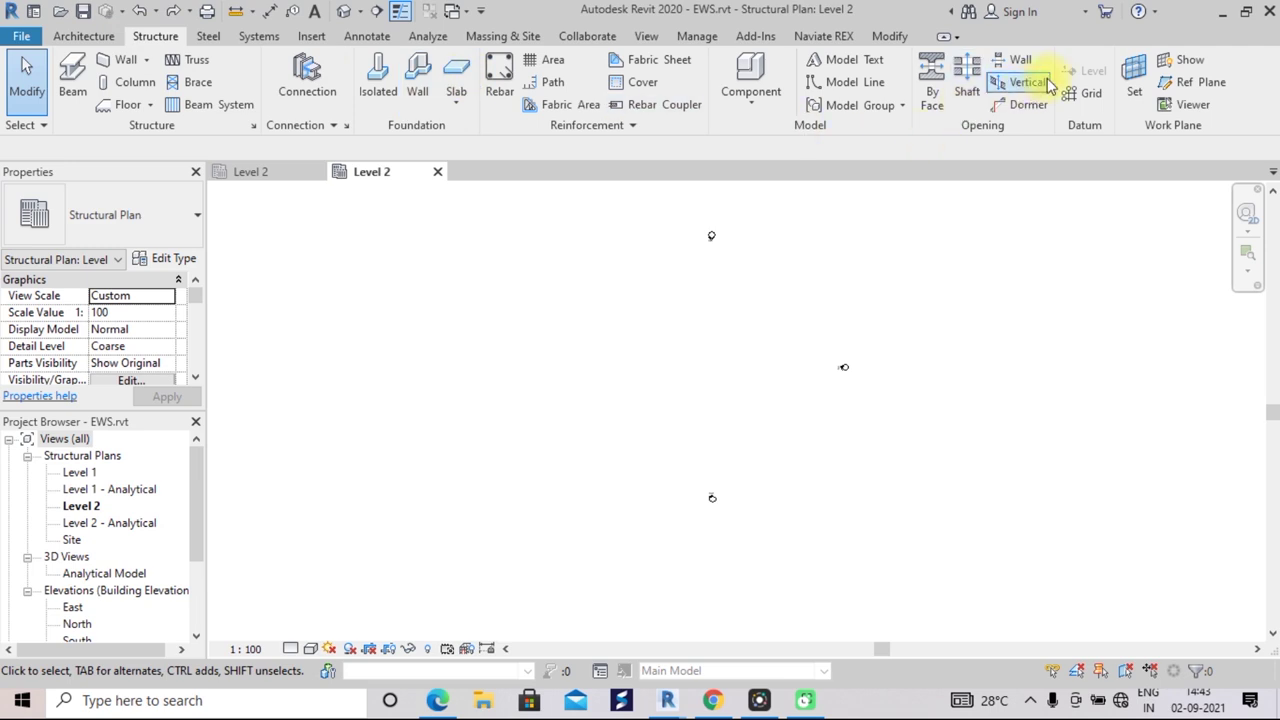
Draw a vertical grid line from bottom to top on the left side of the Level 2 plan
click(1080, 95)
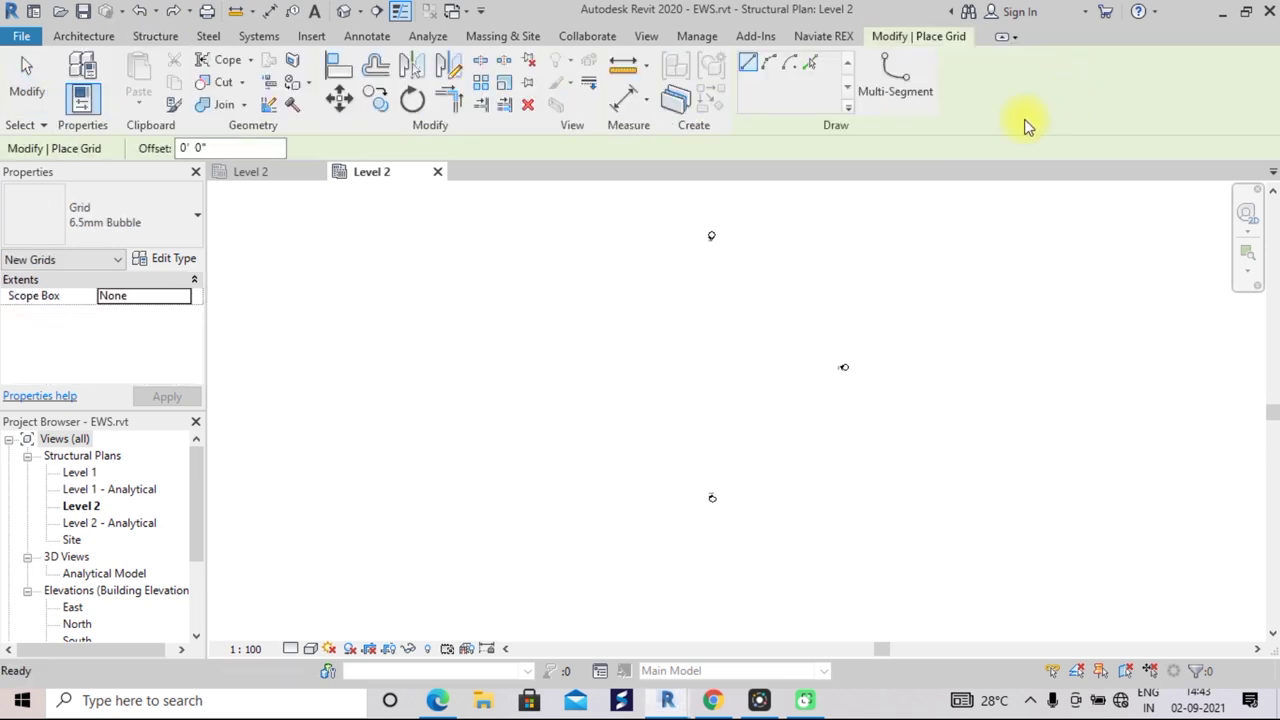
click(580, 491)
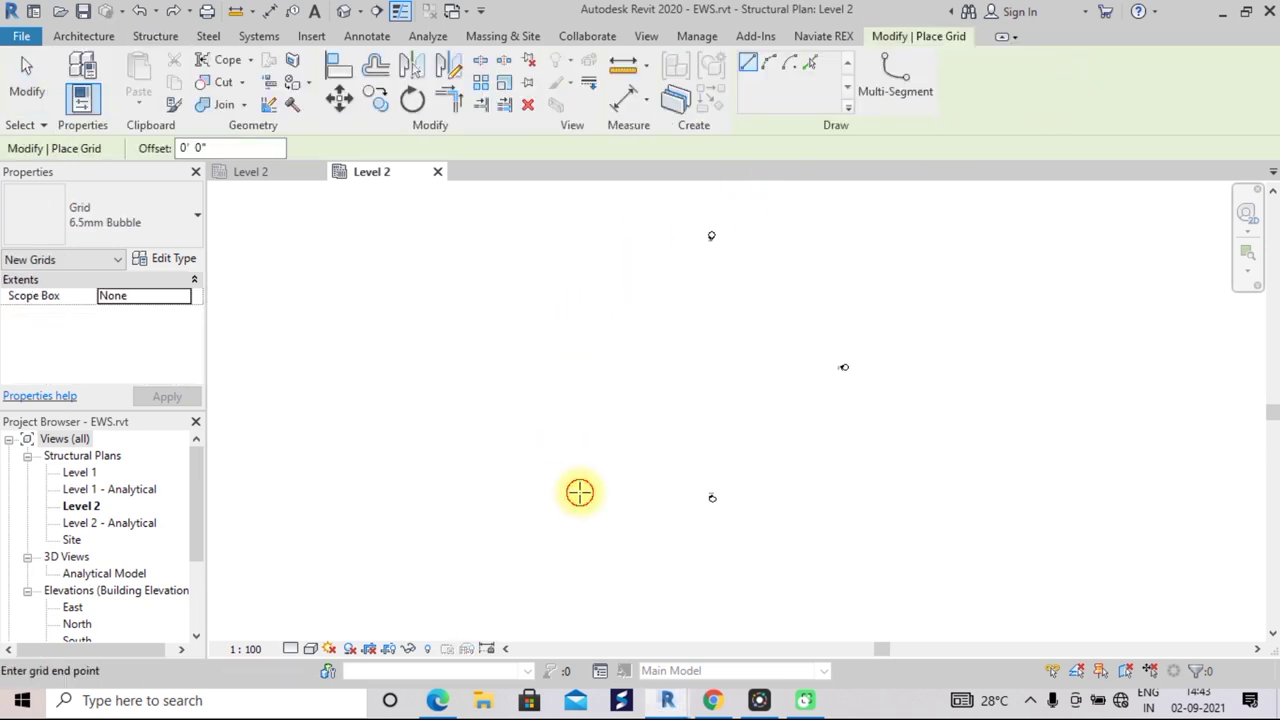
click(579, 264)
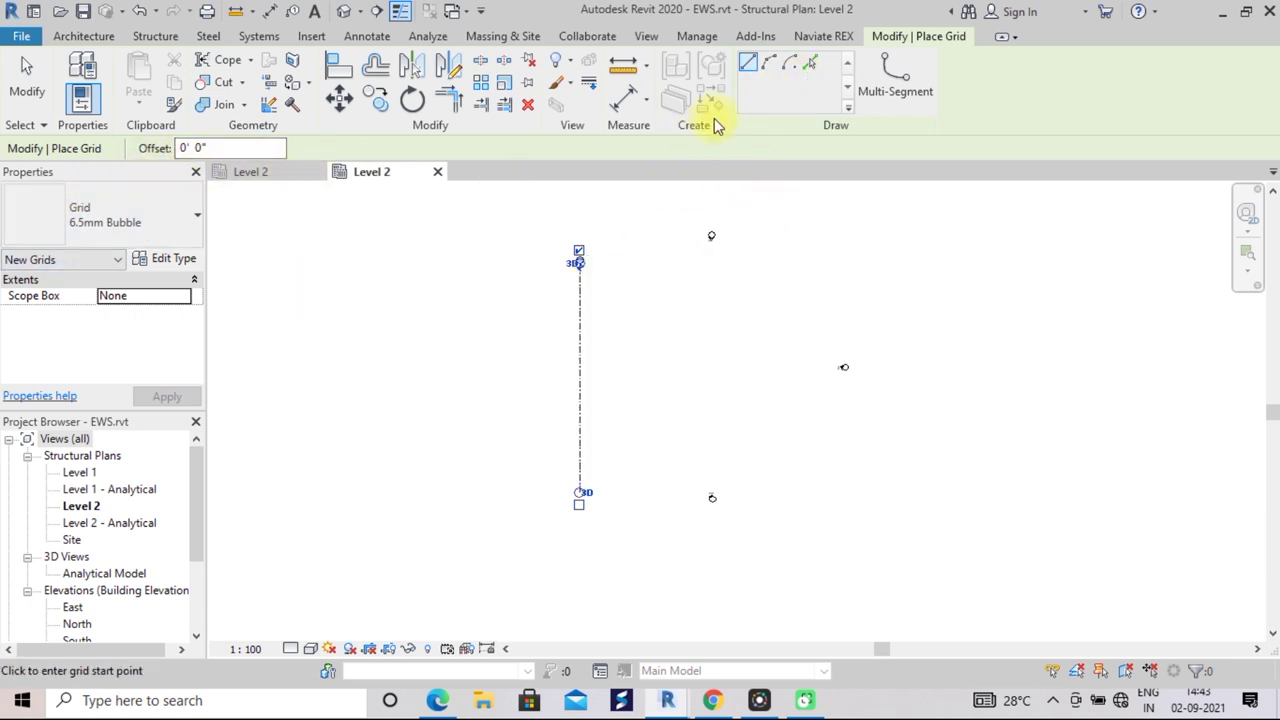
click(810, 63)
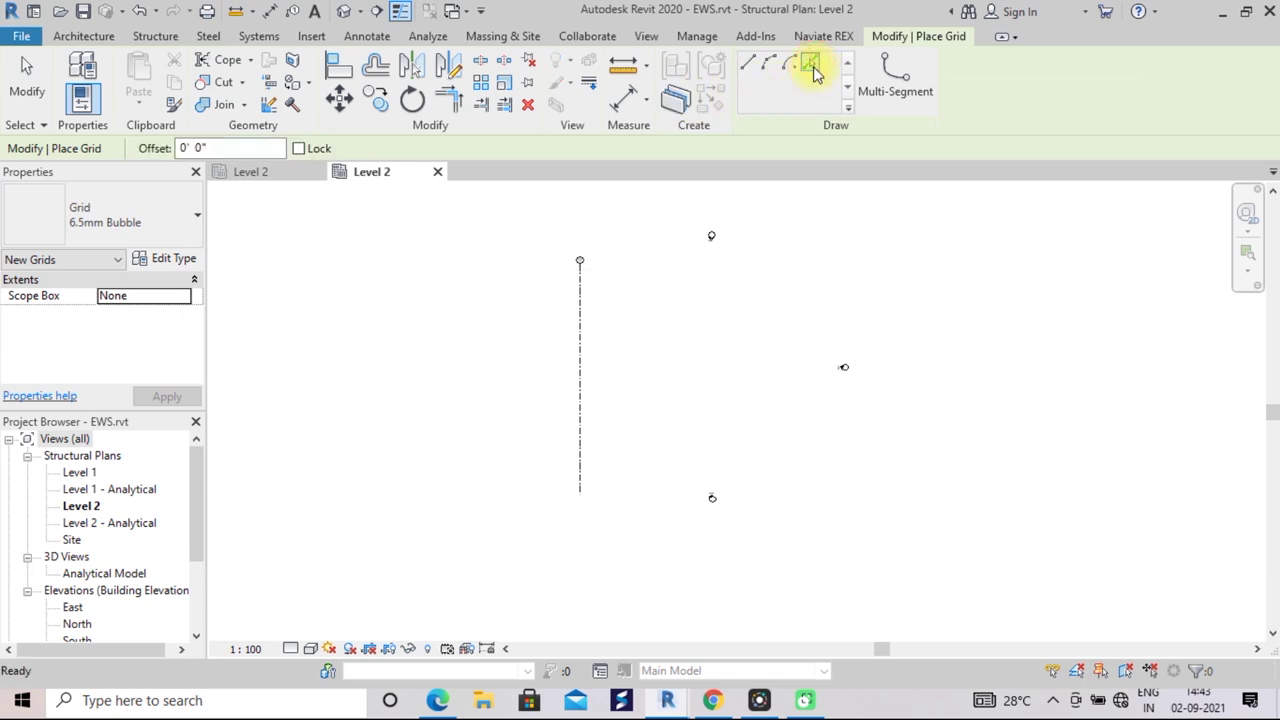
Create grids 13, 14 and 15 by picking grid 12 and each new grid at a 30' offset
click(192, 147)
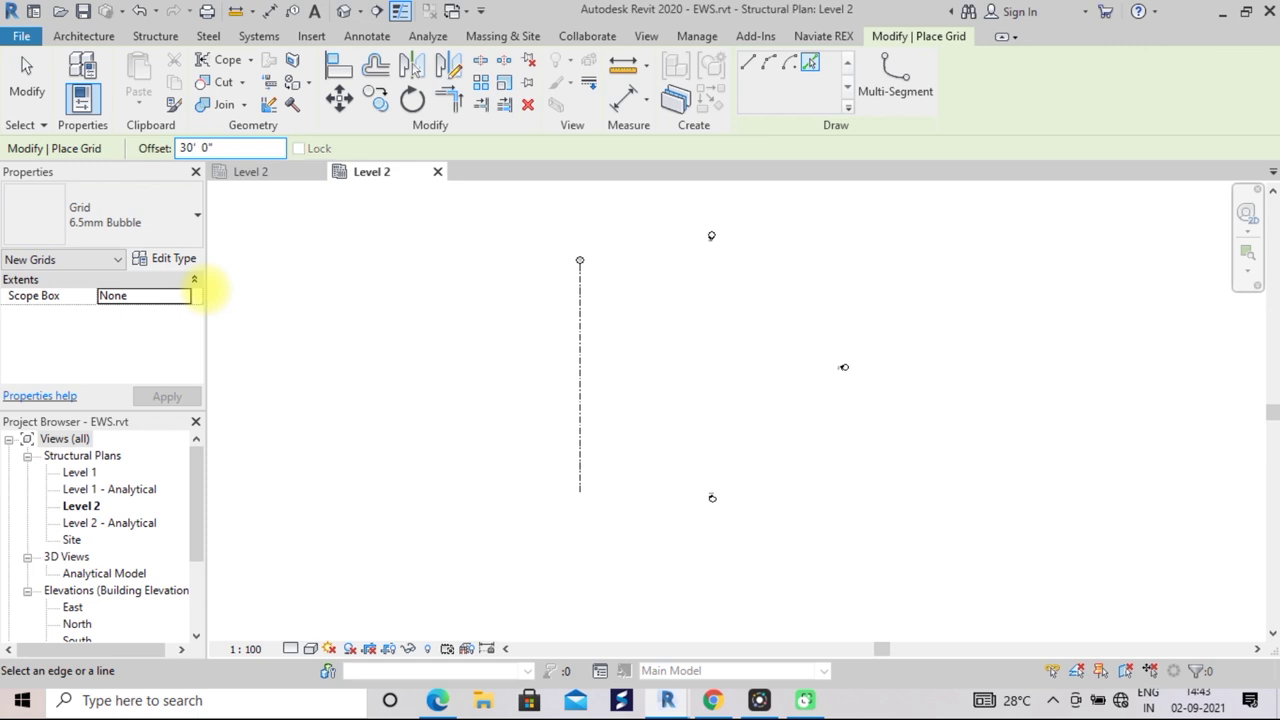
click(581, 410)
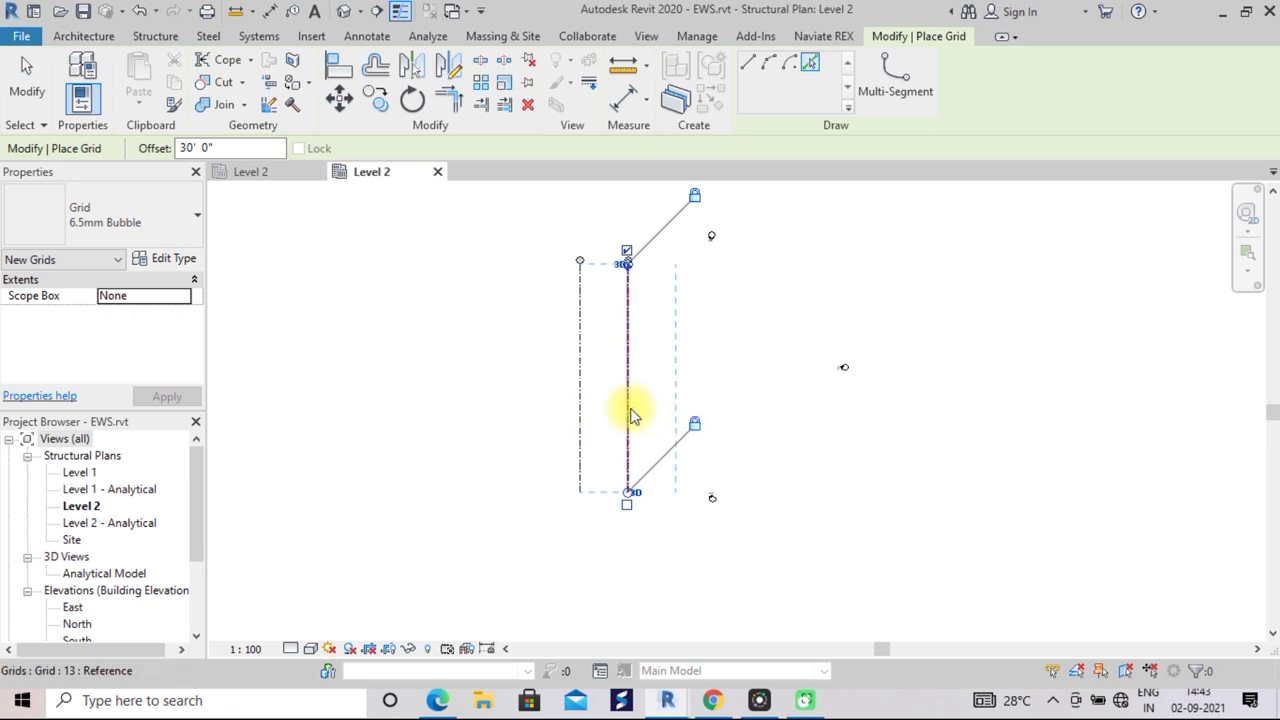
click(631, 412)
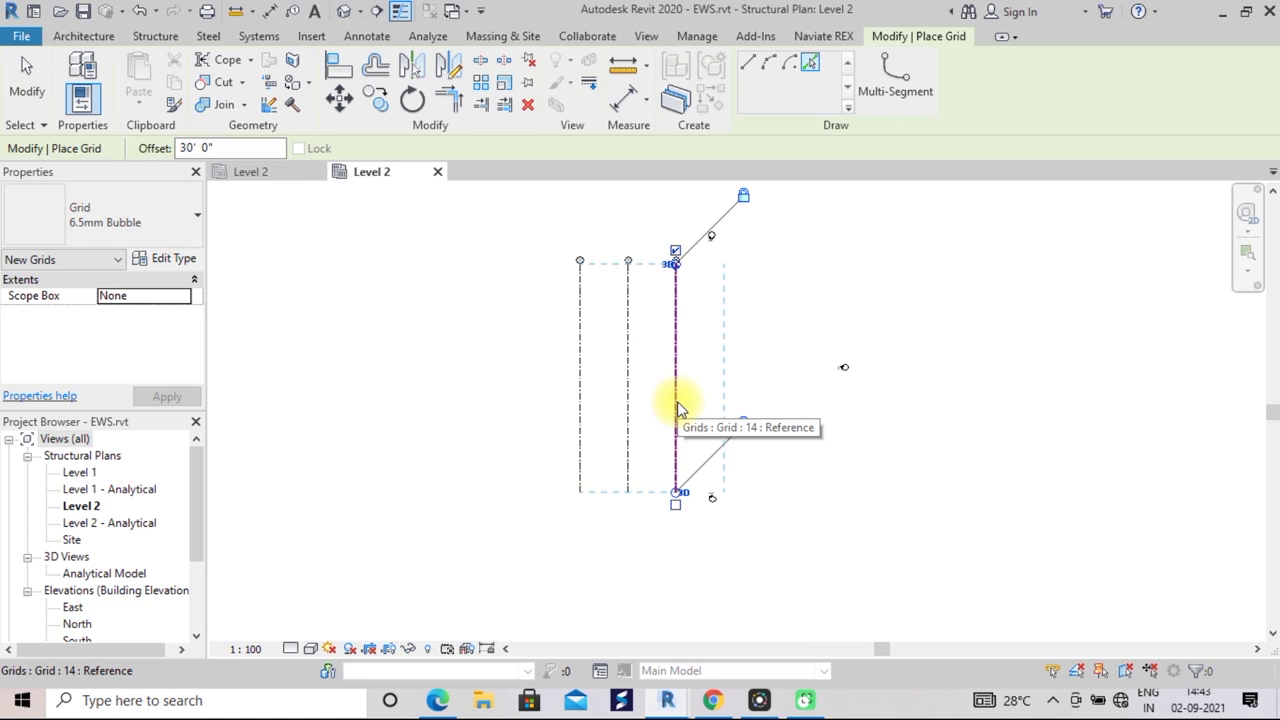
click(678, 408)
scroll(755, 322, up, 1)
scroll(755, 323, up, 2)
scroll(750, 326, up, 1)
scroll(730, 312, up, 1)
middle_drag(720, 309, 969, 403)
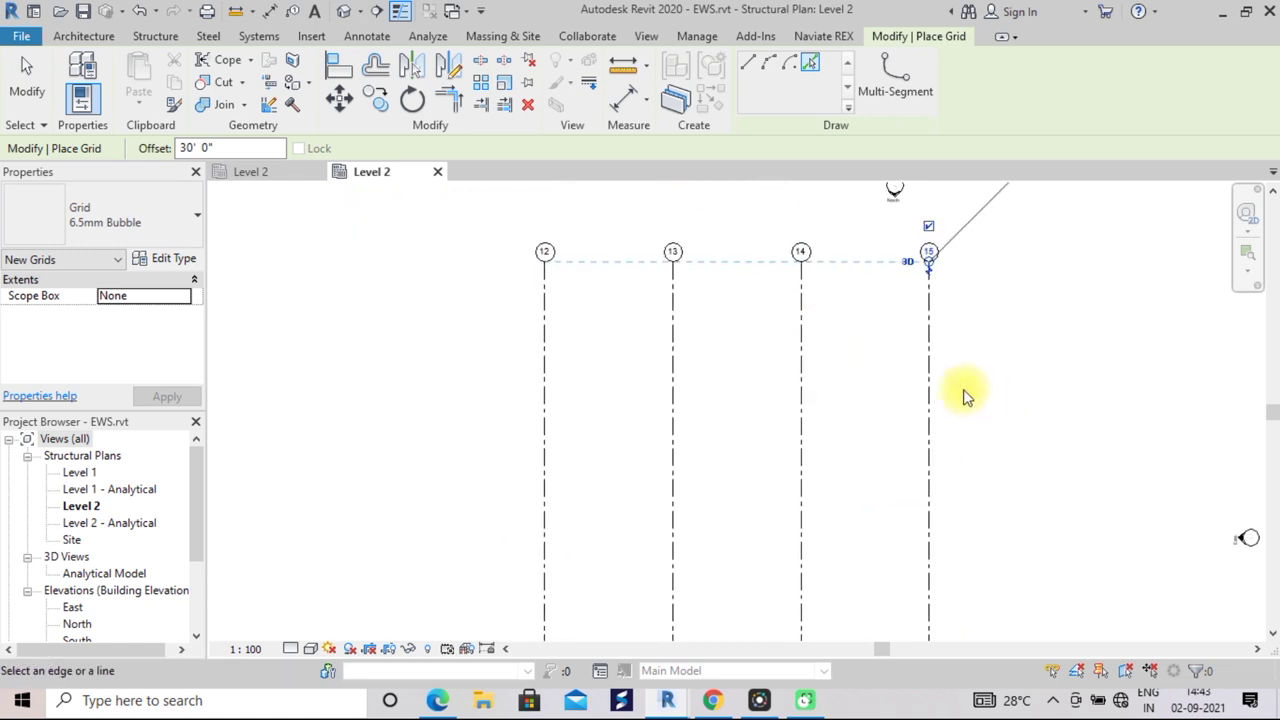
scroll(965, 397, up, 1)
scroll(966, 394, up, 3)
middle_drag(530, 287, 876, 598)
scroll(534, 449, up, 2)
scroll(534, 449, up, 1)
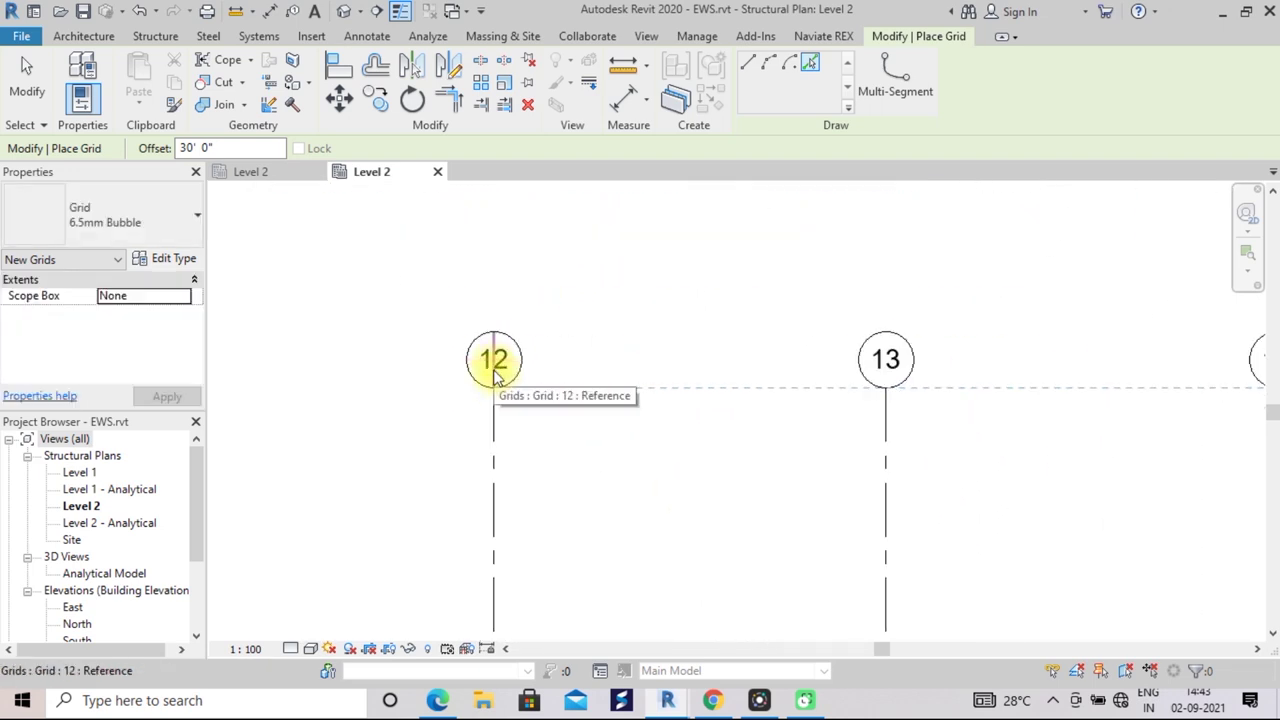
Exit the Grid tool and rename grids 12 and 13 to 1 and 2
click(495, 375)
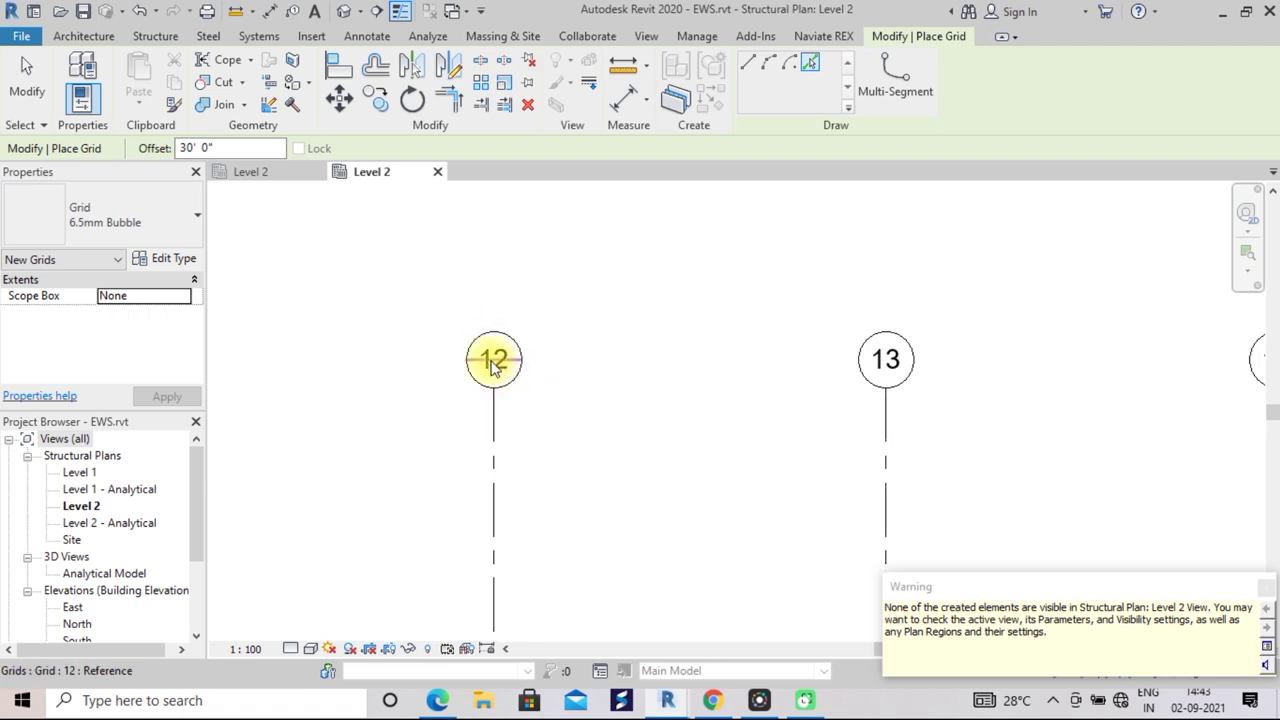
key(Escape)
key(Escape)
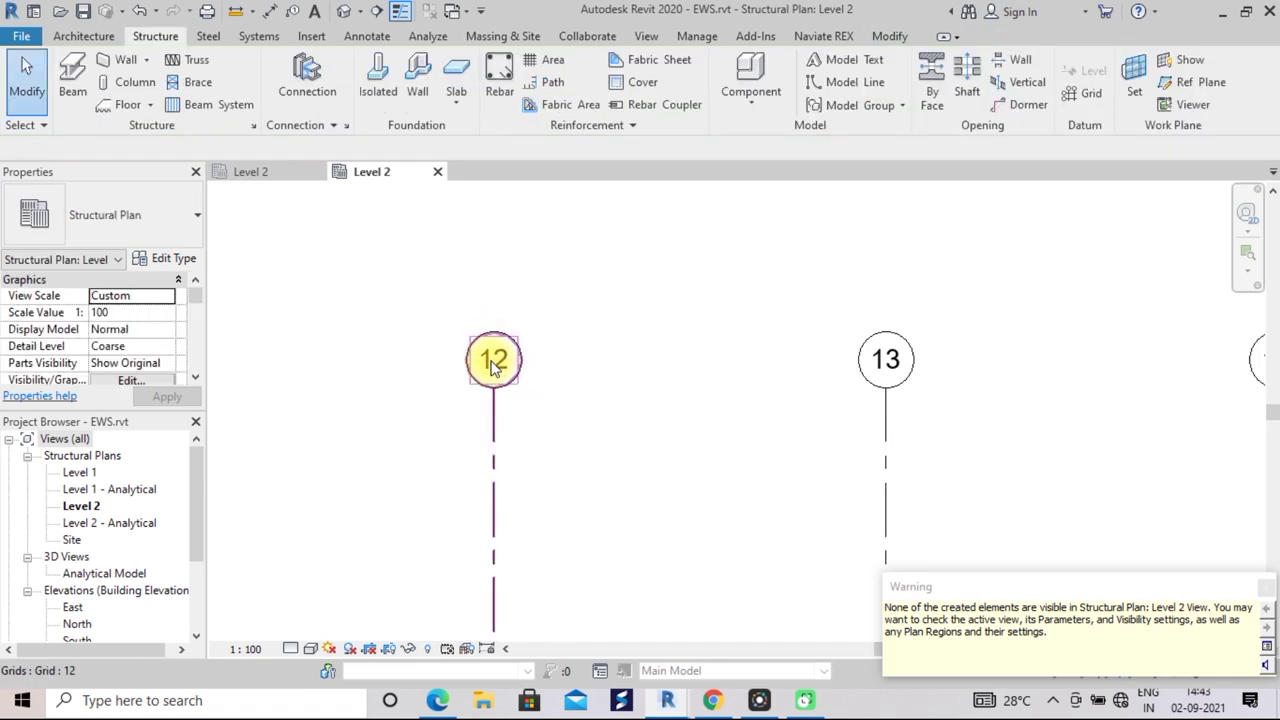
click(500, 368)
click(500, 366)
text(1)
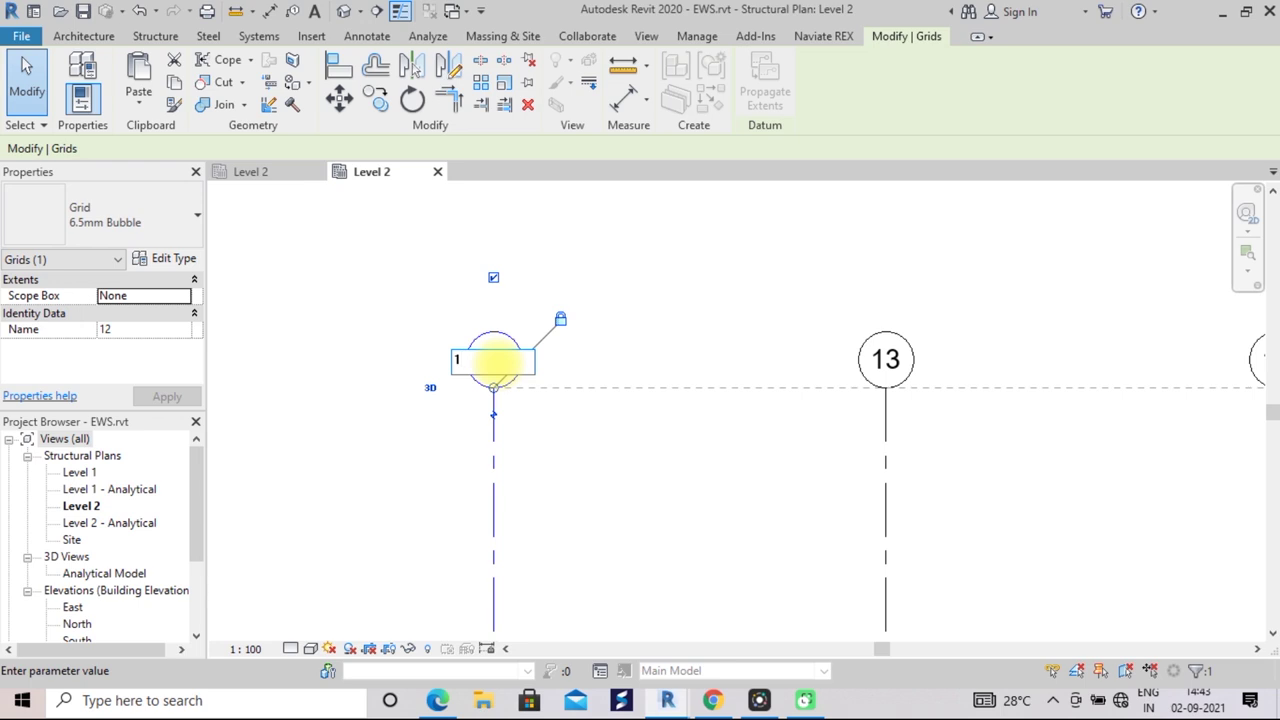
scroll(644, 346, down, 2)
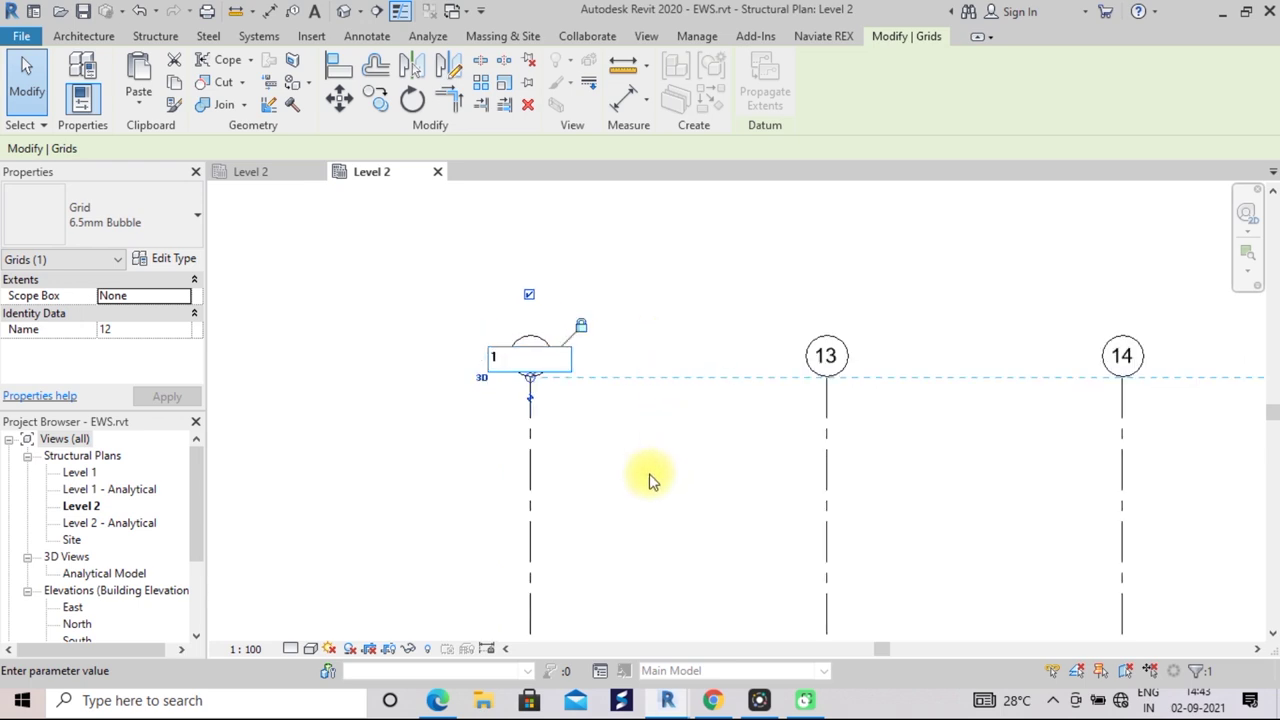
key(Return)
scroll(710, 430, up, 2)
middle_drag(737, 434, 403, 457)
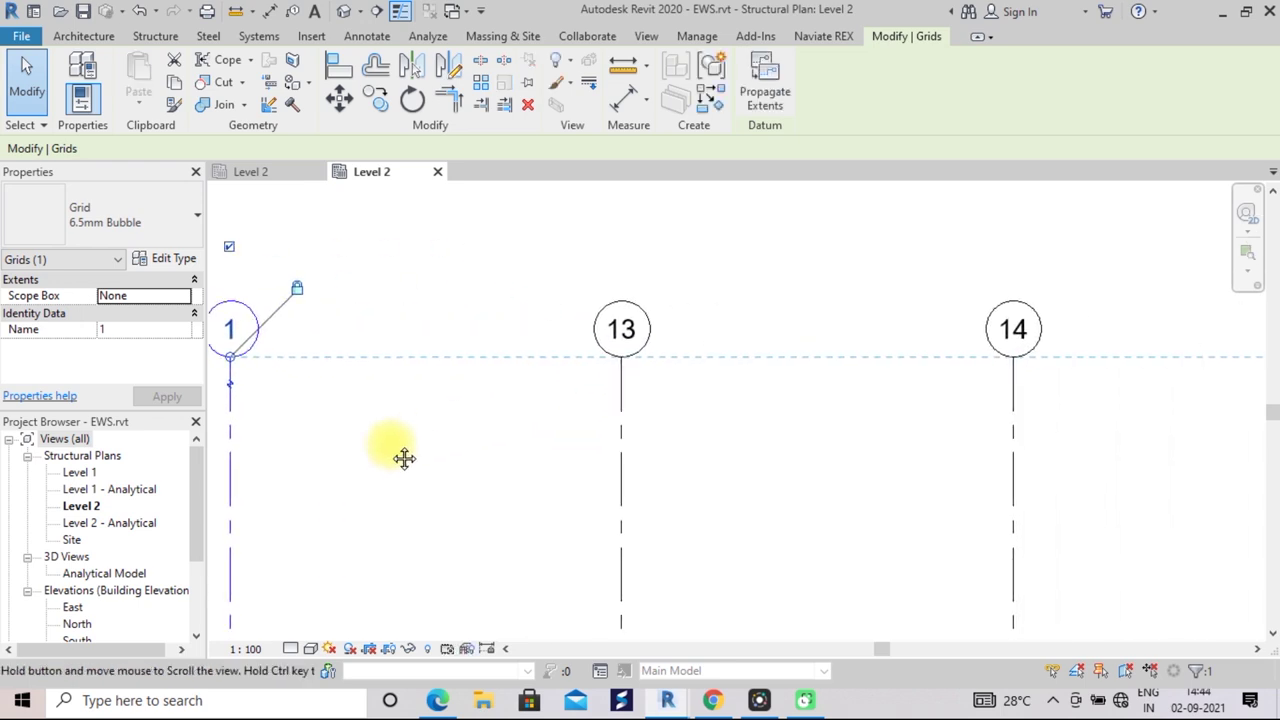
scroll(580, 418, down, 1)
click(518, 360)
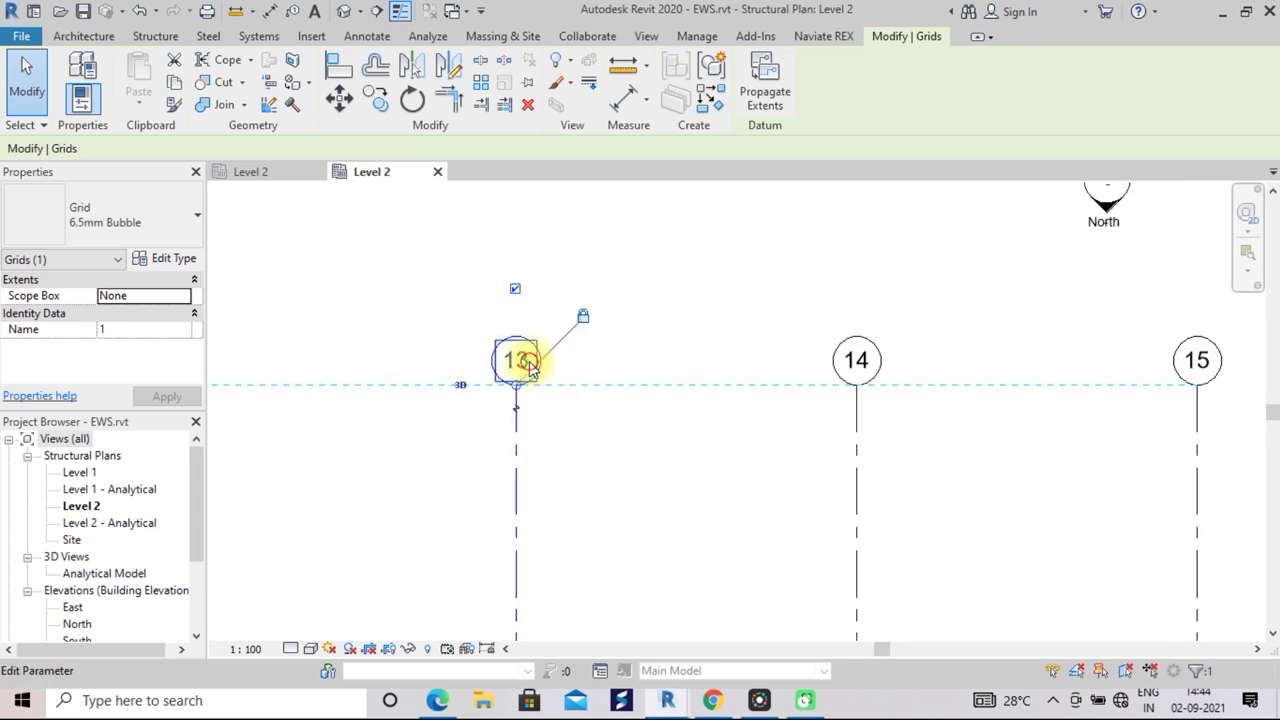
click(522, 362)
text(2)
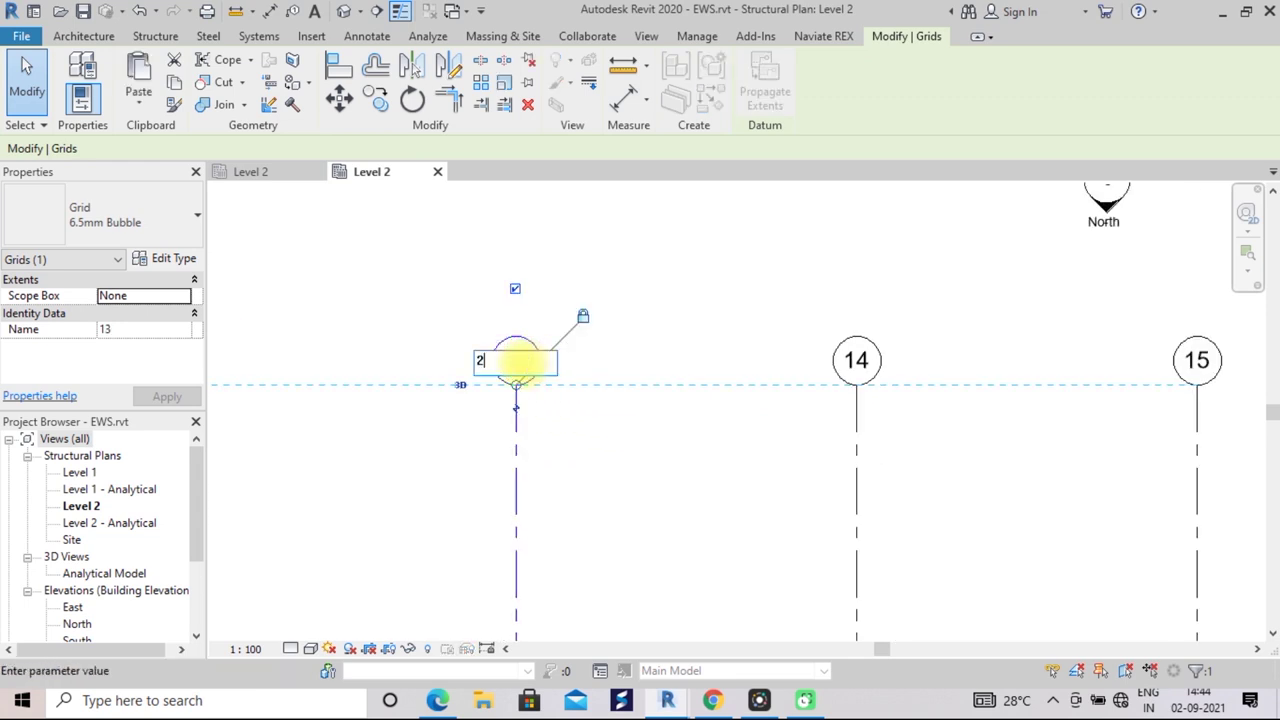
key(Return)
Rename grid 14 to 3
scroll(800, 443, down, 1)
scroll(790, 445, down, 1)
middle_drag(783, 447, 603, 503)
scroll(598, 494, up, 1)
scroll(580, 468, up, 1)
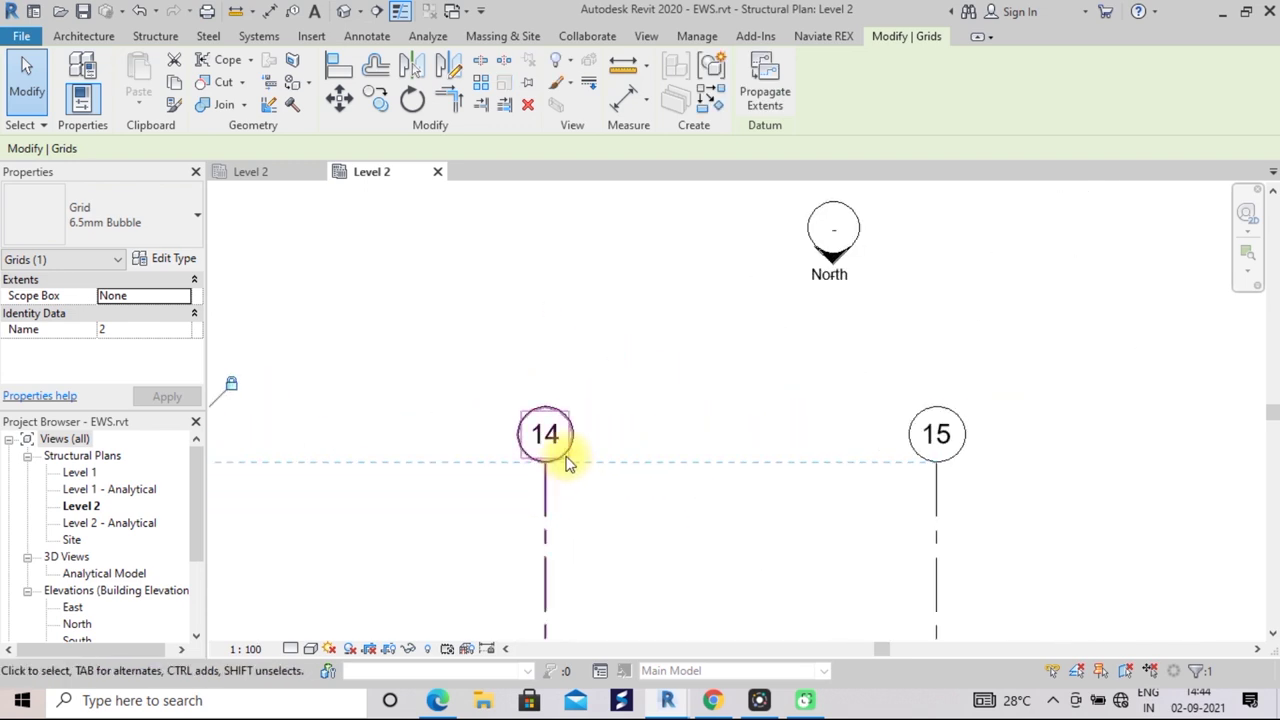
click(556, 436)
click(552, 434)
text(3)
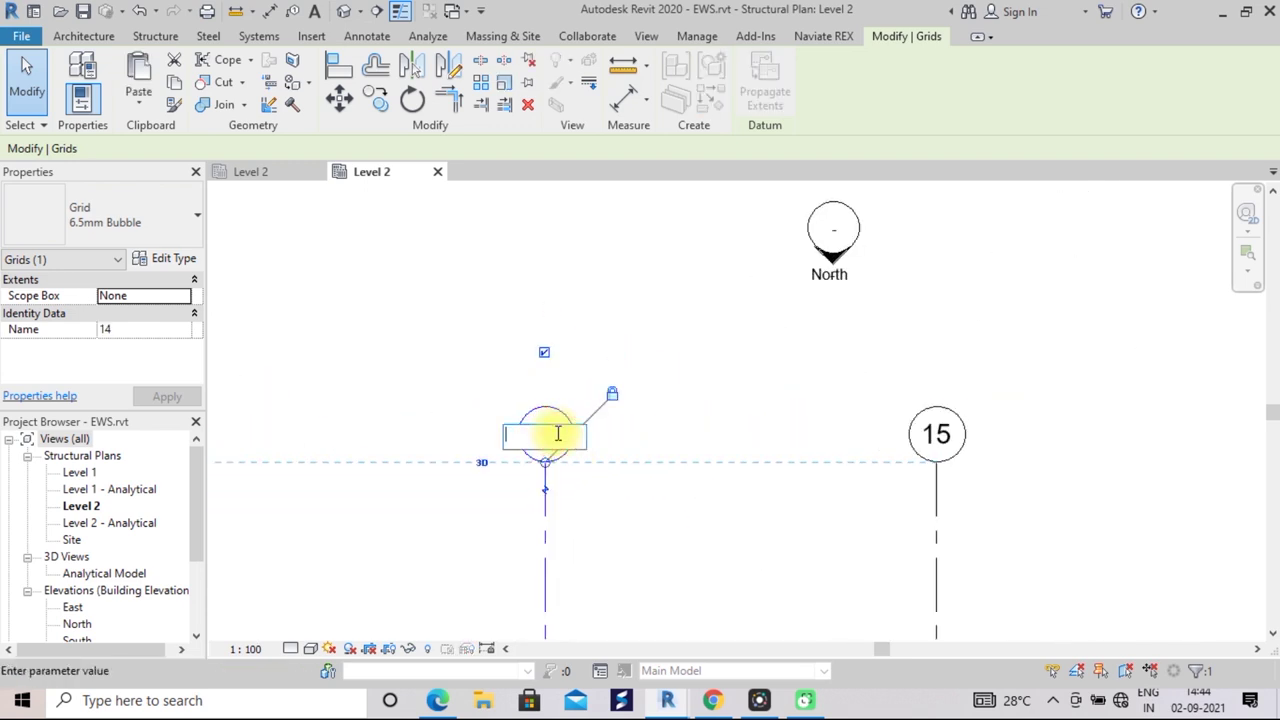
key(Return)
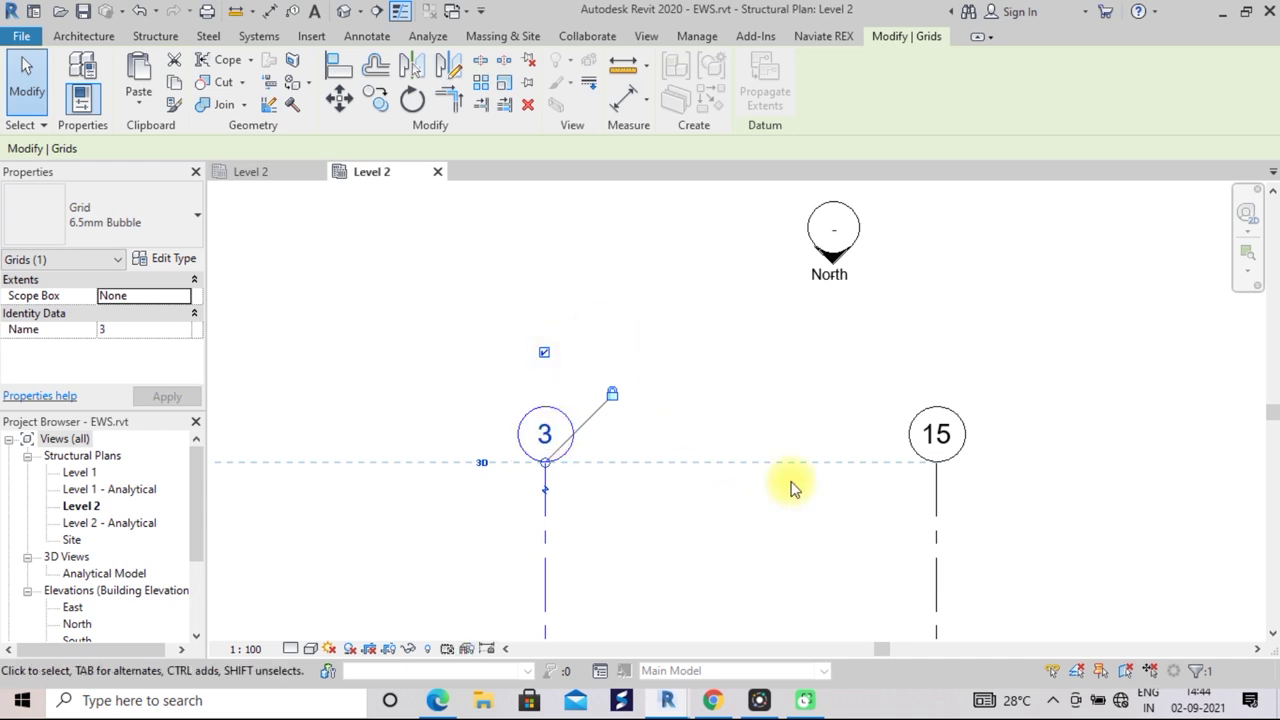
Rename grid 15 to 4 and zoom out to show all four vertical grids
scroll(791, 486, up, 1)
middle_drag(928, 476, 629, 518)
click(714, 451)
click(715, 460)
text(4)
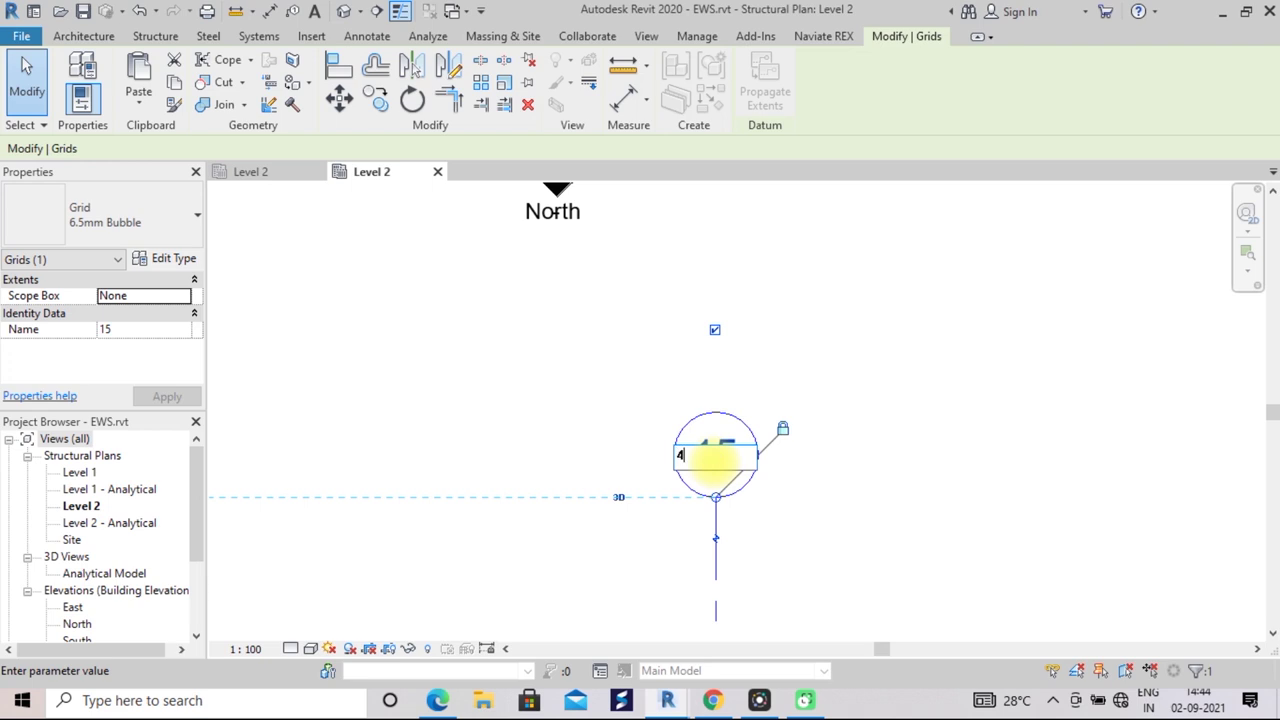
key(Return)
scroll(940, 425, down, 1)
scroll(958, 458, down, 1)
scroll(985, 498, down, 1)
mouse_move(989, 503)
middle_down()
mouse_move(950, 310)
mouse_move(971, 366)
mouse_move(891, 337)
mouse_move(909, 386)
mouse_move(886, 351)
middle_up()
scroll(950, 310, down, 1)
scroll(900, 345, up, 2)
scroll(902, 343, down, 1)
scroll(893, 366, down, 1)
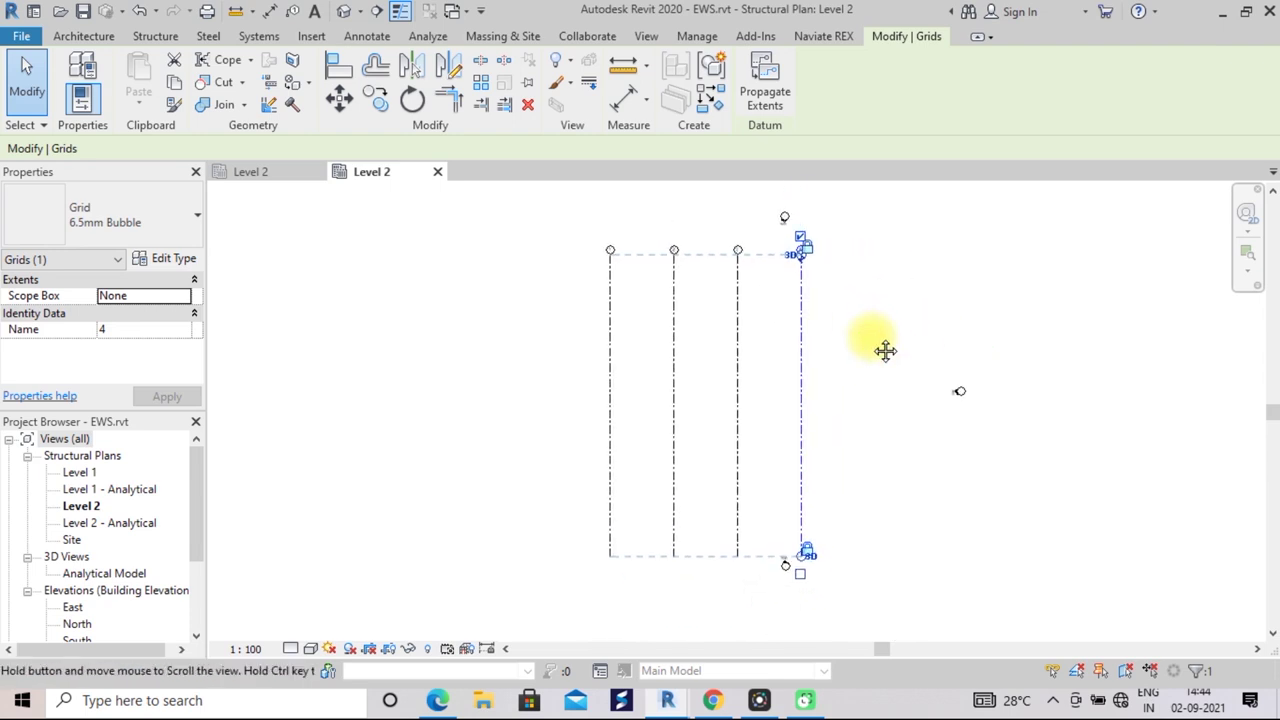
Draw a horizontal grid line across the top of the four vertical grids
click(158, 40)
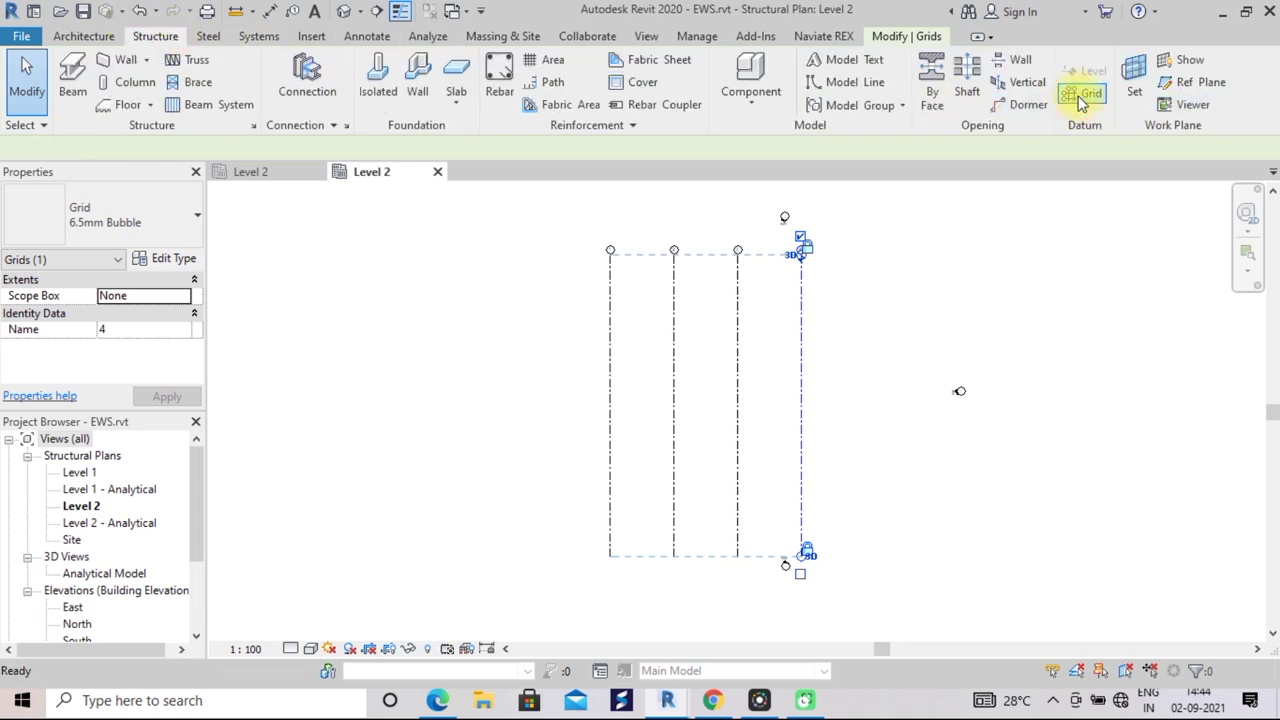
click(1082, 98)
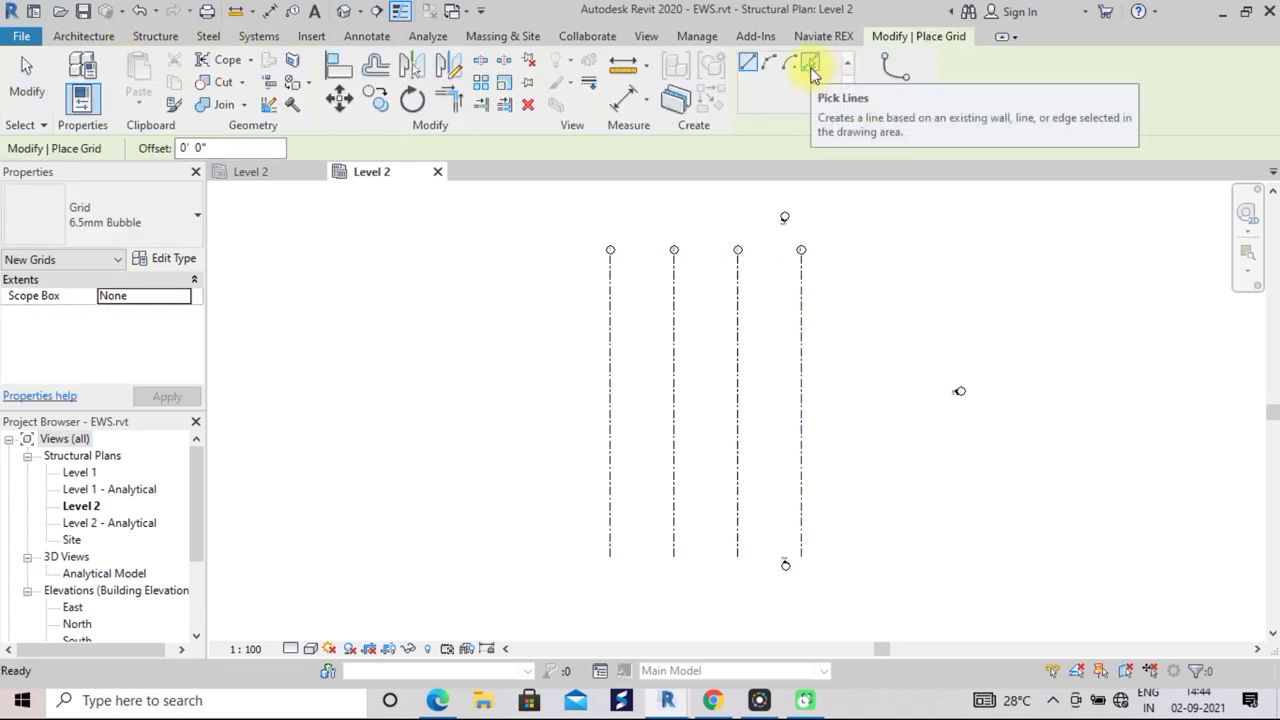
click(530, 283)
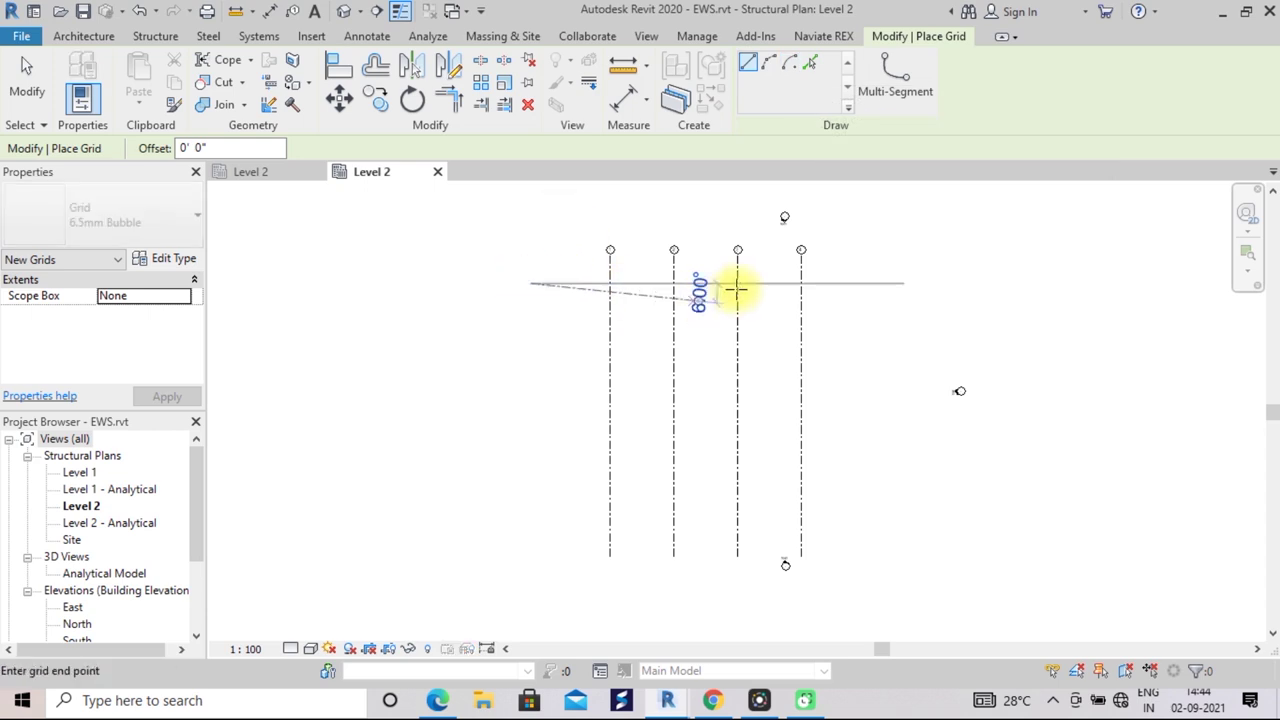
click(865, 283)
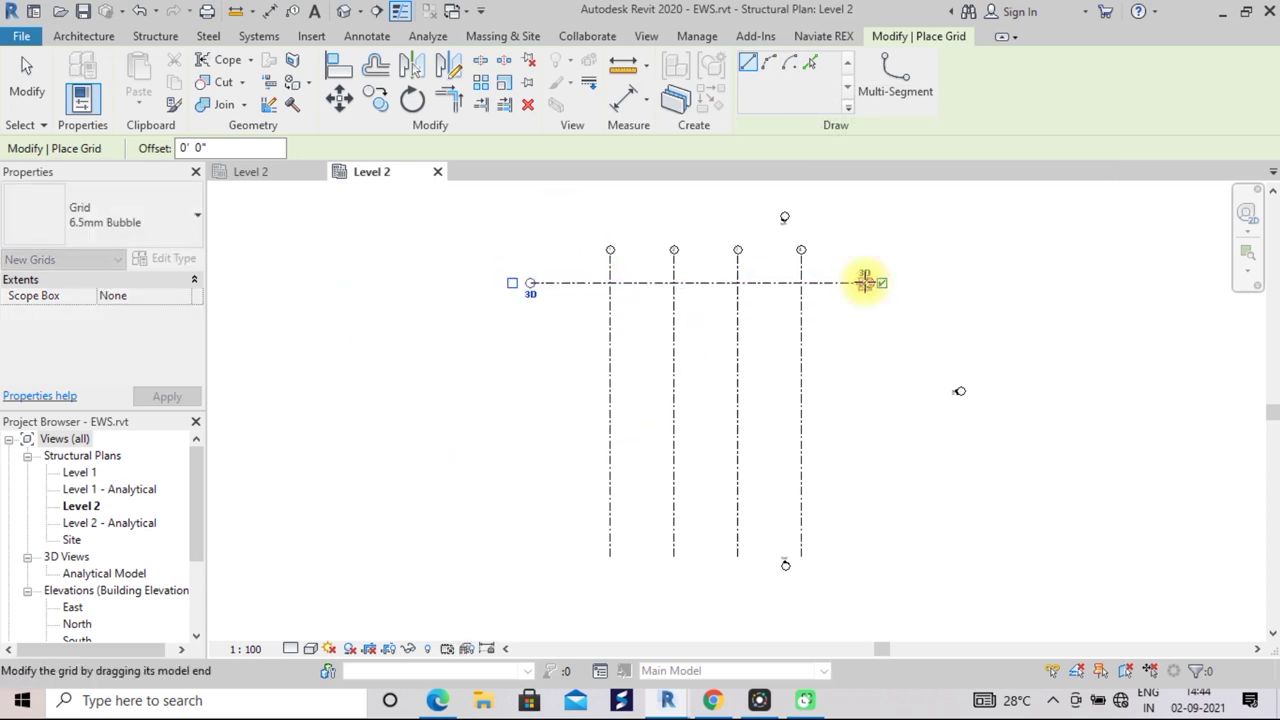
Add three more horizontal grids below it, each offset 30' from the previous one
click(812, 78)
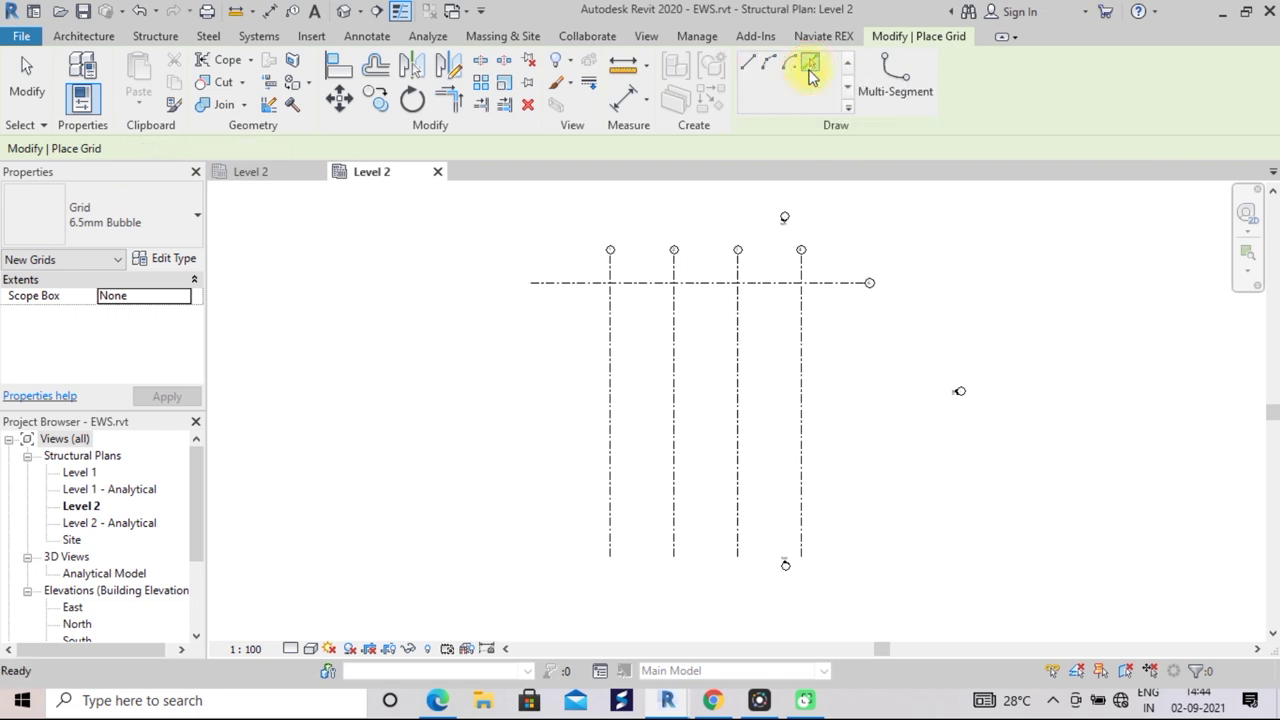
click(190, 148)
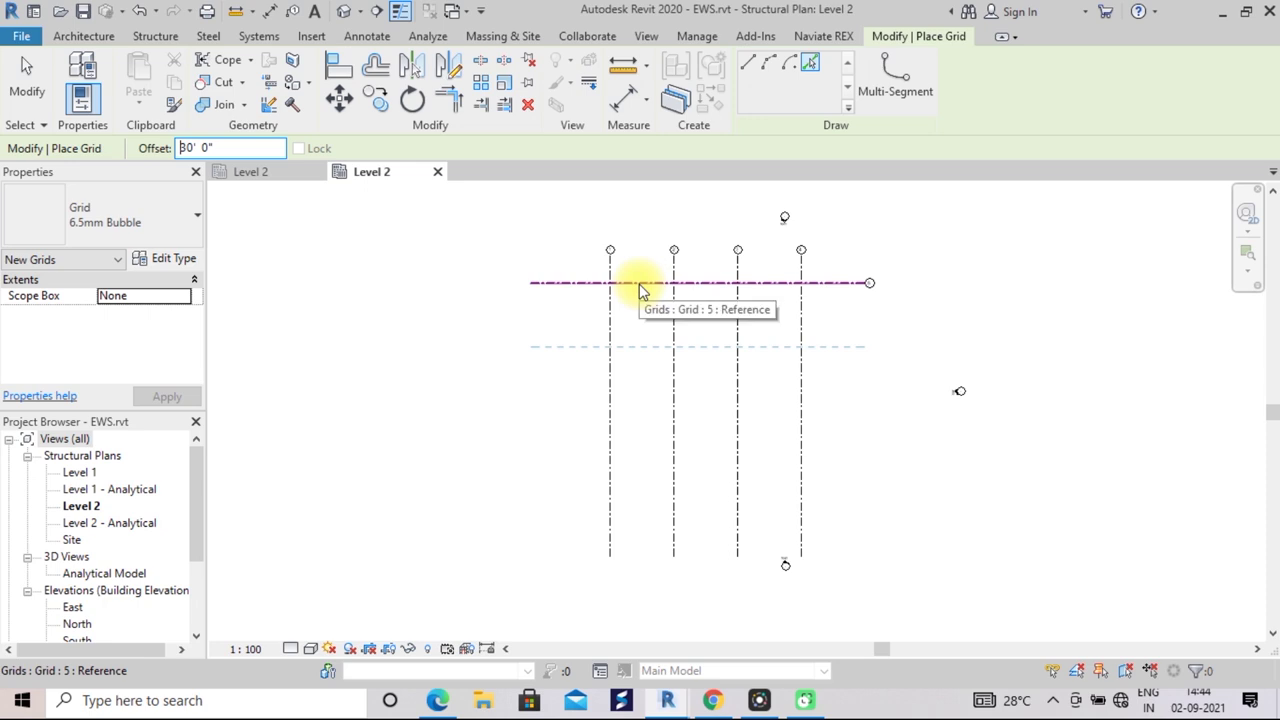
click(641, 289)
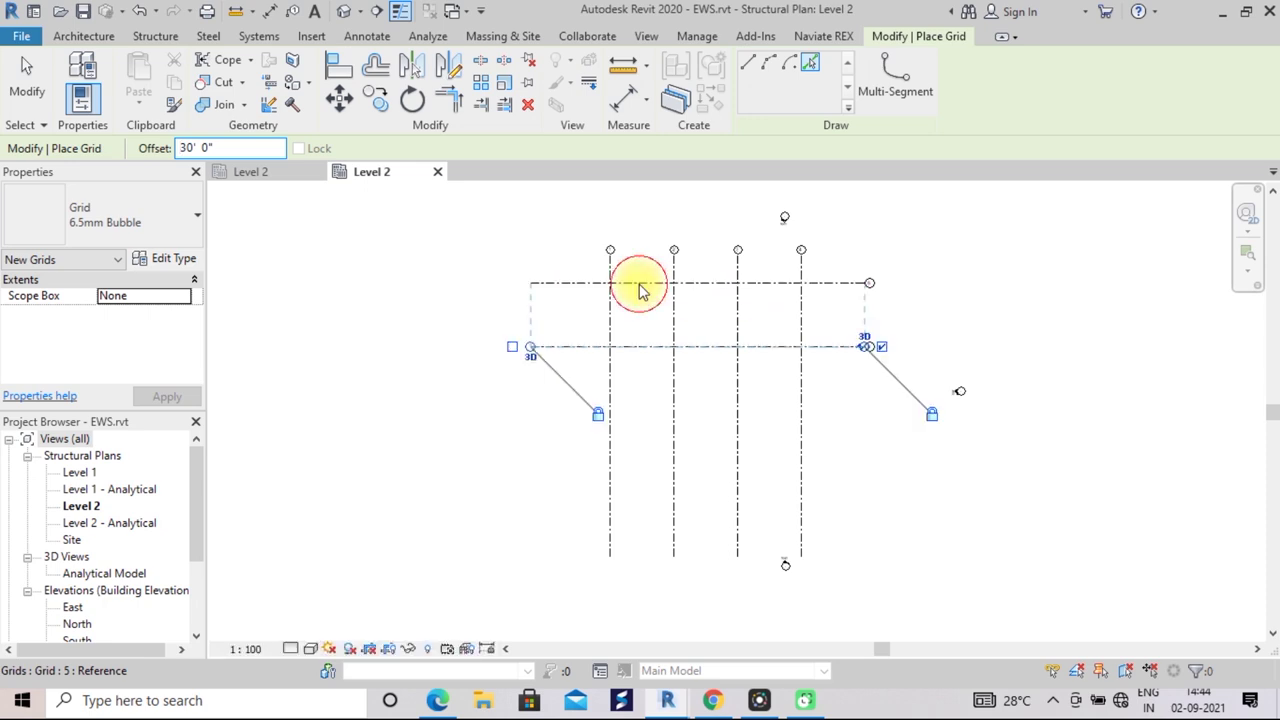
click(631, 350)
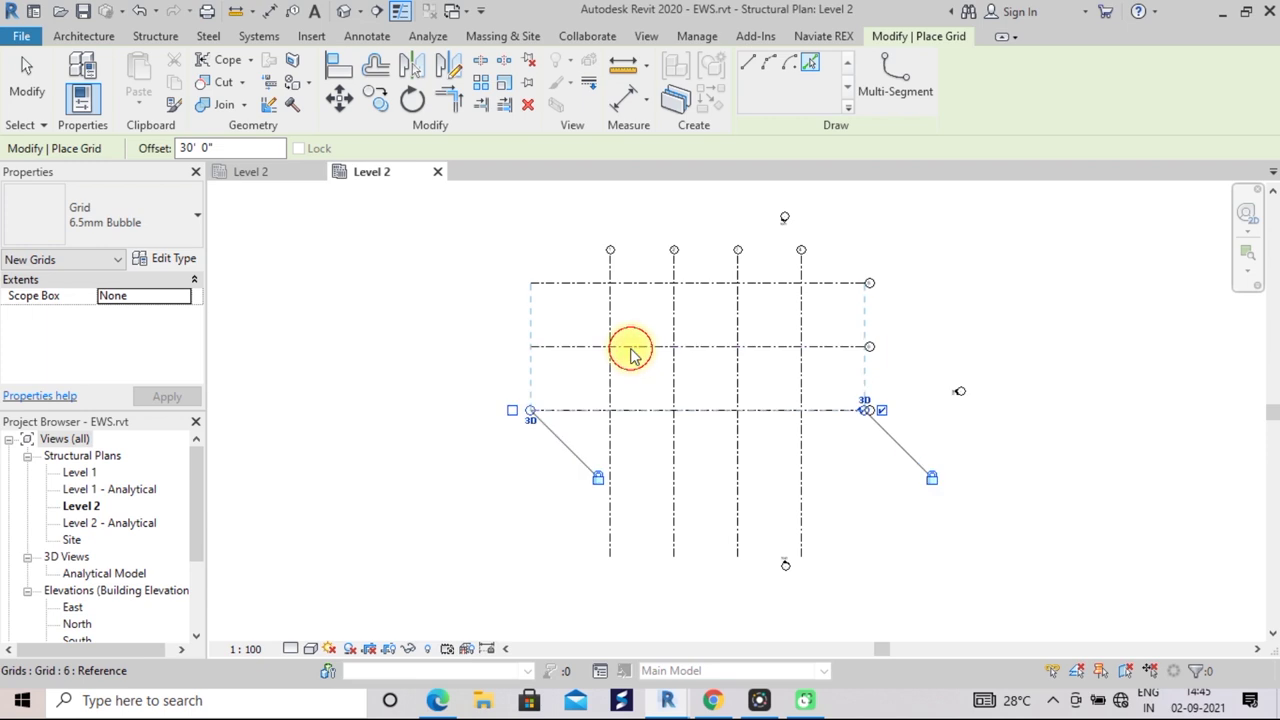
click(638, 409)
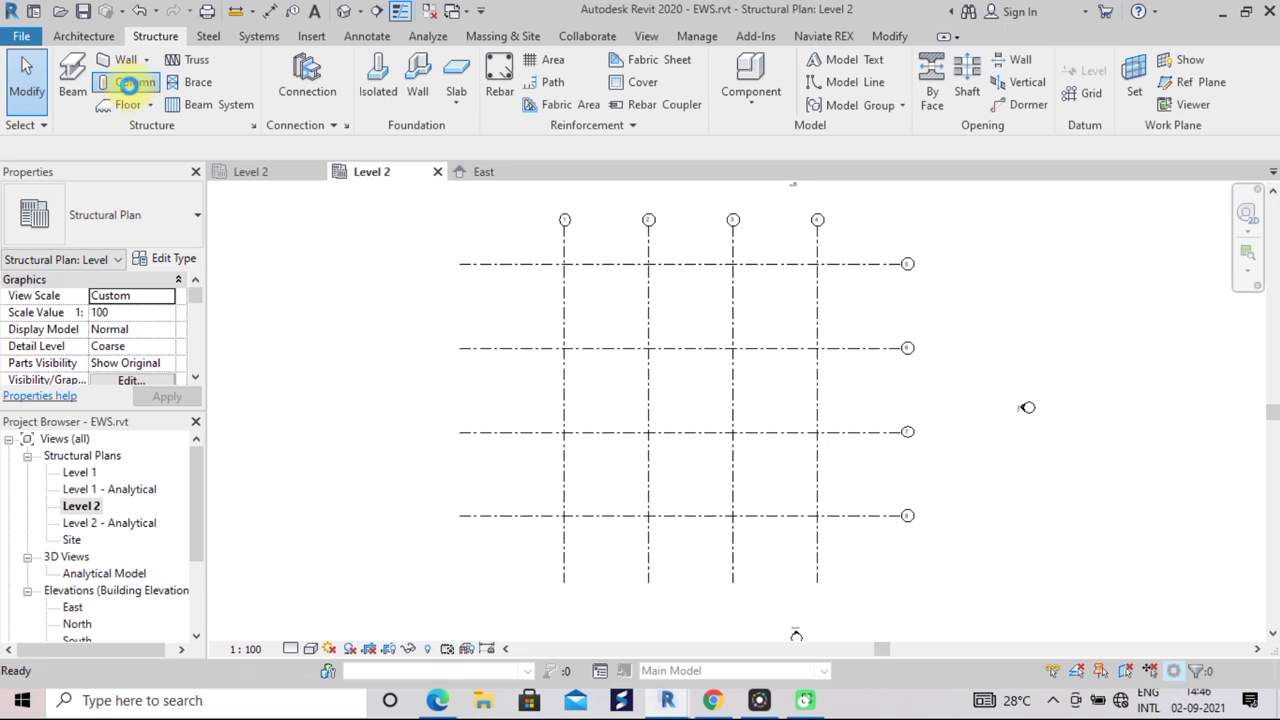
Place vertical structural columns At Grids on all grid intersections, then exit the tool
click(129, 86)
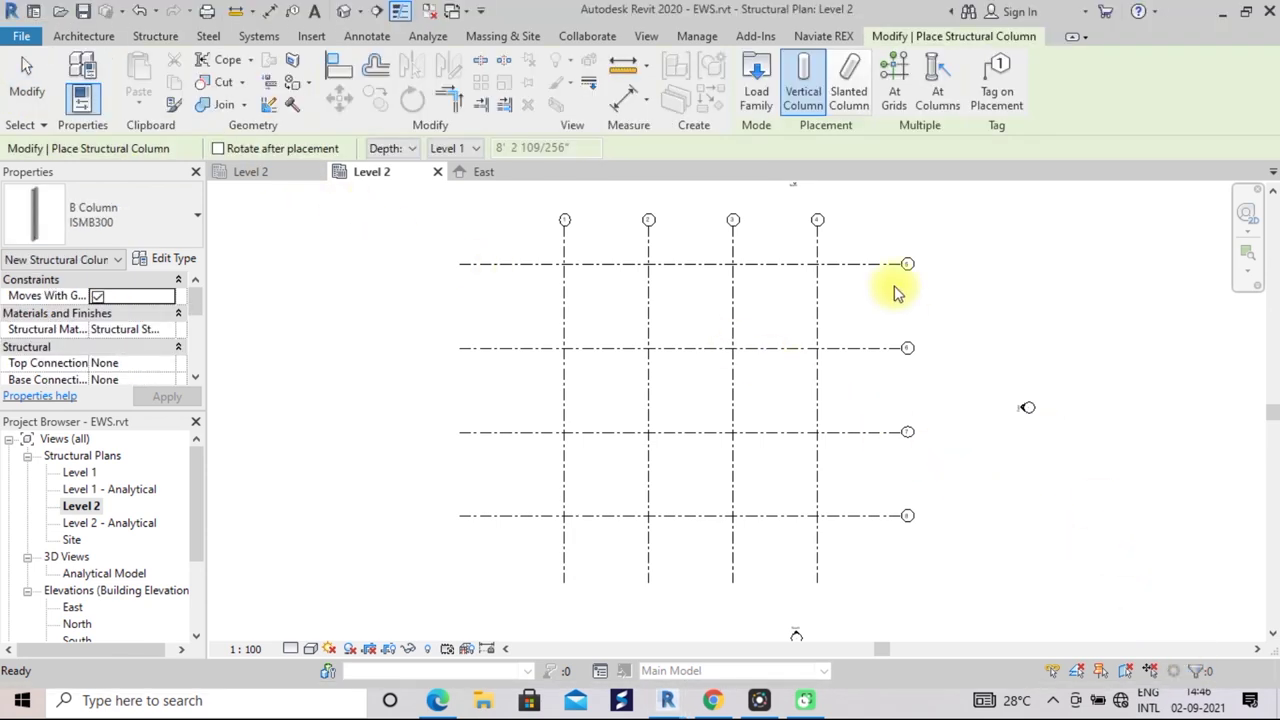
click(894, 82)
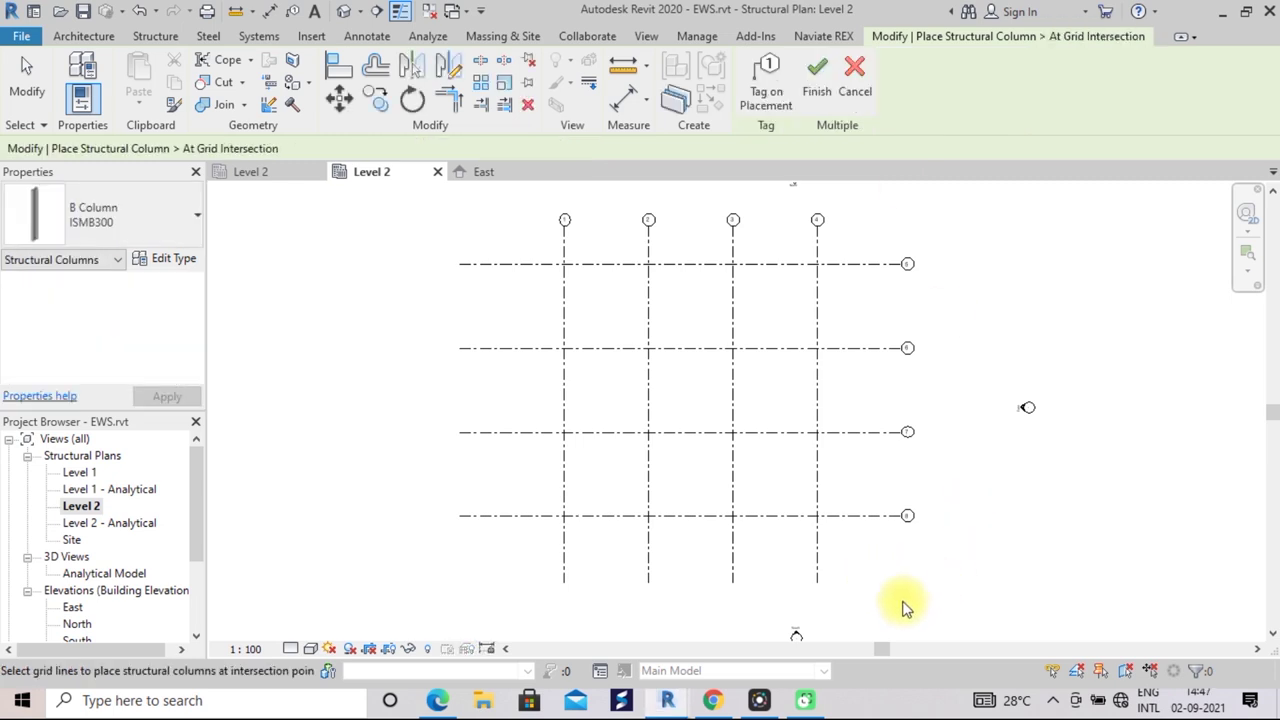
mouse_move(900, 610)
mouse_down()
mouse_move(572, 275)
mouse_move(483, 207)
mouse_up()
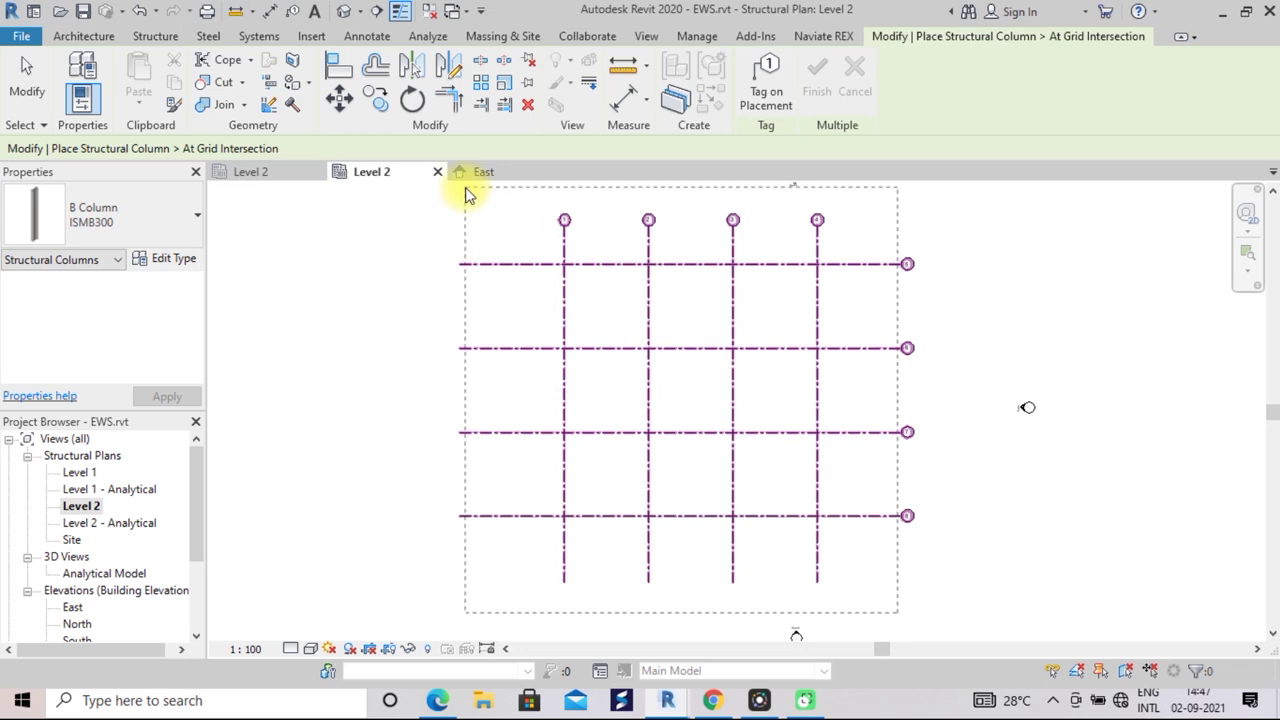
drag(465, 187, 465, 187)
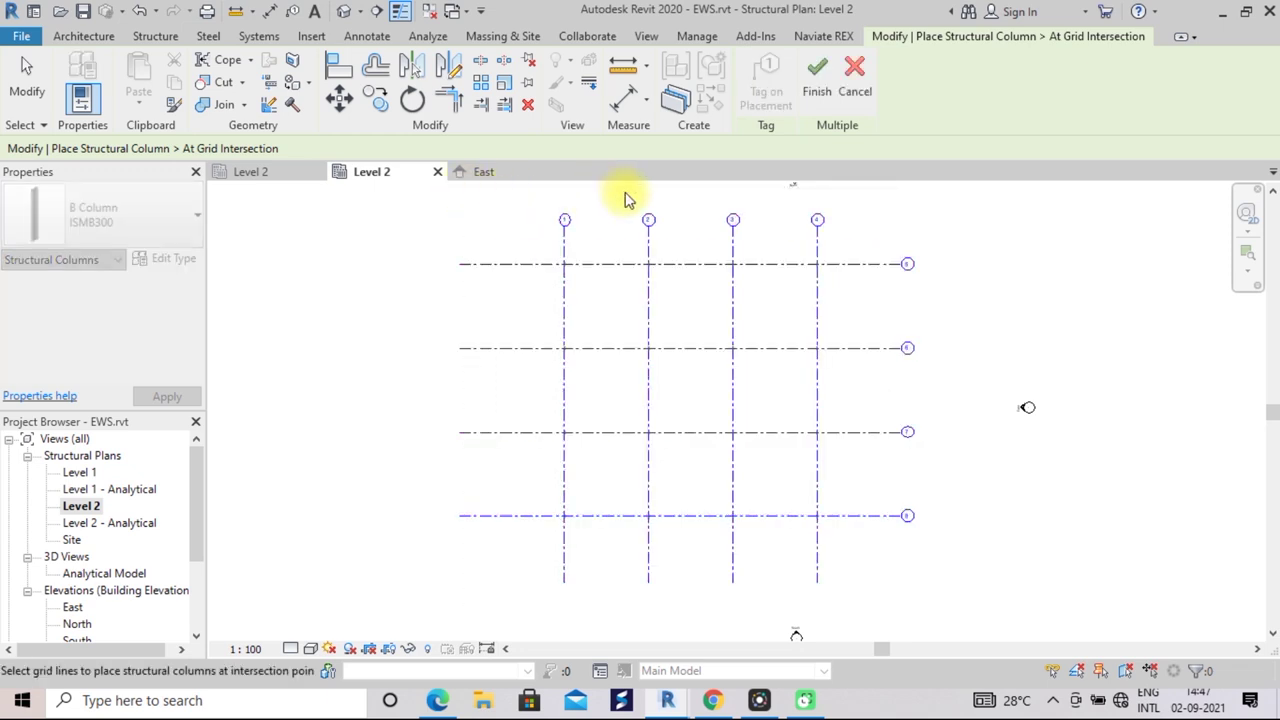
click(813, 92)
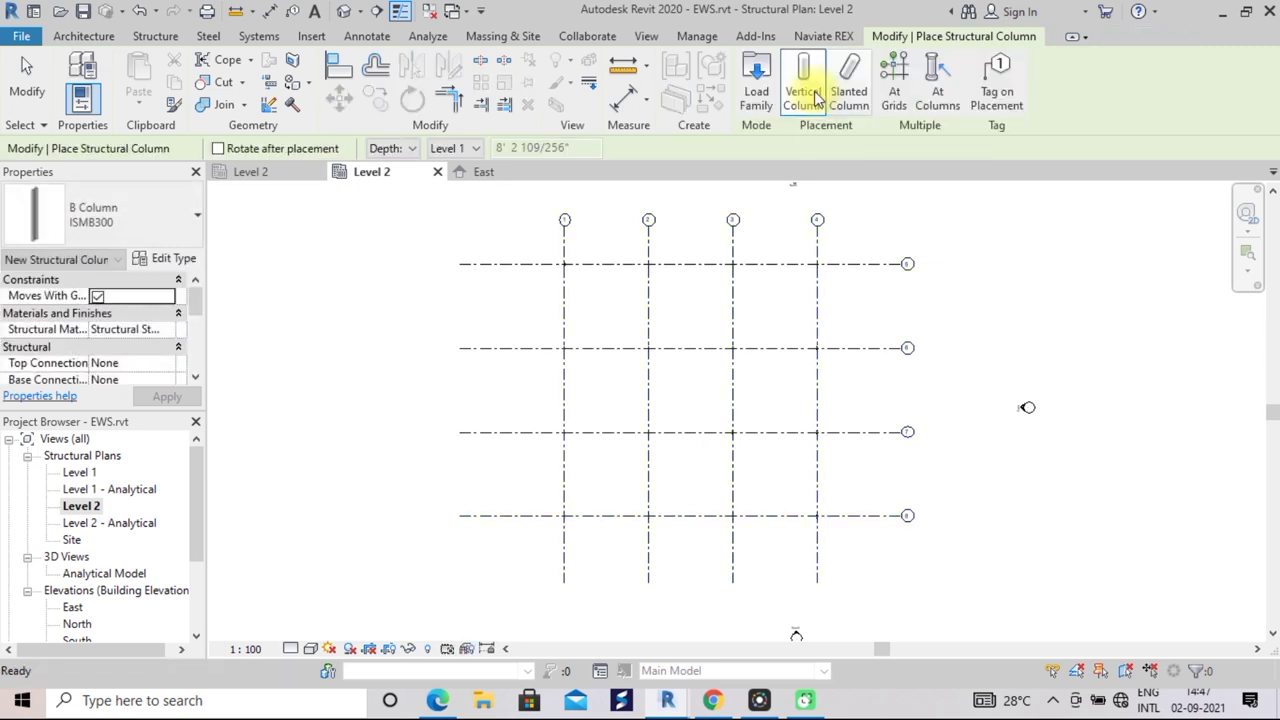
scroll(638, 272, up, 3)
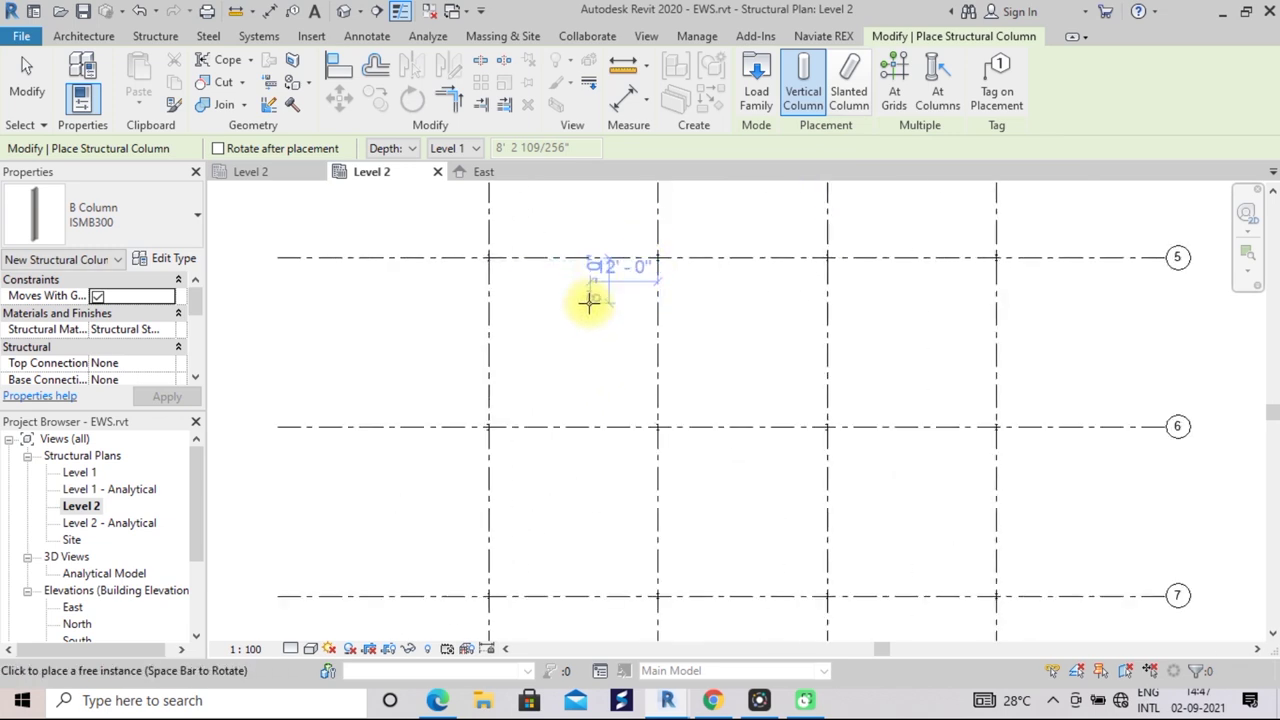
scroll(588, 302, up, 2)
scroll(588, 302, down, 2)
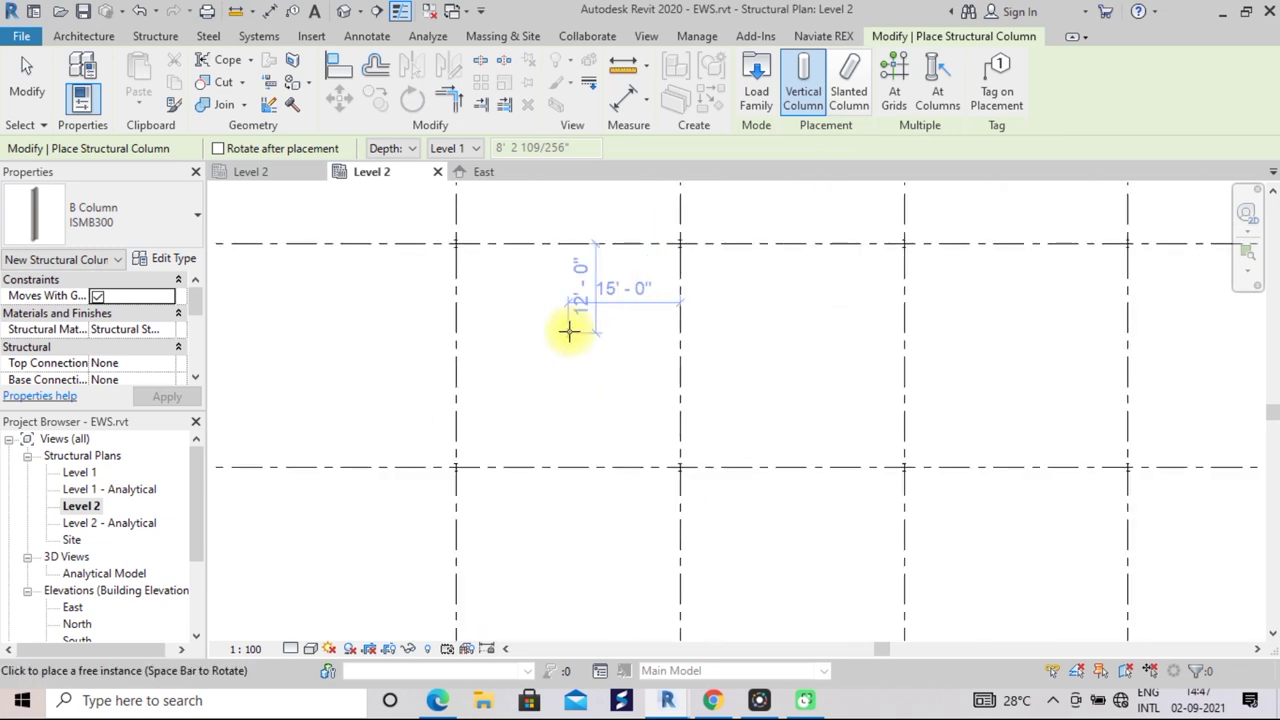
key(Escape)
key(Escape)
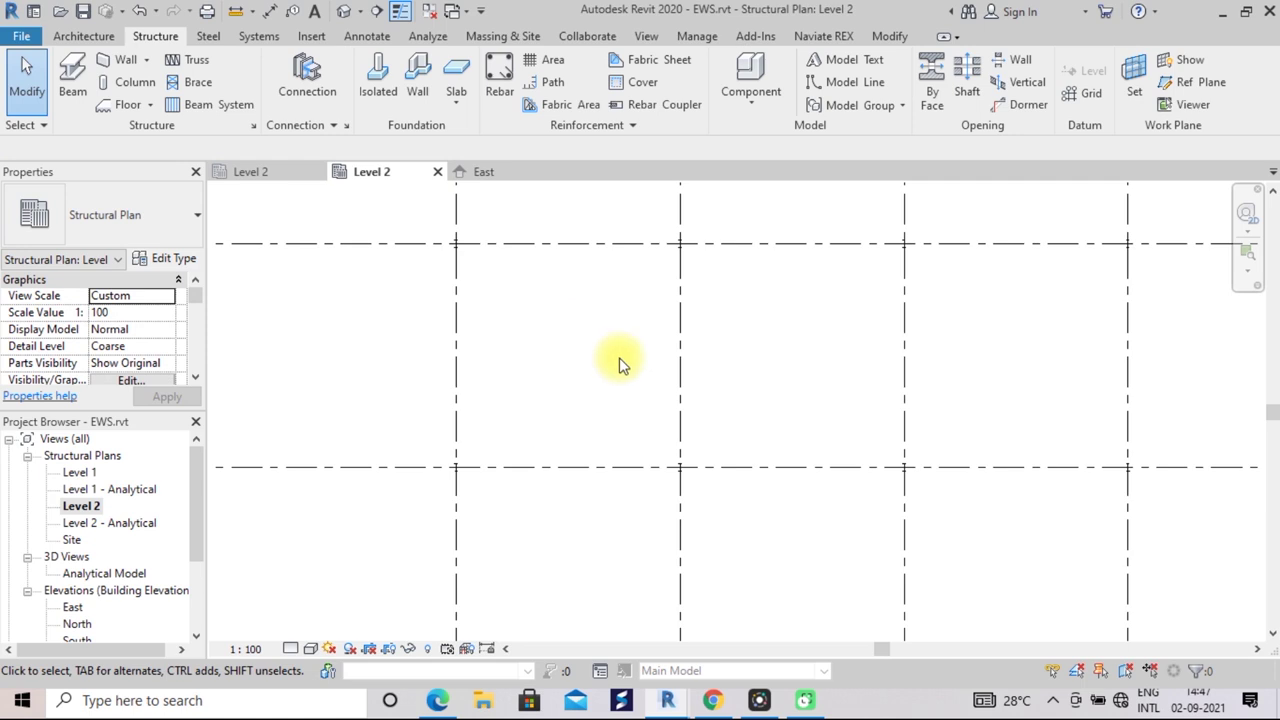
scroll(616, 362, down, 2)
scroll(590, 348, down, 3)
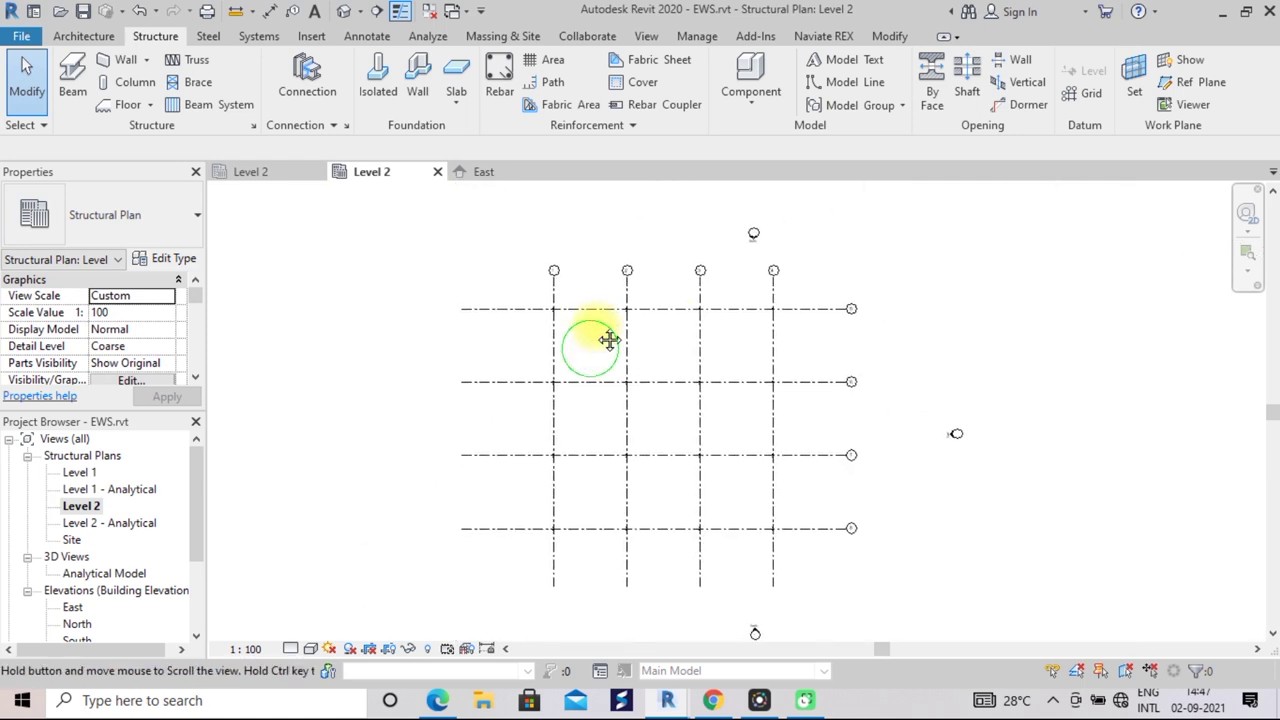
middle_drag(590, 348, 670, 366)
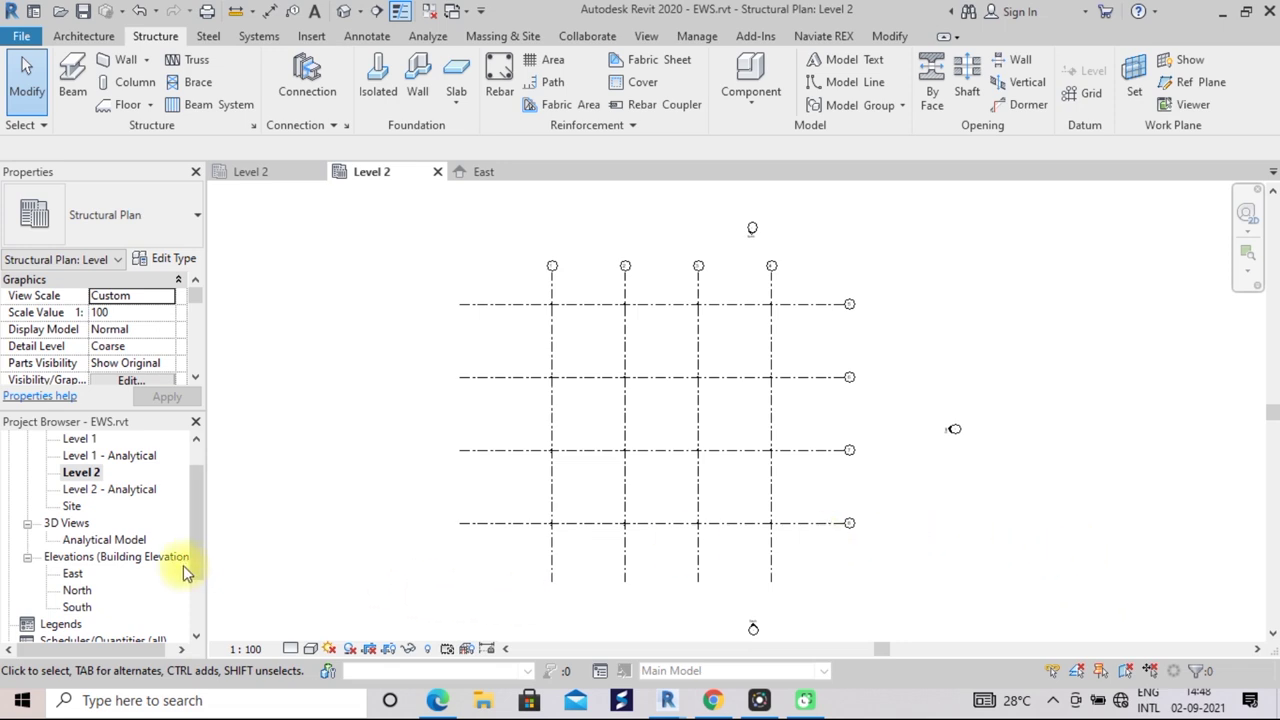
Switch to the East elevation view from the Project Browser
click(70, 575)
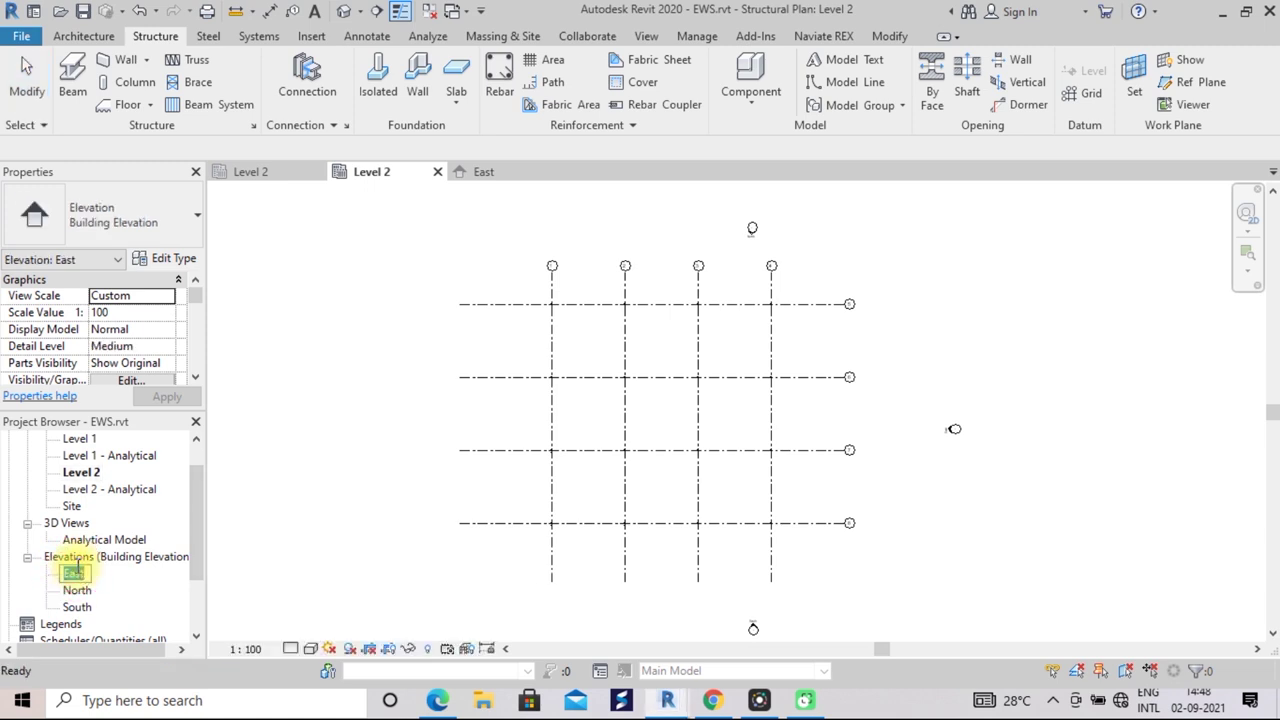
double_click(73, 568)
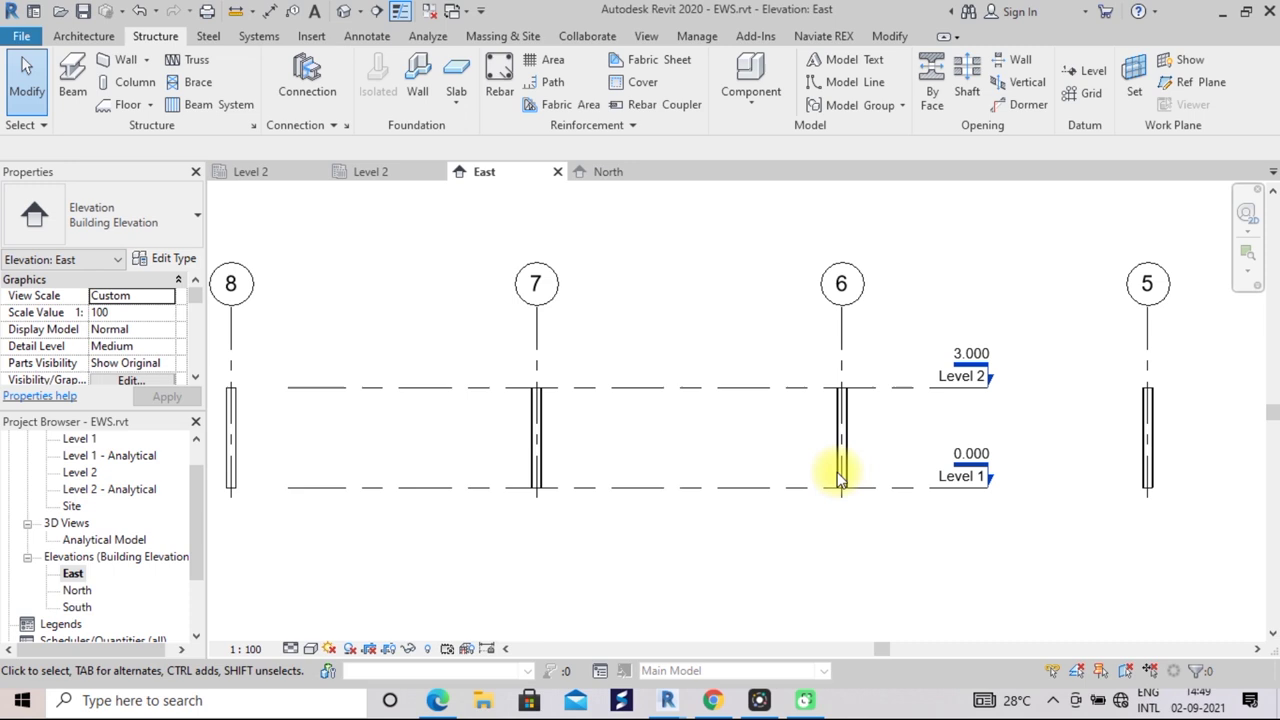
scroll(957, 440, up, 1)
scroll(975, 400, up, 1)
scroll(990, 375, up, 2)
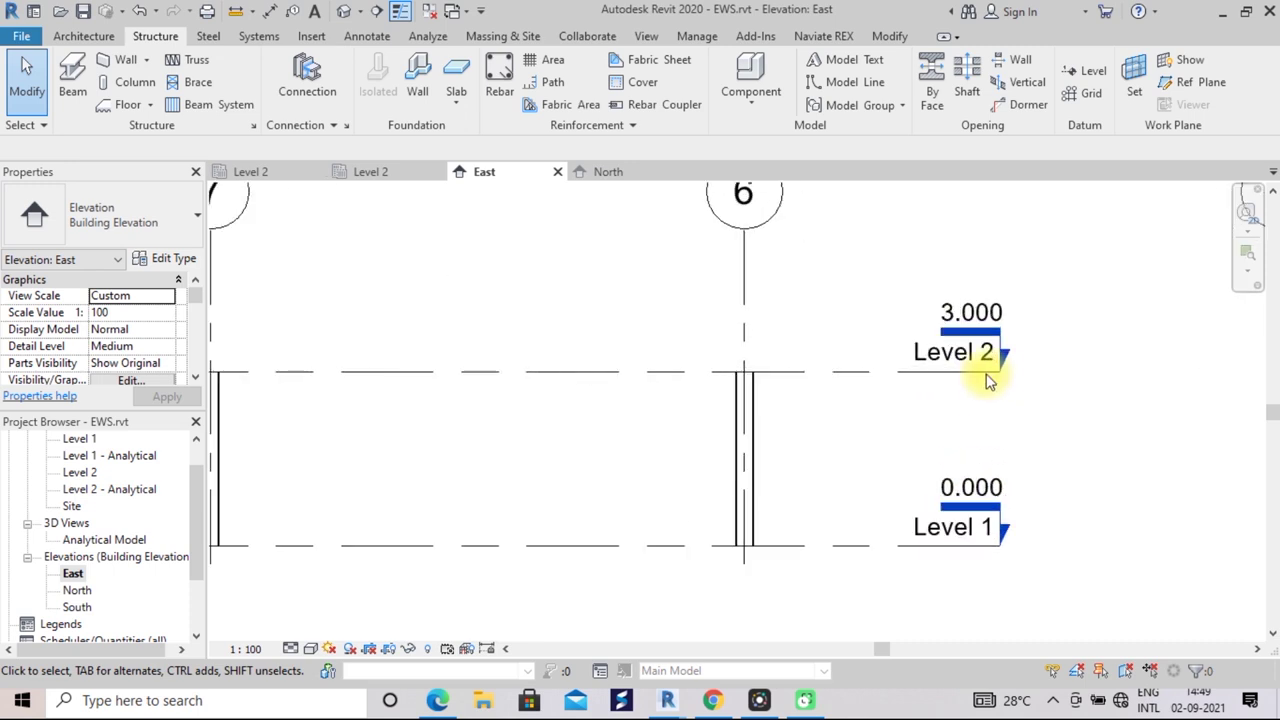
Change the Level 2 elevation from 3.000 to 4.500
click(970, 312)
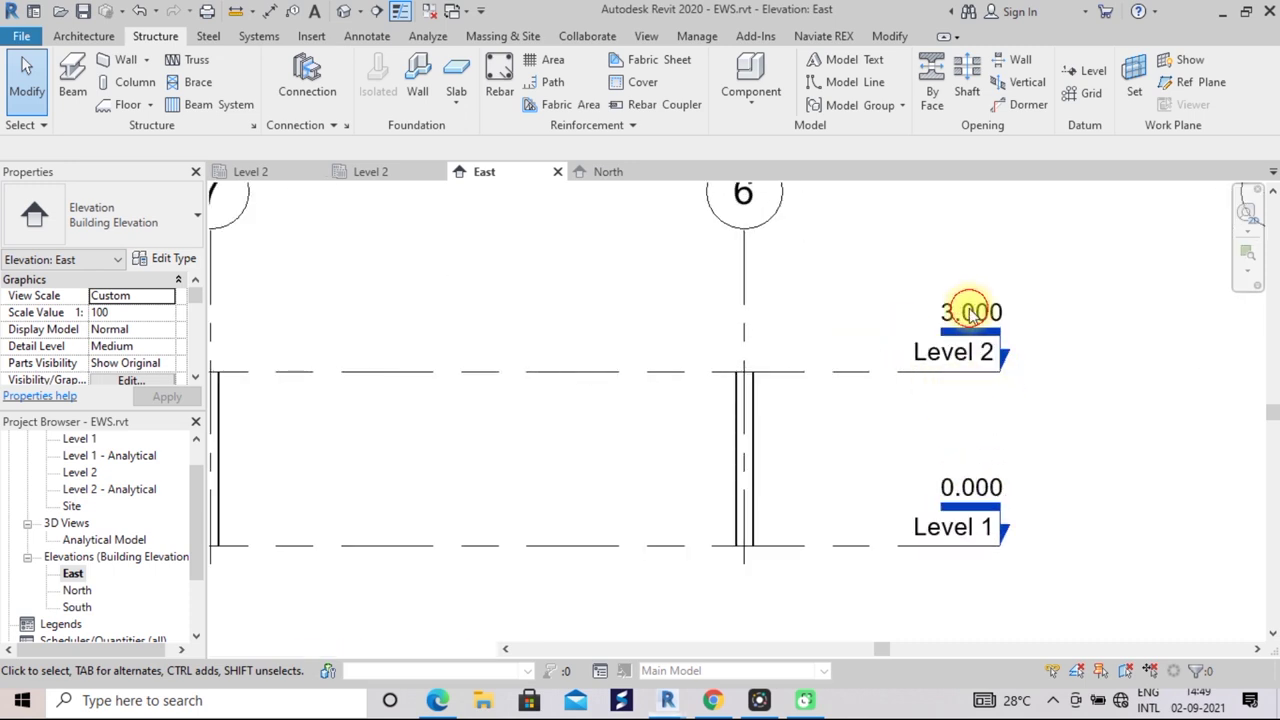
click(950, 316)
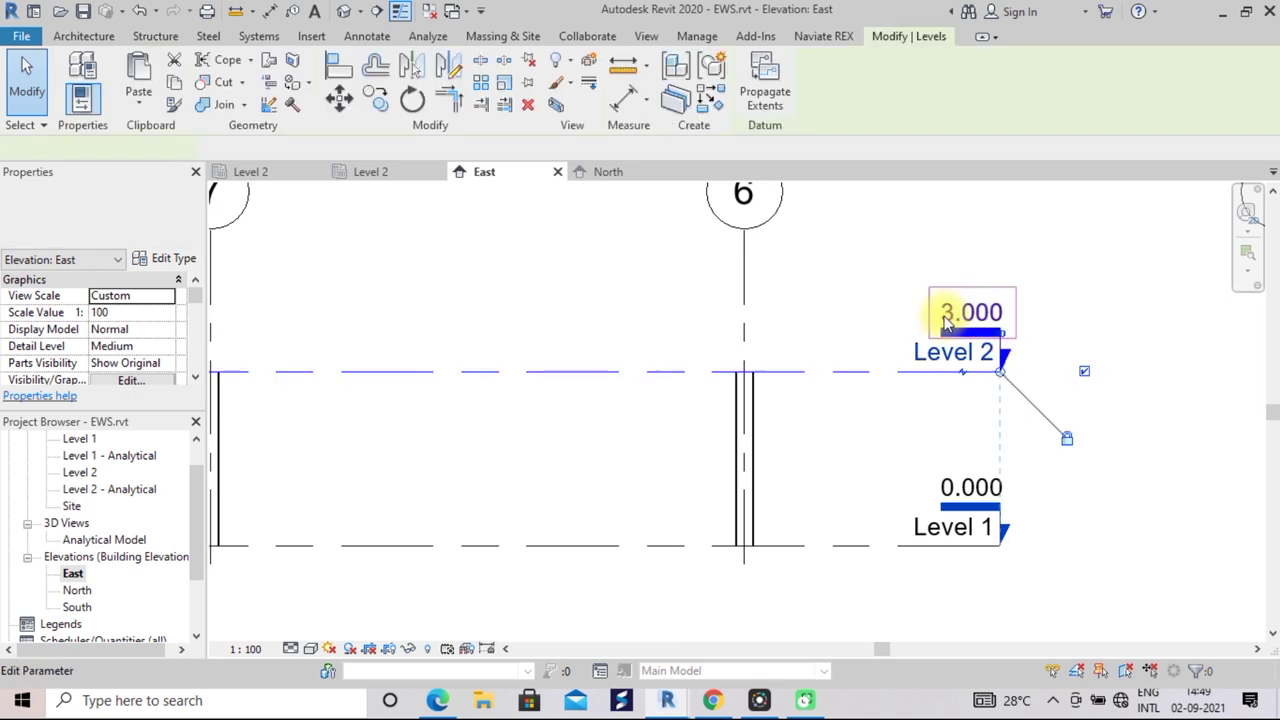
click(972, 312)
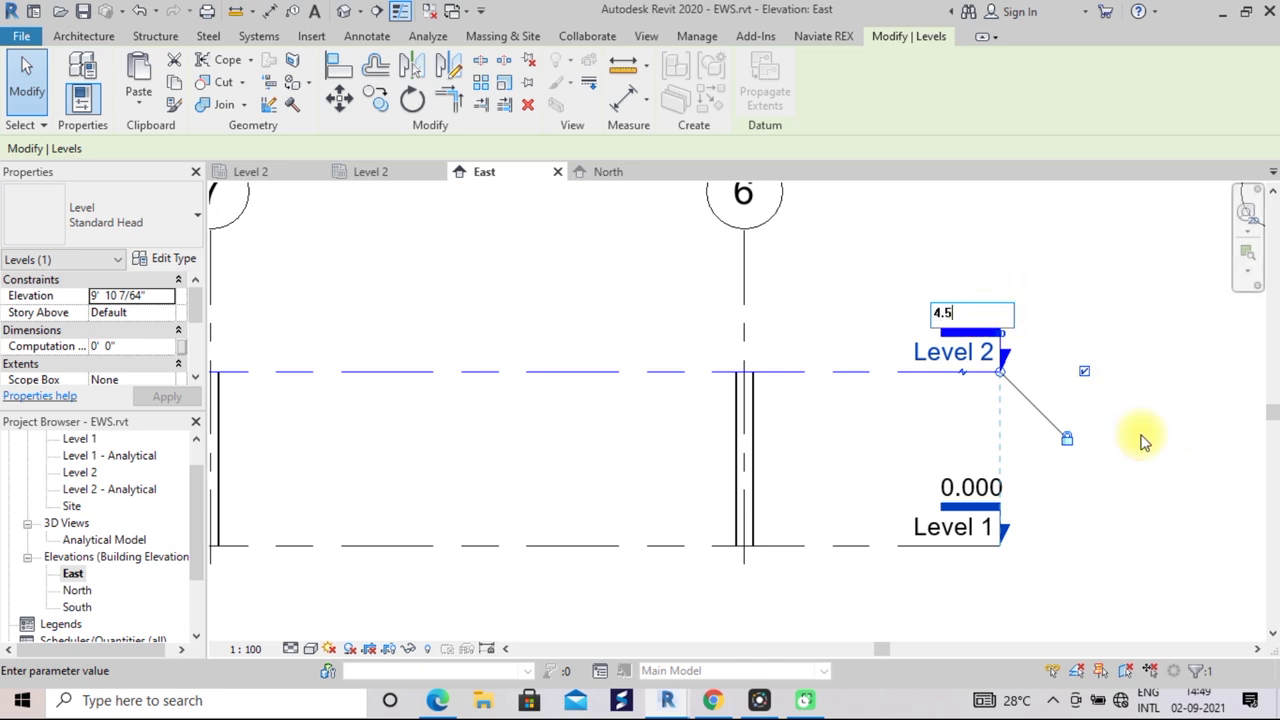
key(Return)
scroll(1088, 435, down, 1)
scroll(1090, 440, down, 2)
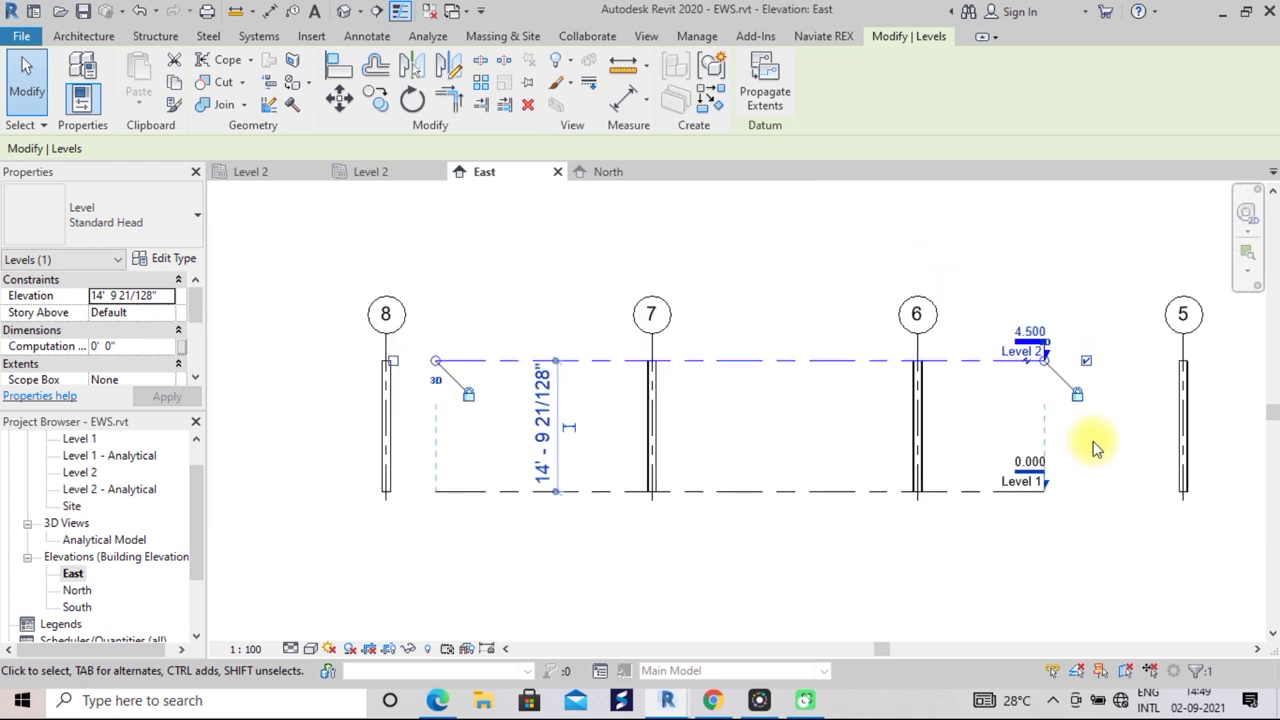
scroll(1092, 447, down, 1)
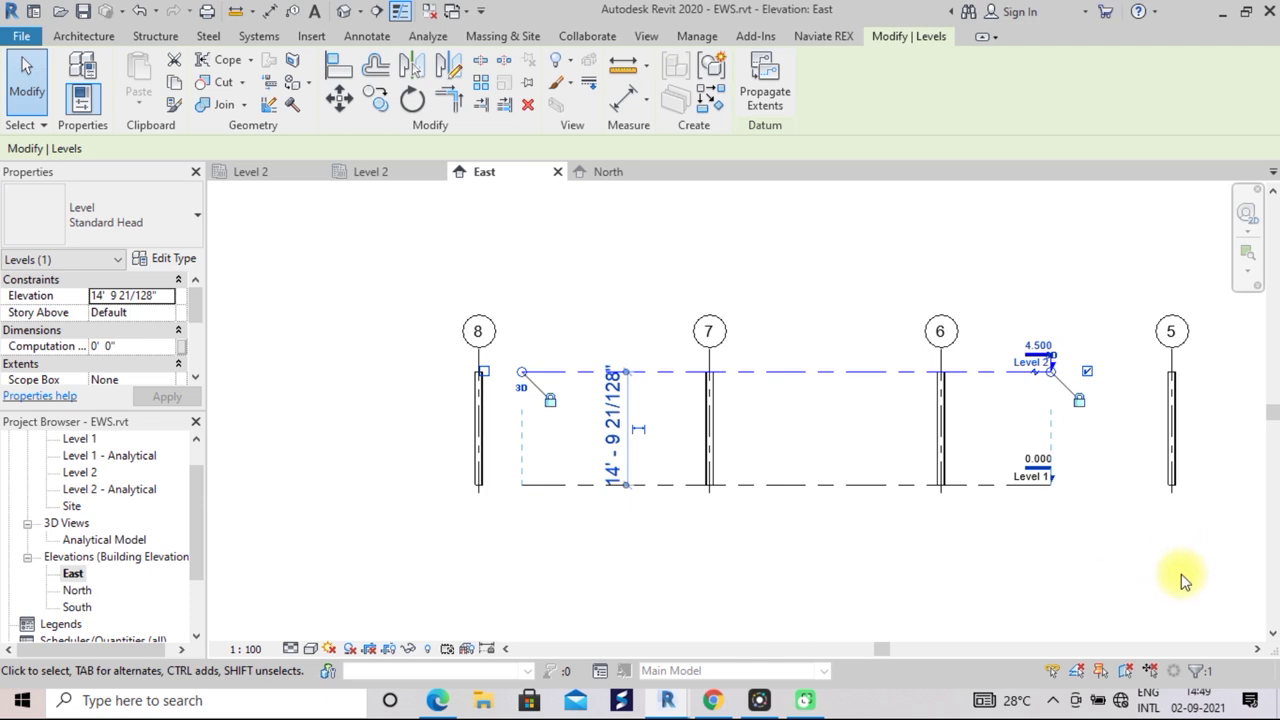
scroll(1137, 565, up, 1)
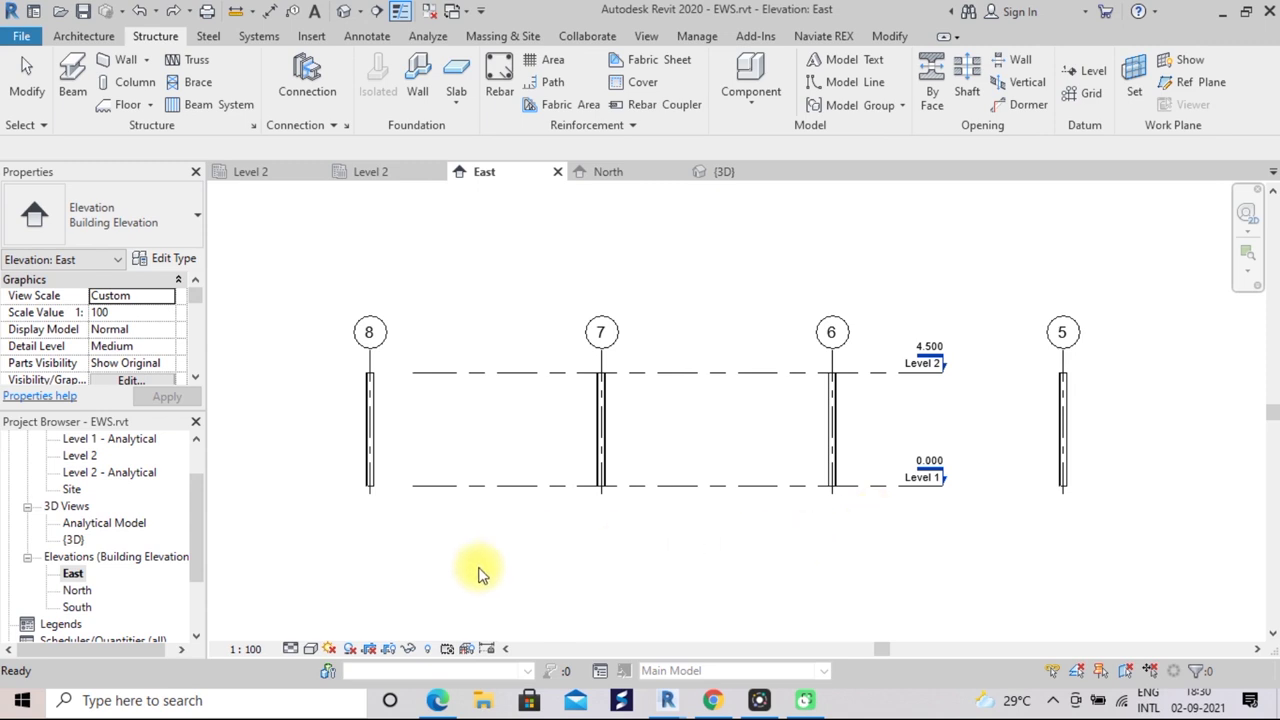
Switch to the default {3D} view and inspect the sixteen columns in the 4-by-4 layout
click(73, 540)
double_click(73, 540)
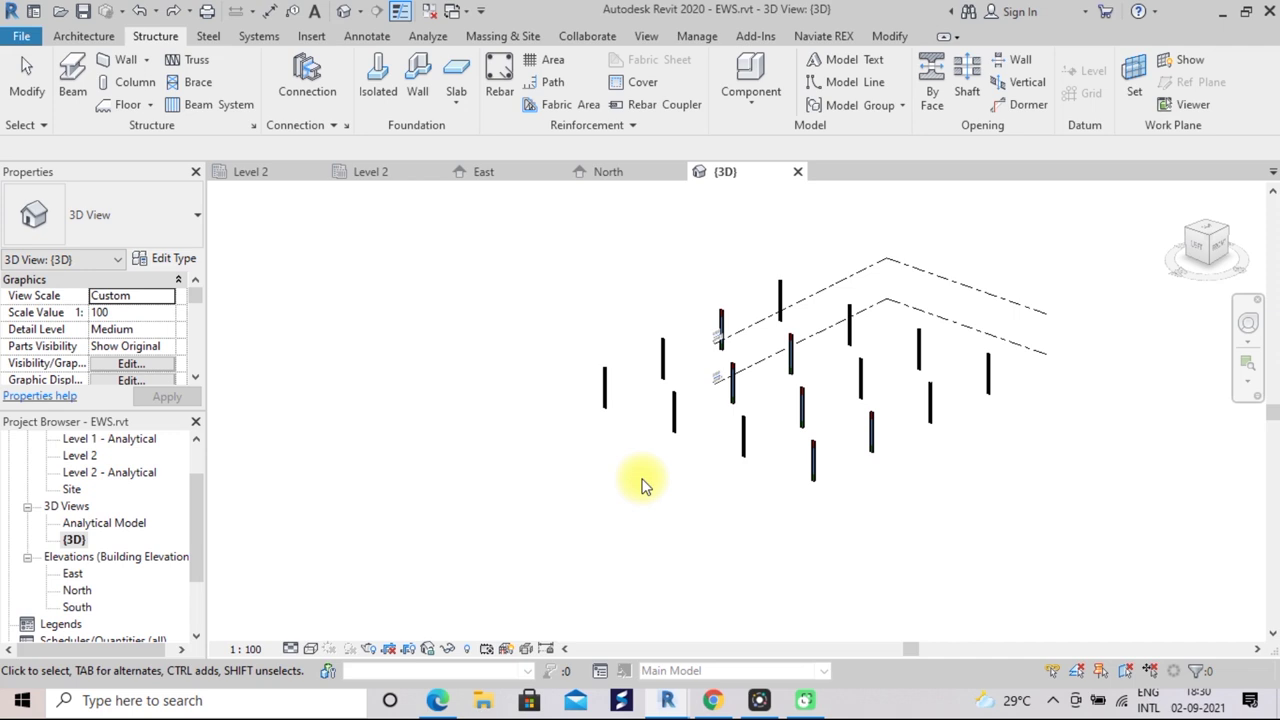
scroll(645, 486, up, 2)
scroll(663, 491, up, 2)
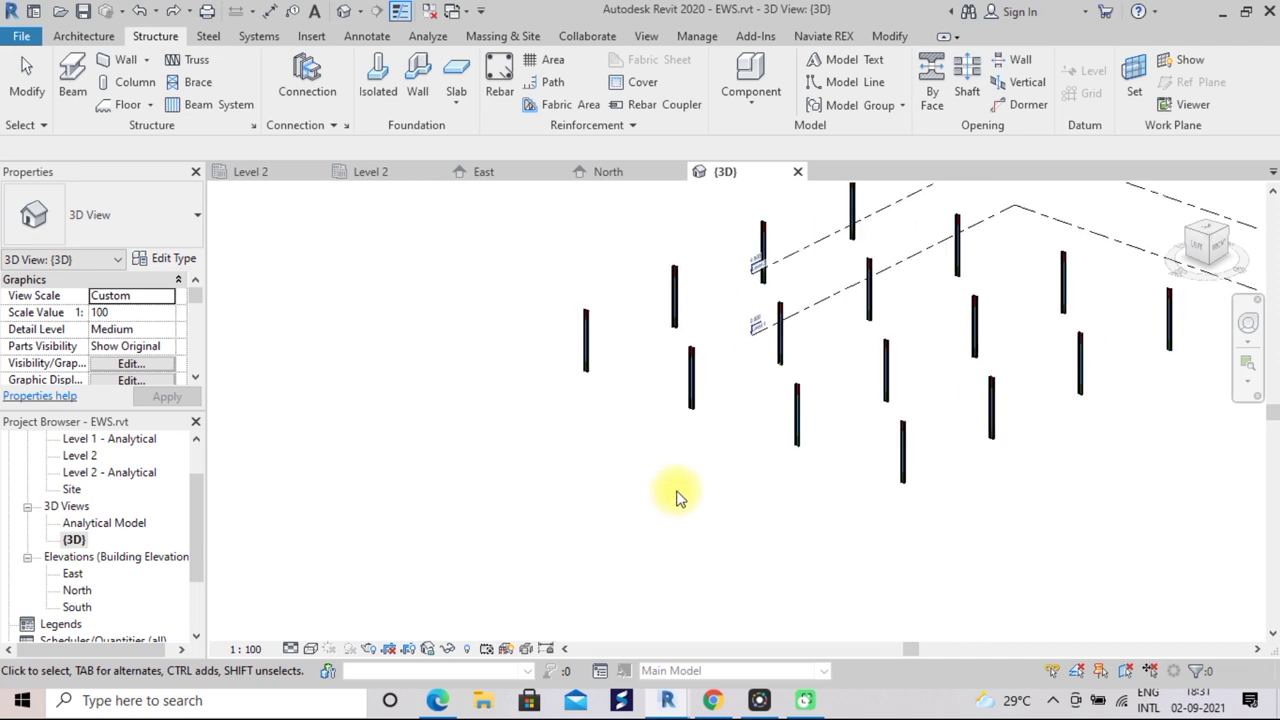
scroll(686, 487, down, 2)
scroll(692, 487, down, 1)
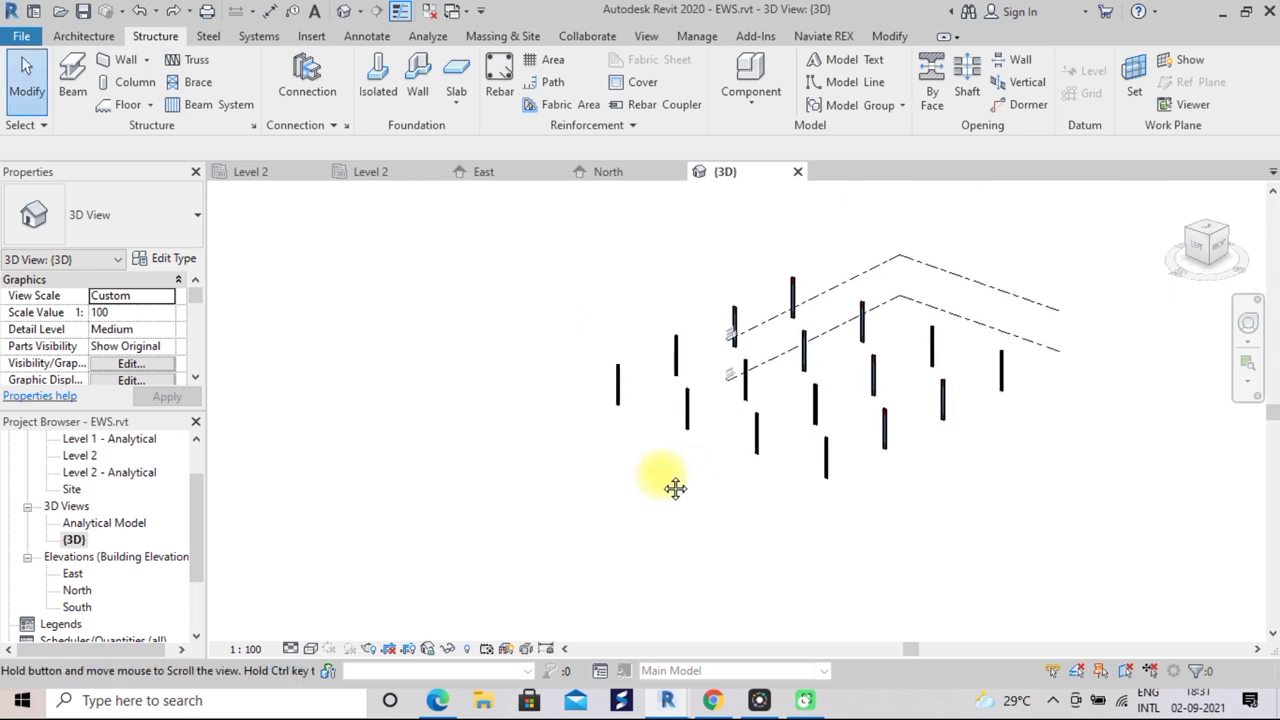
middle_drag(671, 486, 640, 486)
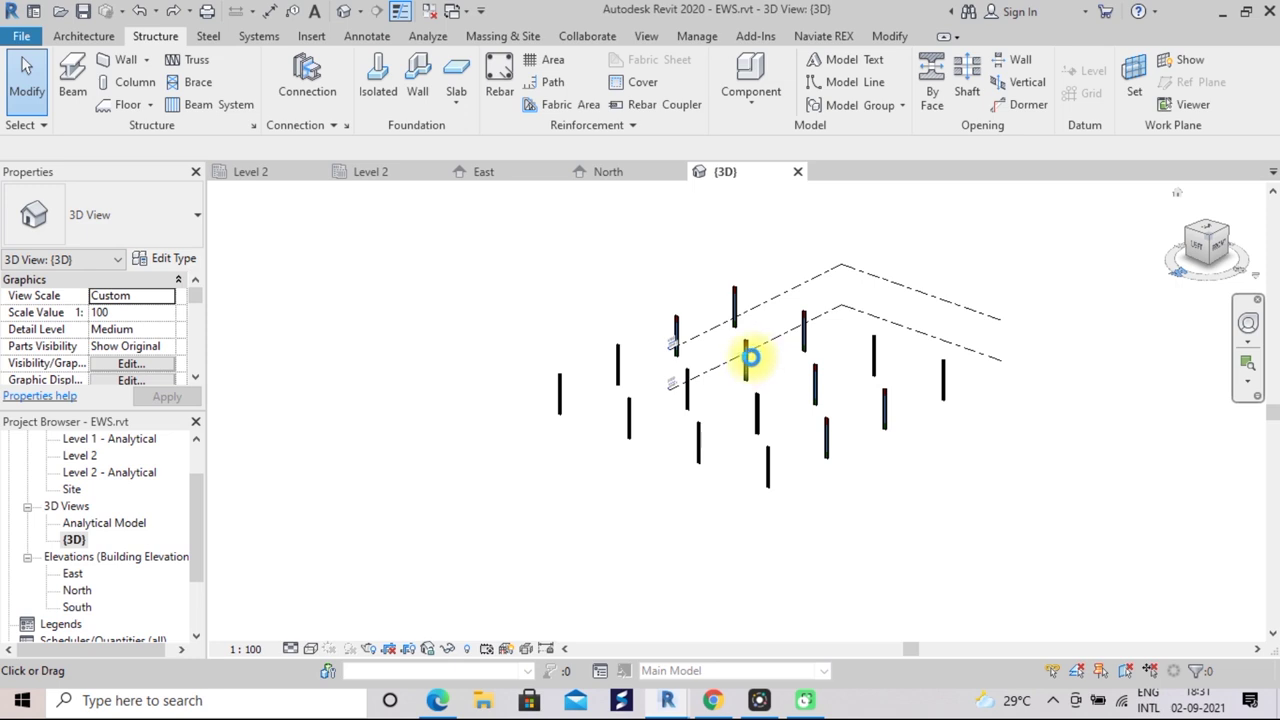
drag(754, 365, 475, 428)
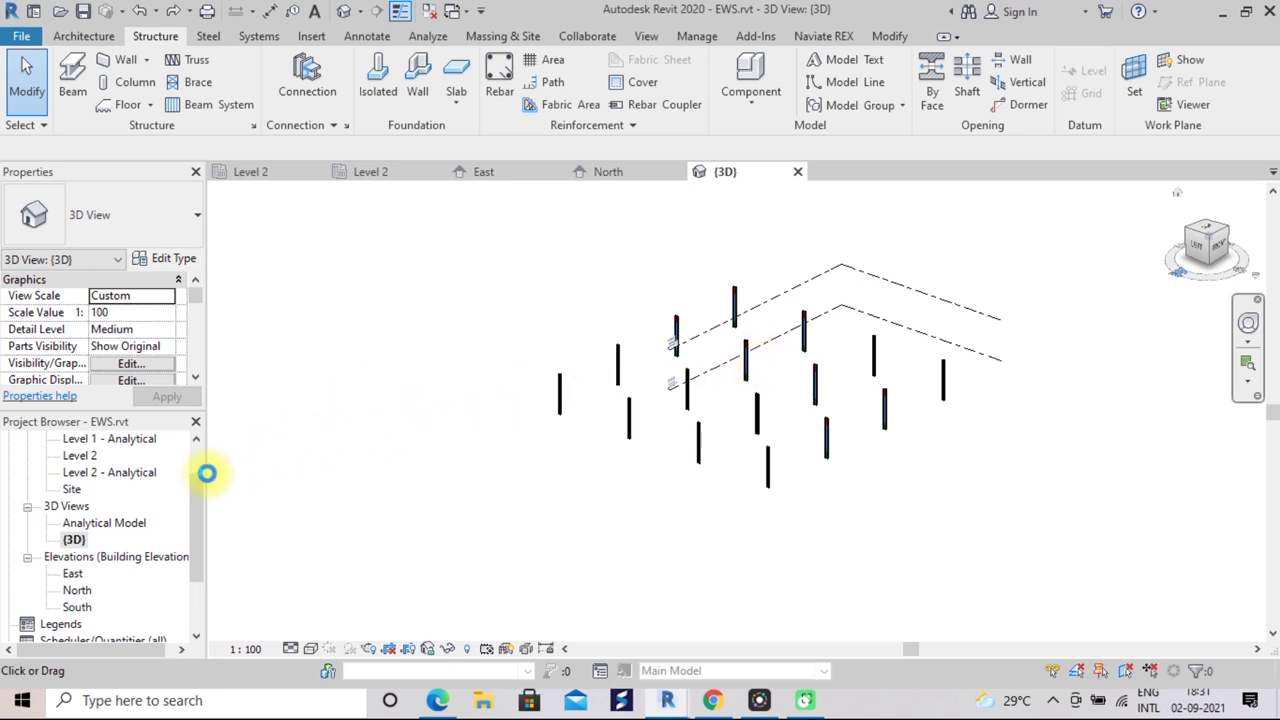
drag(475, 428, 194, 477)
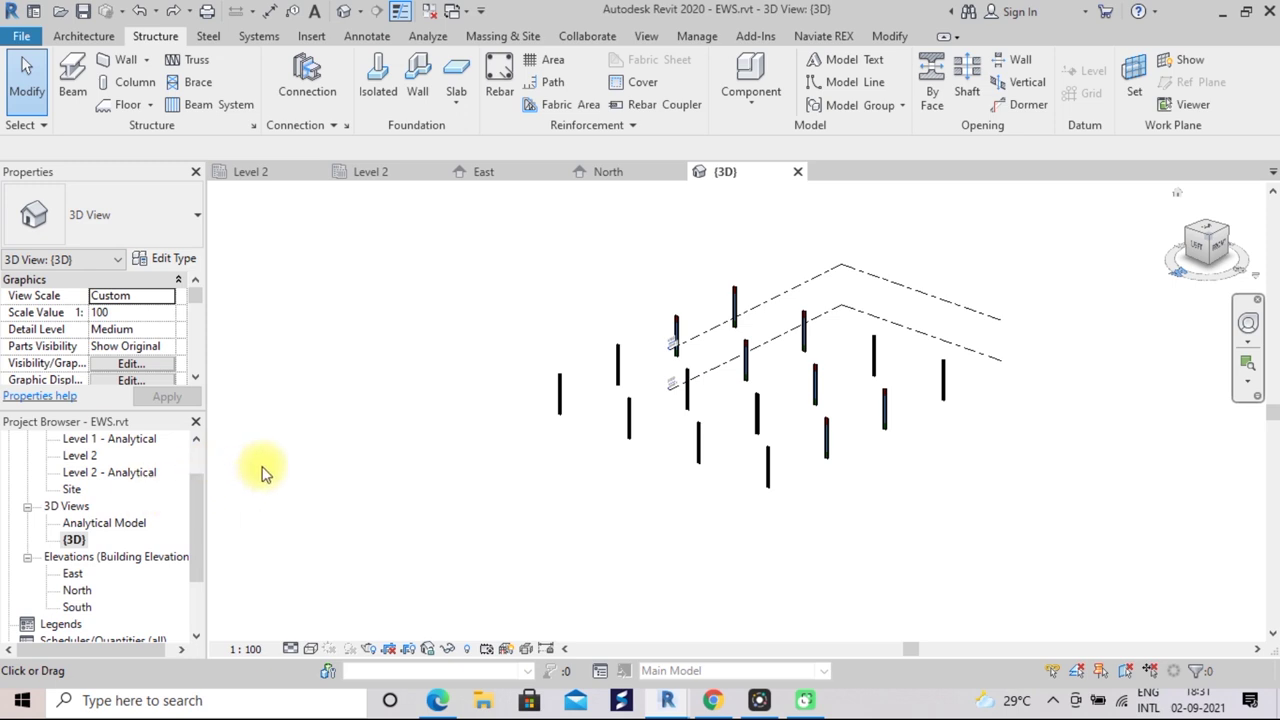
In the Level 2 plan, select the columns along grids 5 and 7, then clear the selection
double_click(86, 457)
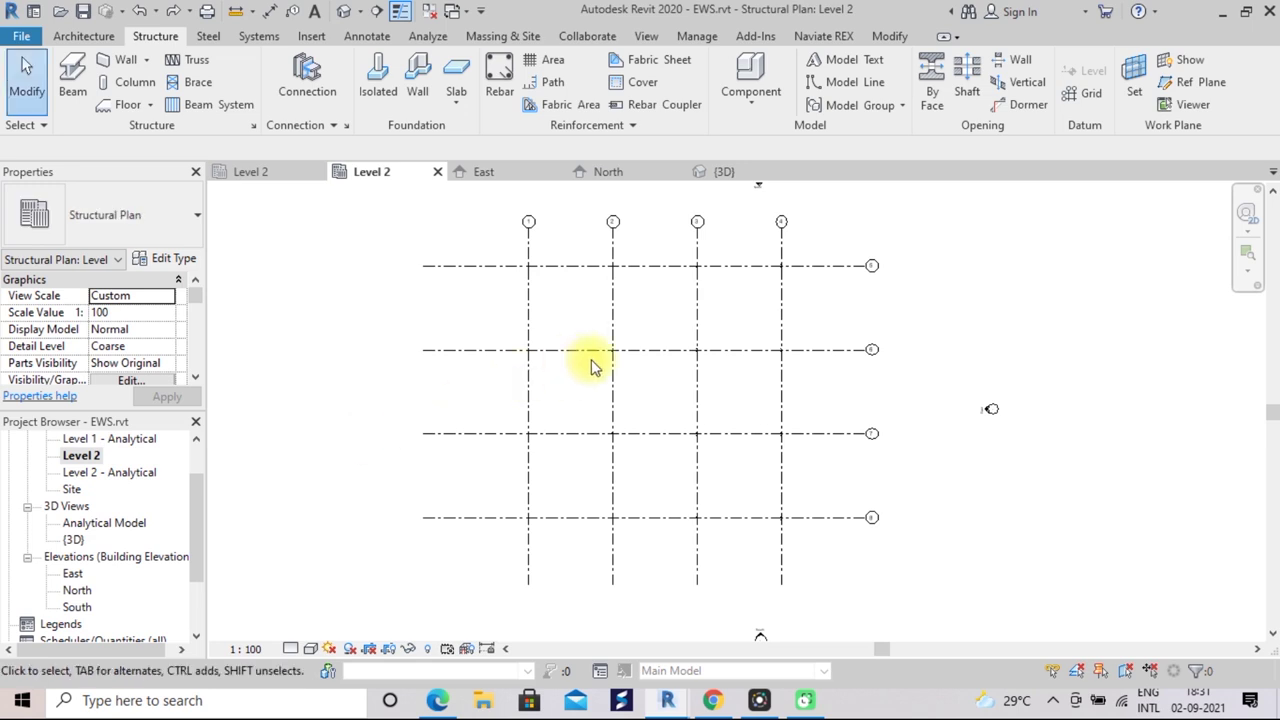
scroll(591, 367, up, 2)
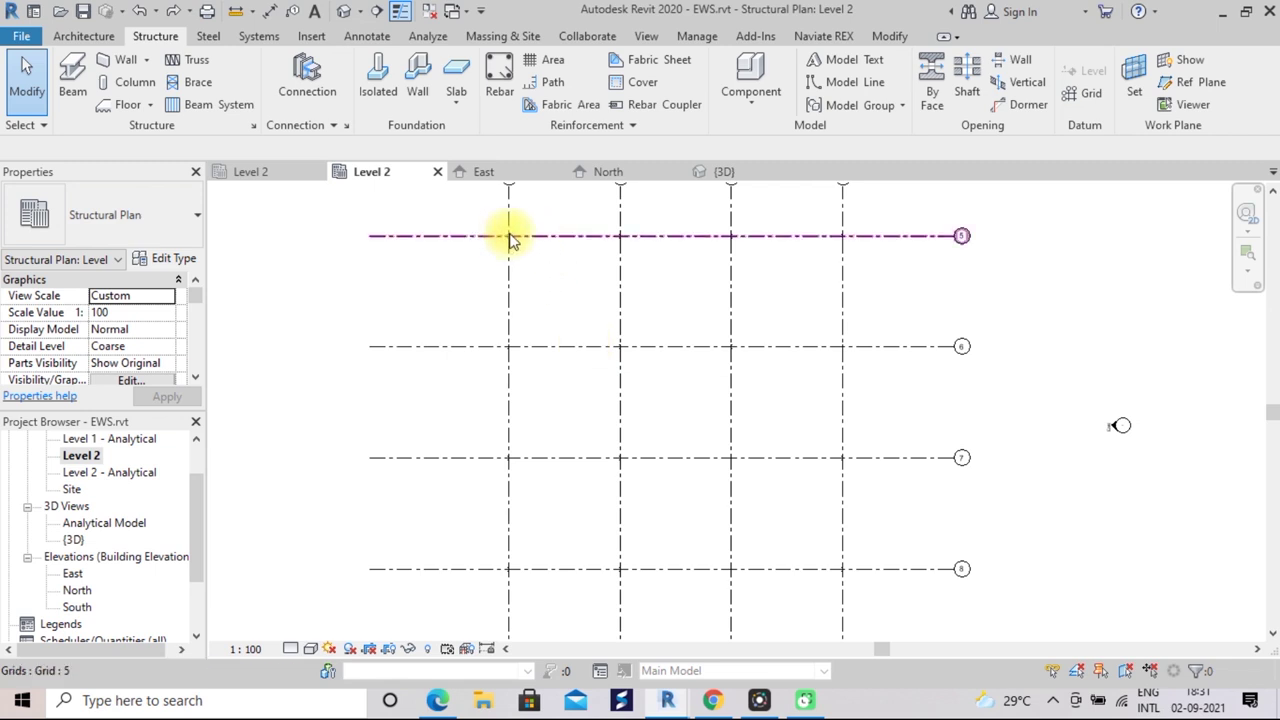
drag(492, 218, 871, 277)
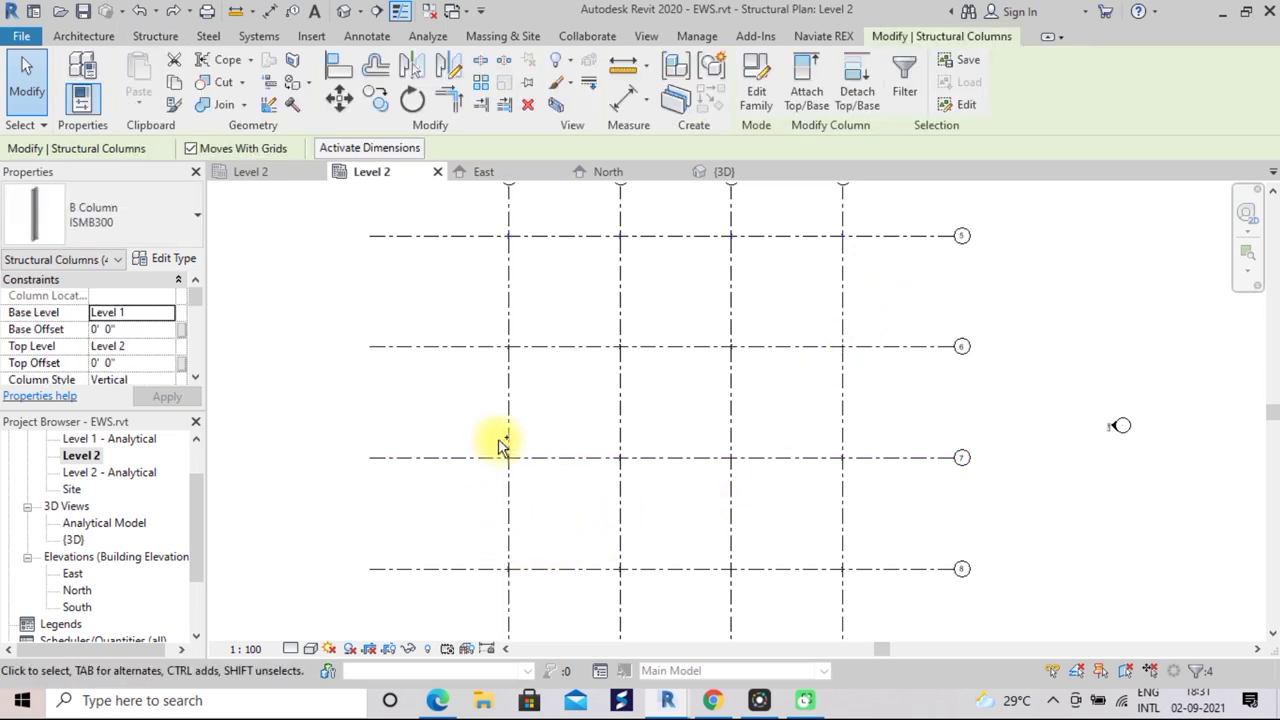
drag(503, 438, 867, 482)
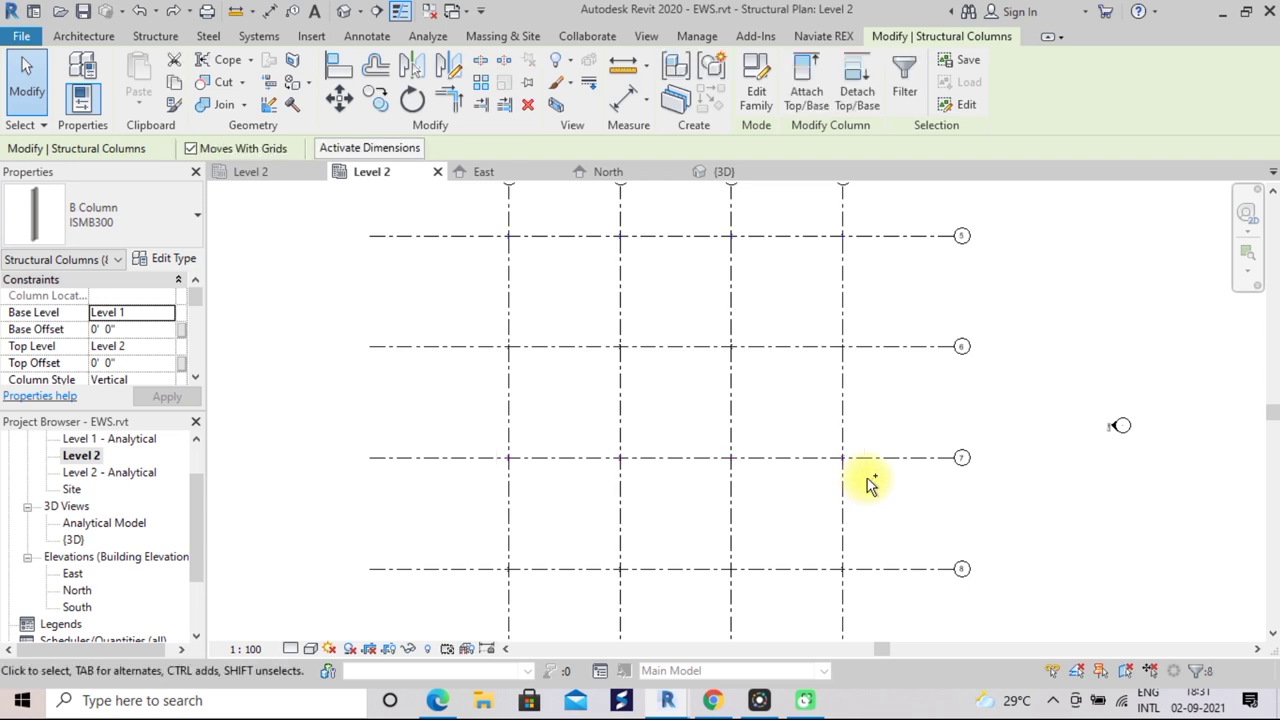
scroll(867, 478, up, 5)
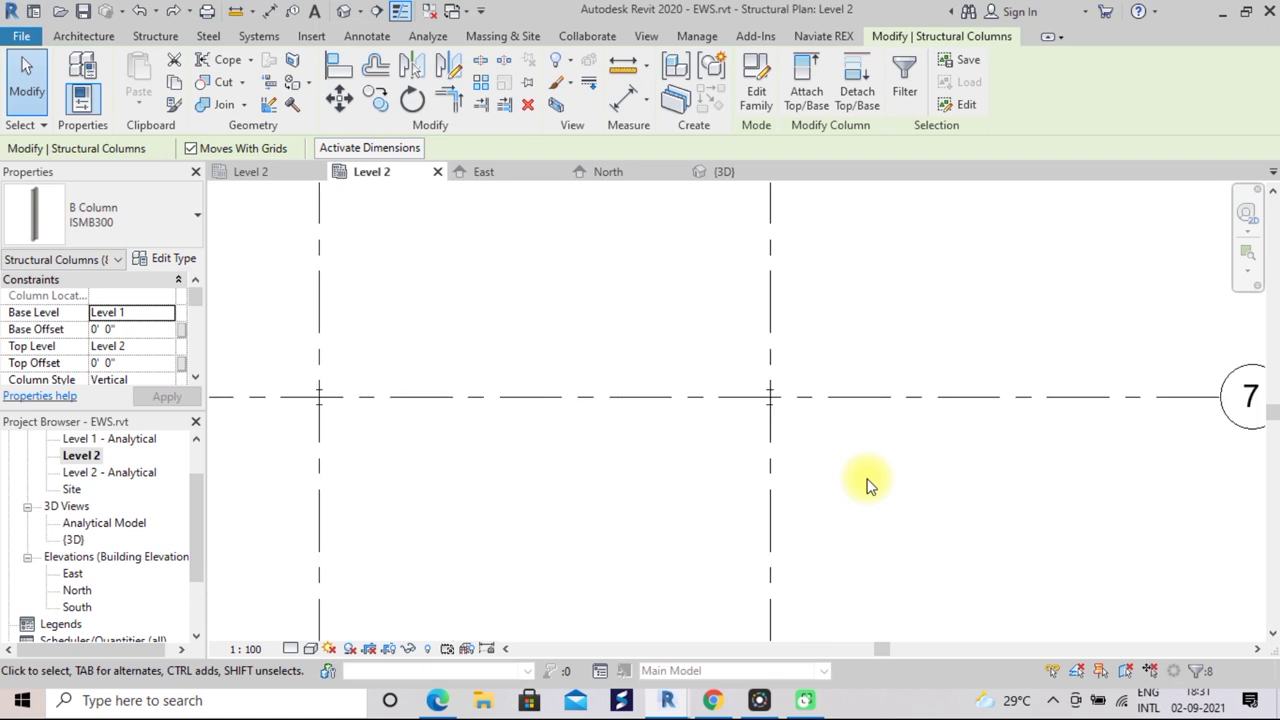
click(867, 485)
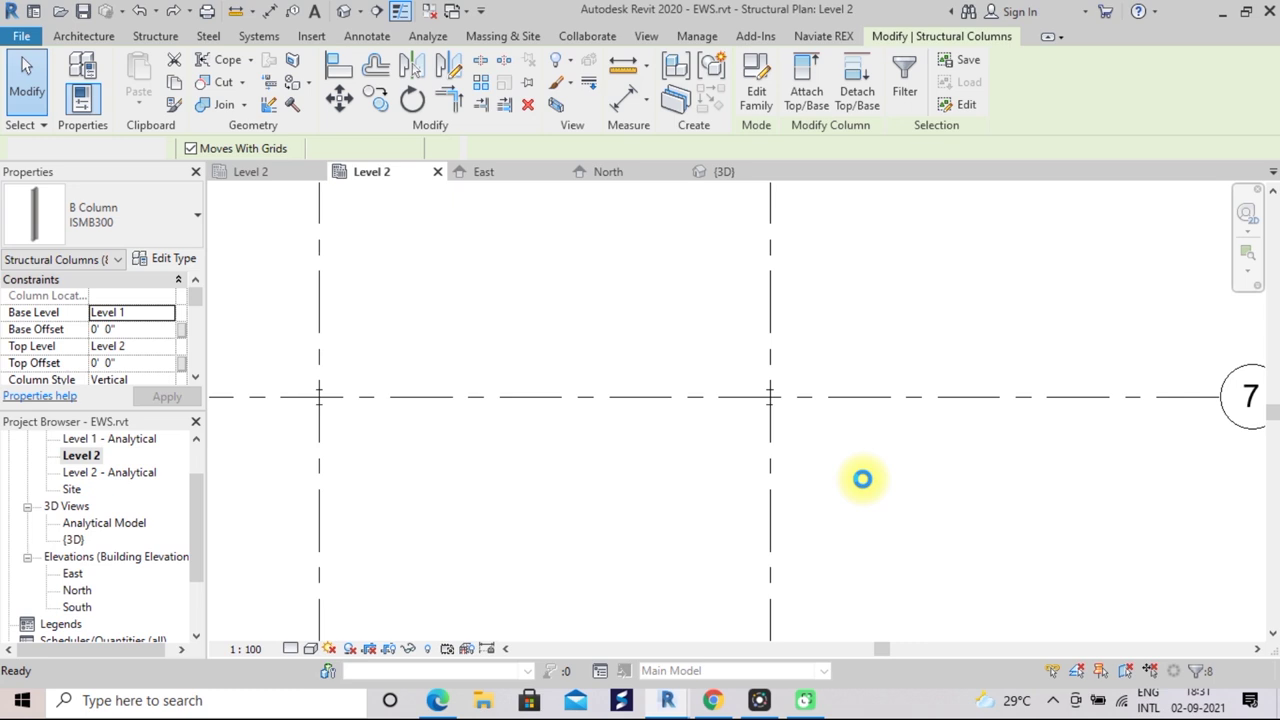
key(Escape)
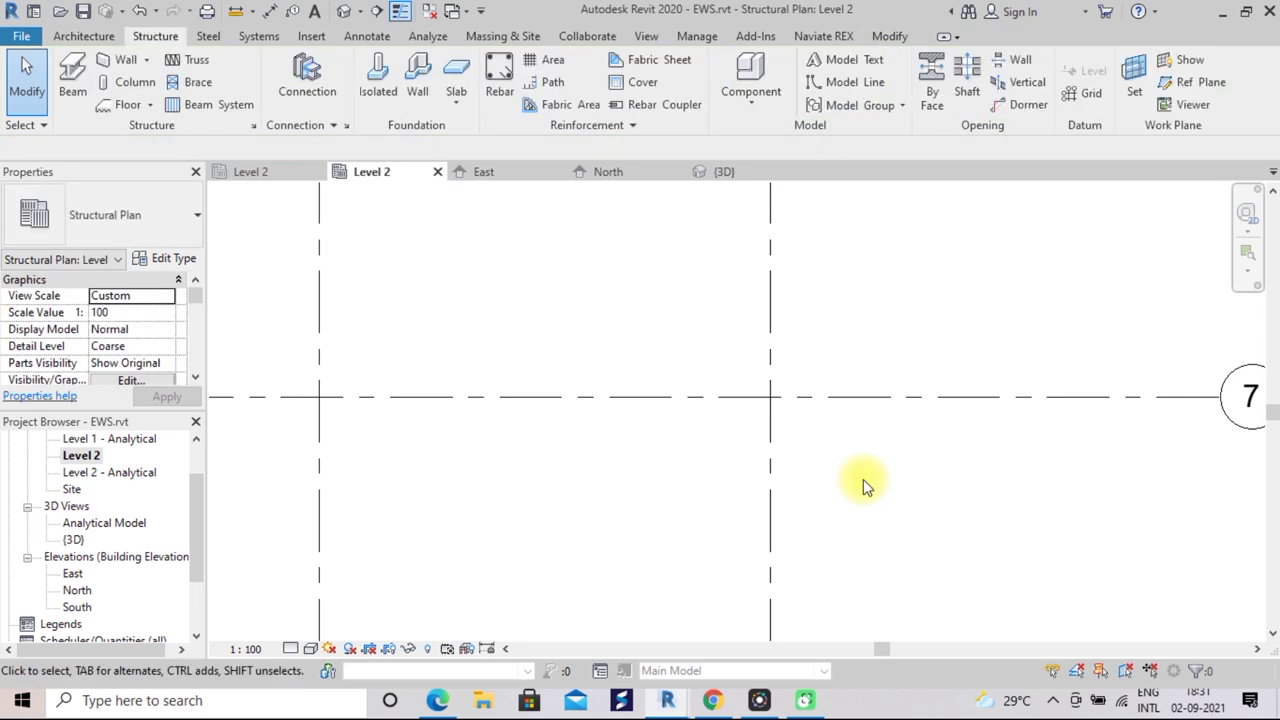
Zoom out and pan so the full 4-by-4 grid with bubbles 1–8 is centred
scroll(863, 479, down, 1)
scroll(863, 479, down, 4)
scroll(863, 479, down, 1)
scroll(863, 479, down, 2)
mouse_move(863, 479)
middle_down()
mouse_move(871, 491)
mouse_move(823, 486)
middle_up()
scroll(823, 486, up, 1)
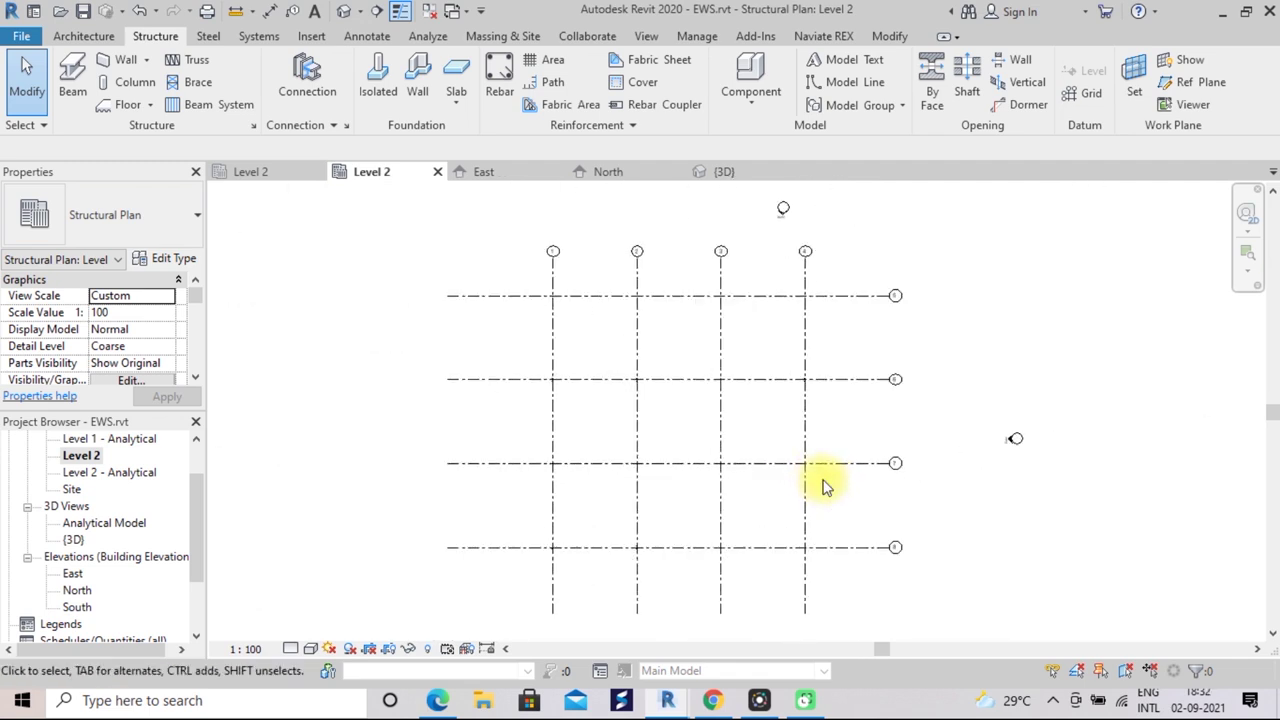
double_click(73, 540)
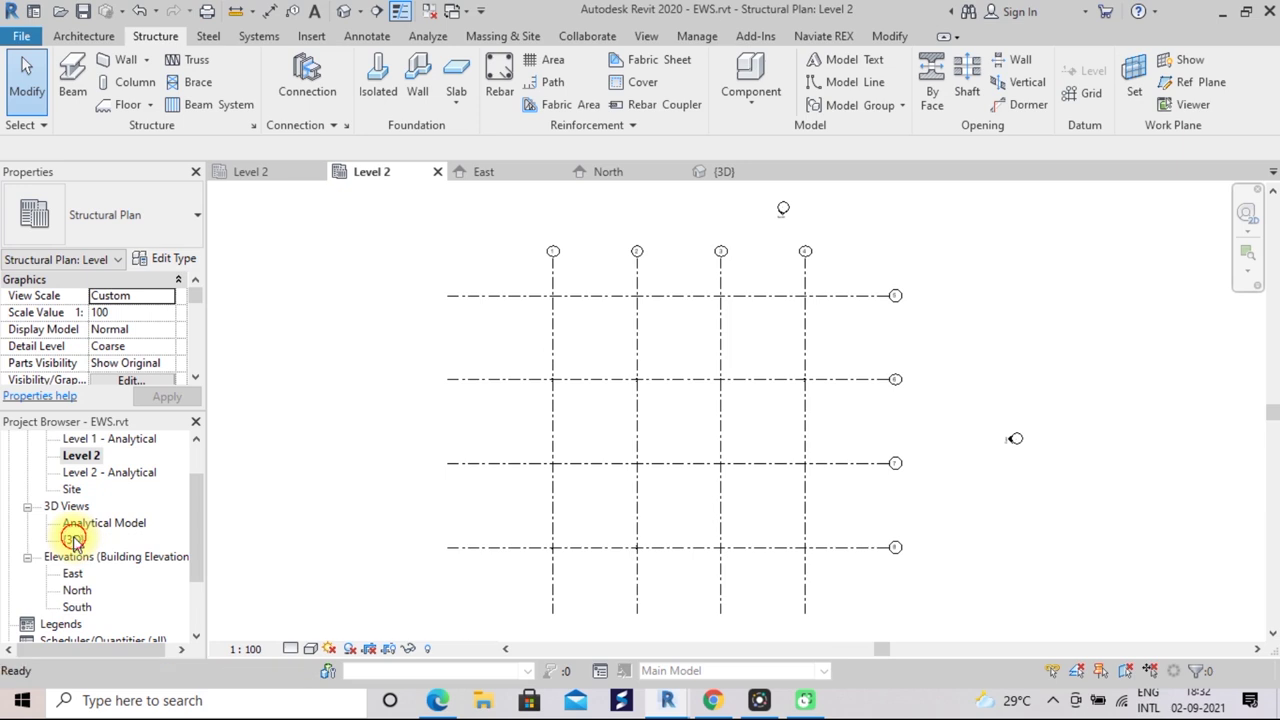
scroll(630, 528, up, 1)
scroll(680, 515, up, 1)
middle_drag(698, 517, 612, 525)
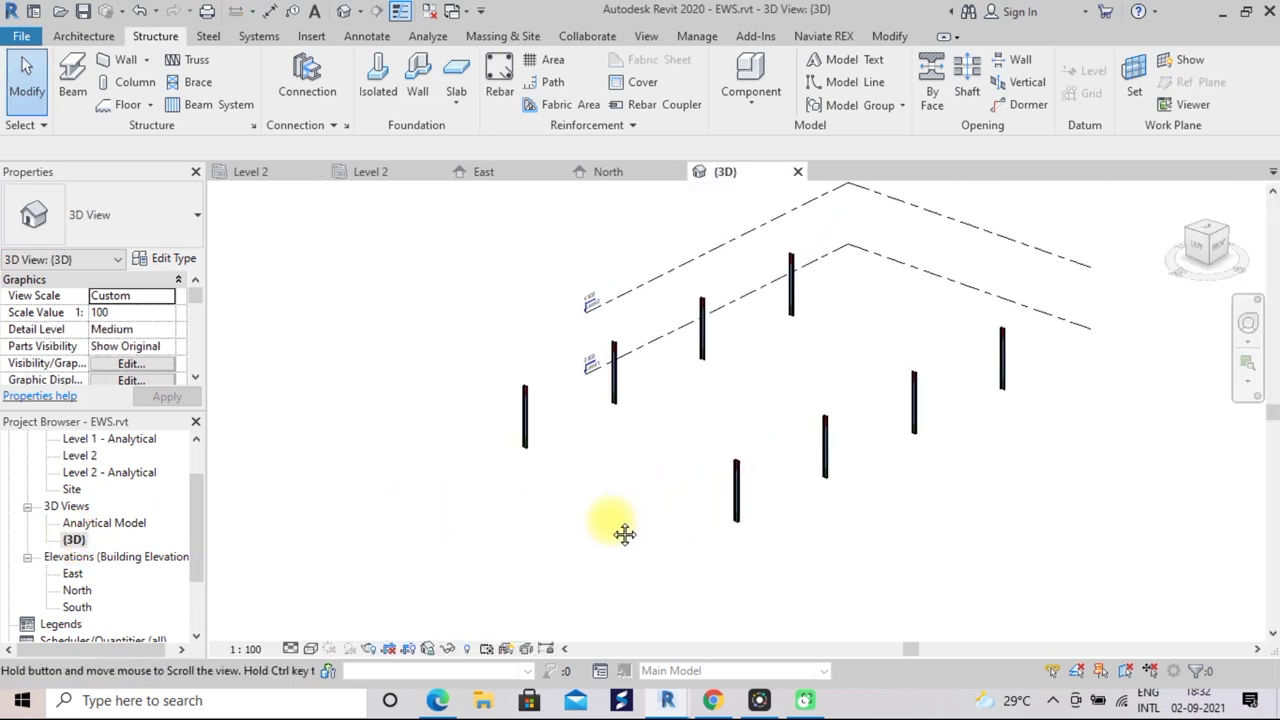
scroll(616, 518, down, 1)
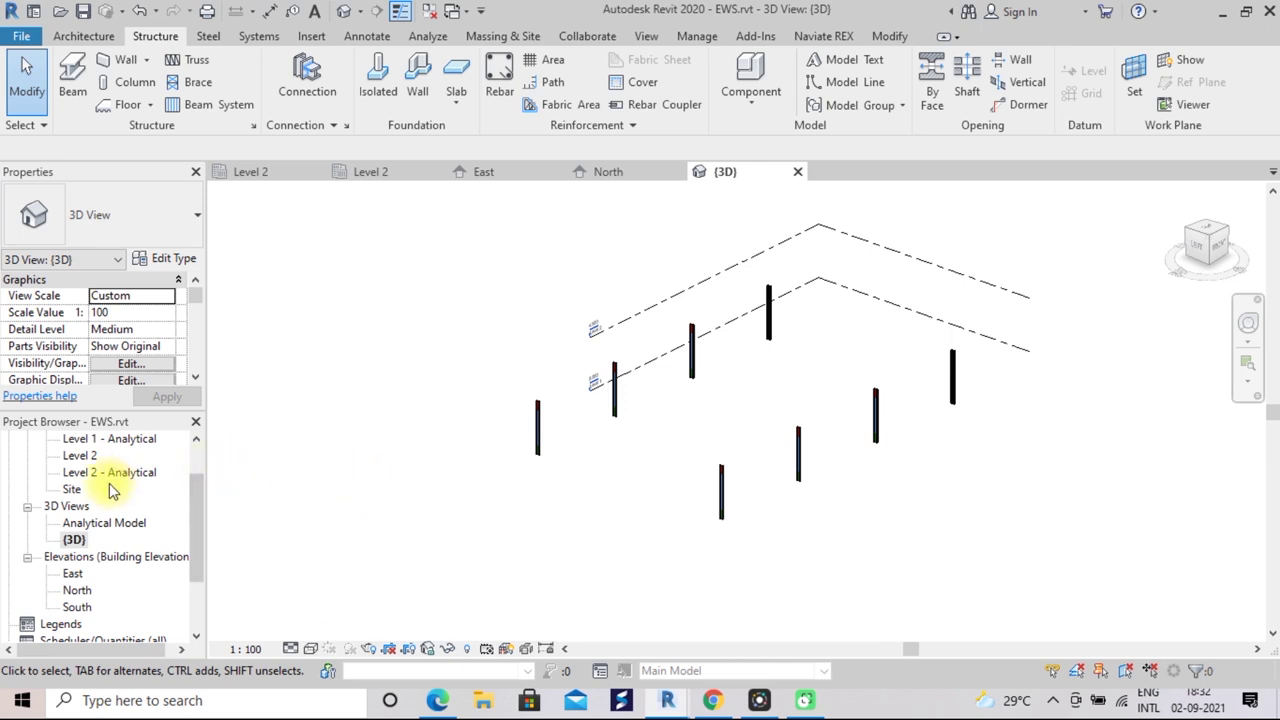
double_click(82, 456)
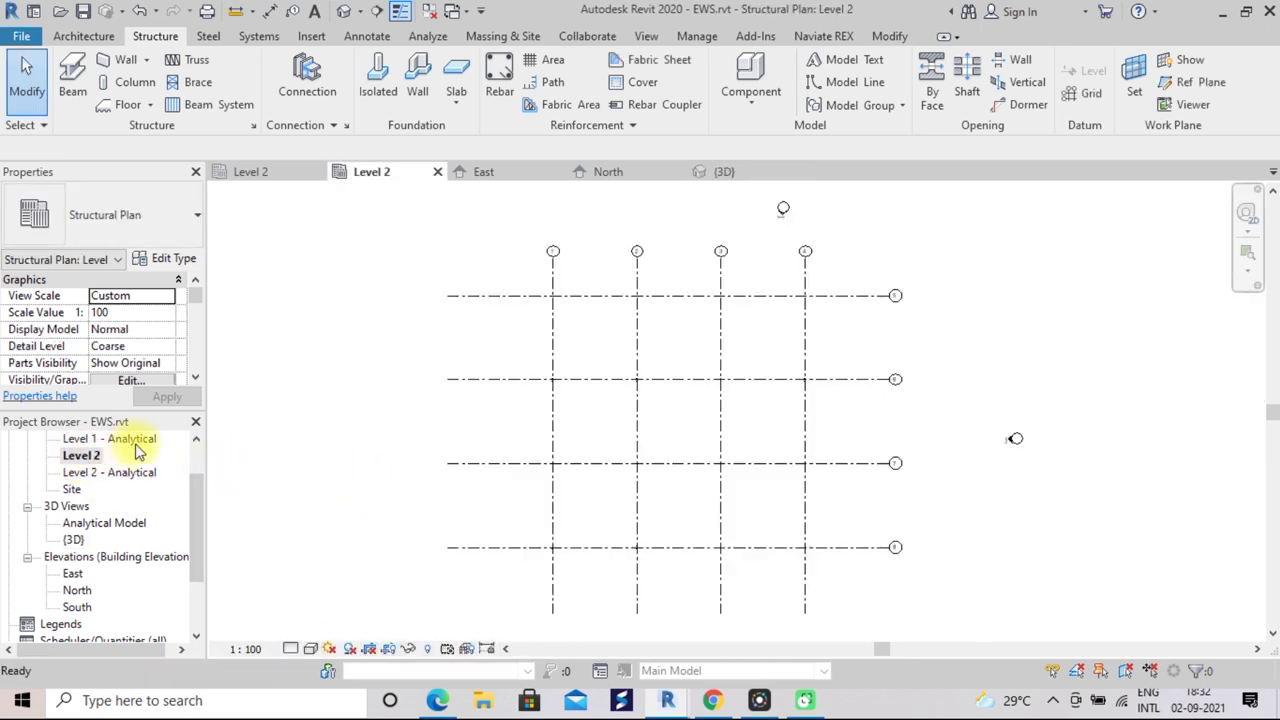
Start the Structure tab's Truss command on Level 2 with Howe Flat Truss as the type
scroll(660, 390, up, 1)
scroll(671, 400, down, 1)
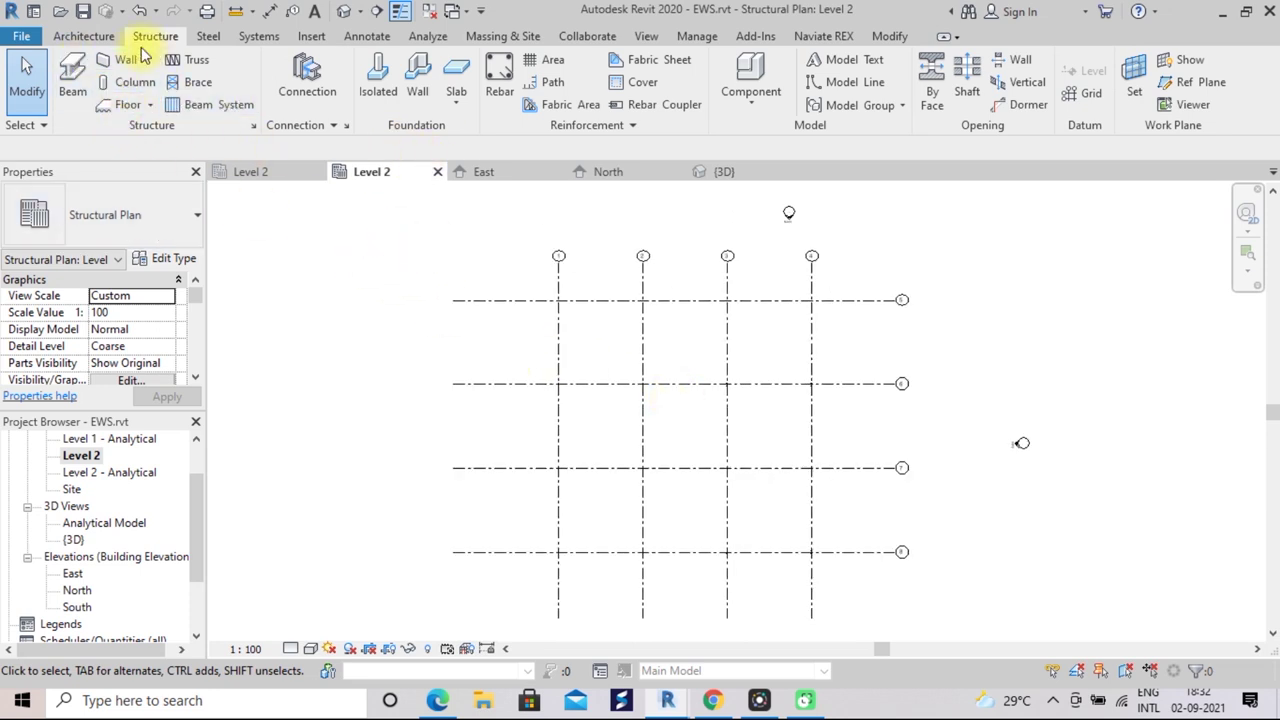
click(112, 37)
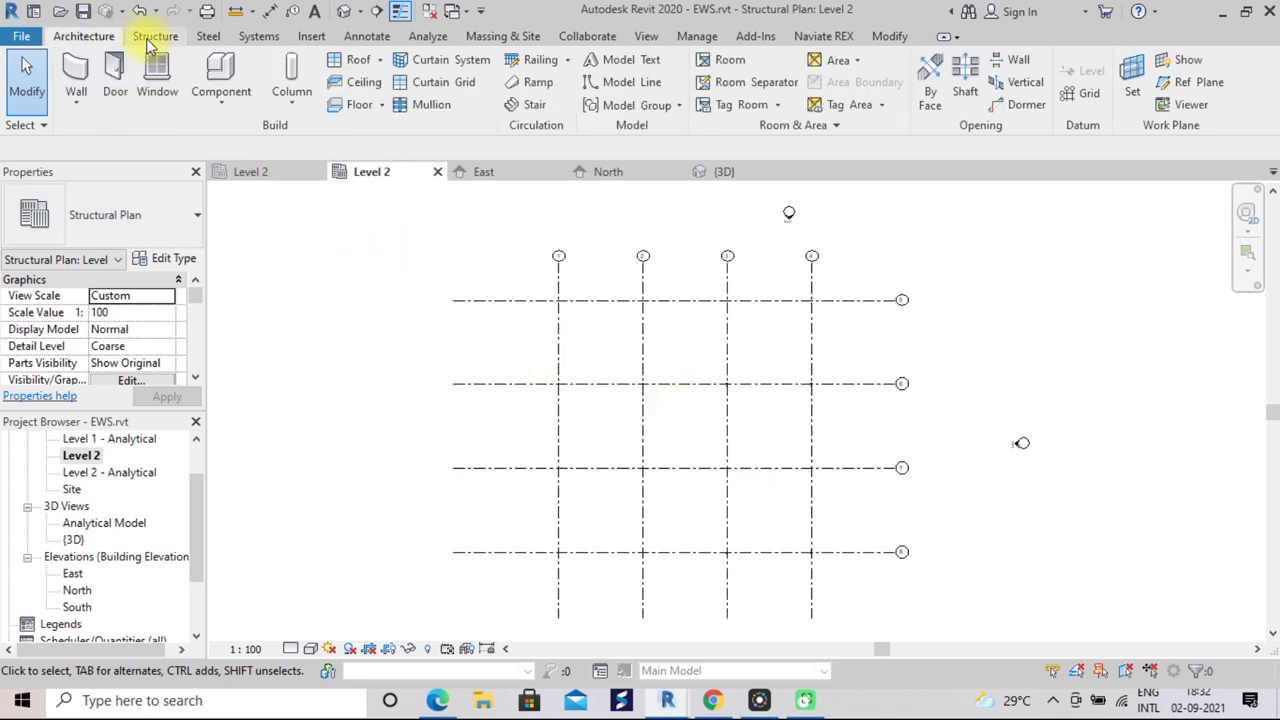
click(153, 40)
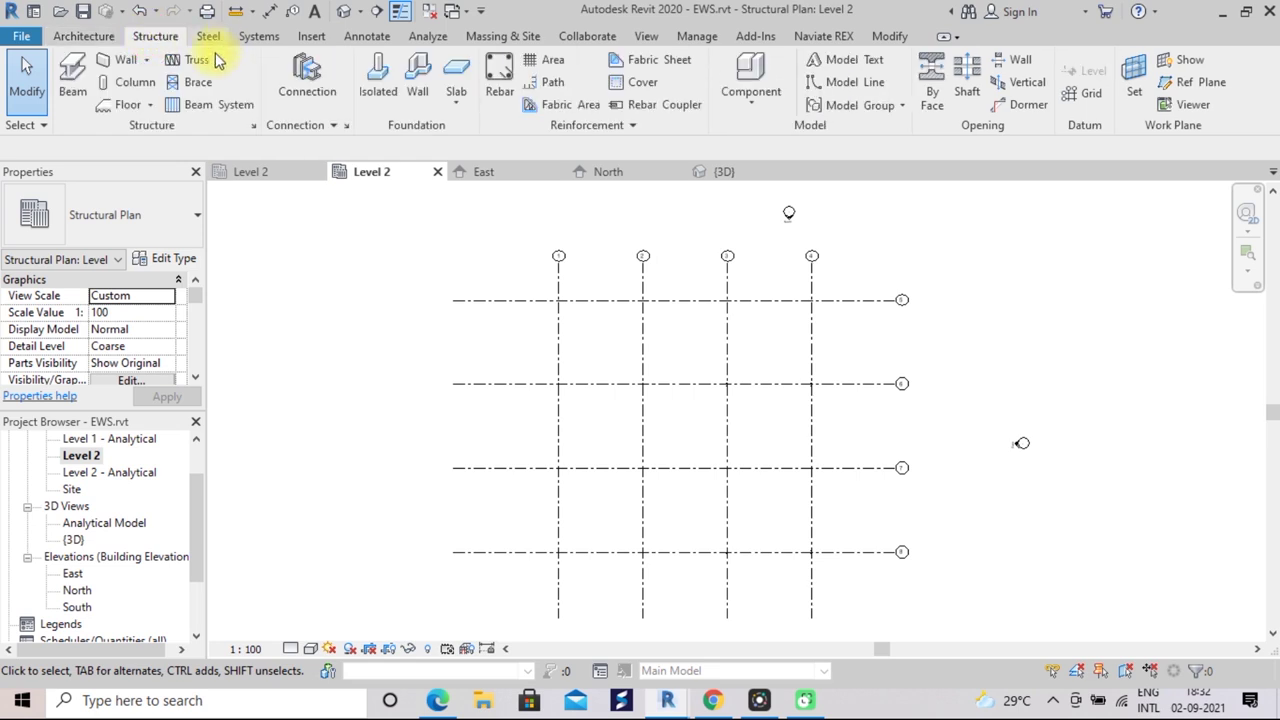
click(183, 64)
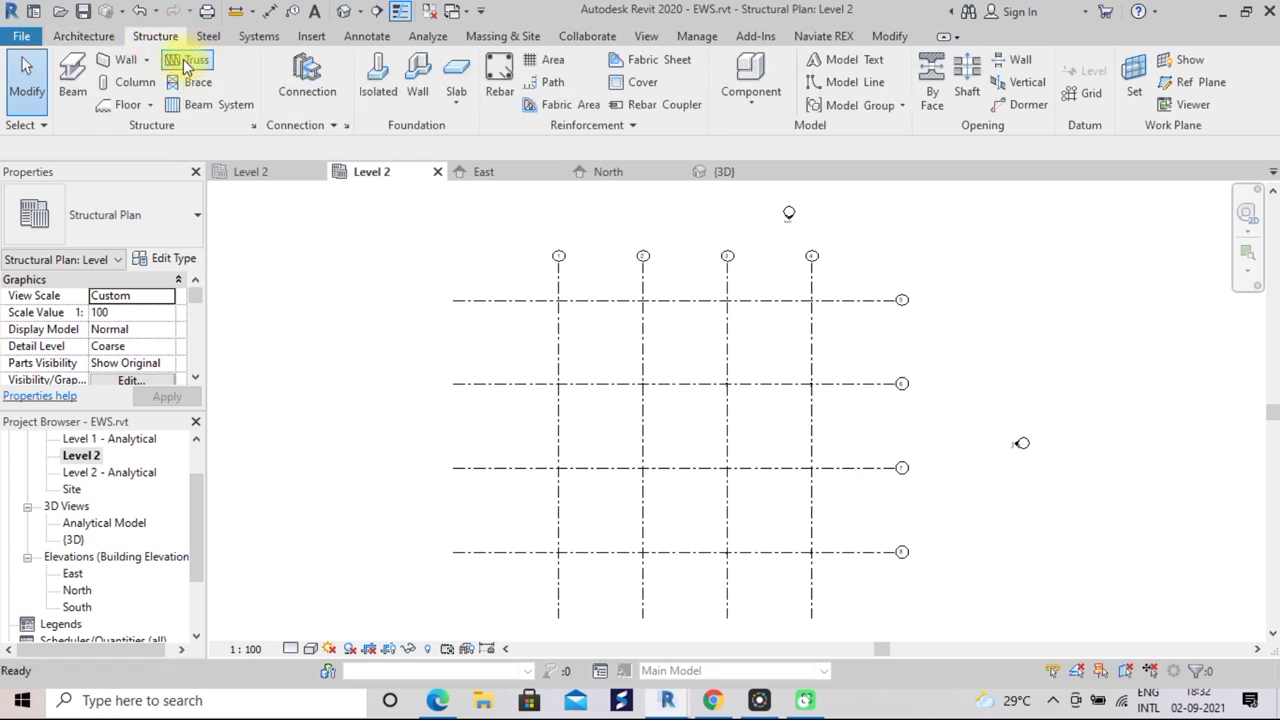
click(183, 64)
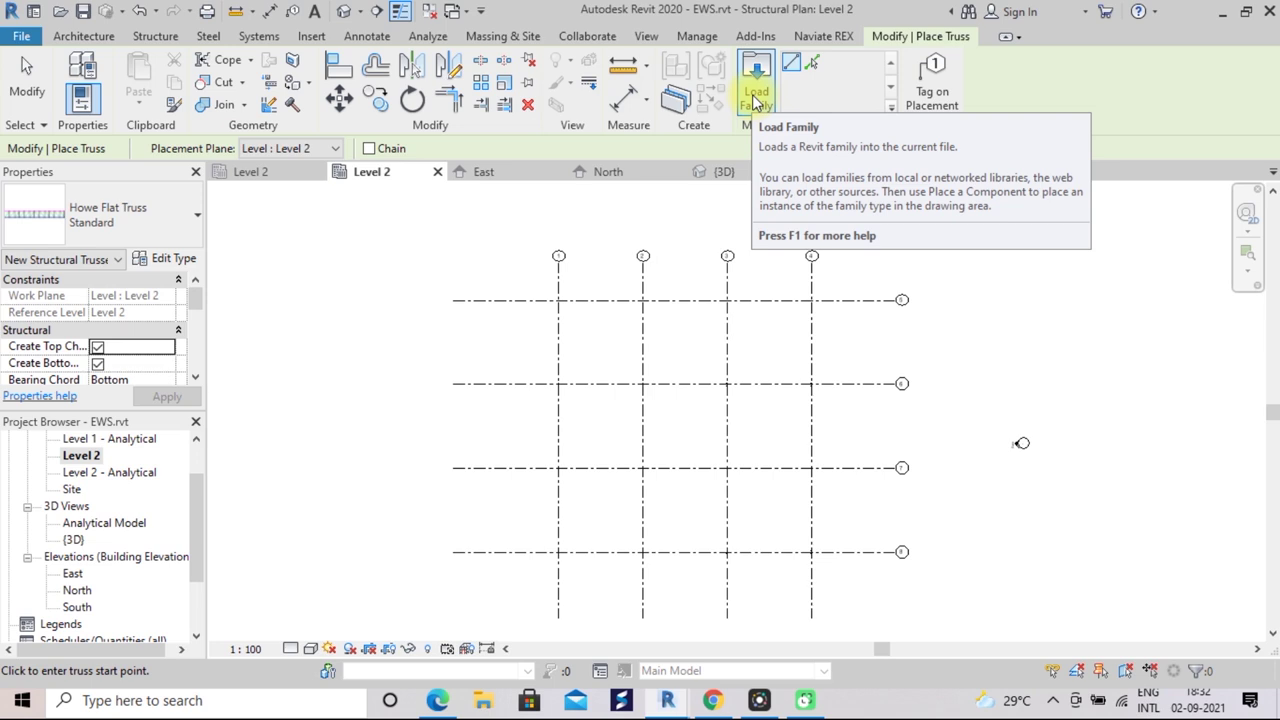
click(755, 100)
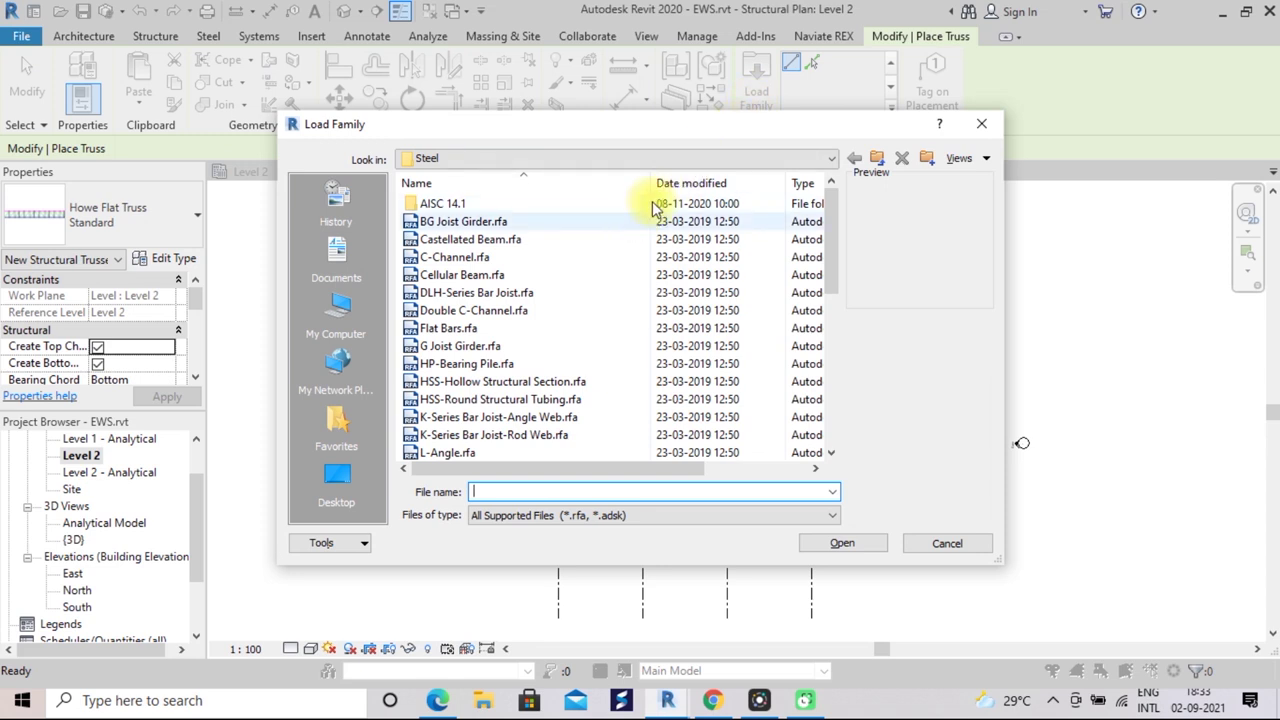
Browse into the US Imperial family library folder
scroll(683, 219, down, 1)
scroll(683, 219, down, 2)
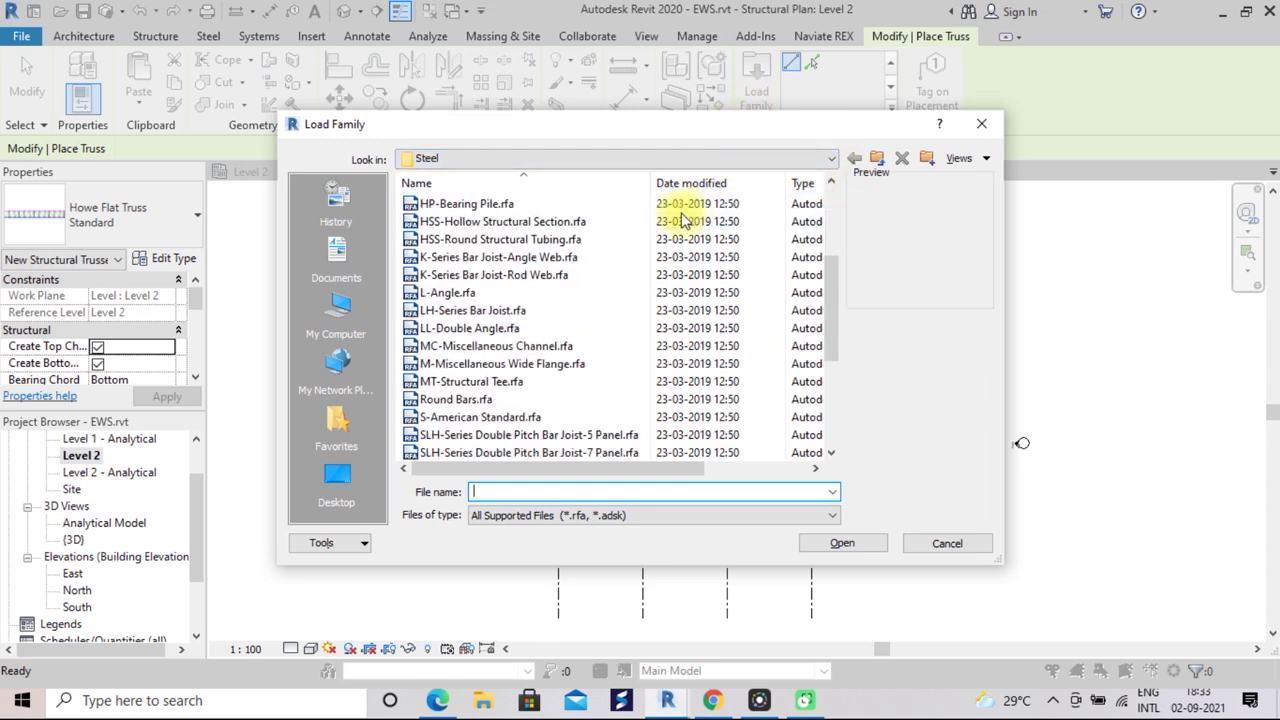
scroll(683, 219, down, 3)
scroll(683, 219, down, 1)
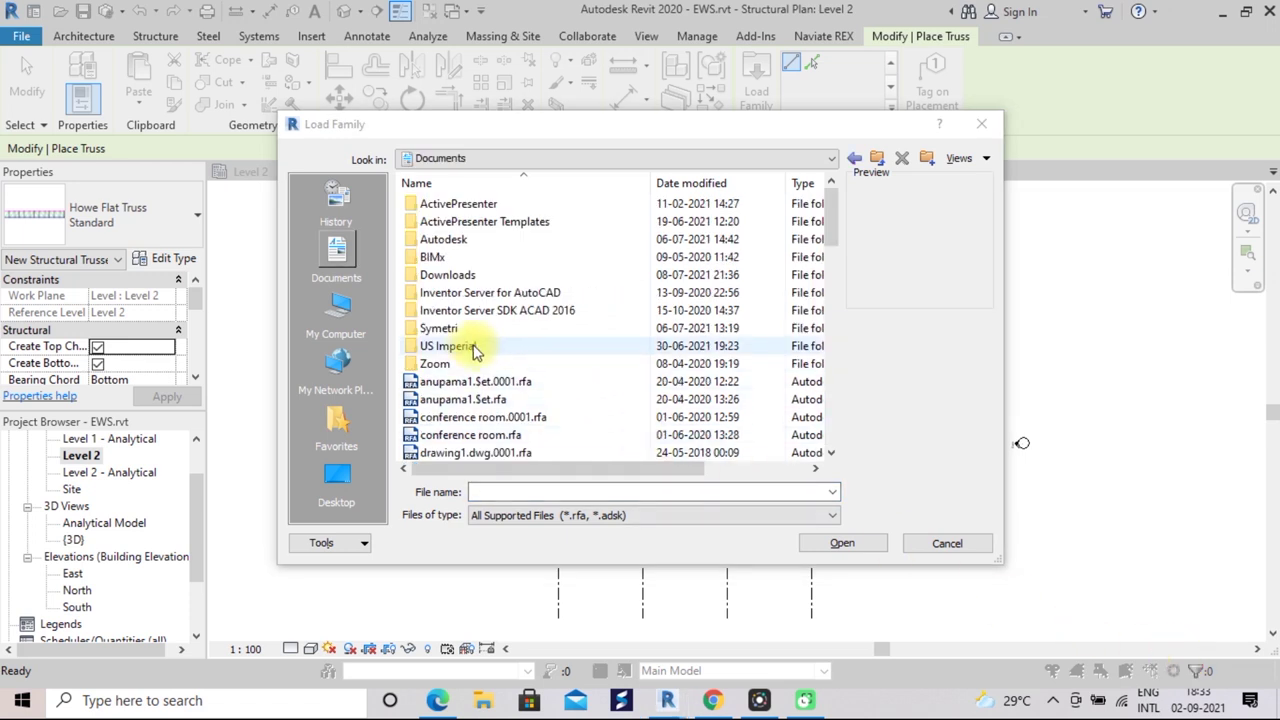
click(483, 346)
click(483, 346)
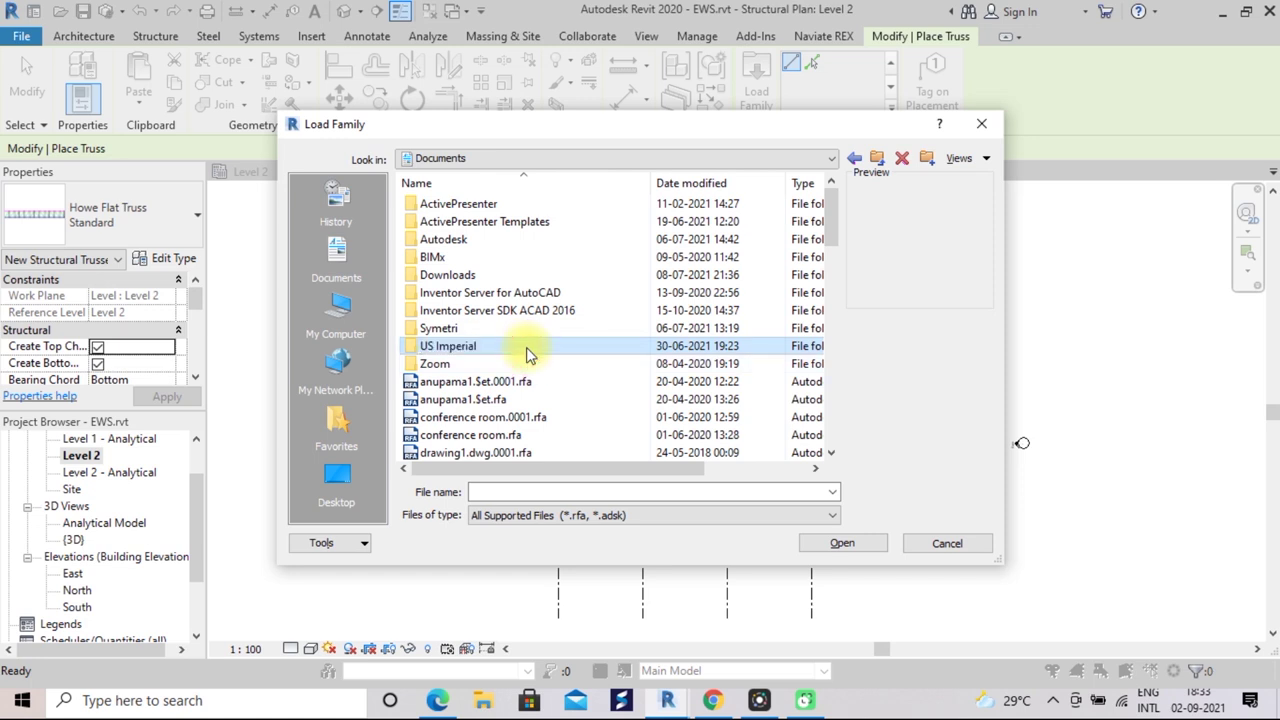
double_click(526, 347)
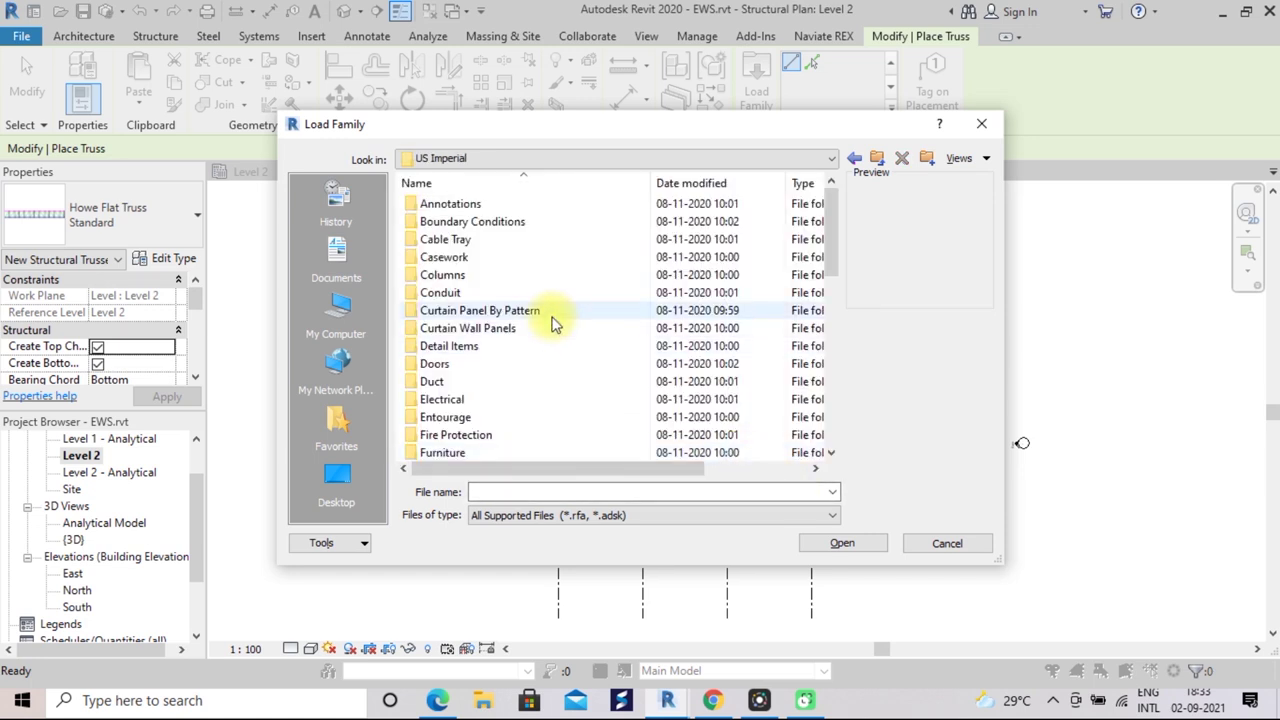
Go into the Structural Trusses folder to list families like Fink Truss.rfa and Howe Flat Truss.rfa
scroll(552, 321, down, 1)
scroll(553, 323, down, 2)
scroll(553, 323, down, 3)
scroll(553, 323, down, 1)
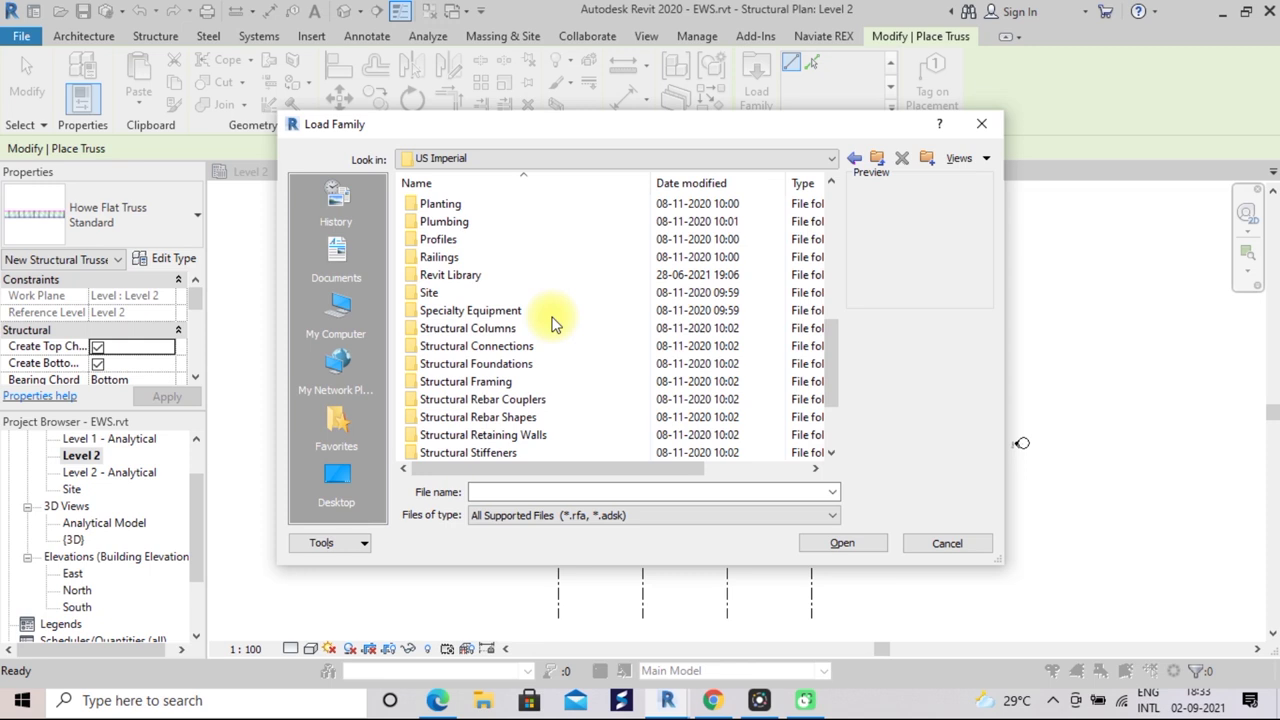
scroll(554, 321, up, 3)
scroll(545, 275, up, 2)
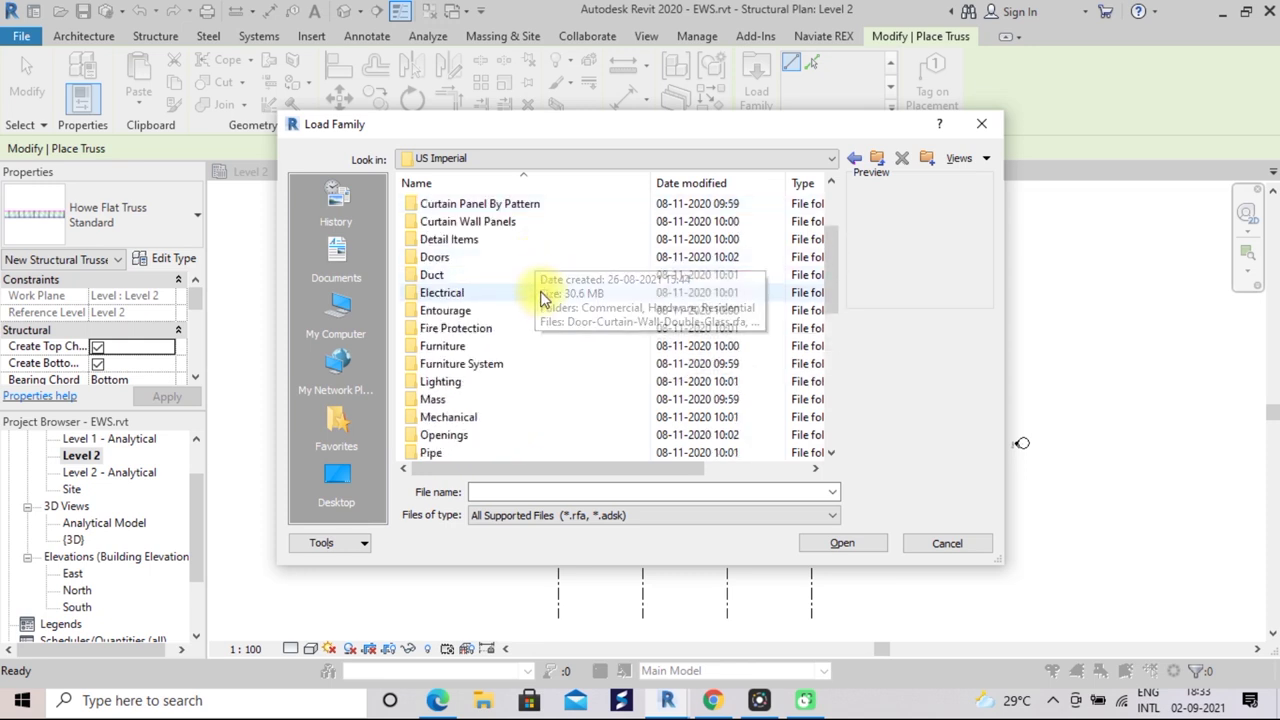
scroll(580, 277, down, 1)
scroll(580, 277, down, 1)
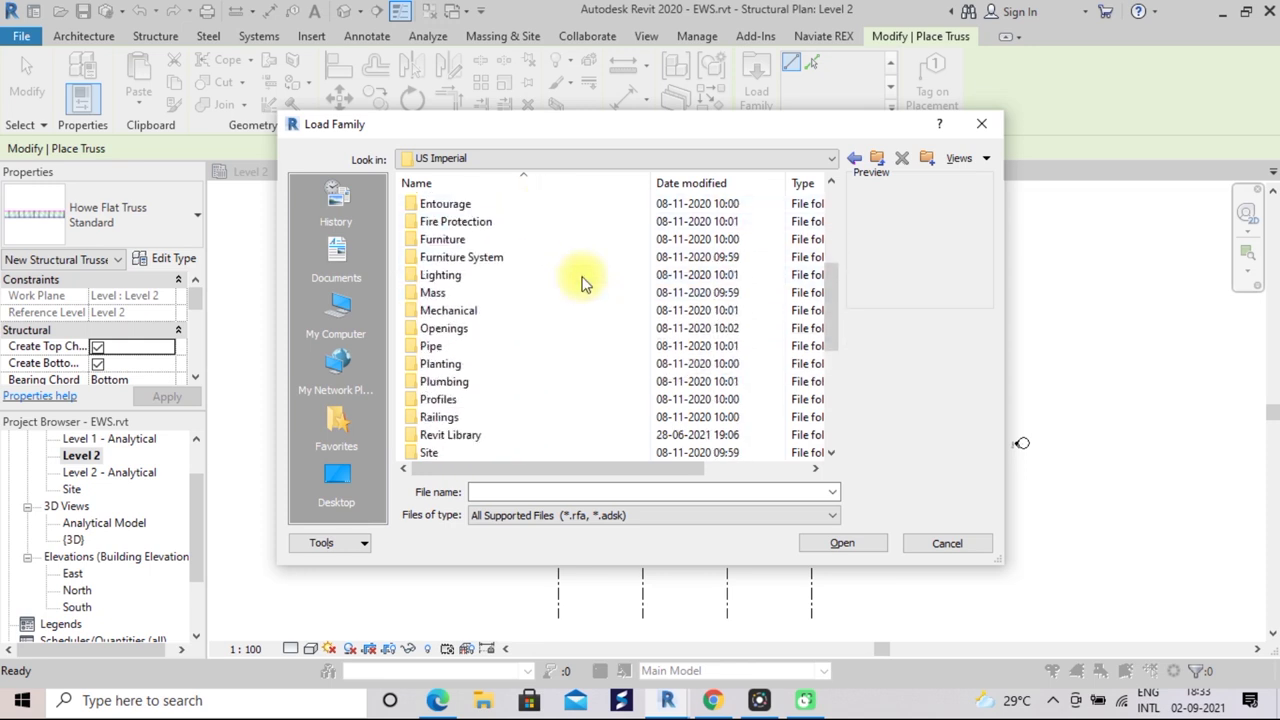
scroll(580, 277, down, 2)
scroll(585, 284, down, 1)
scroll(585, 284, down, 1)
scroll(585, 284, down, 1)
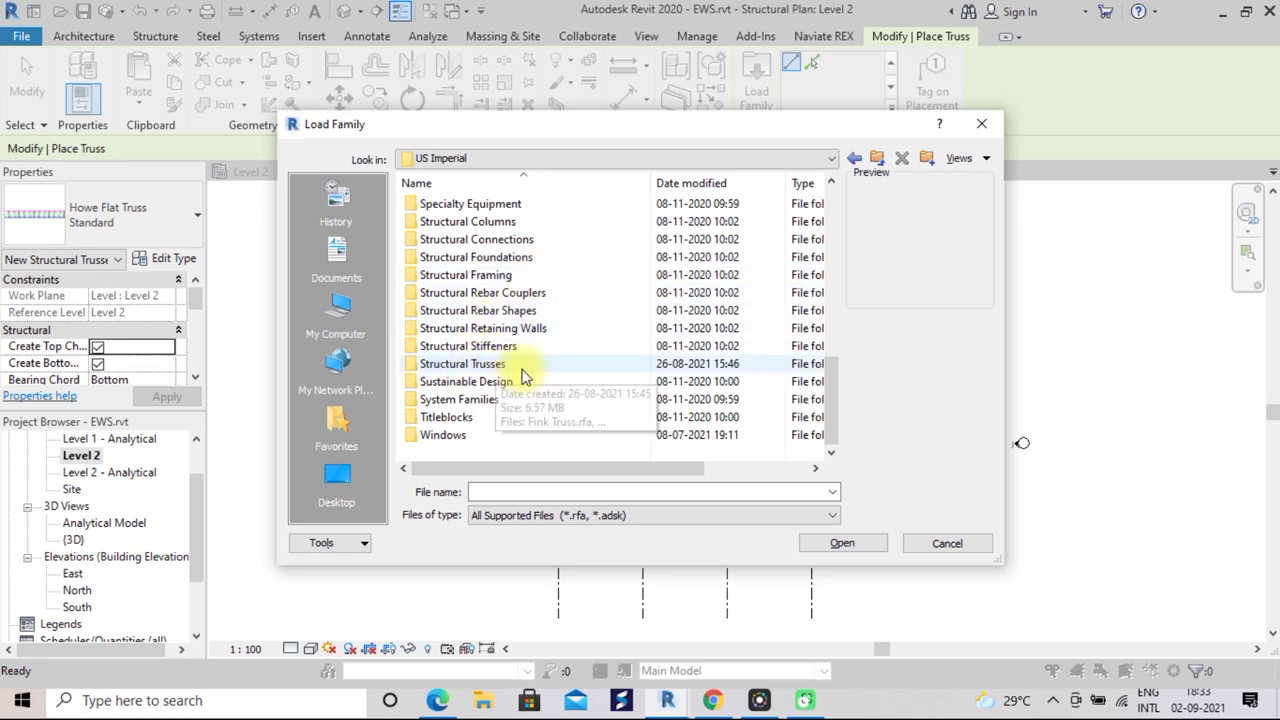
click(573, 364)
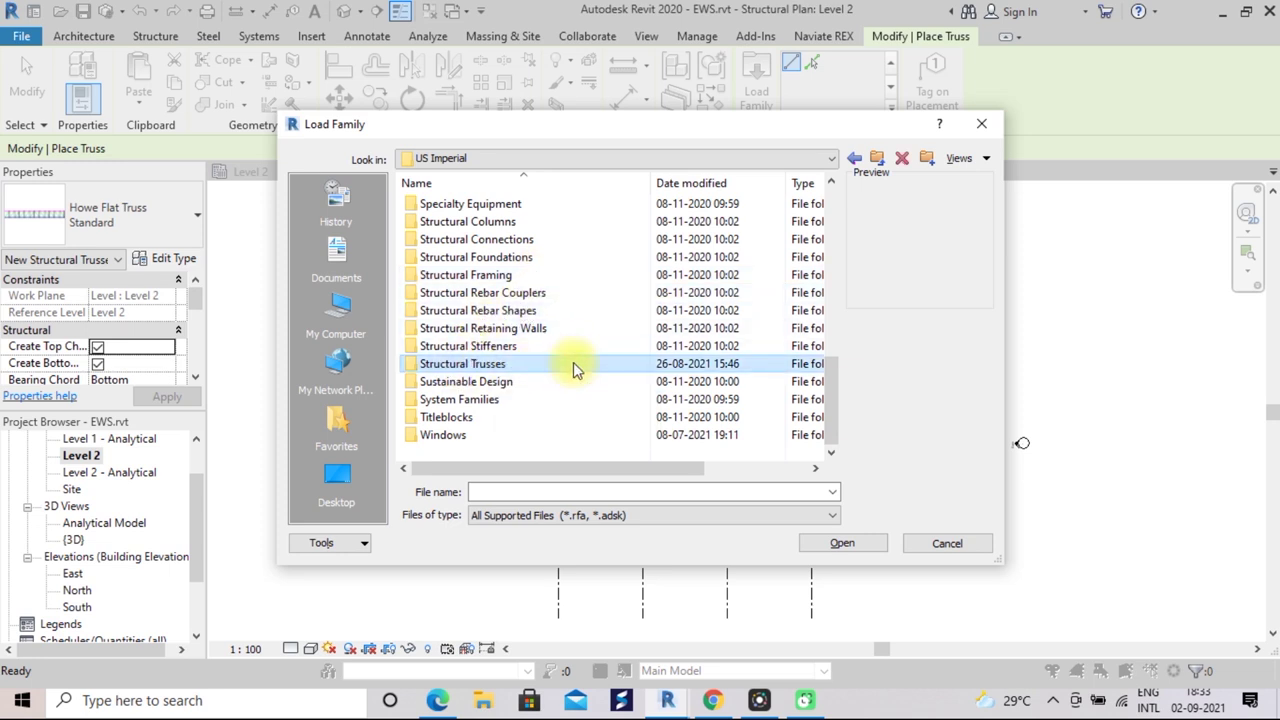
click(830, 543)
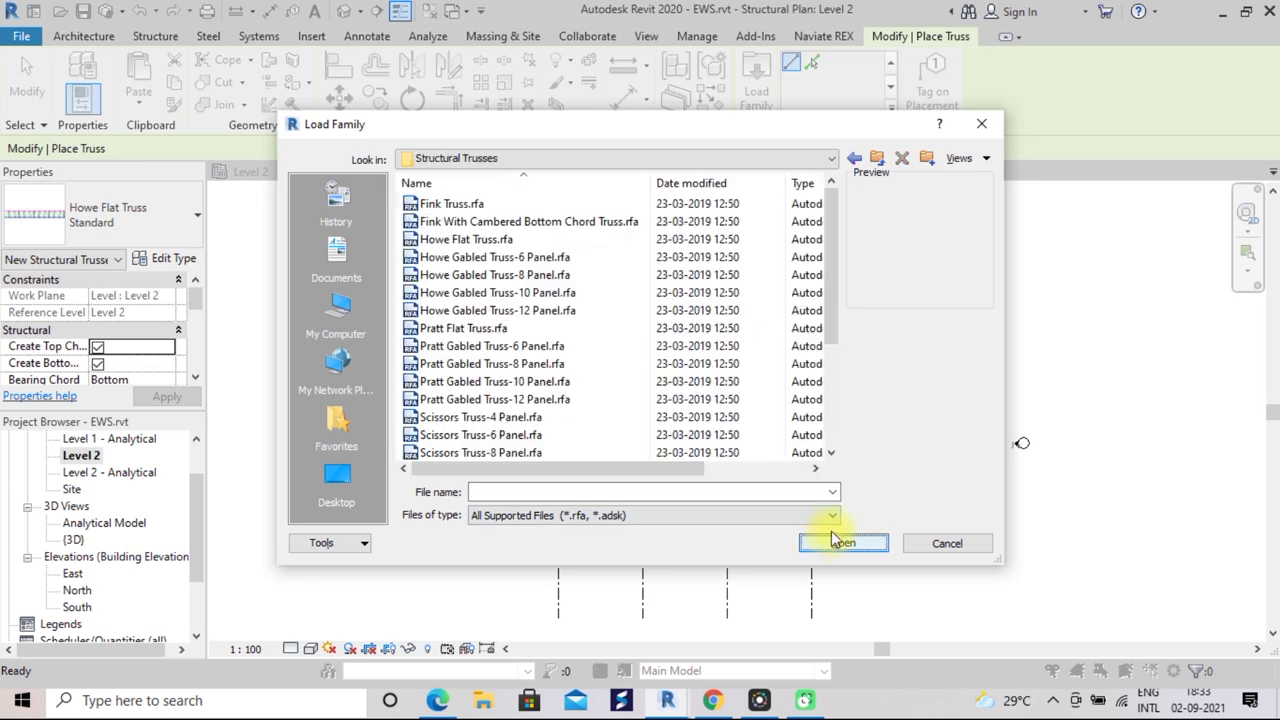
Preview the Fink, Fink Cambered, Howe Flat and Howe Gabled 6- and 8-panel truss families
click(477, 205)
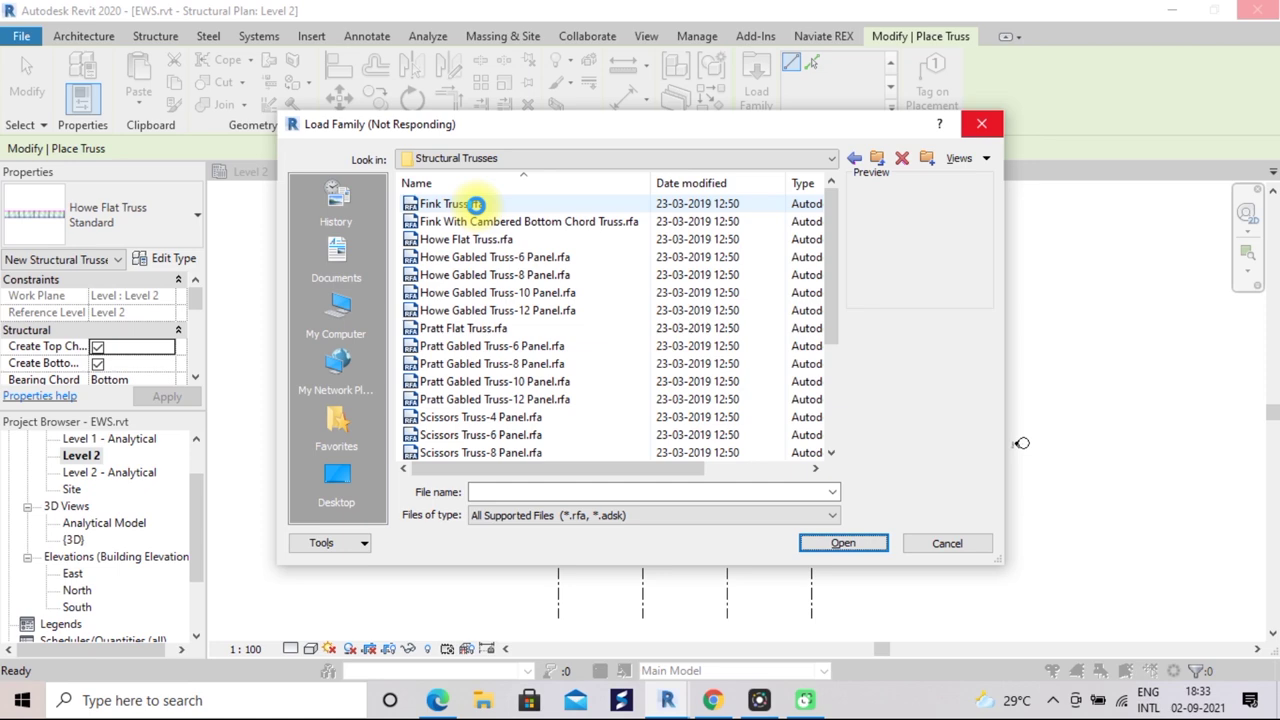
click(476, 204)
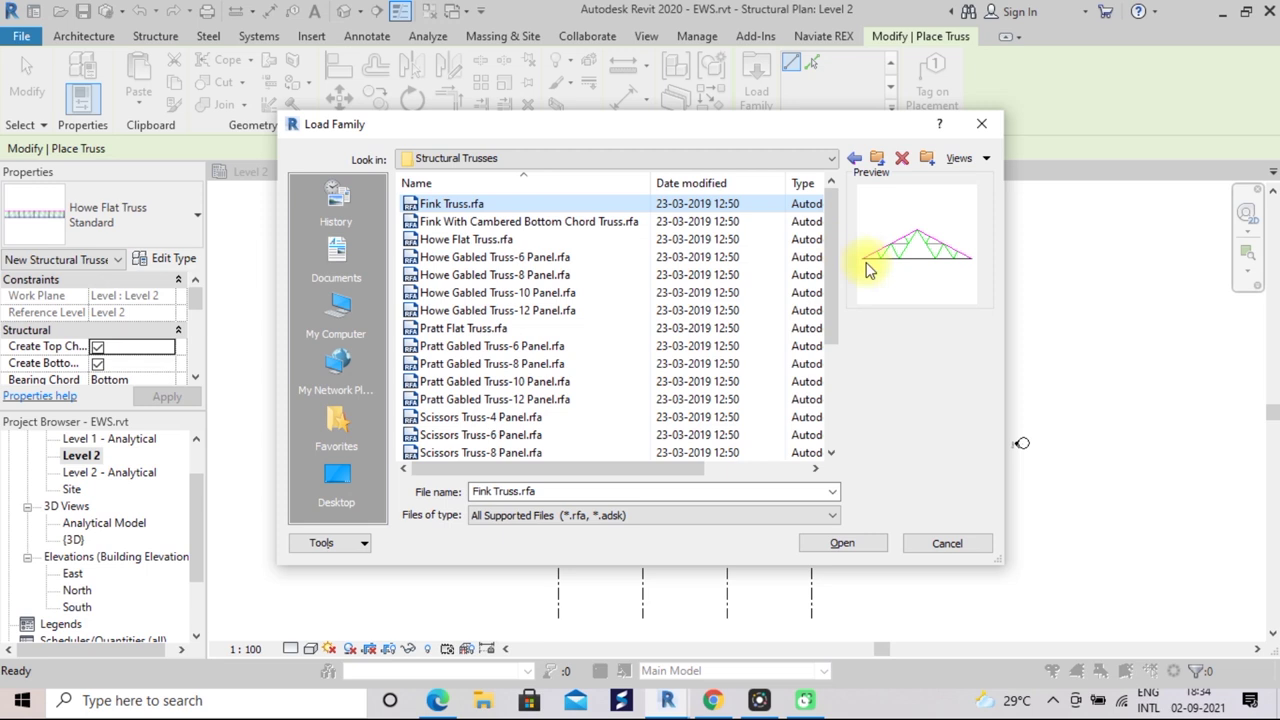
click(496, 221)
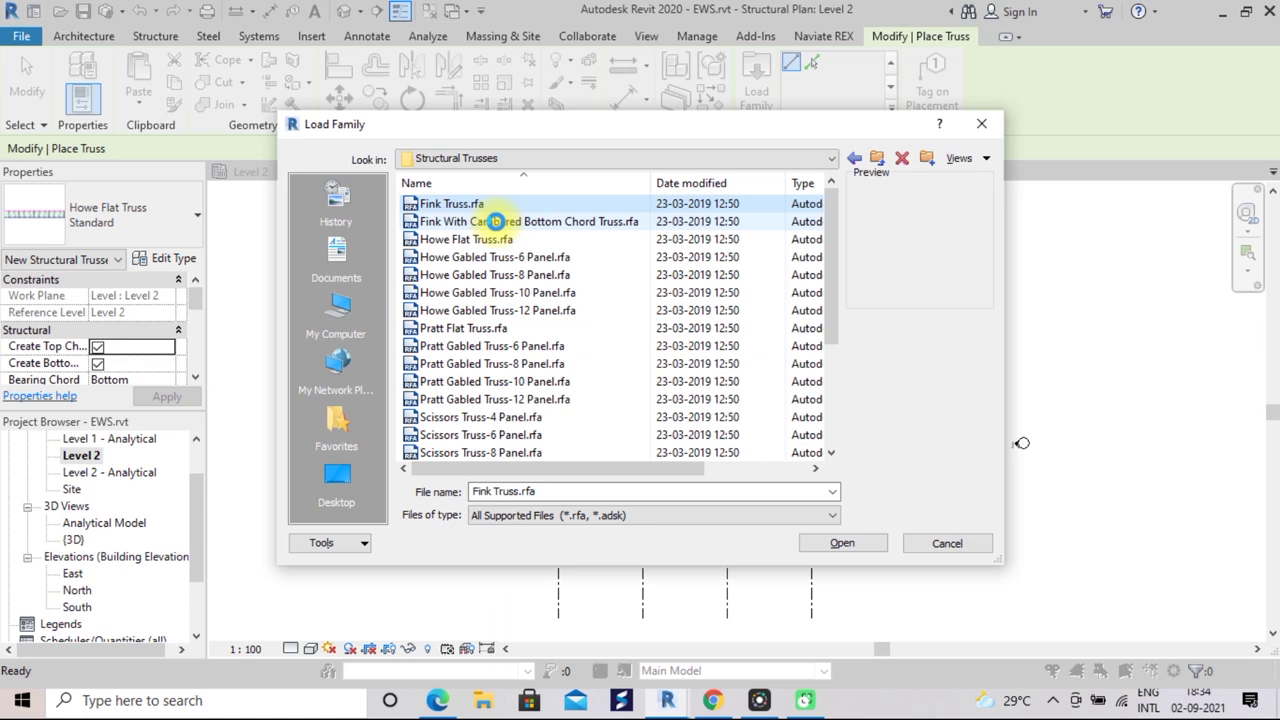
click(496, 221)
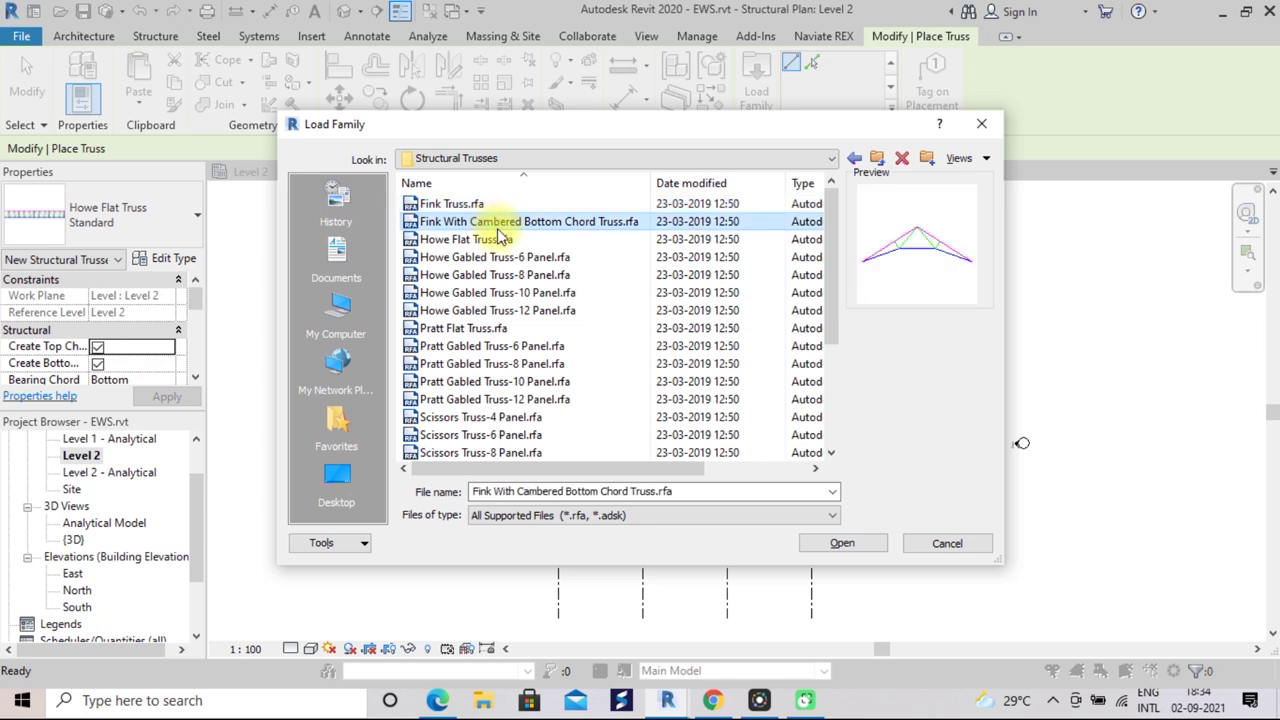
click(498, 241)
click(500, 257)
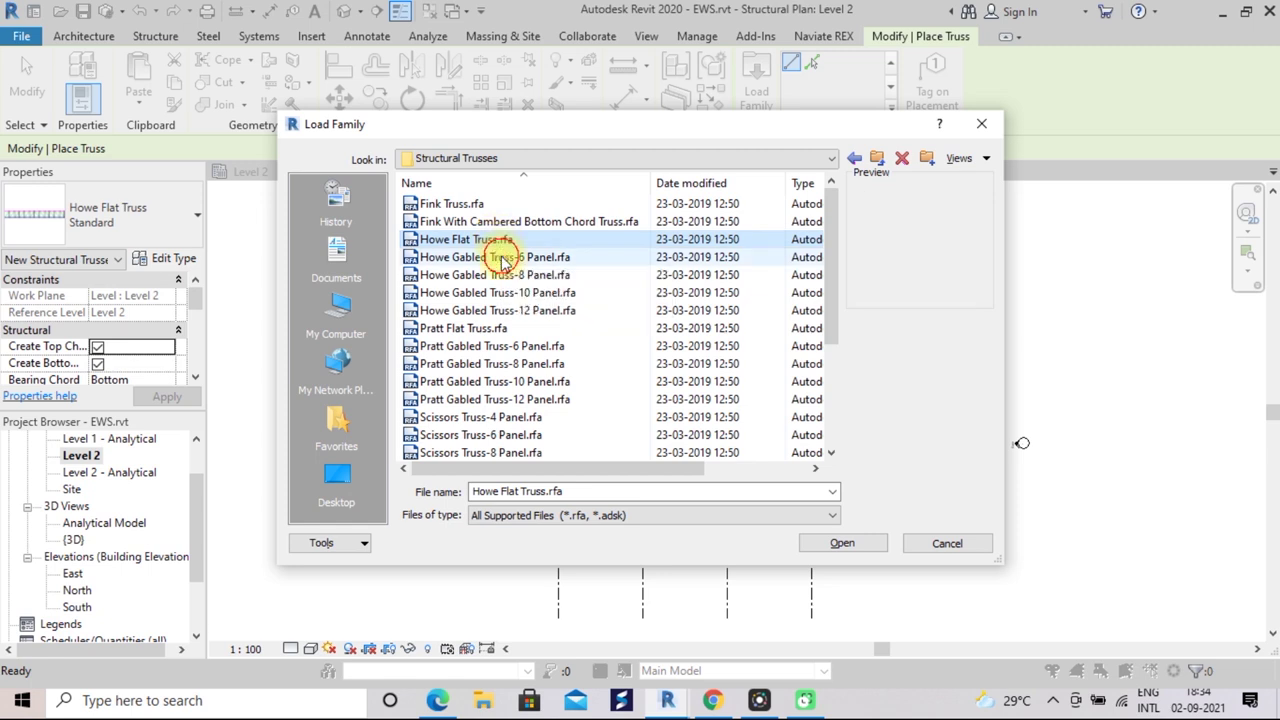
click(506, 275)
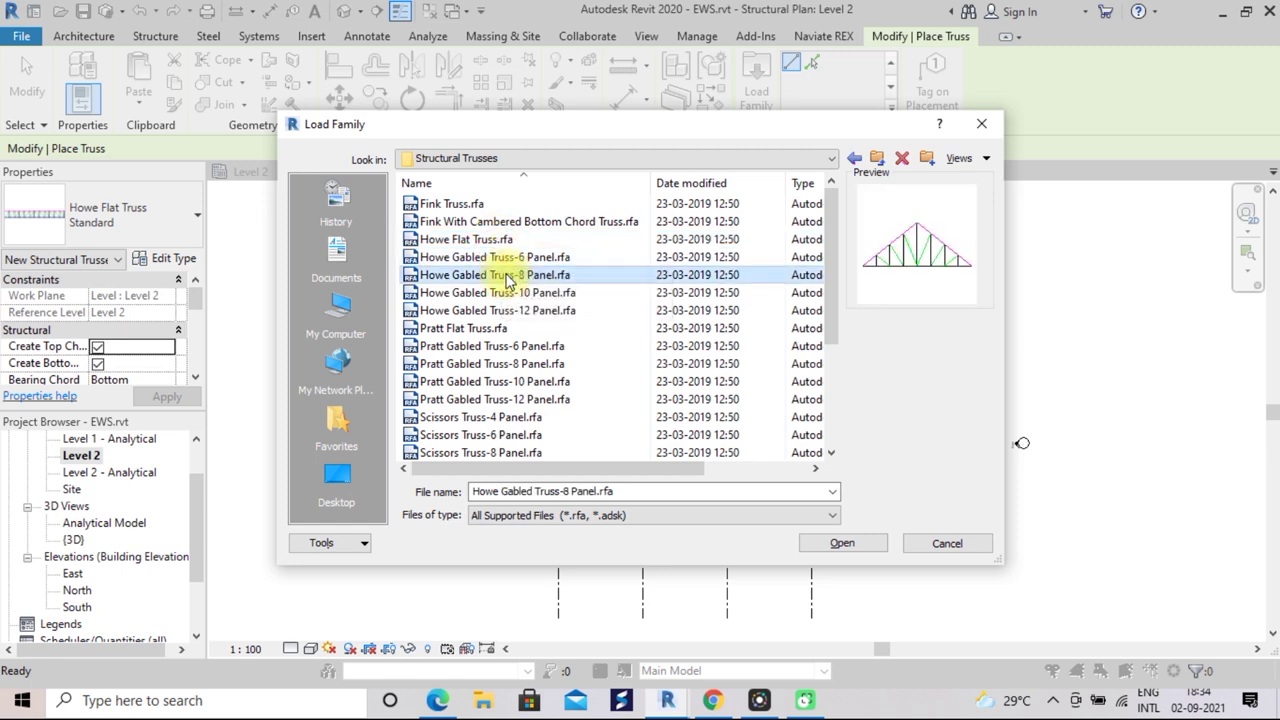
click(502, 262)
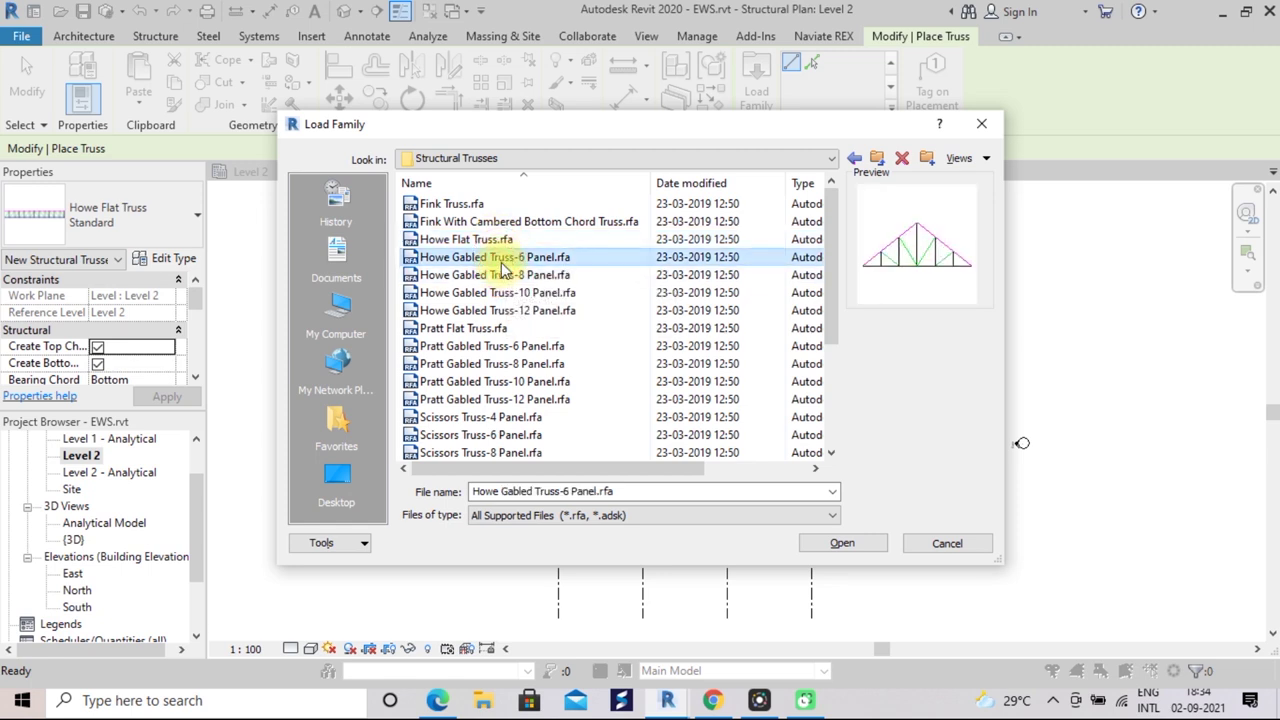
Compare the 8-, 10- and 12-panel Howe previews, then load Fink Truss with Howe Gabled Truss-6 Panel
click(505, 275)
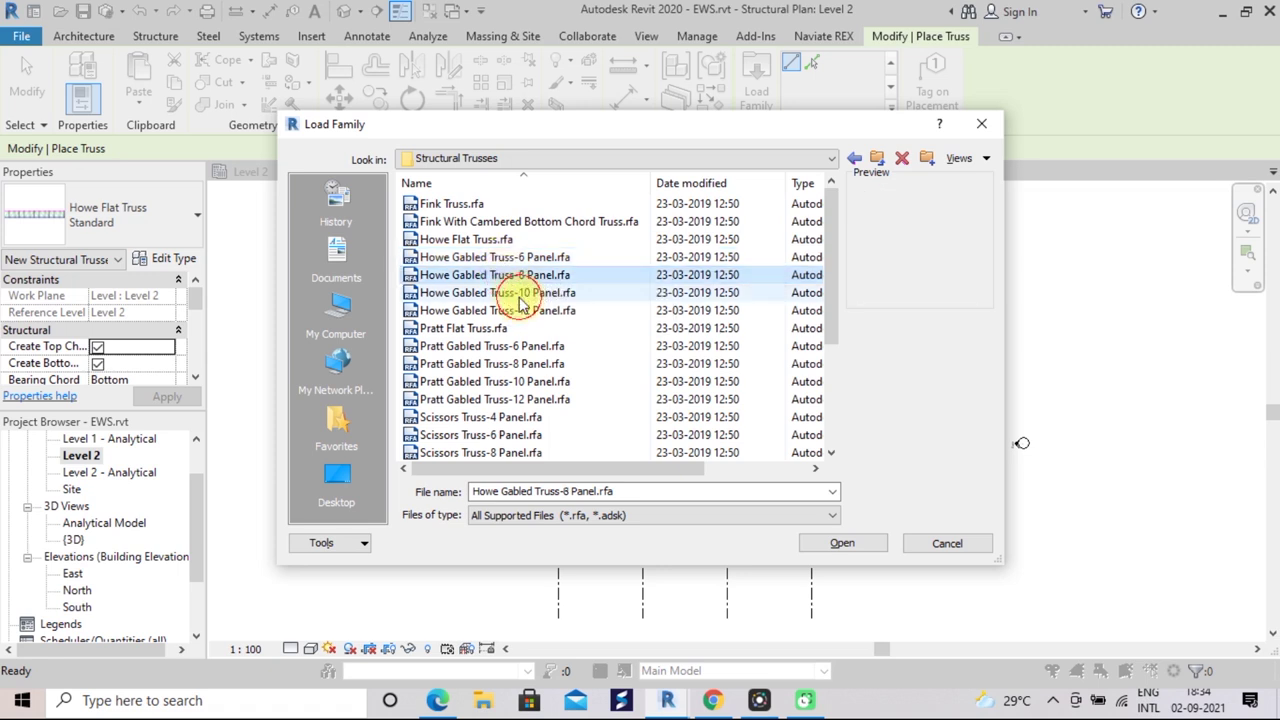
click(515, 292)
click(522, 311)
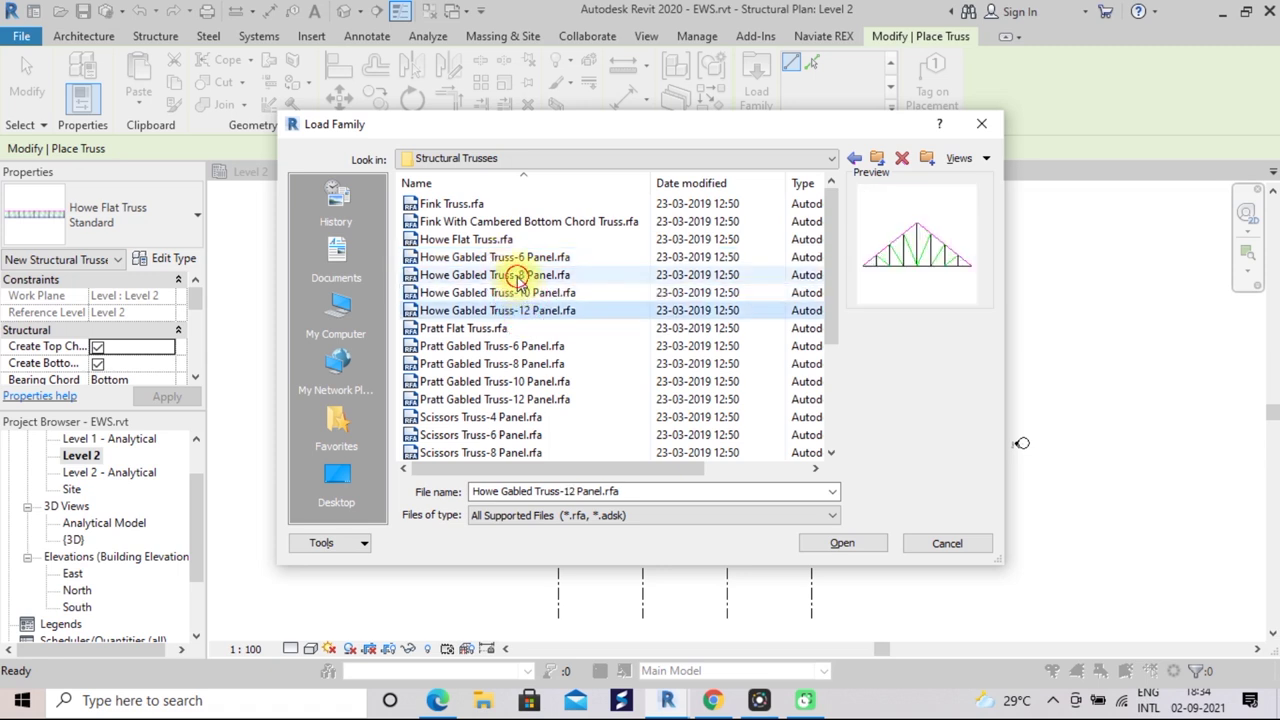
click(519, 278)
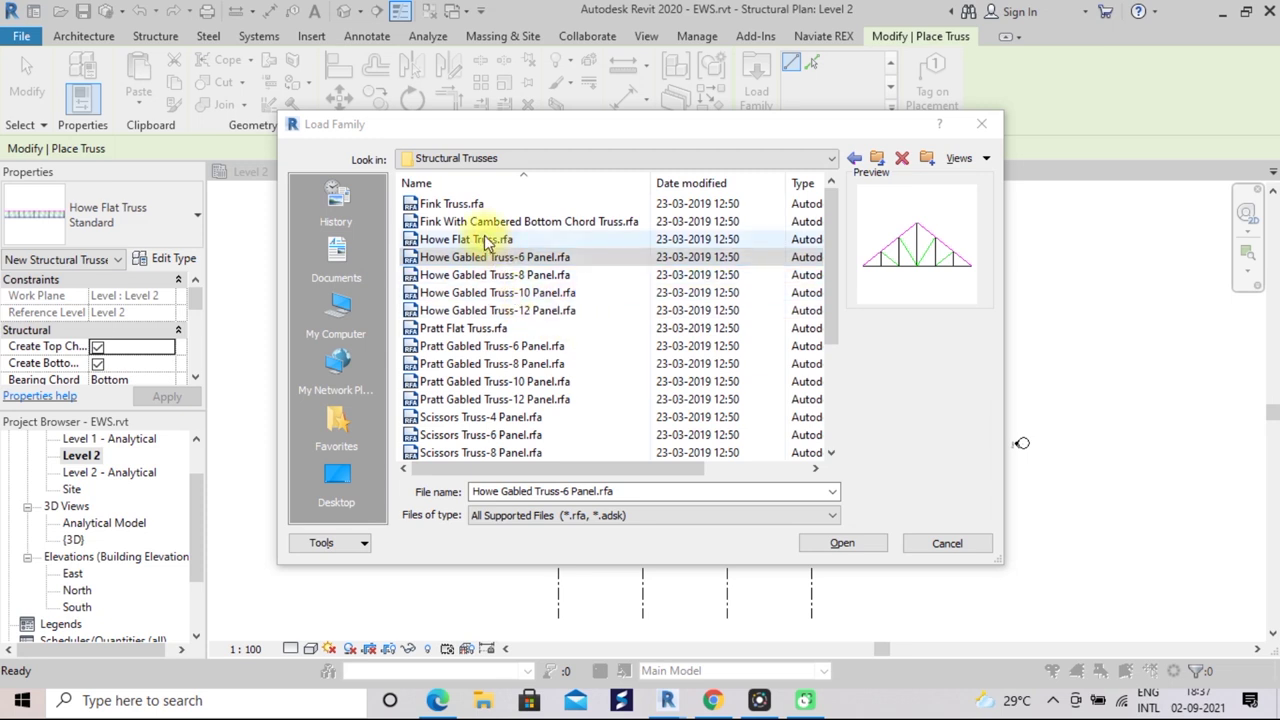
click(462, 205)
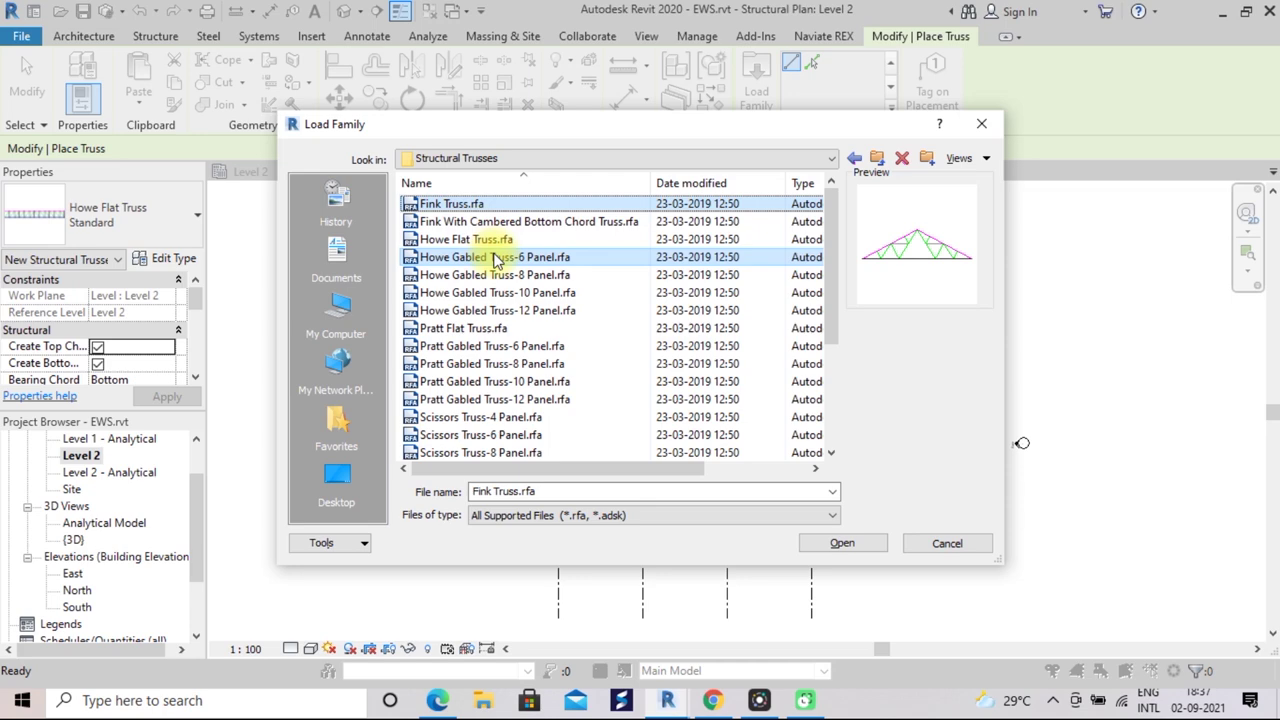
click(838, 543)
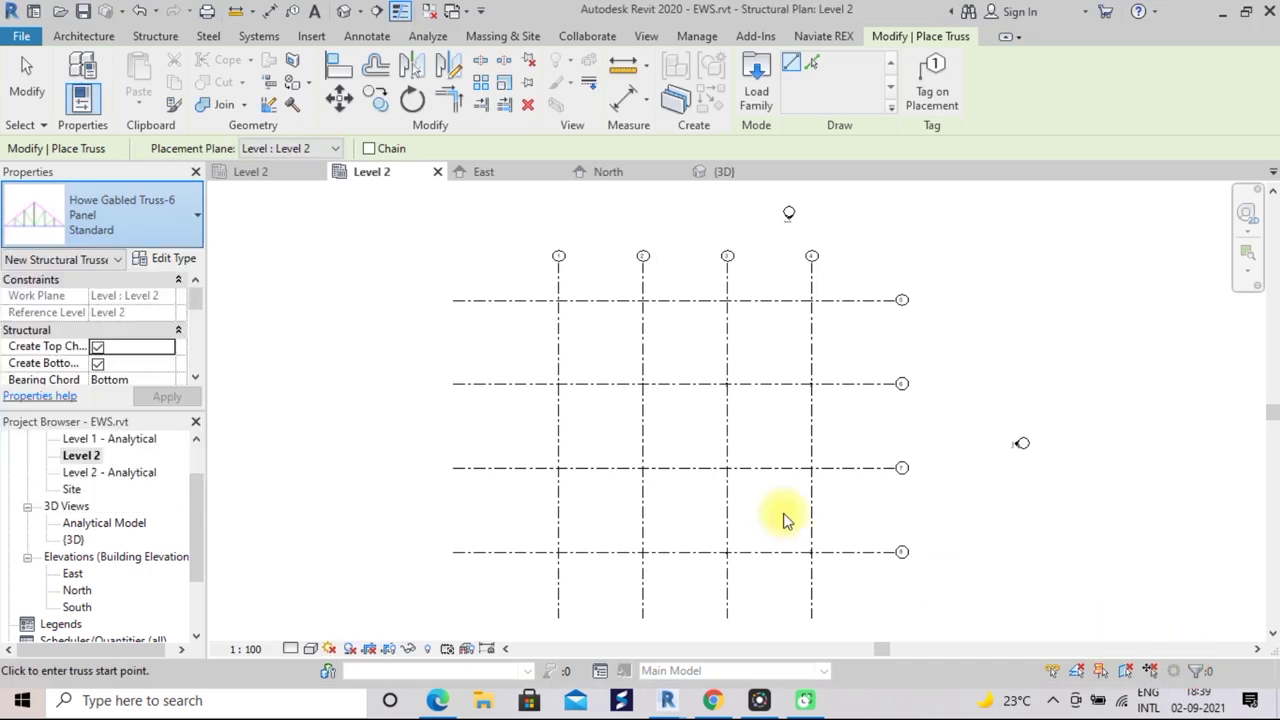
click(196, 218)
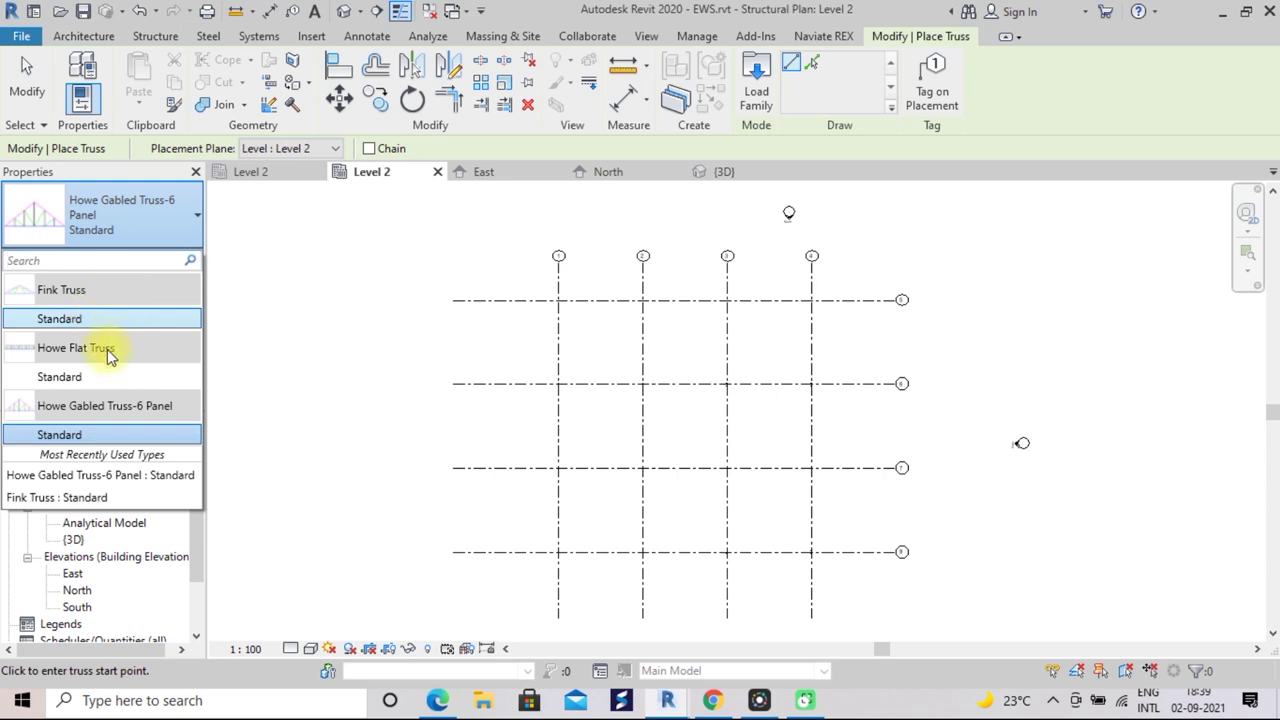
mouse_move(100, 475)
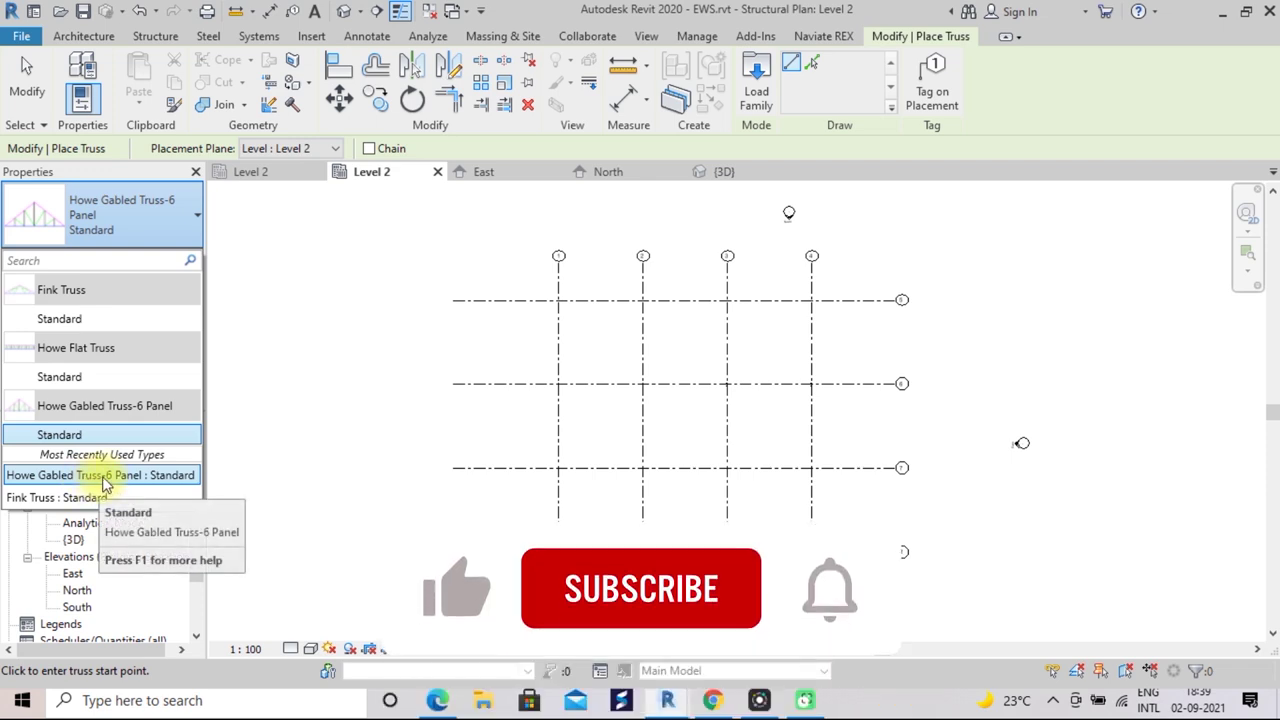
click(104, 484)
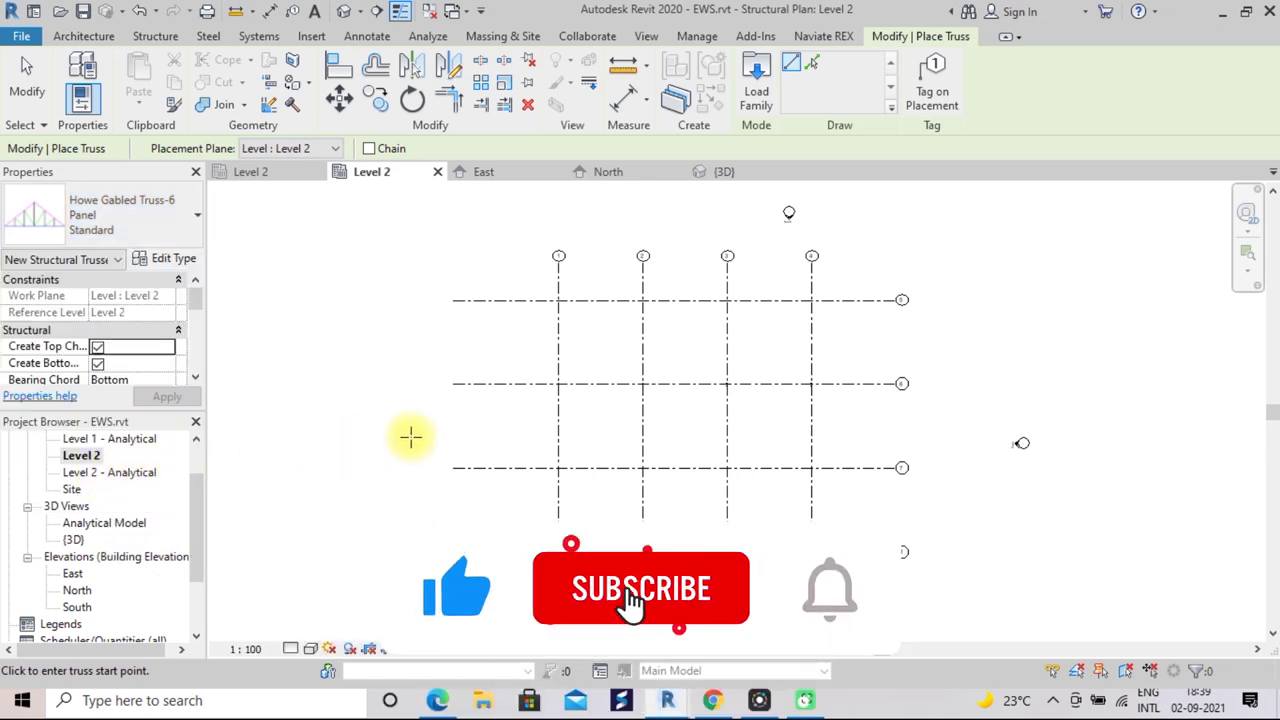
scroll(878, 430, down, 1)
Place Howe gabled trusses from grid 6 to grid 8 on the first two column lines
middle_drag(886, 434, 773, 412)
scroll(773, 412, up, 2)
scroll(774, 411, up, 2)
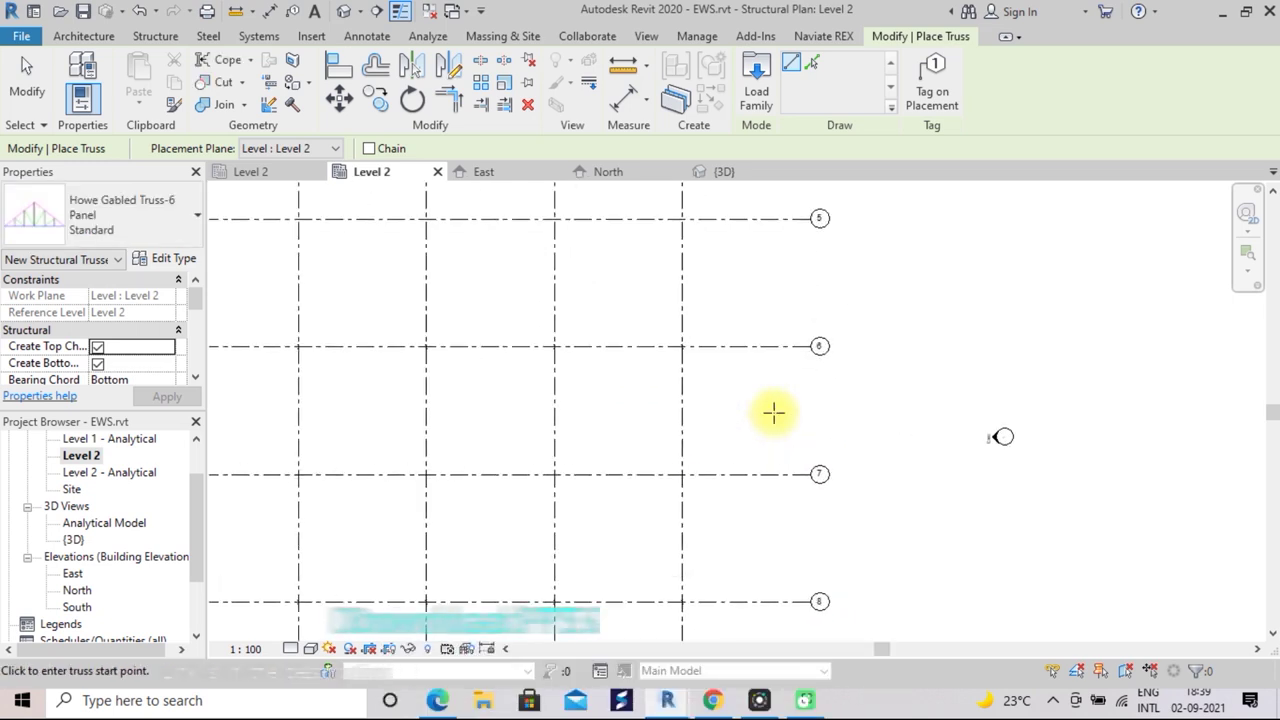
click(683, 346)
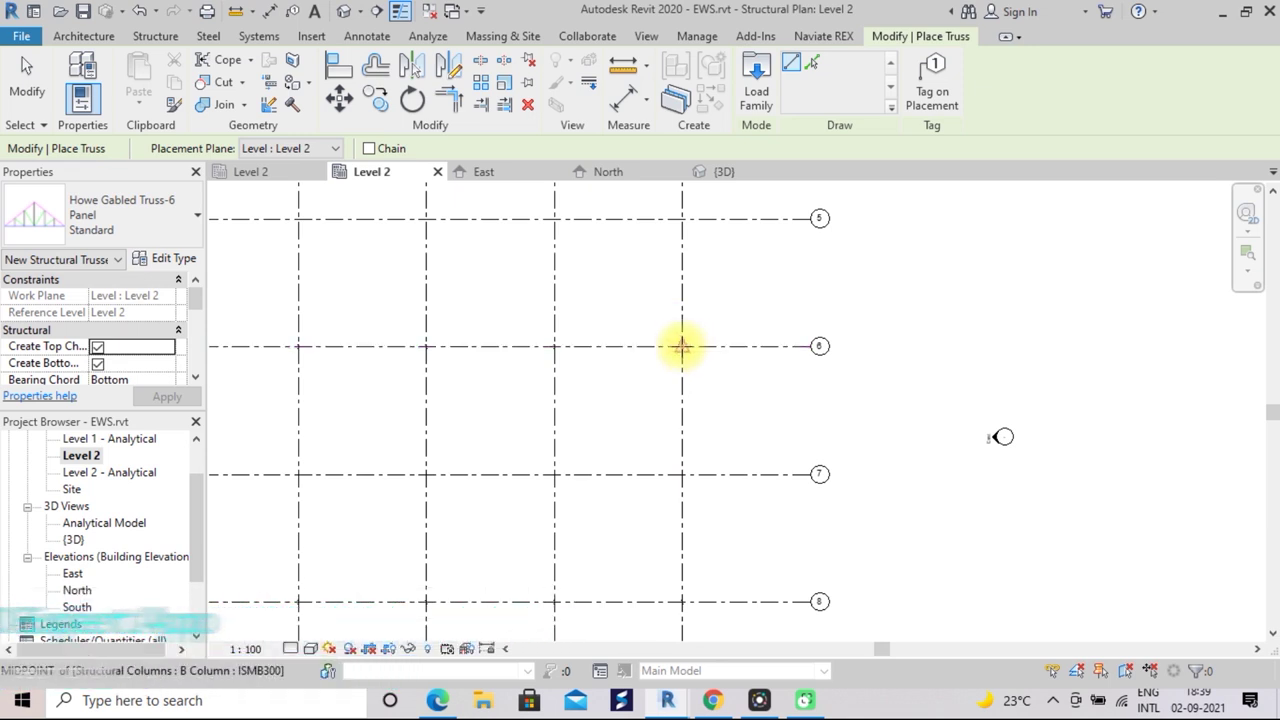
click(681, 346)
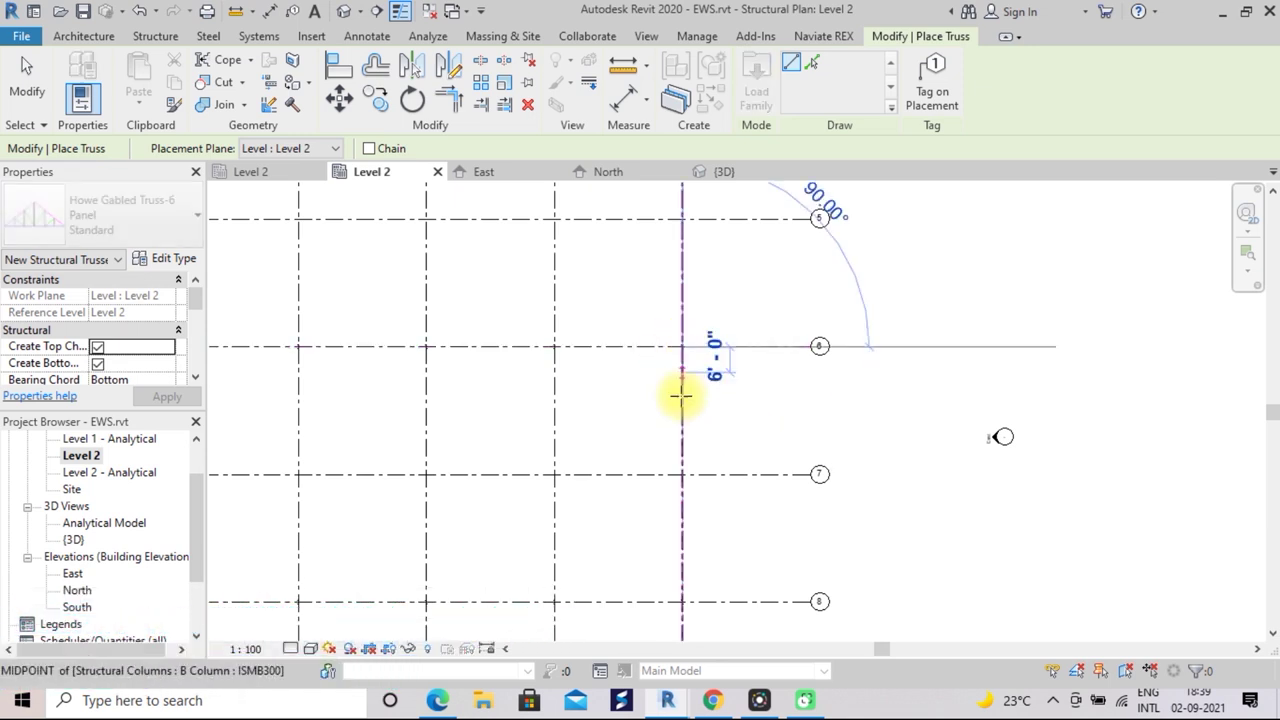
click(681, 601)
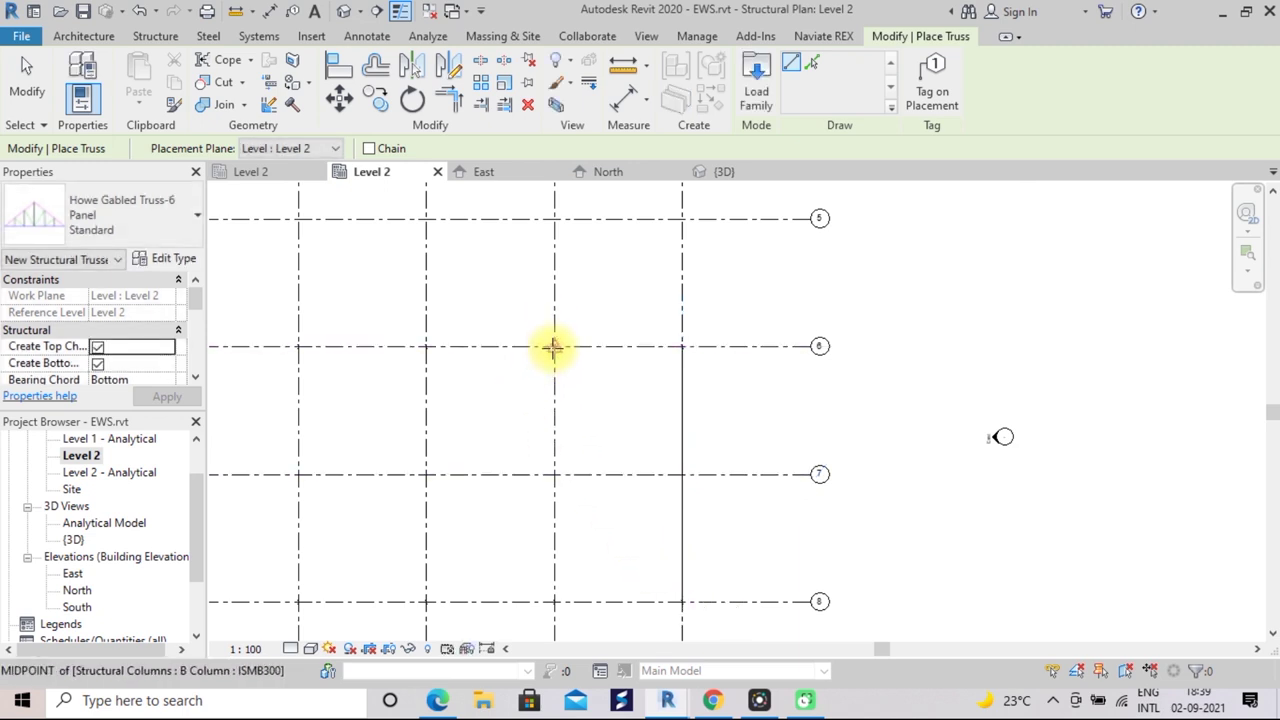
key(Escape)
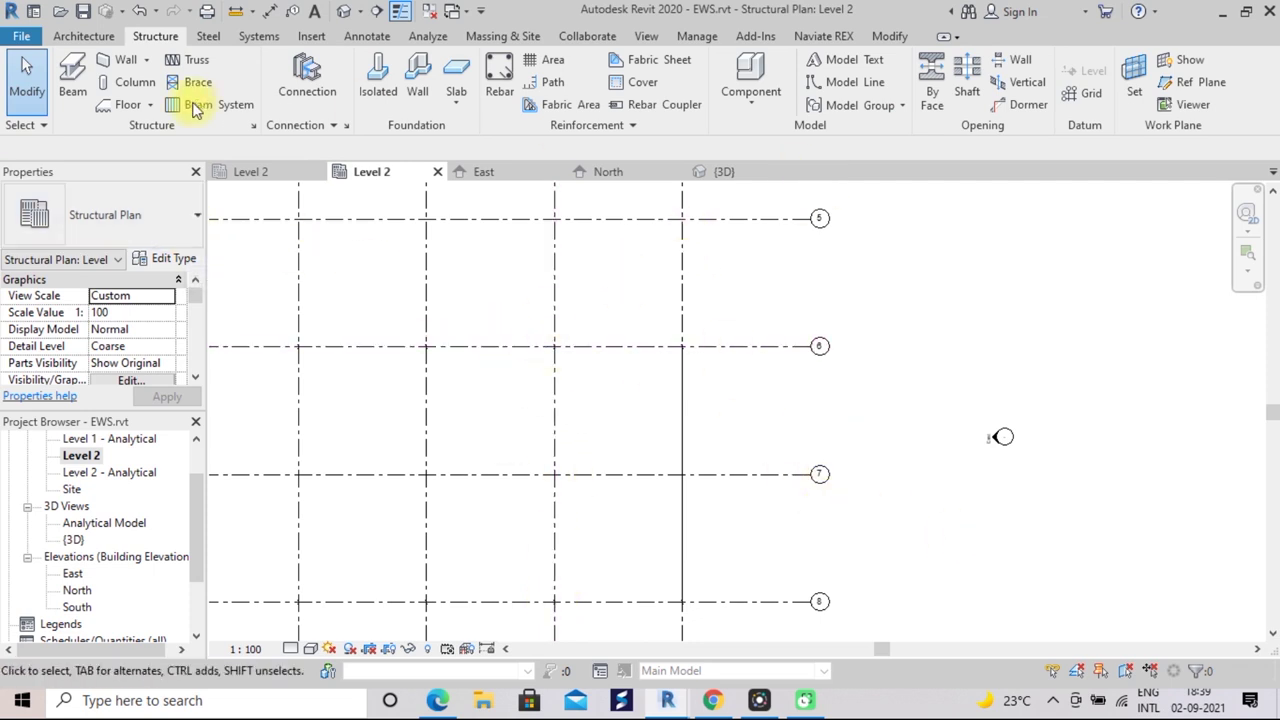
click(195, 60)
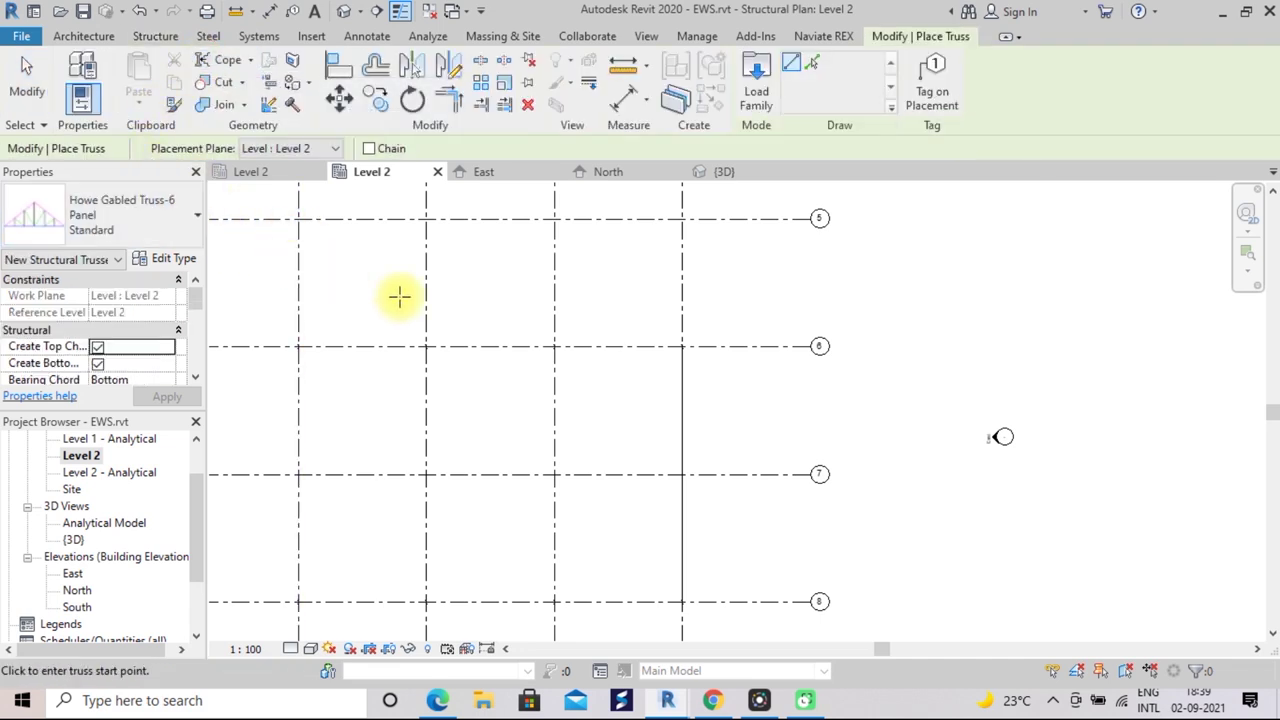
click(555, 346)
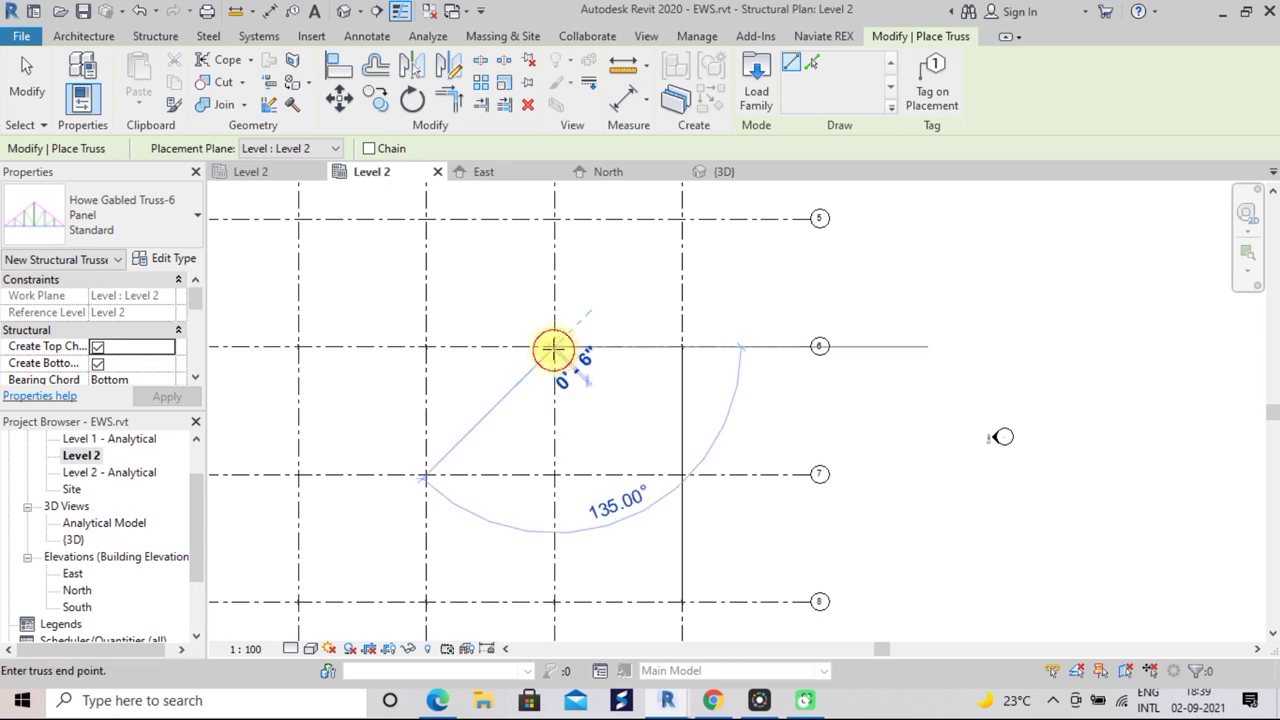
click(555, 602)
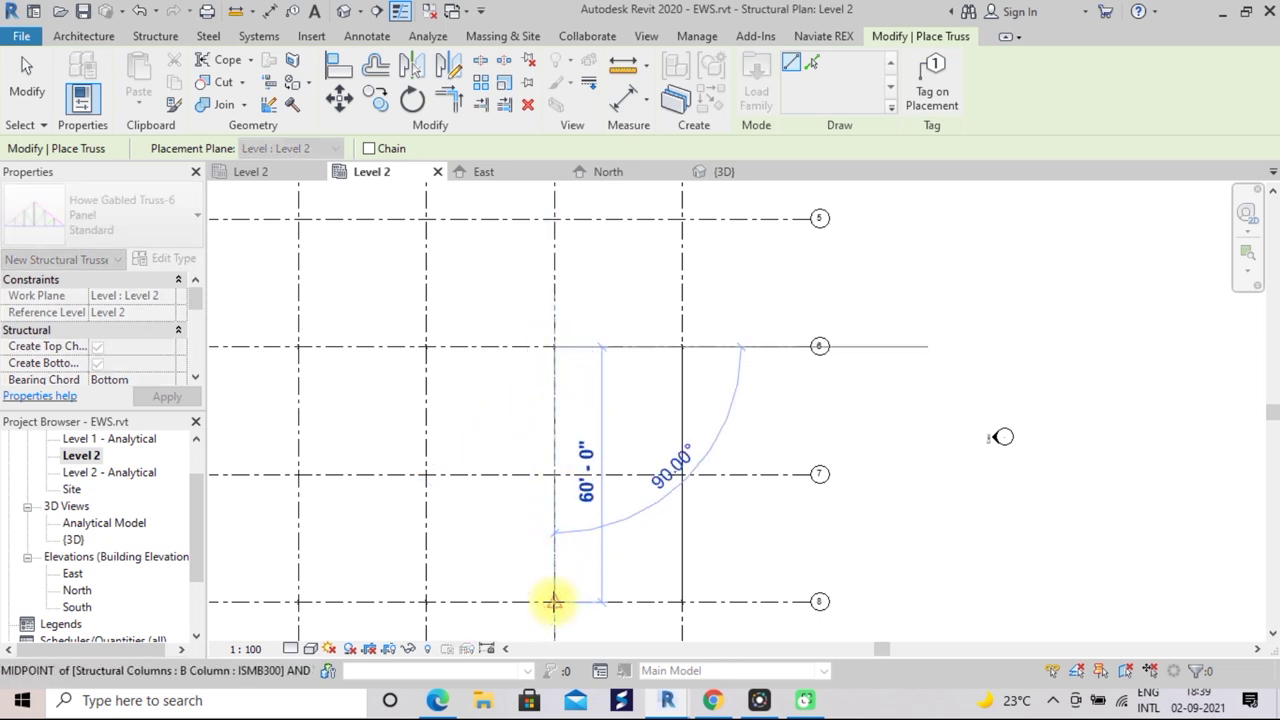
Place the third and fourth trusses from grid 6 to grid 8 on the remaining column lines
click(426, 346)
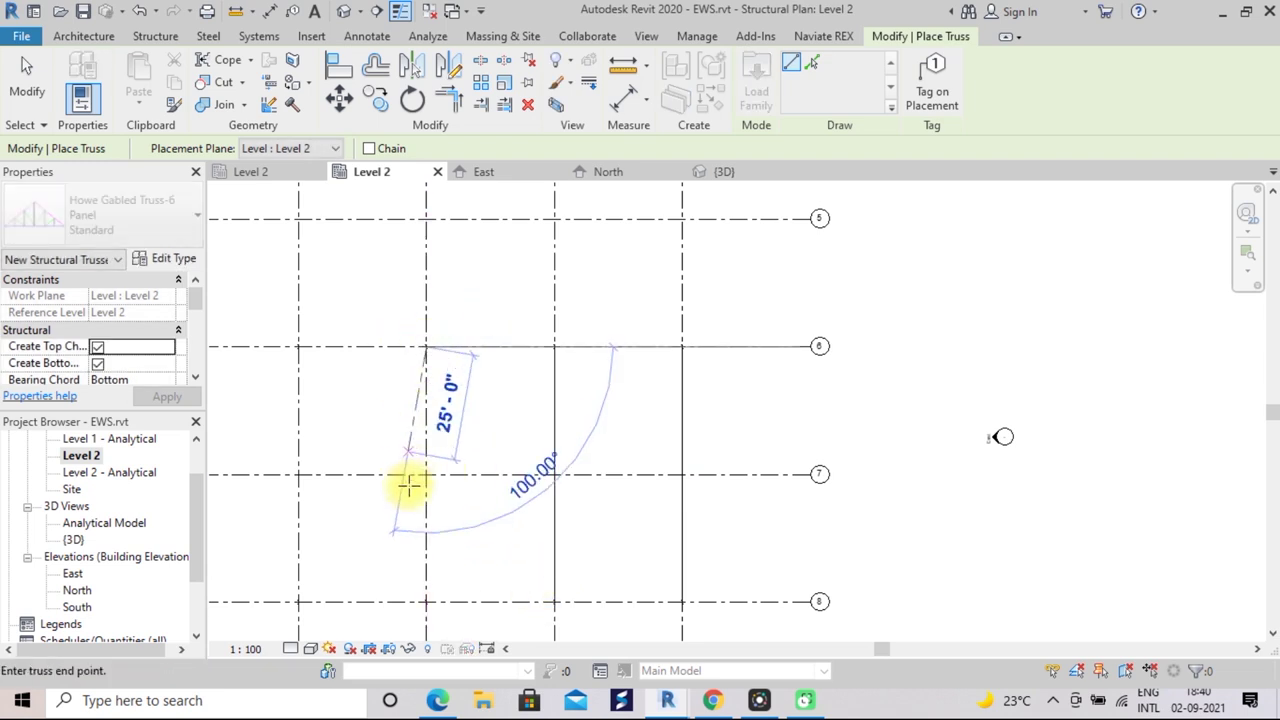
click(426, 601)
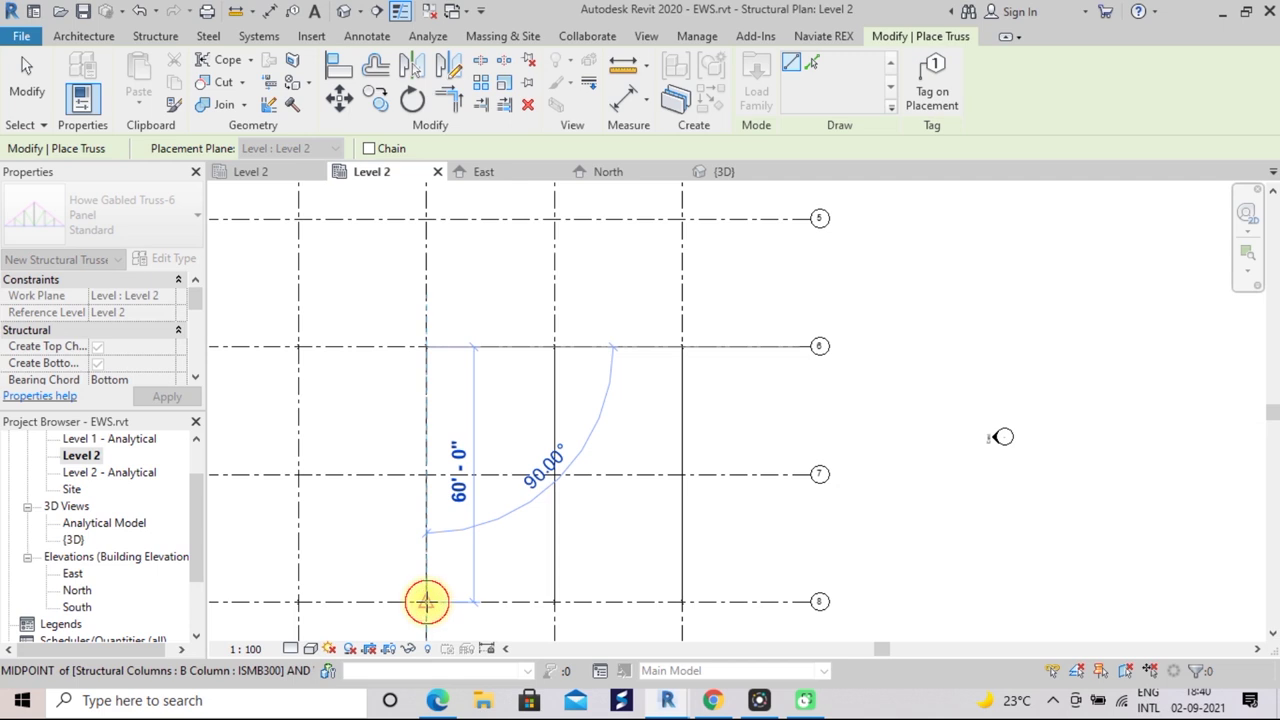
click(426, 601)
scroll(374, 432, down, 1)
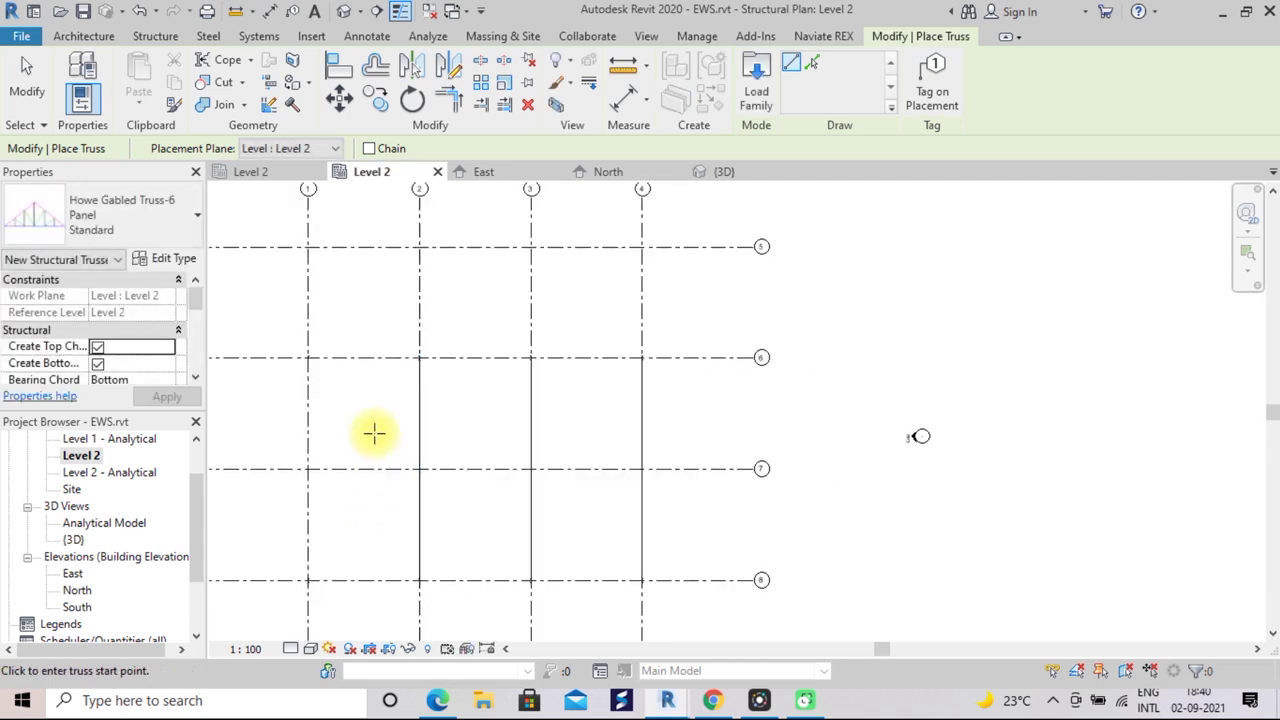
scroll(374, 432, down, 2)
middle_drag(374, 432, 437, 406)
scroll(437, 404, up, 1)
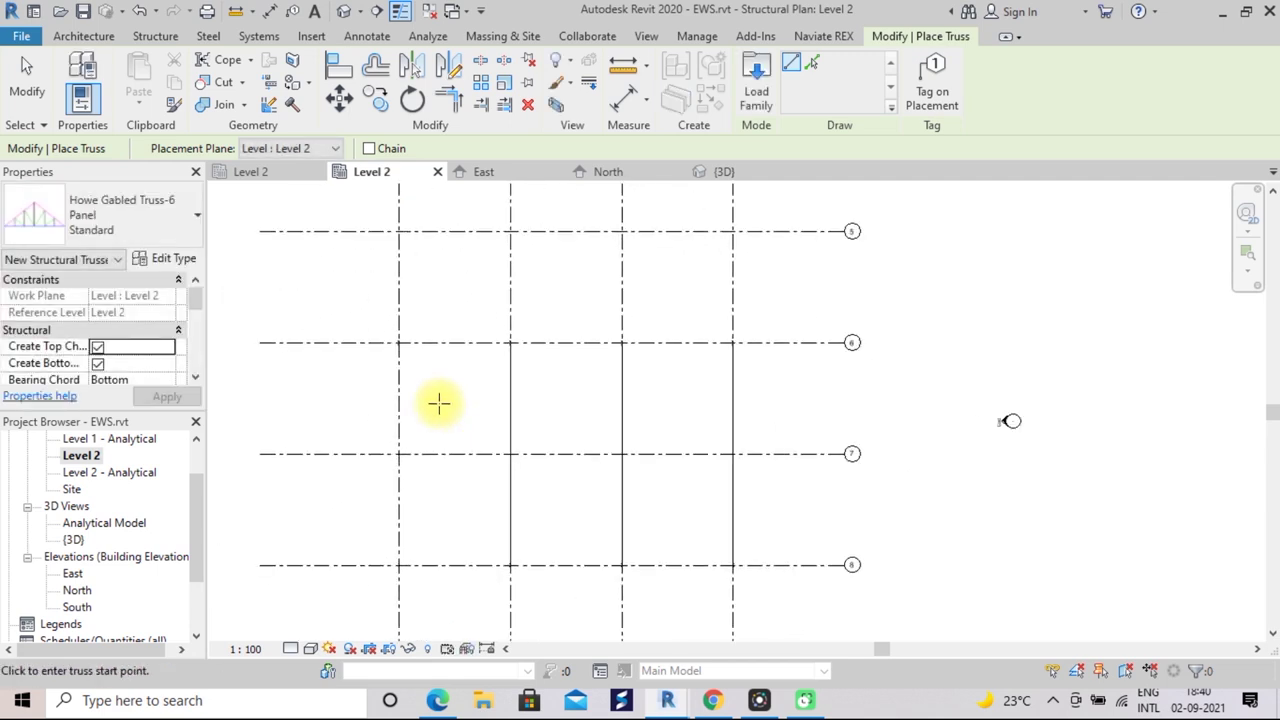
scroll(390, 364, up, 1)
click(393, 333)
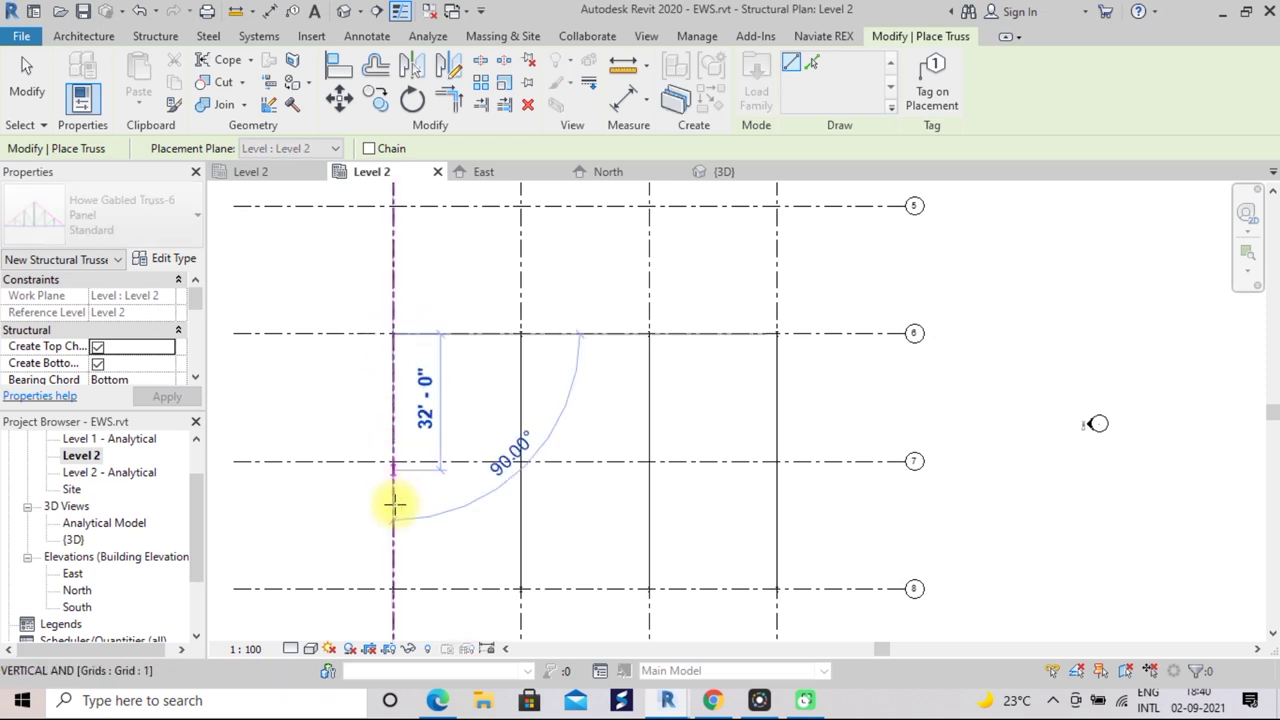
click(406, 578)
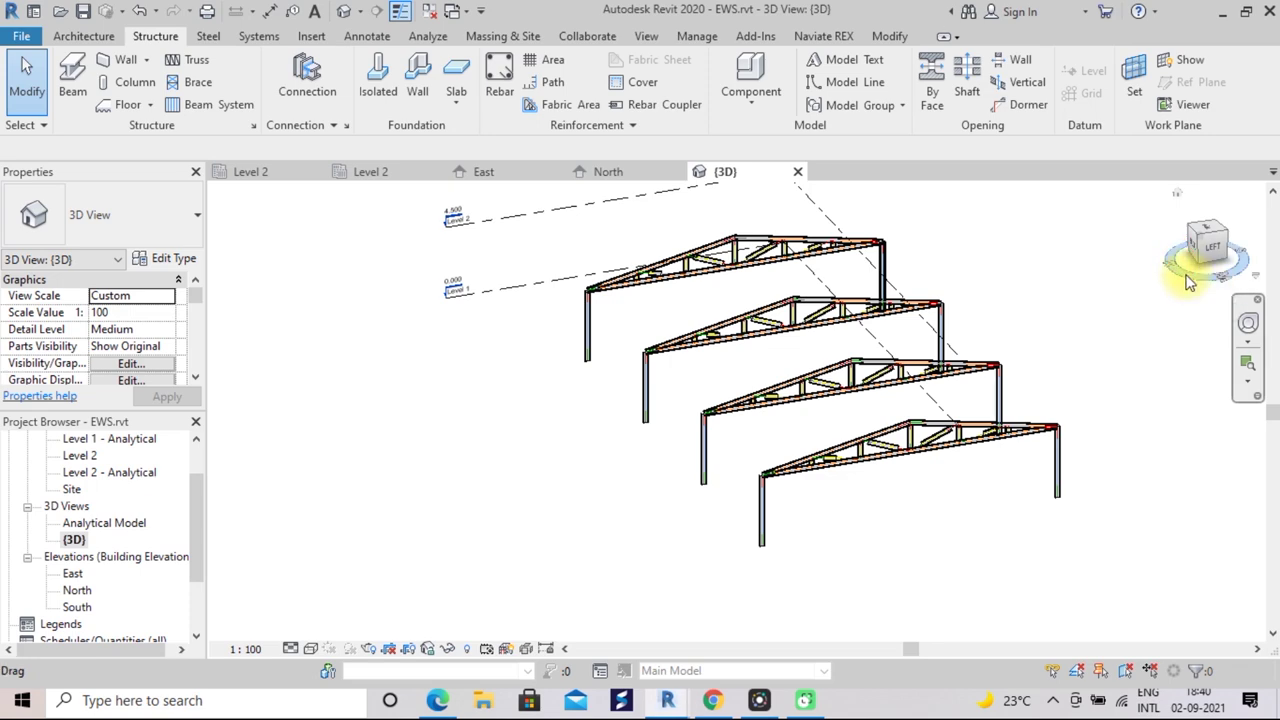
Orbit and zoom around the four trusses in 3D, then select the front Howe Gabled truss
mouse_move(1172, 268)
mouse_down()
mouse_move(1223, 287)
mouse_move(857, 328)
mouse_up()
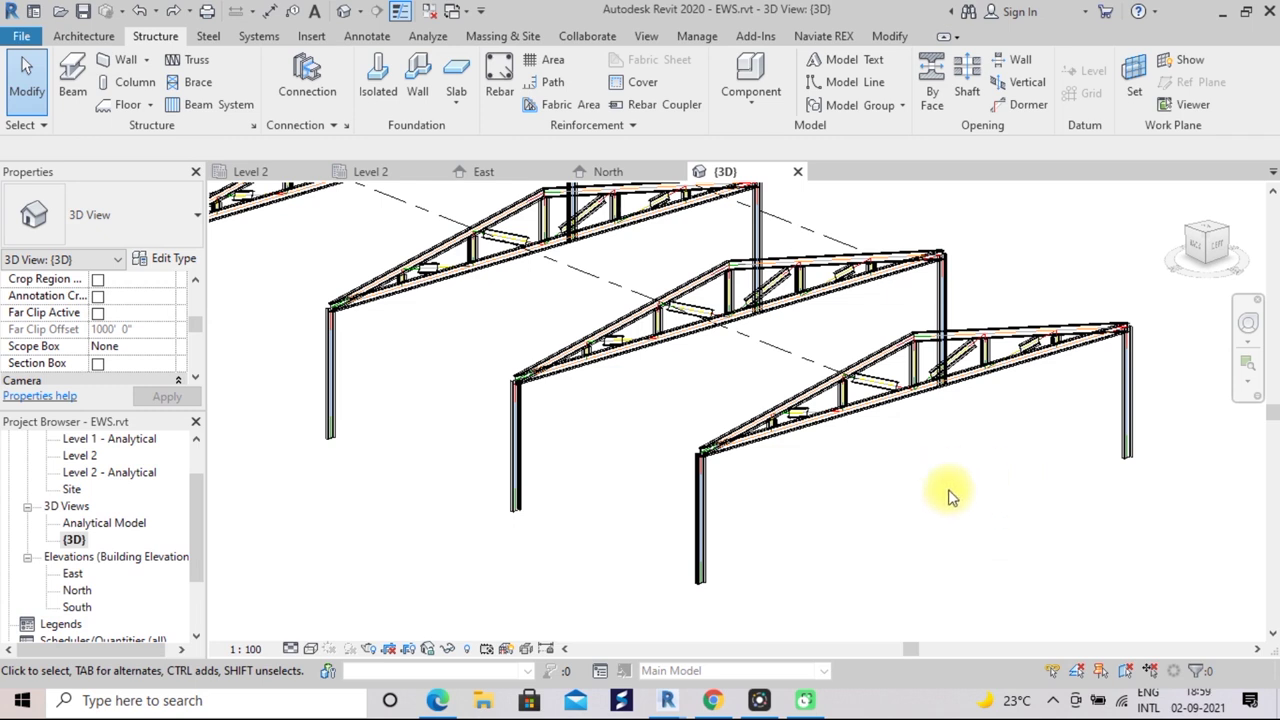
scroll(950, 497, down, 1)
scroll(950, 497, down, 1)
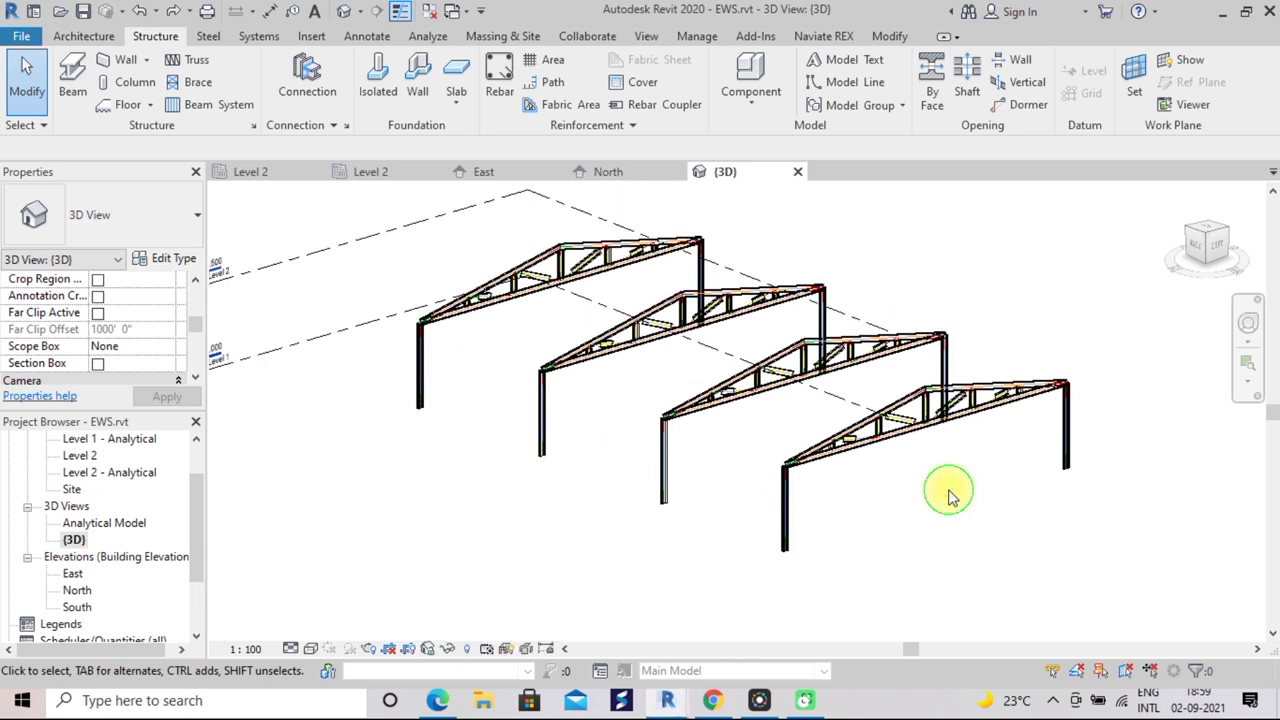
scroll(940, 482, up, 1)
scroll(940, 482, up, 1)
scroll(940, 482, up, 1)
middle_drag(940, 471, 963, 514)
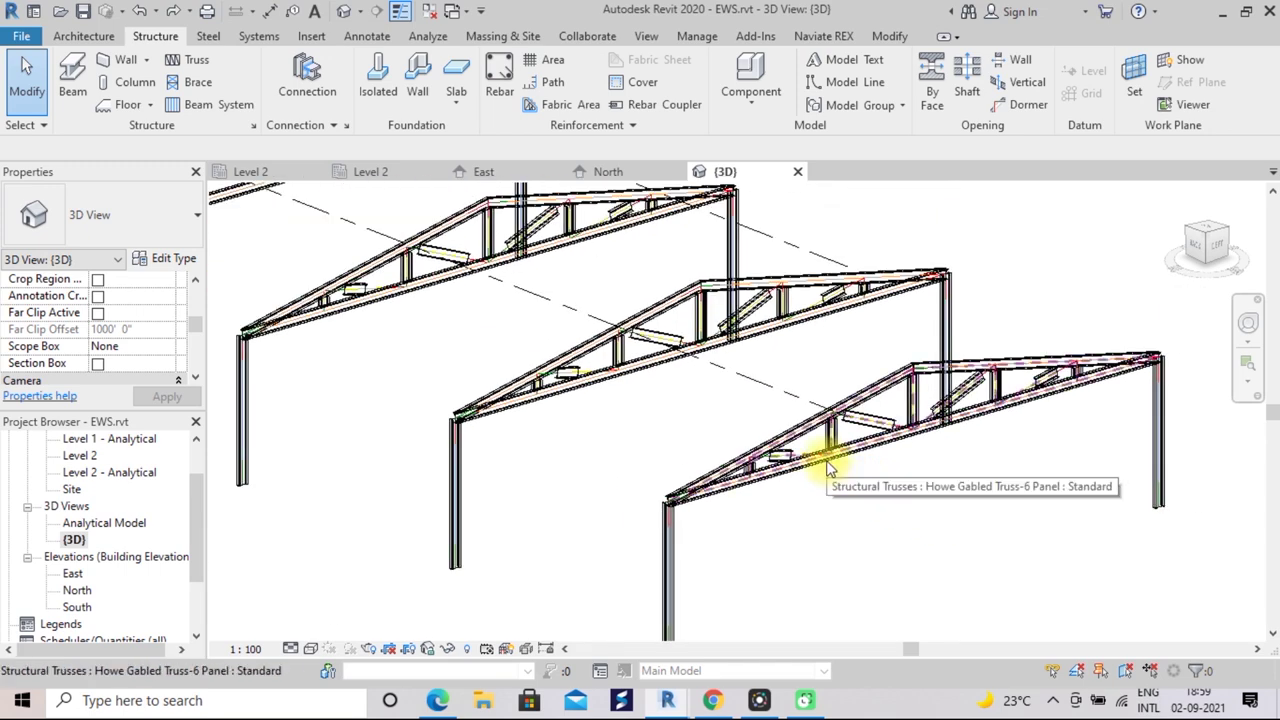
click(826, 466)
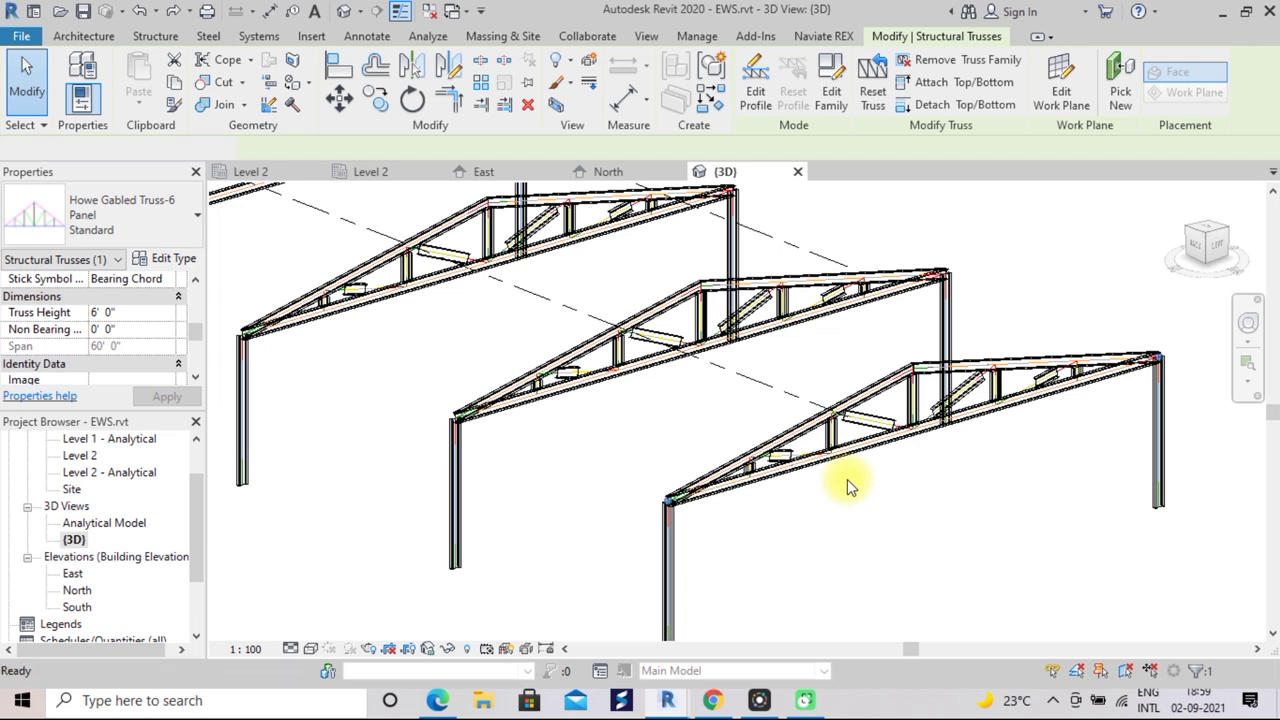
Select all four truss instances with SA and zoom out to see them
key(s)
key(a)
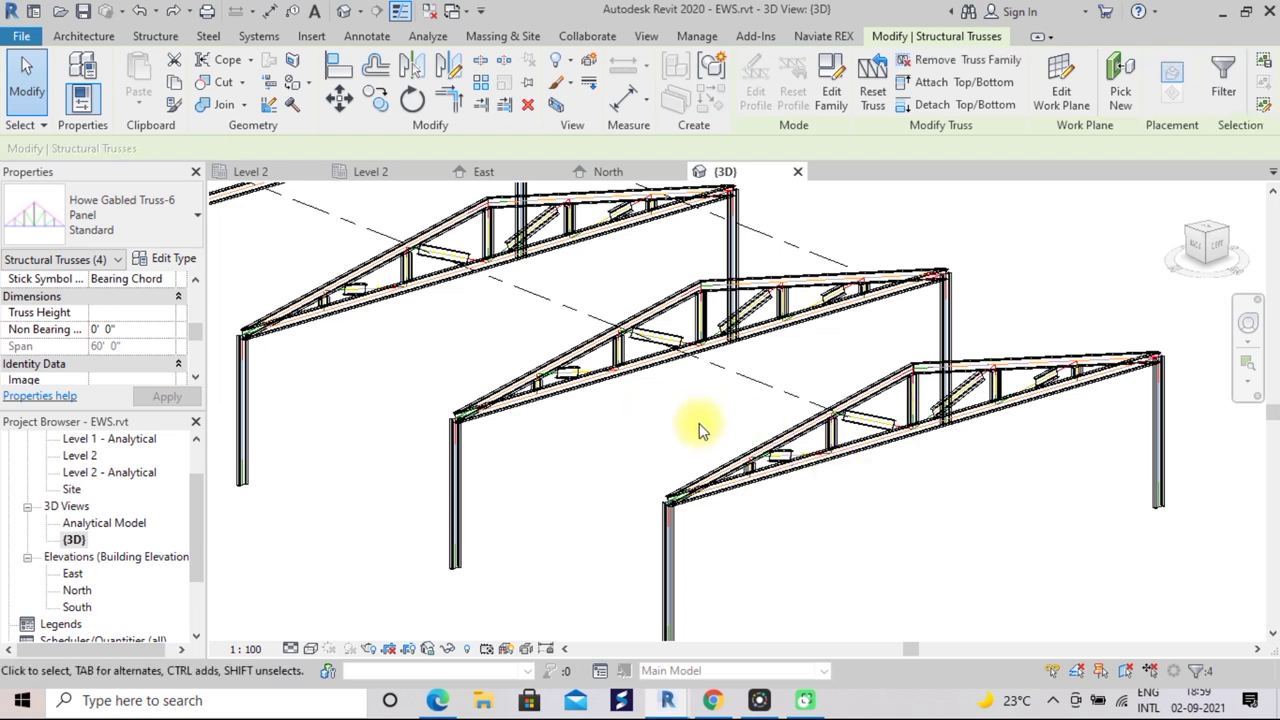
scroll(699, 423, down, 2)
scroll(699, 423, down, 1)
scroll(699, 423, down, 1)
text(10)
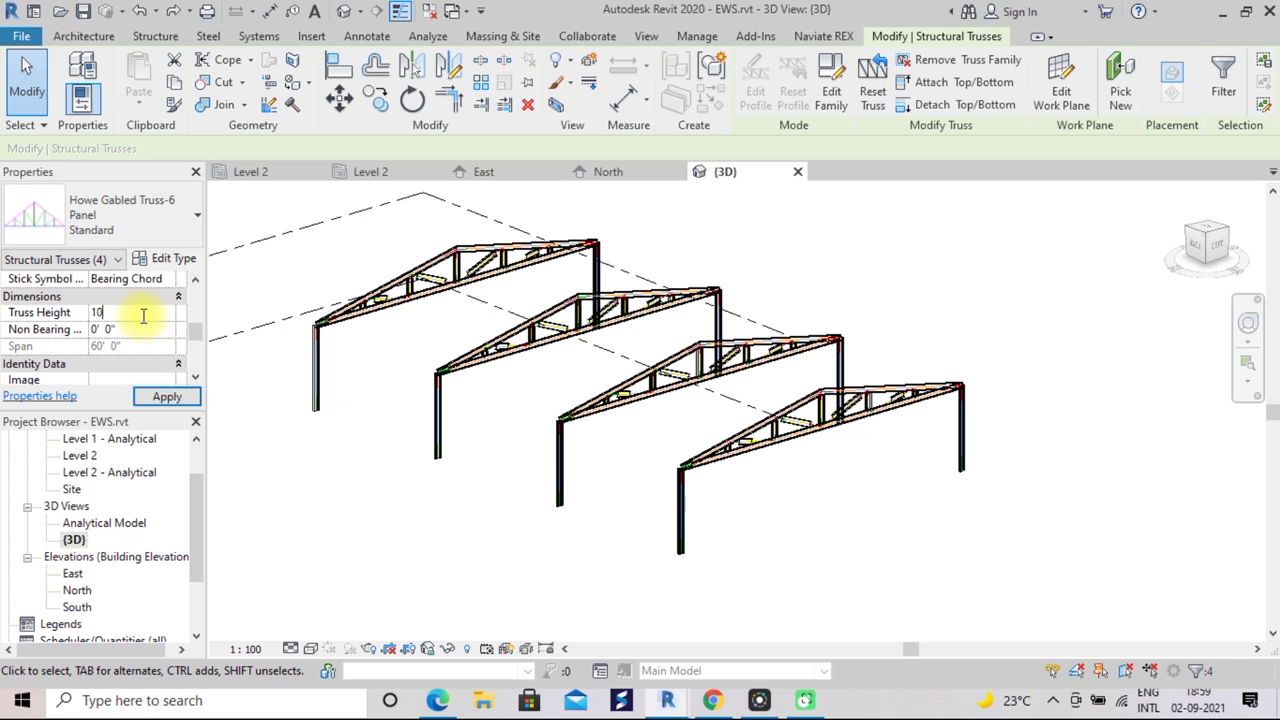
Apply the 10' 0" truss height and zoom to fit to inspect the taller trusses
click(160, 397)
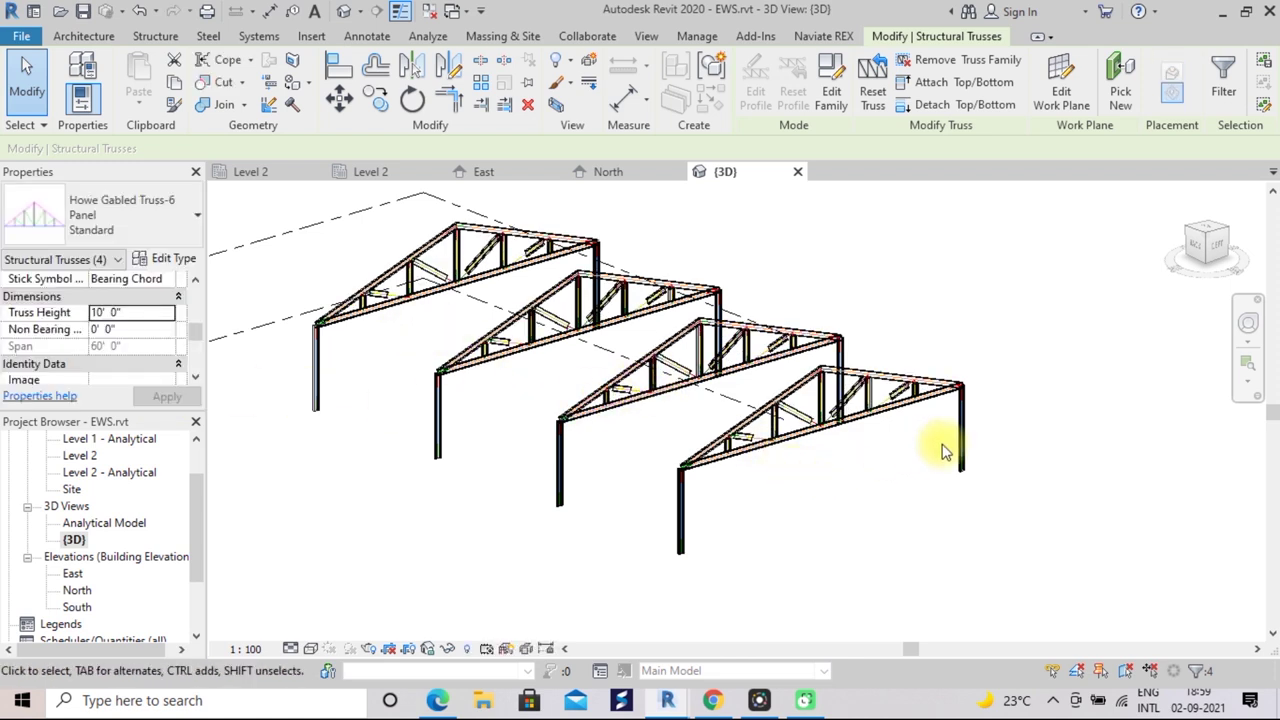
drag(1175, 278, 830, 350)
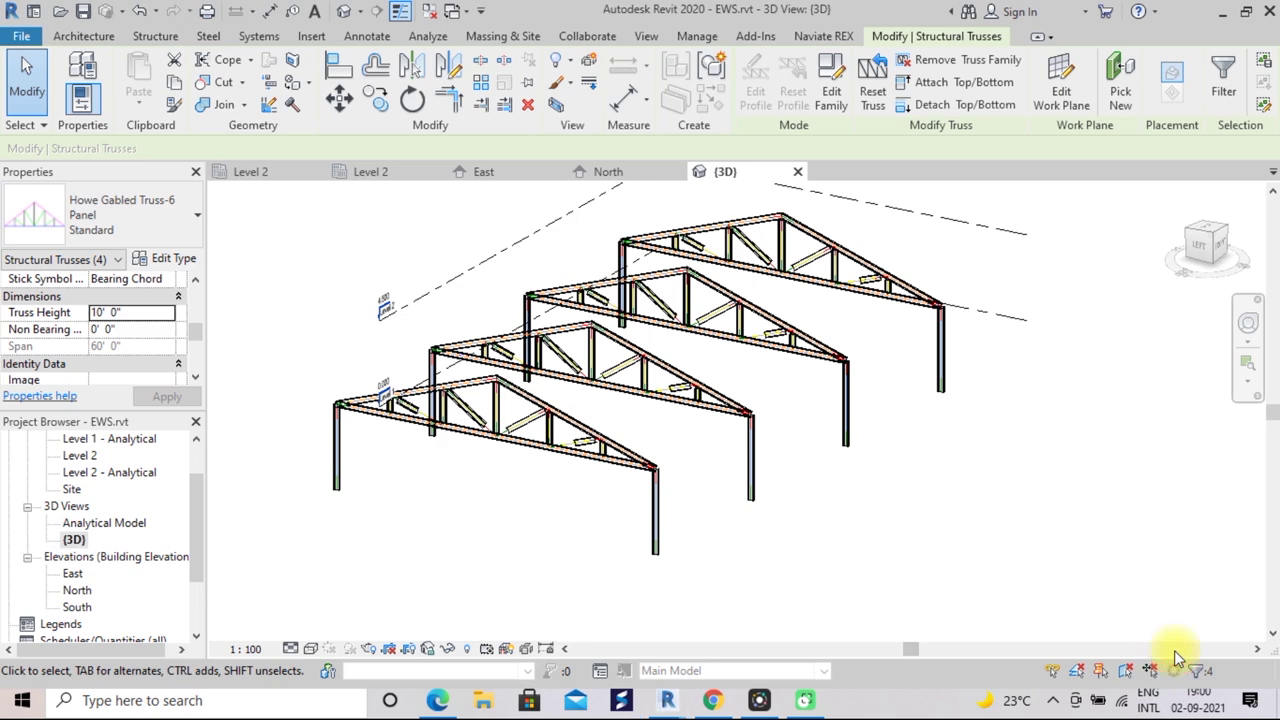
key(z)
key(f)
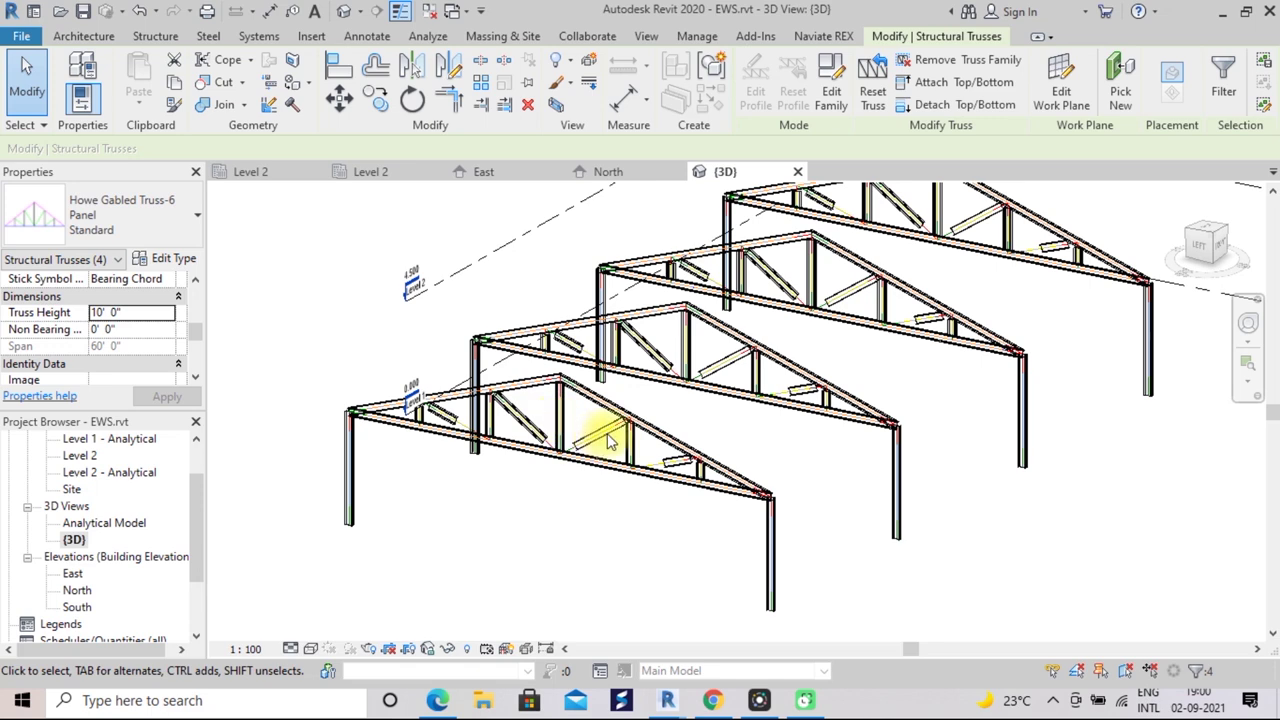
scroll(608, 440, up, 2)
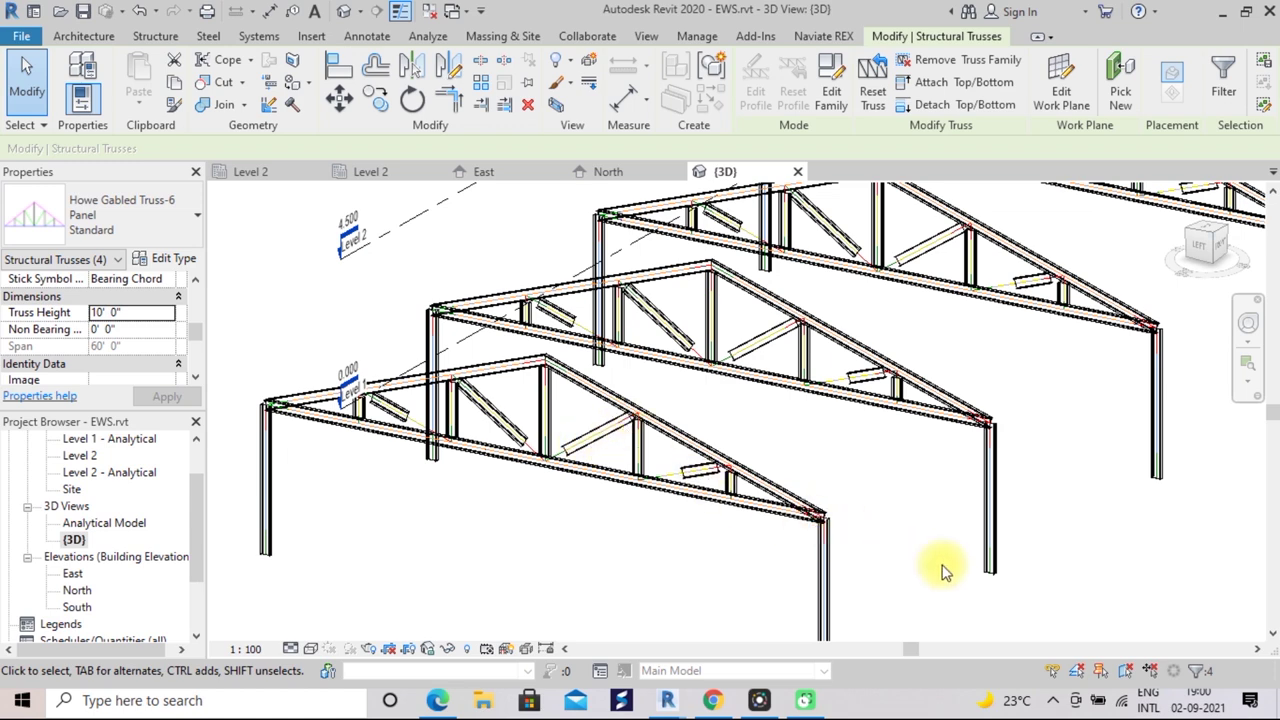
scroll(1178, 658, down, 1)
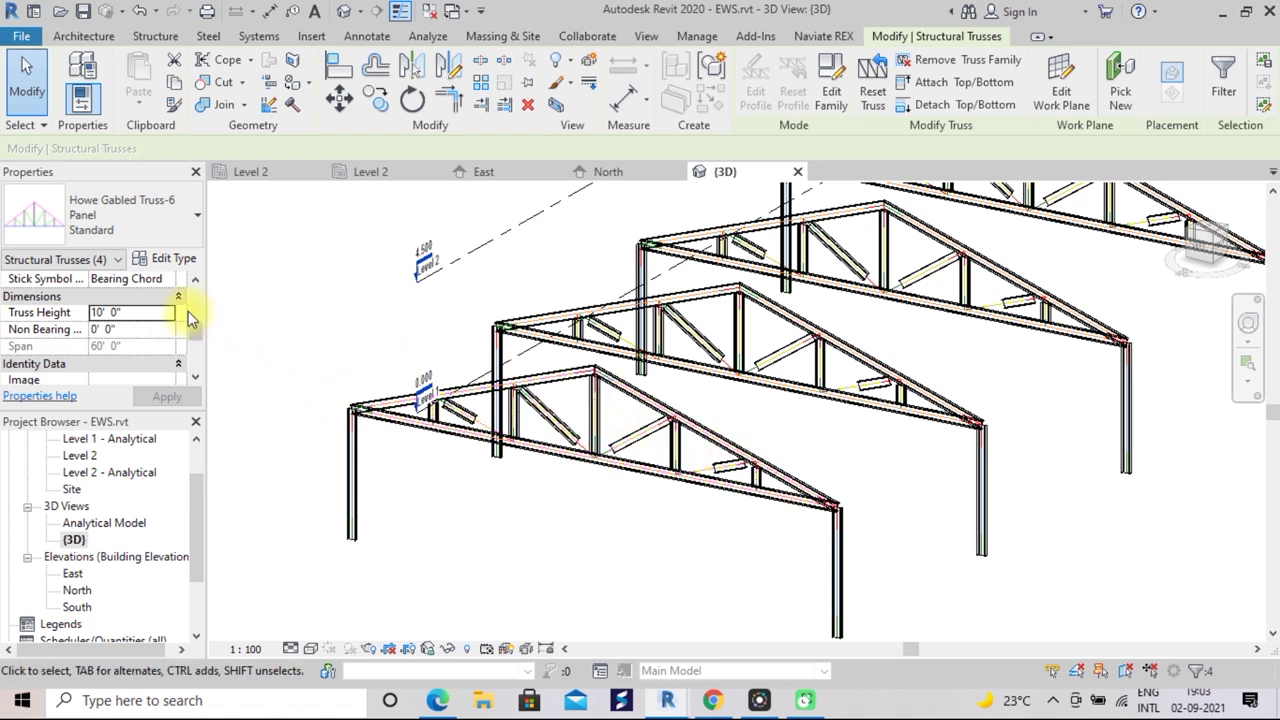
Duplicate the Standard truss type as Standard 2 and show its preview
click(183, 263)
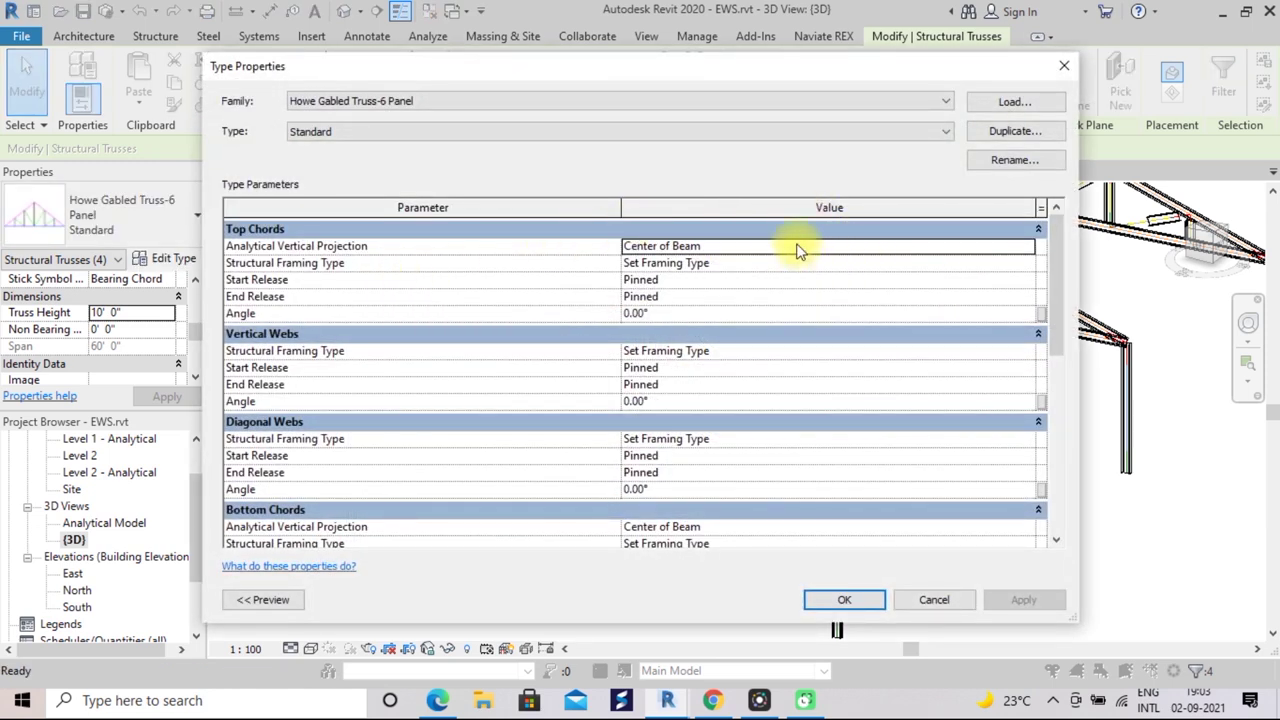
click(1008, 138)
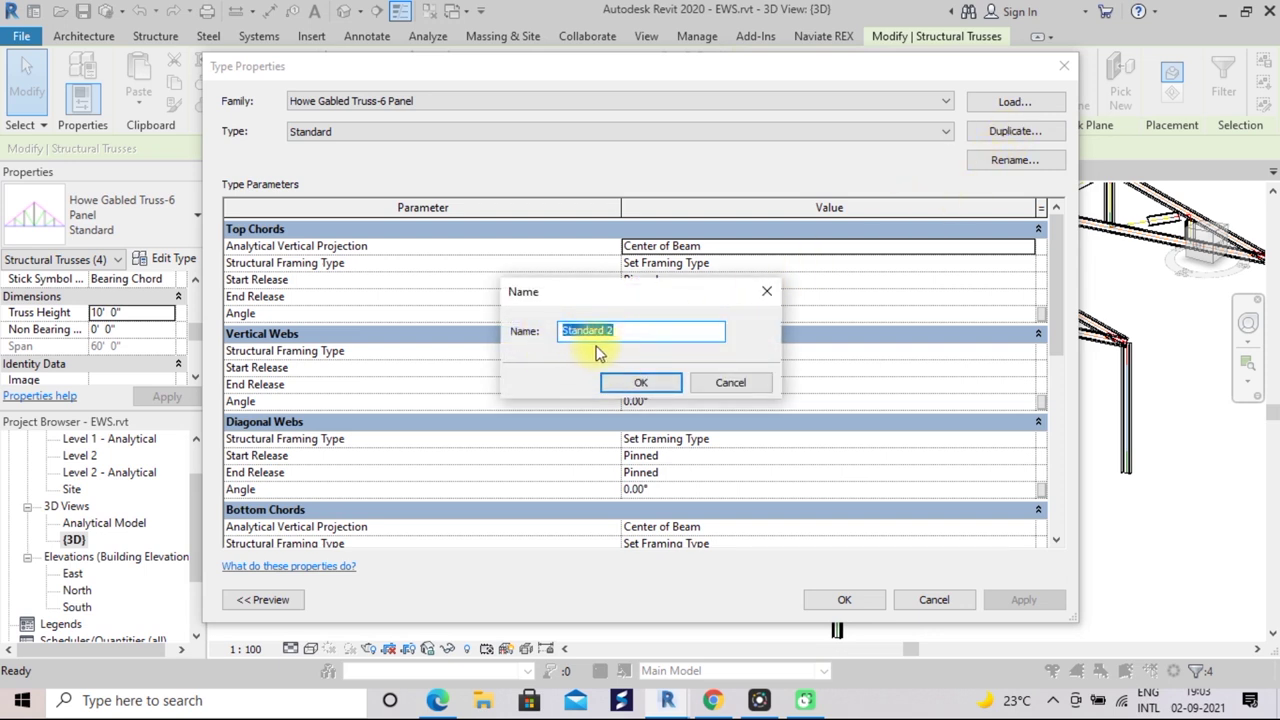
click(638, 385)
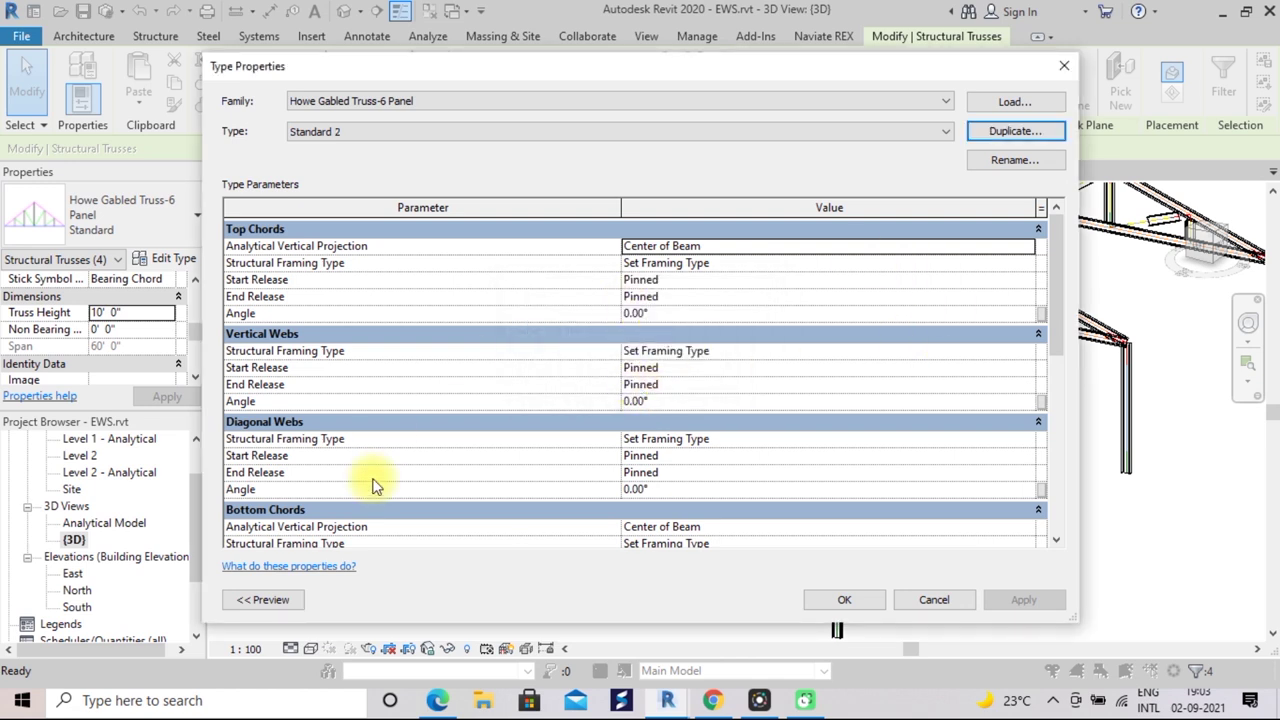
click(273, 600)
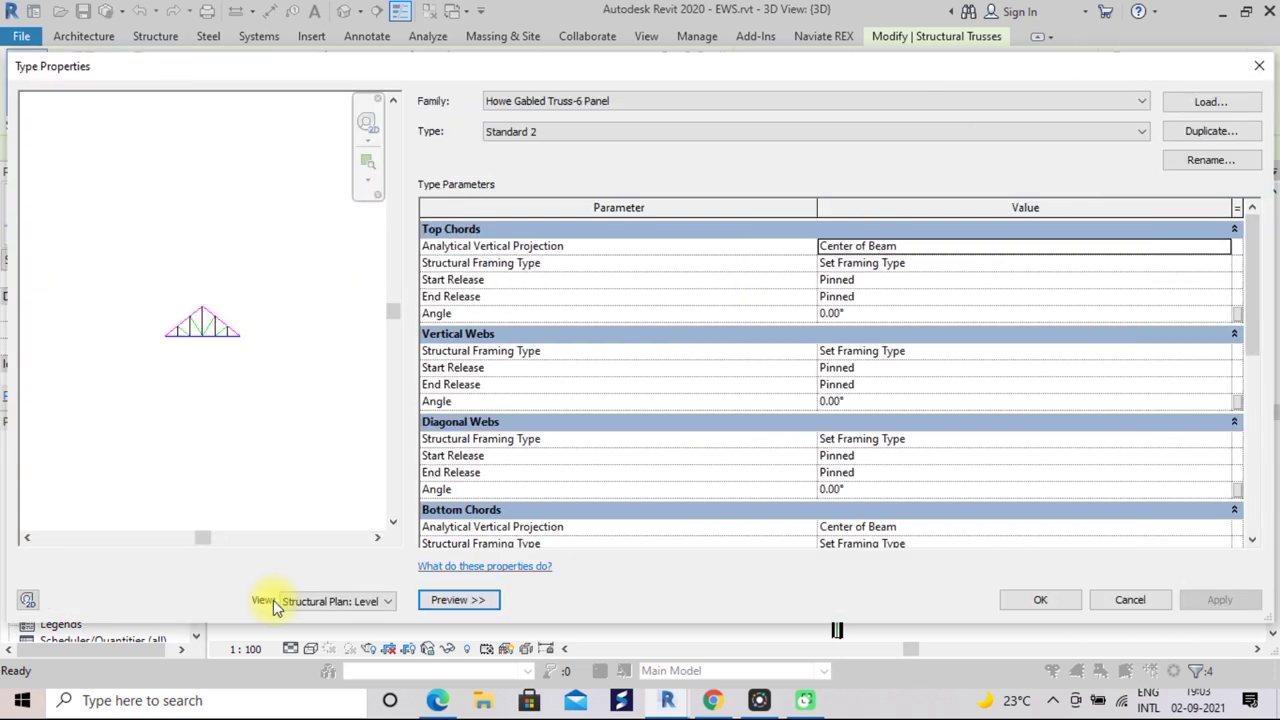
Set the Standard 2 top chords to B:ISMB225
scroll(272, 391, up, 2)
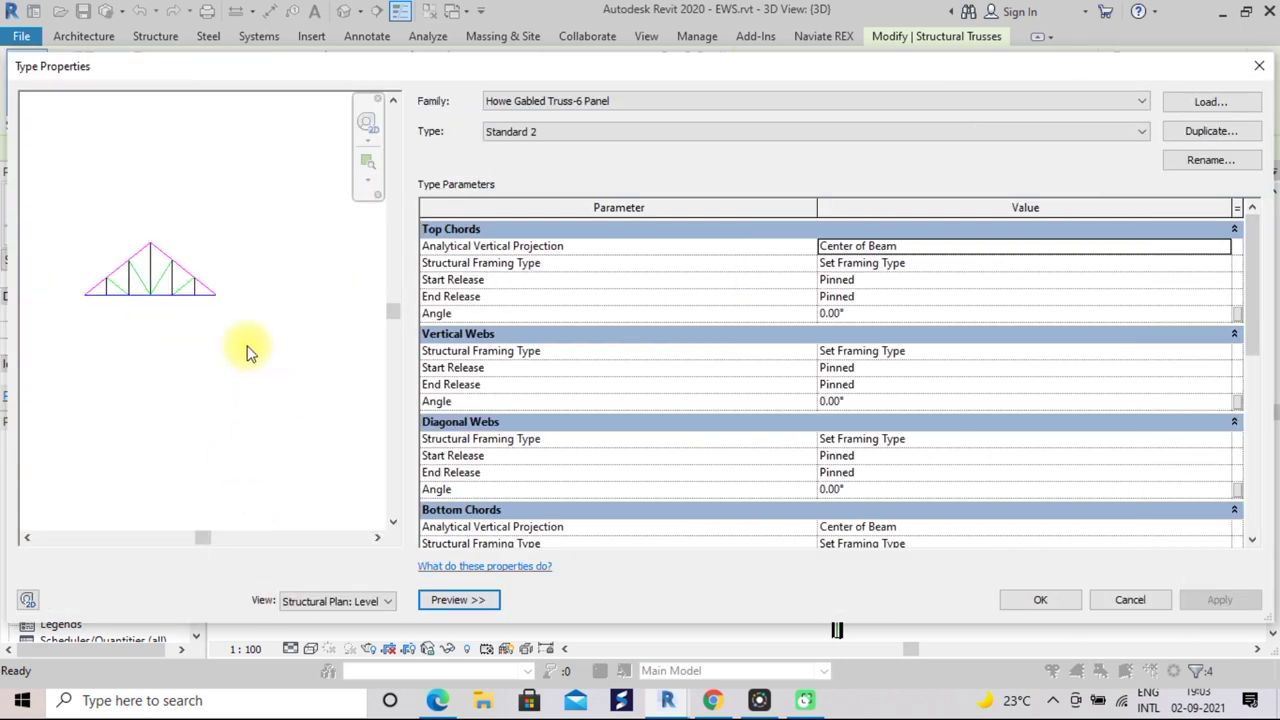
scroll(285, 385, up, 2)
scroll(277, 365, up, 1)
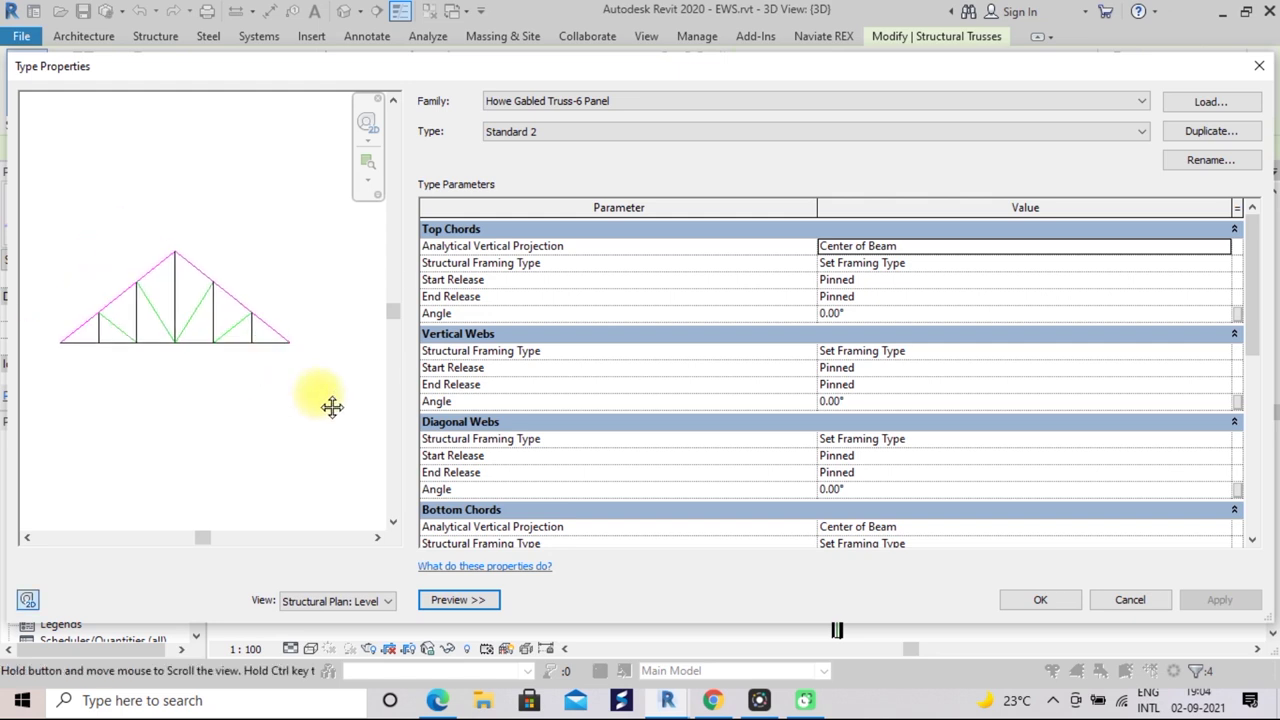
middle_drag(314, 397, 362, 440)
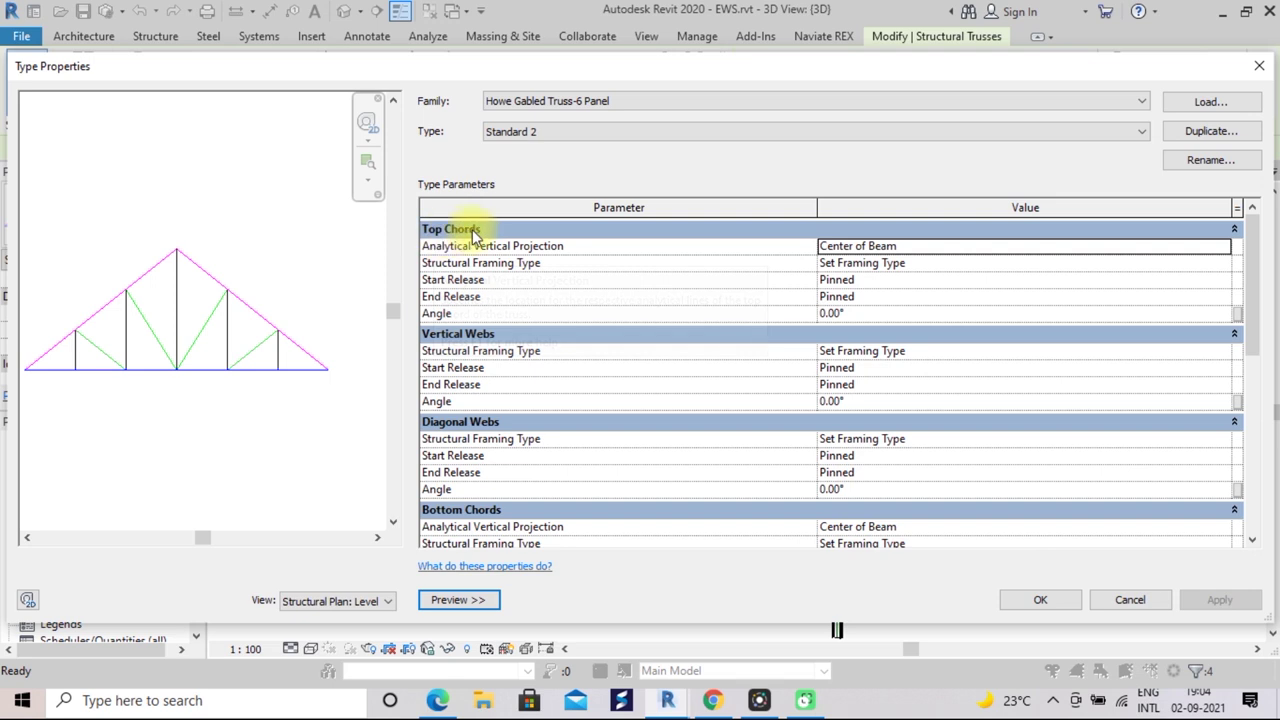
click(1173, 668)
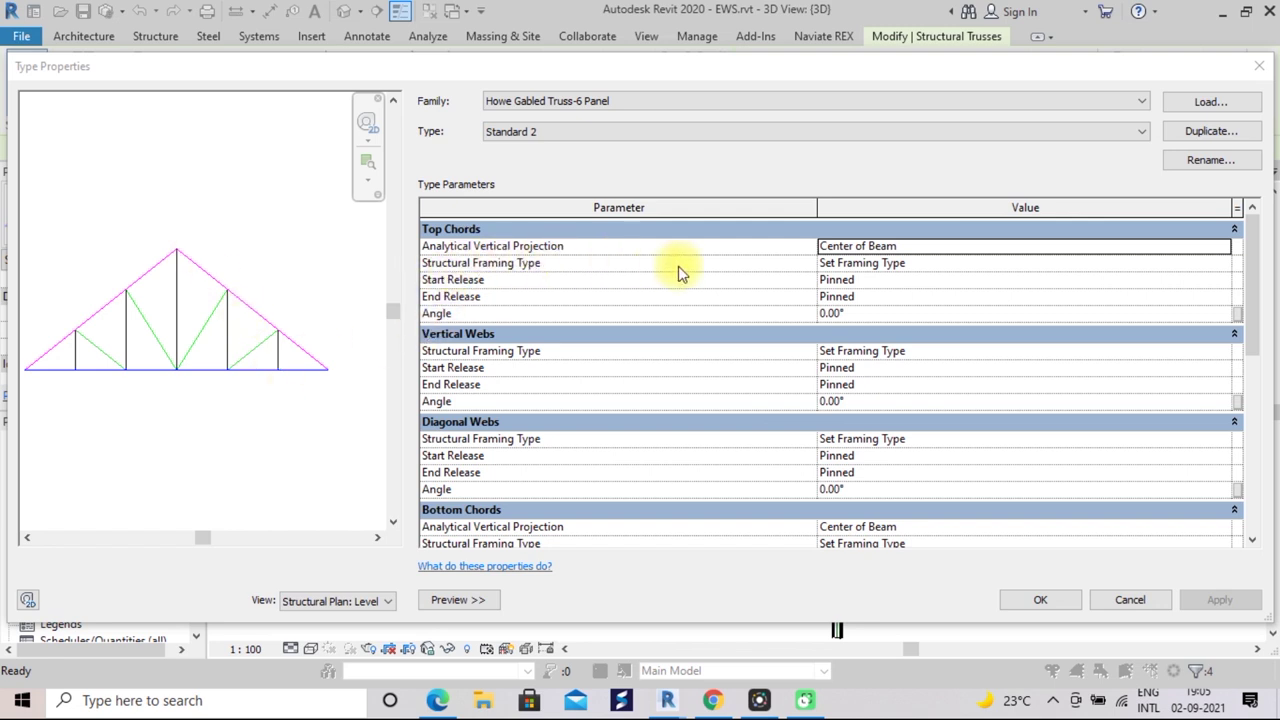
click(1116, 264)
click(1225, 266)
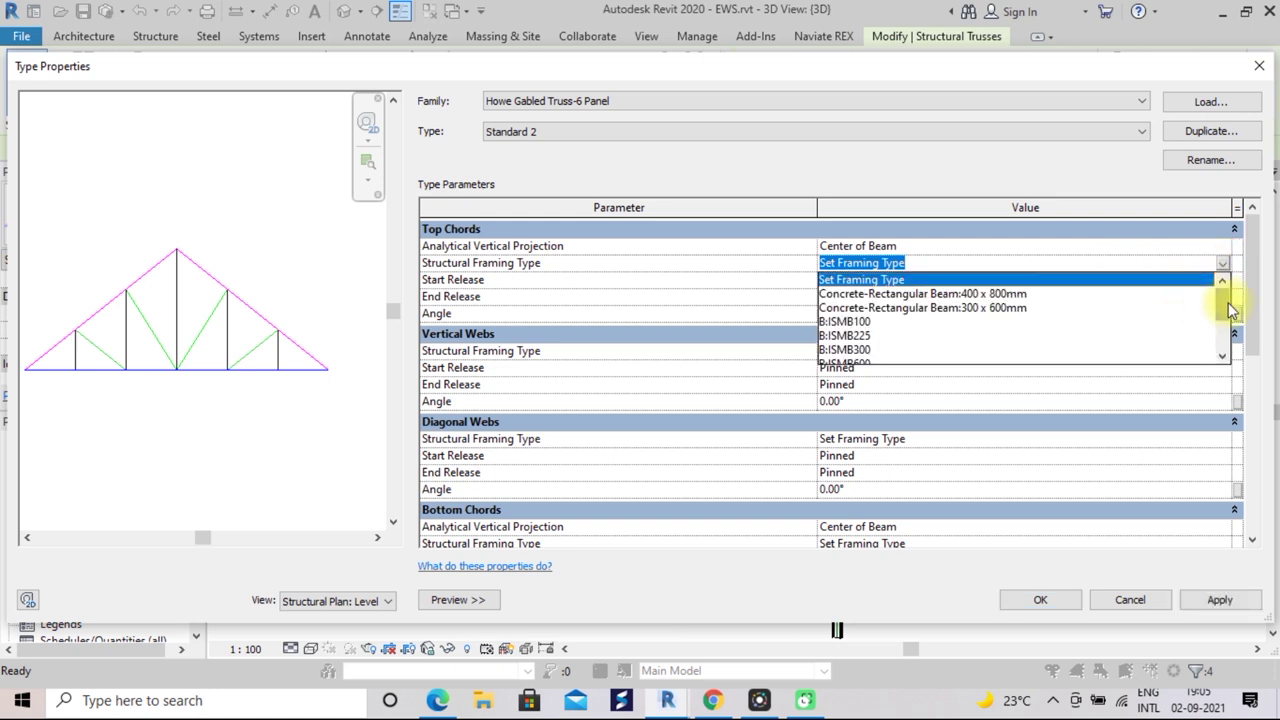
drag(1230, 310, 1230, 320)
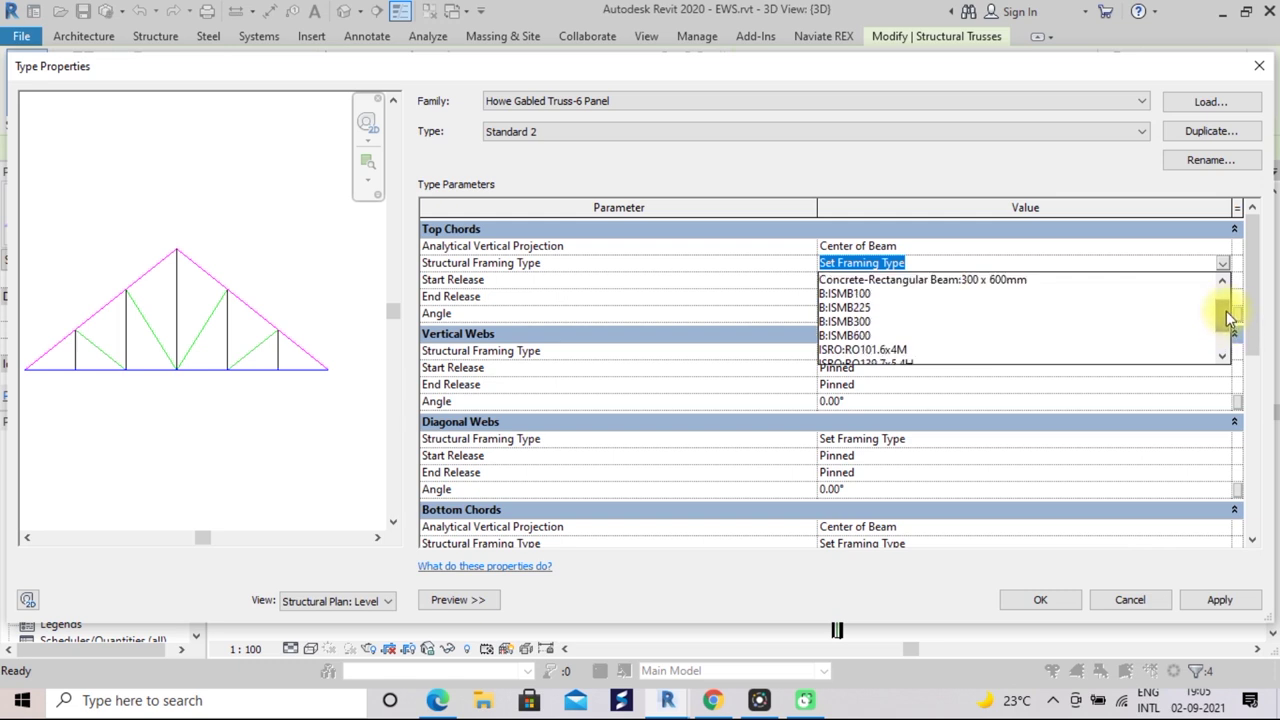
click(858, 308)
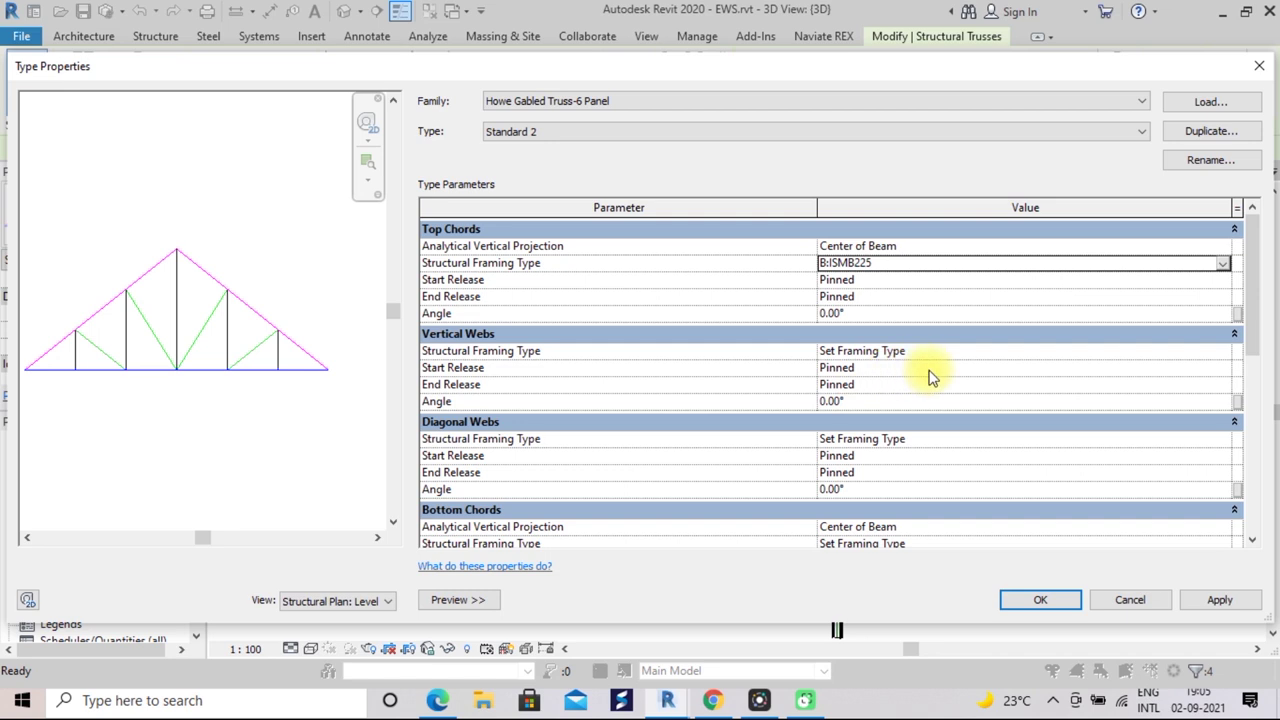
Set the vertical and diagonal webs to B:ISMB100
scroll(912, 368, down, 1)
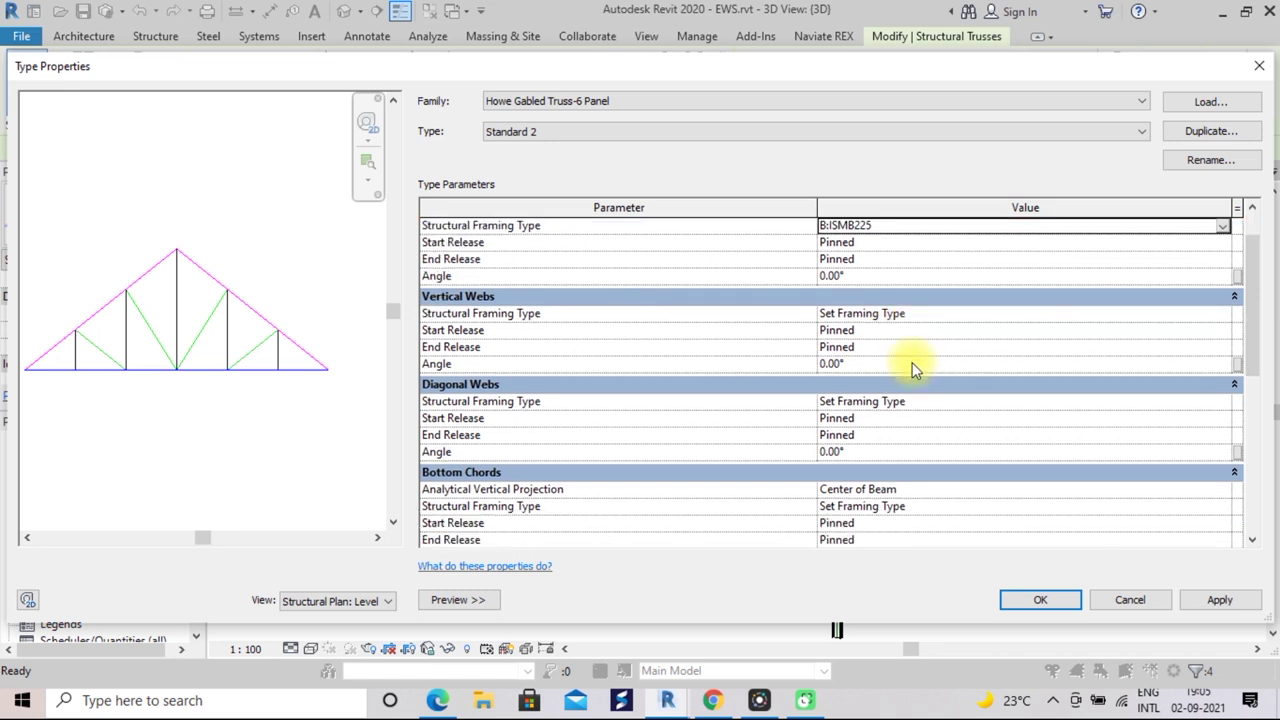
click(1163, 316)
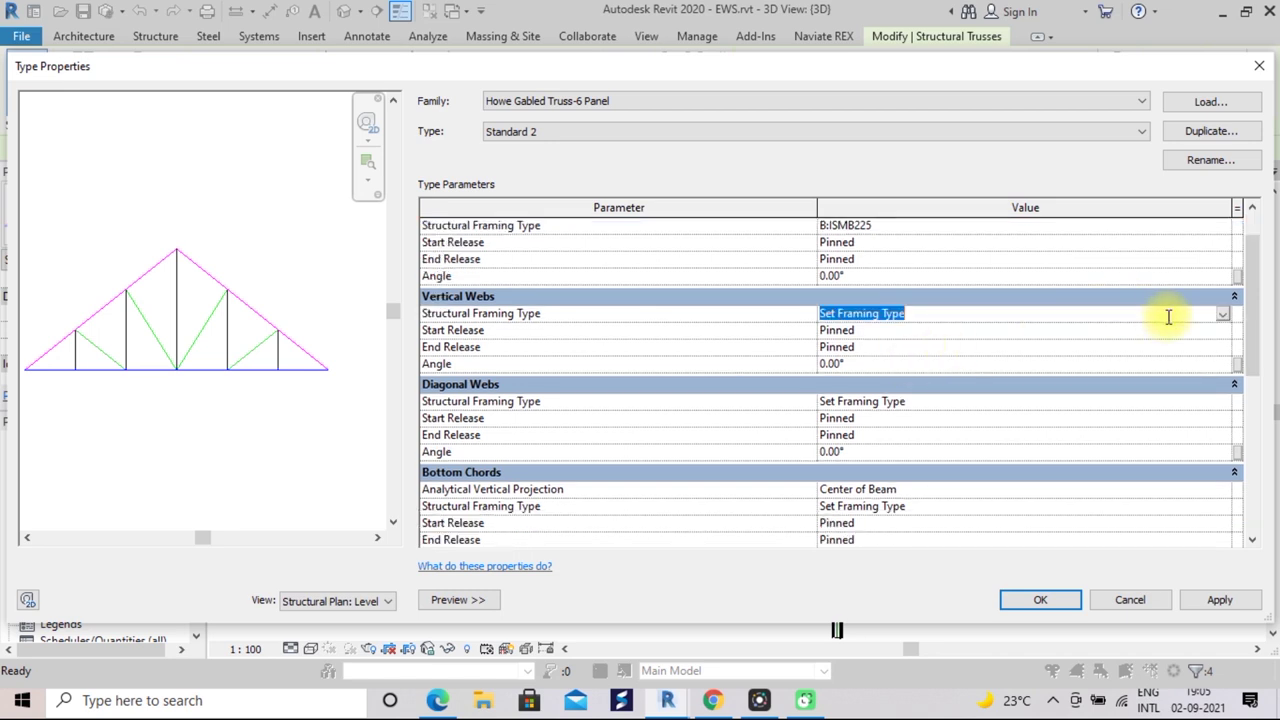
click(1224, 317)
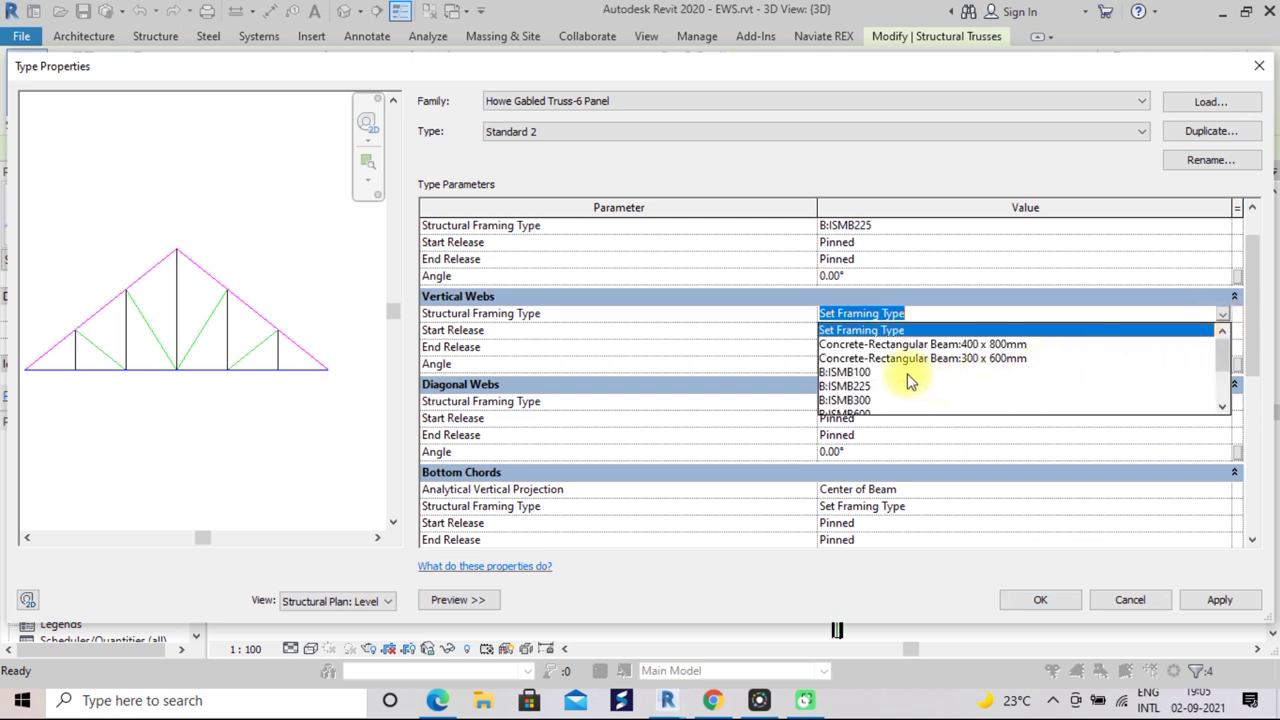
click(857, 372)
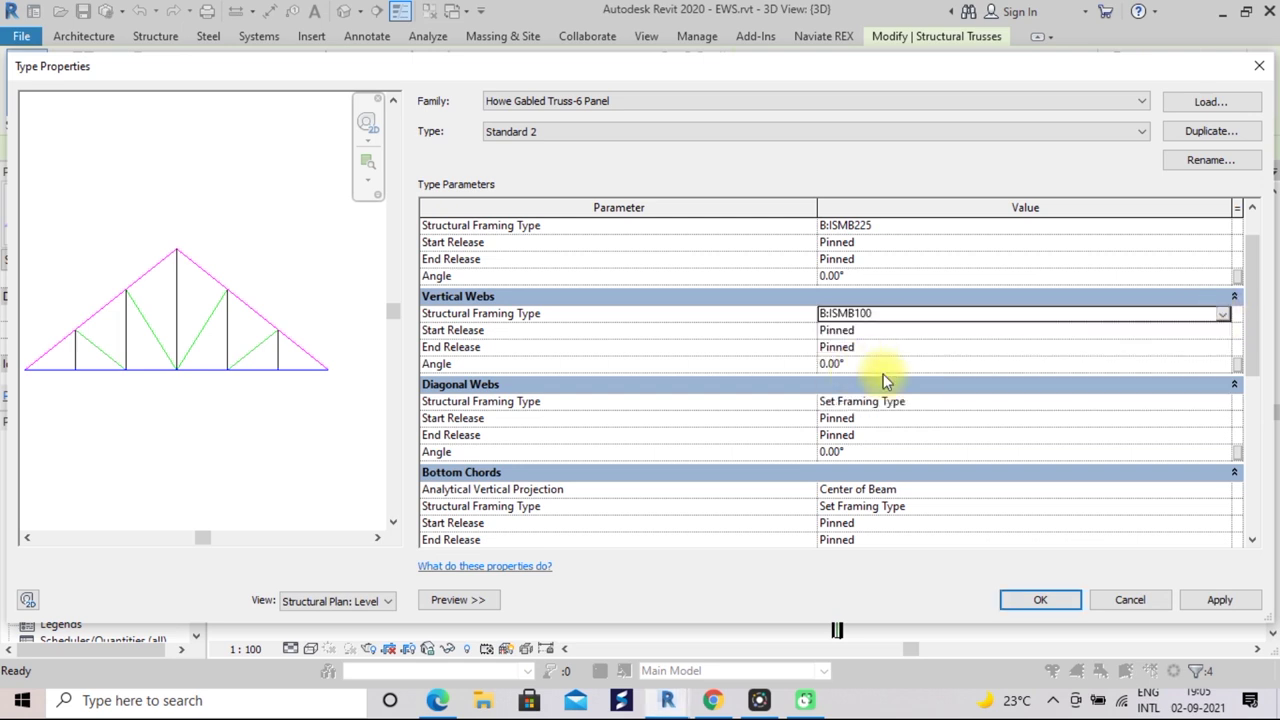
click(893, 401)
click(1222, 402)
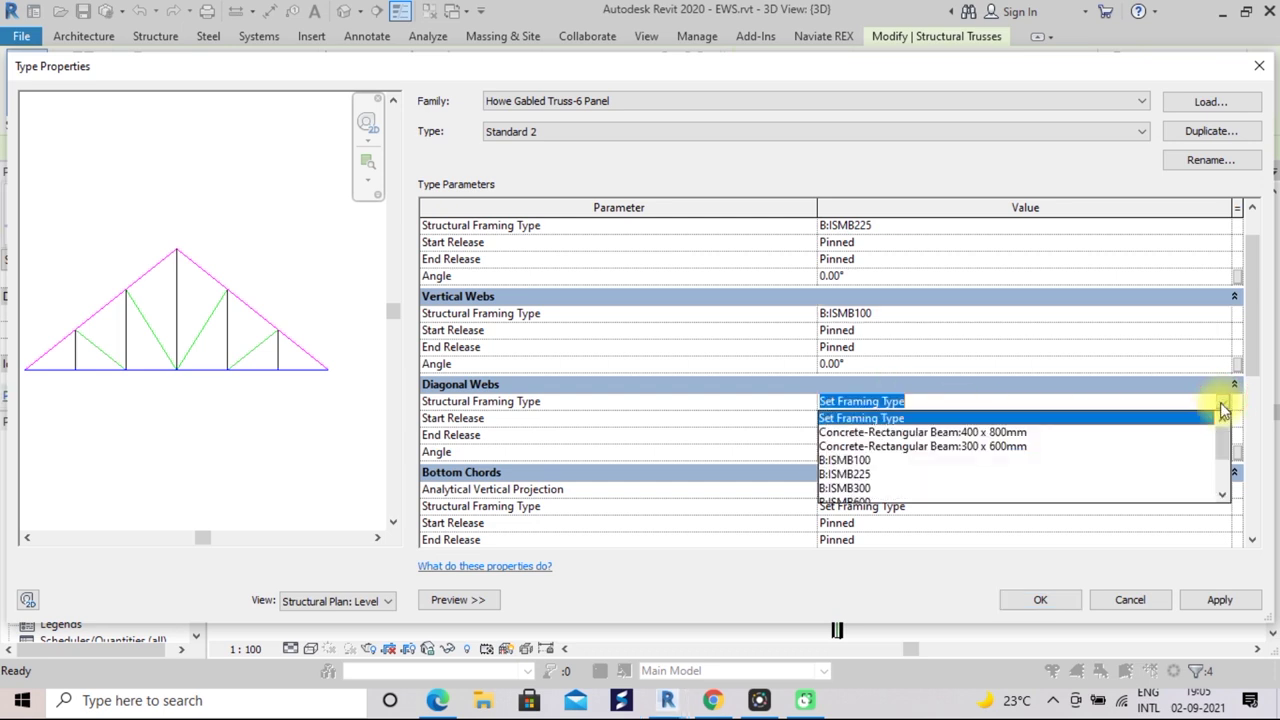
click(850, 460)
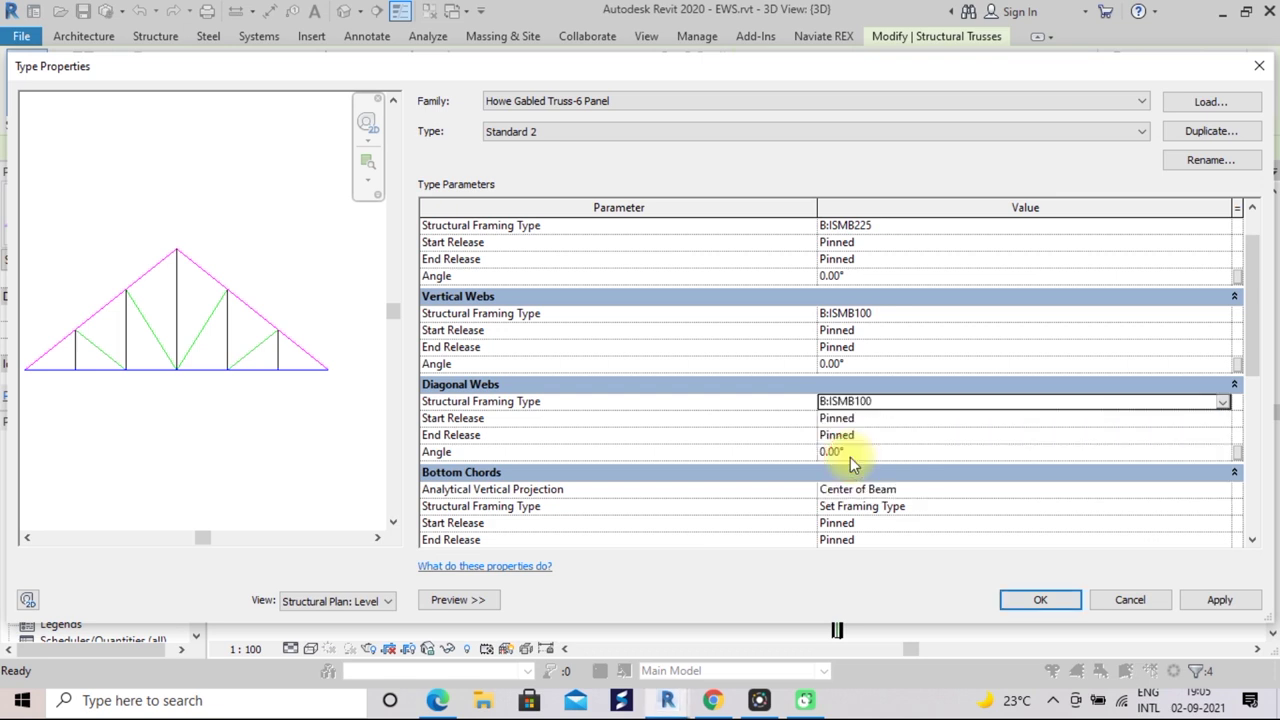
Set the bottom chords to B:ISMB225 and apply the type changes
click(1035, 508)
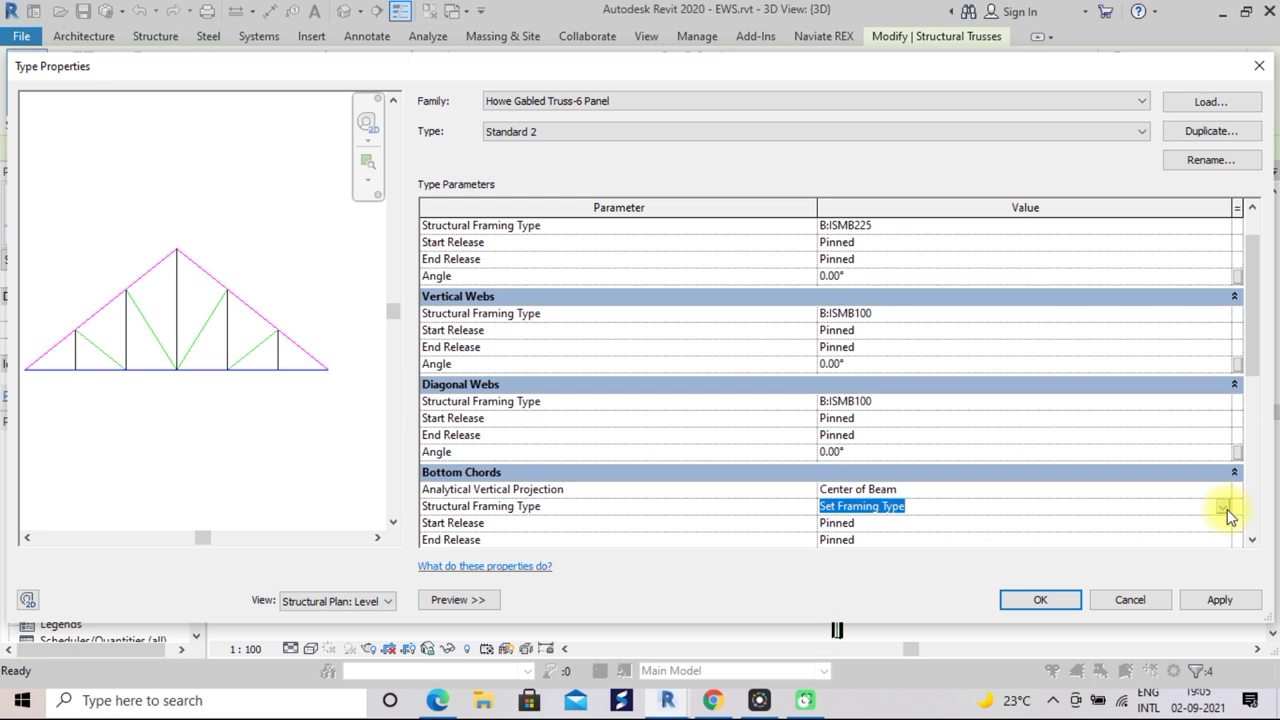
click(1223, 509)
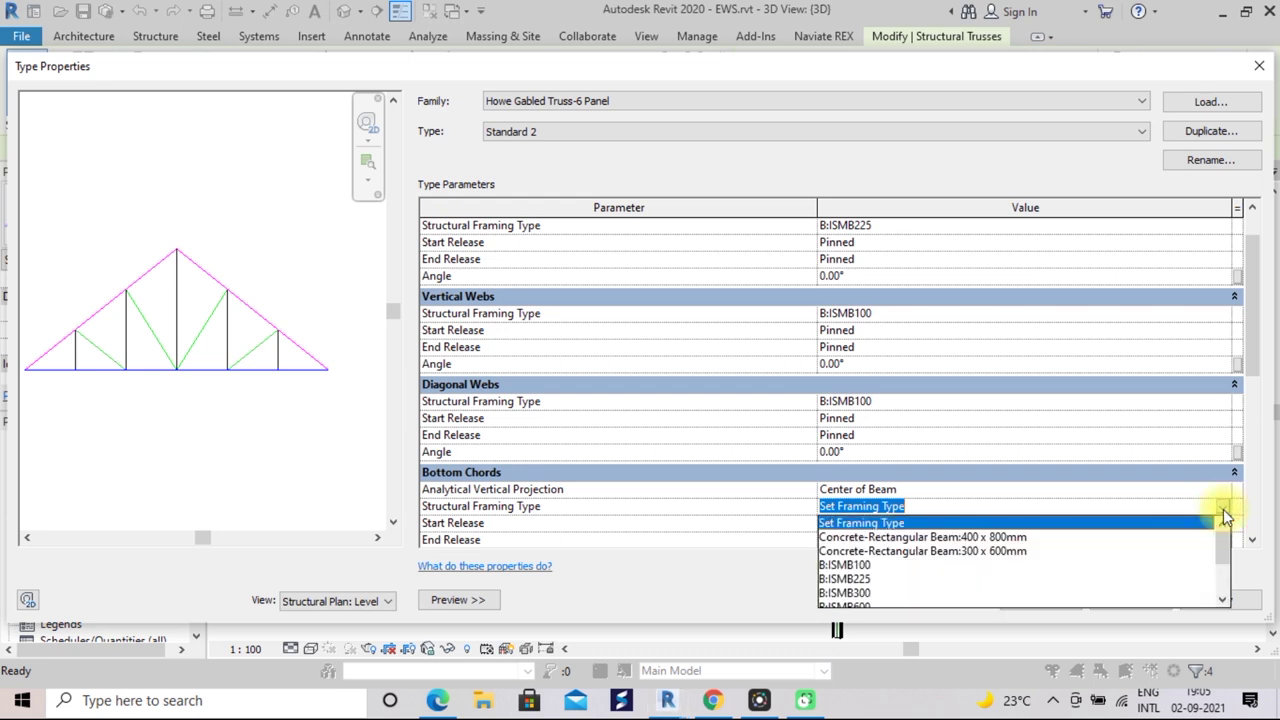
click(866, 579)
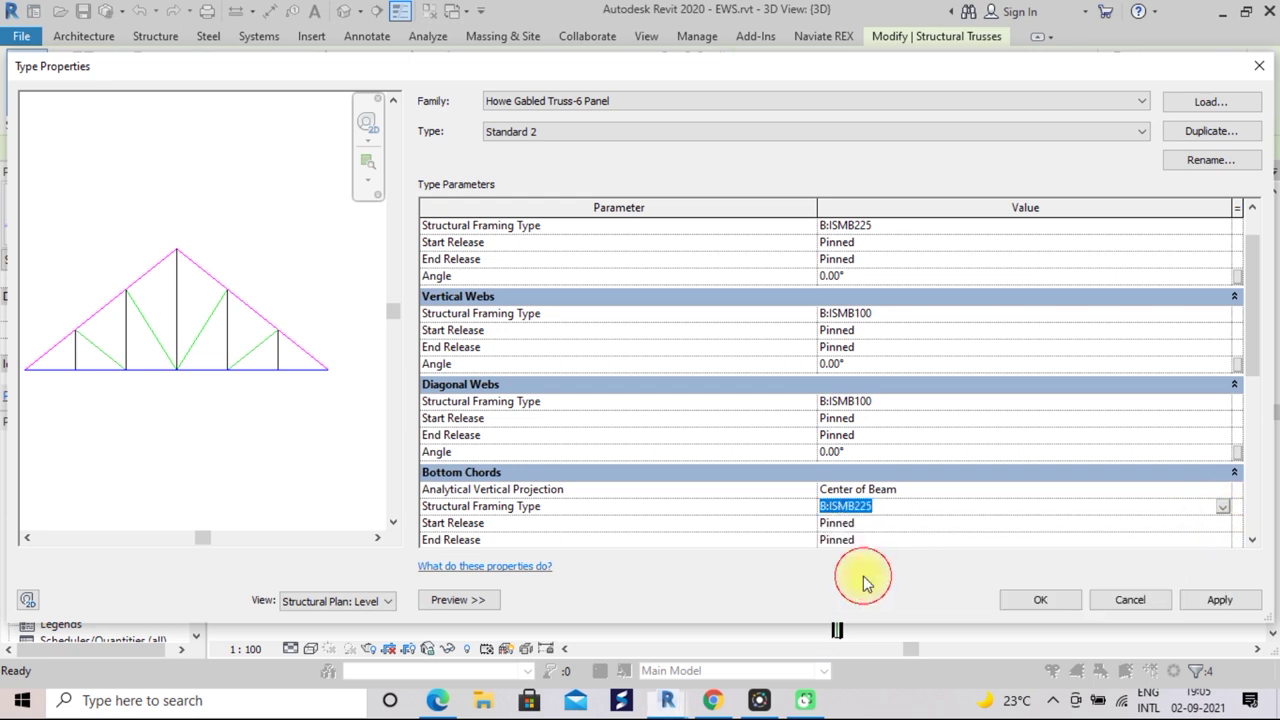
scroll(890, 428, down, 1)
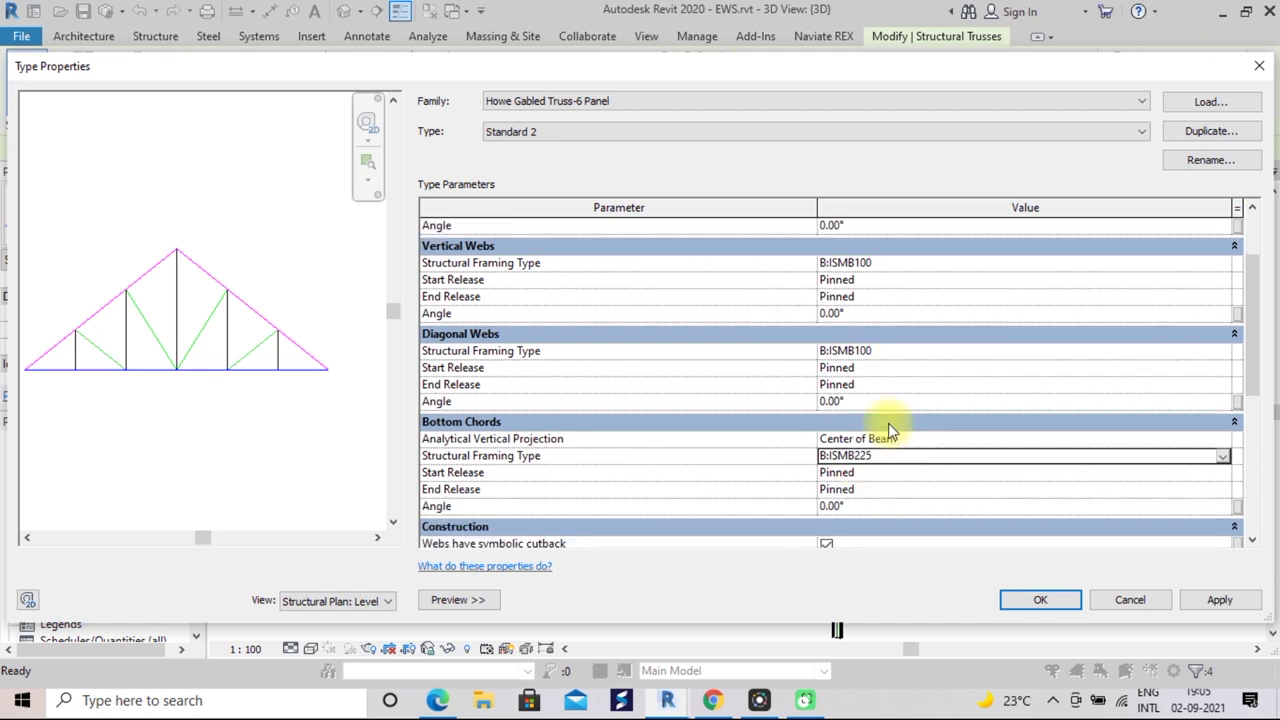
scroll(888, 423, down, 1)
scroll(888, 423, down, 1)
scroll(888, 423, up, 2)
click(1192, 604)
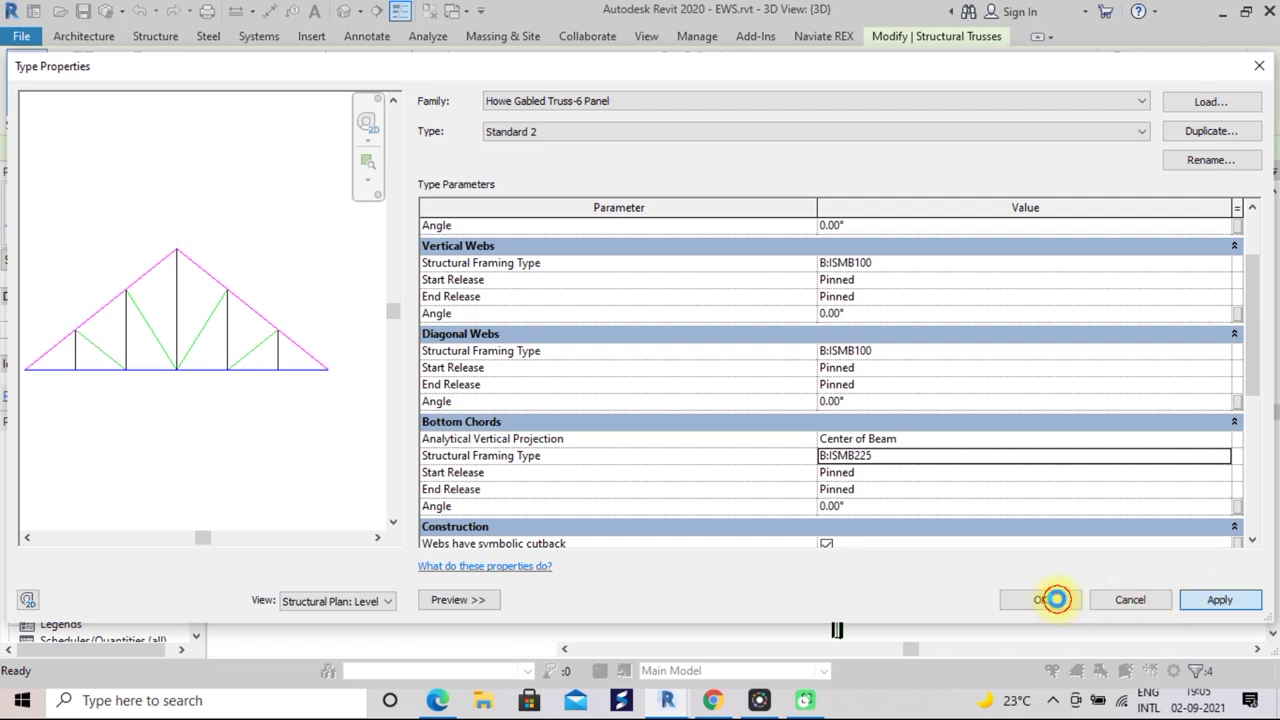
click(1057, 600)
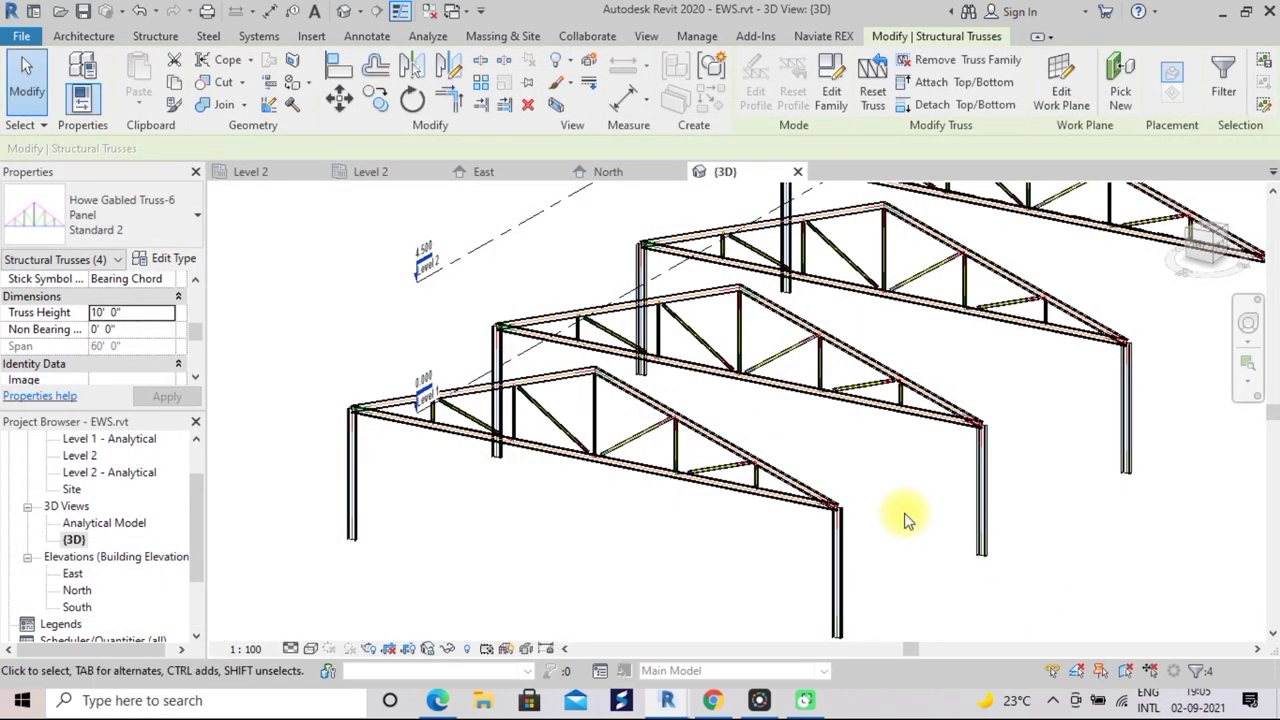
scroll(894, 506, up, 2)
scroll(880, 490, up, 2)
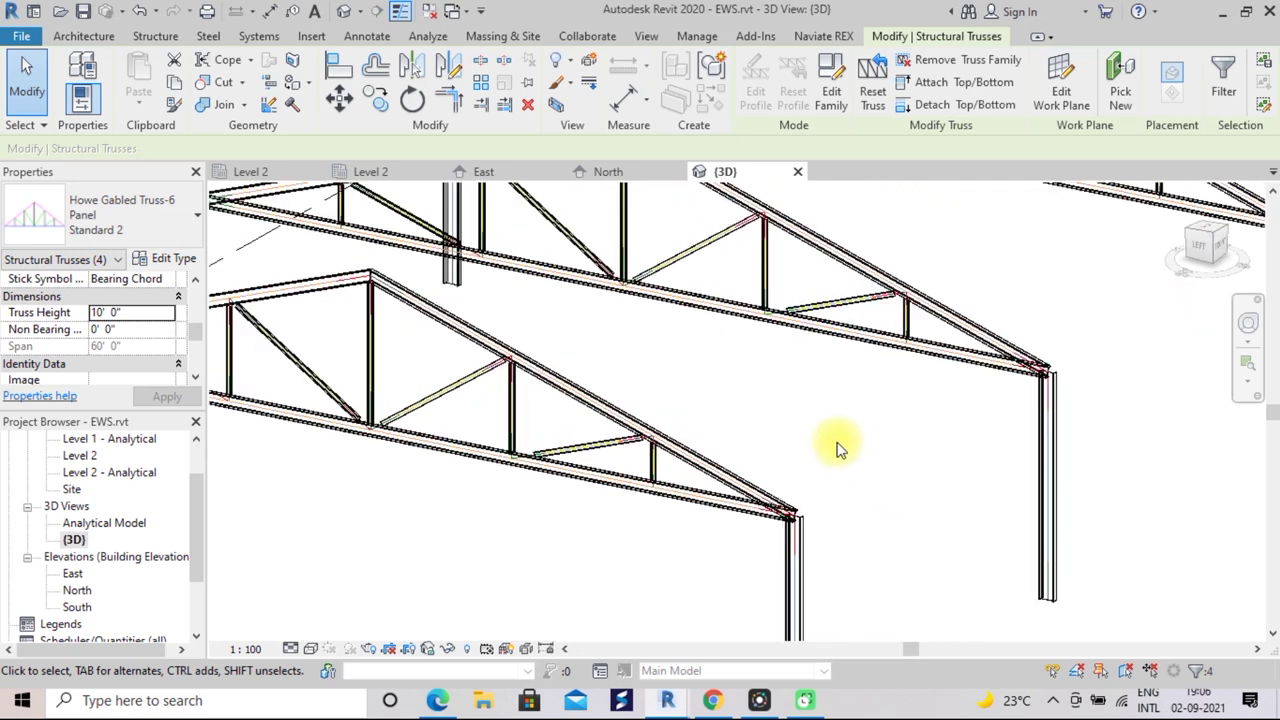
scroll(840, 445, down, 2)
scroll(840, 445, down, 1)
scroll(838, 450, down, 1)
scroll(838, 450, down, 2)
scroll(838, 450, down, 1)
scroll(838, 450, up, 2)
scroll(838, 450, up, 2)
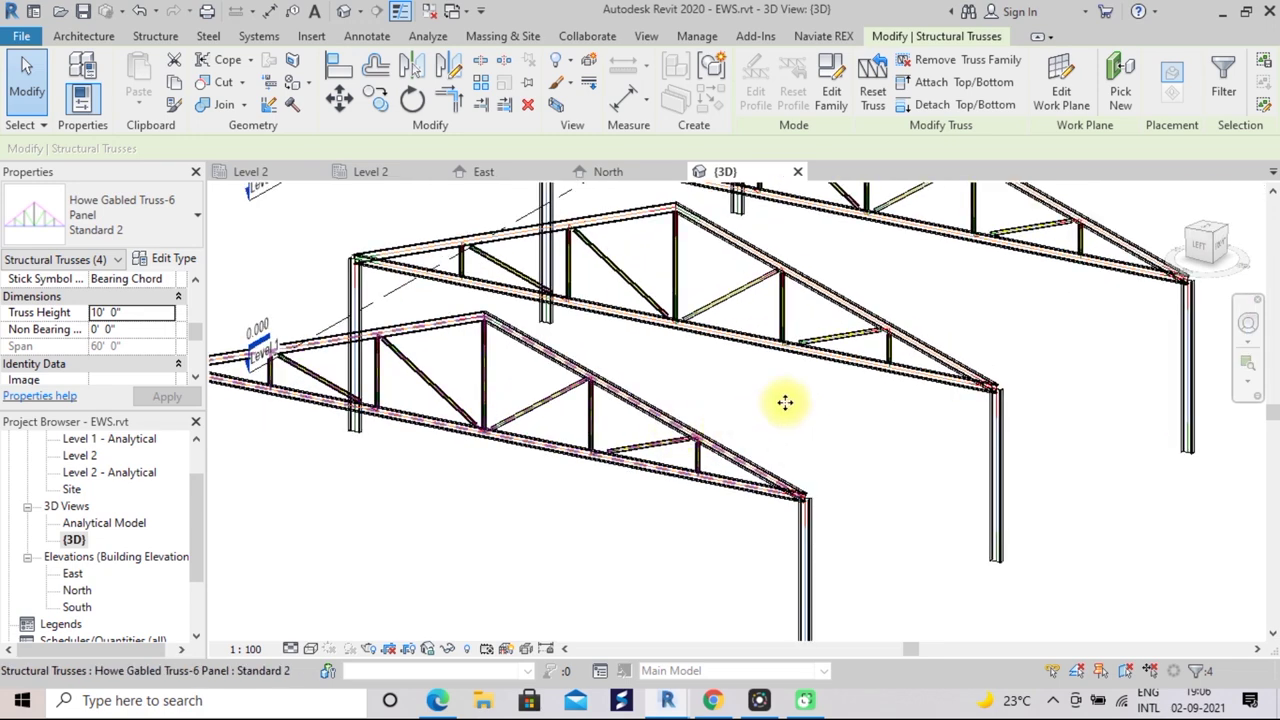
scroll(790, 420, up, 1)
scroll(785, 420, up, 1)
scroll(785, 420, down, 1)
scroll(786, 420, down, 1)
scroll(786, 420, down, 2)
scroll(786, 420, down, 1)
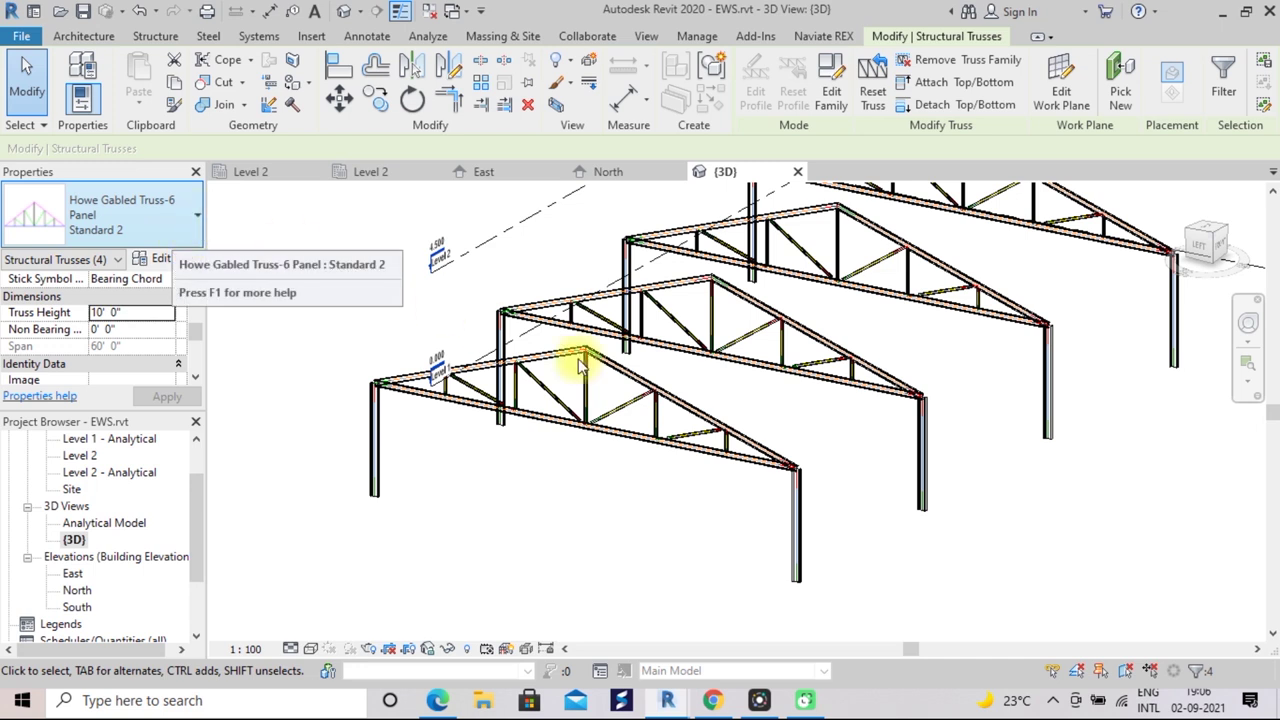
click(745, 362)
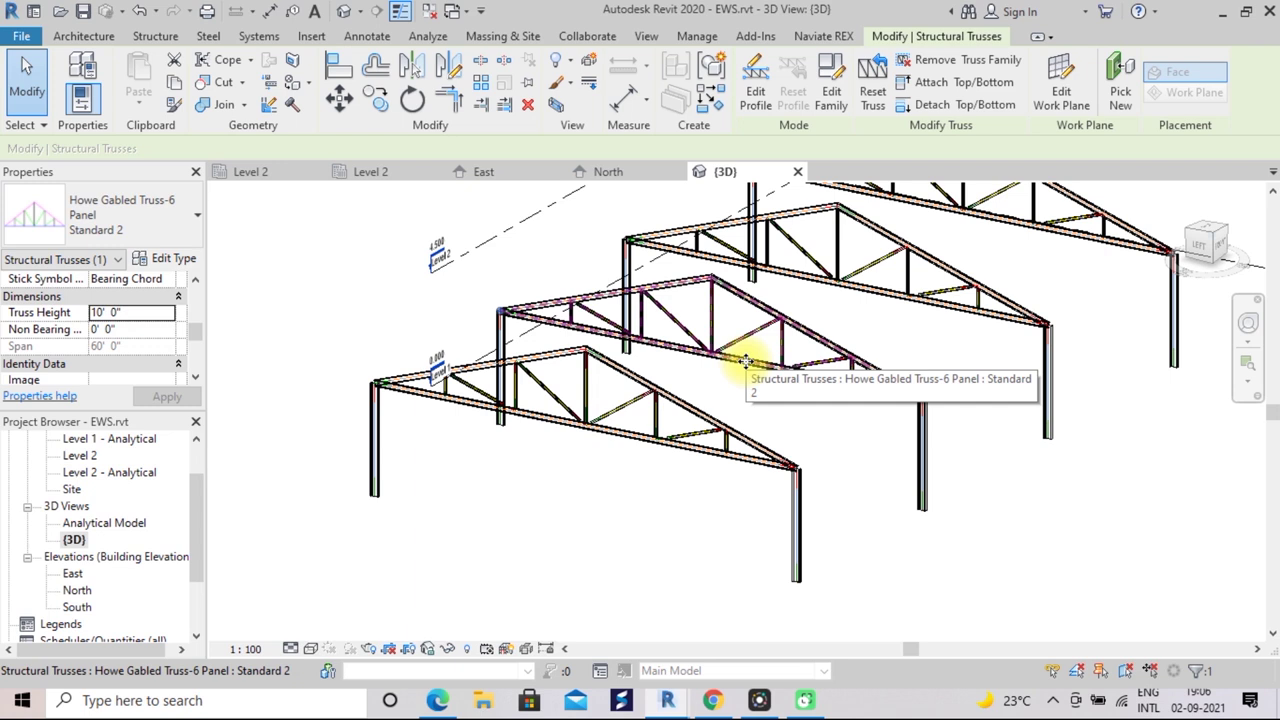
key(s)
key(a)
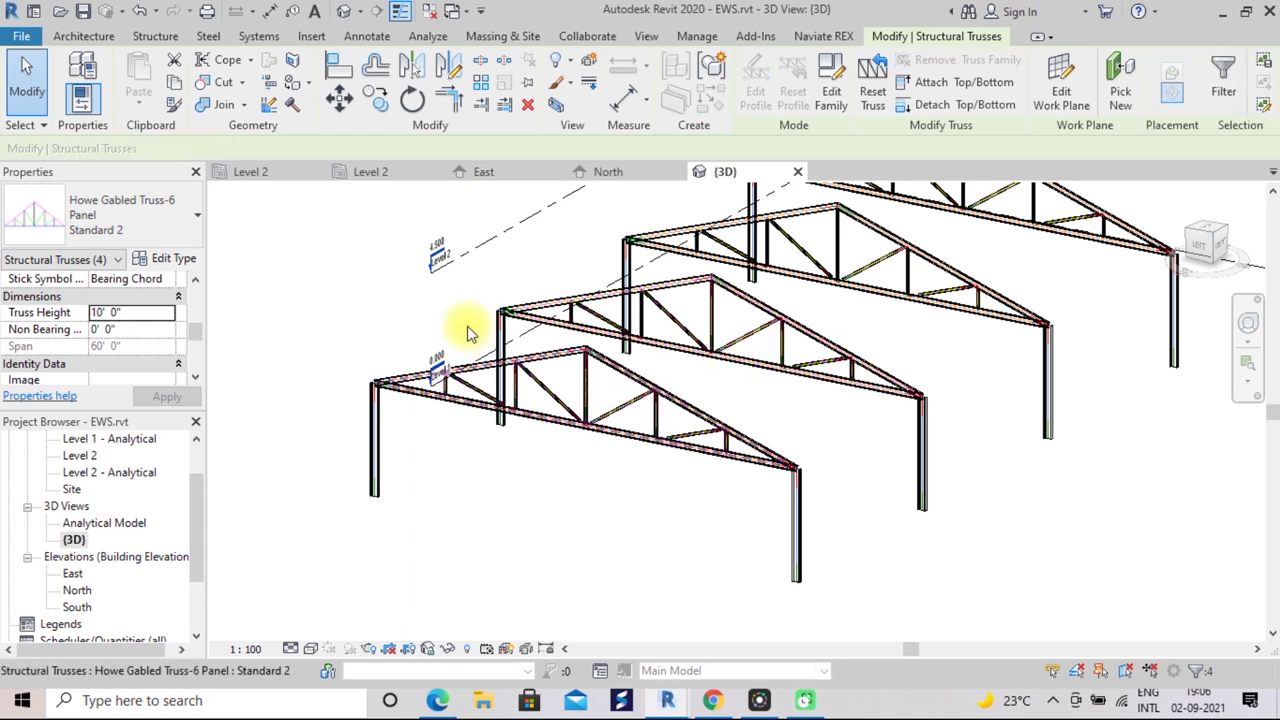
click(195, 219)
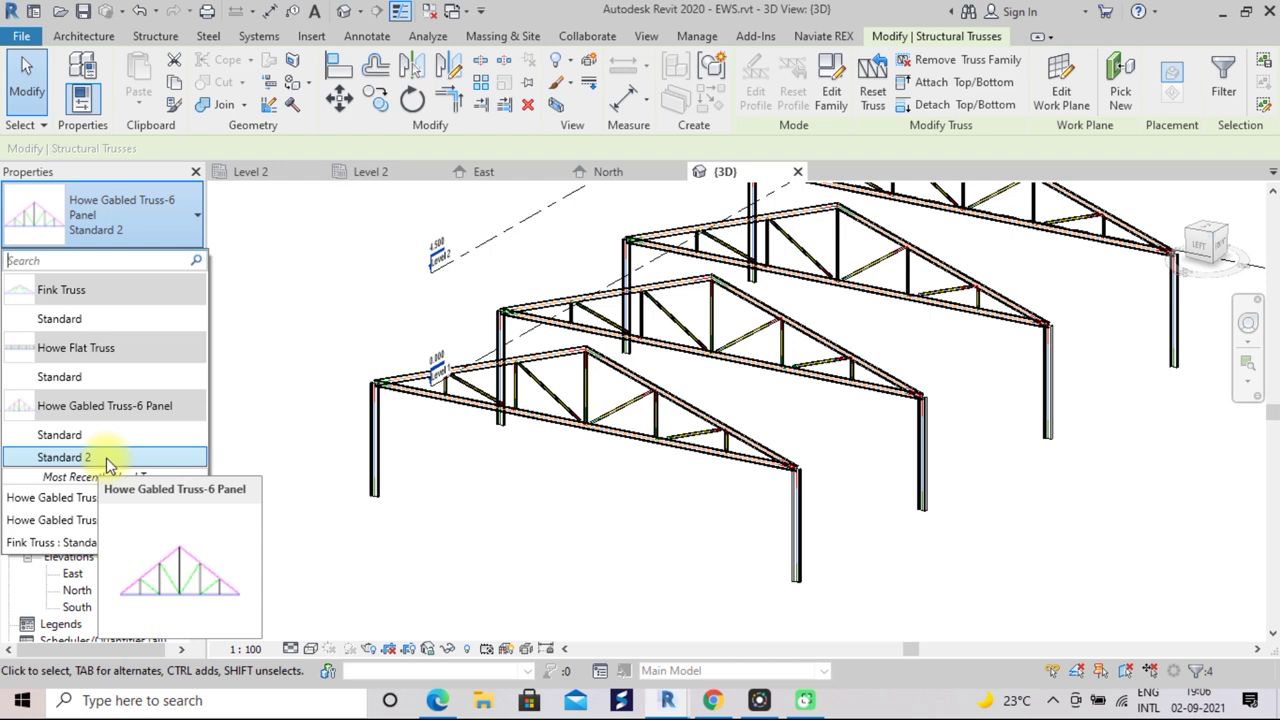
click(295, 425)
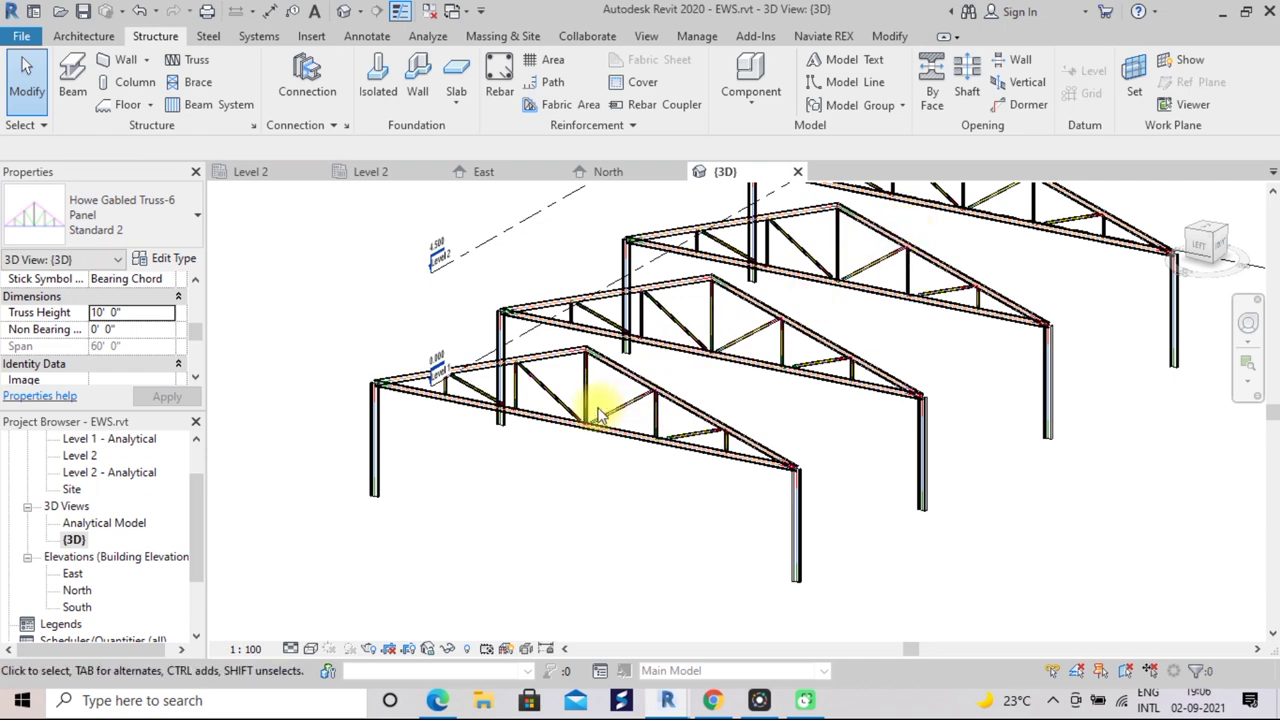
scroll(966, 450, up, 2)
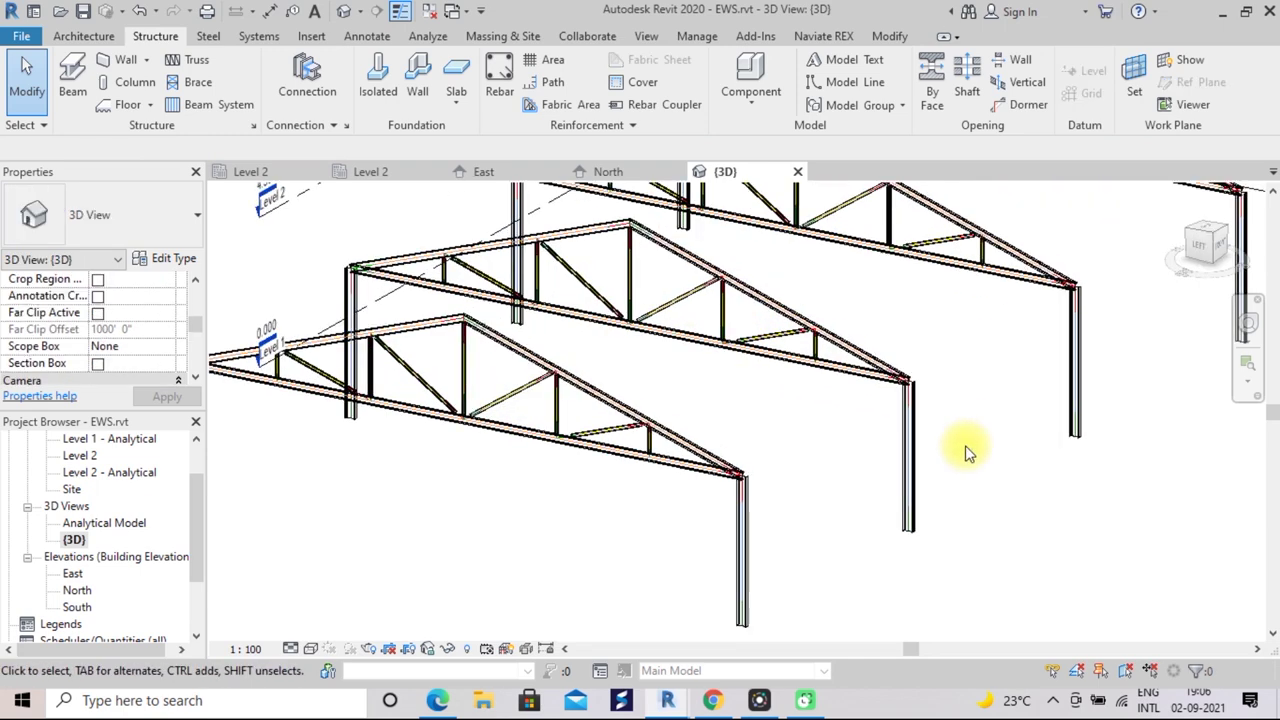
scroll(966, 449, up, 2)
mouse_move(966, 449)
middle_down()
mouse_move(971, 409)
mouse_move(1023, 407)
mouse_move(909, 471)
middle_up()
scroll(1022, 404, down, 2)
scroll(1033, 420, down, 2)
scroll(909, 471, up, 2)
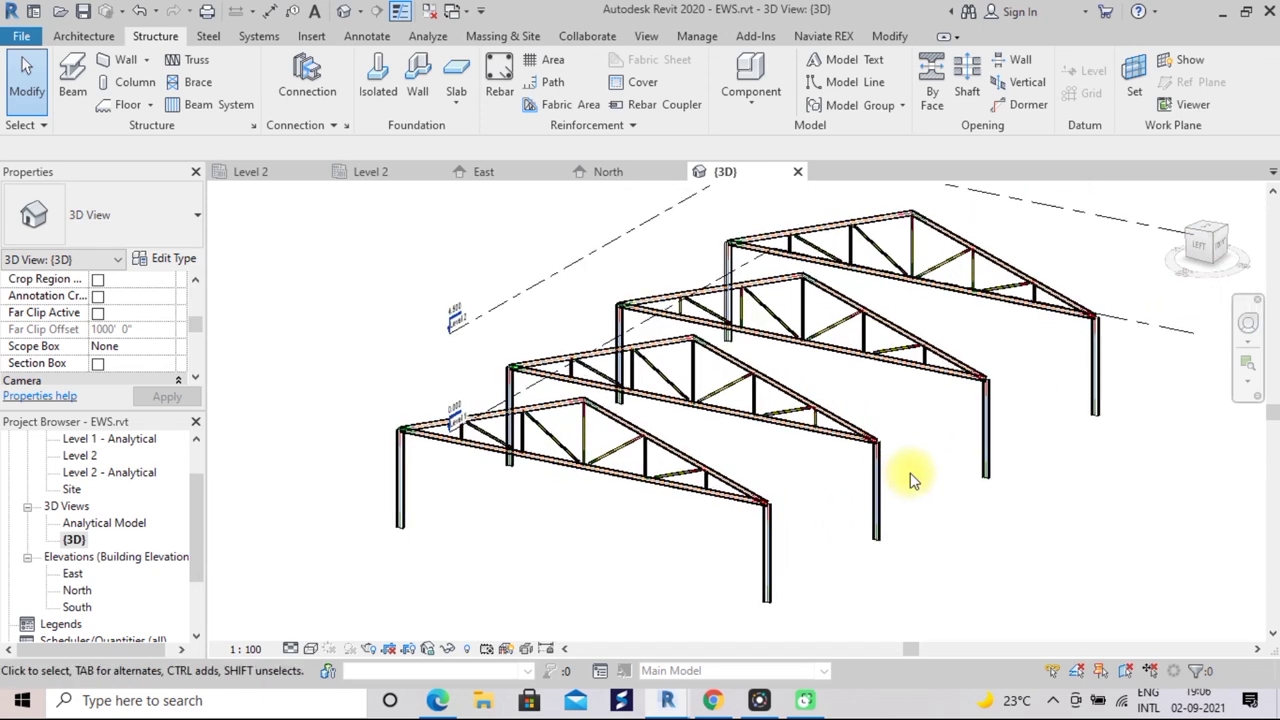
scroll(910, 480, up, 1)
click(1176, 672)
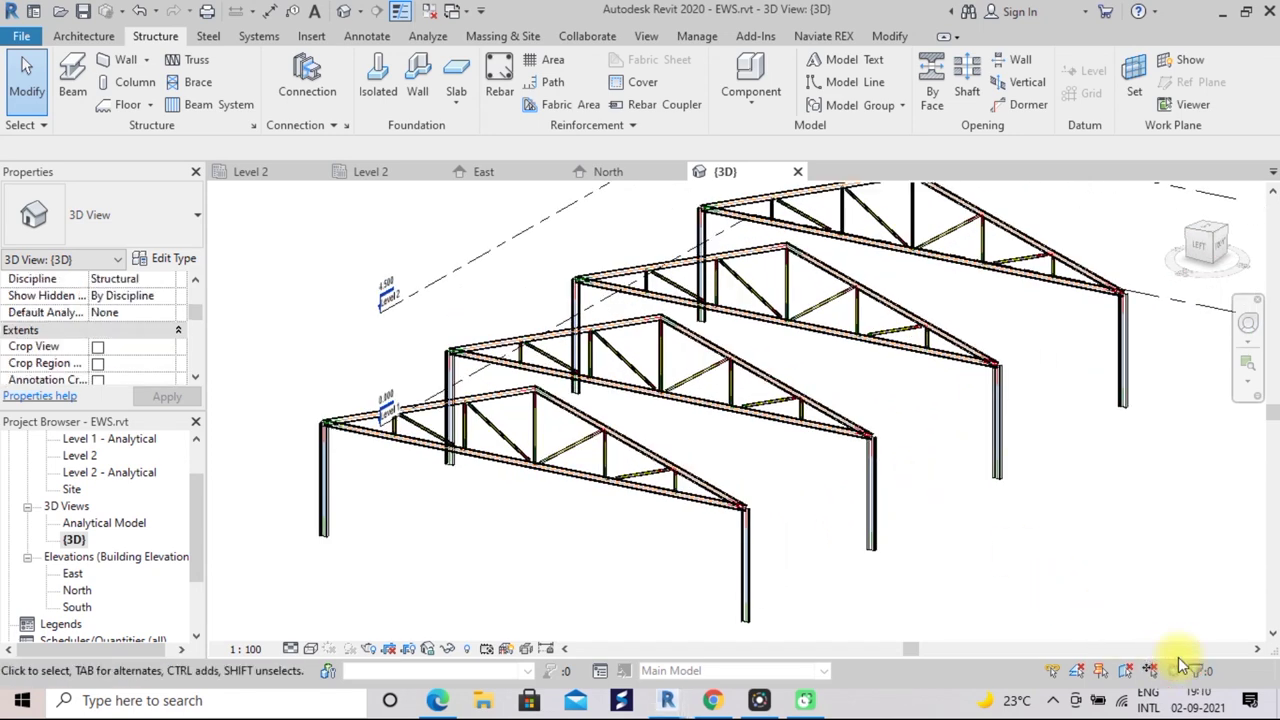
scroll(735, 487, up, 1)
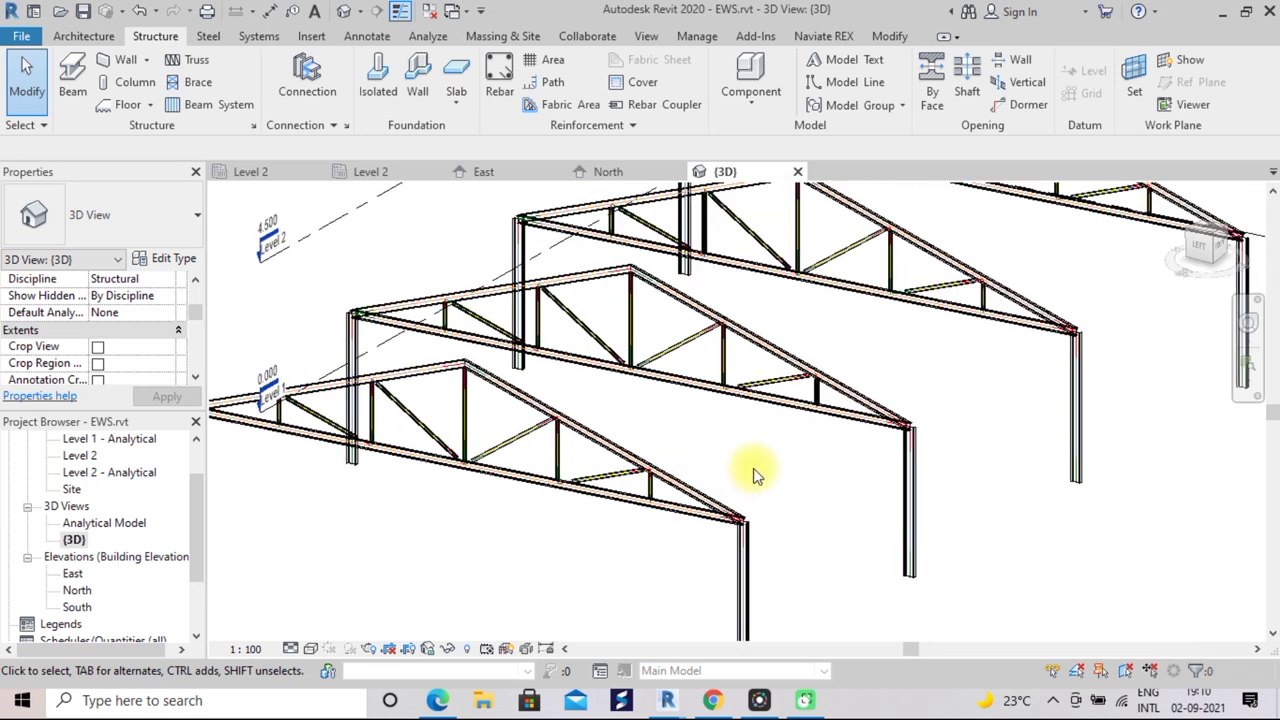
scroll(754, 470, up, 1)
scroll(815, 456, down, 3)
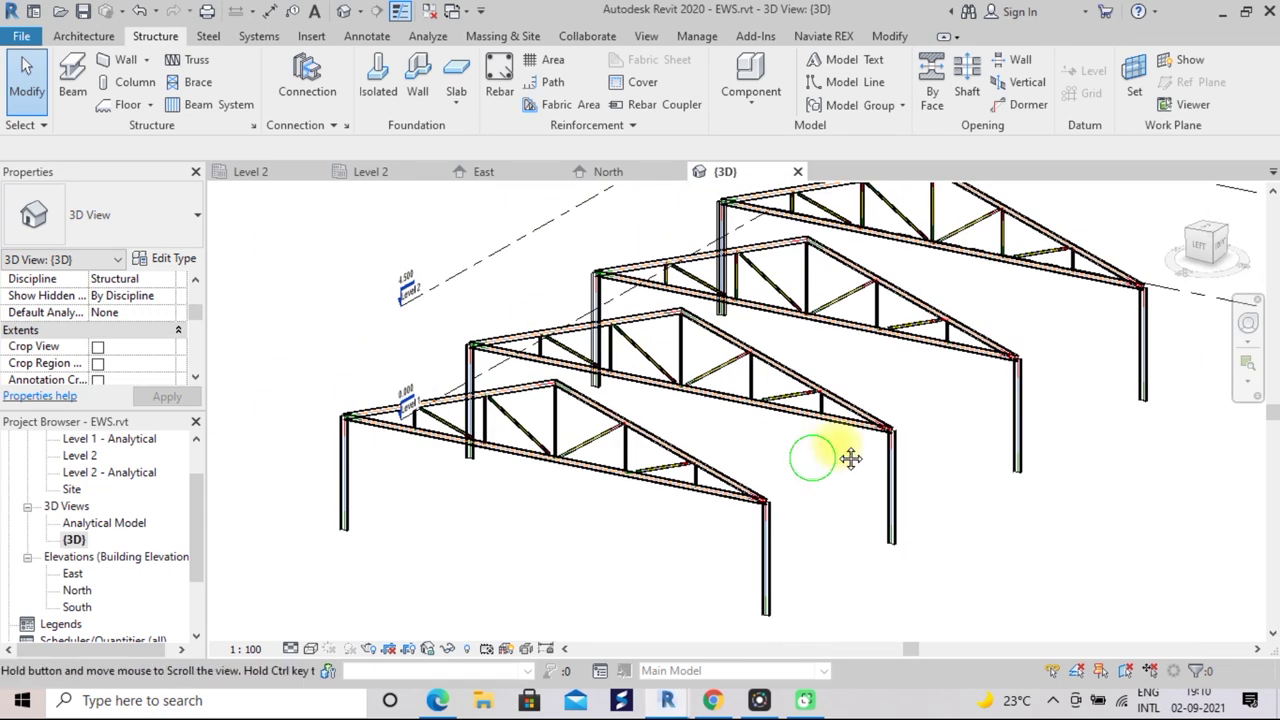
scroll(880, 435, up, 1)
scroll(940, 414, up, 1)
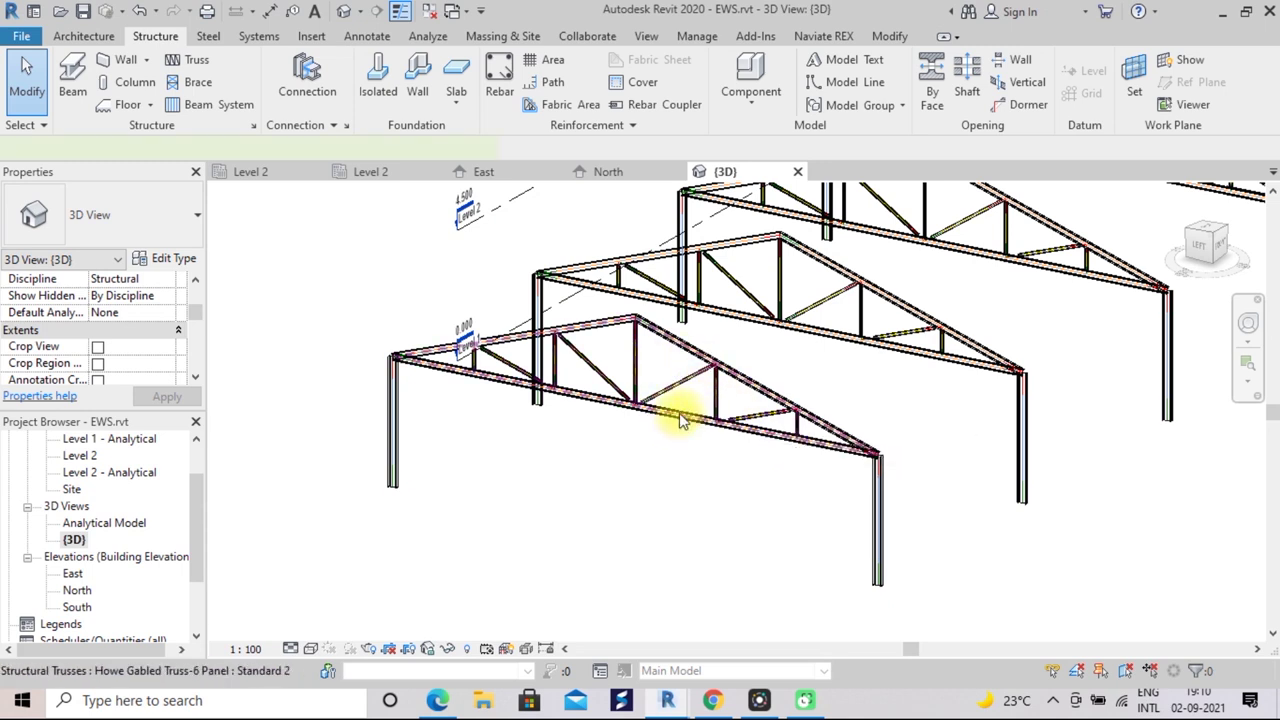
click(680, 420)
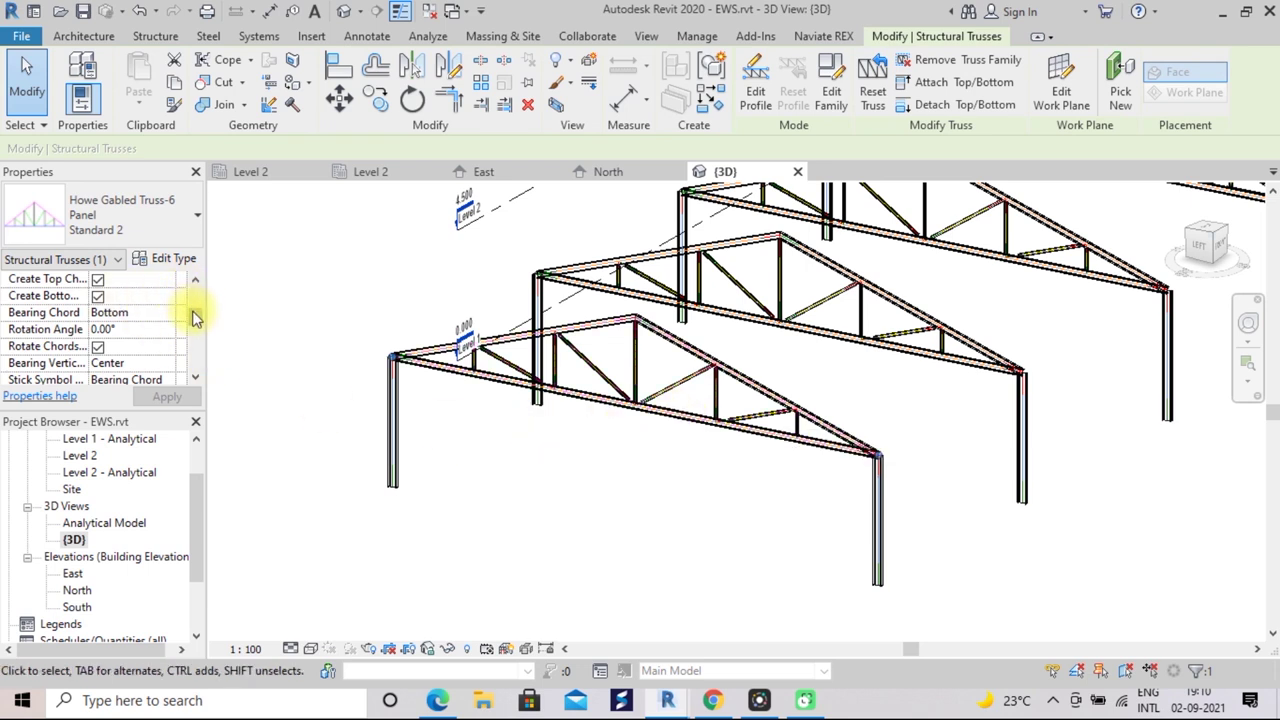
mouse_move(195, 318)
mouse_down()
mouse_move(193, 334)
mouse_move(195, 323)
mouse_up()
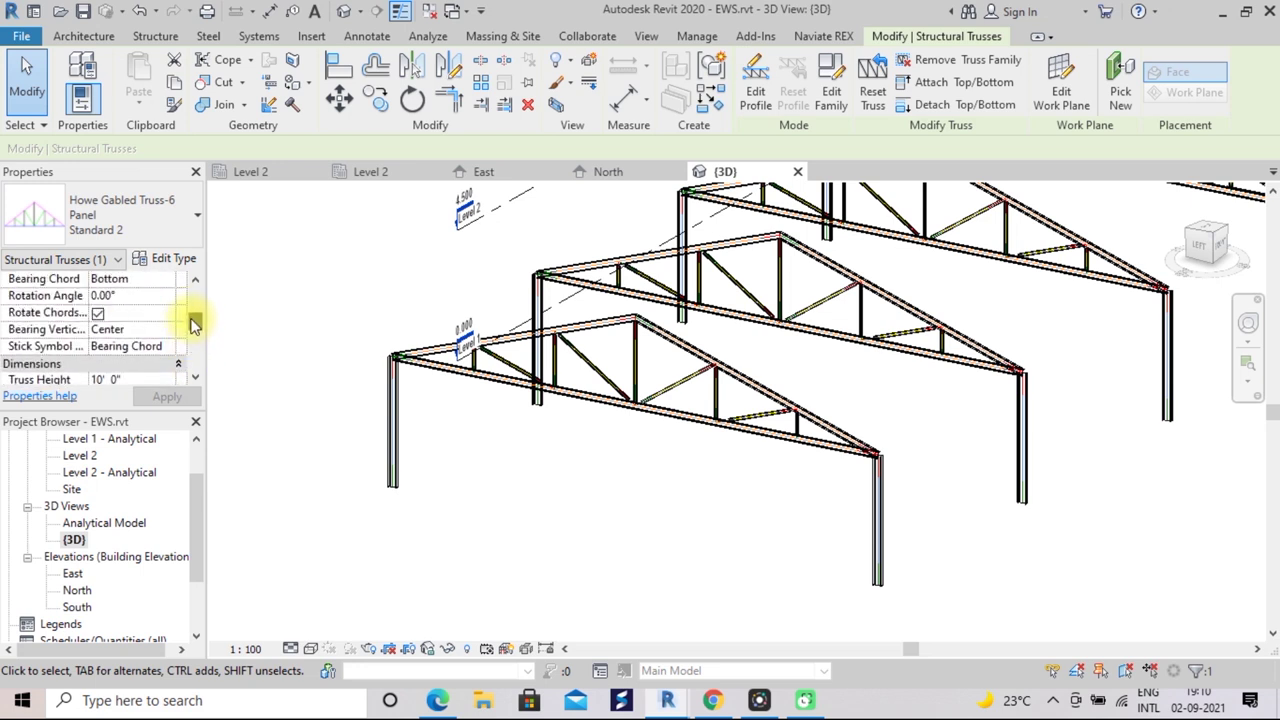
click(103, 296)
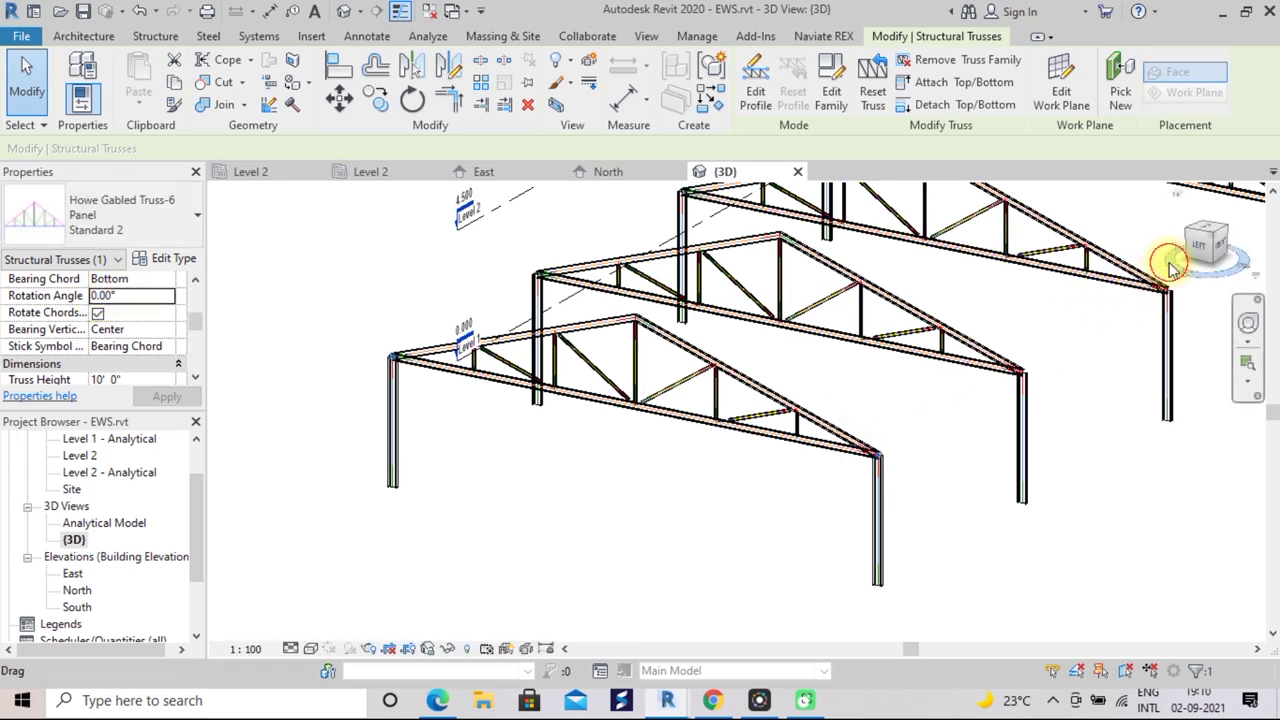
mouse_move(1165, 265)
mouse_down()
mouse_move(280, 325)
mouse_move(340, 313)
mouse_up()
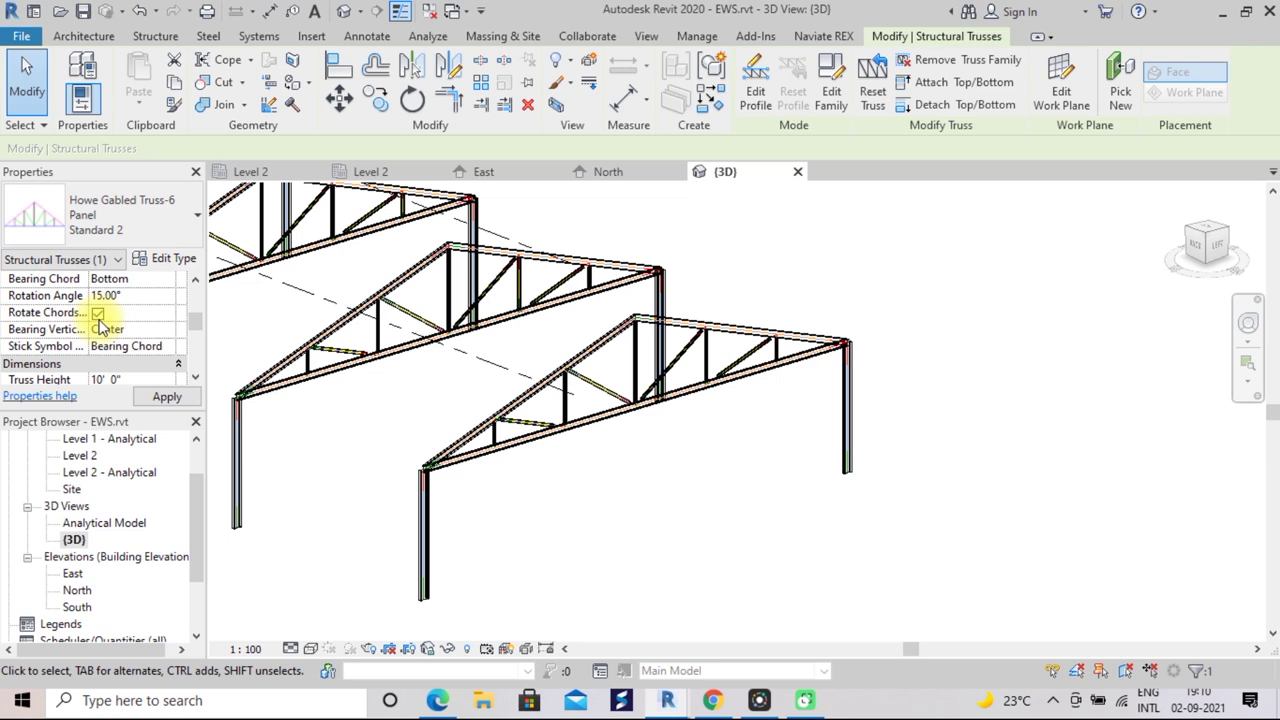
click(160, 399)
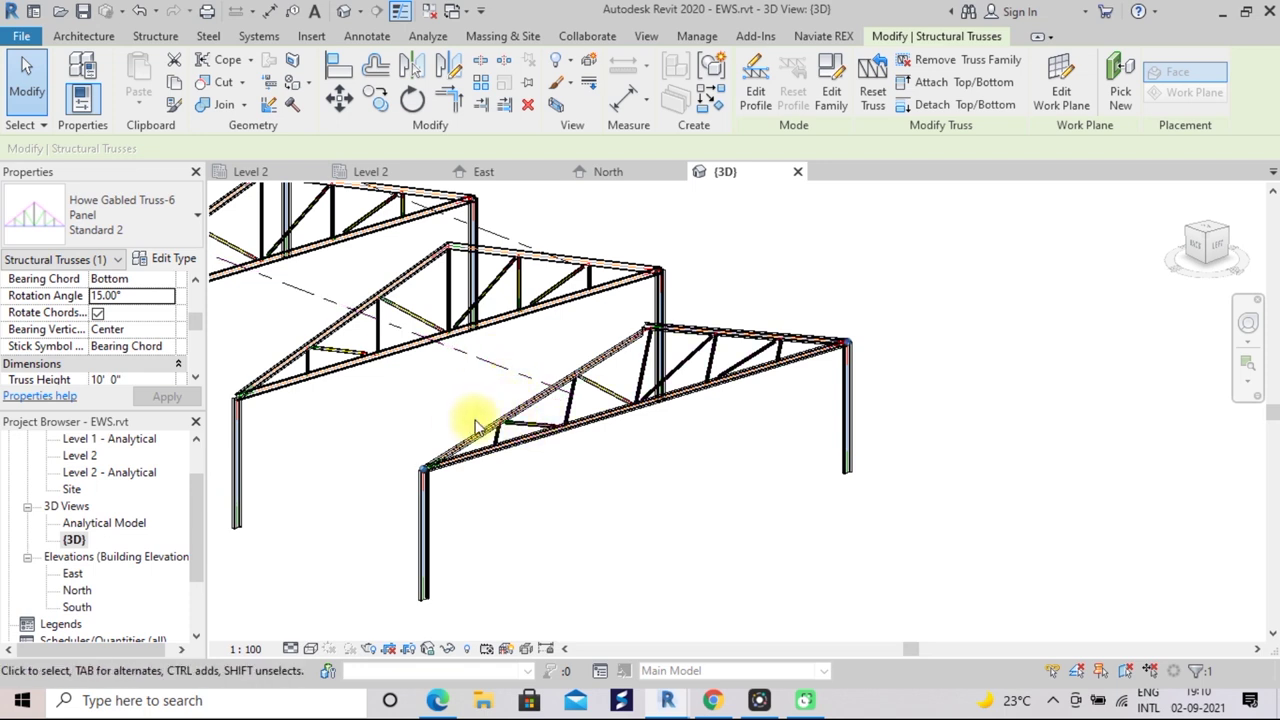
click(635, 416)
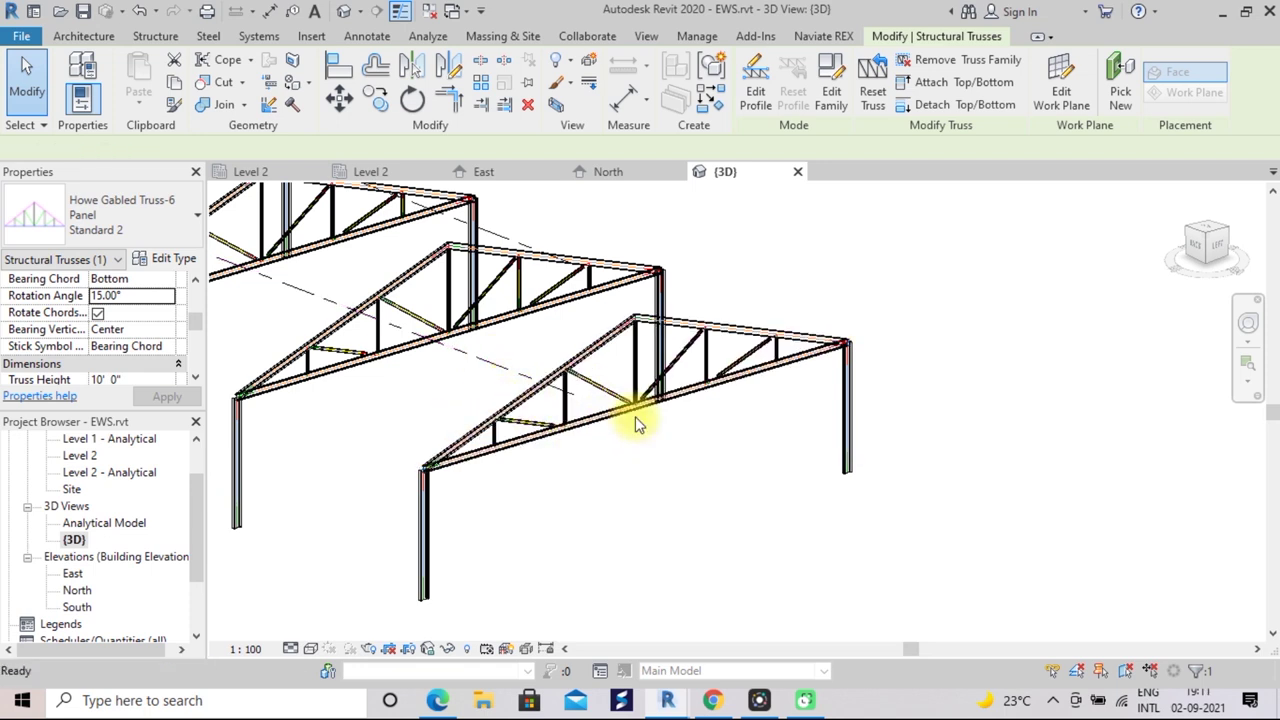
click(572, 428)
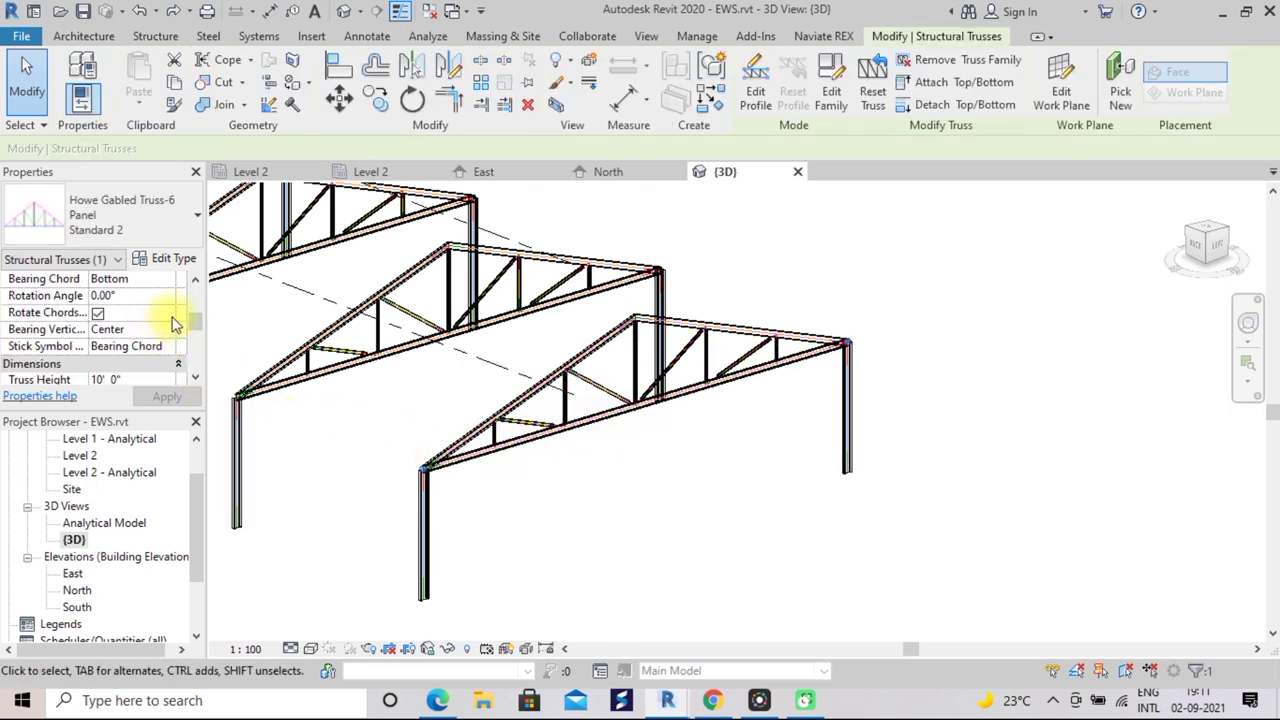
click(195, 281)
click(195, 281)
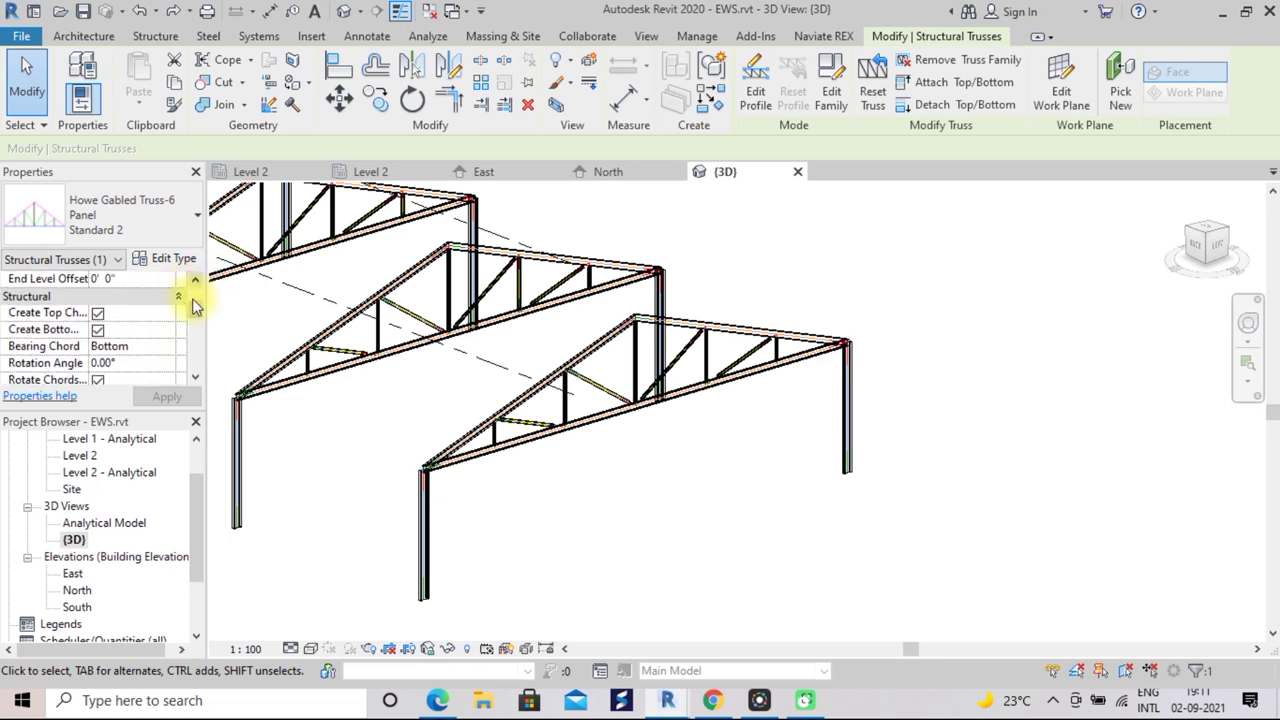
click(126, 346)
scroll(698, 435, down, 2)
mouse_move(698, 435)
middle_down()
mouse_move(729, 451)
mouse_move(788, 430)
middle_up()
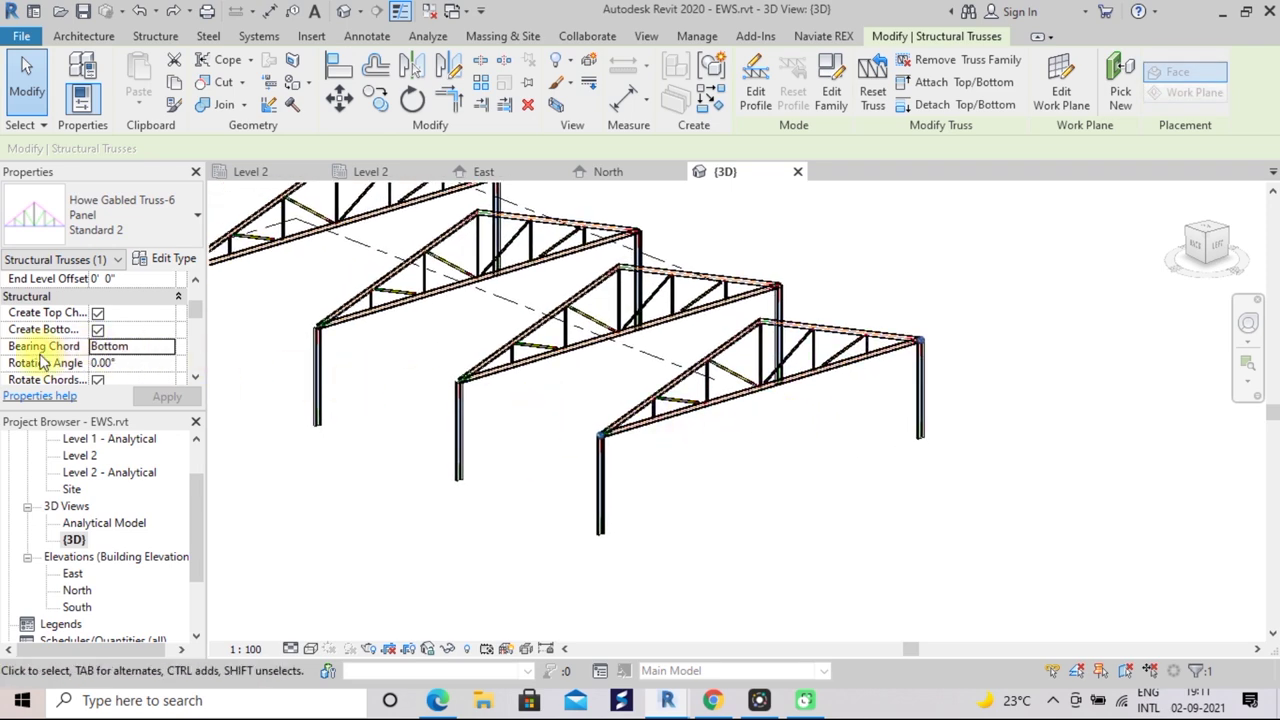
click(142, 350)
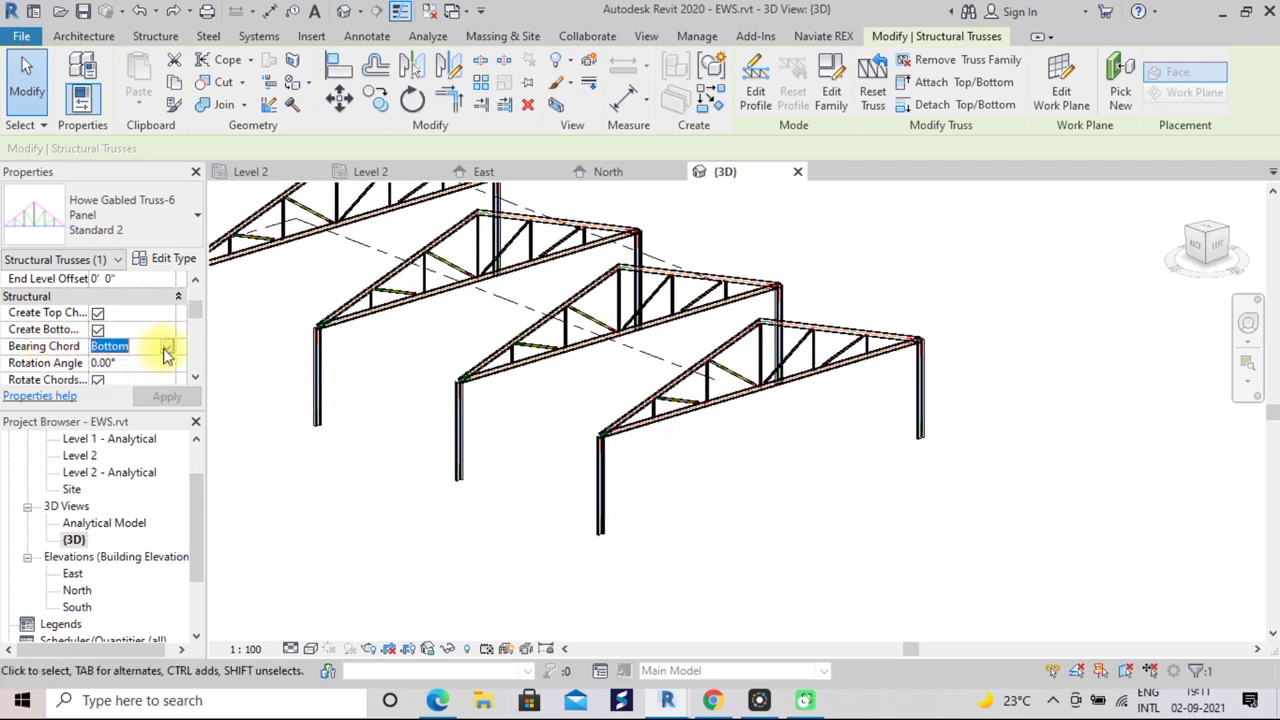
click(167, 347)
click(130, 363)
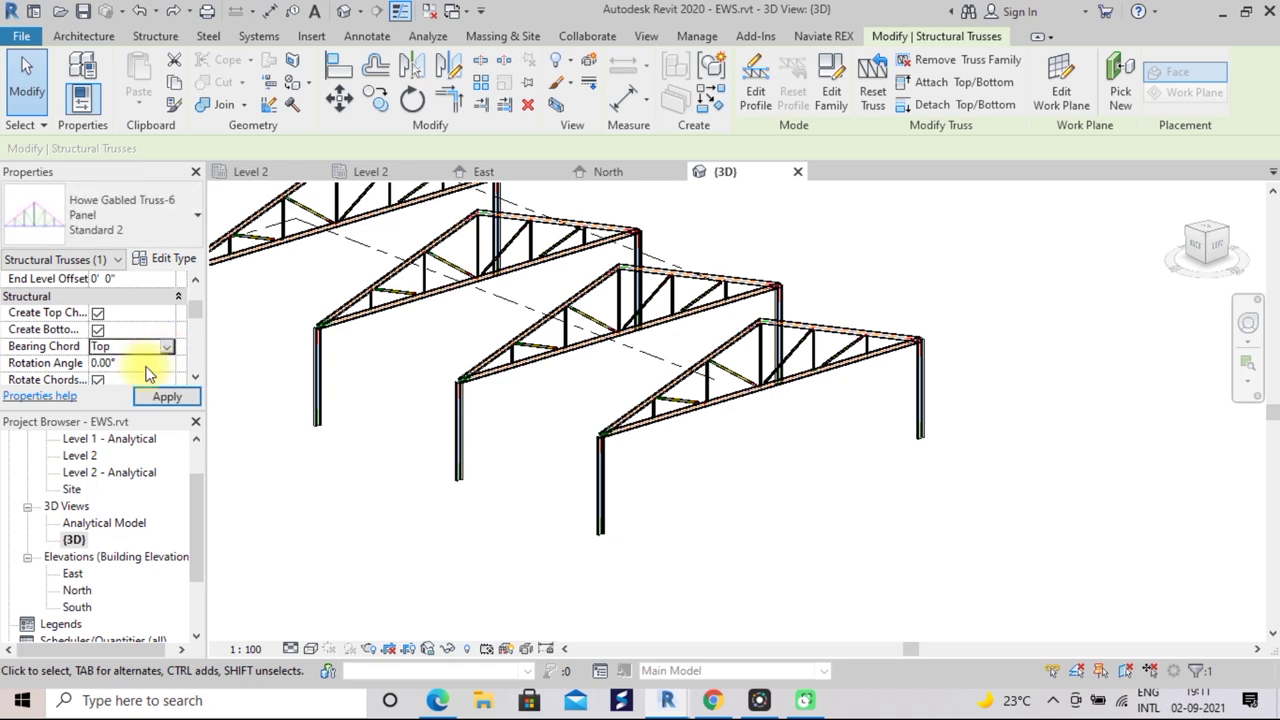
click(165, 398)
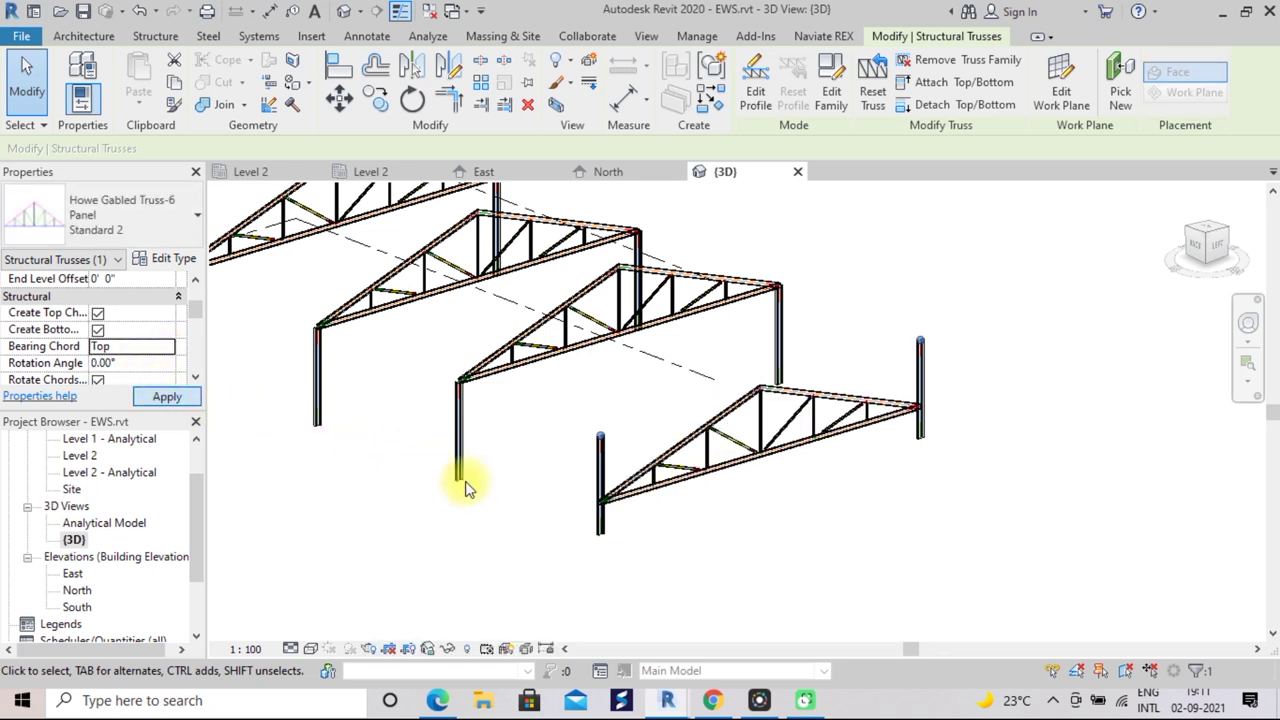
click(763, 492)
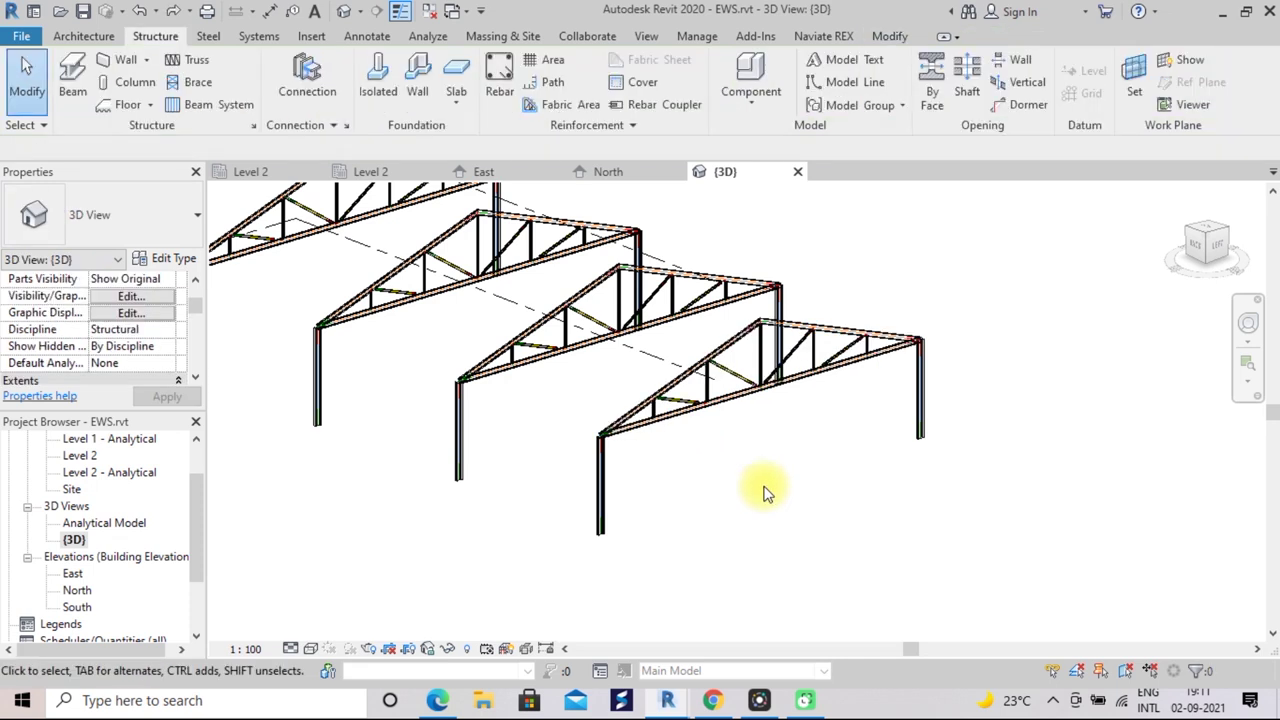
click(675, 393)
drag(193, 318, 193, 300)
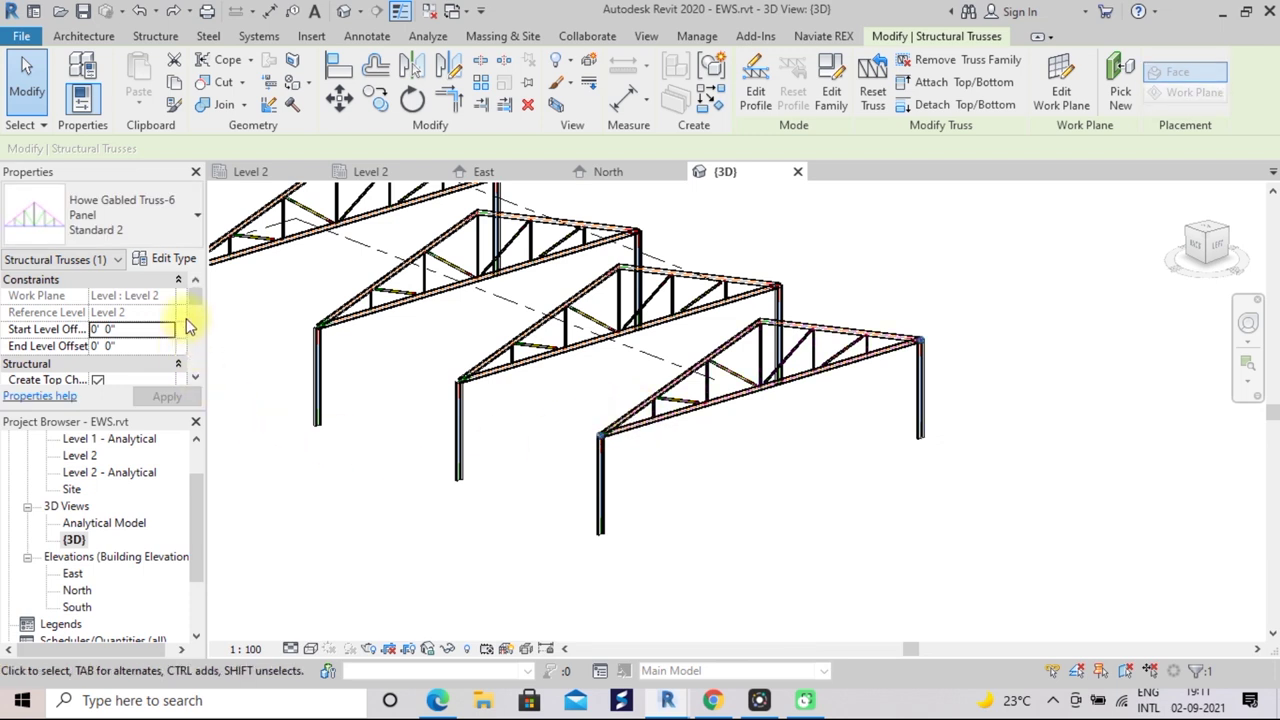
drag(196, 300, 196, 309)
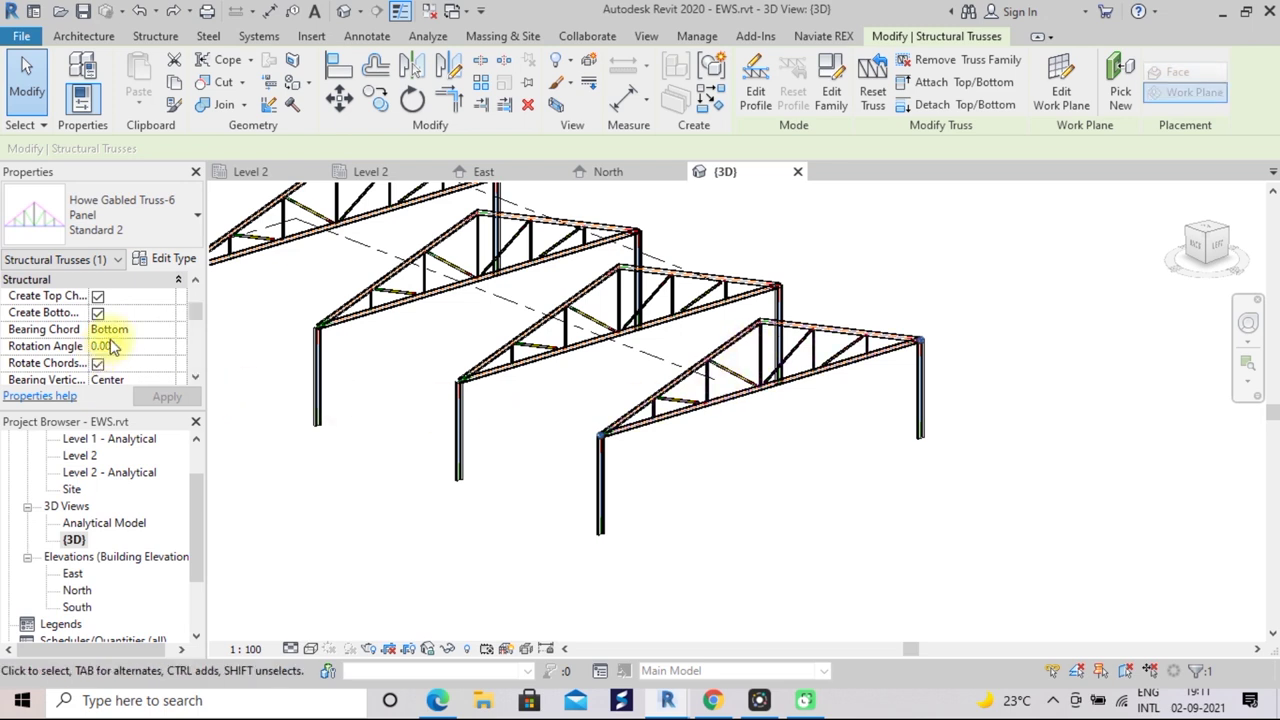
click(97, 298)
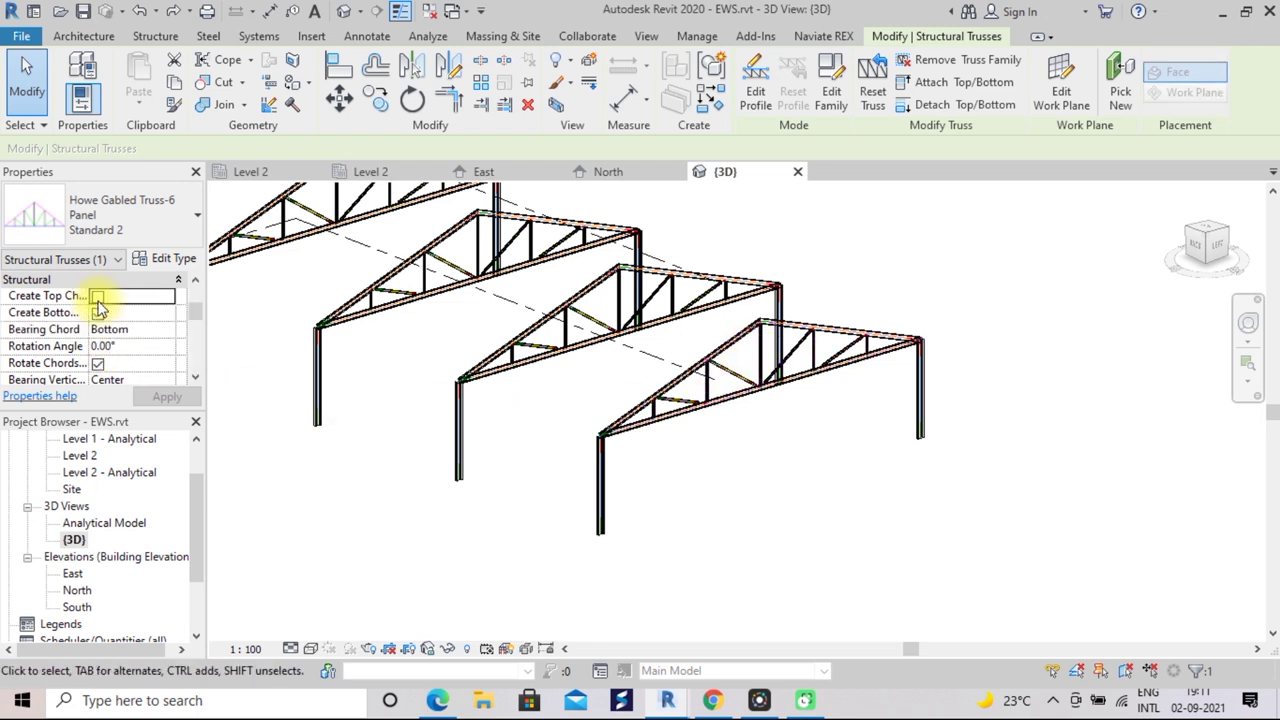
click(155, 398)
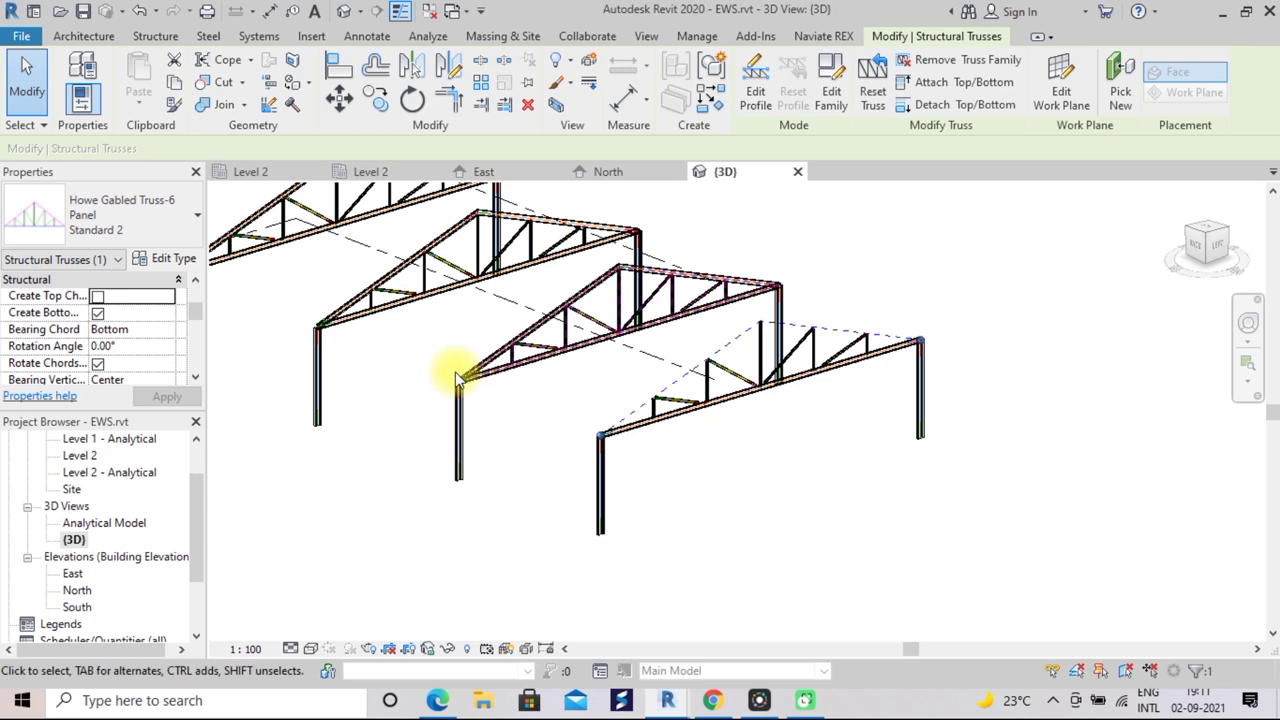
click(98, 298)
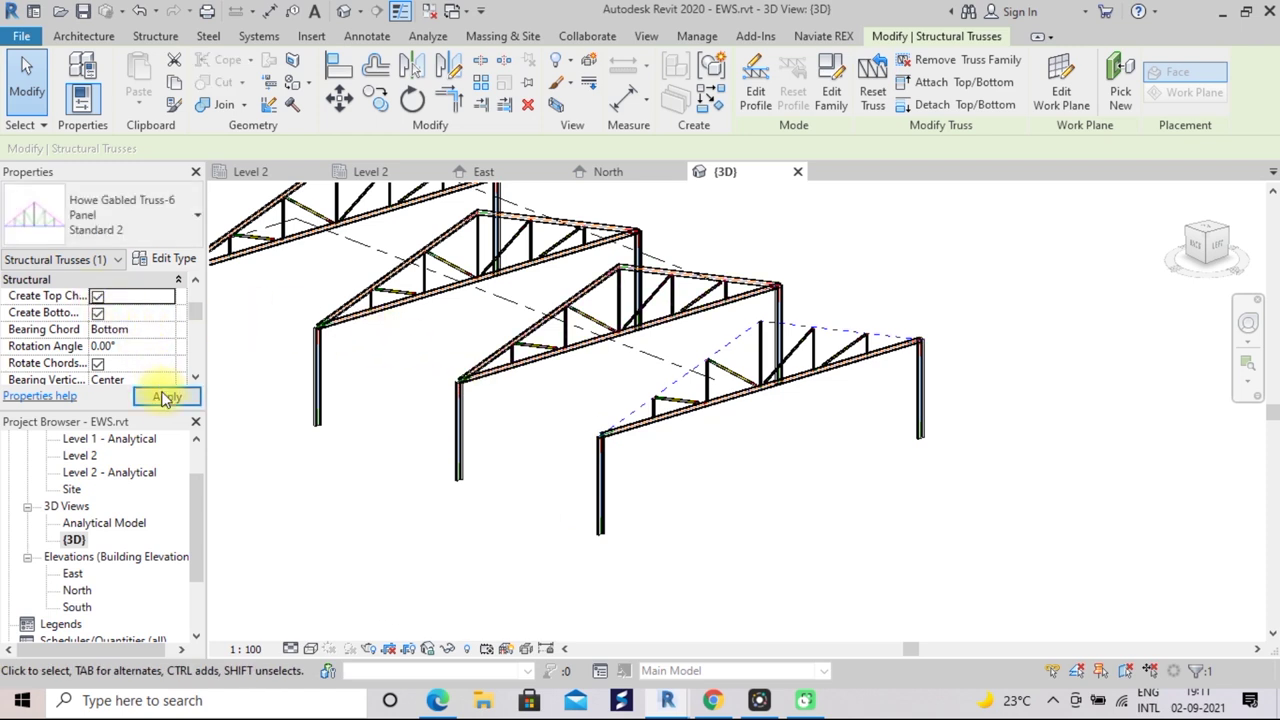
click(165, 398)
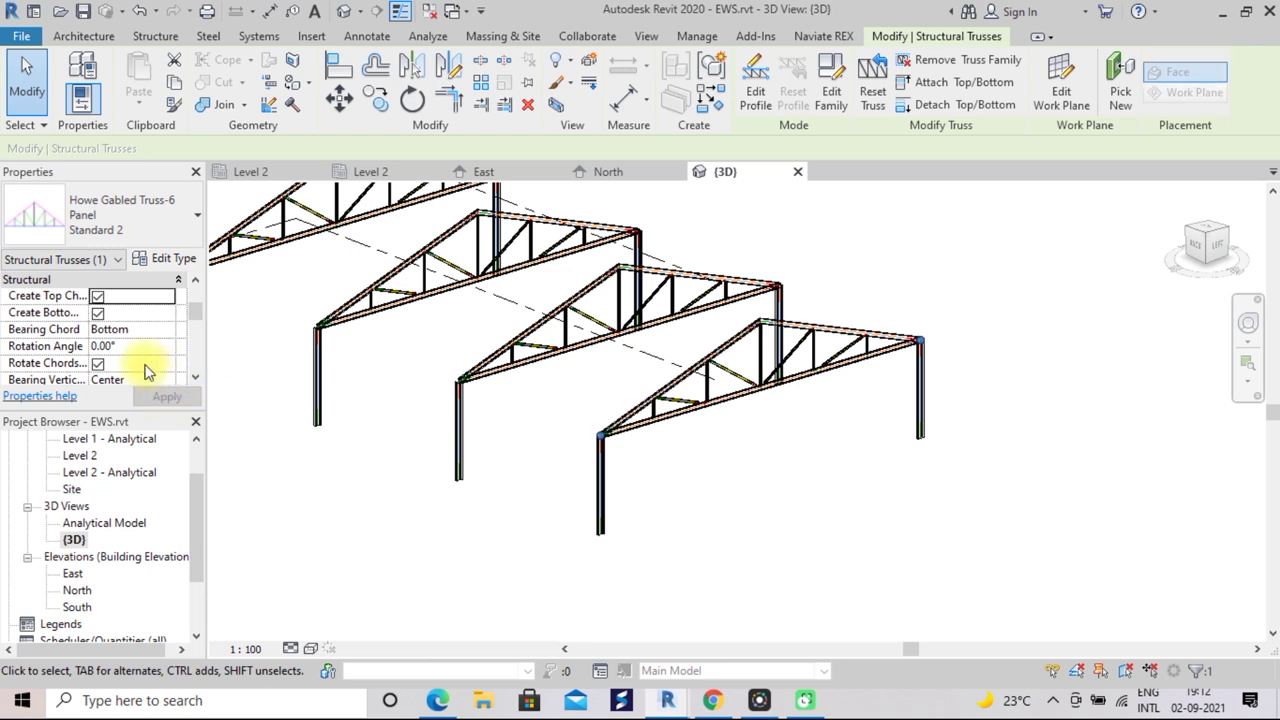
click(100, 314)
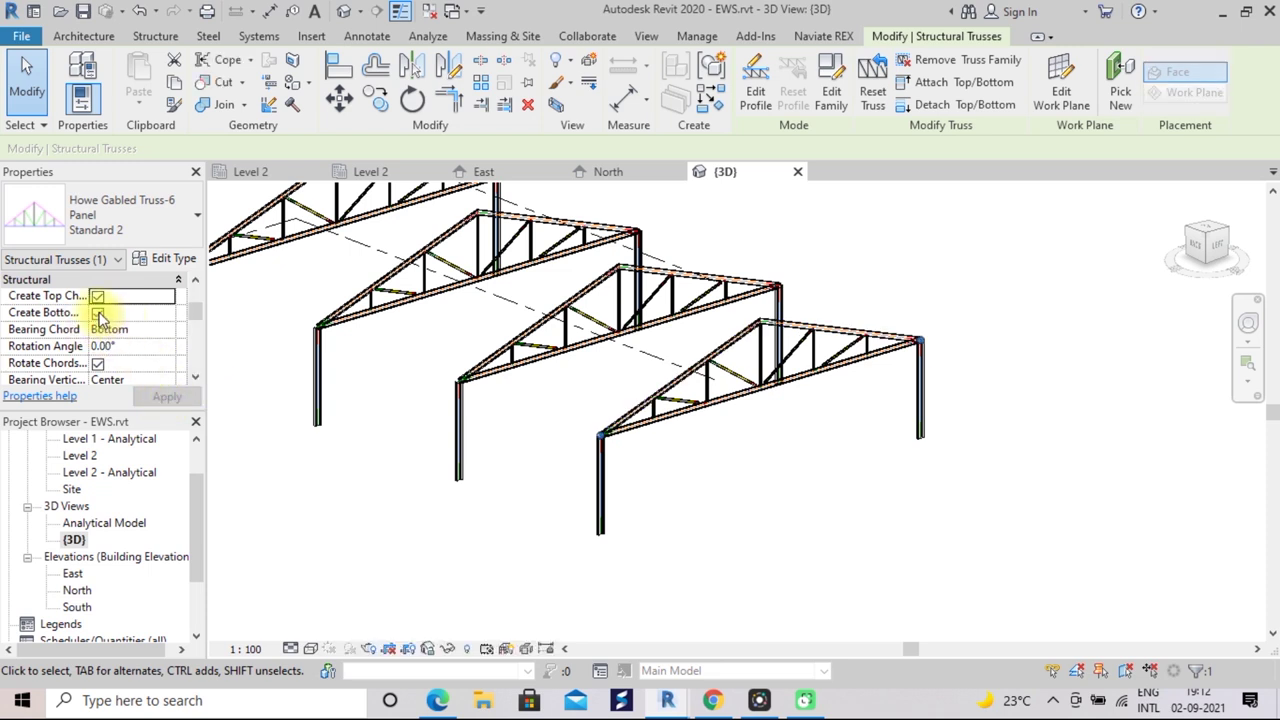
click(100, 314)
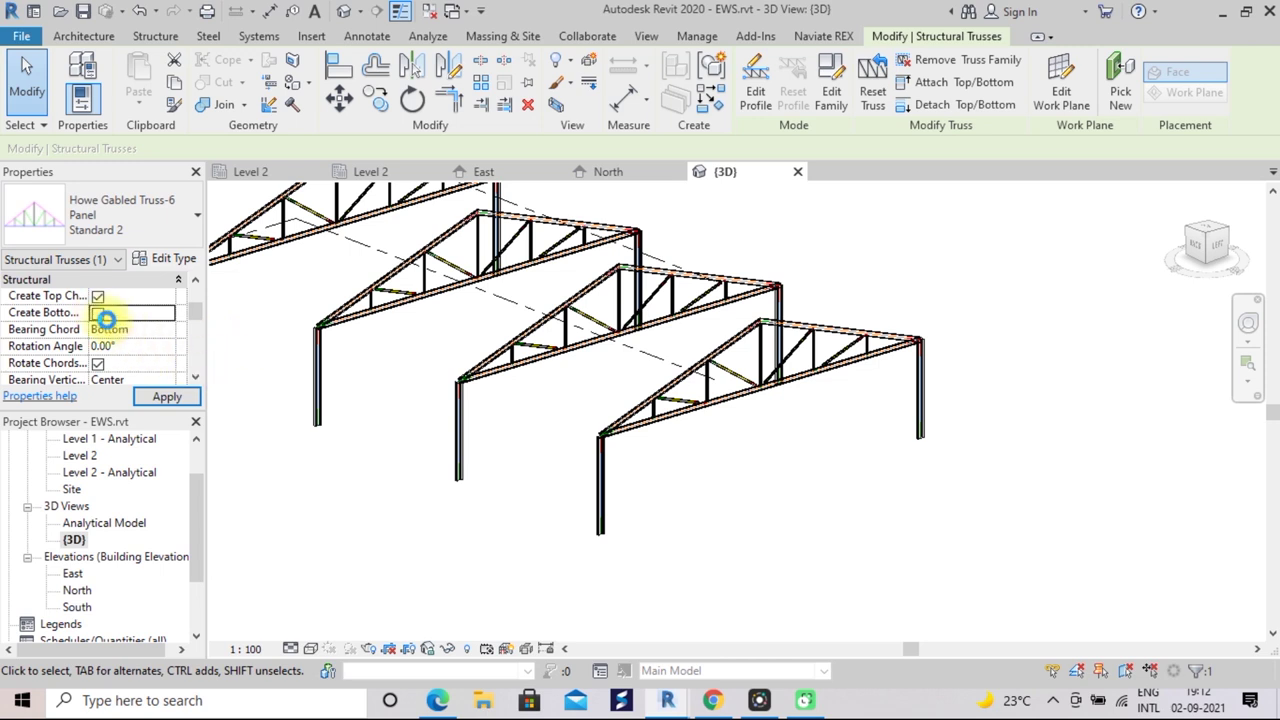
click(164, 397)
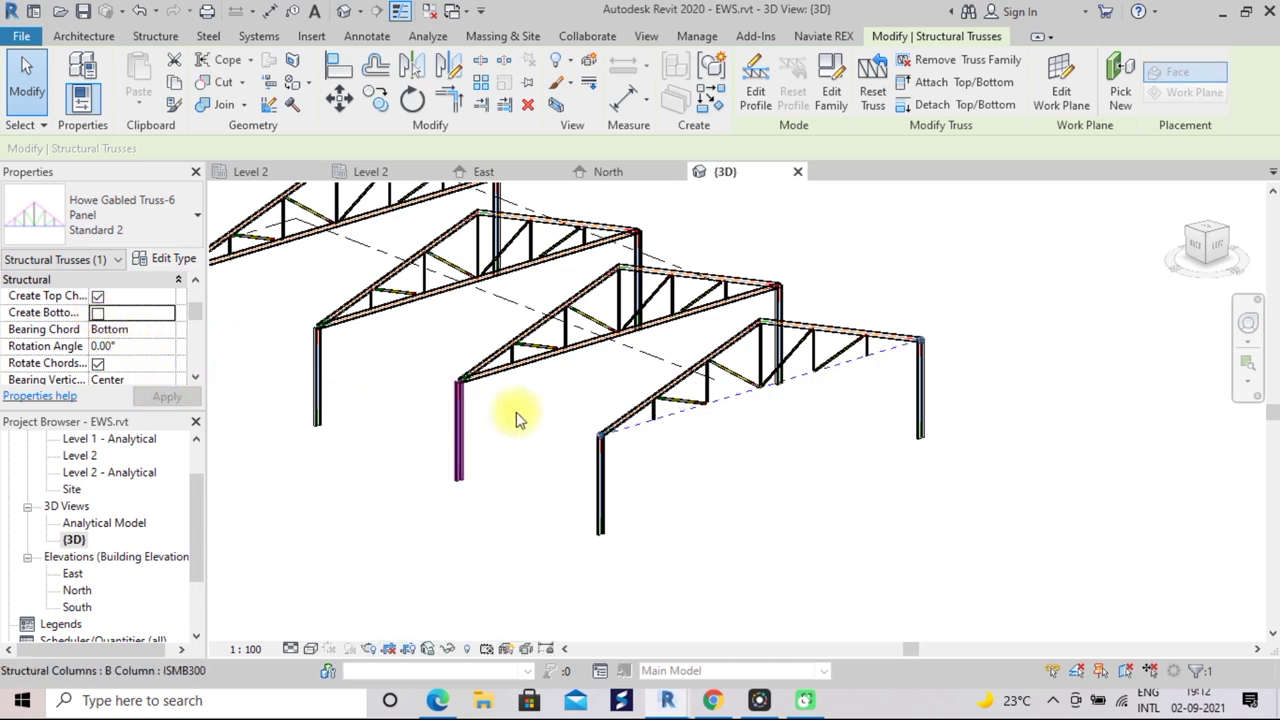
scroll(697, 423, up, 1)
scroll(699, 424, up, 2)
scroll(699, 424, down, 1)
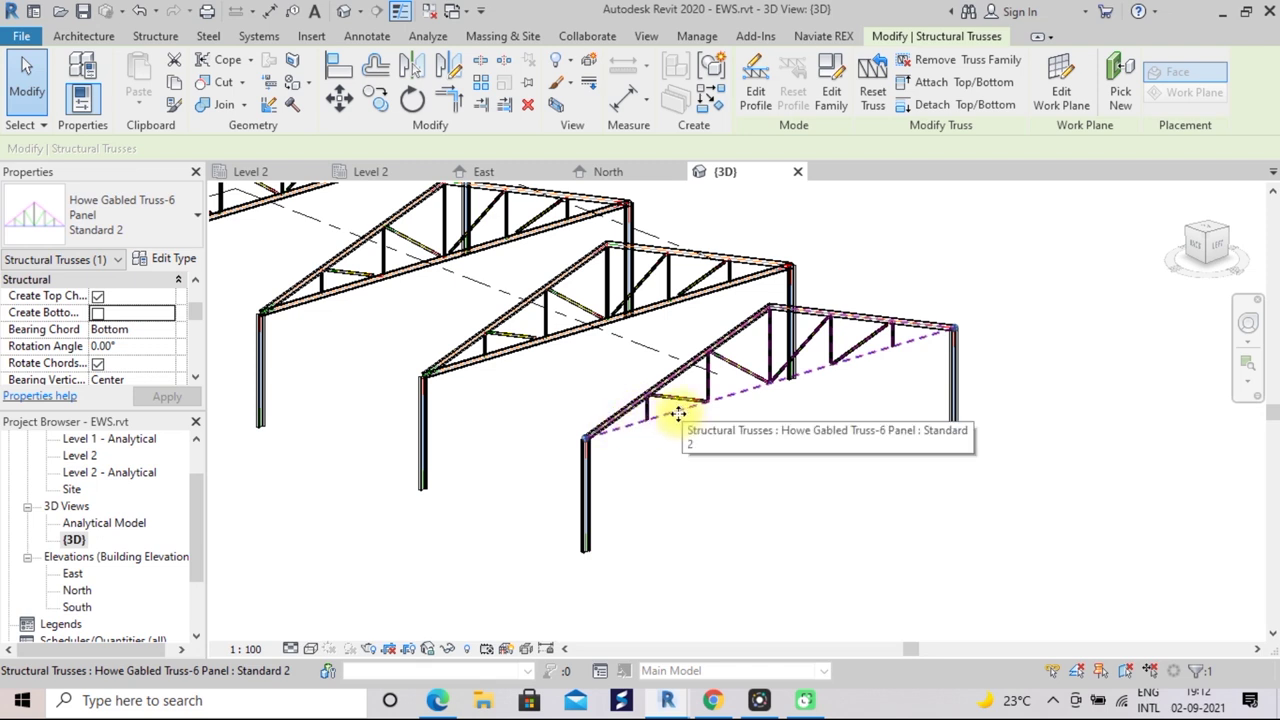
click(98, 313)
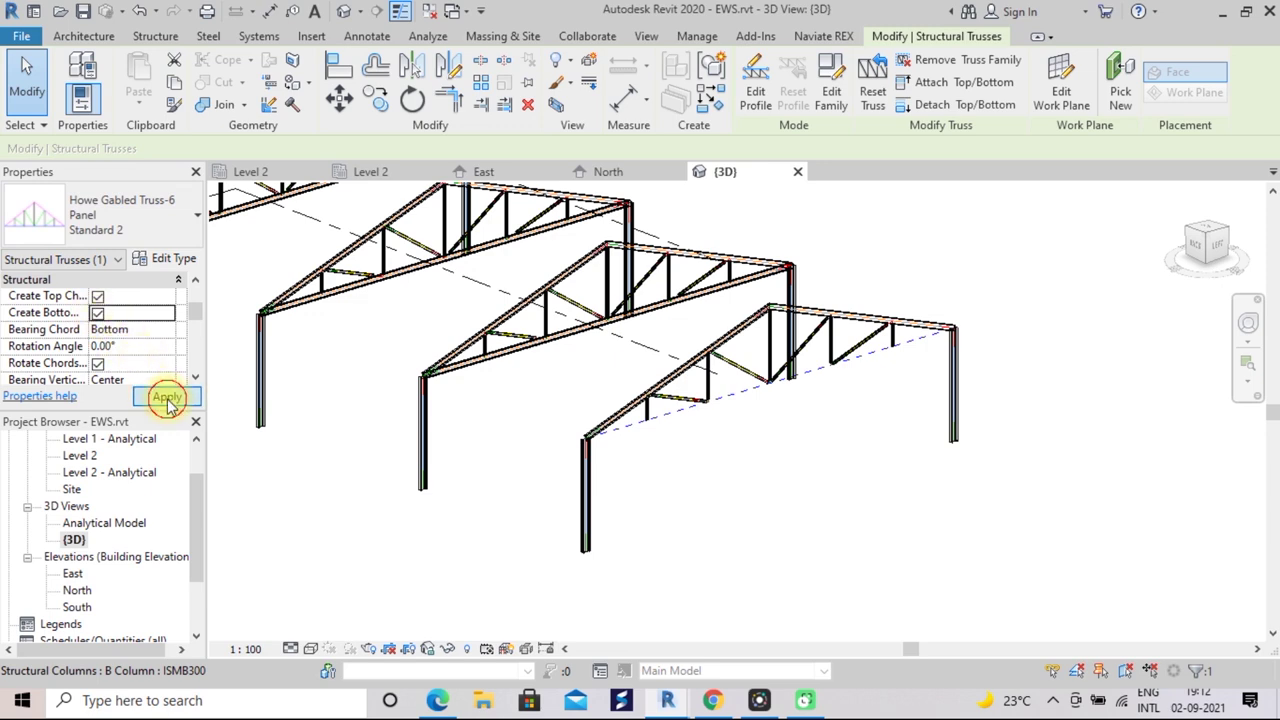
click(166, 399)
scroll(679, 440, down, 1)
scroll(679, 440, down, 2)
middle_drag(679, 436, 780, 491)
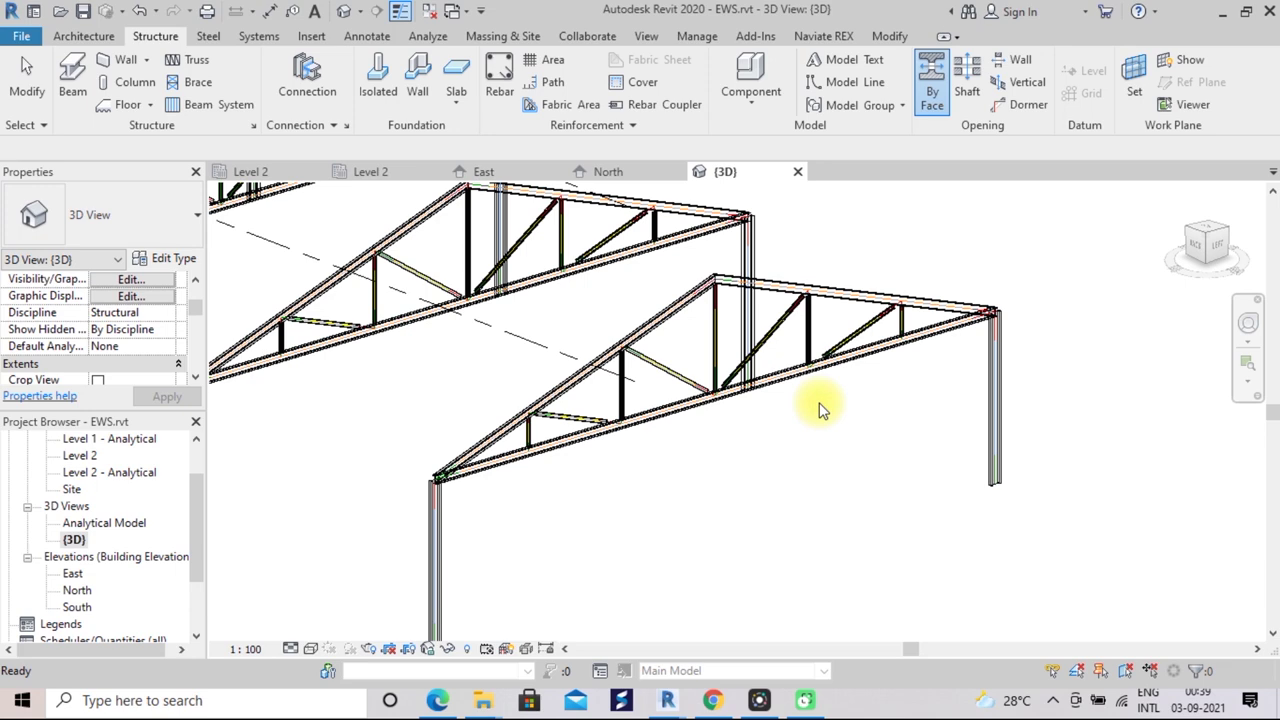
scroll(818, 404, down, 2)
scroll(820, 405, up, 1)
scroll(820, 405, up, 2)
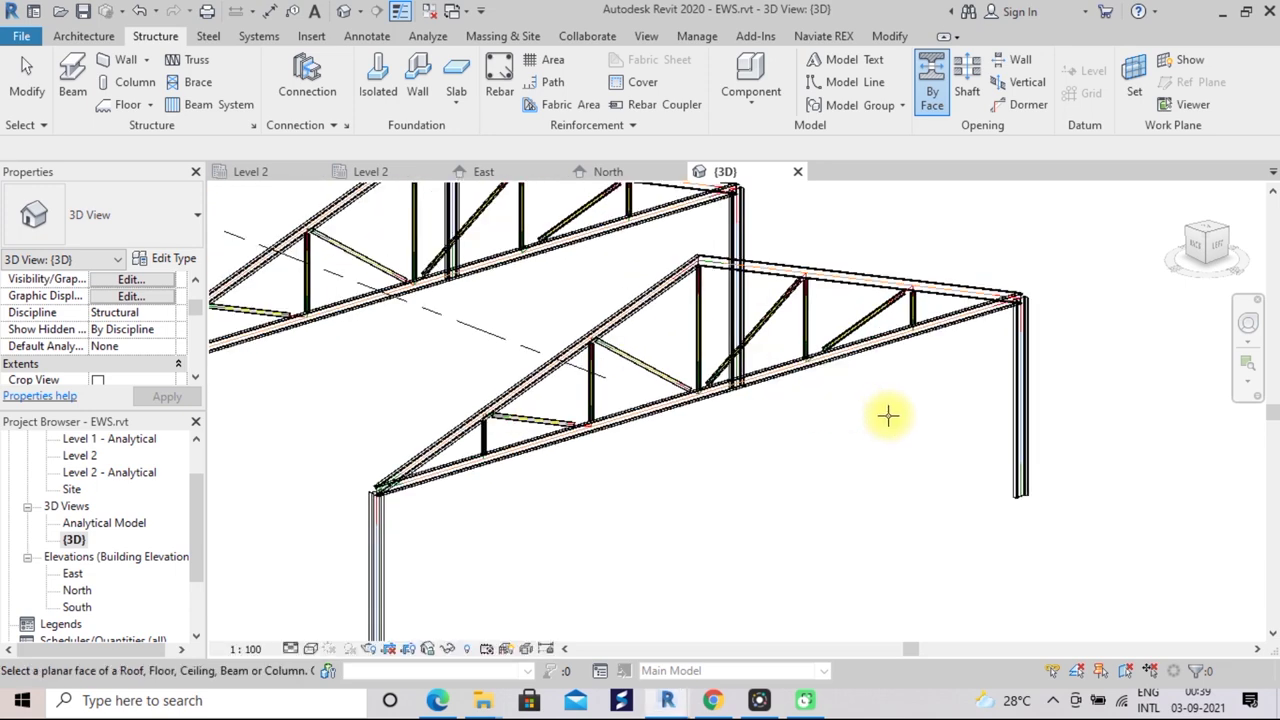
Recentre the trusses in 3D and cancel the Opening By Face command
scroll(864, 405, down, 1)
middle_drag(849, 405, 893, 425)
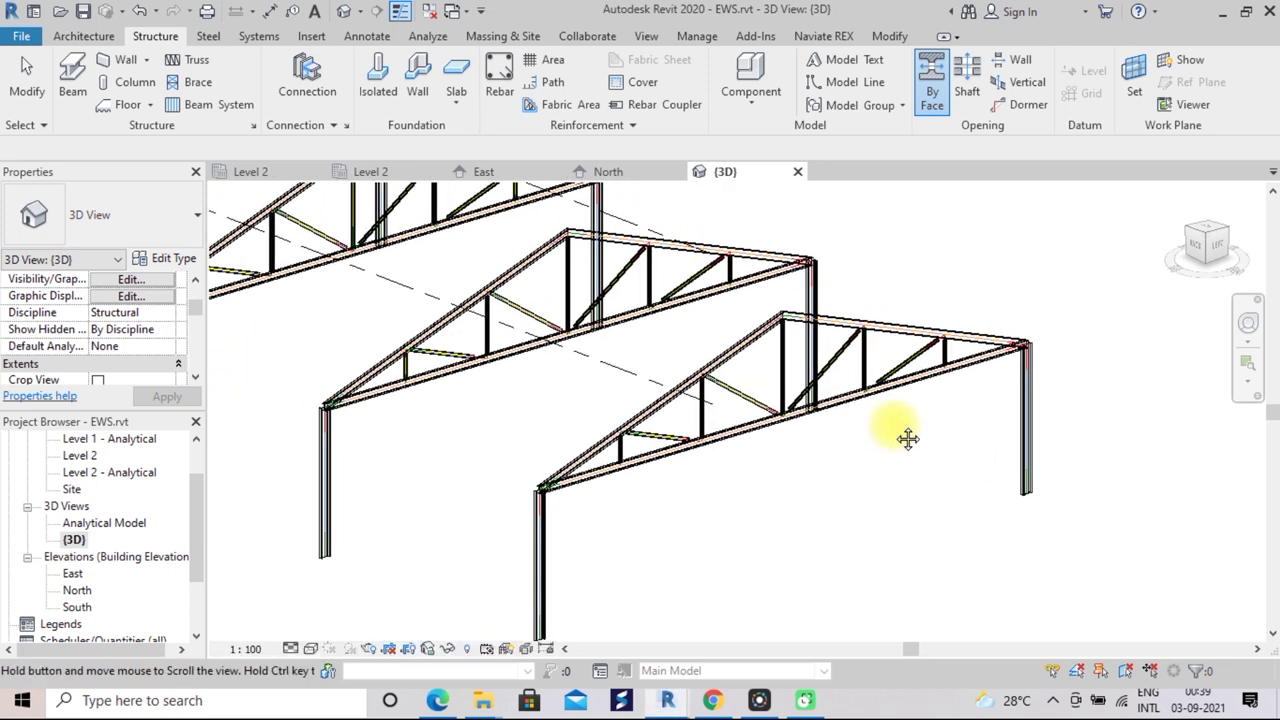
scroll(893, 425, up, 2)
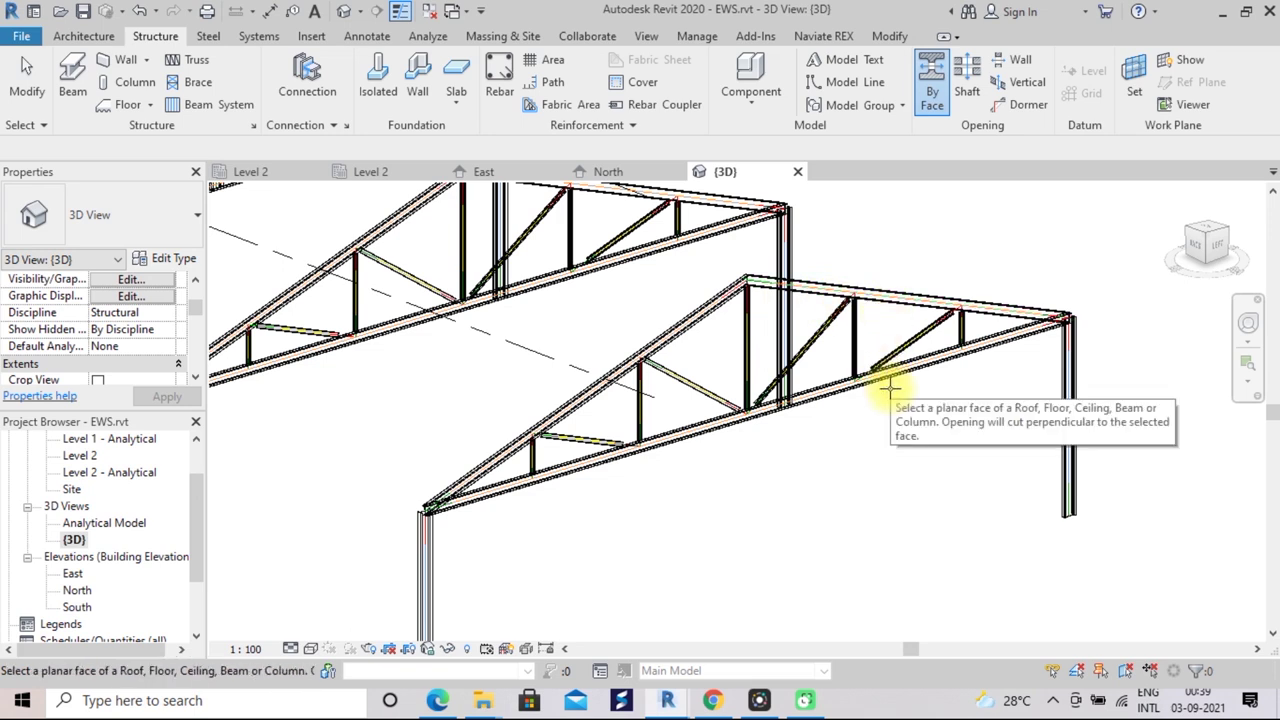
key(Escape)
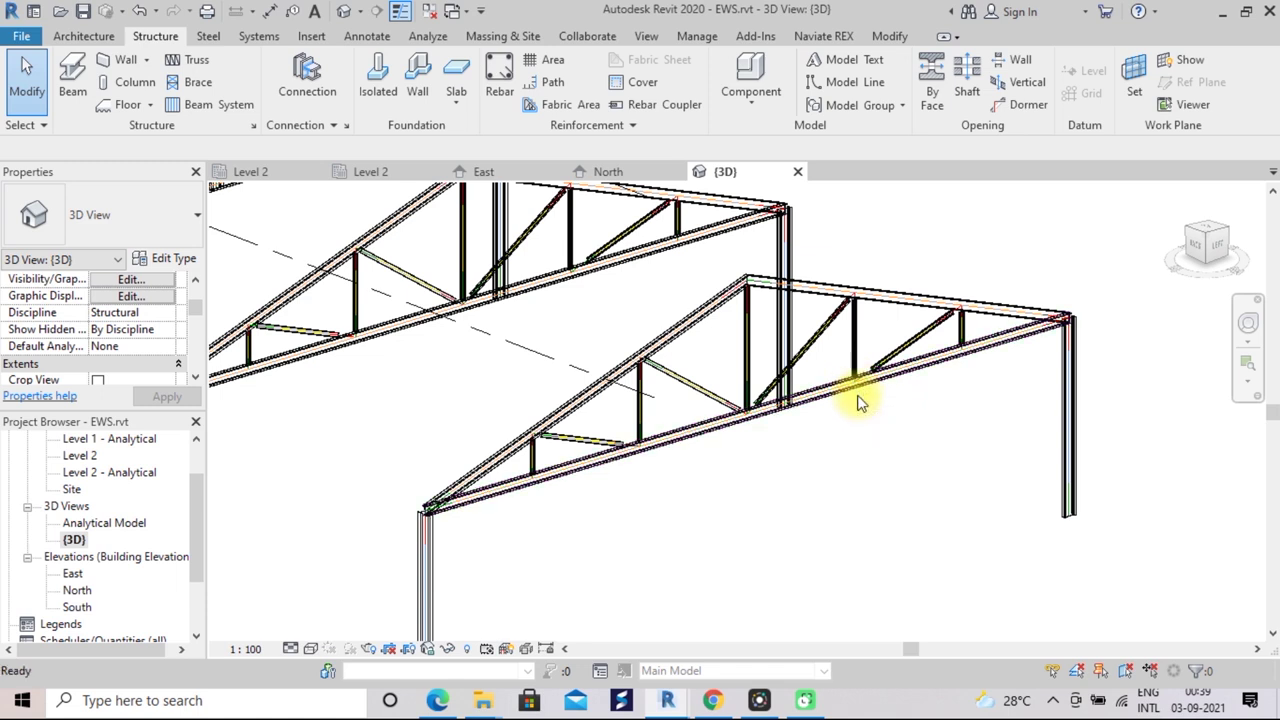
scroll(814, 398, down, 1)
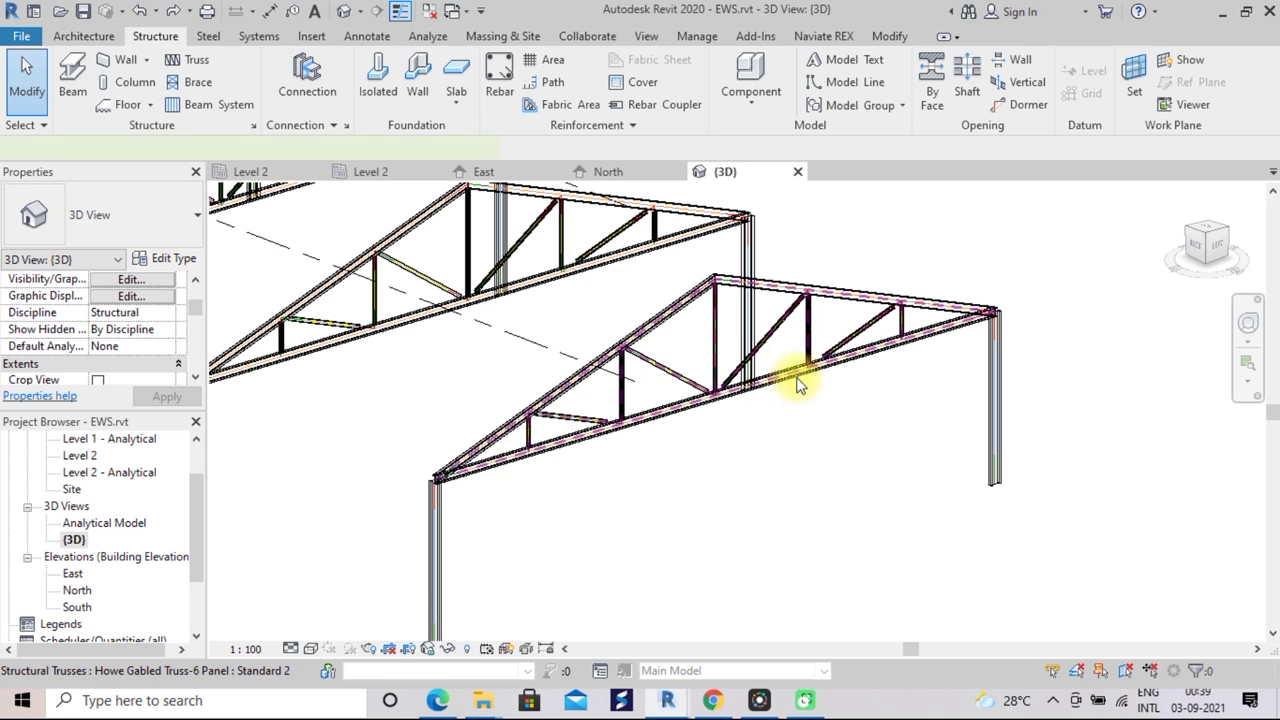
click(803, 370)
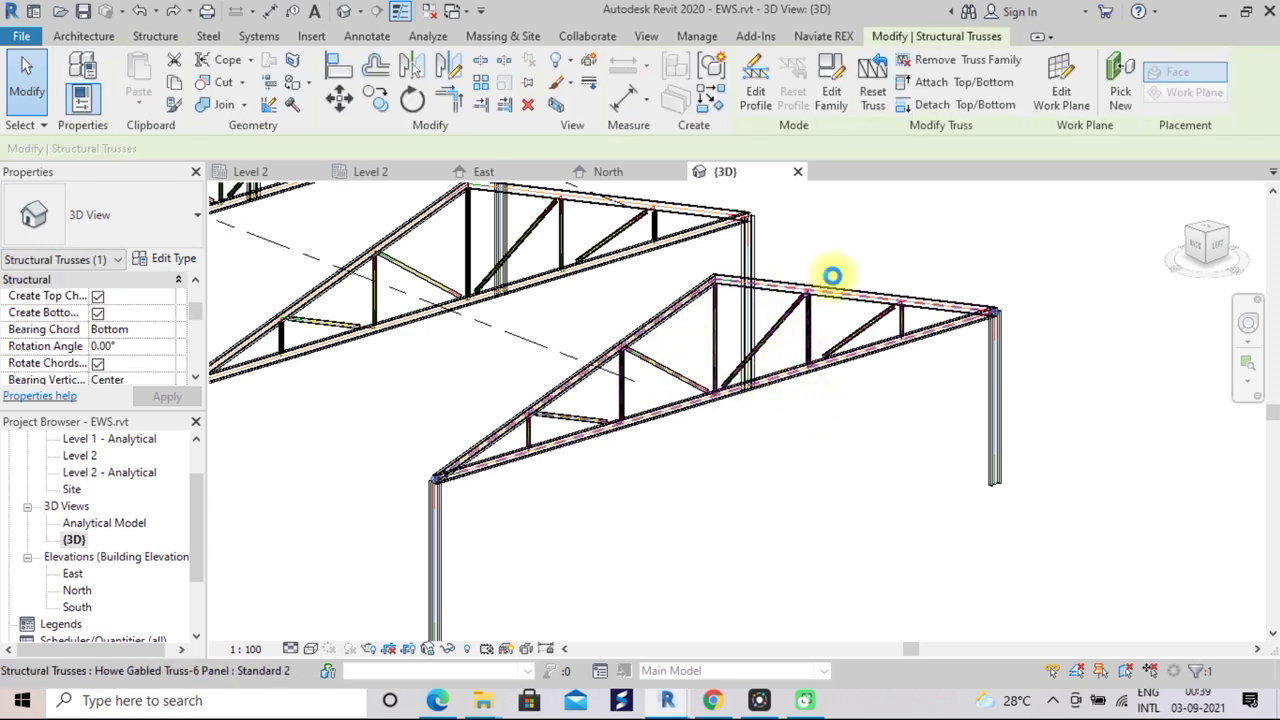
click(944, 62)
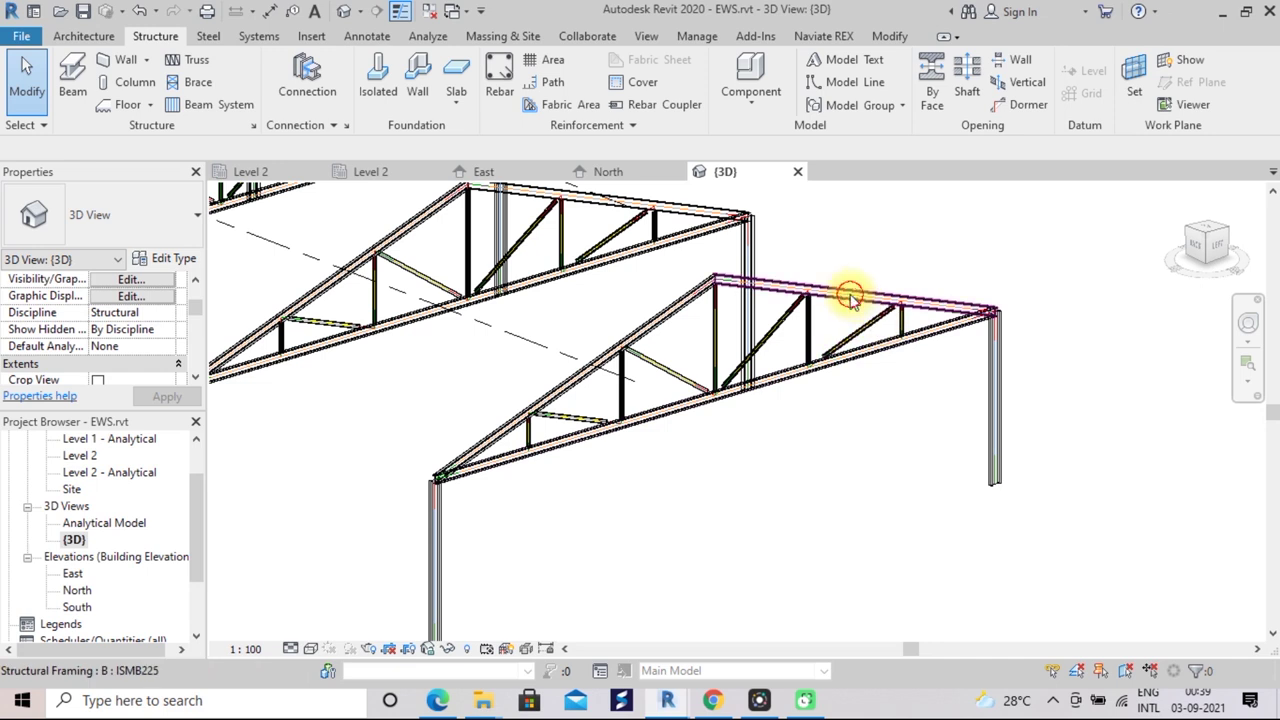
click(863, 330)
click(786, 293)
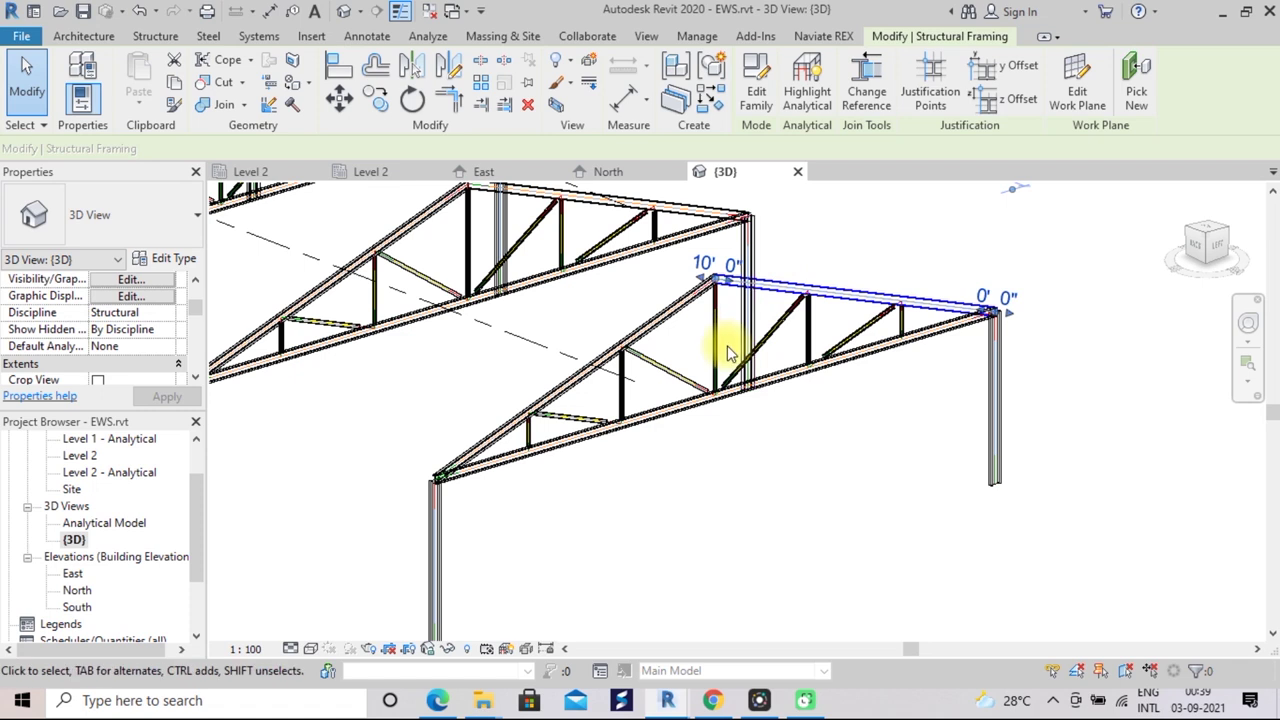
click(671, 294)
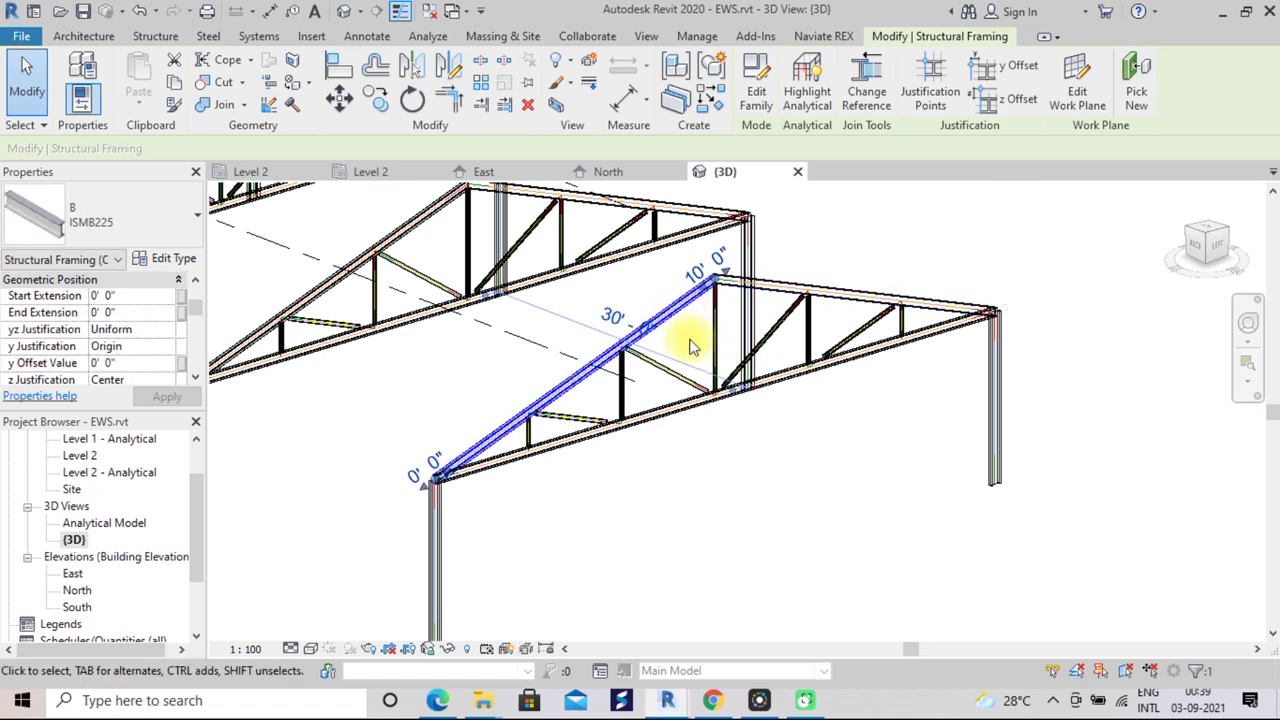
click(683, 416)
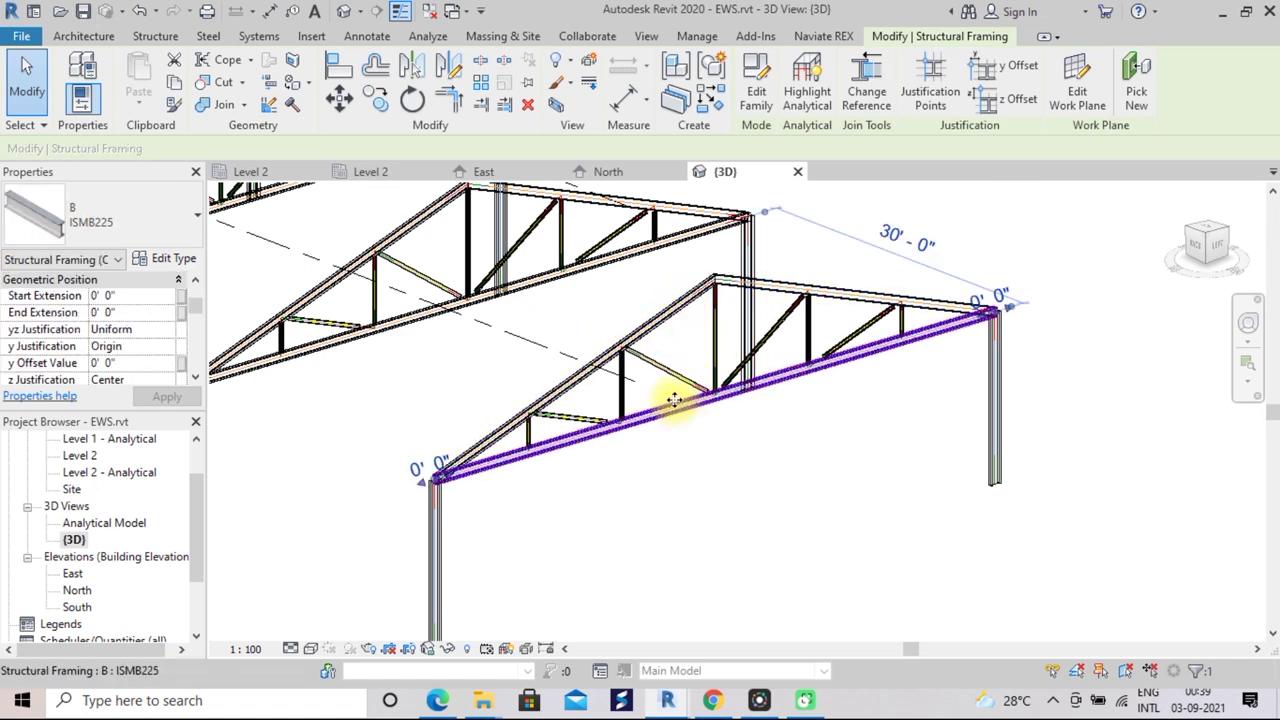
click(660, 330)
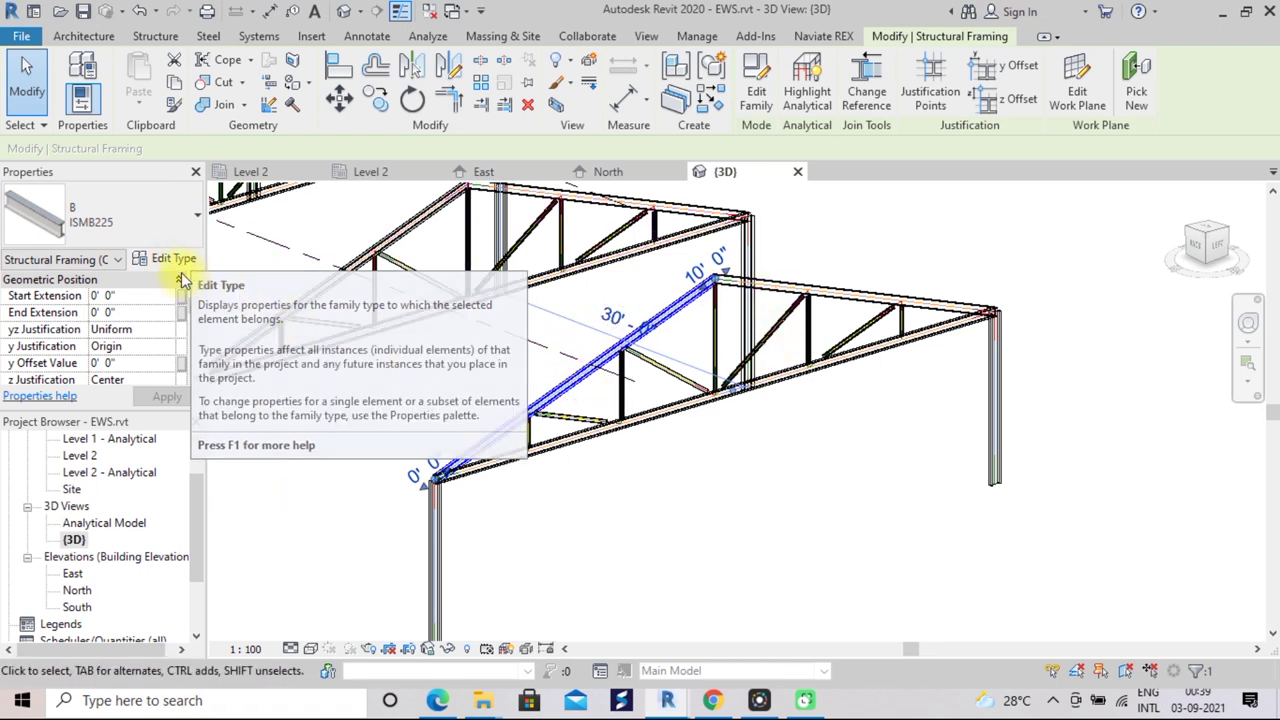
click(653, 477)
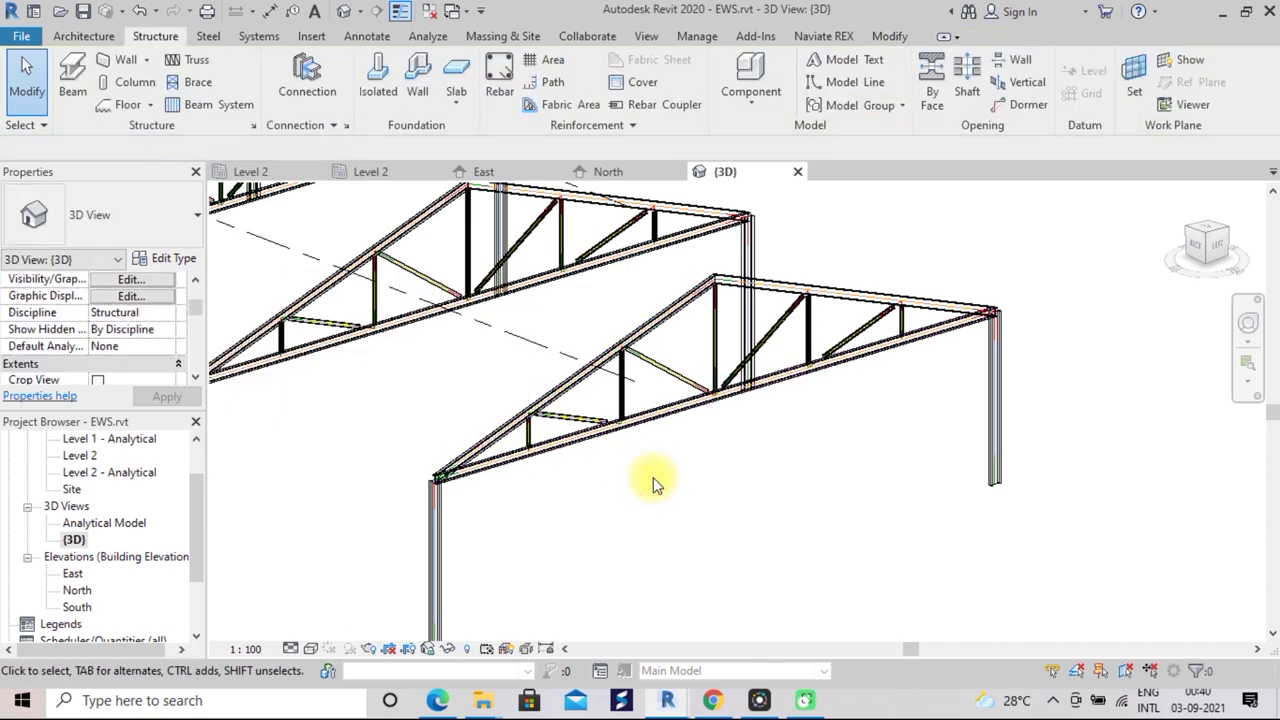
scroll(850, 432, down, 2)
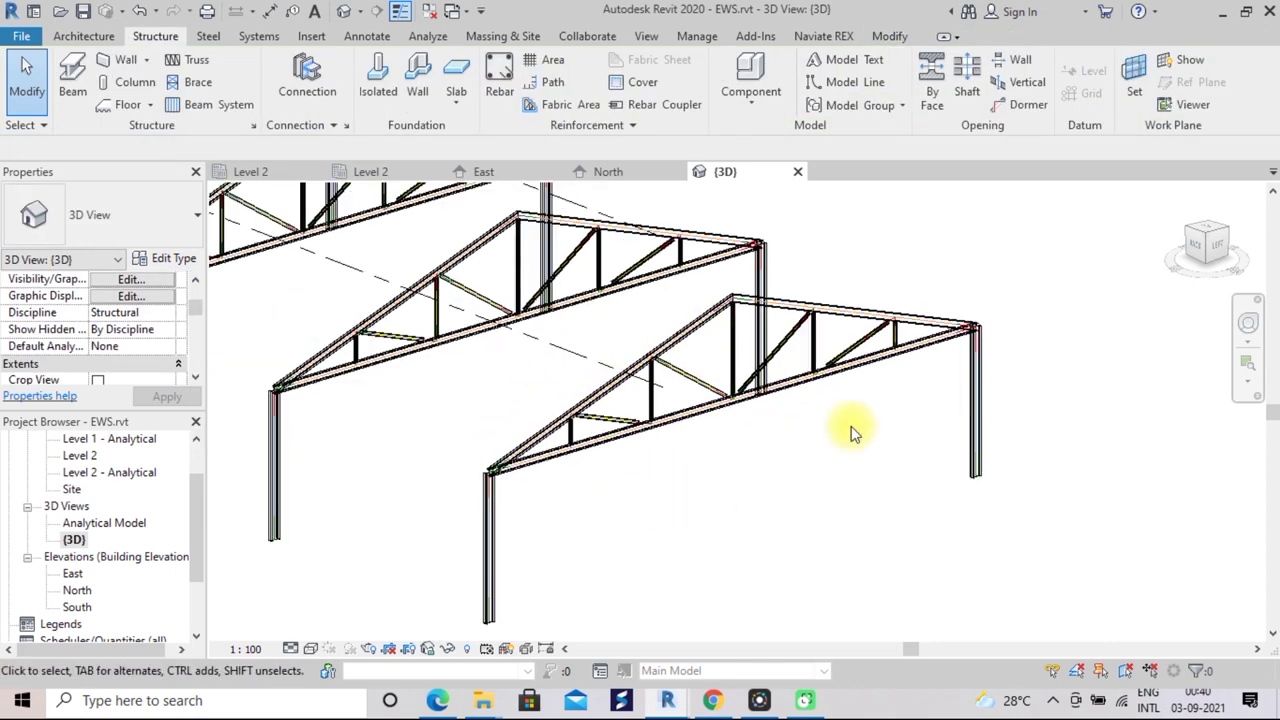
scroll(849, 429, down, 2)
middle_drag(857, 443, 863, 445)
scroll(861, 446, down, 2)
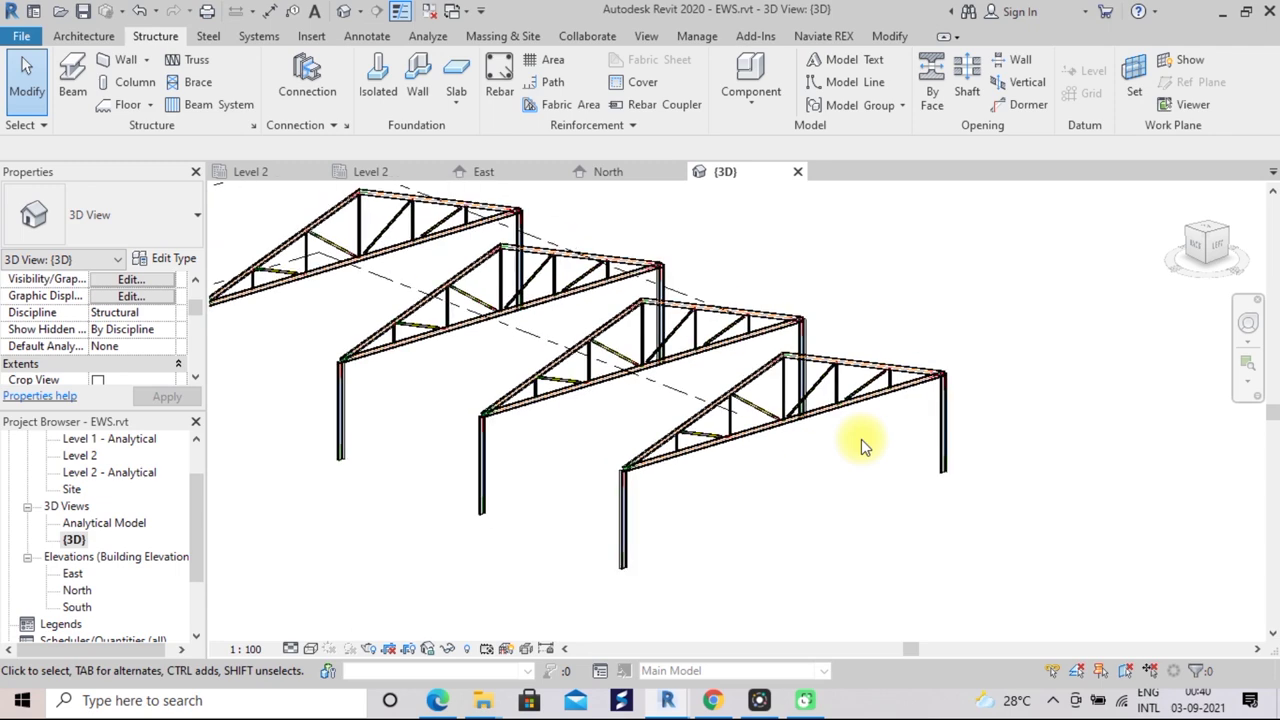
scroll(860, 440, up, 3)
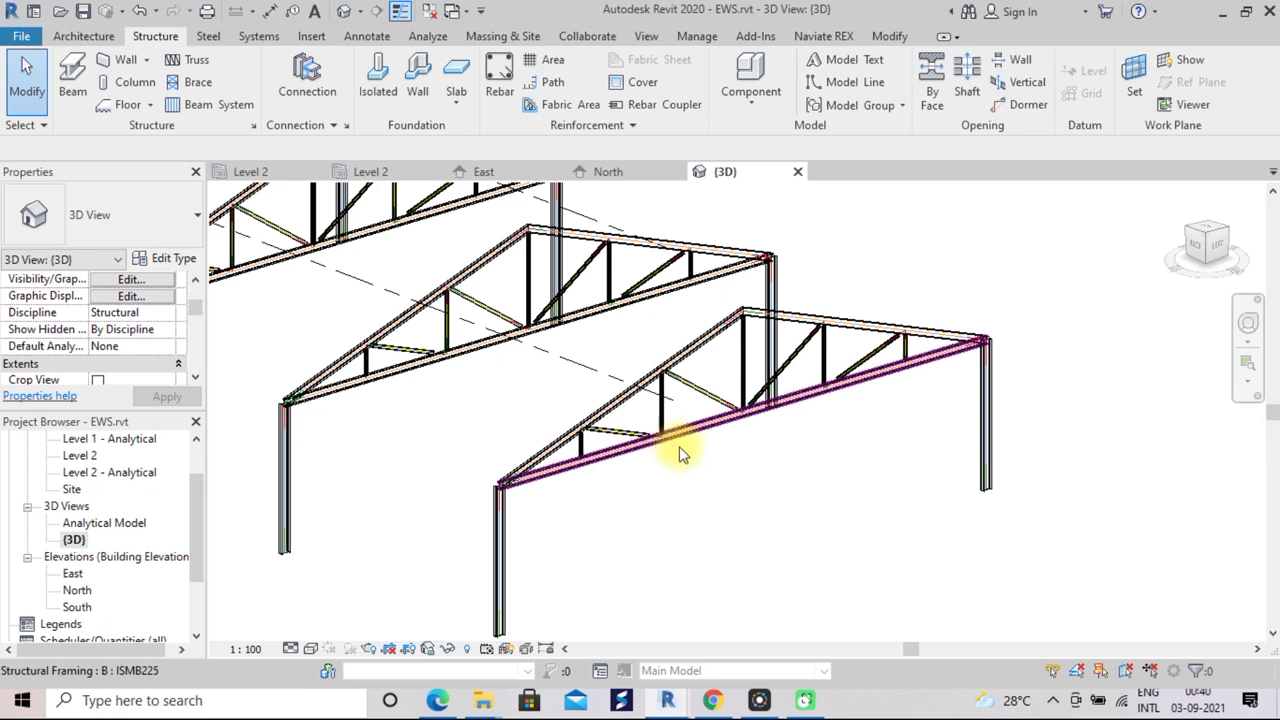
scroll(762, 472, down, 1)
scroll(762, 472, down, 1)
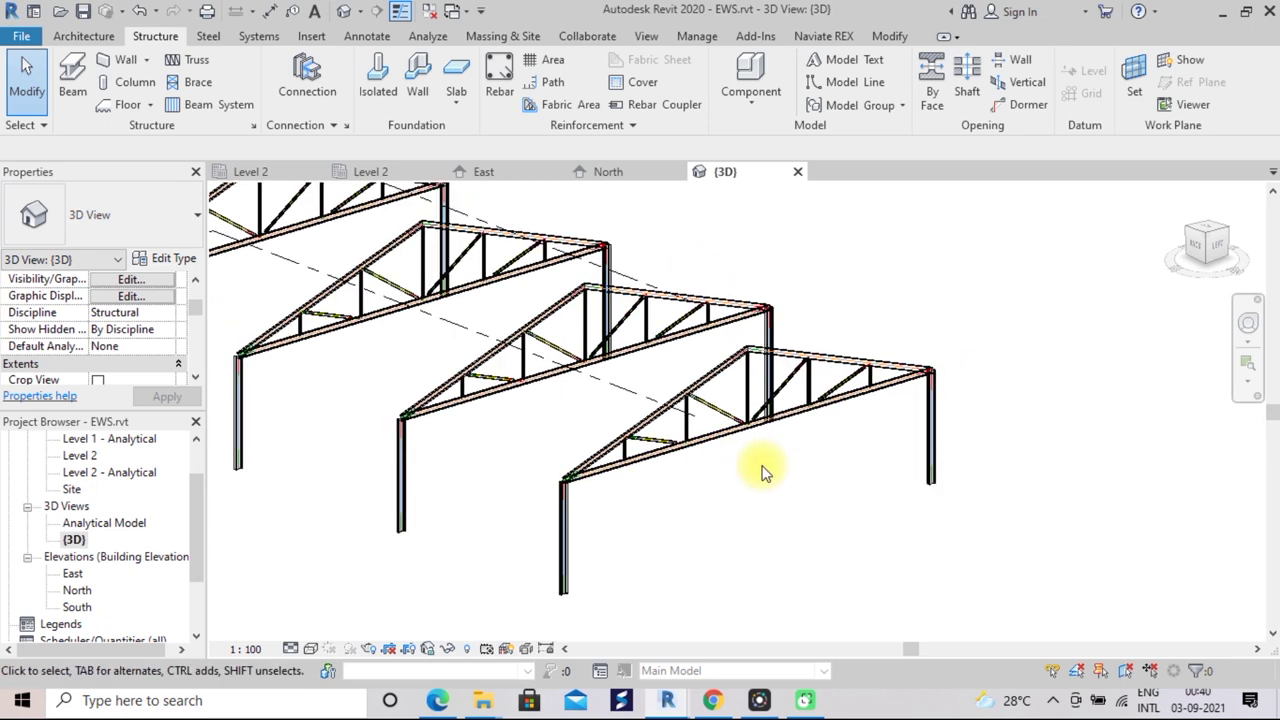
scroll(762, 472, down, 1)
scroll(762, 472, down, 1)
scroll(766, 471, down, 1)
middle_drag(766, 471, 858, 492)
scroll(852, 488, up, 1)
scroll(843, 485, up, 1)
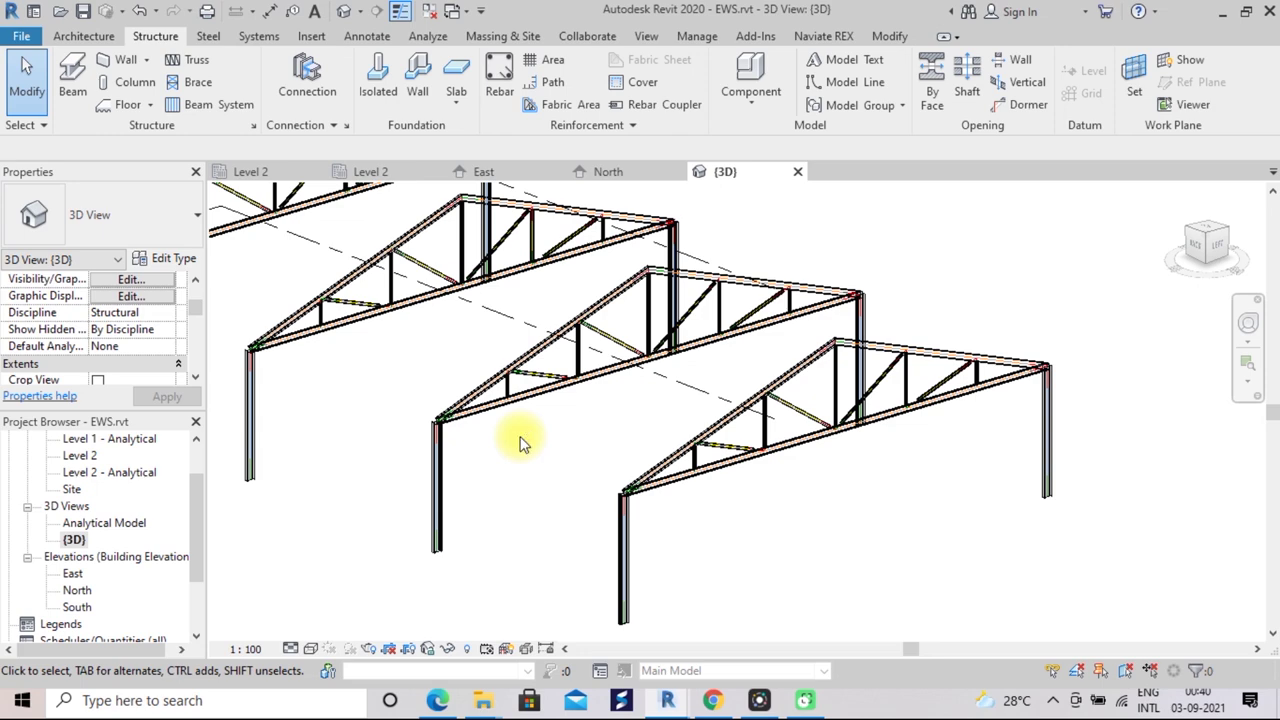
scroll(520, 436, up, 1)
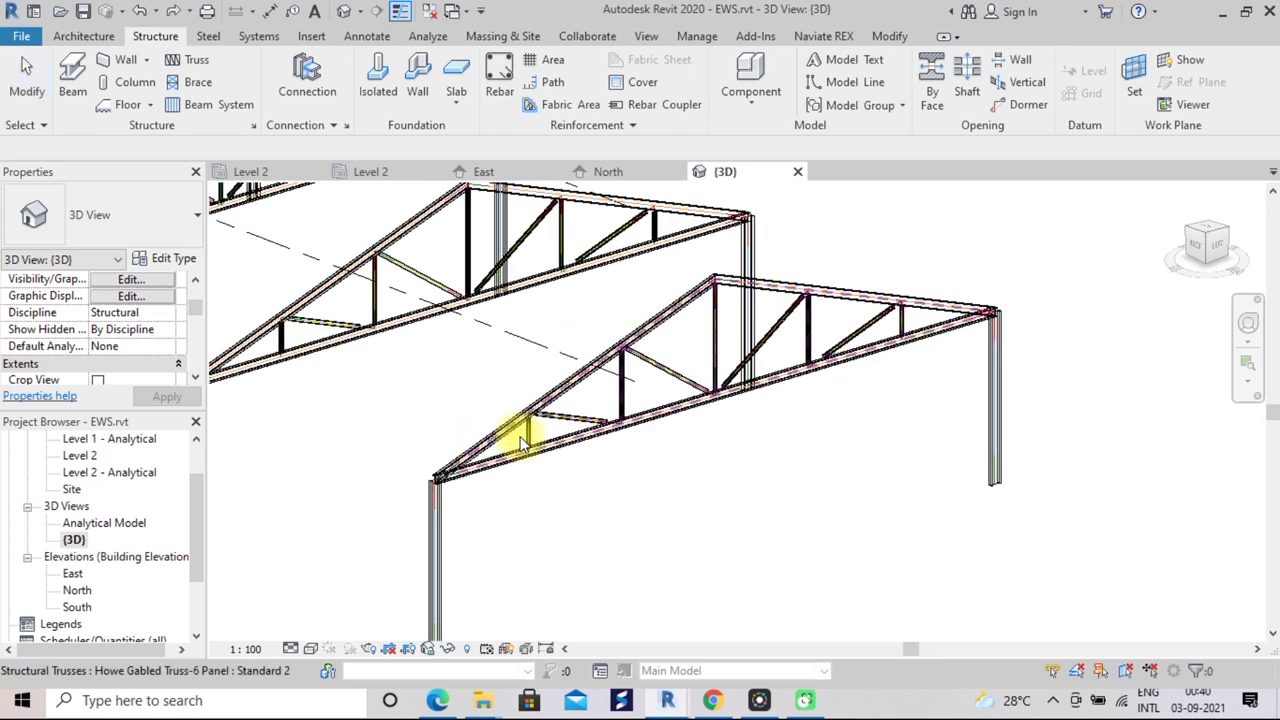
click(613, 428)
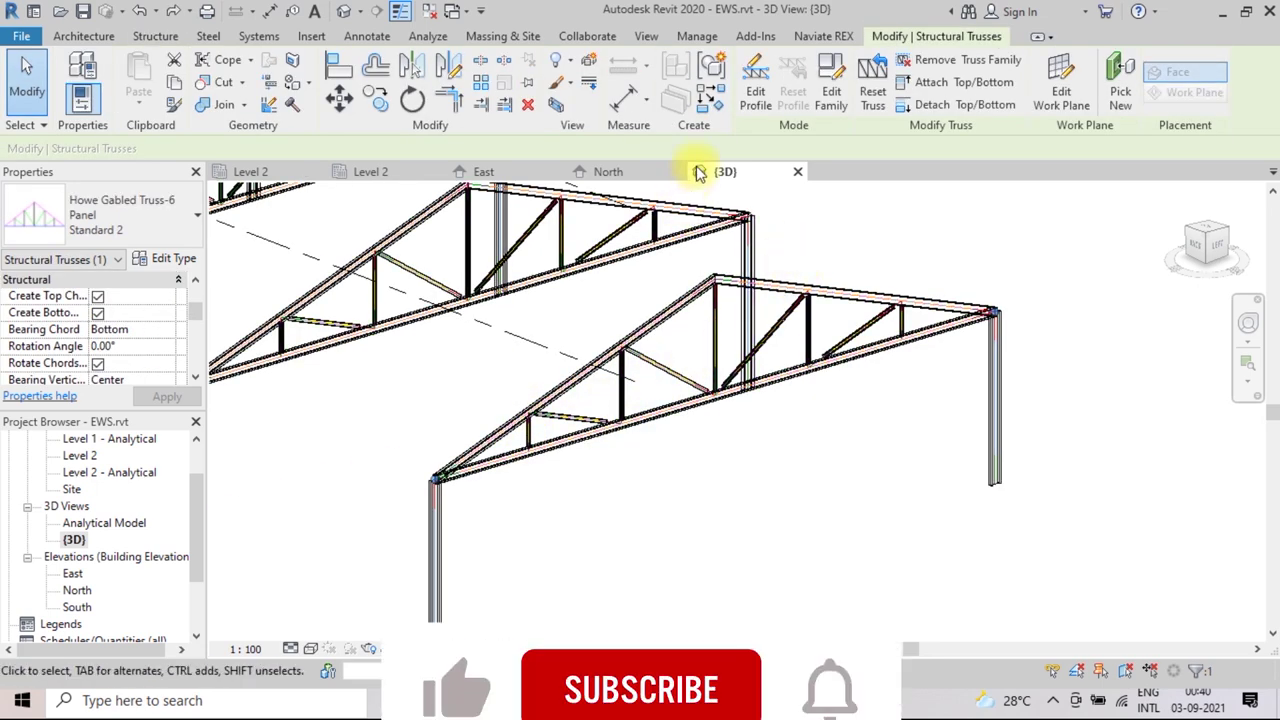
Edit the Howe Gabled Truss-6 Panel family and delete its chords and webs via a crossing selection
click(831, 106)
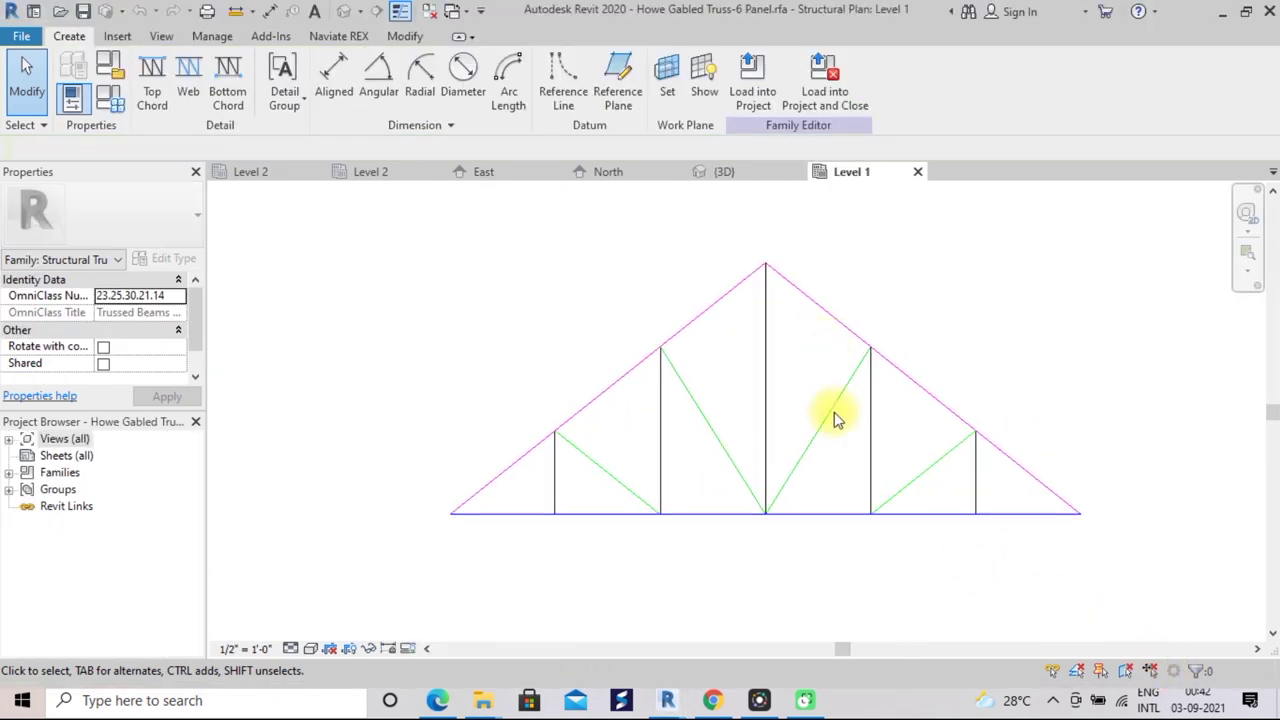
click(1050, 490)
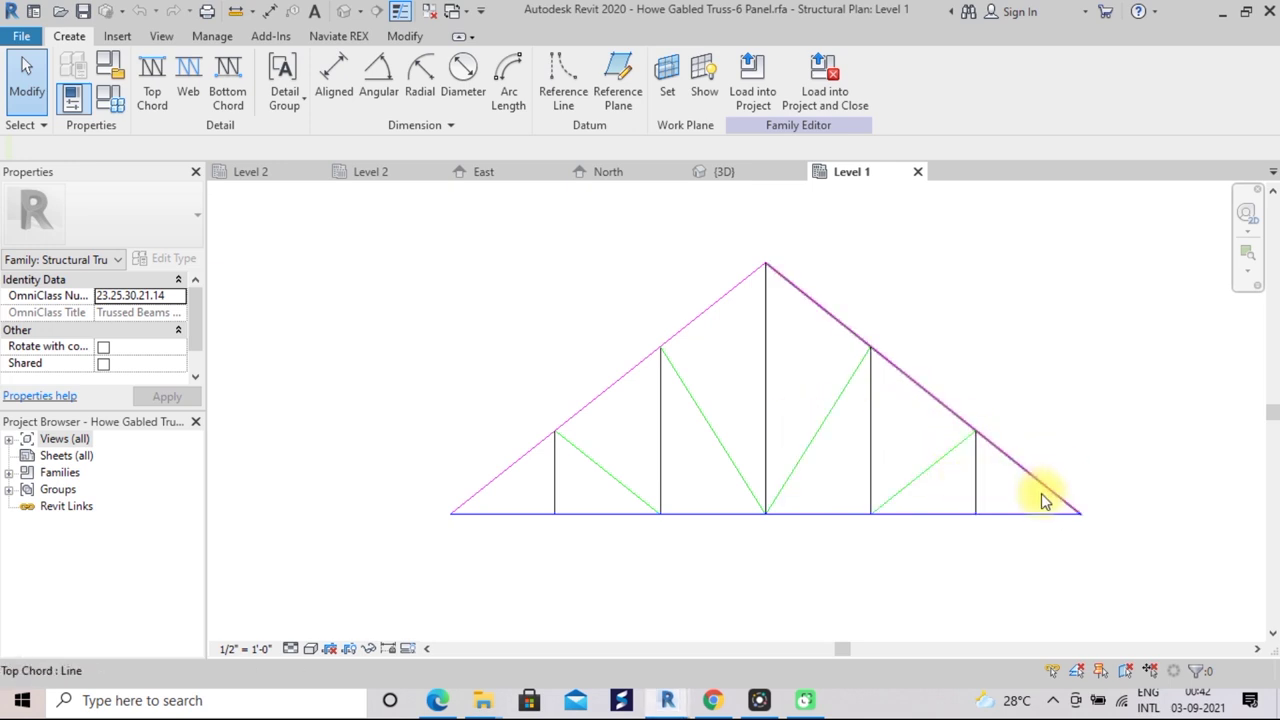
mouse_move(1028, 500)
mouse_down()
mouse_move(604, 323)
mouse_move(535, 313)
mouse_up()
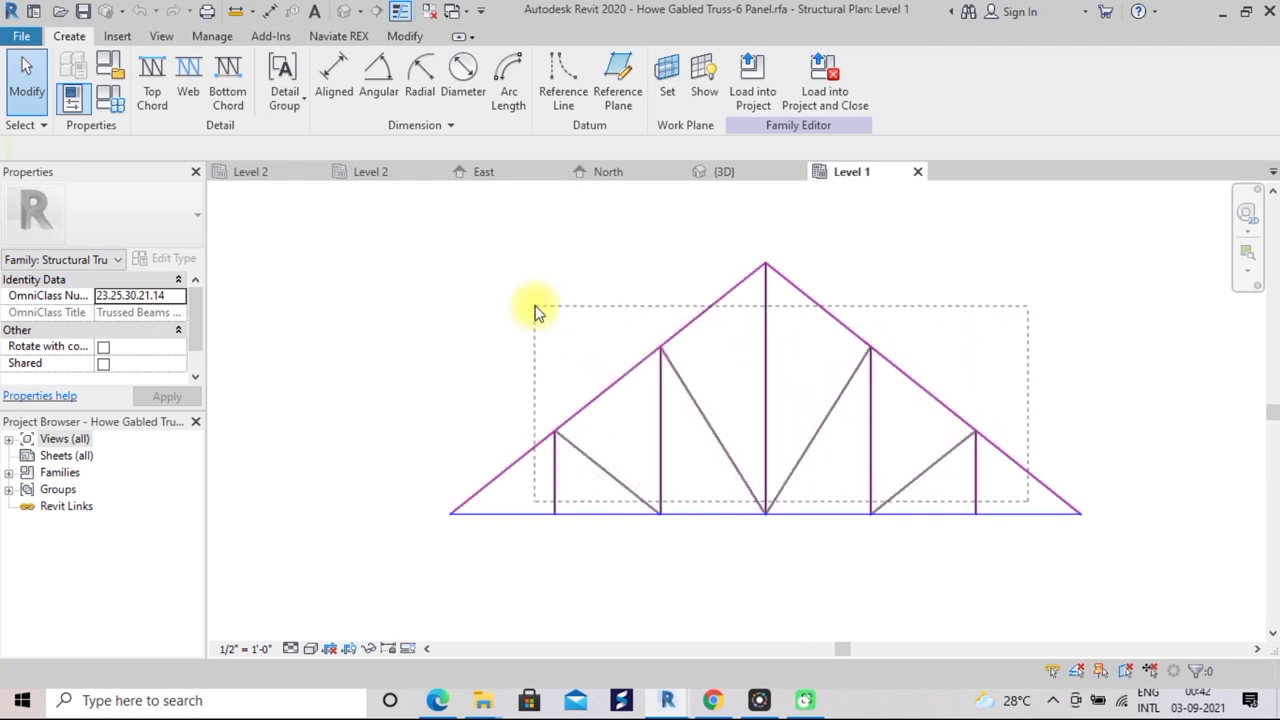
drag(535, 313, 535, 313)
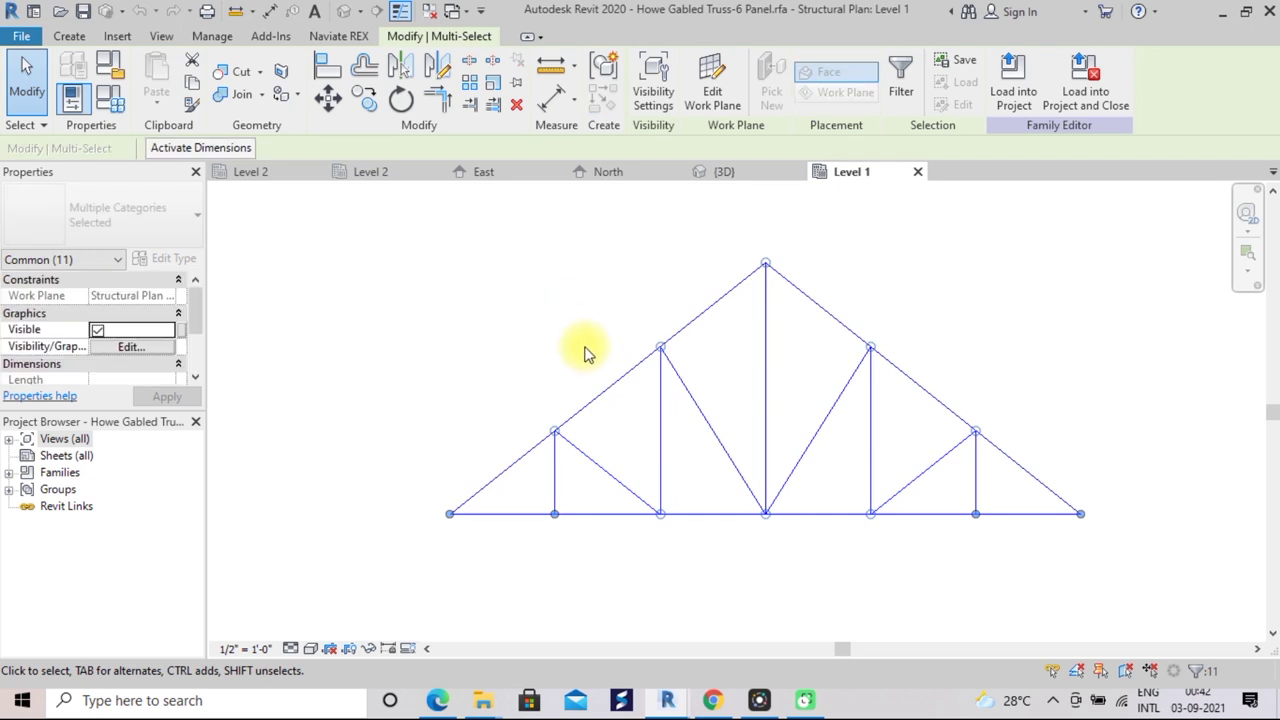
key(Delete)
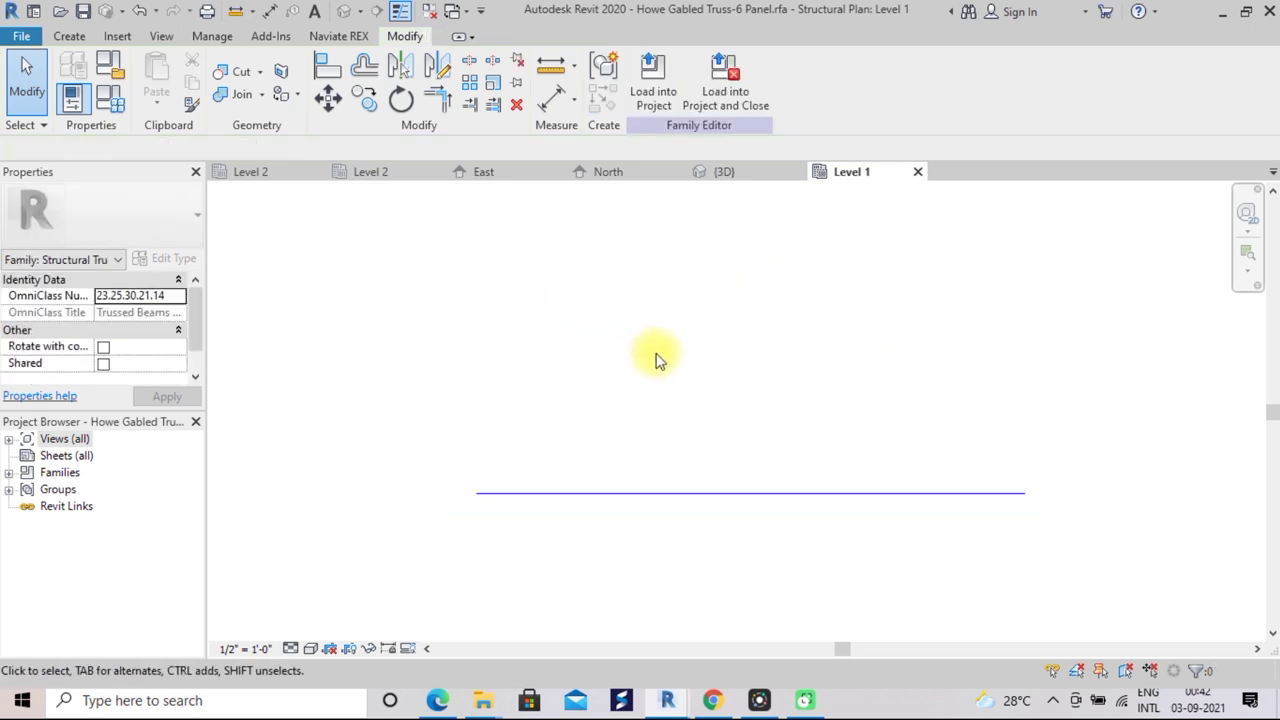
Browse the Insert, View and Manage ribbon tabs before returning to Create
click(72, 38)
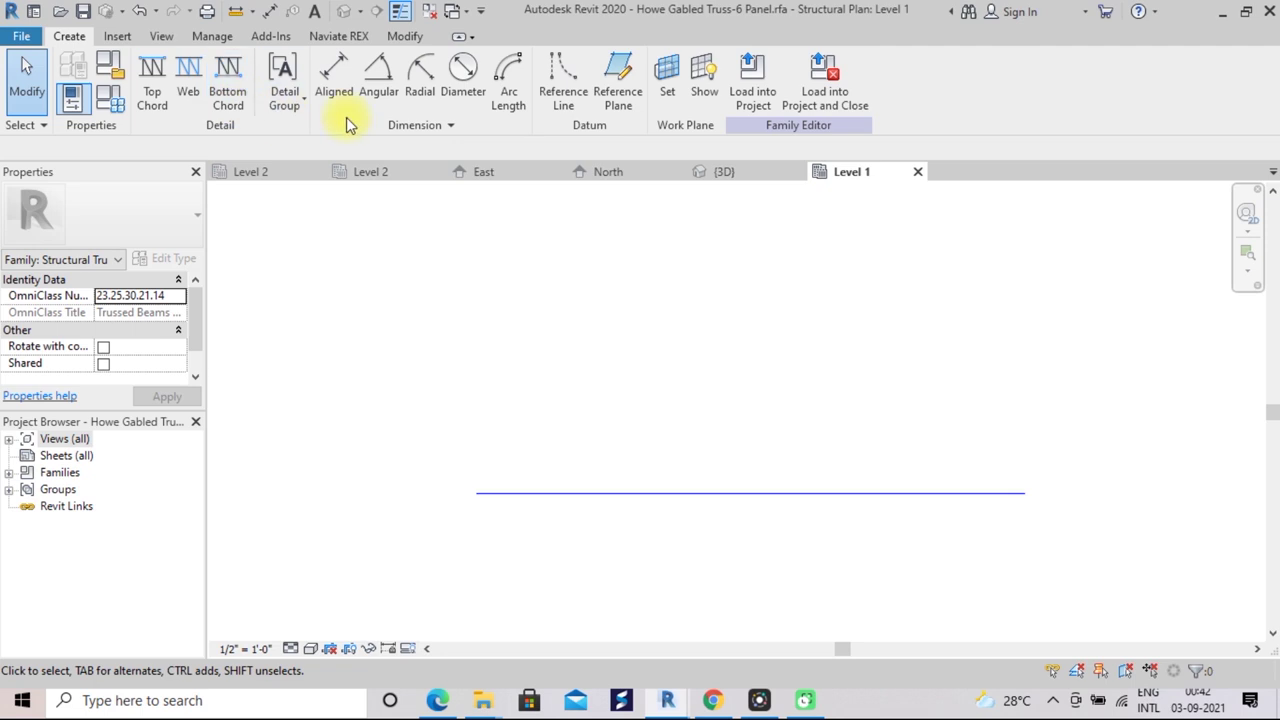
click(118, 37)
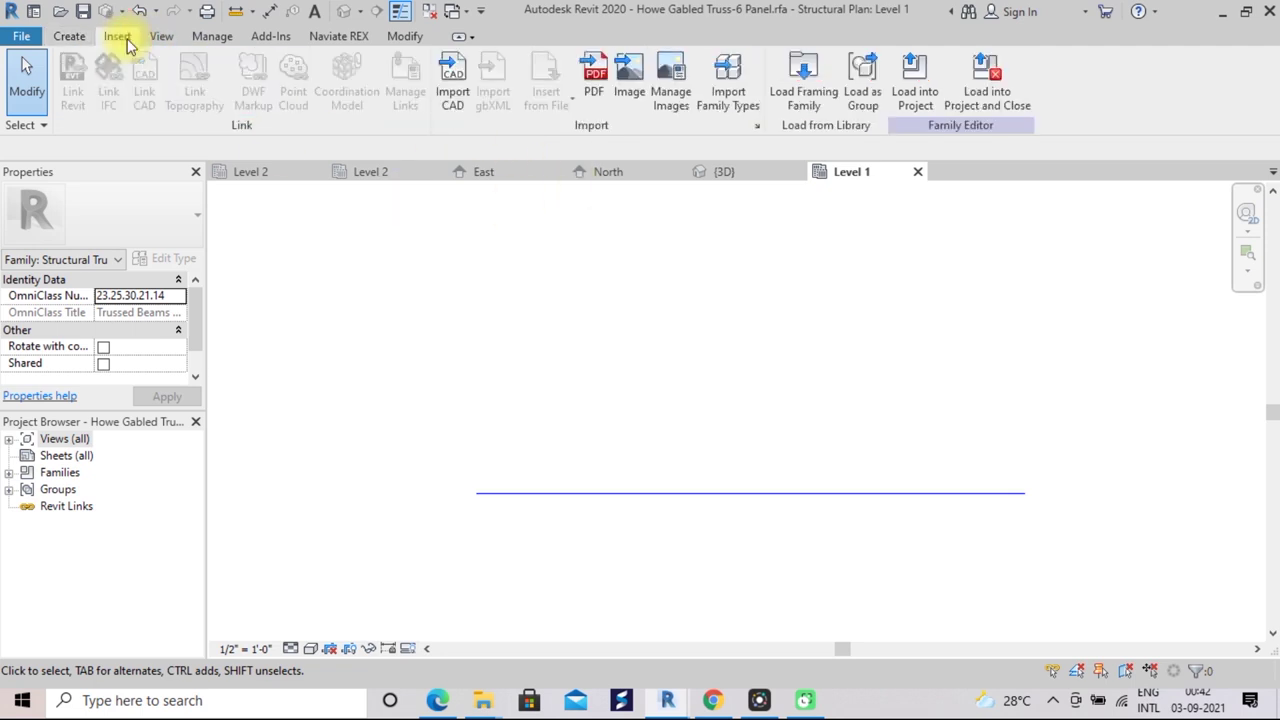
click(175, 38)
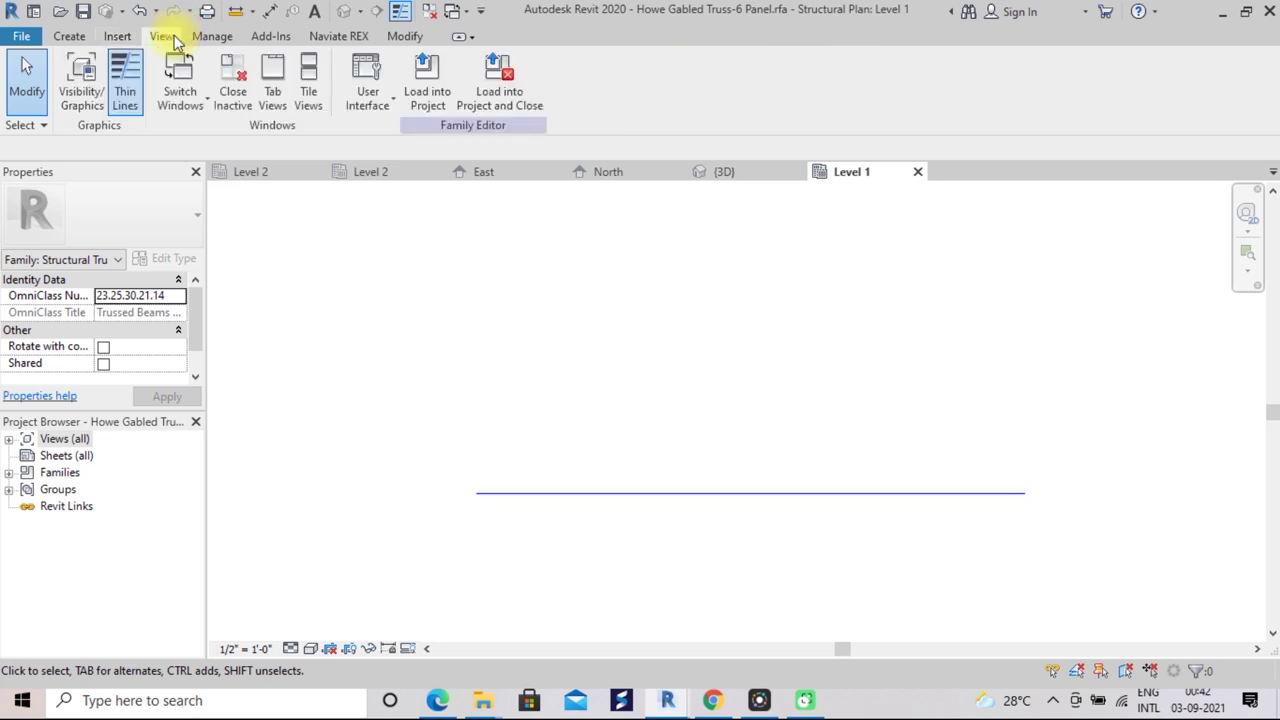
click(206, 40)
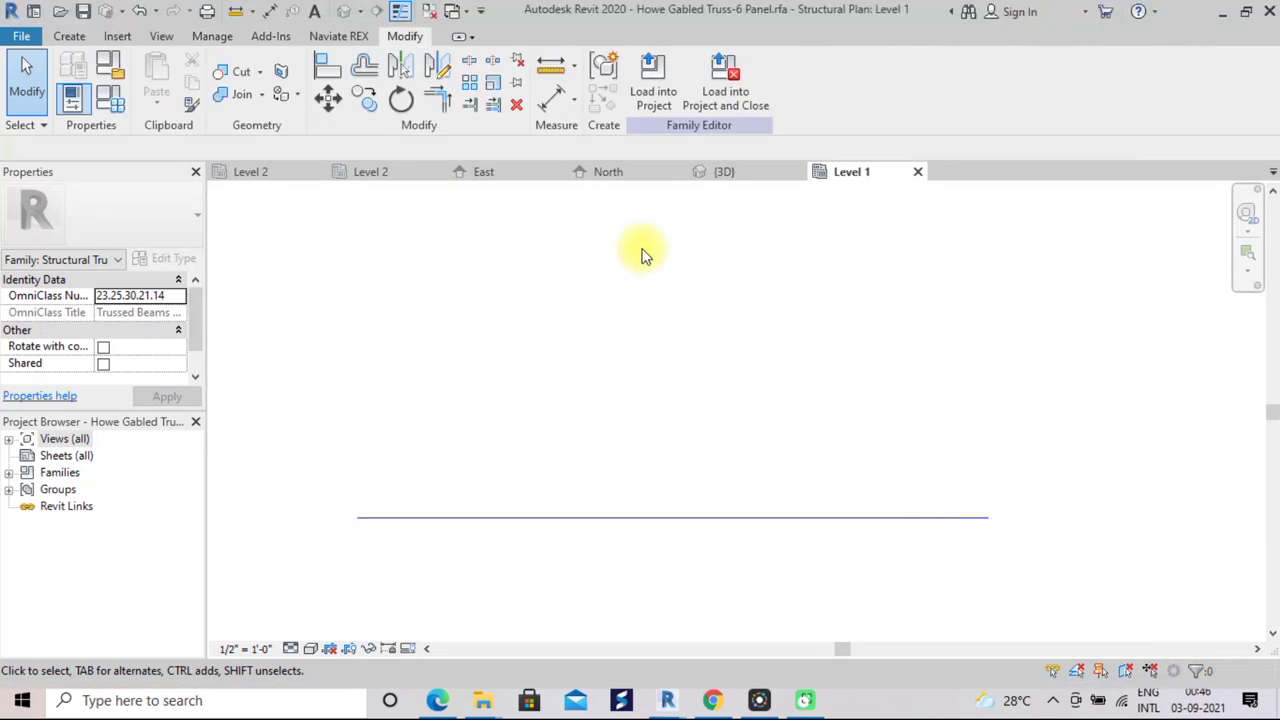
click(66, 37)
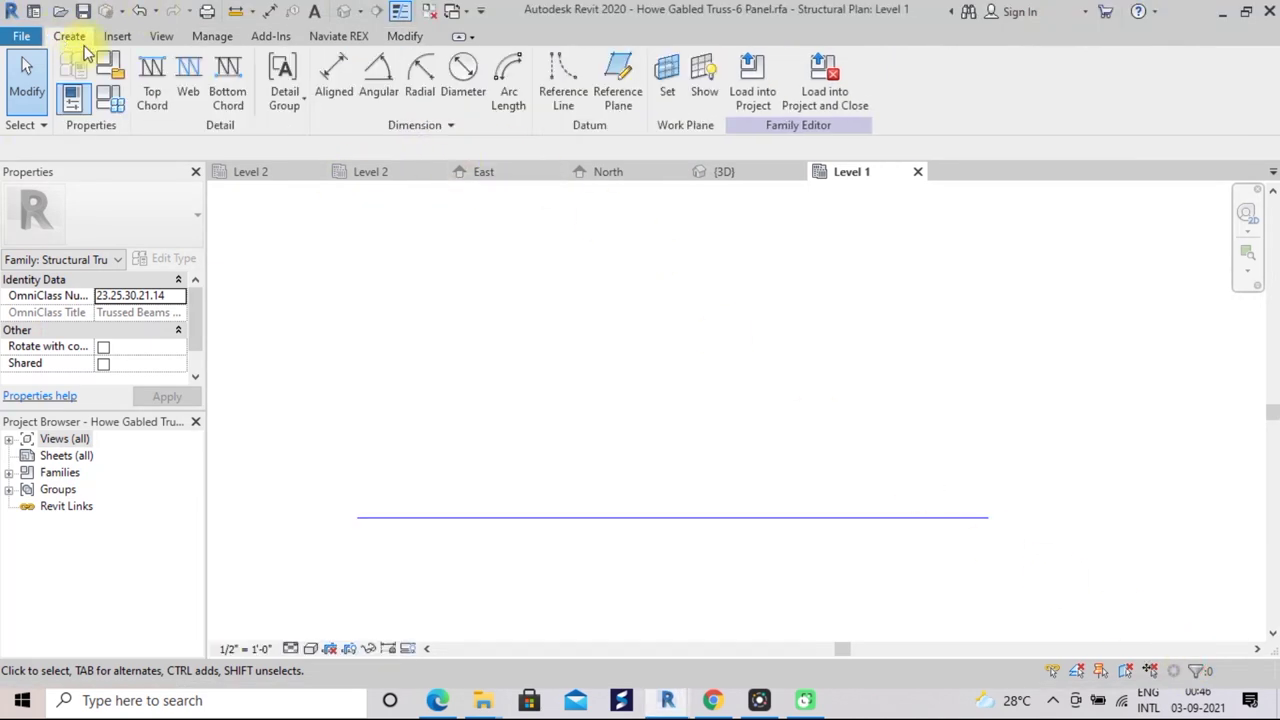
Draw a Start-End-Radius arc top chord from the bottom chord's left end to its right end
click(155, 85)
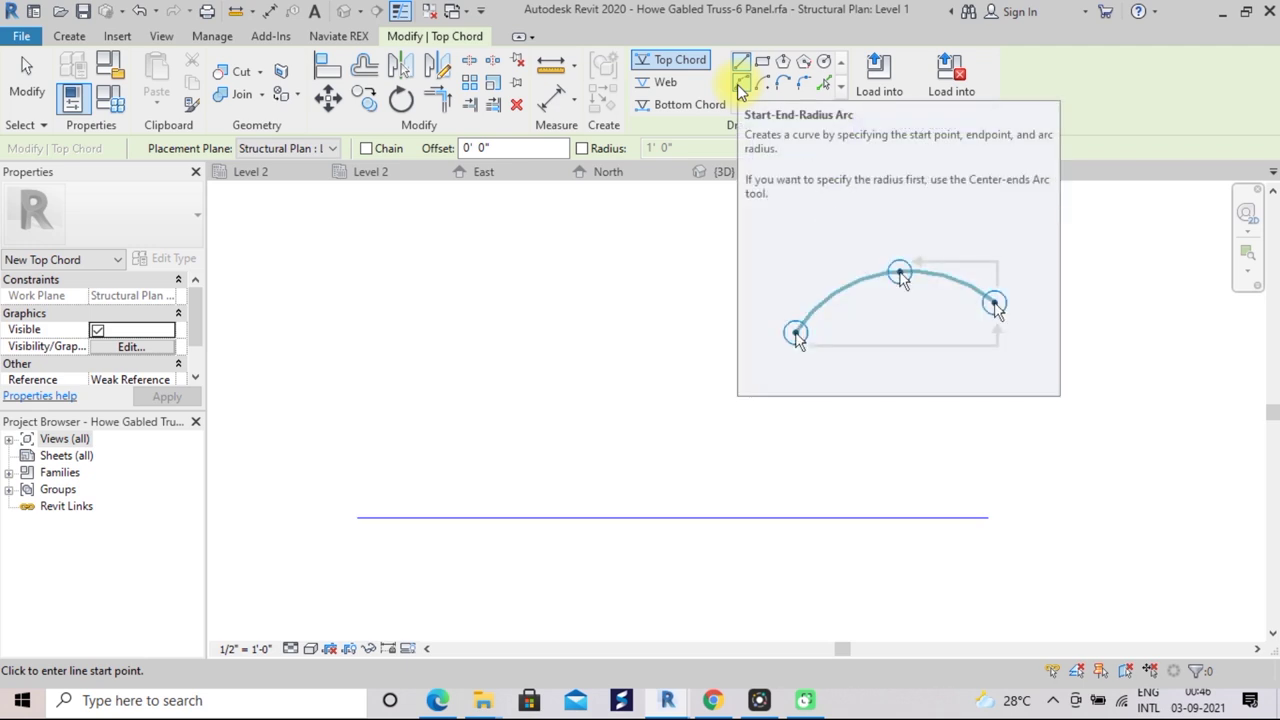
click(741, 84)
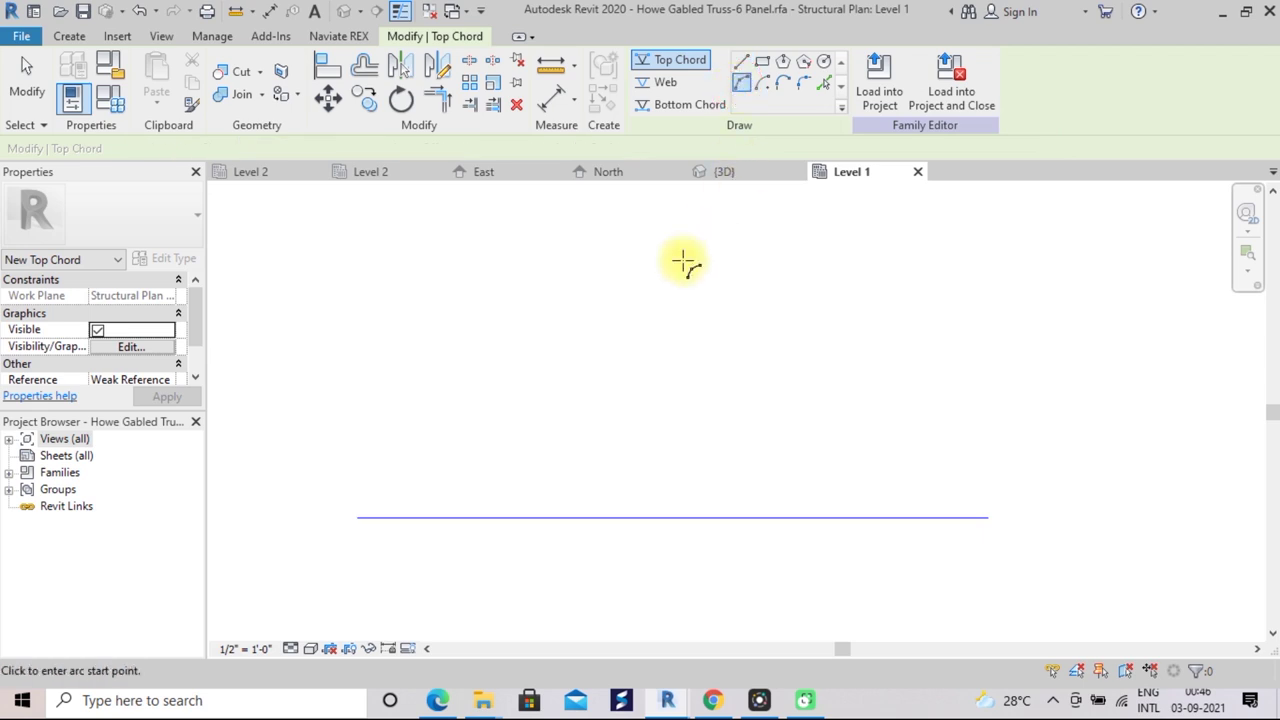
click(355, 517)
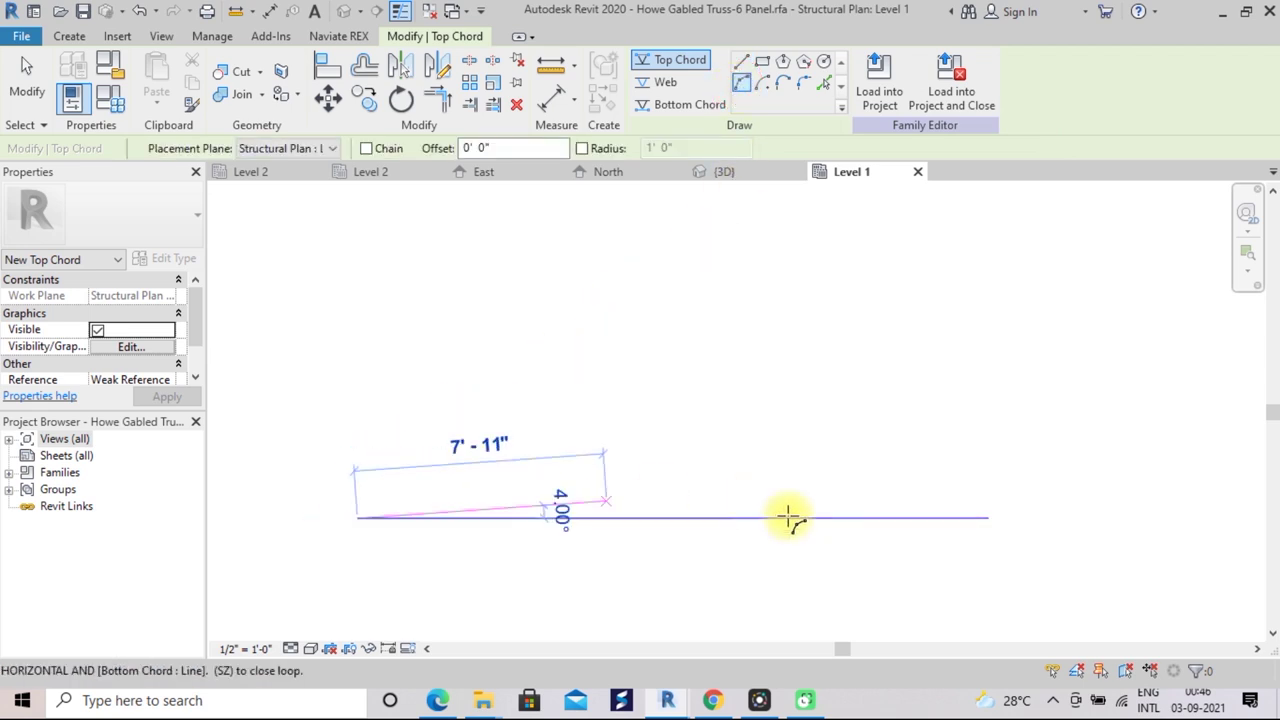
click(983, 517)
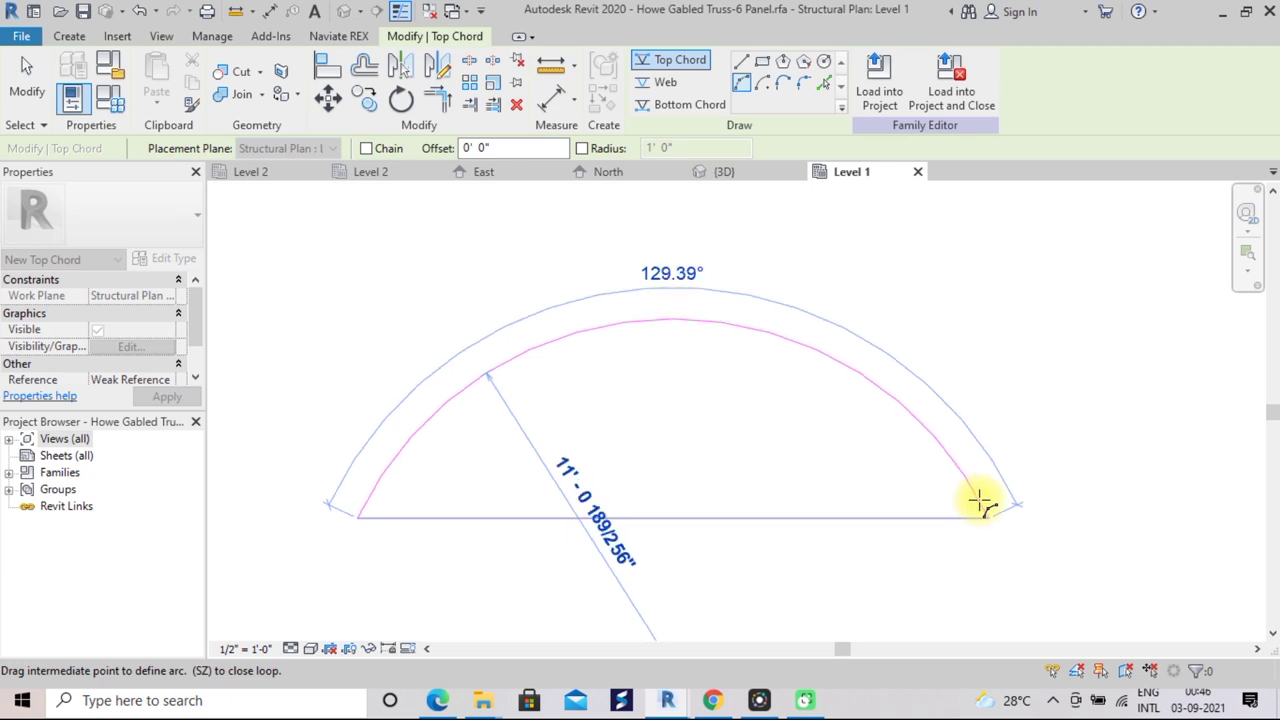
click(981, 502)
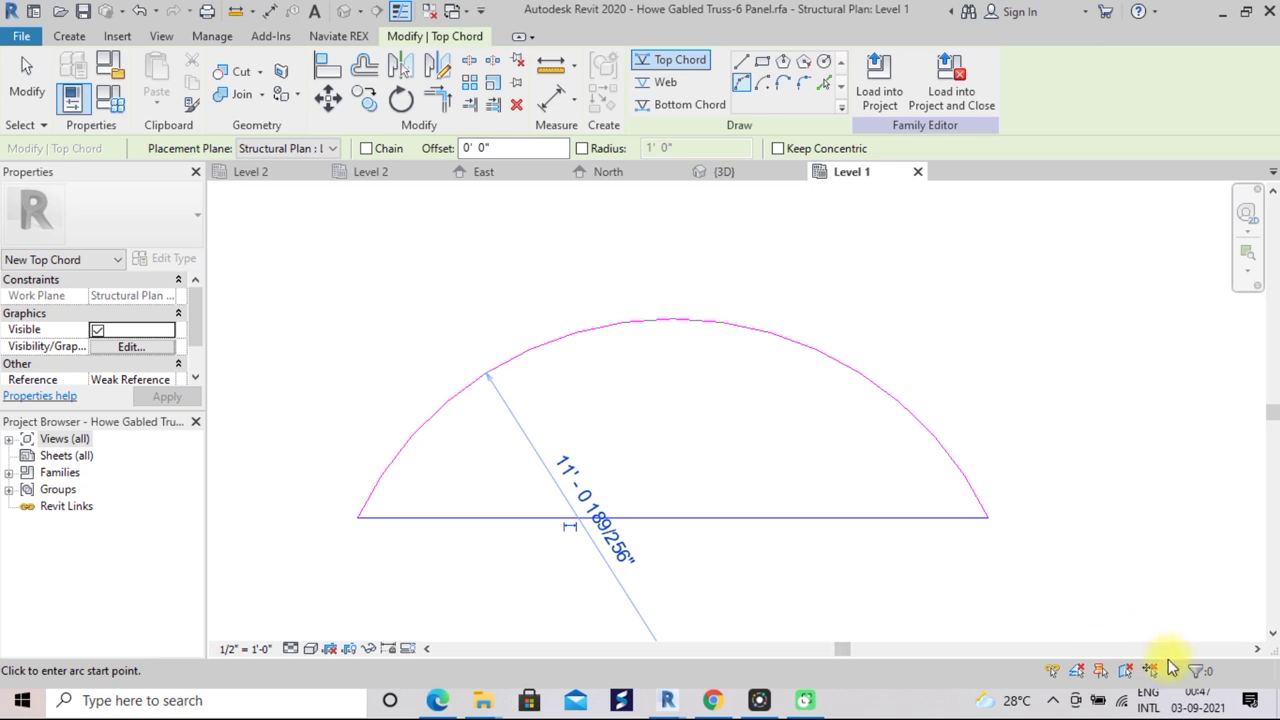
key(Escape)
key(Escape)
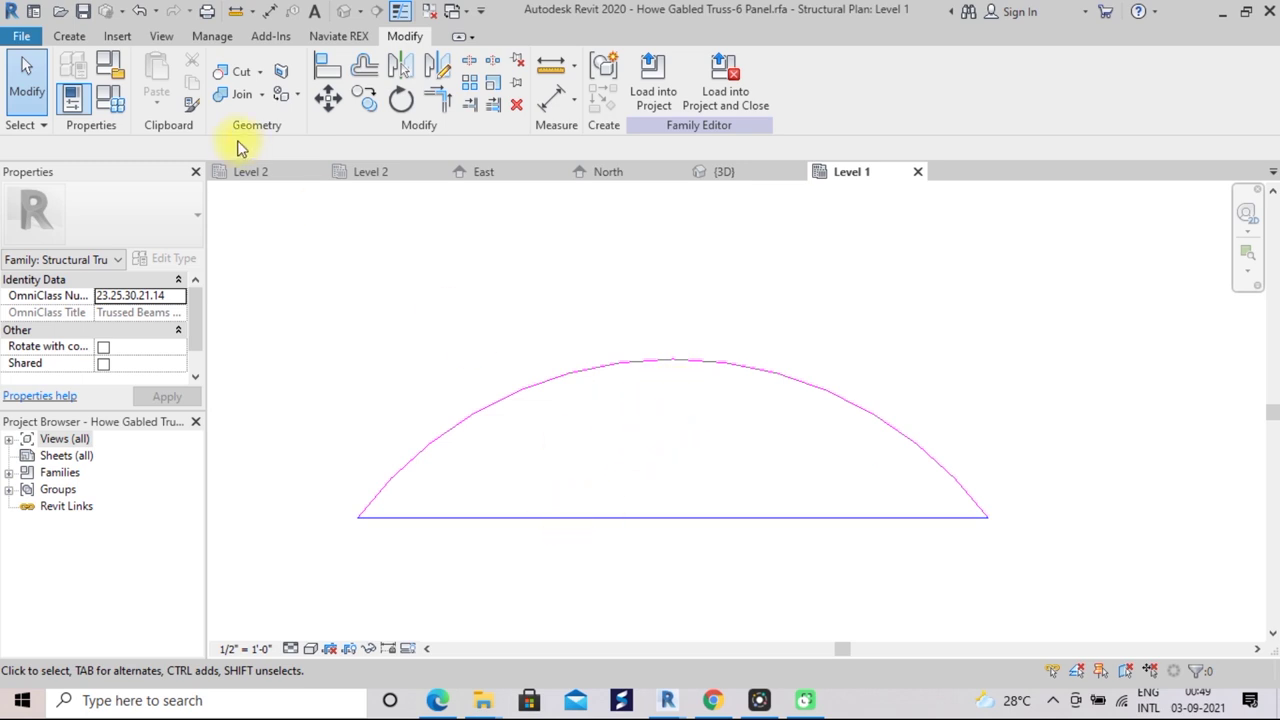
Draw the centre vertical web from the arch apex and the first diagonal to its right
click(68, 38)
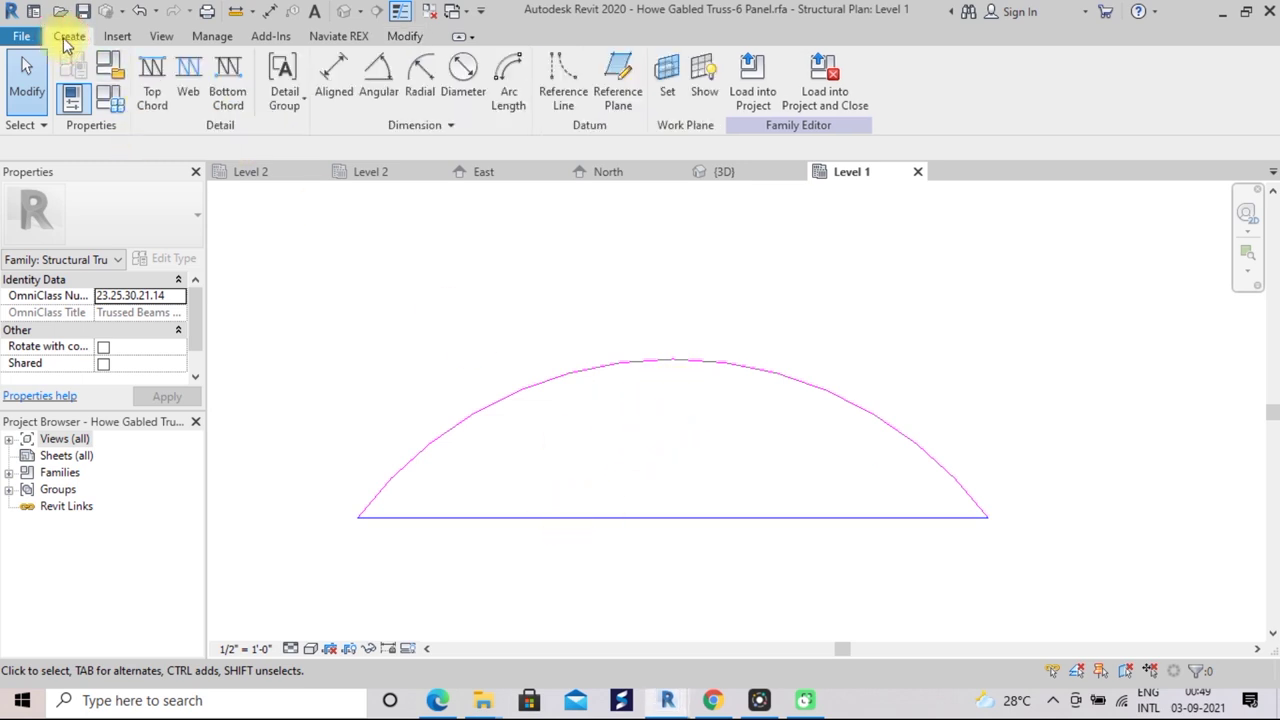
click(188, 92)
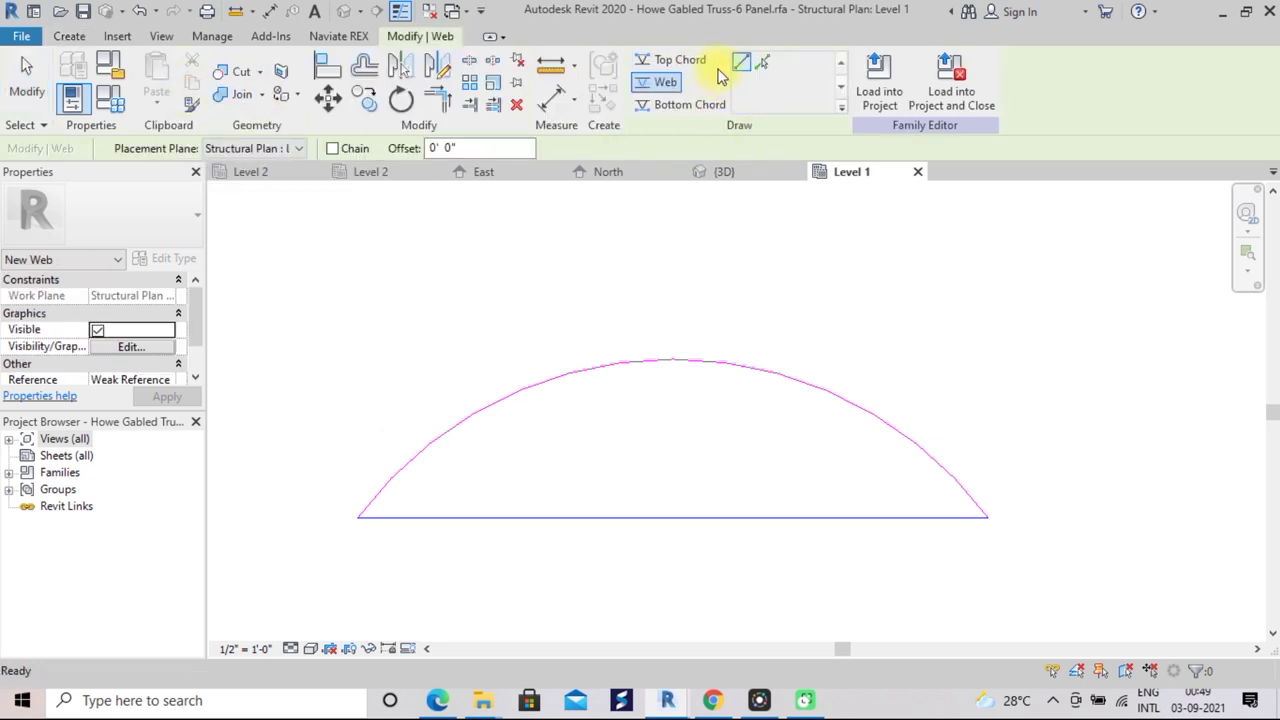
click(741, 62)
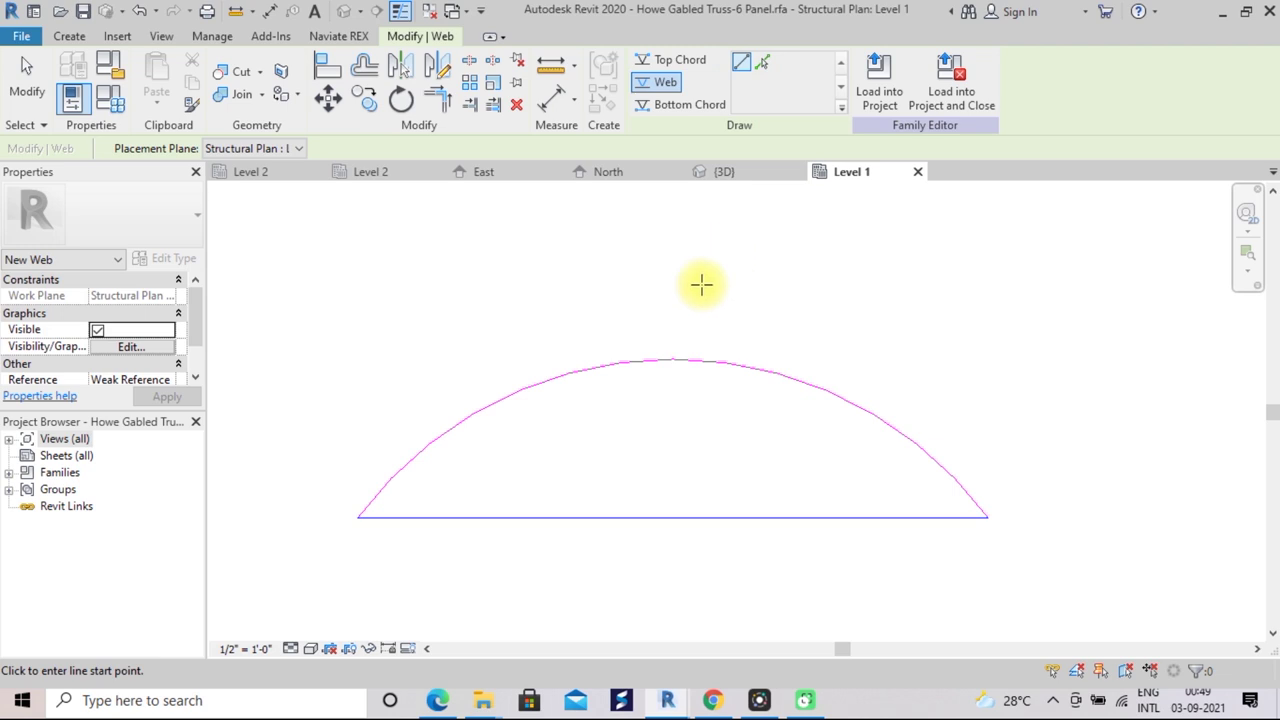
click(668, 358)
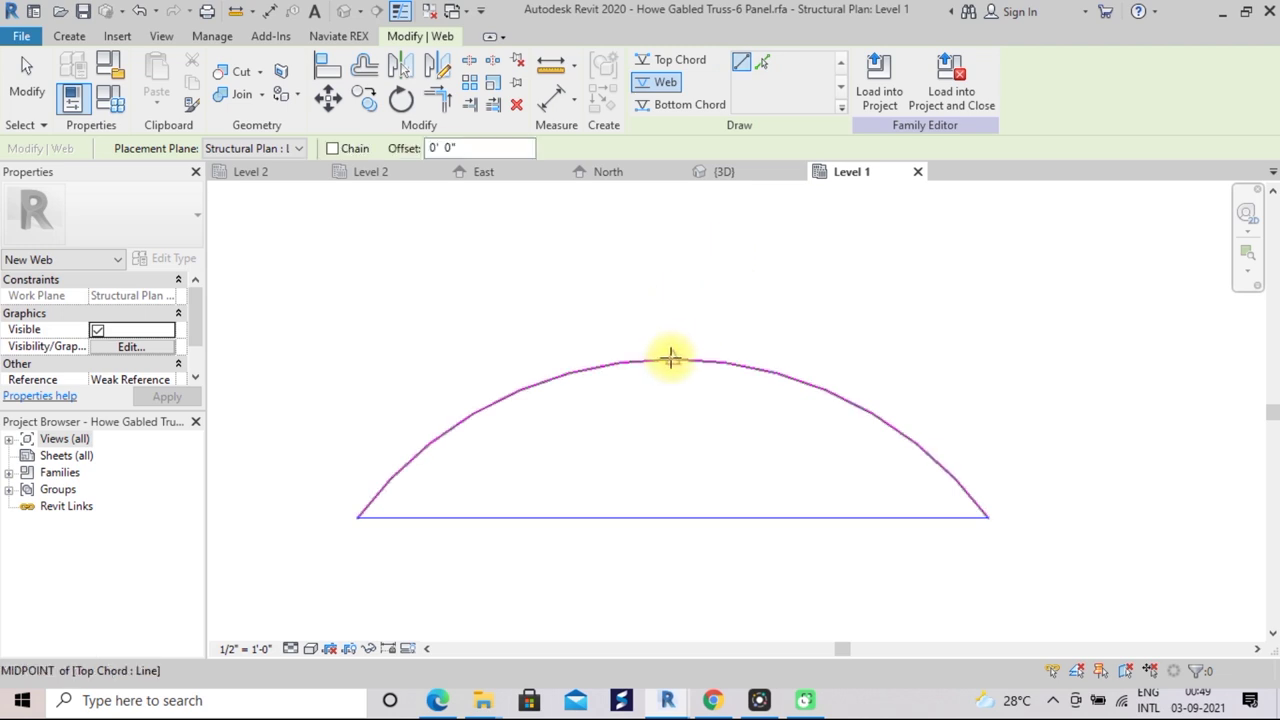
click(673, 518)
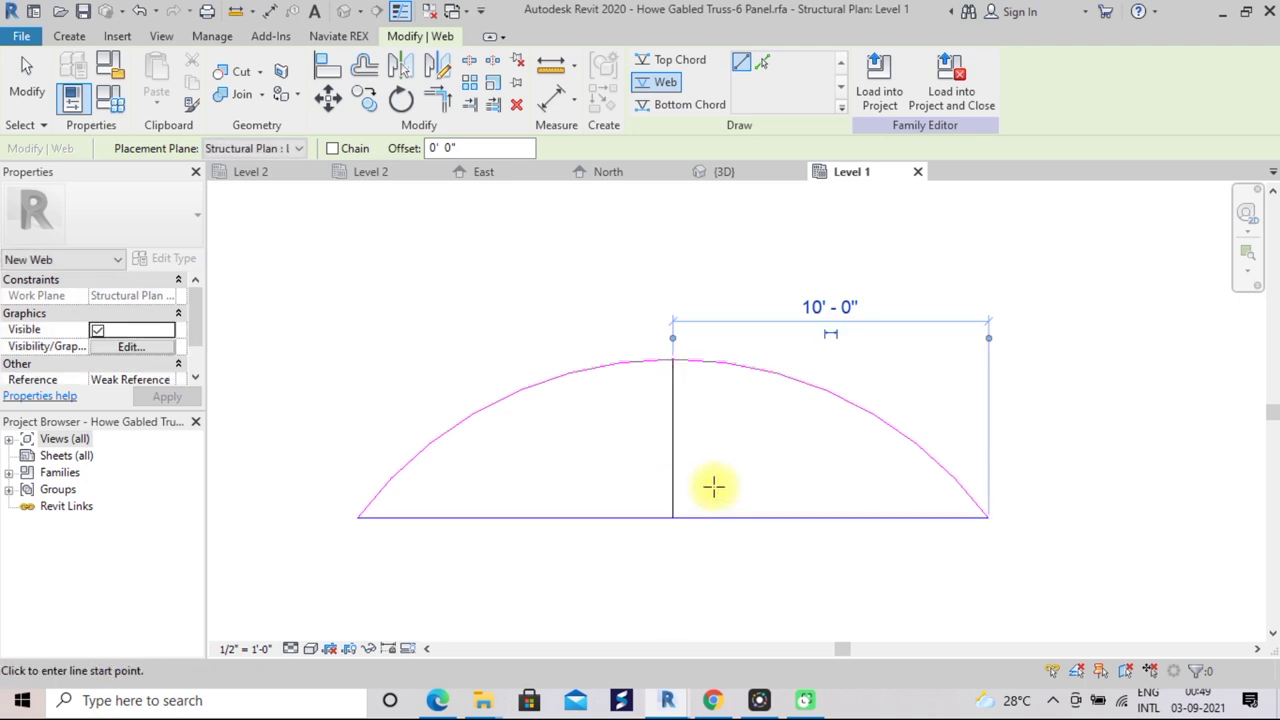
click(672, 517)
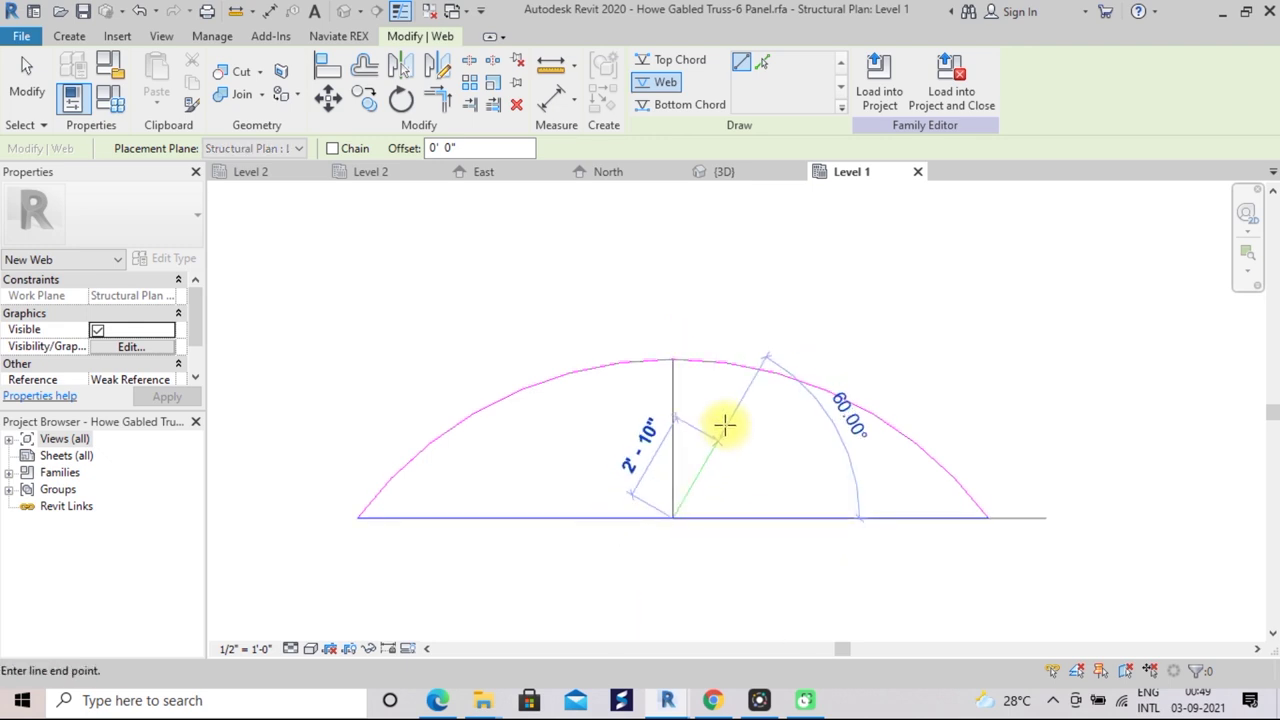
click(748, 370)
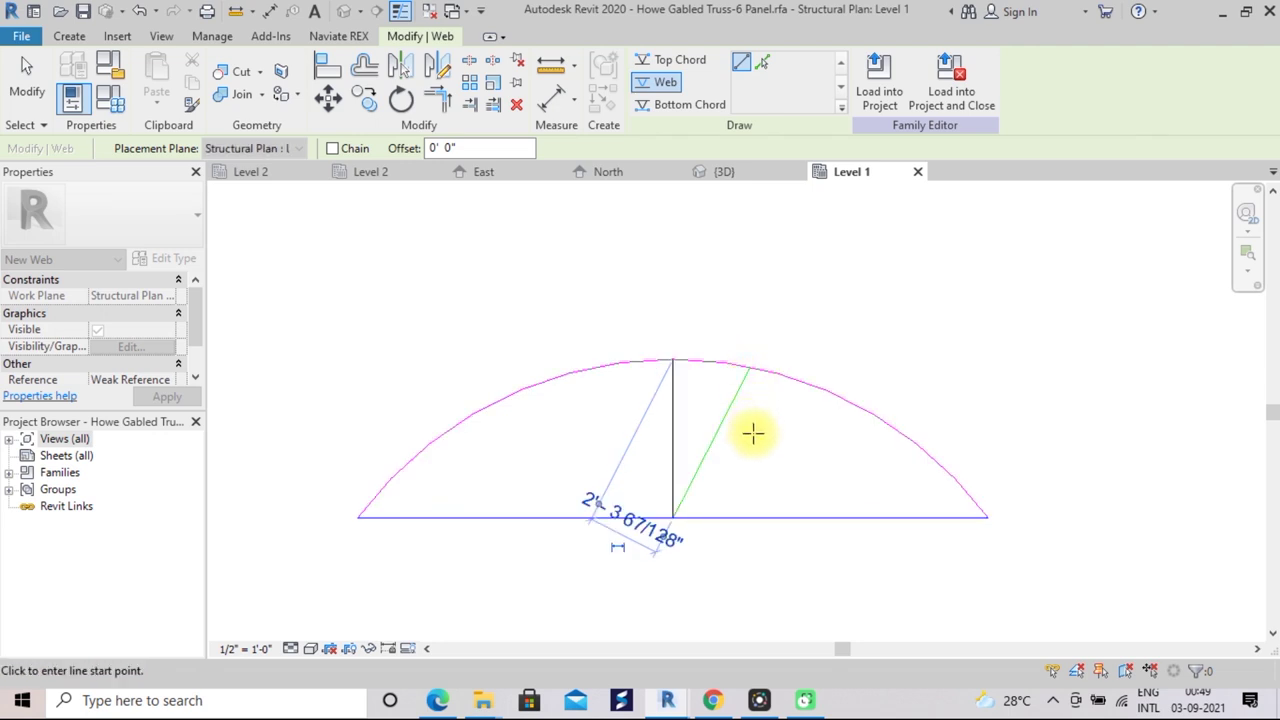
Add the second vertical web and the next diagonal to the top chord
click(748, 369)
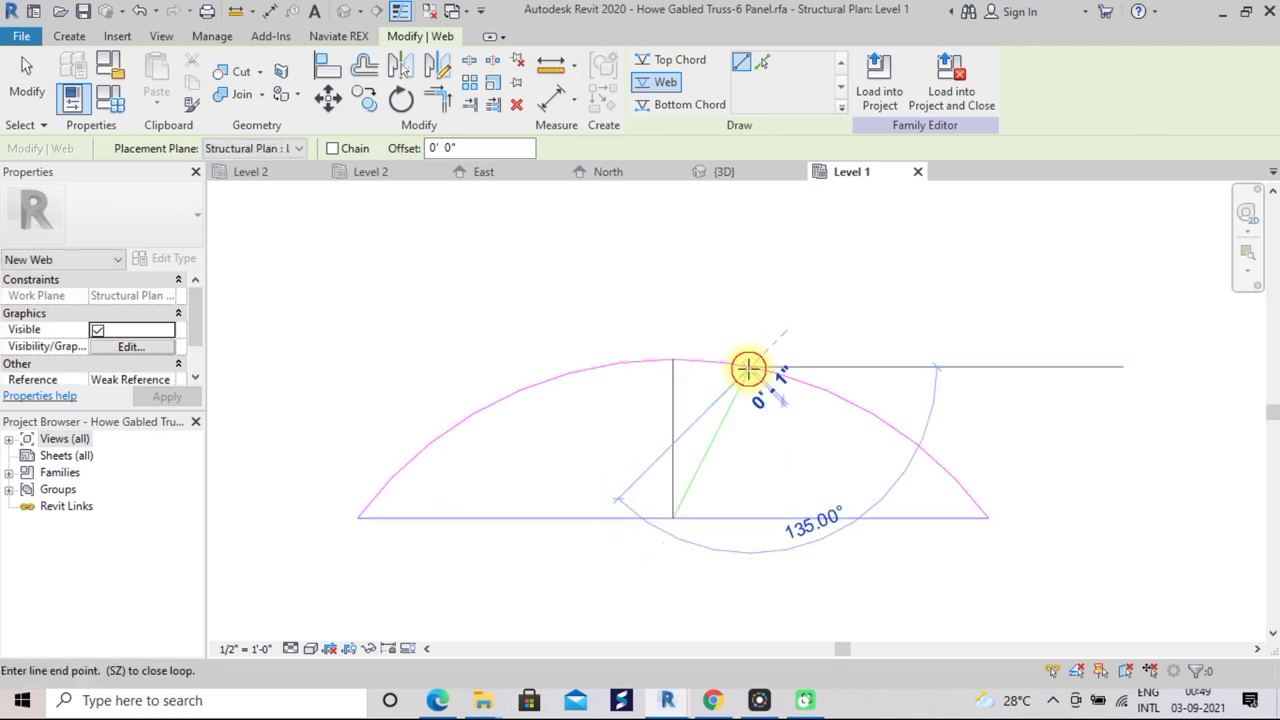
click(751, 518)
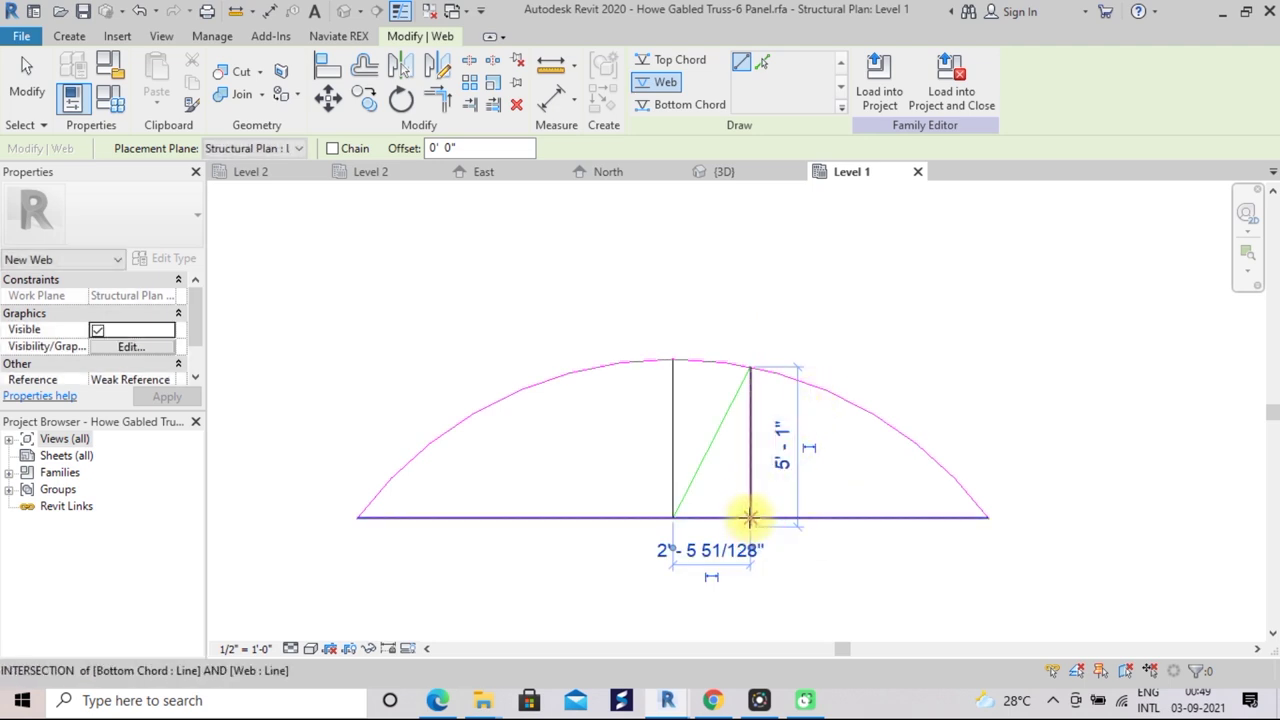
click(750, 517)
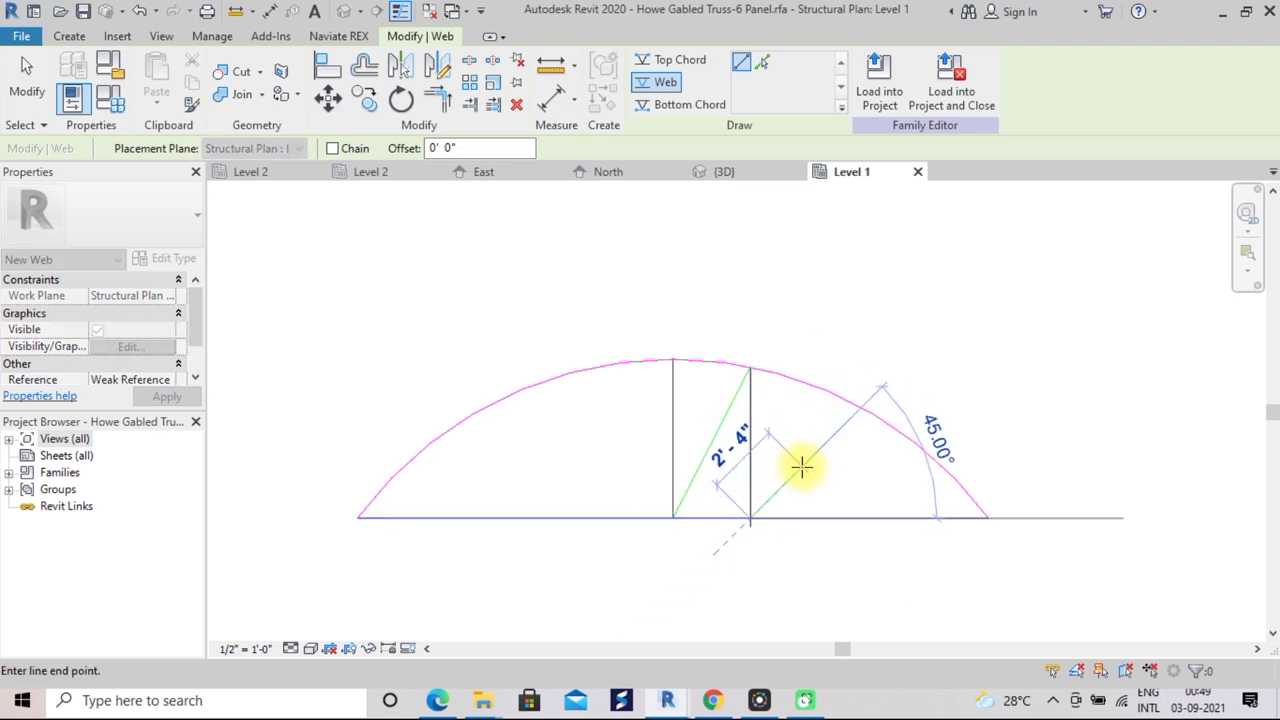
key(Escape)
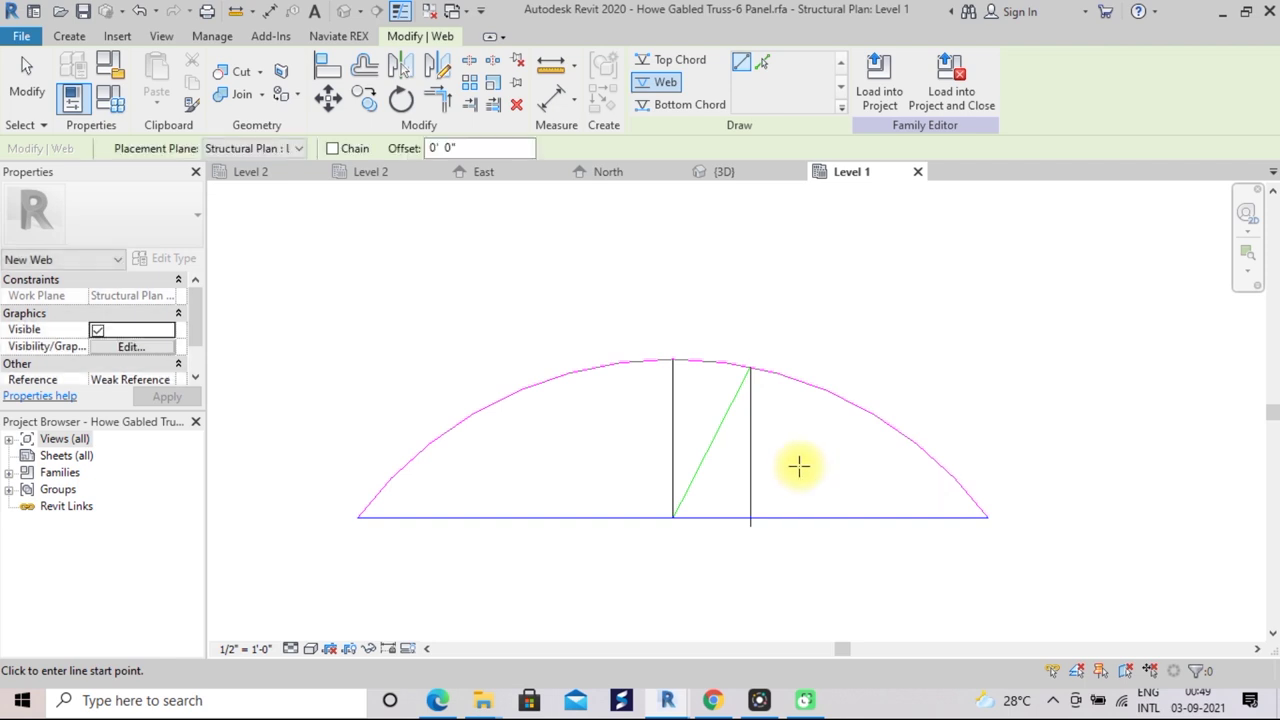
click(749, 369)
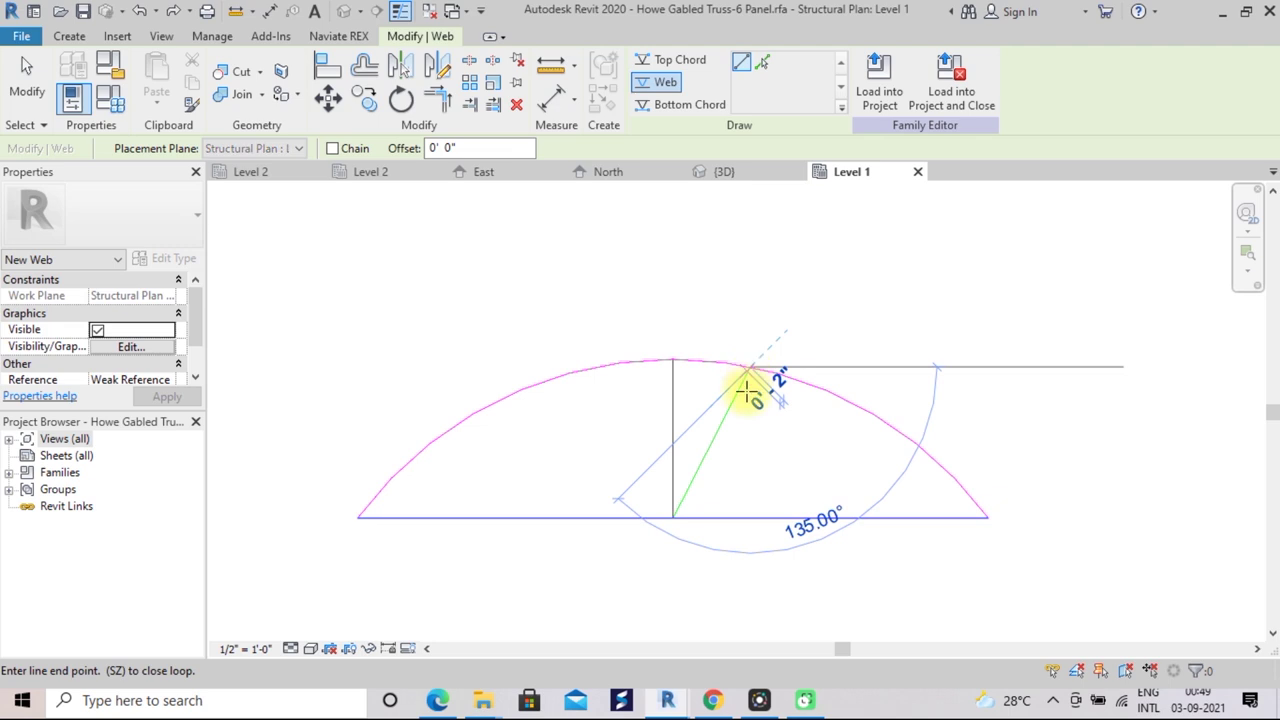
click(753, 513)
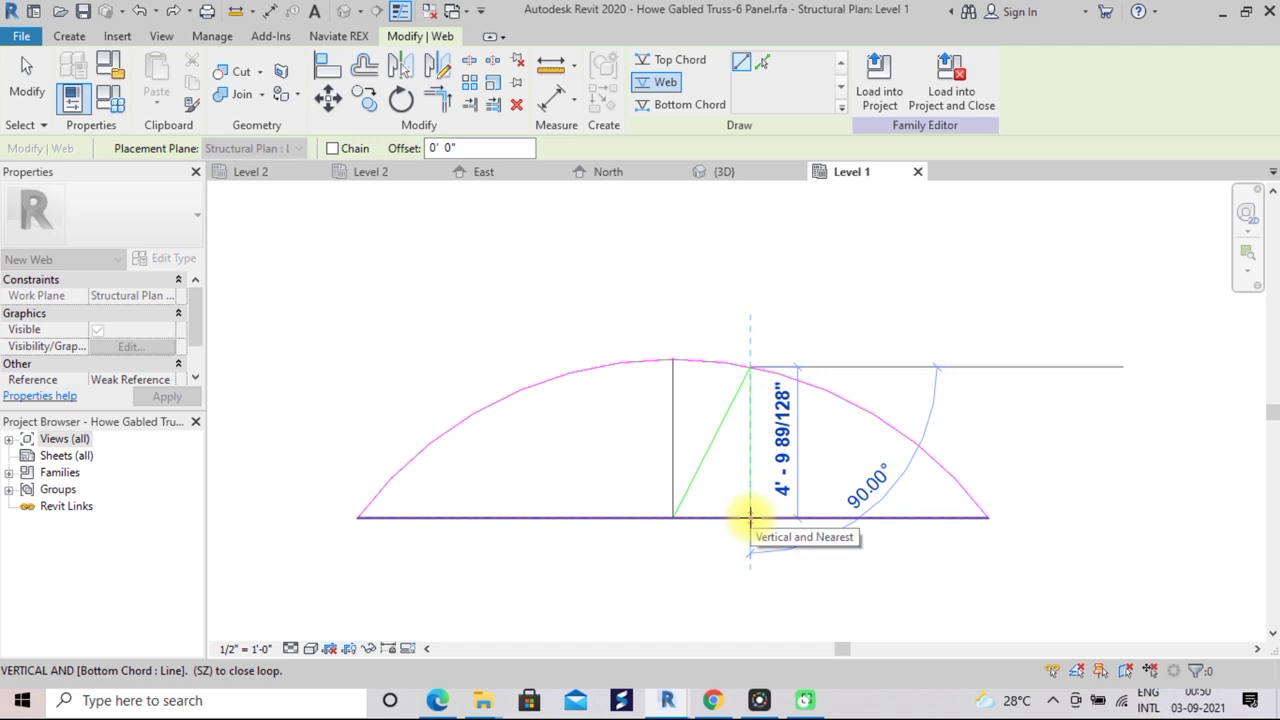
click(750, 516)
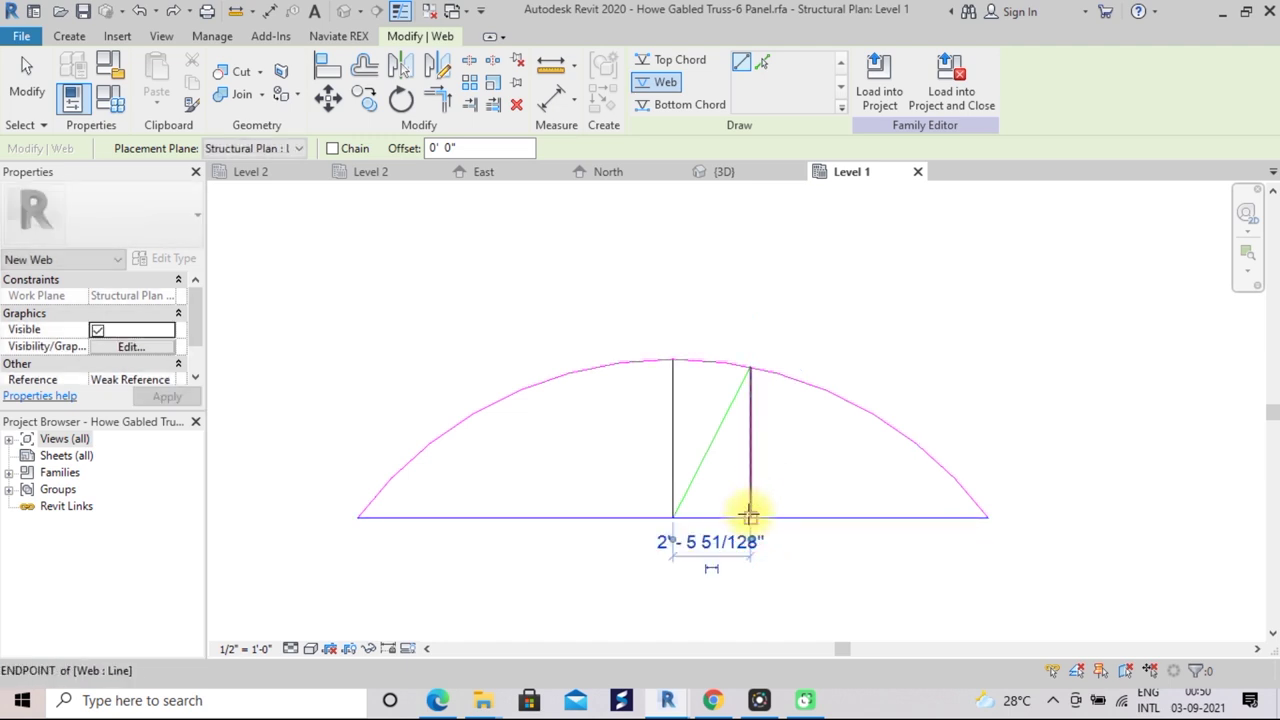
click(750, 516)
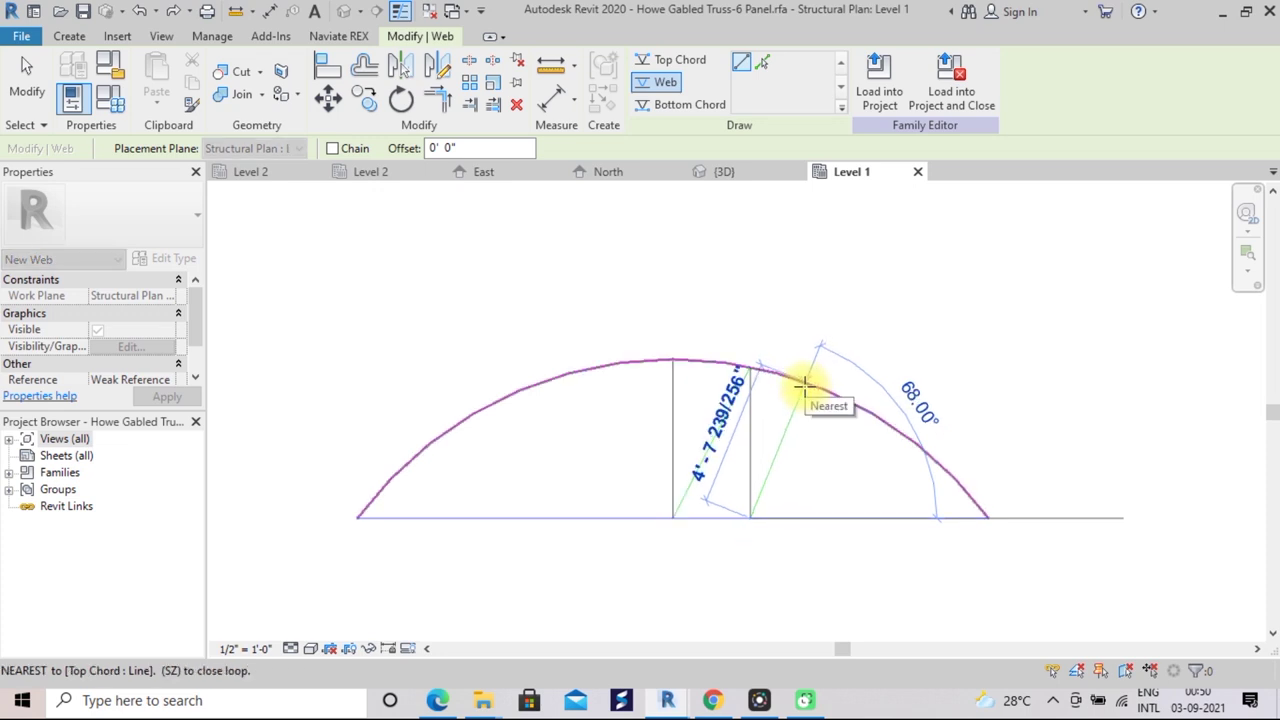
click(808, 386)
Add the last two verticals and two diagonals out to the right end of the truss
click(812, 388)
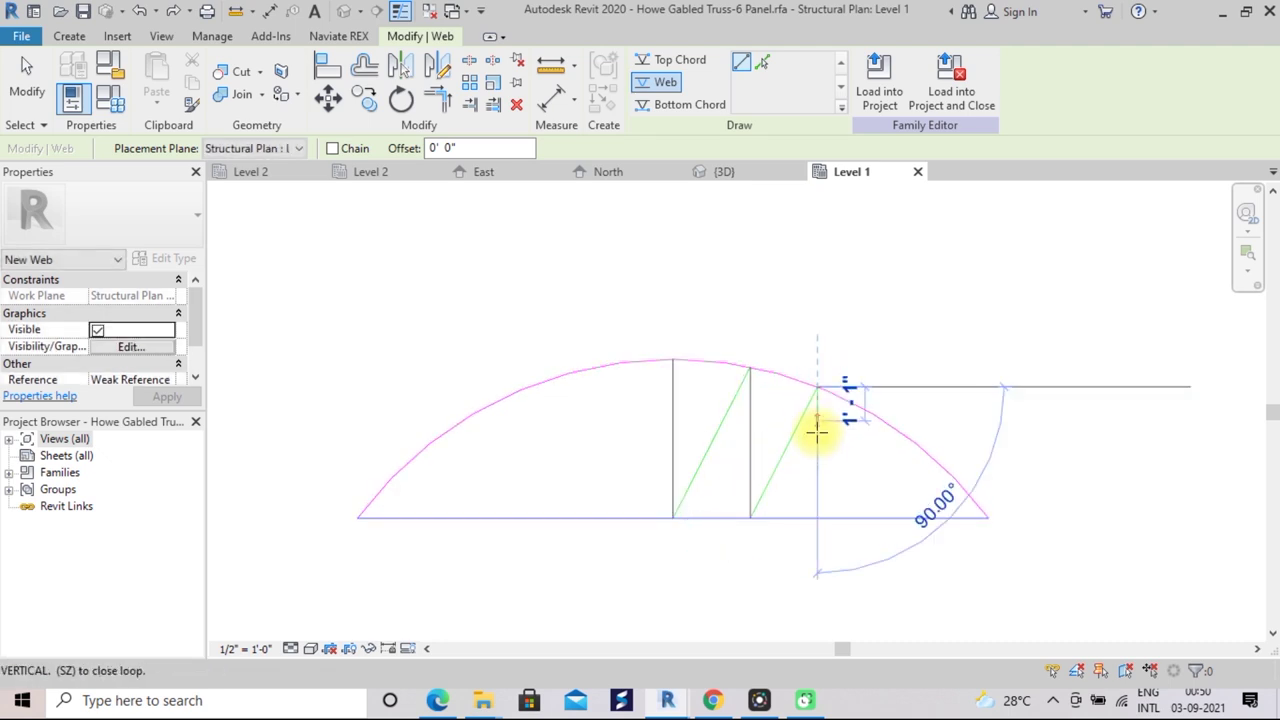
click(818, 516)
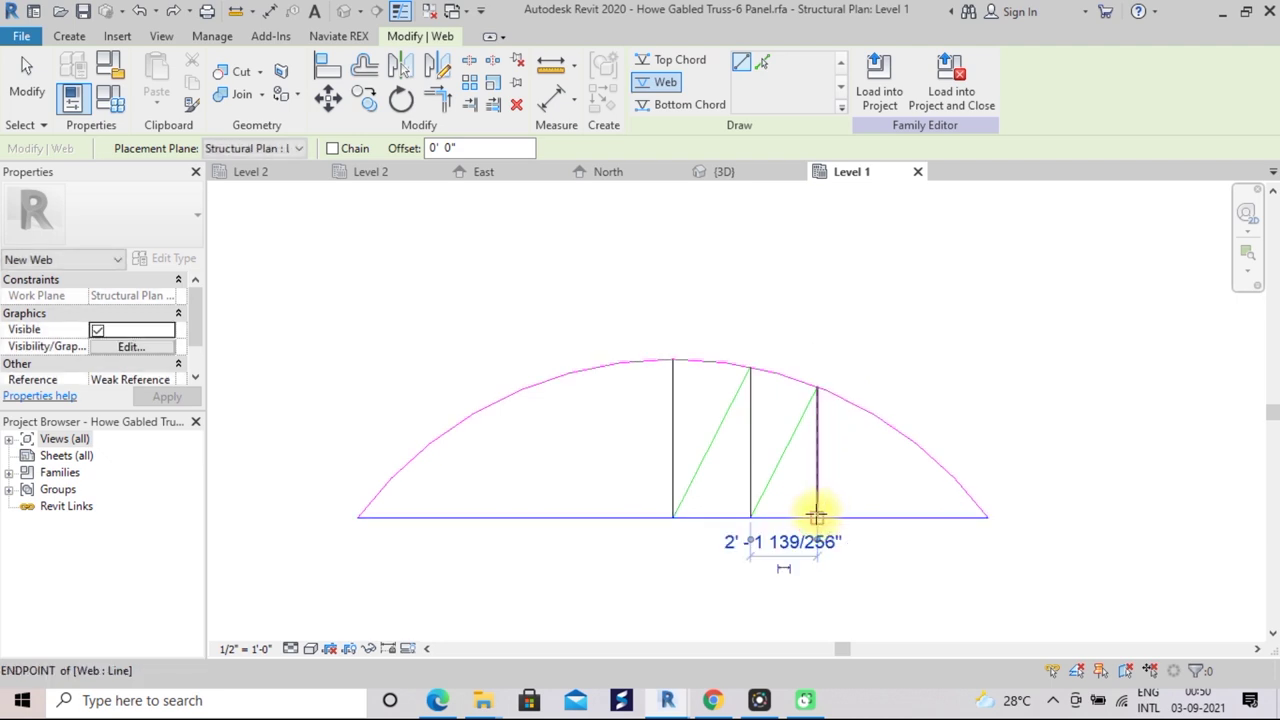
click(817, 516)
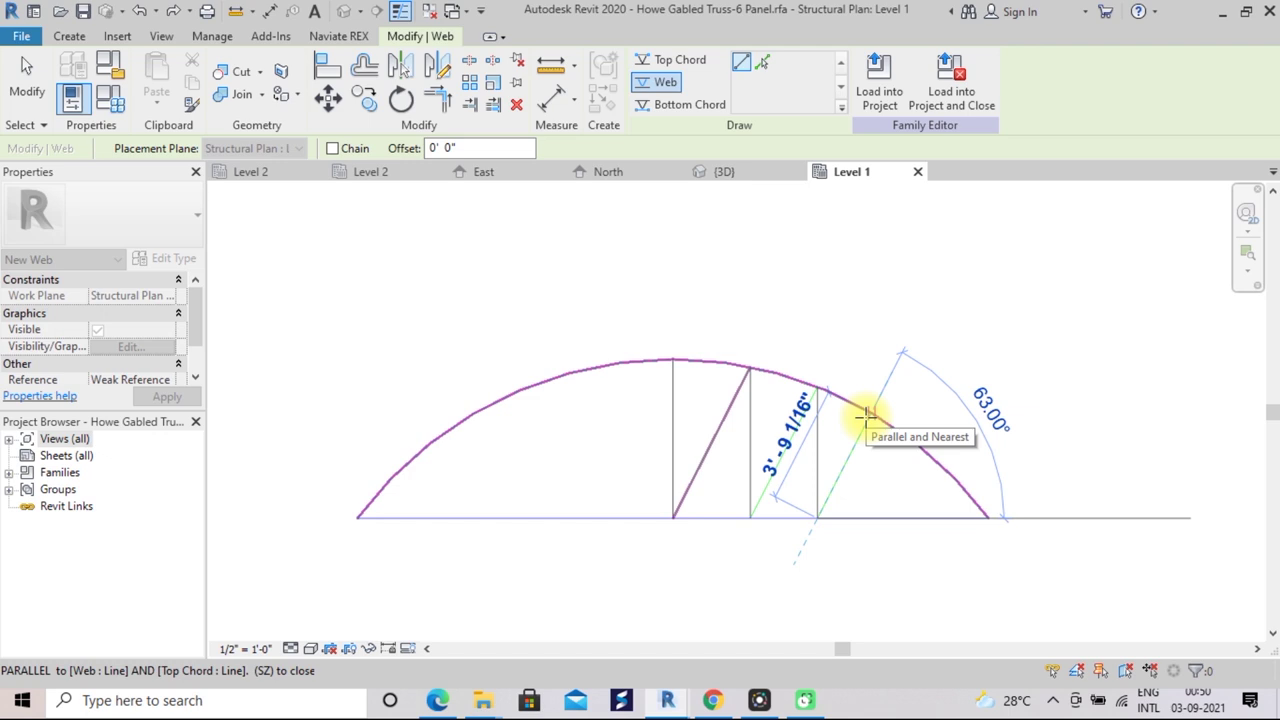
click(866, 418)
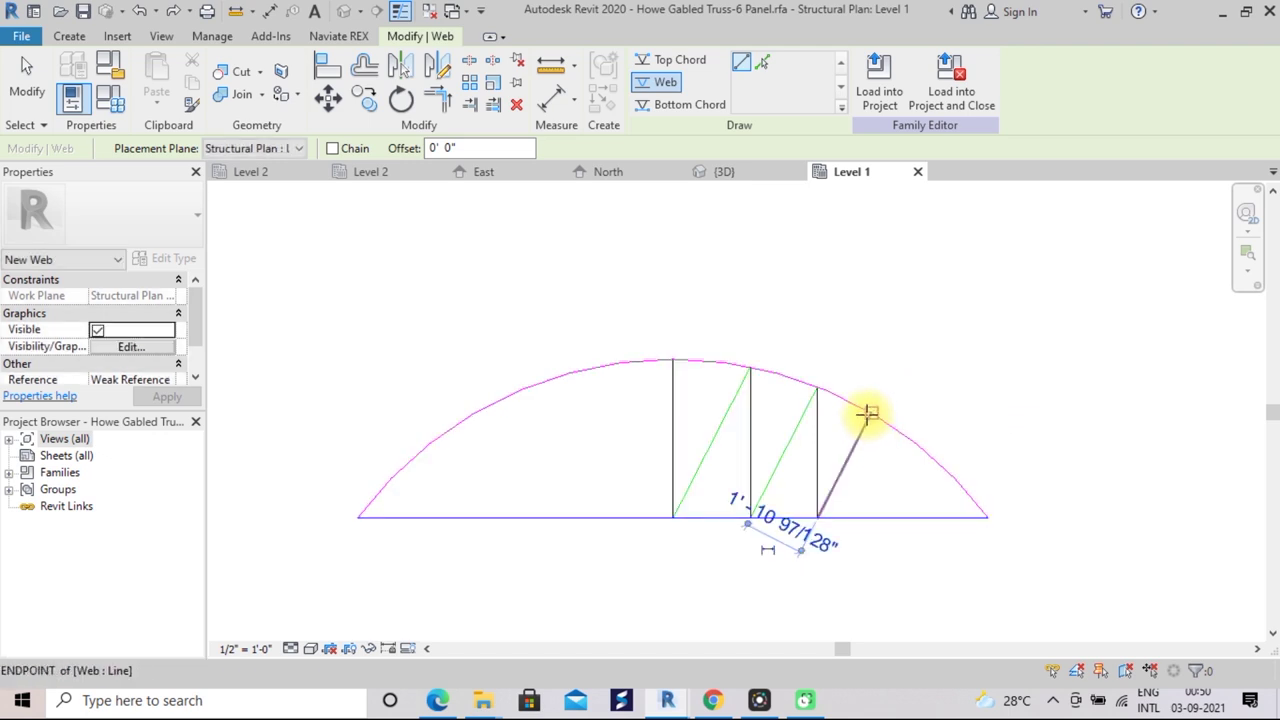
click(869, 413)
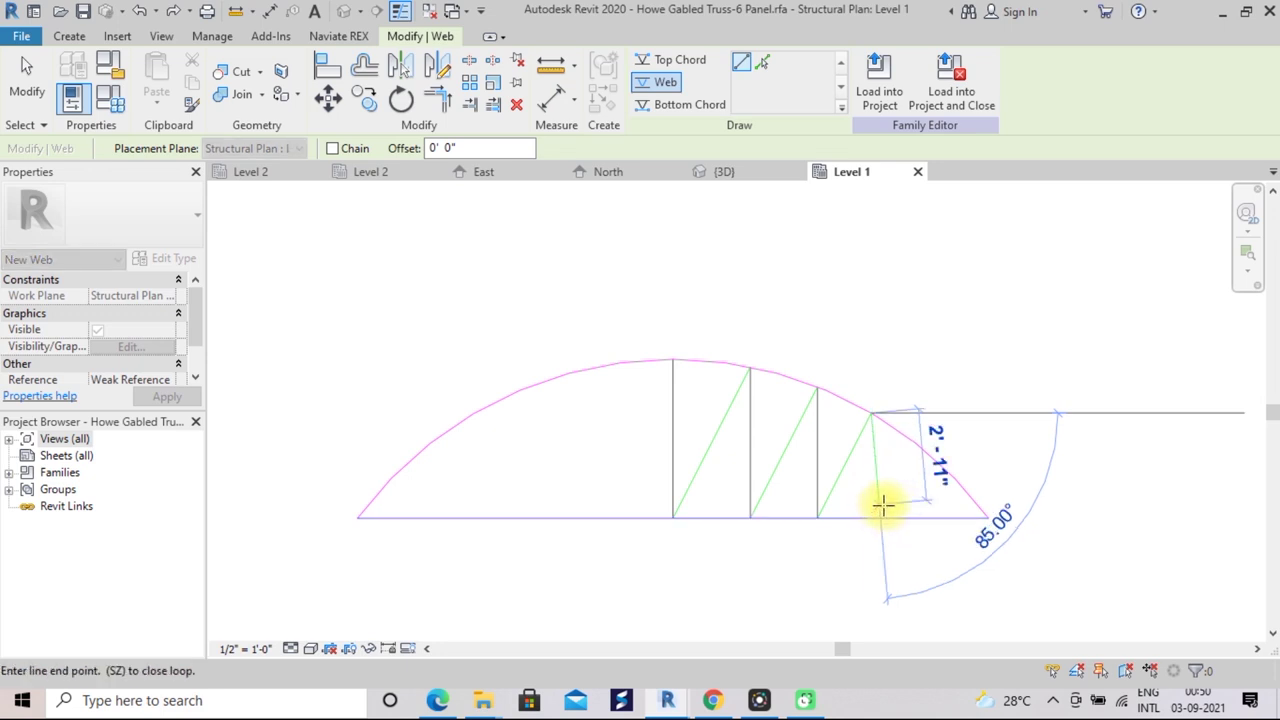
click(873, 516)
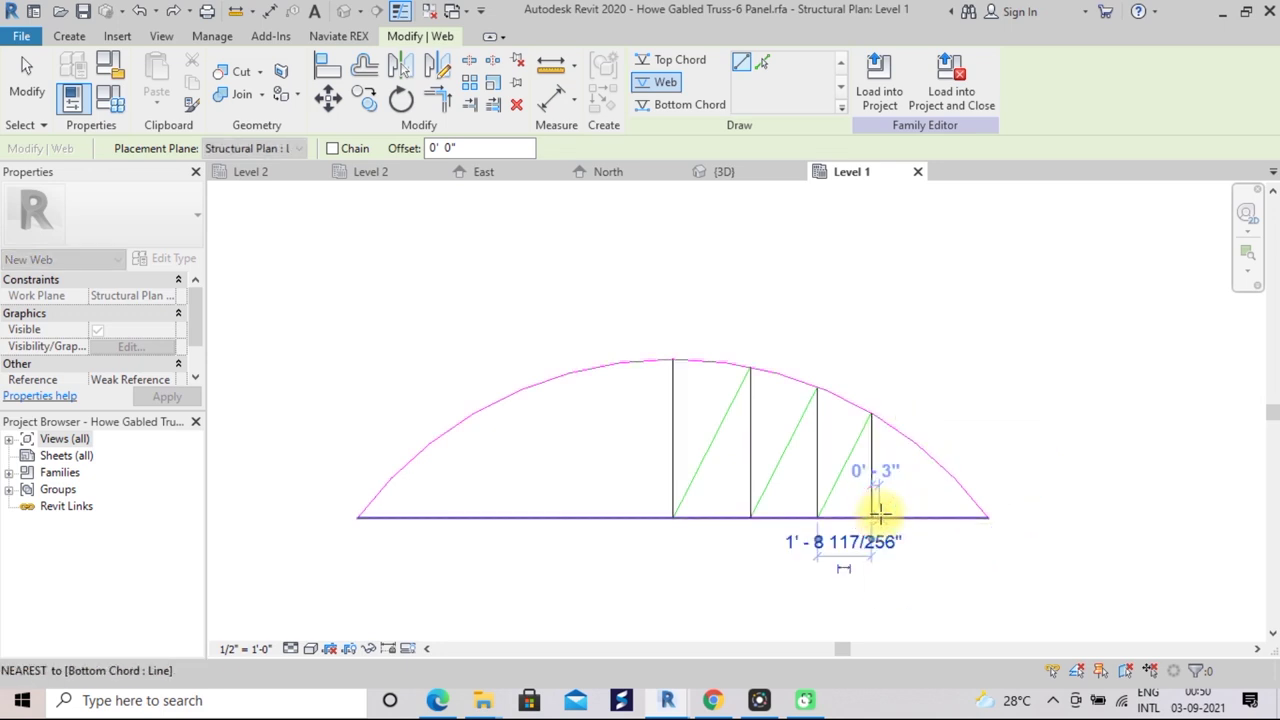
click(872, 516)
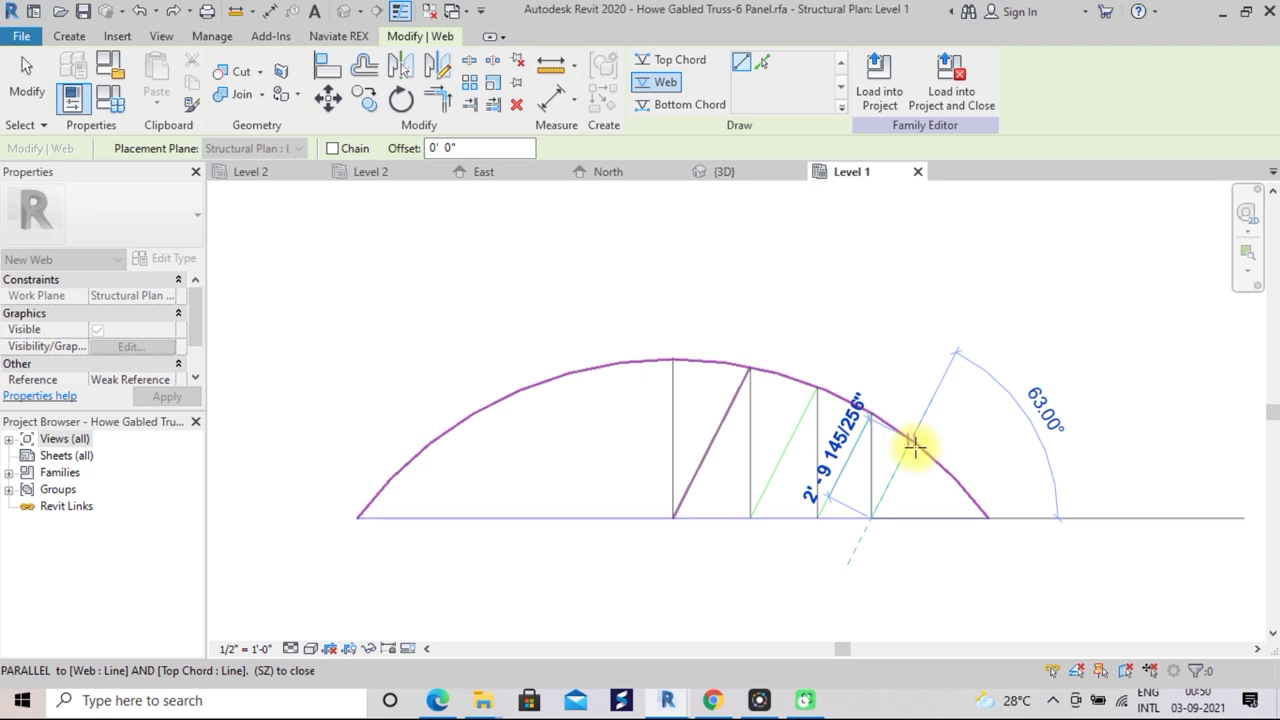
click(916, 450)
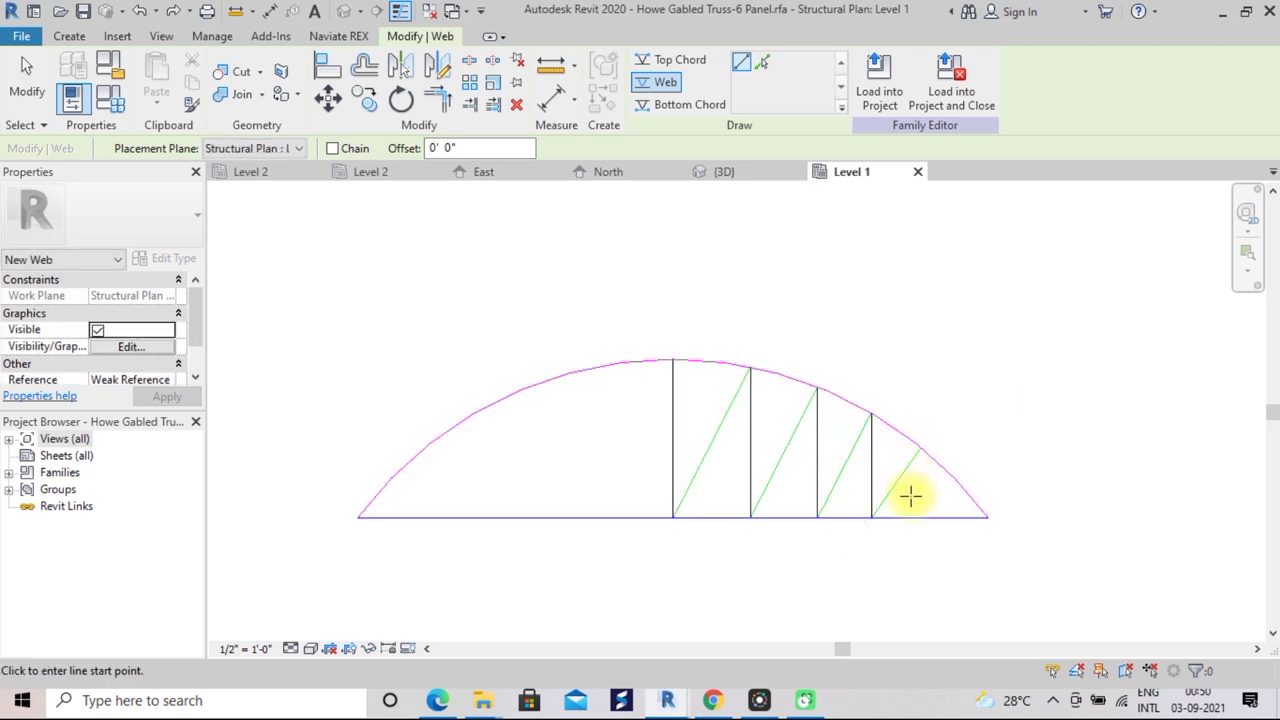
key(Escape)
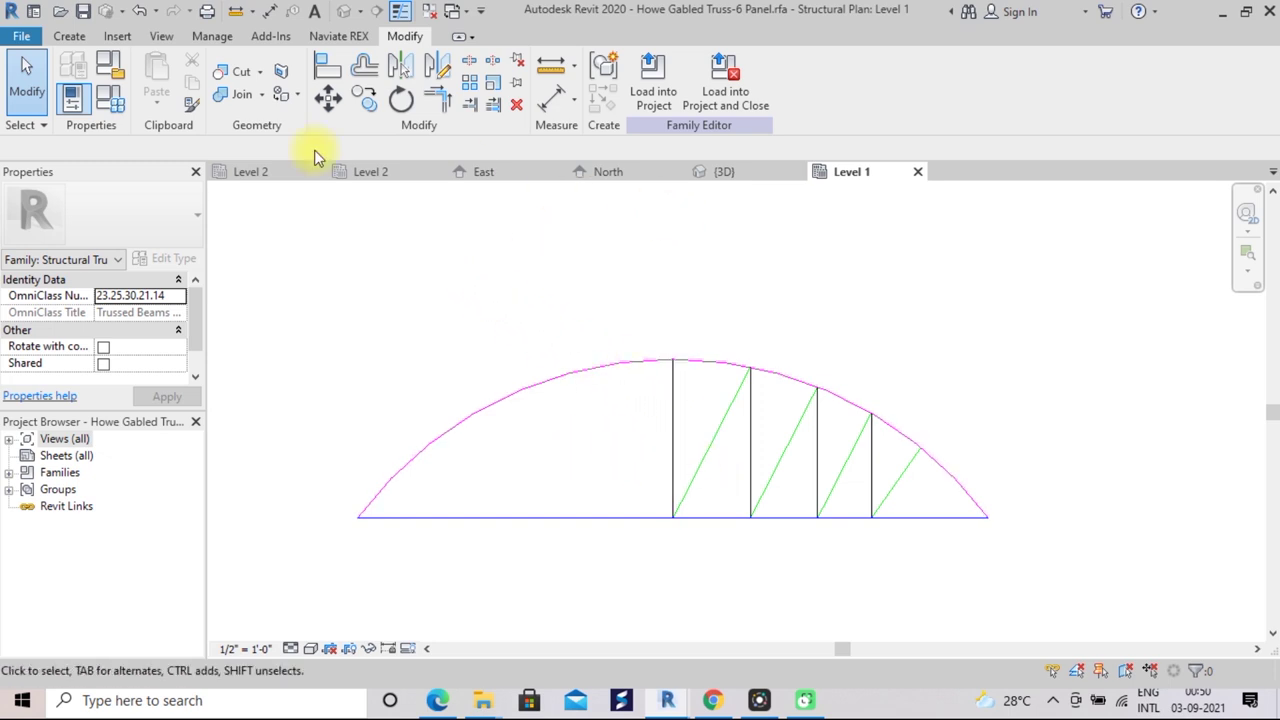
click(72, 38)
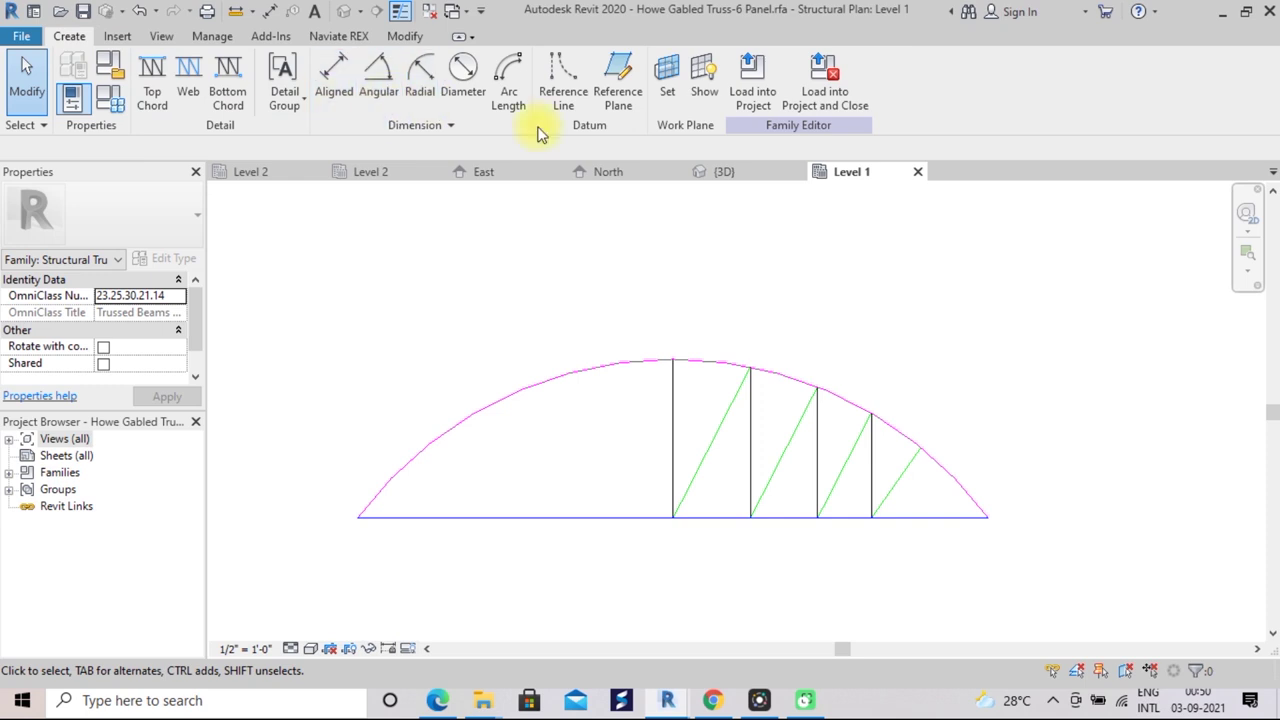
click(192, 90)
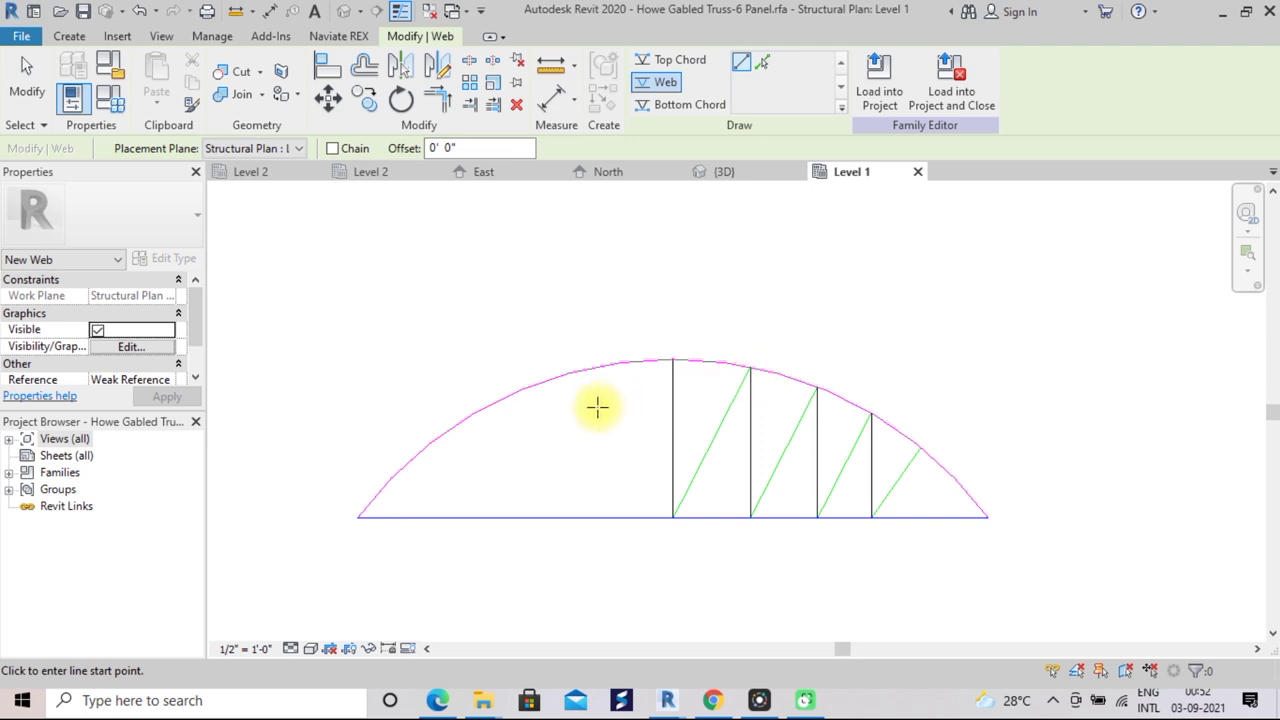
click(741, 62)
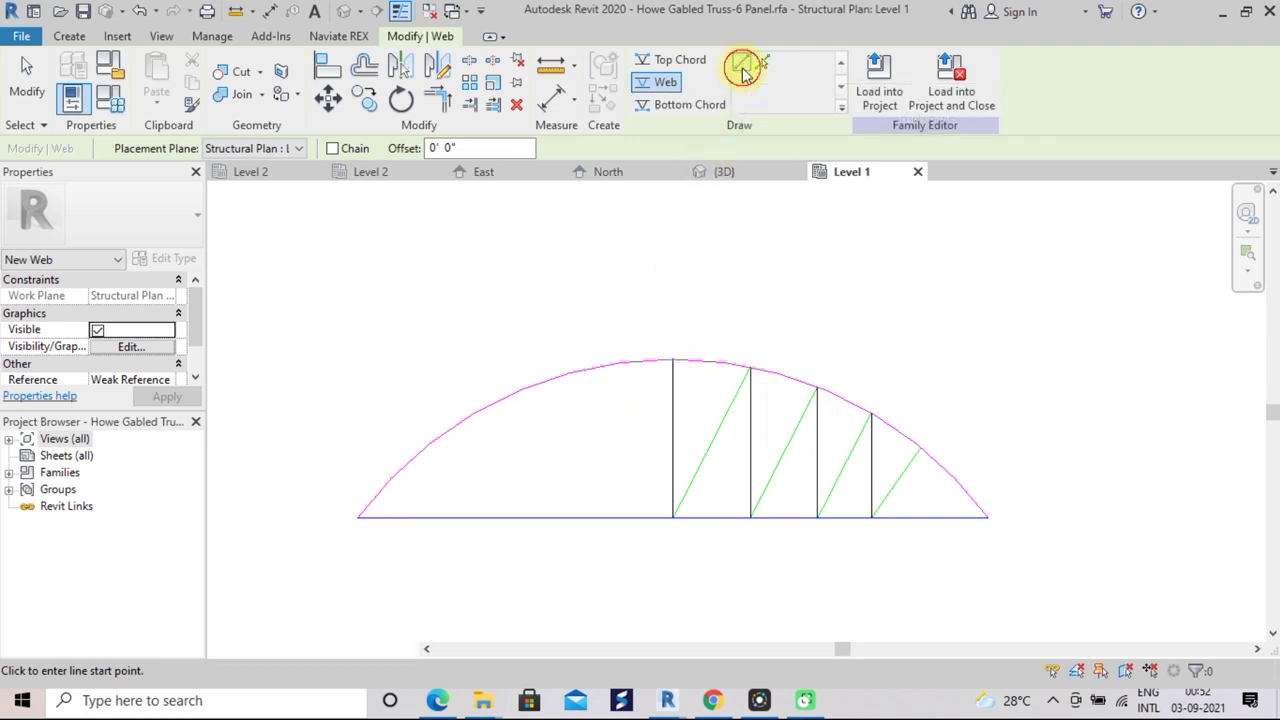
Draw horizontal helper webs across the arch at three heights and the right end-panel diagonal
click(751, 366)
click(751, 366)
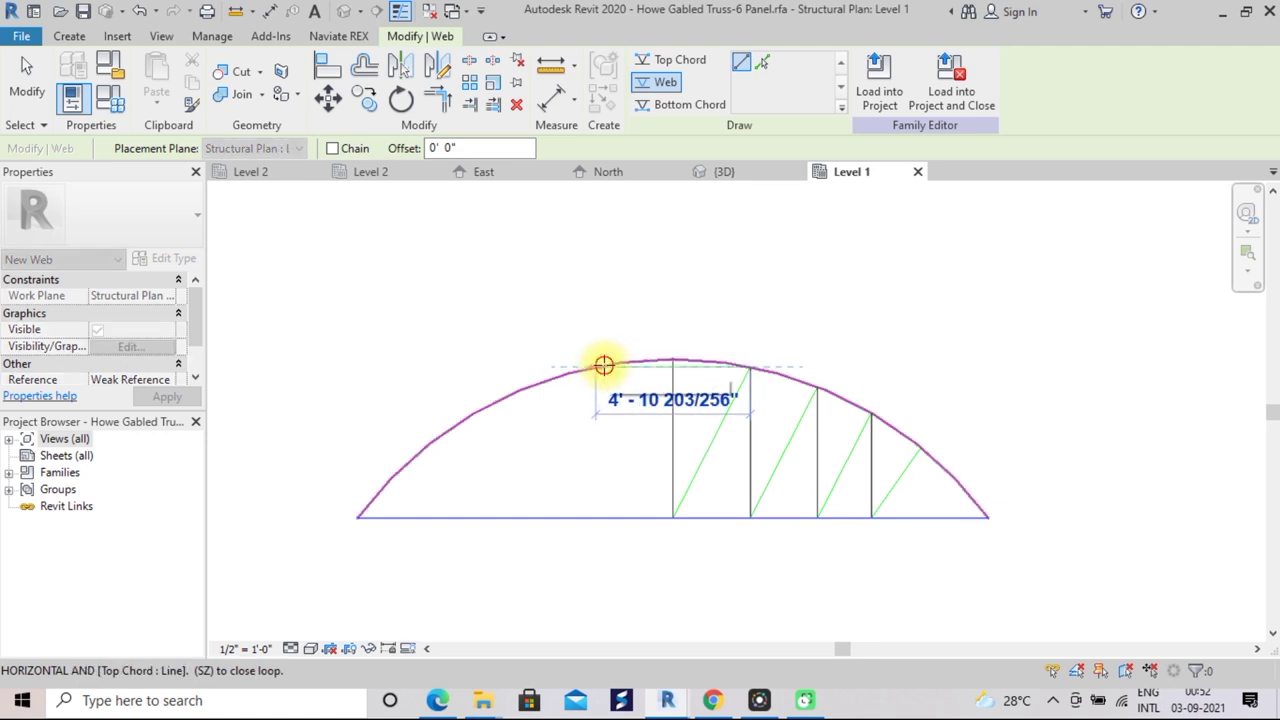
click(803, 402)
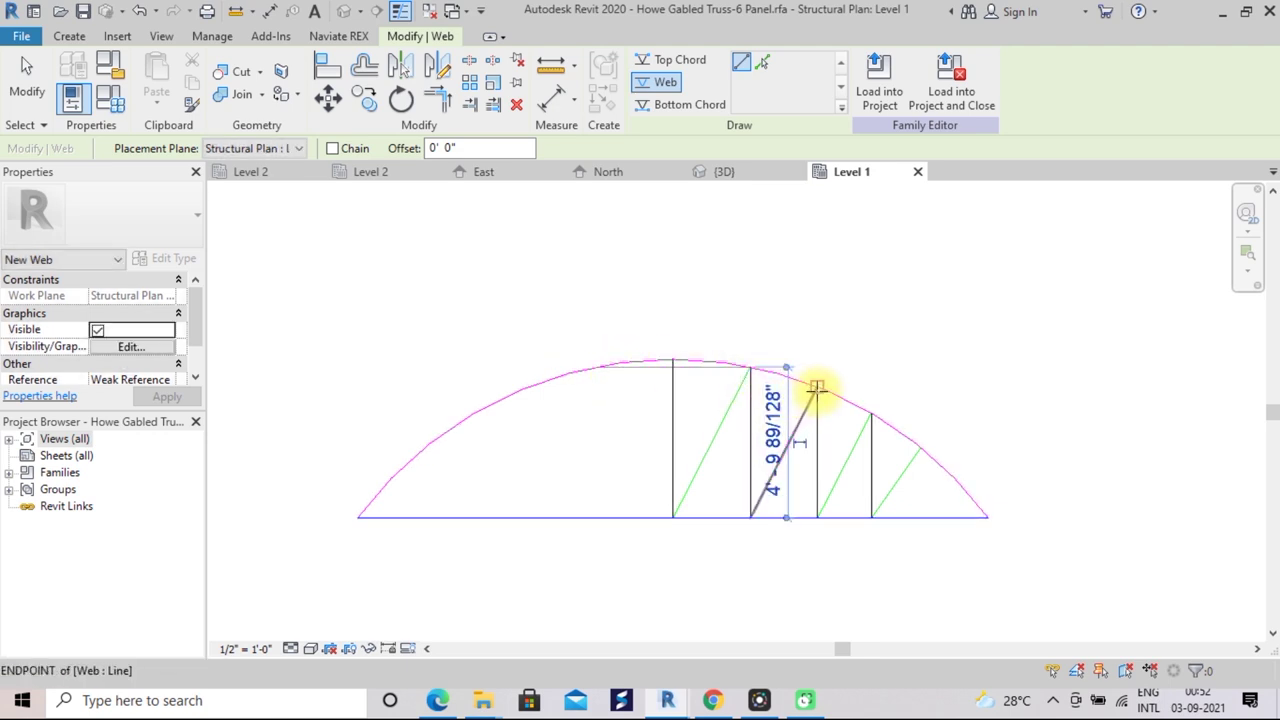
click(817, 387)
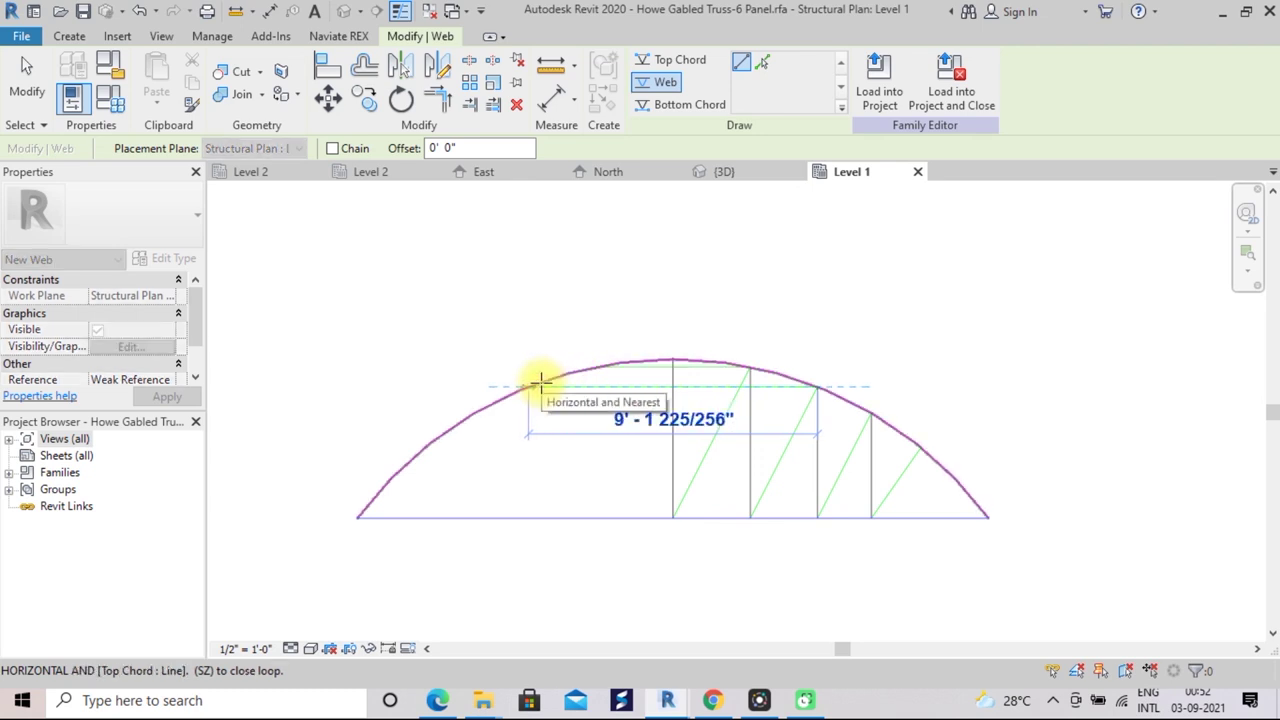
click(542, 384)
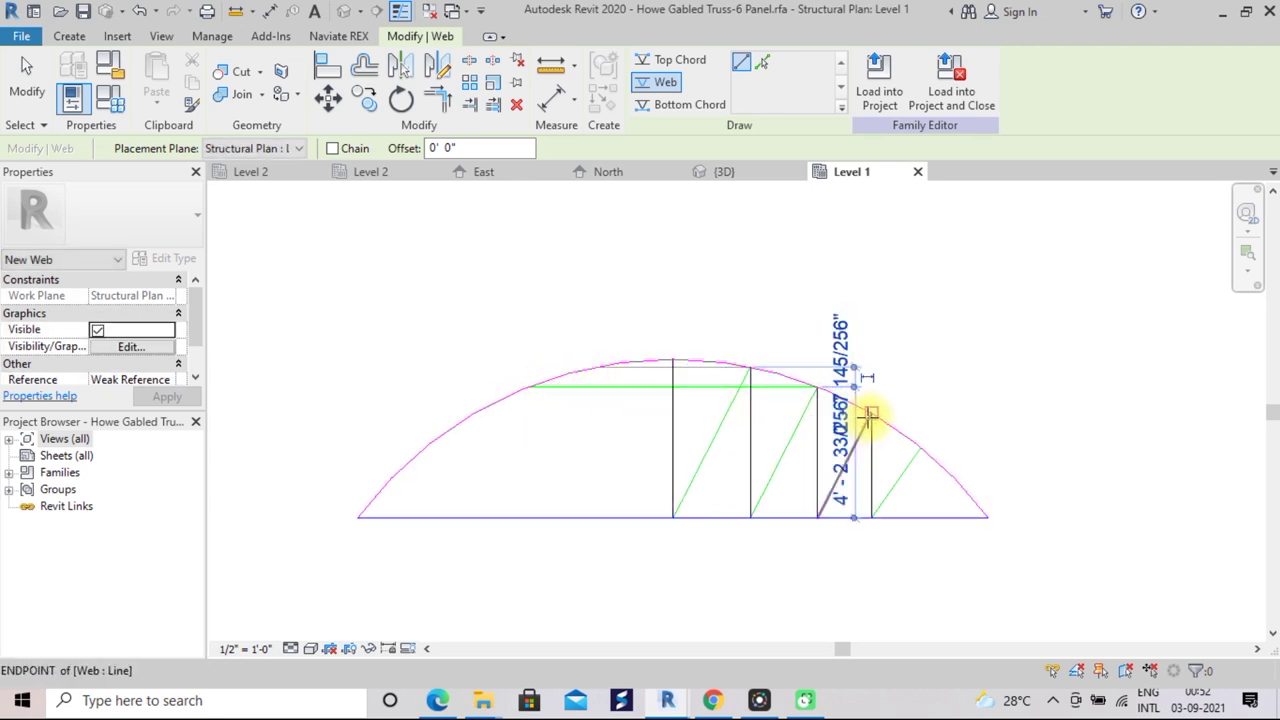
click(868, 416)
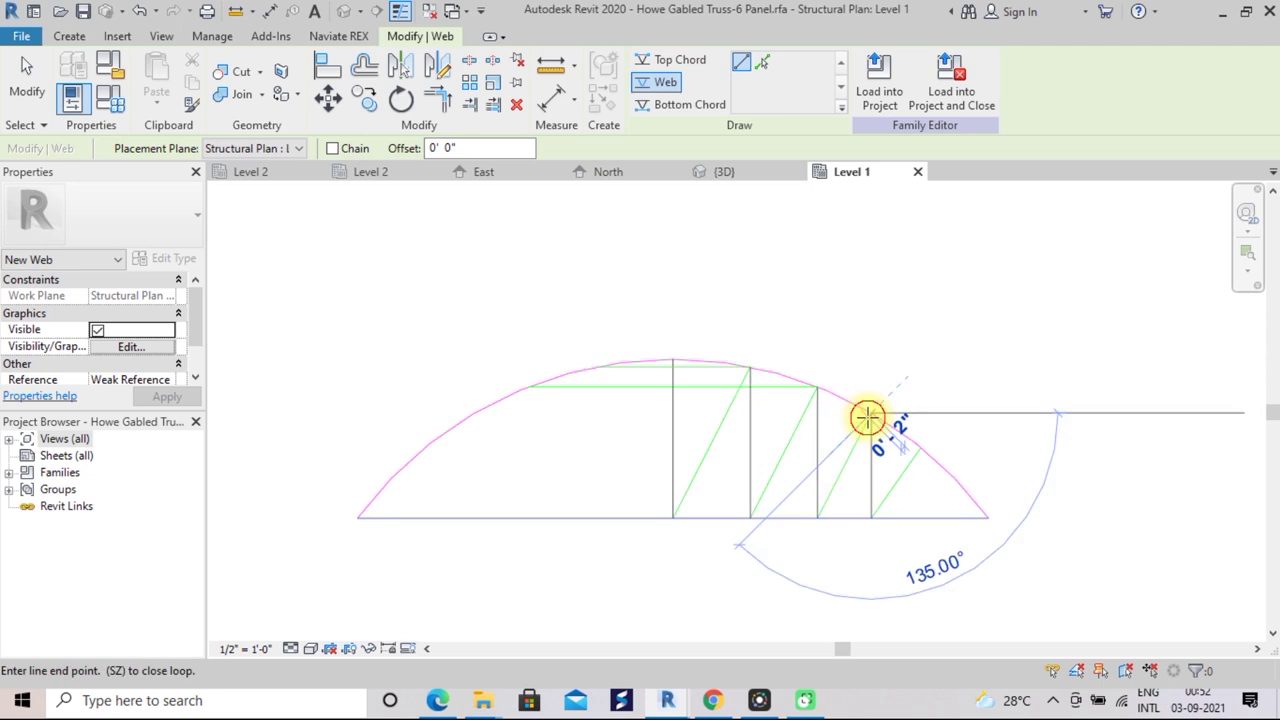
click(483, 411)
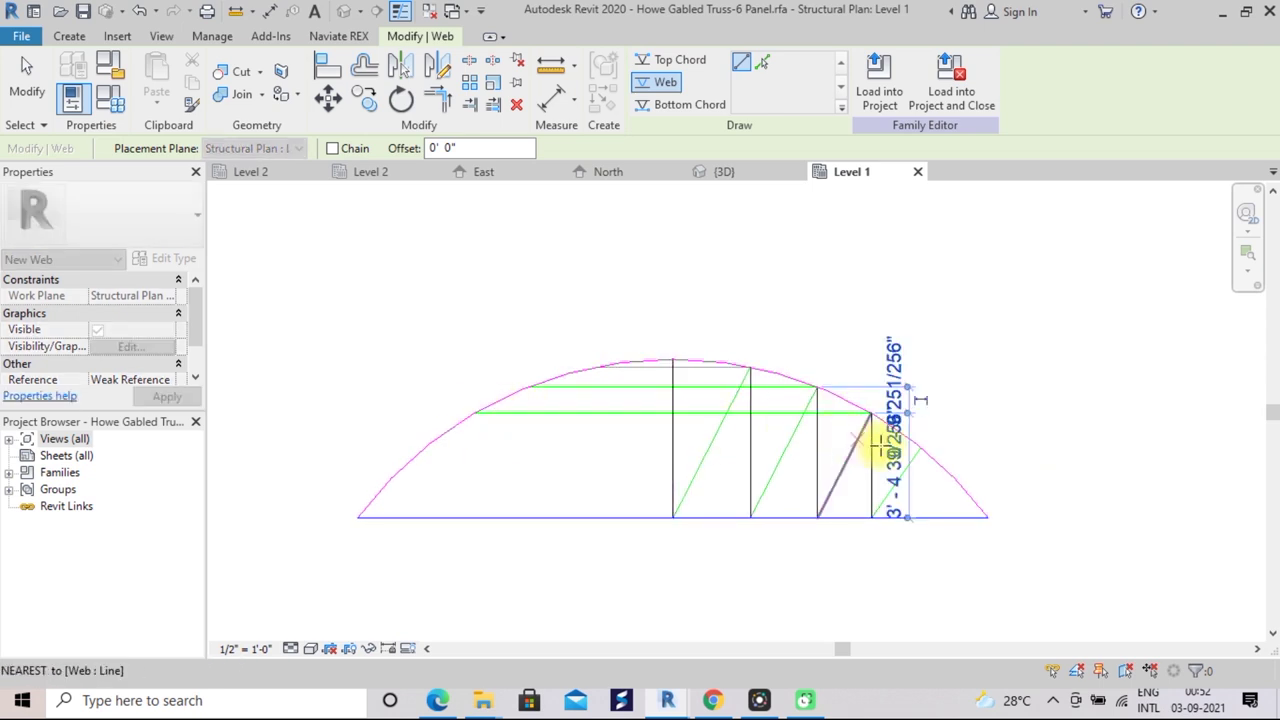
click(920, 447)
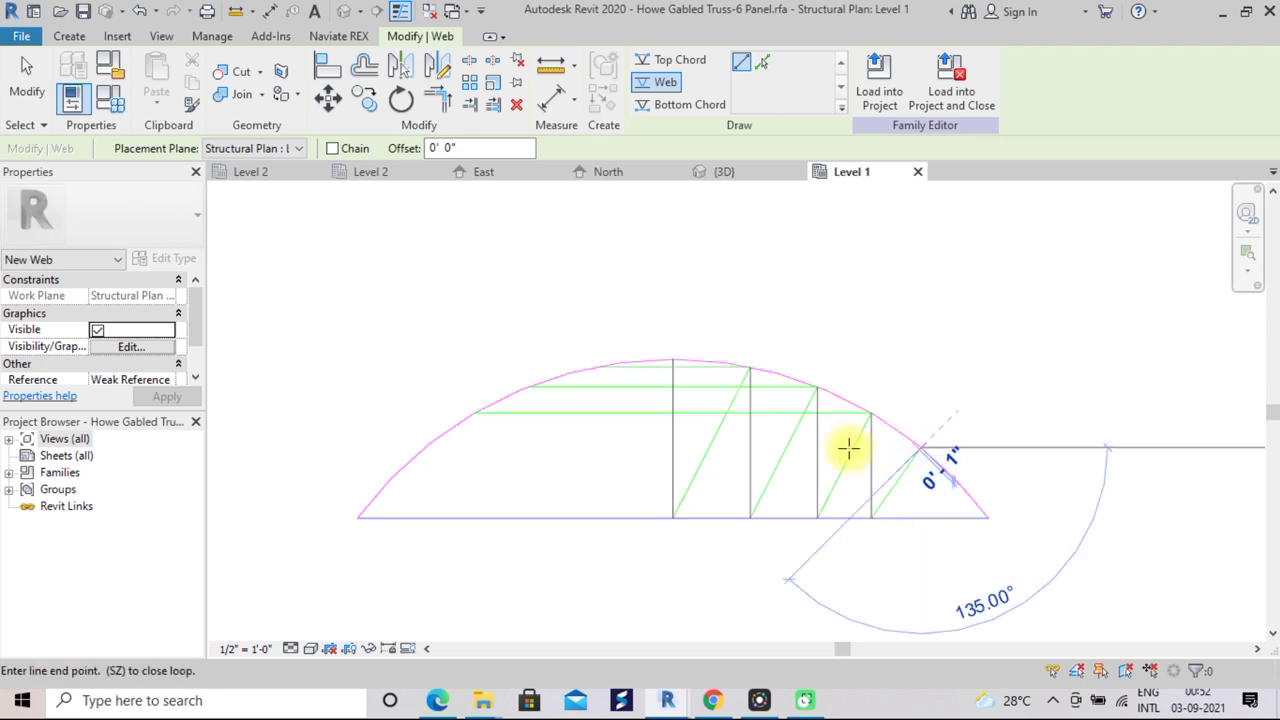
click(440, 447)
Draw a diagonal down to the centre, then the first left diagonal and vertical web
click(750, 370)
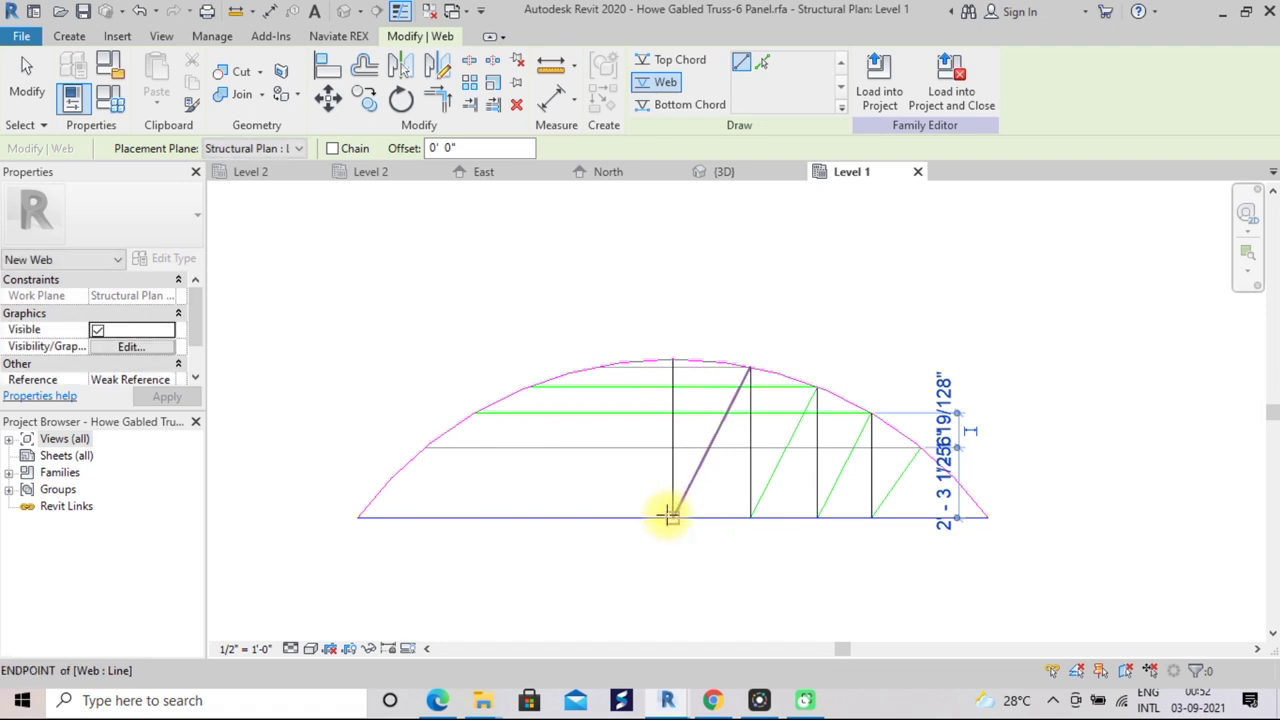
click(669, 514)
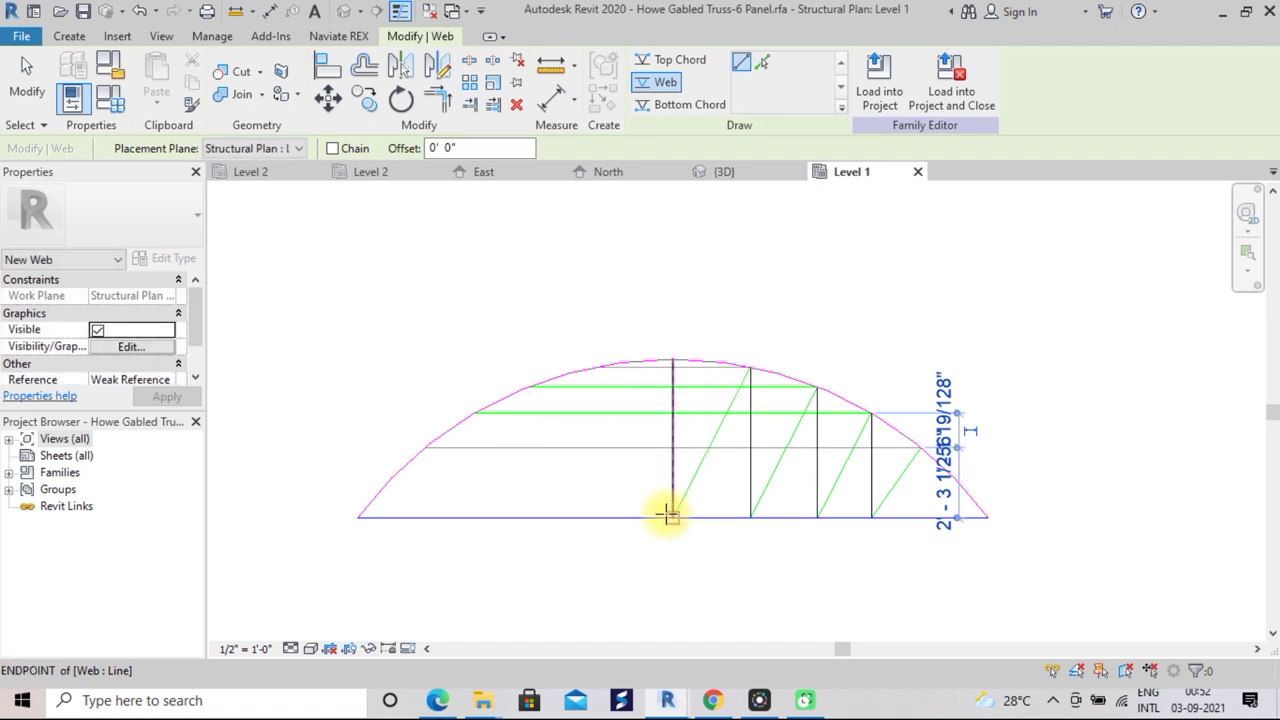
click(670, 514)
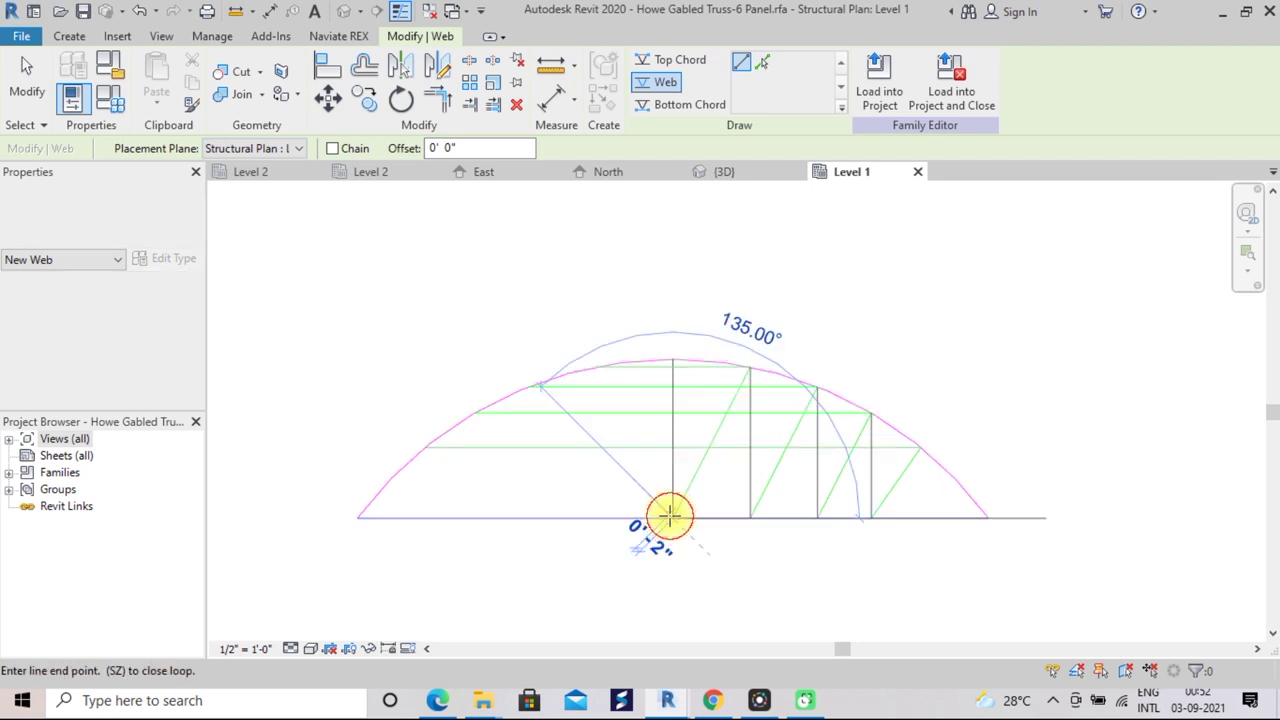
click(595, 366)
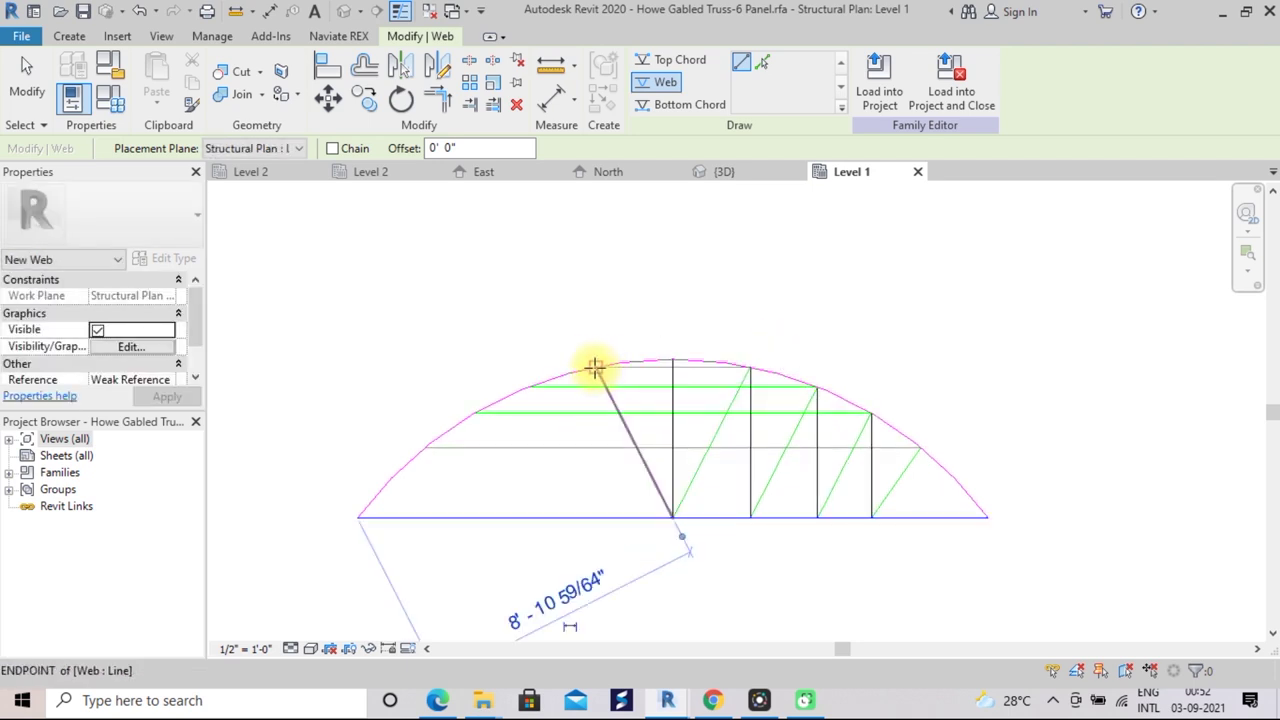
click(595, 366)
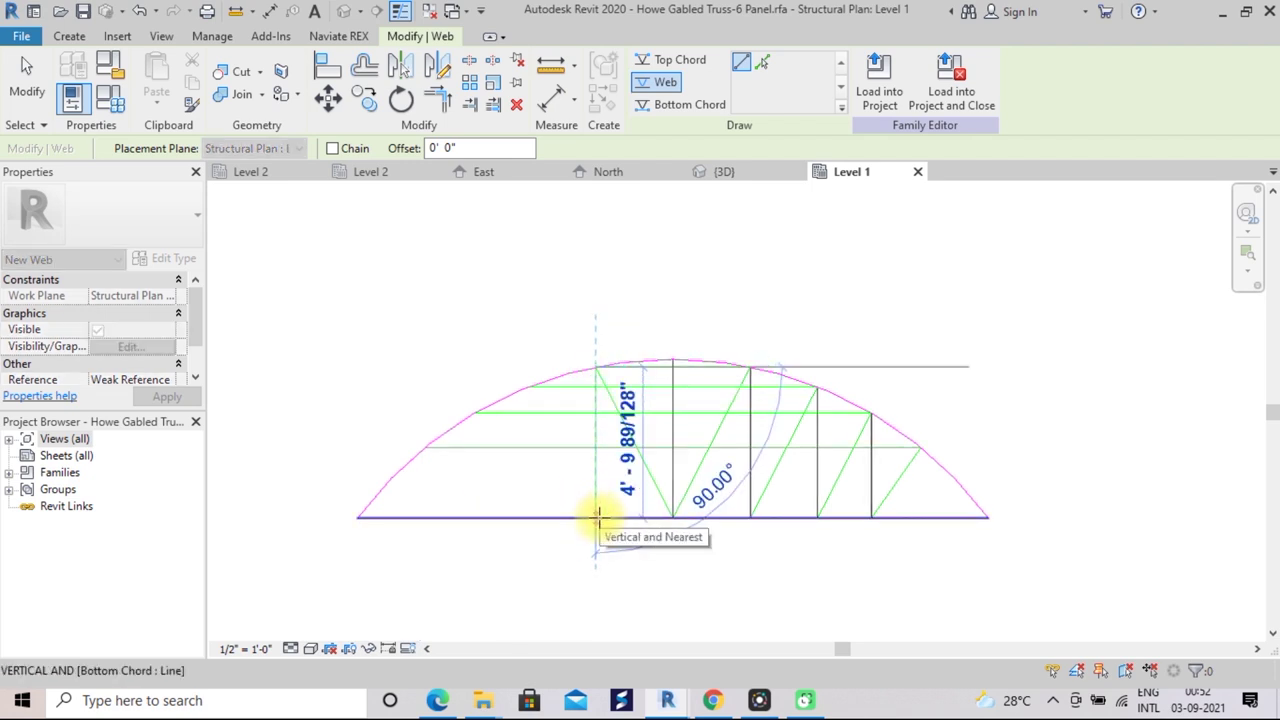
click(598, 517)
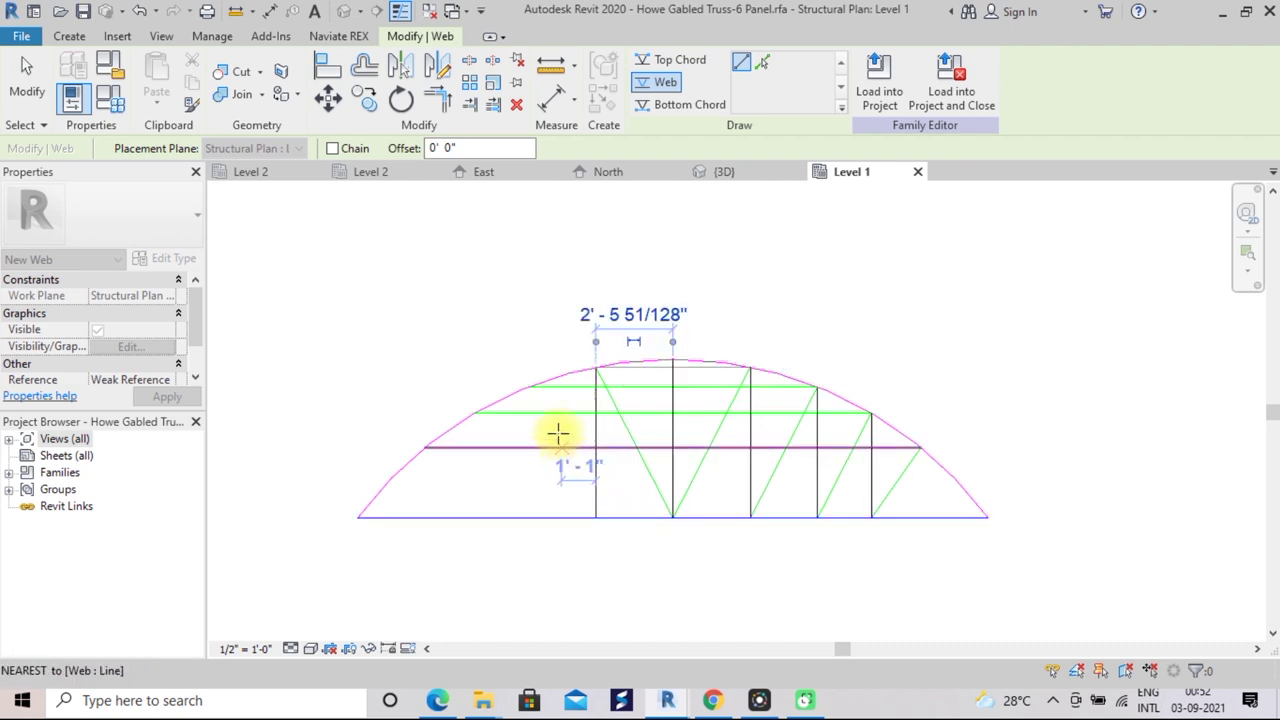
Add the remaining left verticals and diagonals out to the left end panel
click(595, 517)
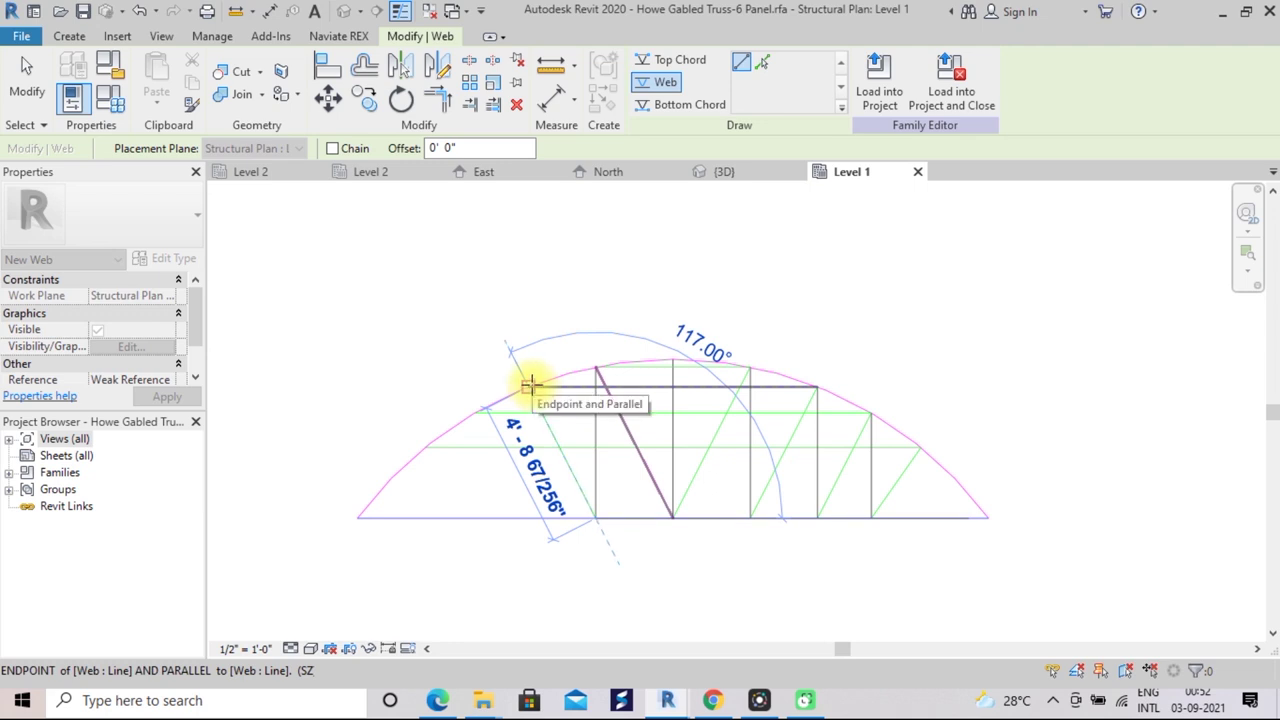
click(530, 386)
click(529, 386)
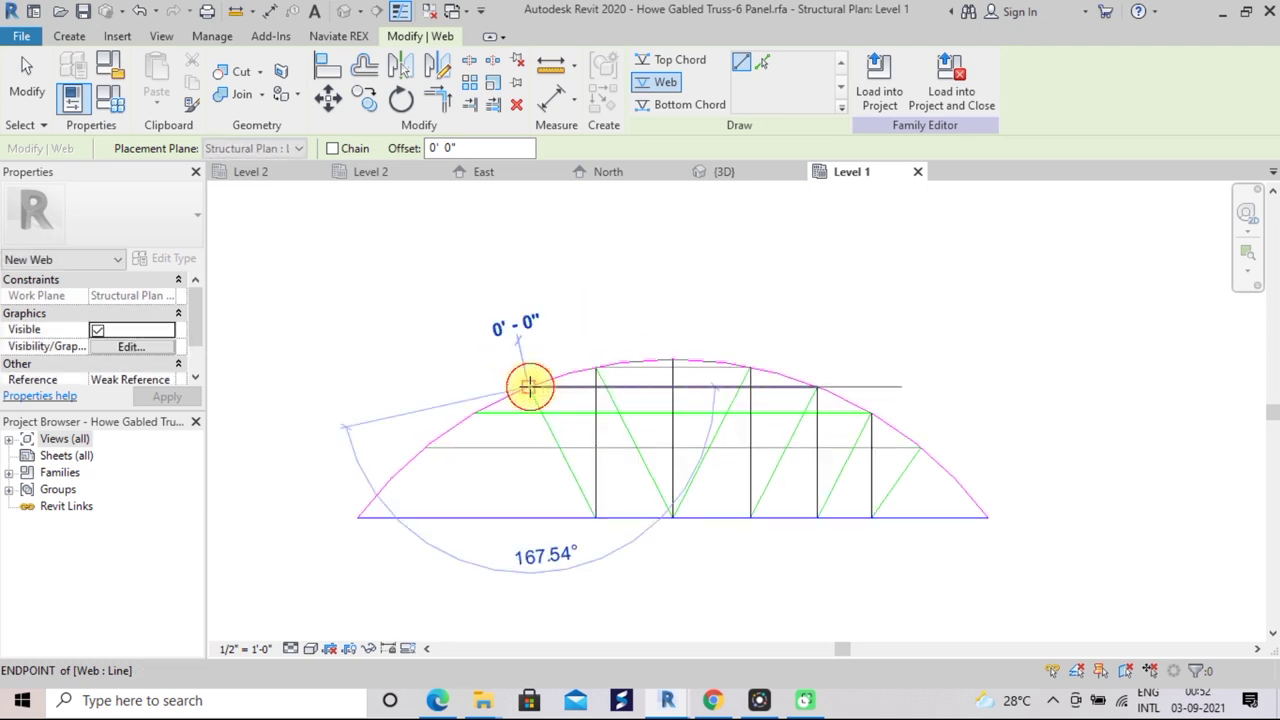
click(529, 517)
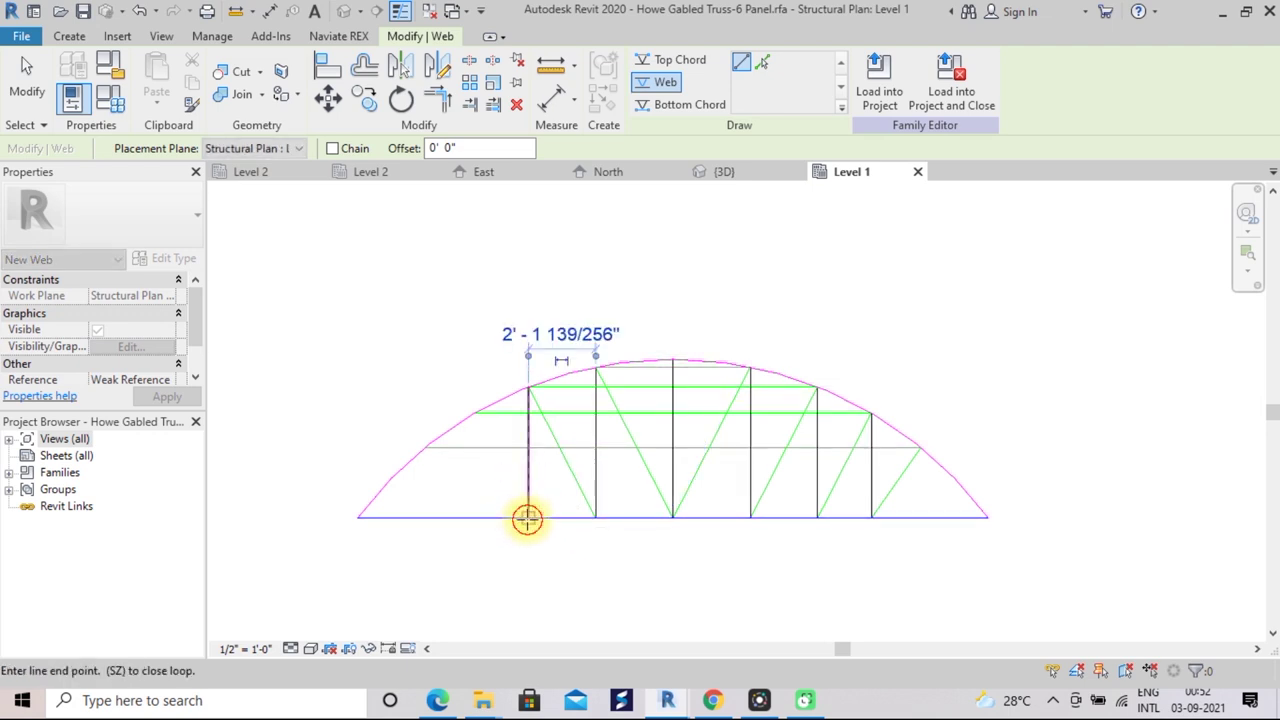
click(474, 412)
click(474, 412)
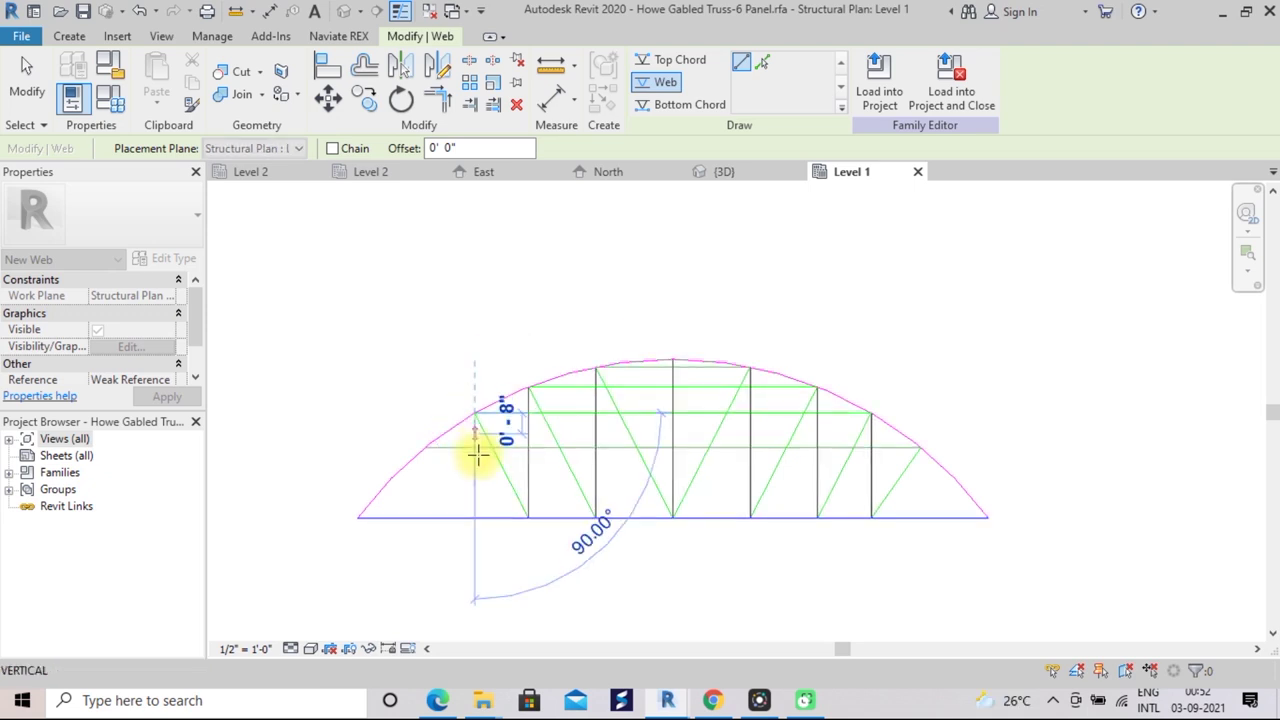
click(475, 517)
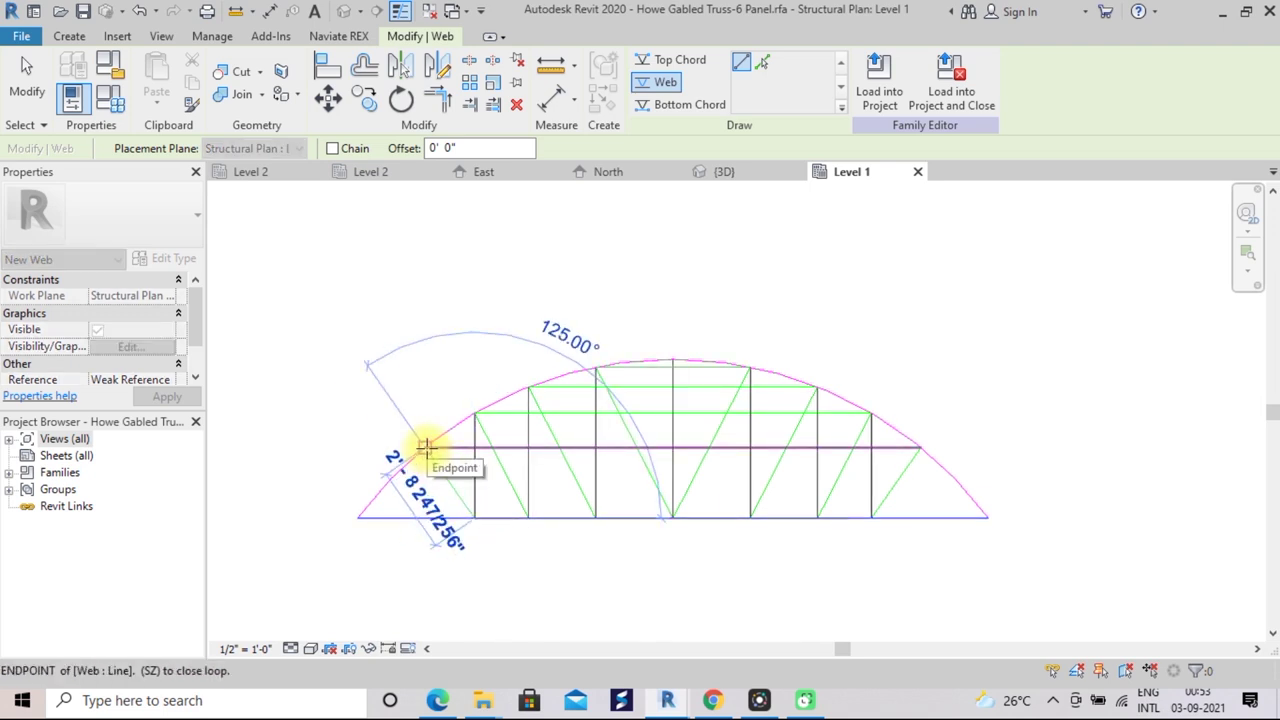
click(425, 449)
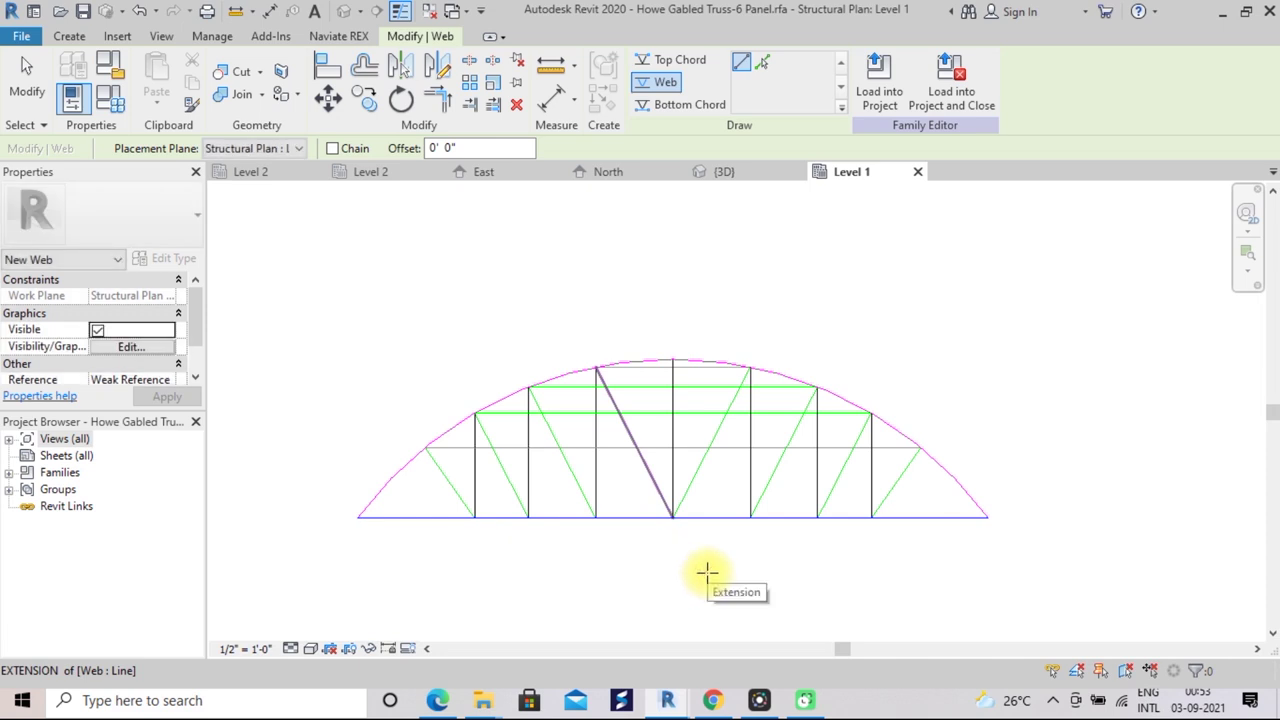
key(Escape)
key(Escape)
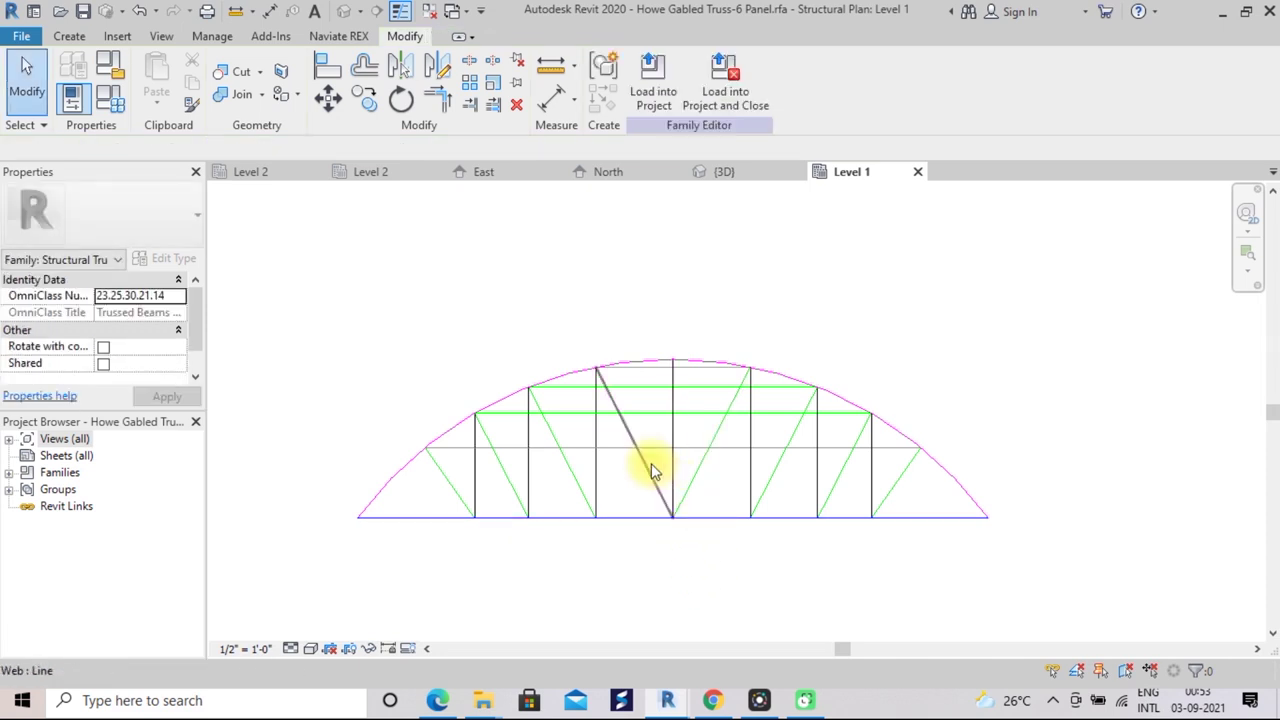
Select the four horizontal helper webs and delete them
click(655, 451)
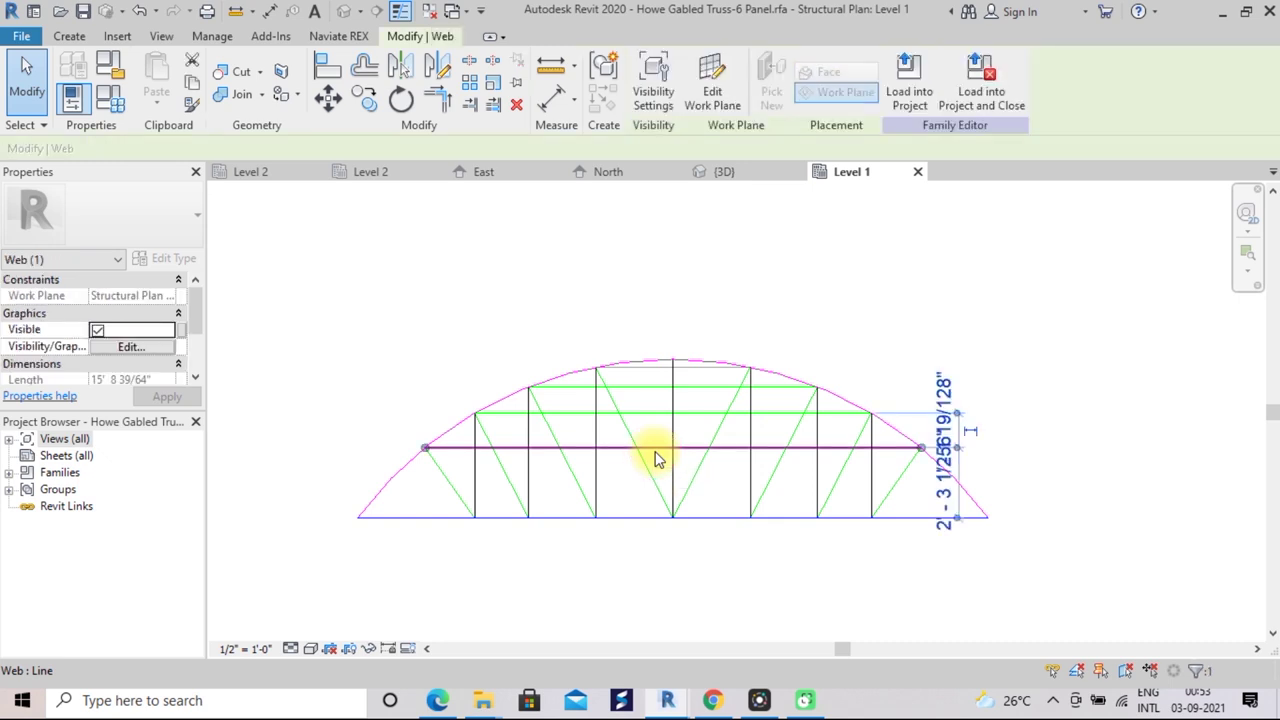
ctrl+click(649, 387)
ctrl+click(657, 369)
key(Delete)
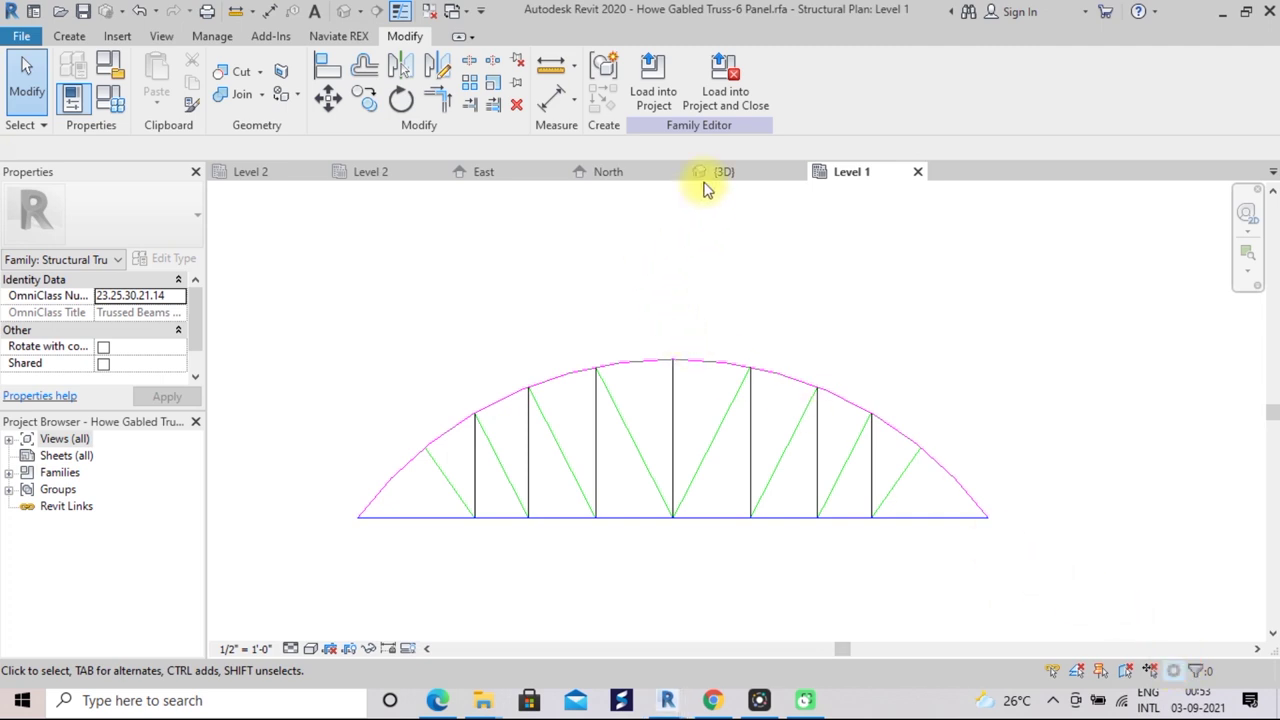
Load the truss family into EWS.rvt only, leaving Project1 unchecked
click(650, 108)
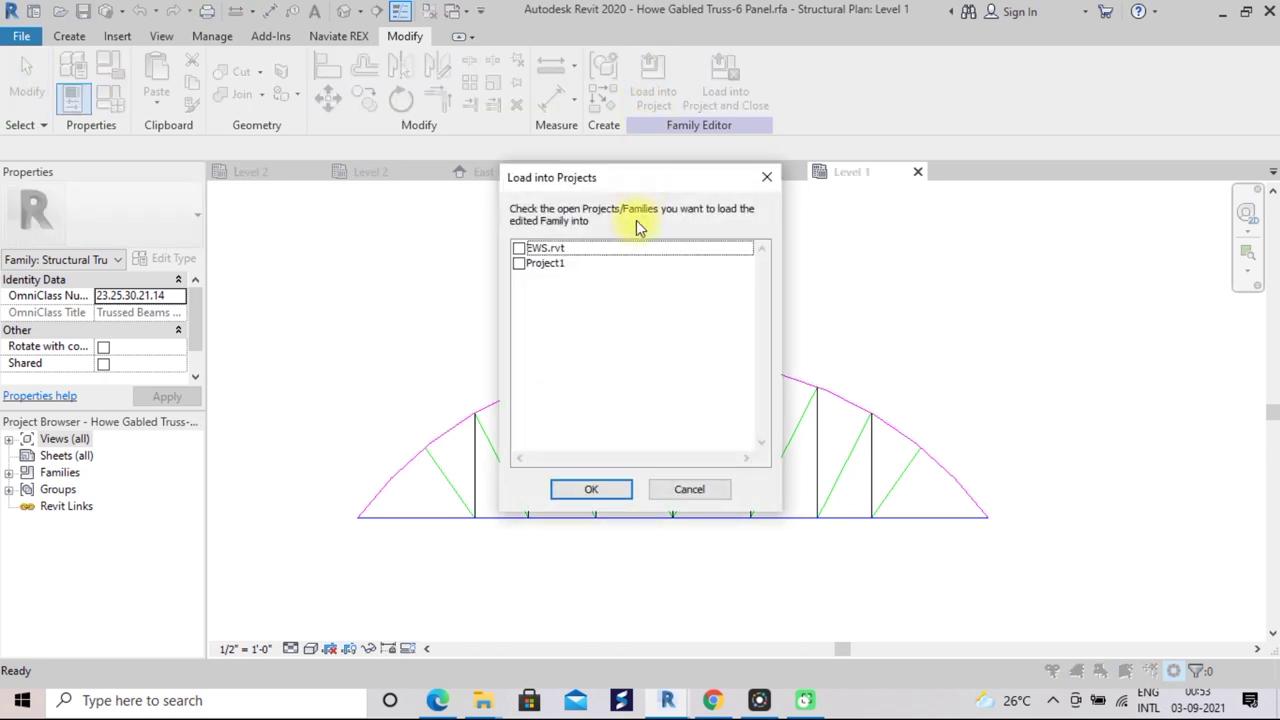
click(519, 266)
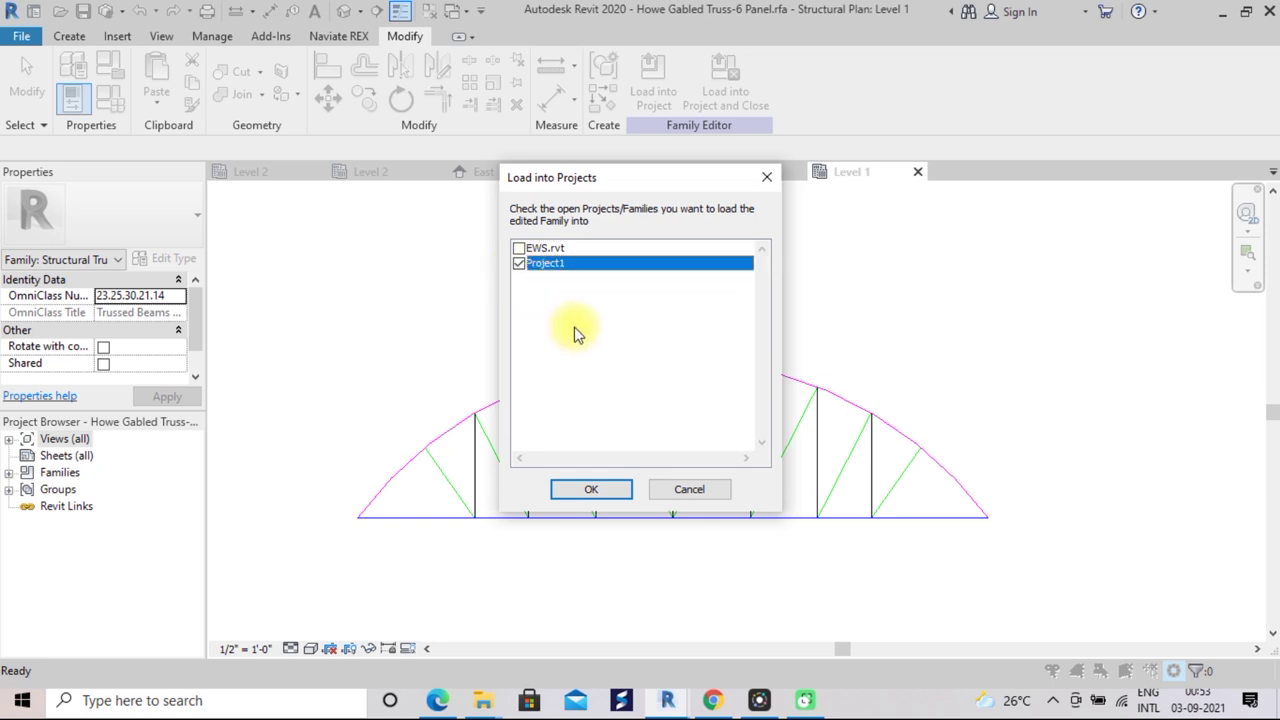
click(519, 248)
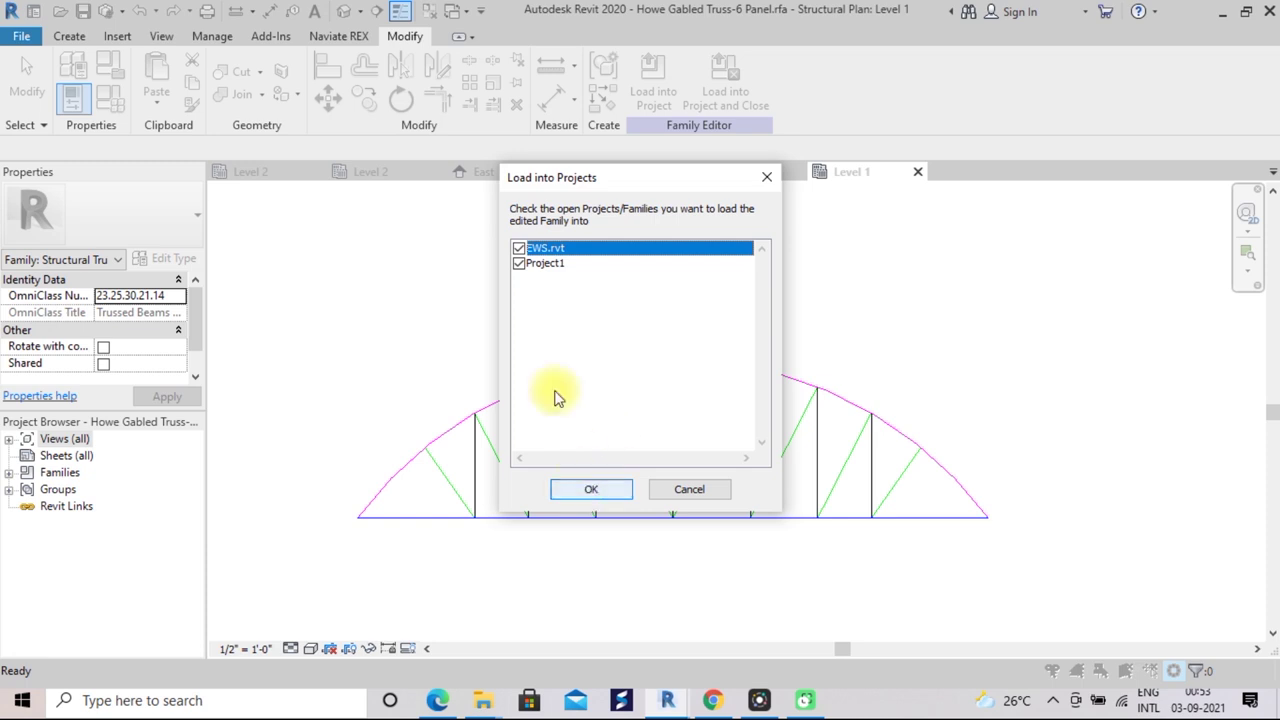
click(518, 265)
click(592, 490)
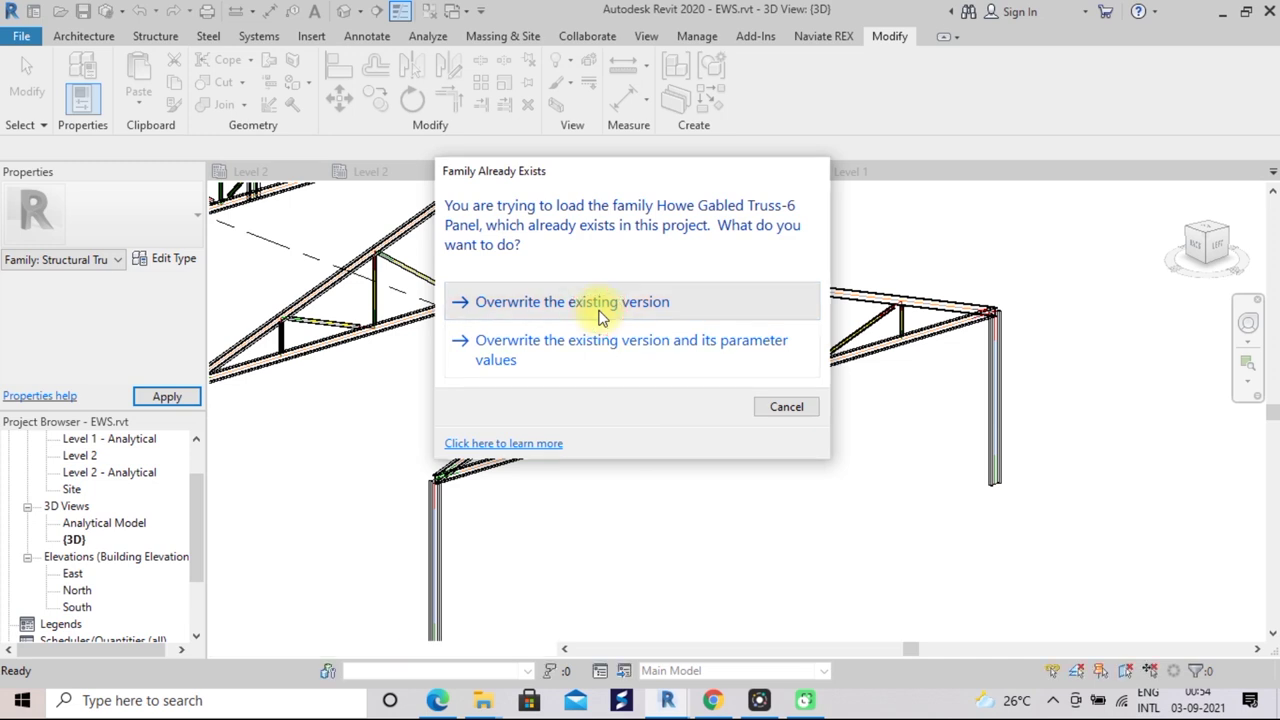
Overwrite the existing Howe Gabled Truss-6 Panel family version
click(601, 313)
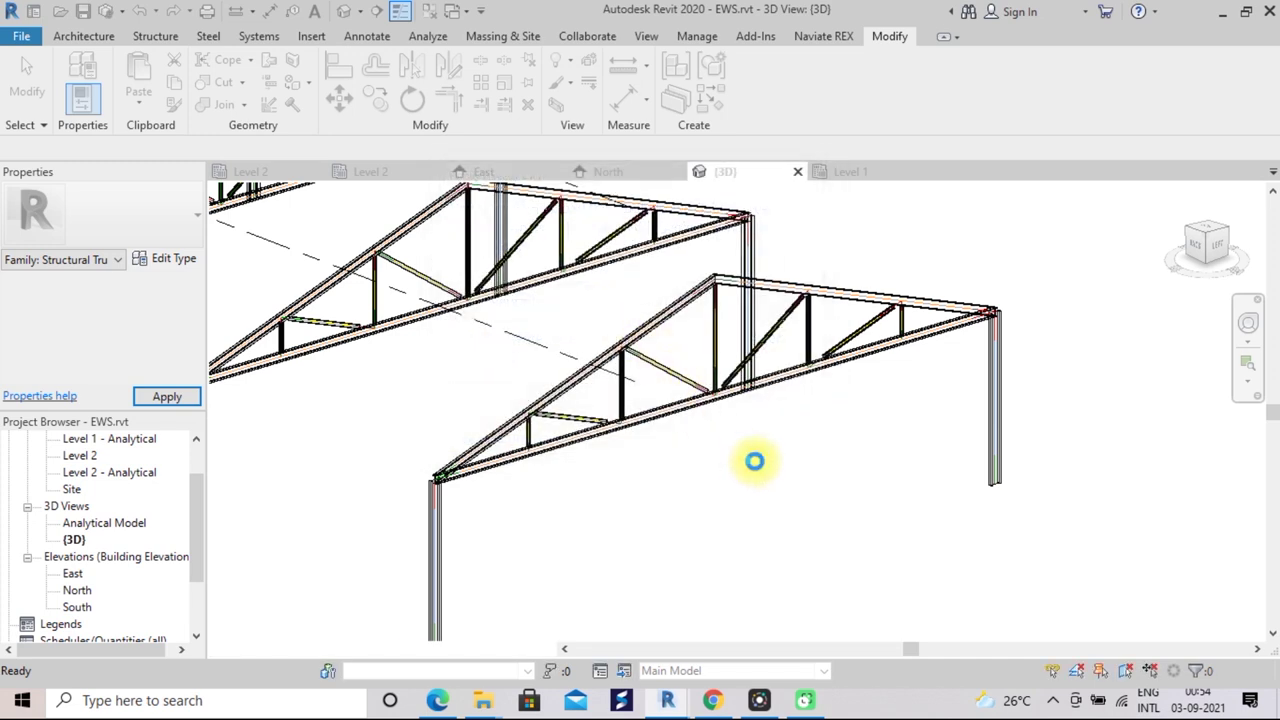
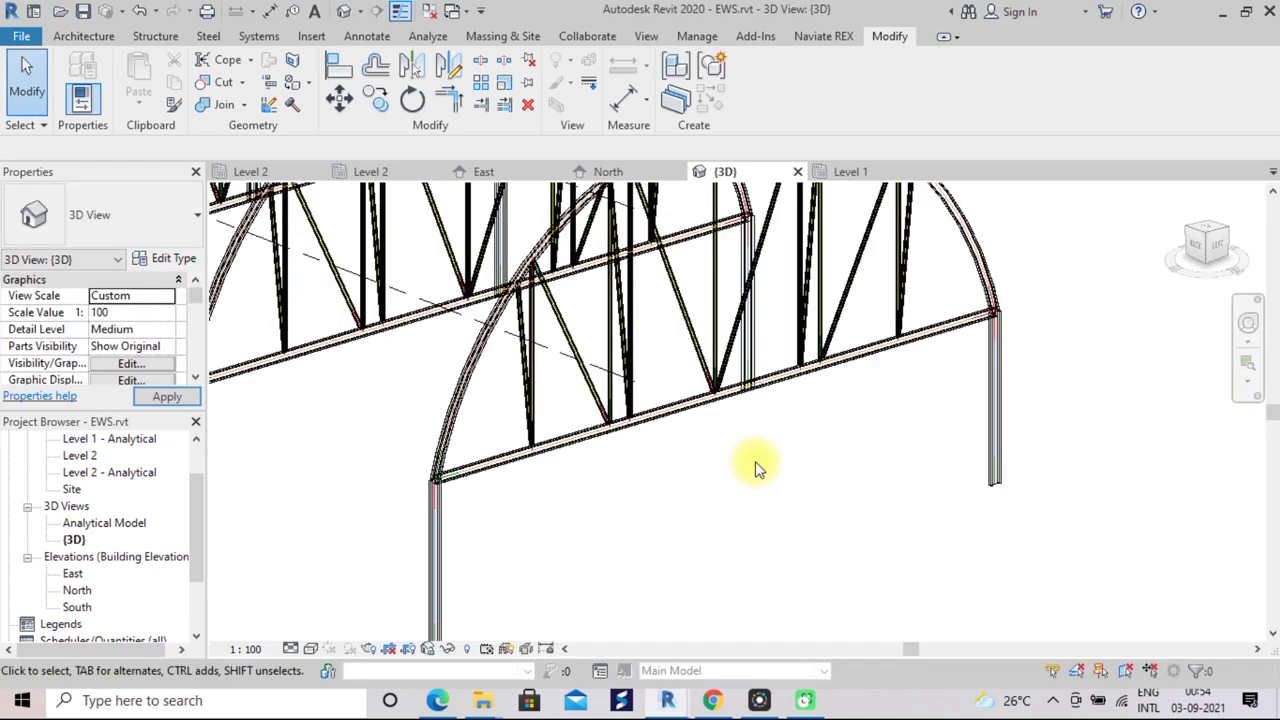
Bring all four arched trusses into view and select the front Howe Gabled Truss-6 Panel
scroll(755, 461, down, 2)
scroll(757, 468, down, 1)
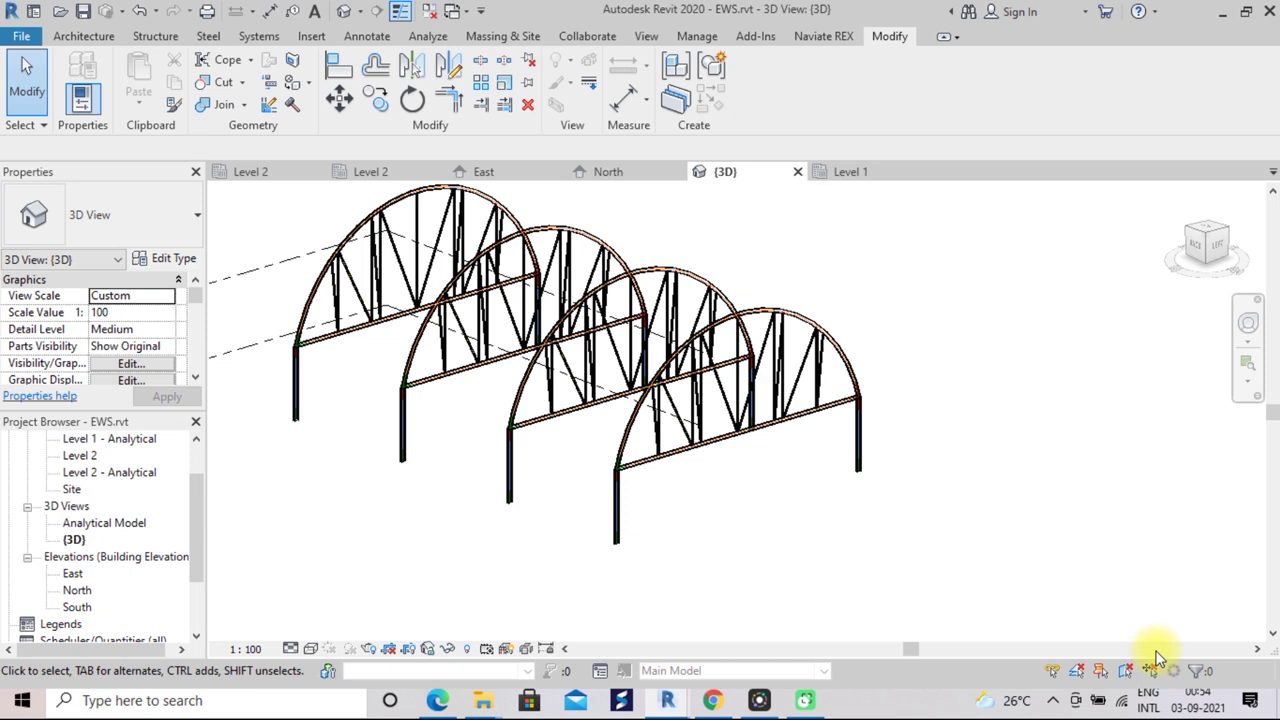
shift+middle_drag(1178, 670, 1086, 556)
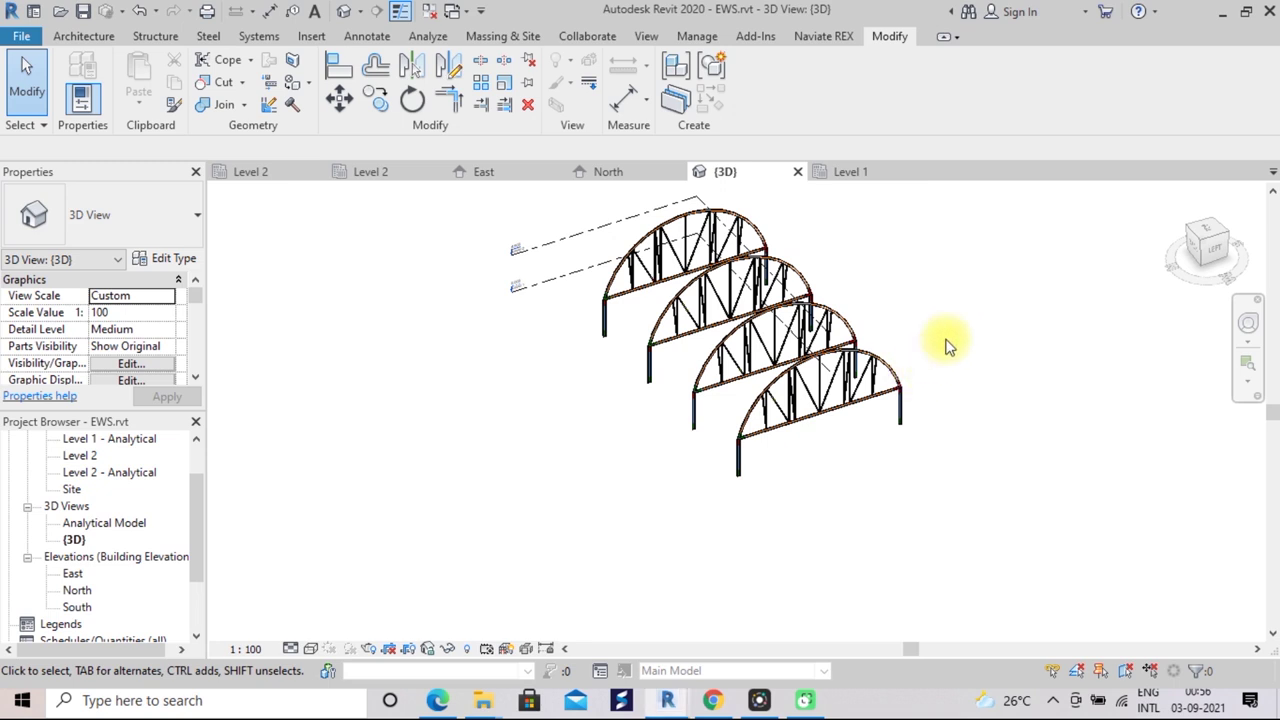
middle_drag(945, 340, 928, 408)
scroll(915, 400, up, 2)
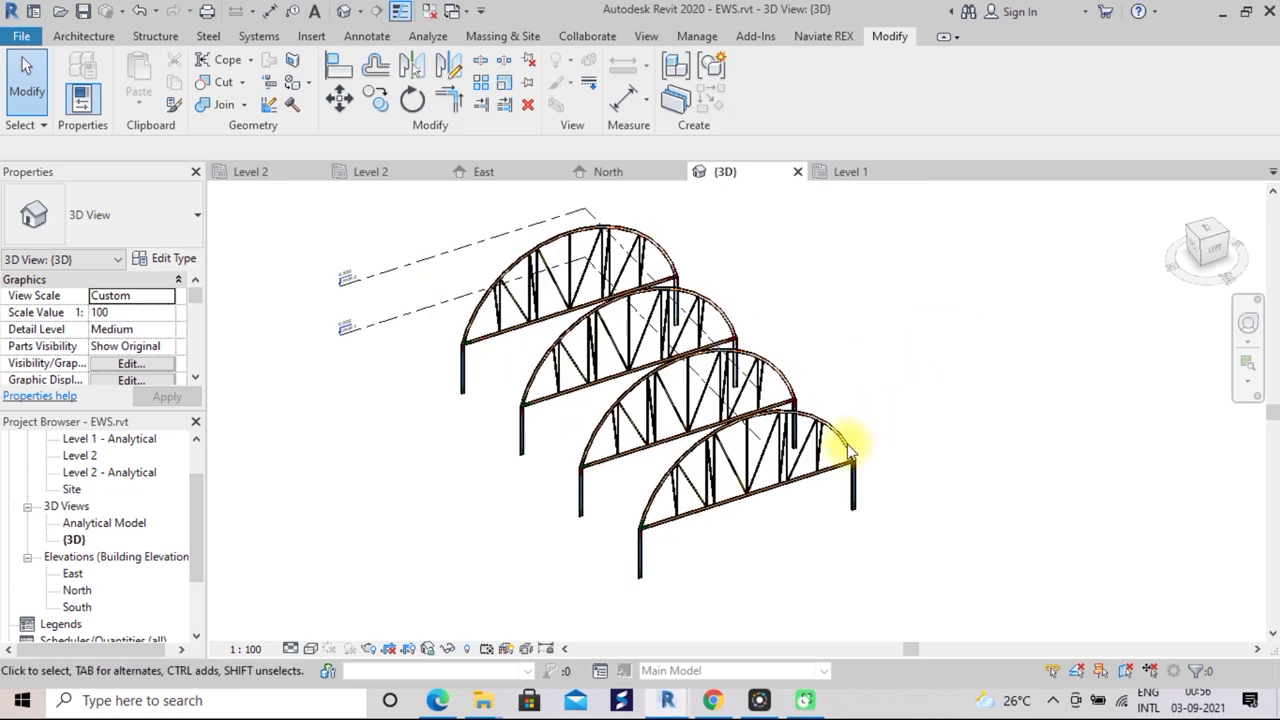
click(784, 487)
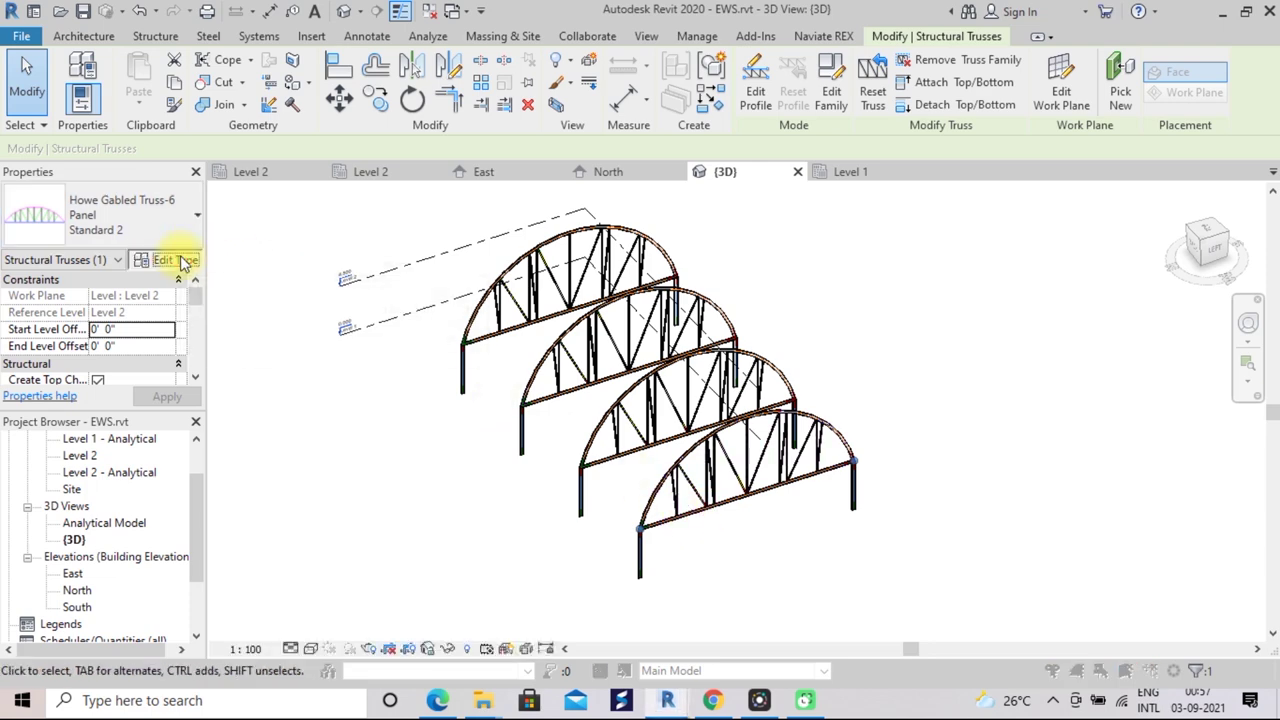
click(176, 259)
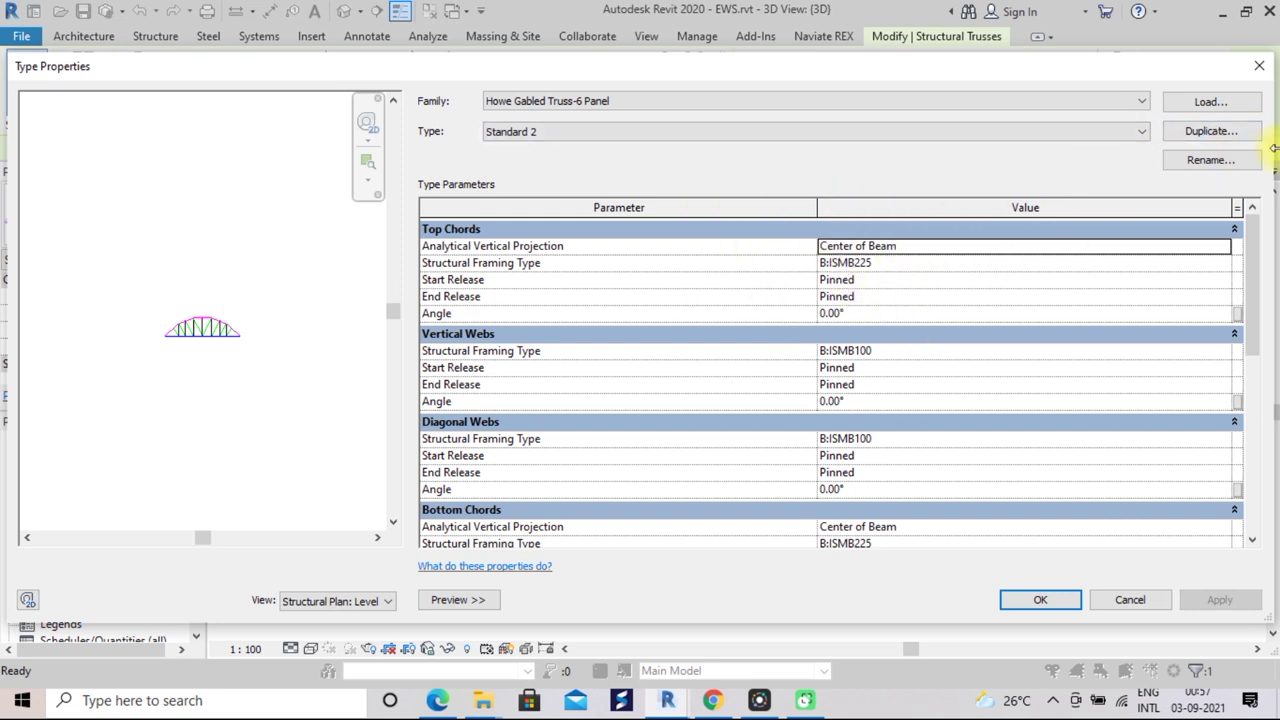
click(1040, 600)
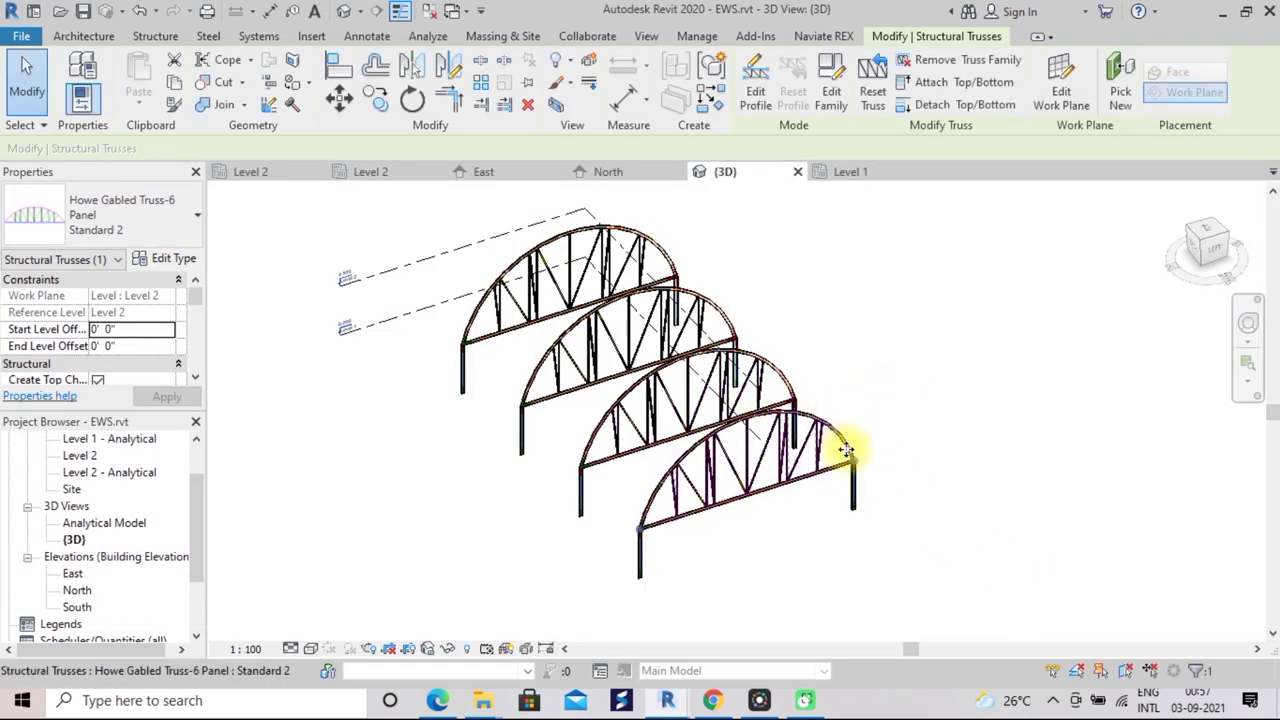
scroll(936, 414, down, 2)
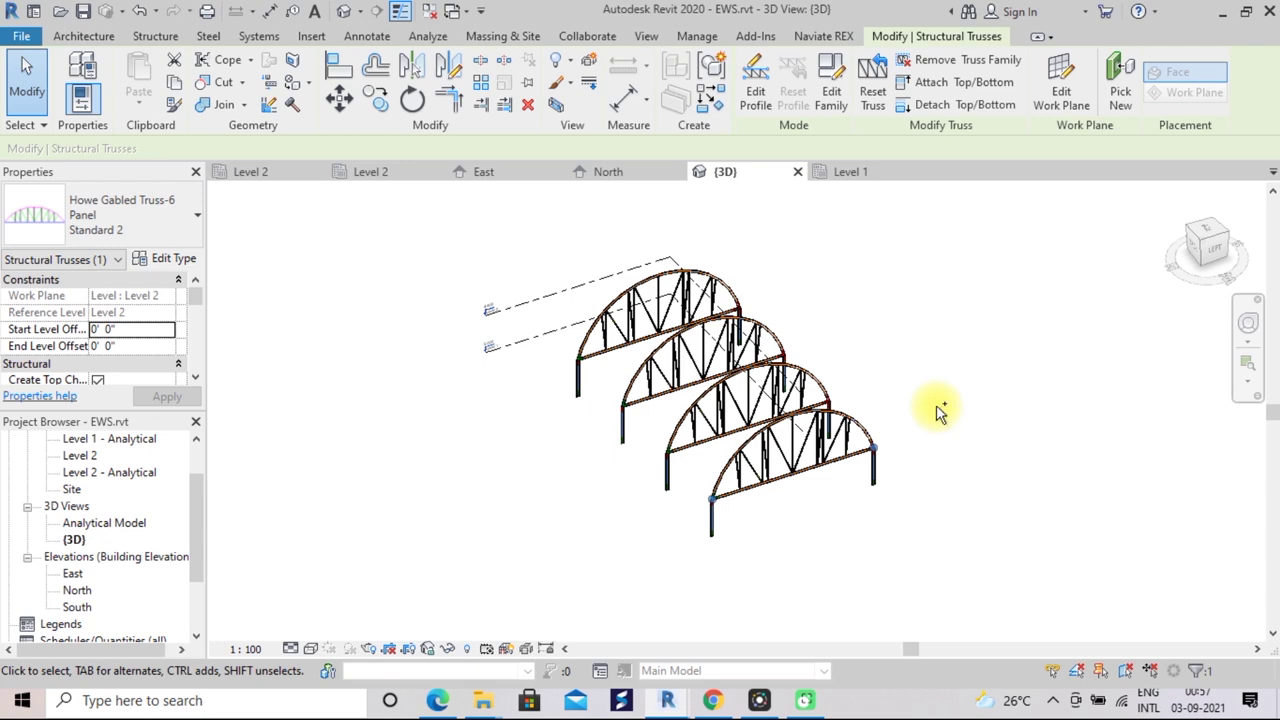
click(940, 410)
scroll(940, 410, up, 1)
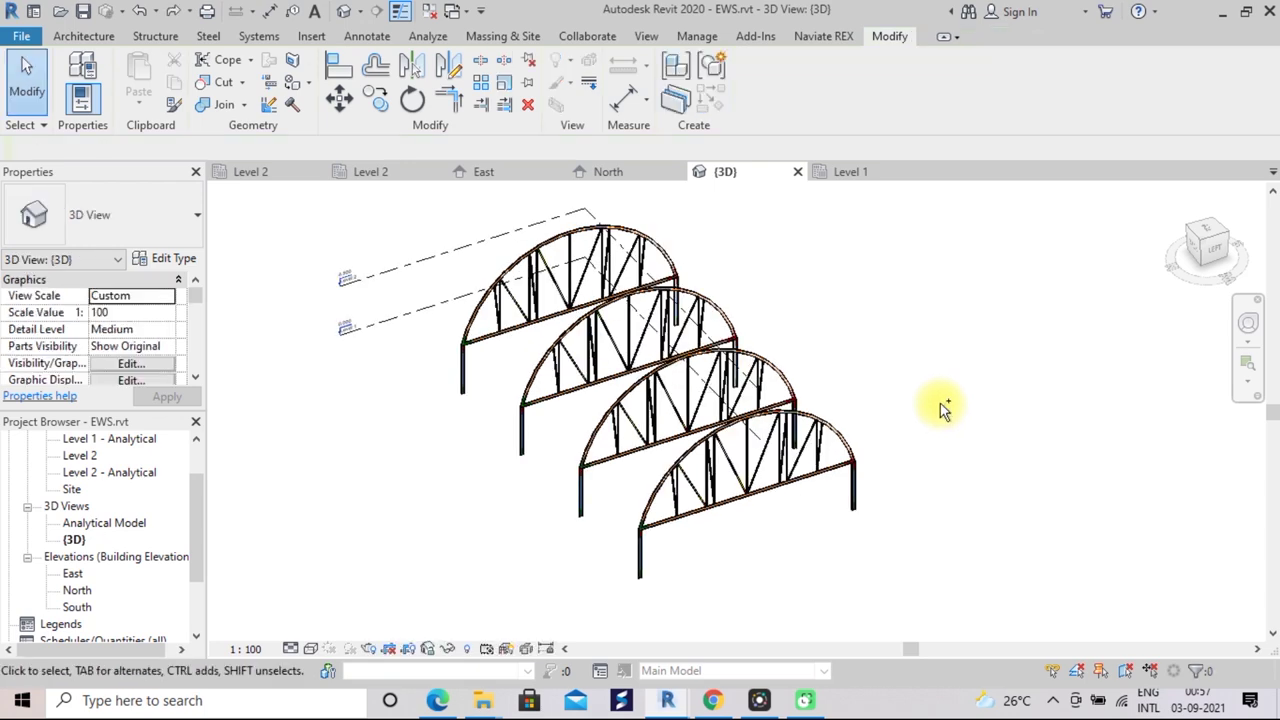
scroll(940, 410, up, 5)
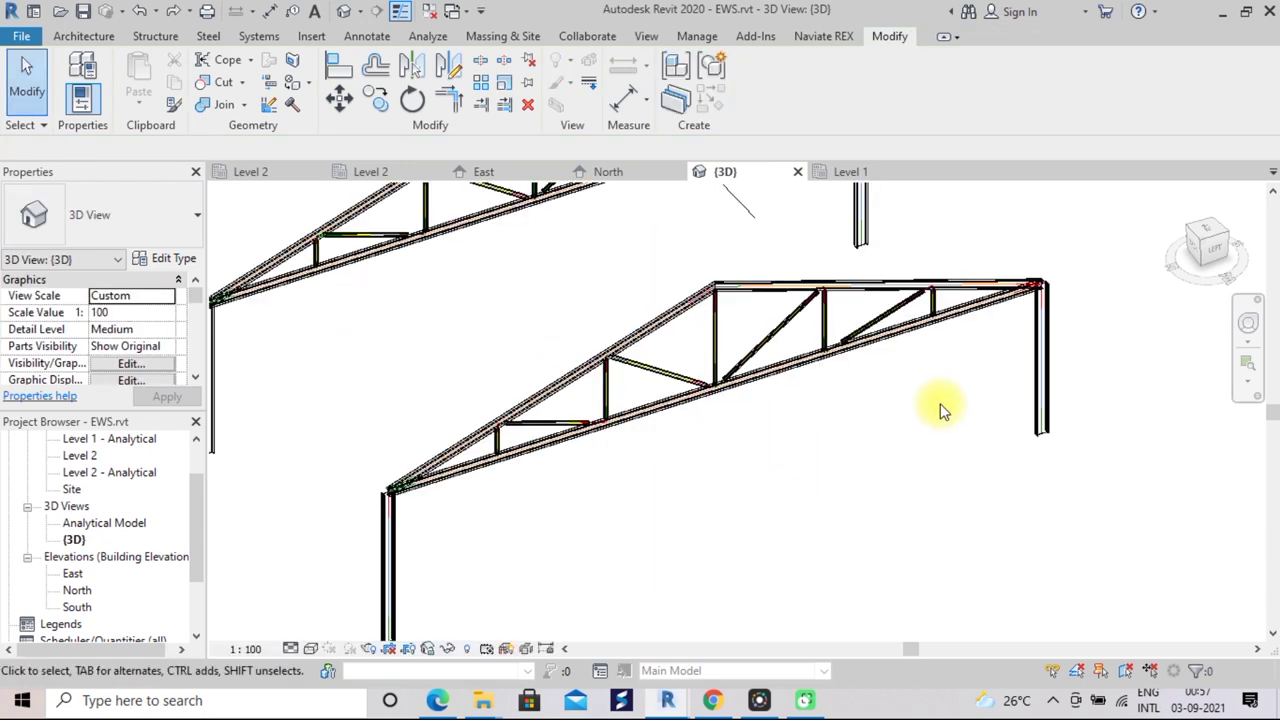
scroll(940, 410, down, 2)
scroll(940, 410, down, 2)
scroll(940, 410, down, 1)
mouse_move(943, 409)
middle_down()
mouse_move(934, 462)
mouse_move(884, 488)
middle_up()
scroll(914, 466, down, 1)
scroll(914, 466, down, 1)
scroll(914, 466, down, 1)
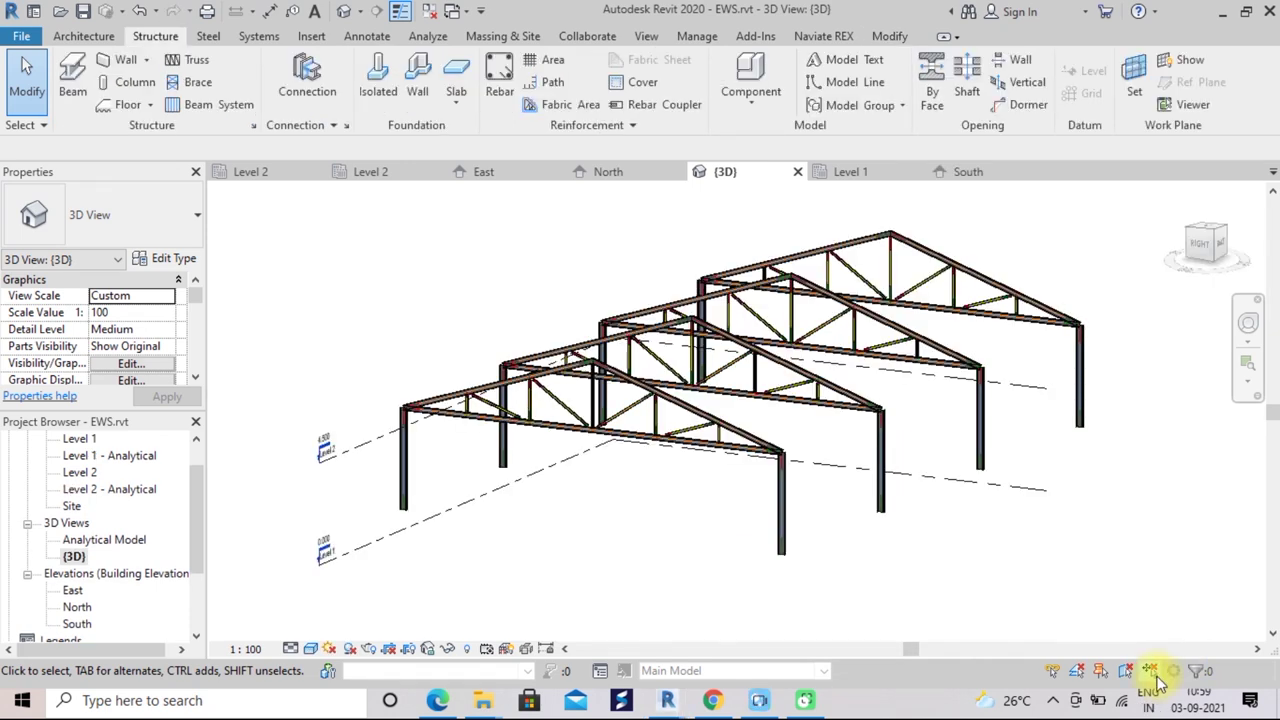
scroll(826, 503, up, 1)
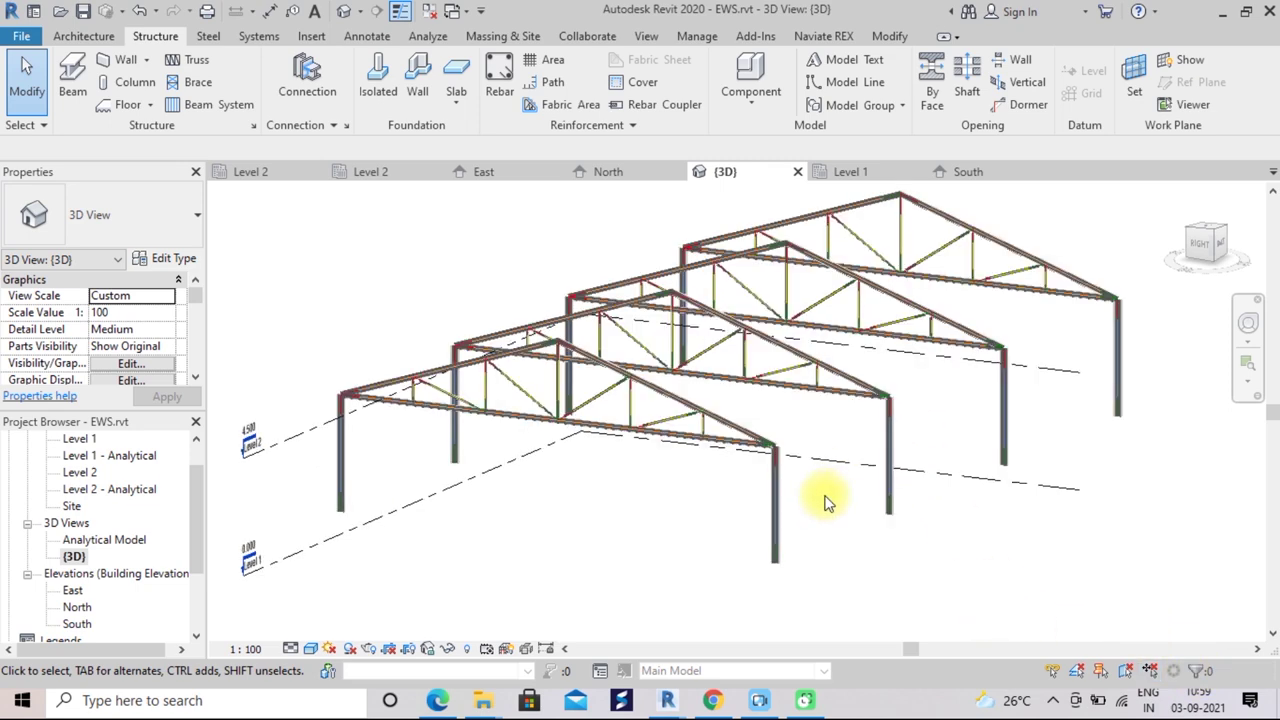
scroll(828, 495, up, 1)
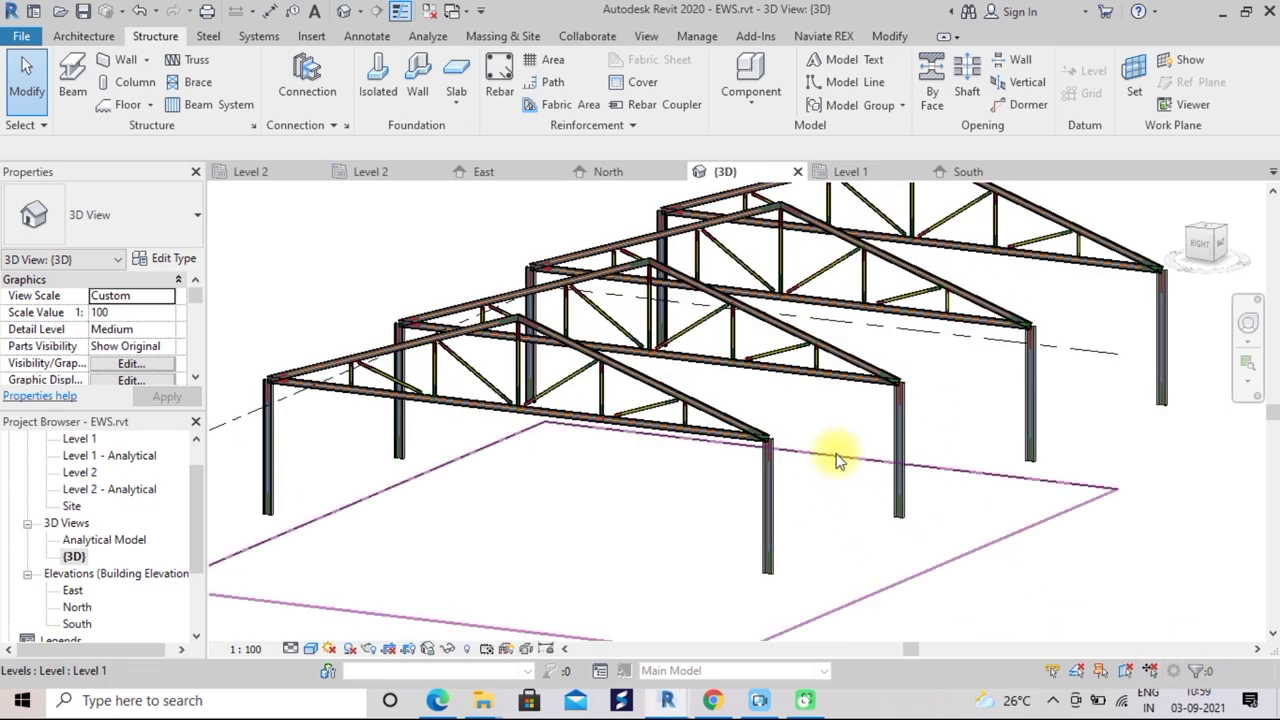
scroll(838, 460, down, 1)
scroll(911, 475, down, 1)
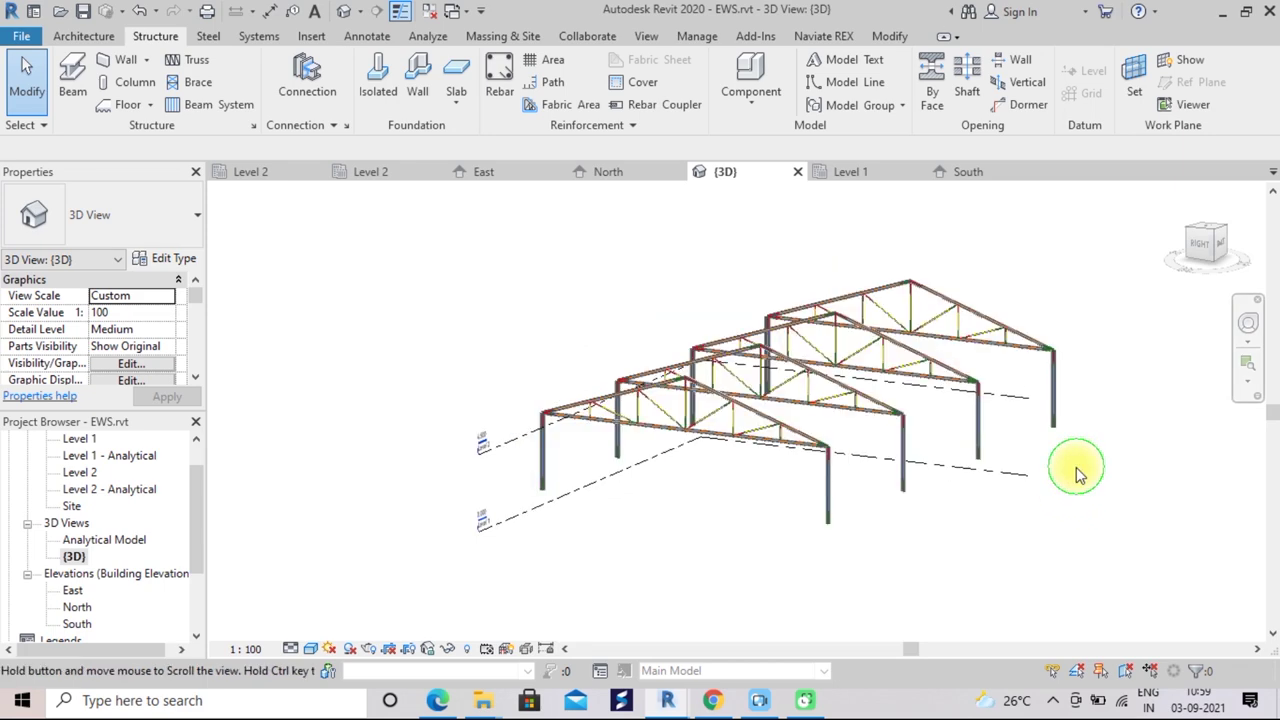
middle_drag(1084, 476, 1108, 492)
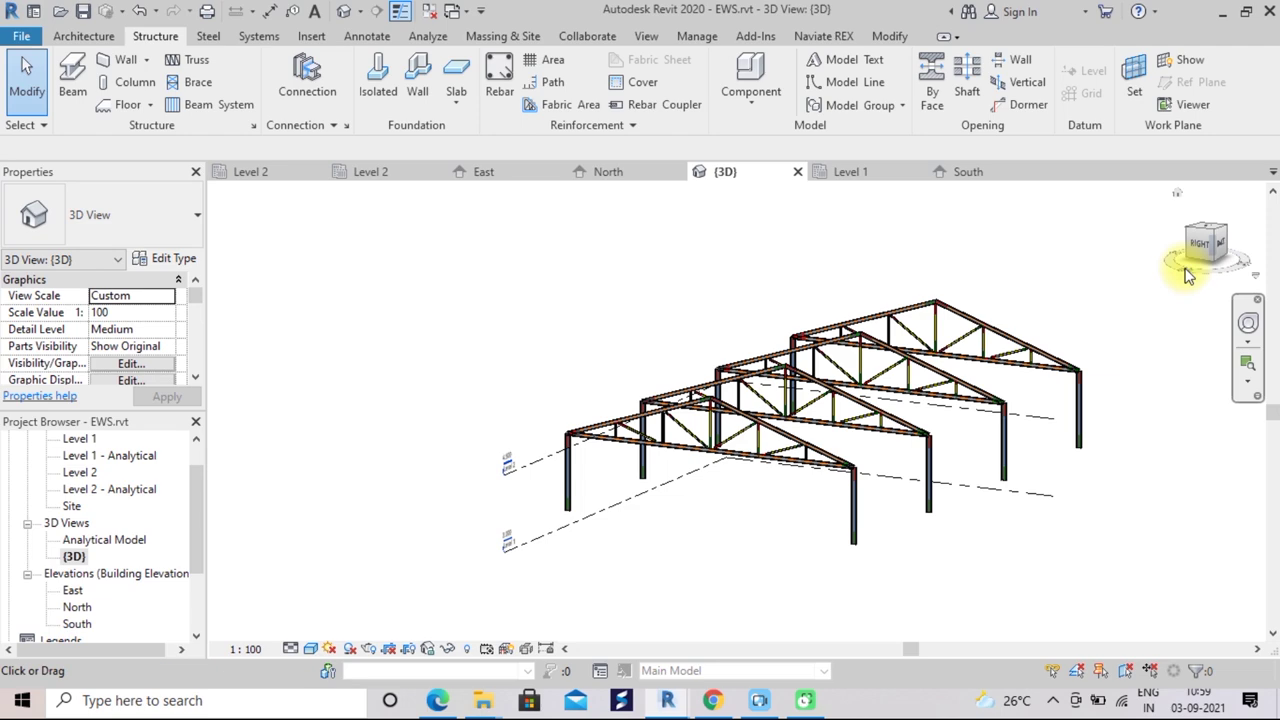
mouse_move(1192, 277)
mouse_down()
mouse_move(1150, 262)
mouse_move(1129, 263)
mouse_move(1172, 272)
mouse_move(1100, 277)
mouse_move(1157, 277)
mouse_up()
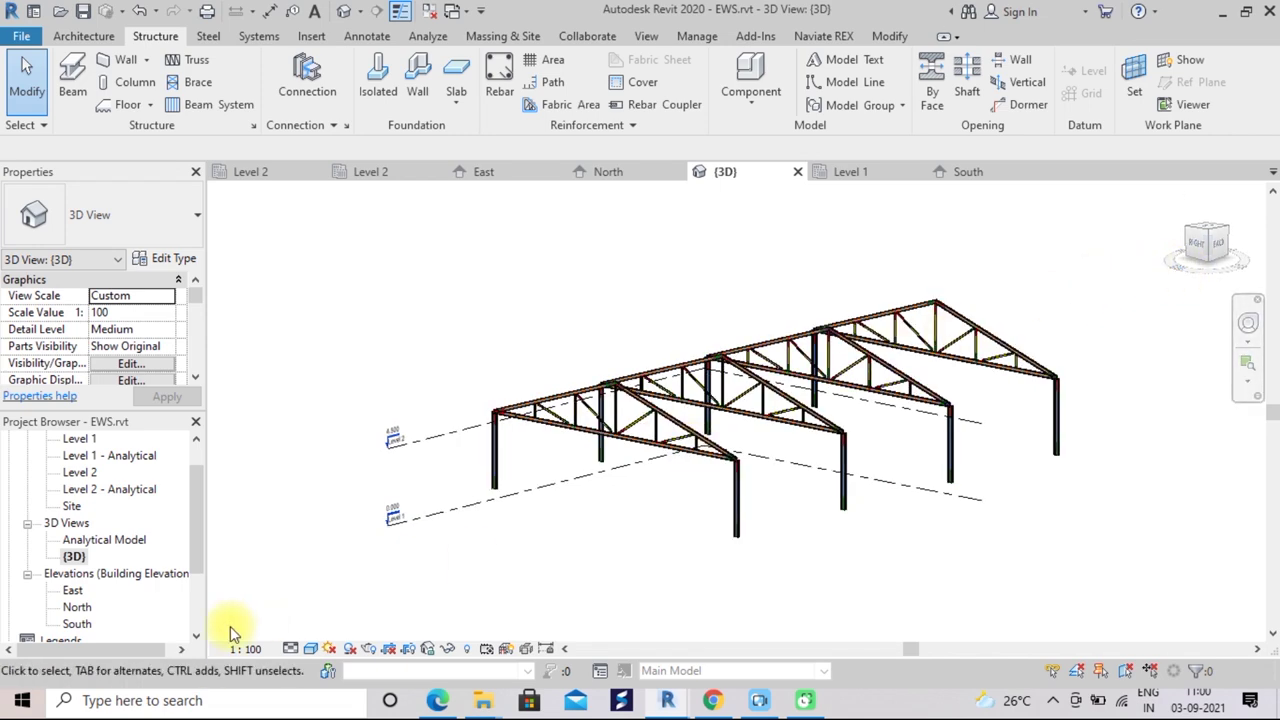
double_click(73, 592)
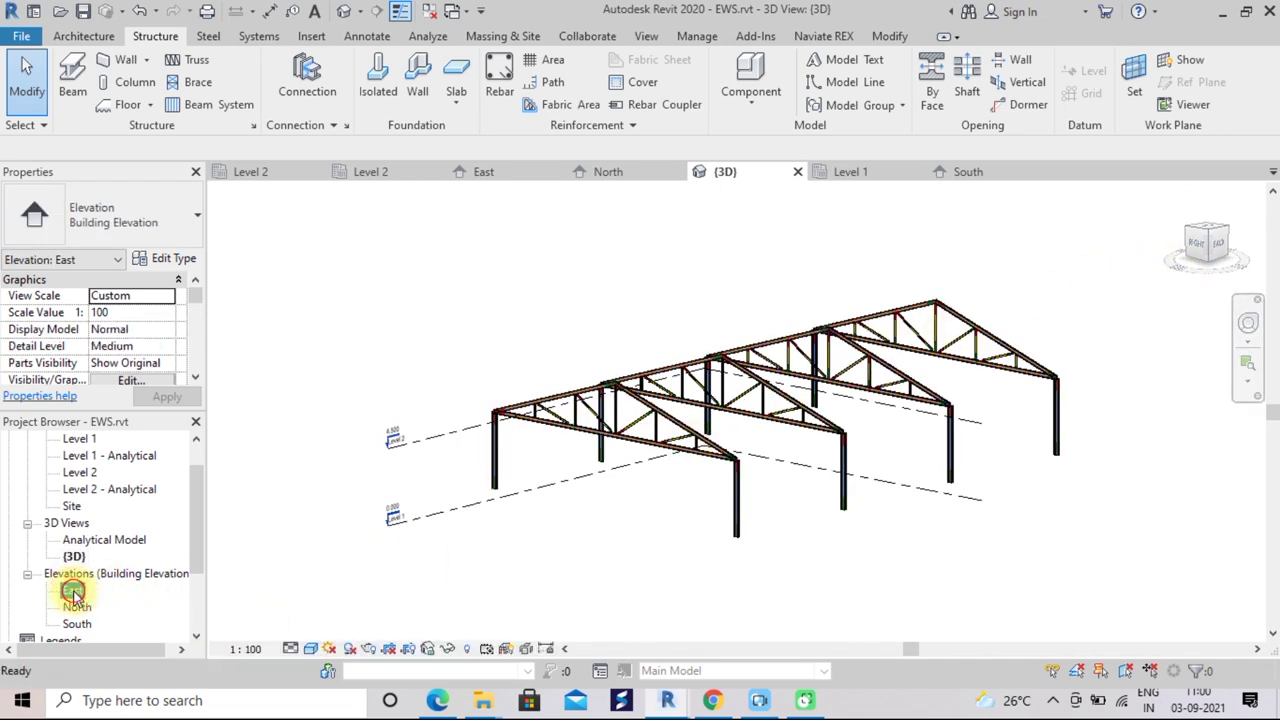
Add a reference plane with Pick Lines along the truss's right sloping top chord
scroll(778, 408, down, 1)
scroll(774, 412, down, 2)
scroll(777, 402, down, 1)
middle_drag(777, 400, 708, 381)
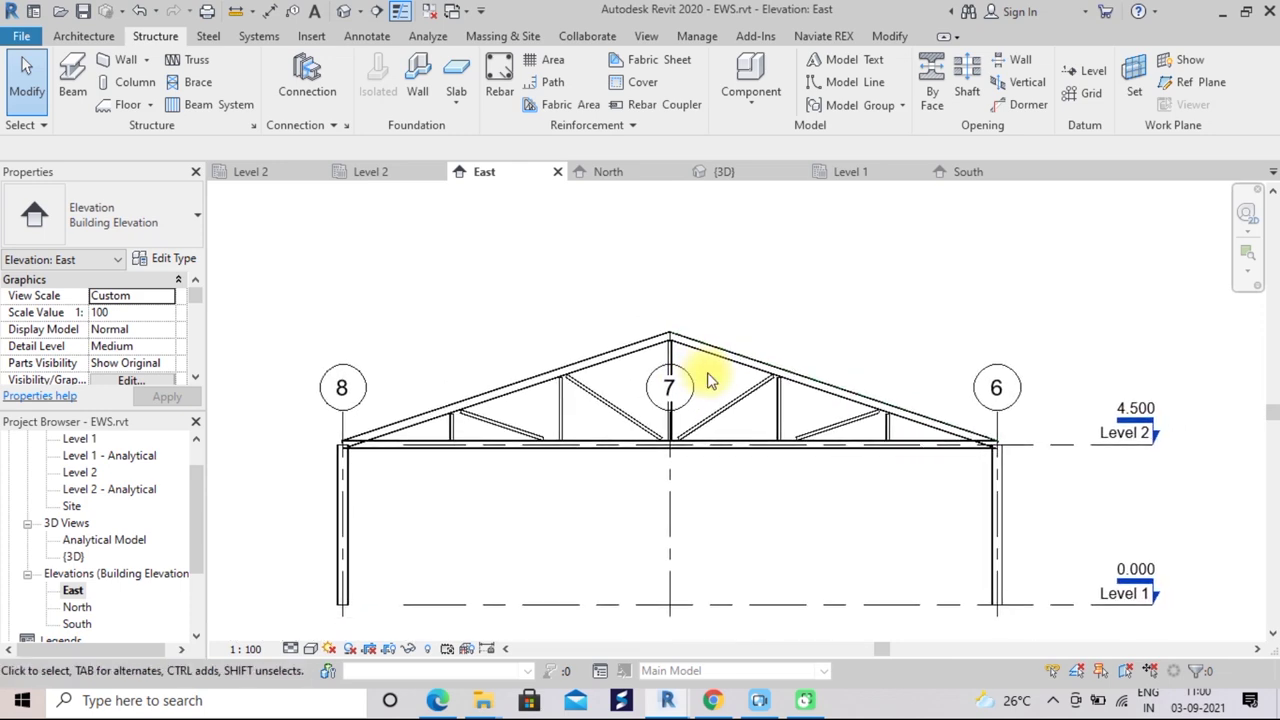
scroll(707, 381, down, 1)
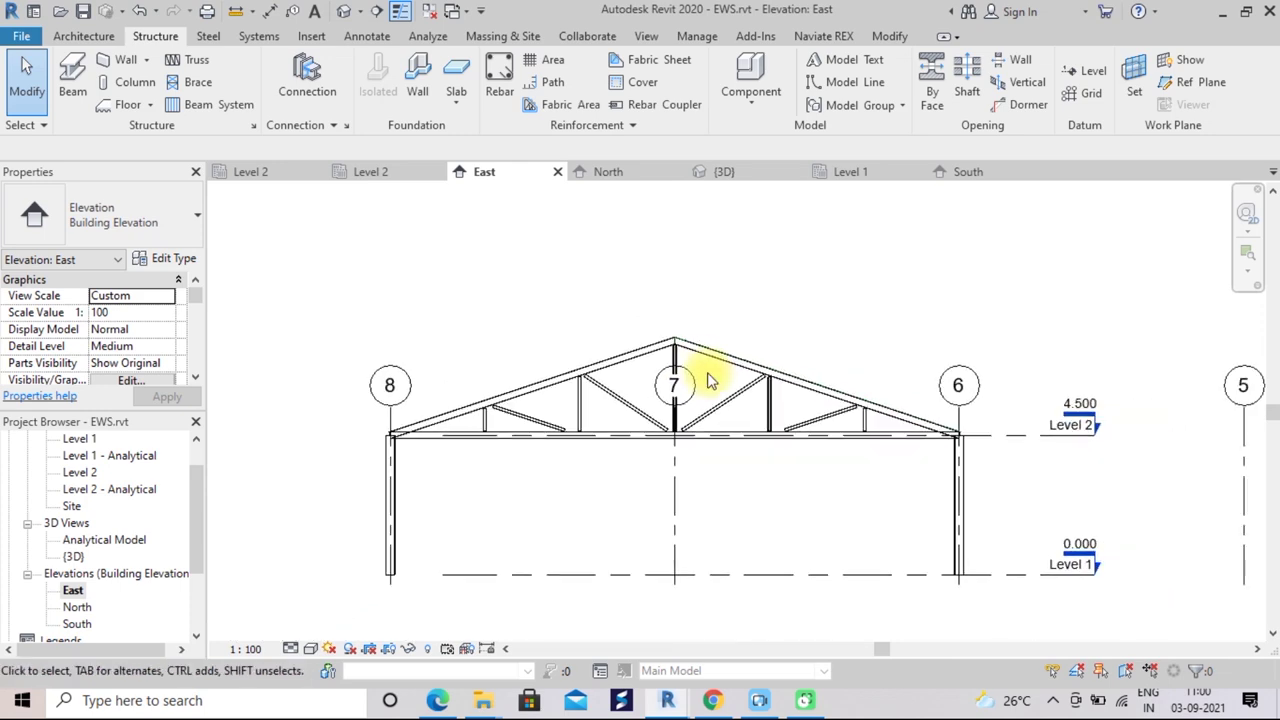
scroll(712, 365, up, 1)
scroll(640, 340, up, 1)
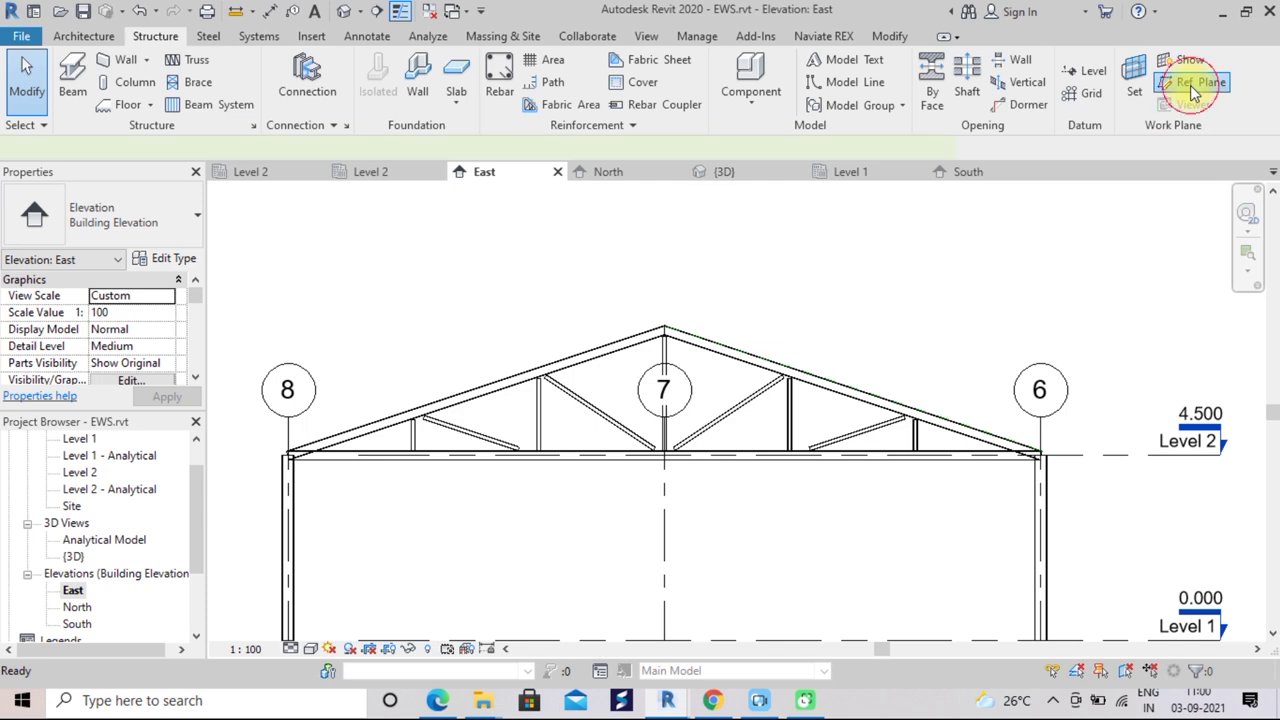
click(1190, 86)
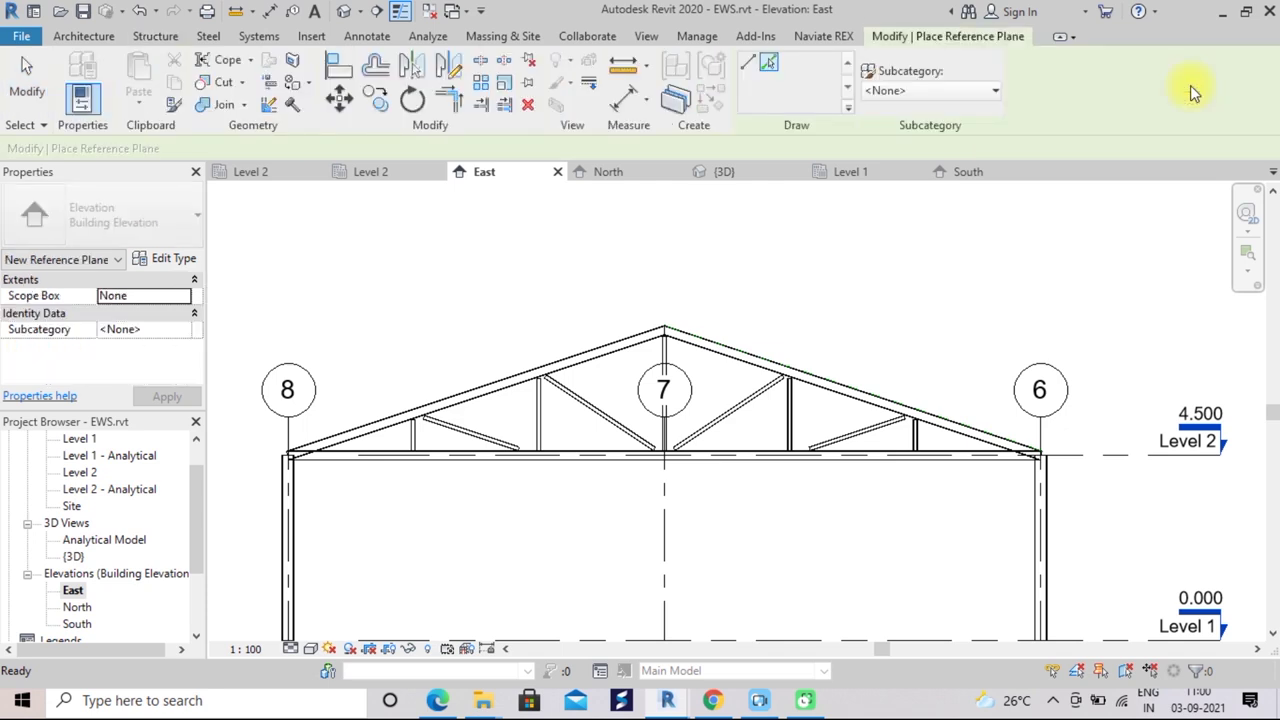
click(774, 68)
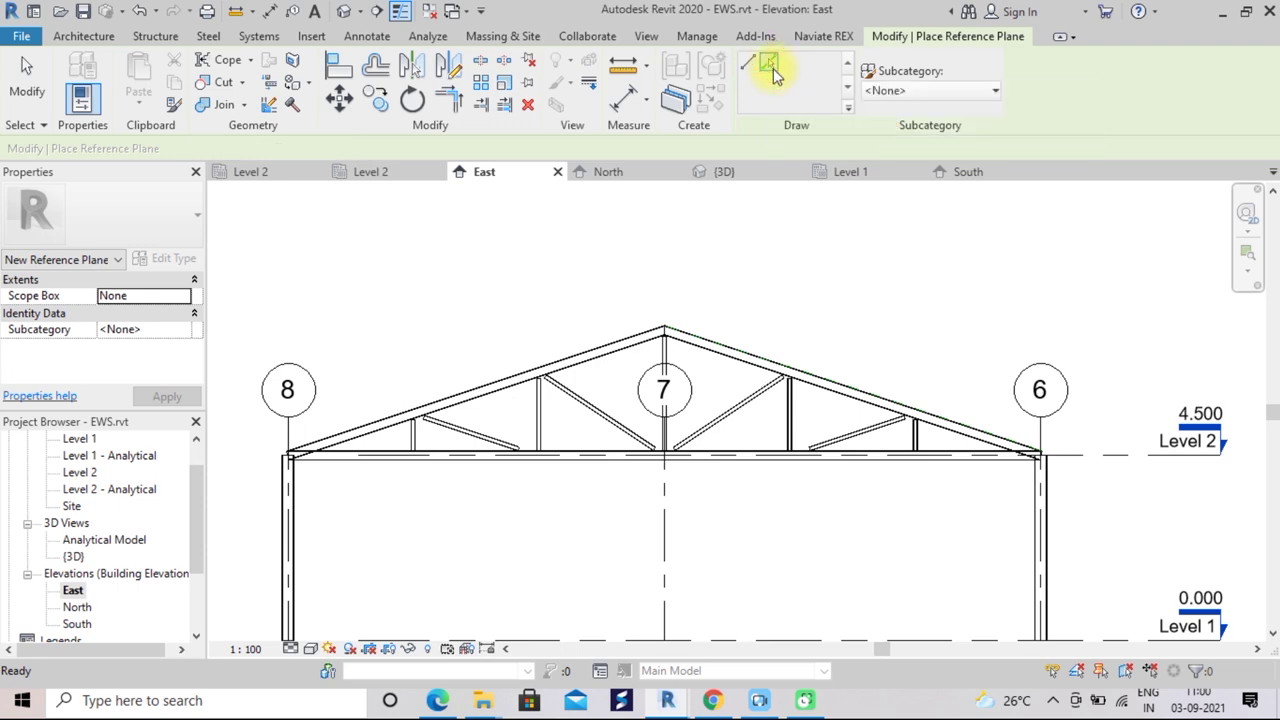
scroll(853, 295, up, 2)
scroll(835, 306, up, 2)
scroll(790, 400, up, 2)
scroll(765, 470, up, 2)
mouse_move(674, 480)
middle_down()
mouse_move(803, 354)
mouse_move(768, 331)
middle_up()
scroll(760, 332, up, 1)
scroll(757, 335, up, 1)
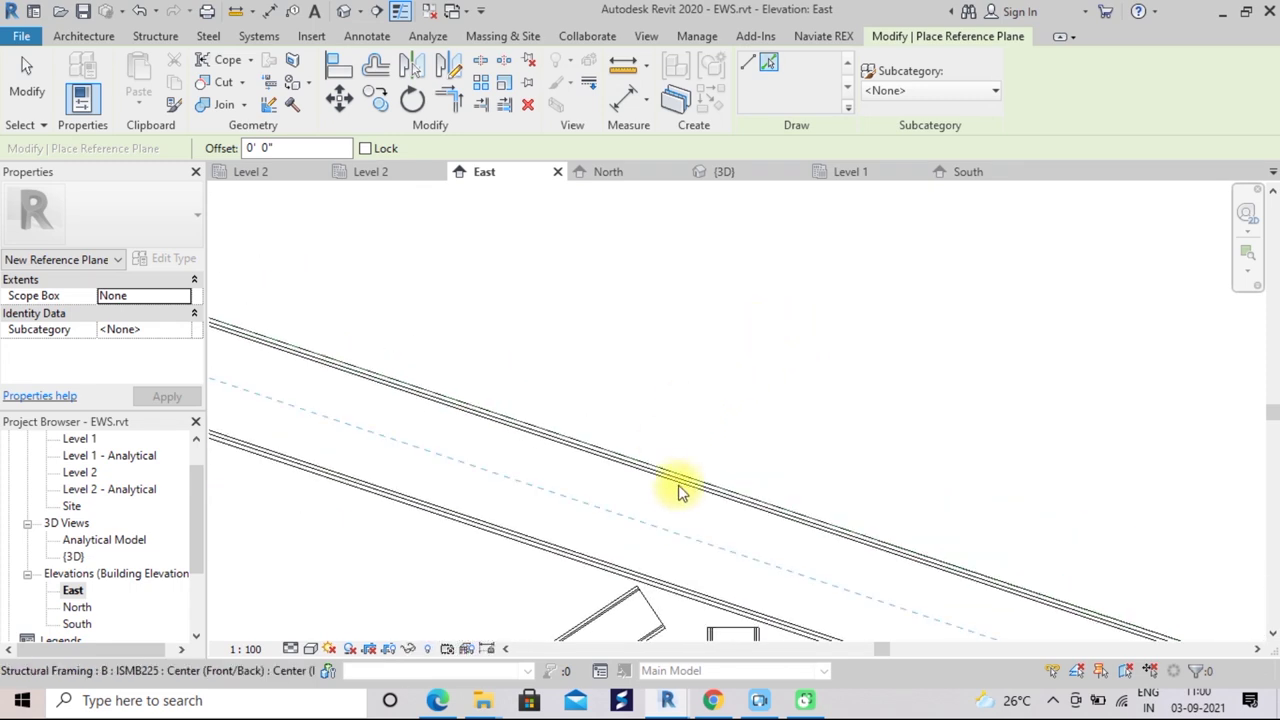
click(685, 480)
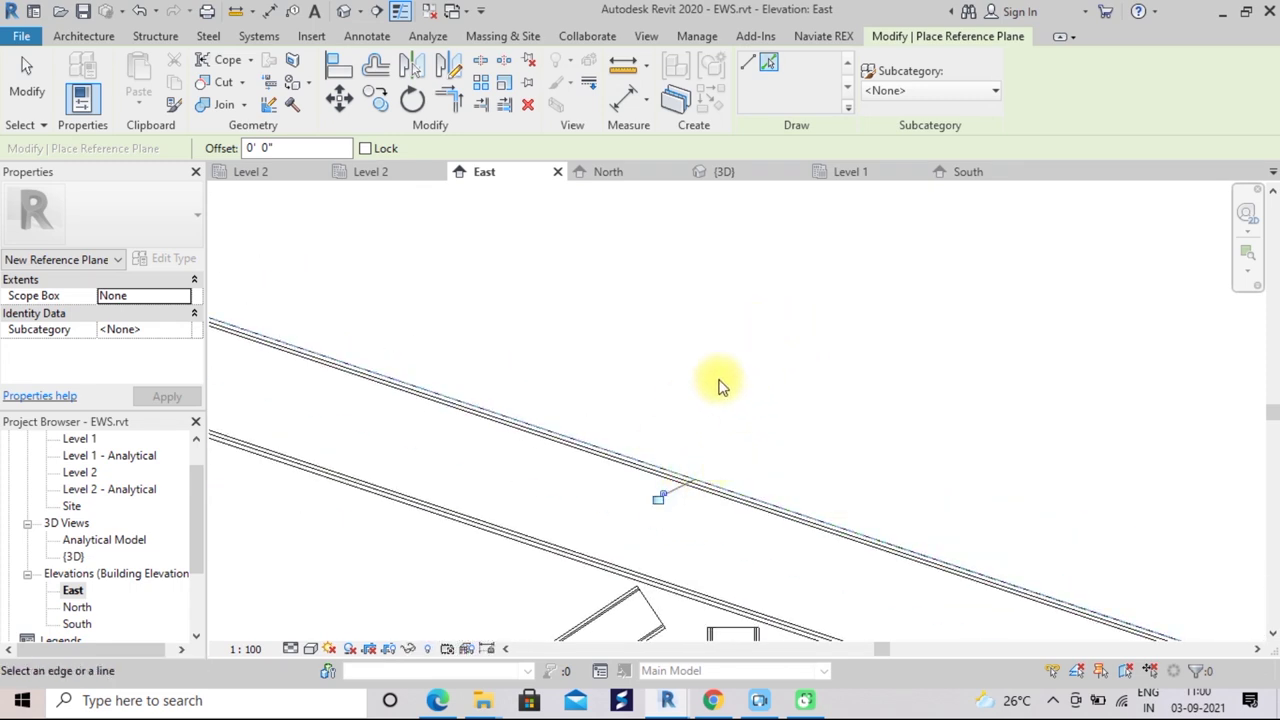
Name the new reference plane ABC
scroll(641, 320, up, 2)
scroll(597, 317, up, 1)
scroll(571, 306, up, 1)
middle_drag(571, 306, 873, 380)
click(520, 288)
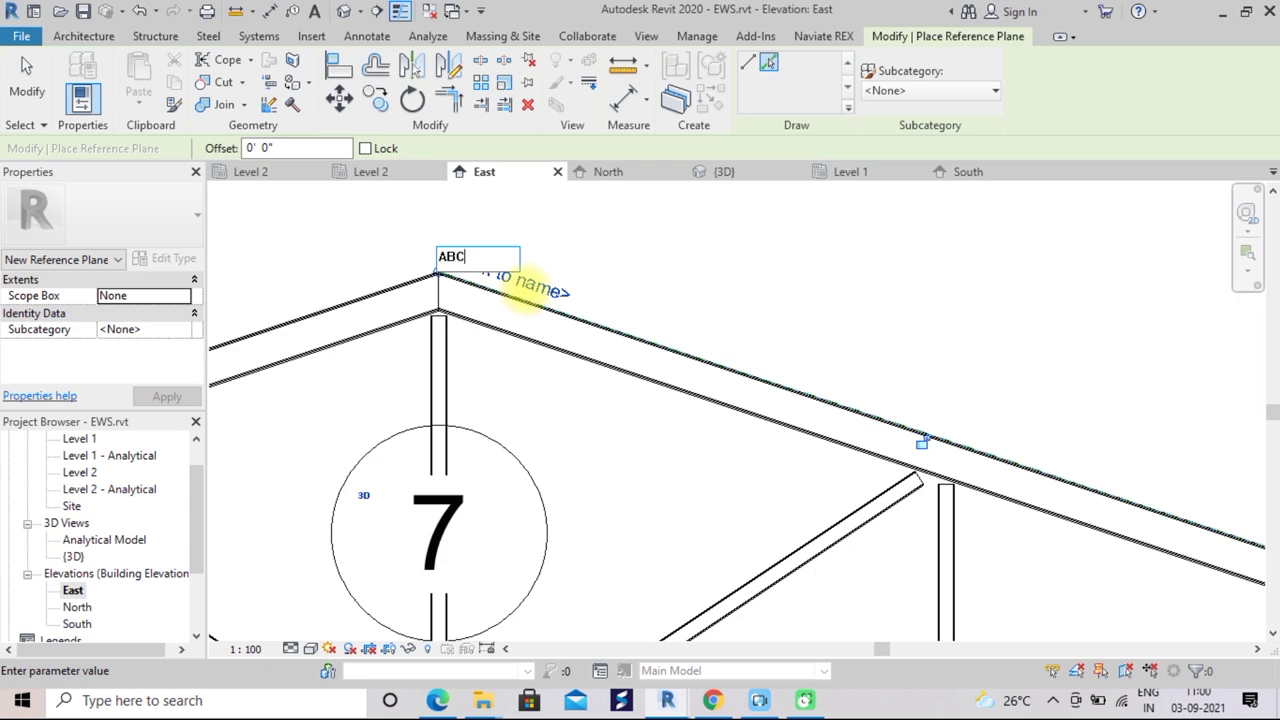
key(Return)
Zoom out to show the whole truss, then switch to the Level 2 structural plan
scroll(575, 265, down, 1)
scroll(600, 262, down, 2)
scroll(628, 258, down, 2)
middle_drag(632, 258, 743, 248)
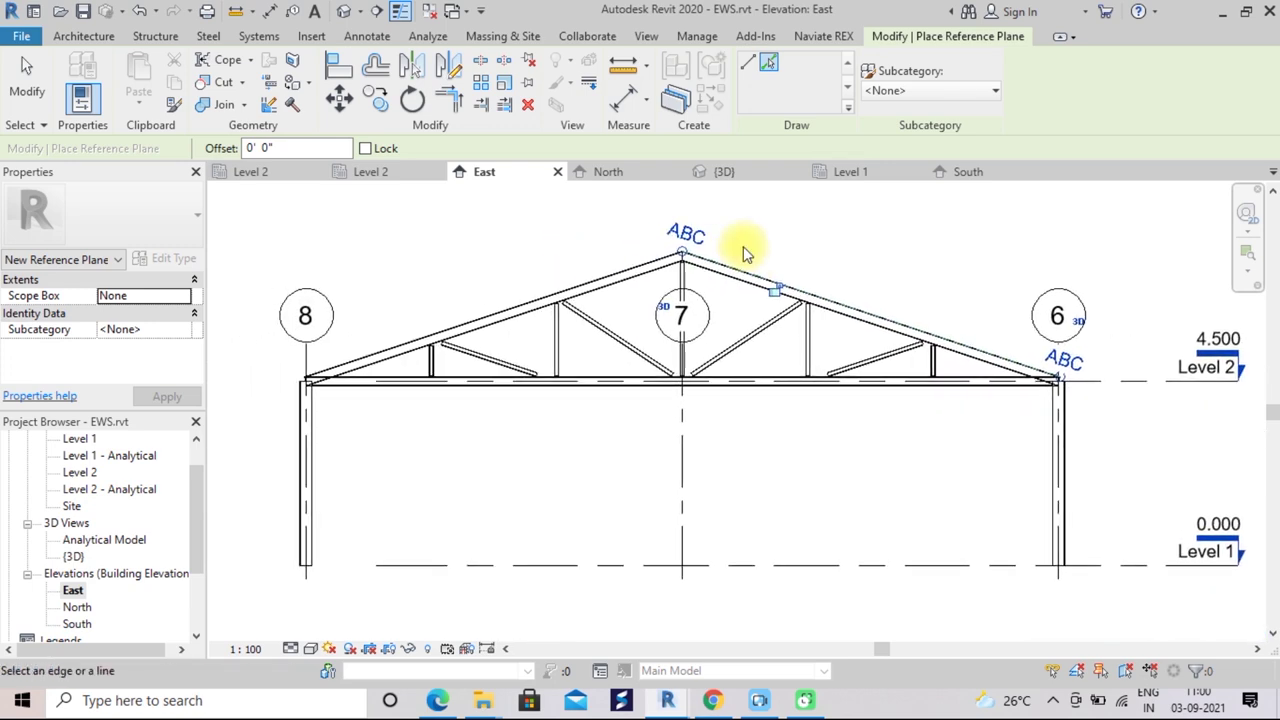
double_click(88, 474)
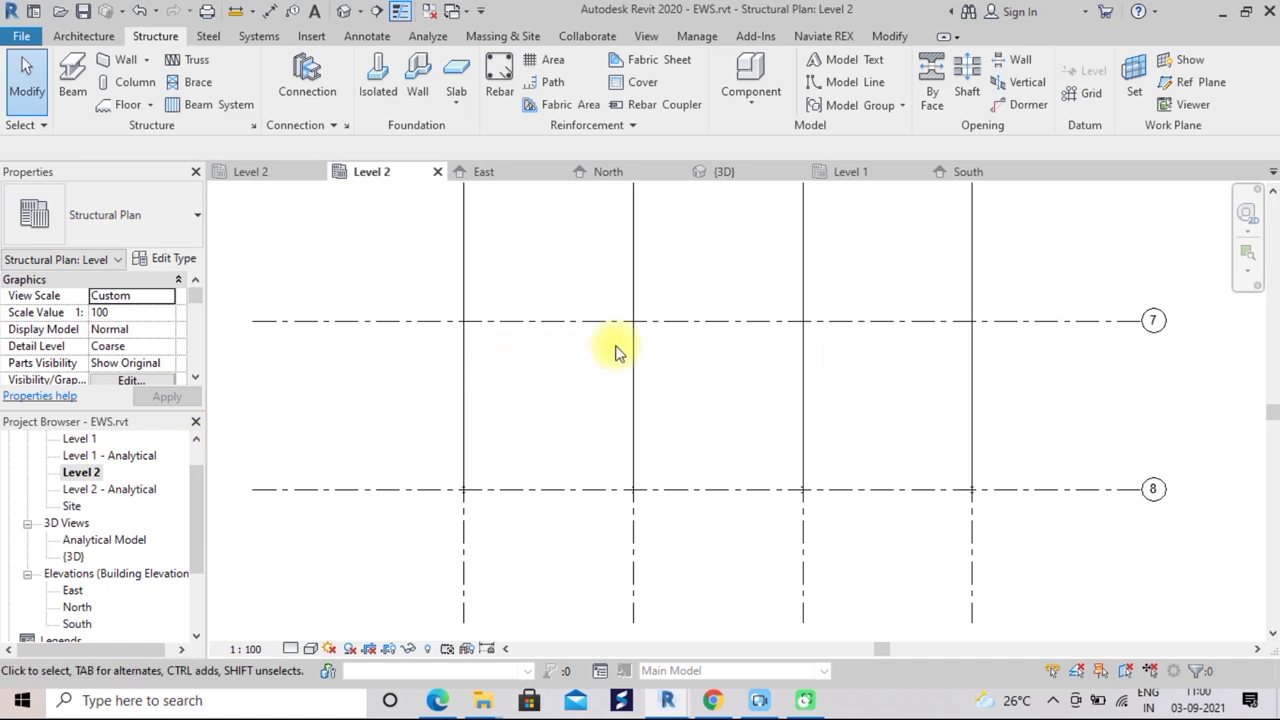
Frame the Level 2 plan so grid lines 1–4 and 5–8 with their bubbles show, and start the Beam tool
scroll(614, 349, down, 2)
scroll(790, 390, down, 2)
middle_drag(794, 417, 737, 446)
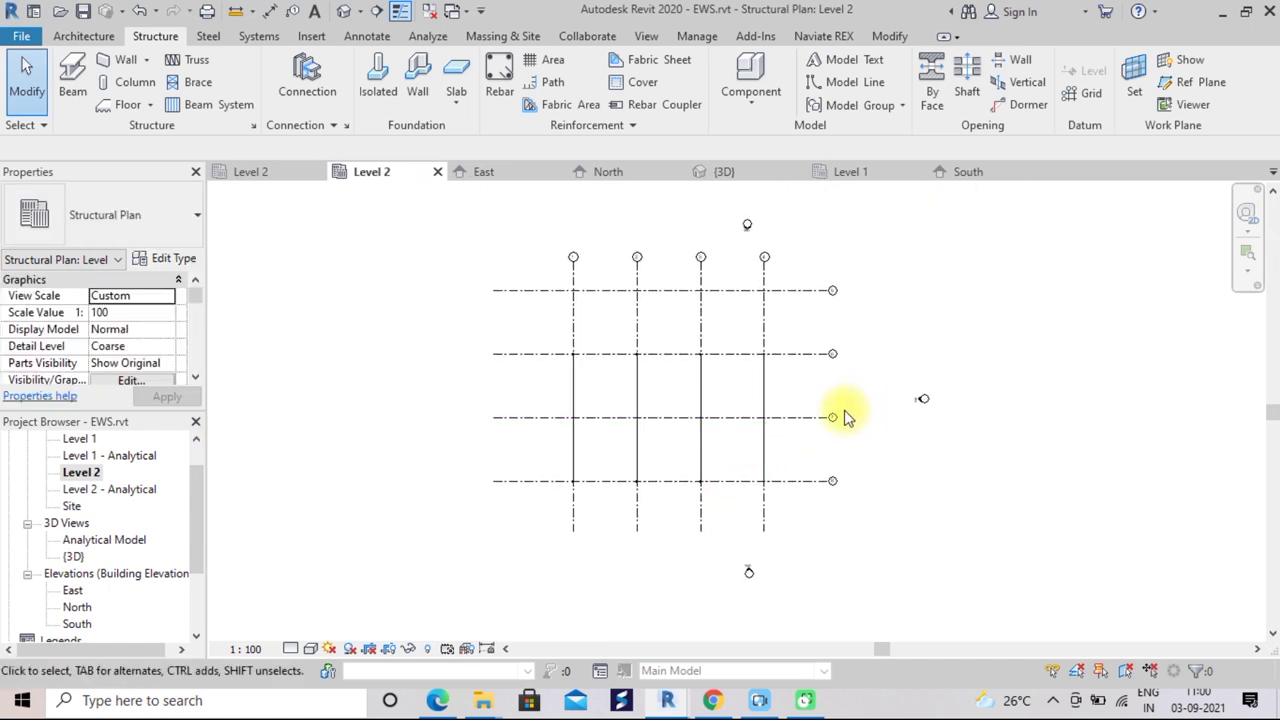
scroll(845, 417, up, 1)
scroll(845, 417, up, 1)
scroll(1023, 417, up, 2)
scroll(1028, 407, up, 1)
scroll(1028, 407, up, 1)
scroll(1028, 403, up, 1)
scroll(1030, 405, up, 2)
scroll(1033, 408, up, 1)
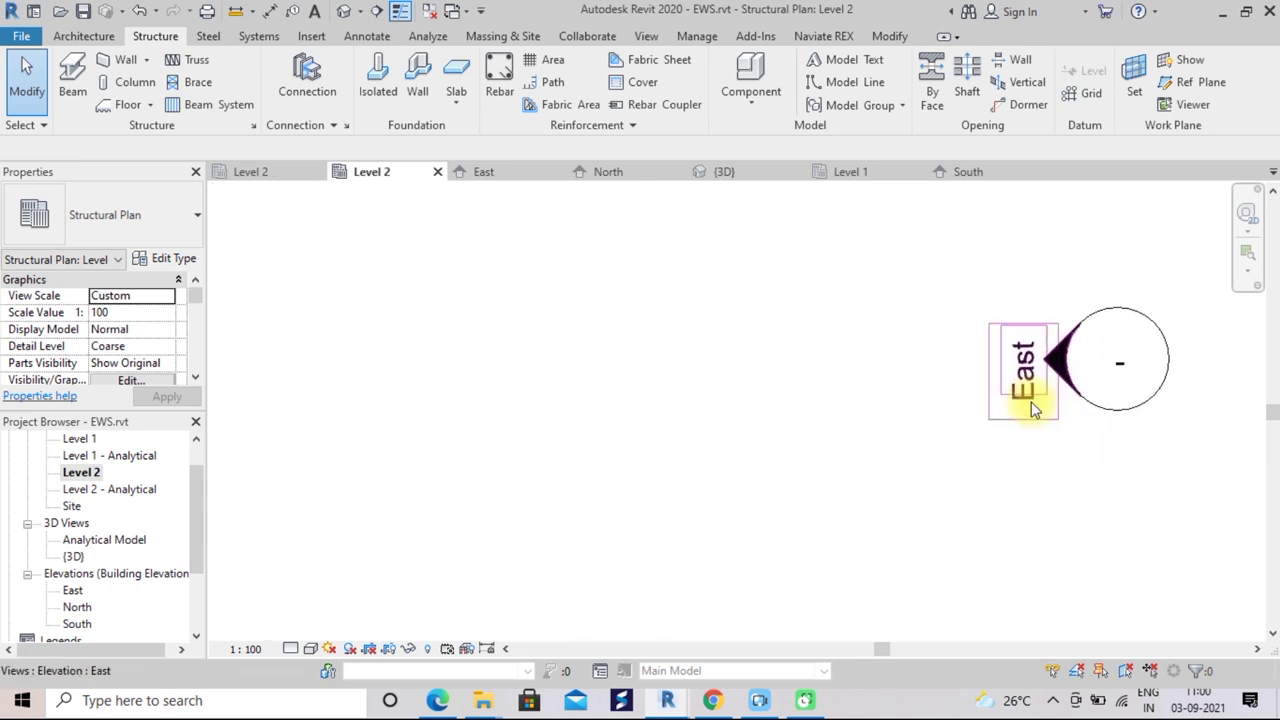
scroll(1033, 408, down, 2)
scroll(1033, 408, down, 3)
scroll(1035, 410, down, 2)
scroll(1035, 410, up, 1)
scroll(1035, 410, down, 3)
scroll(1035, 410, down, 1)
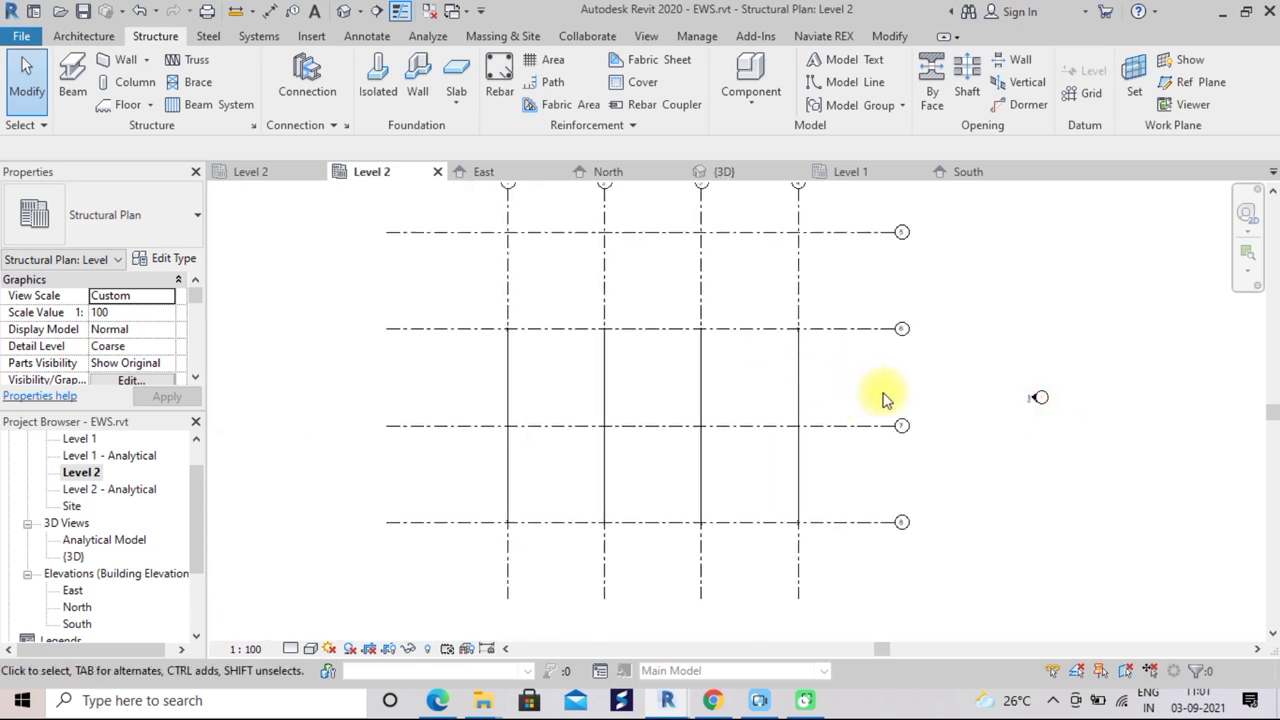
middle_drag(1151, 654, 1181, 662)
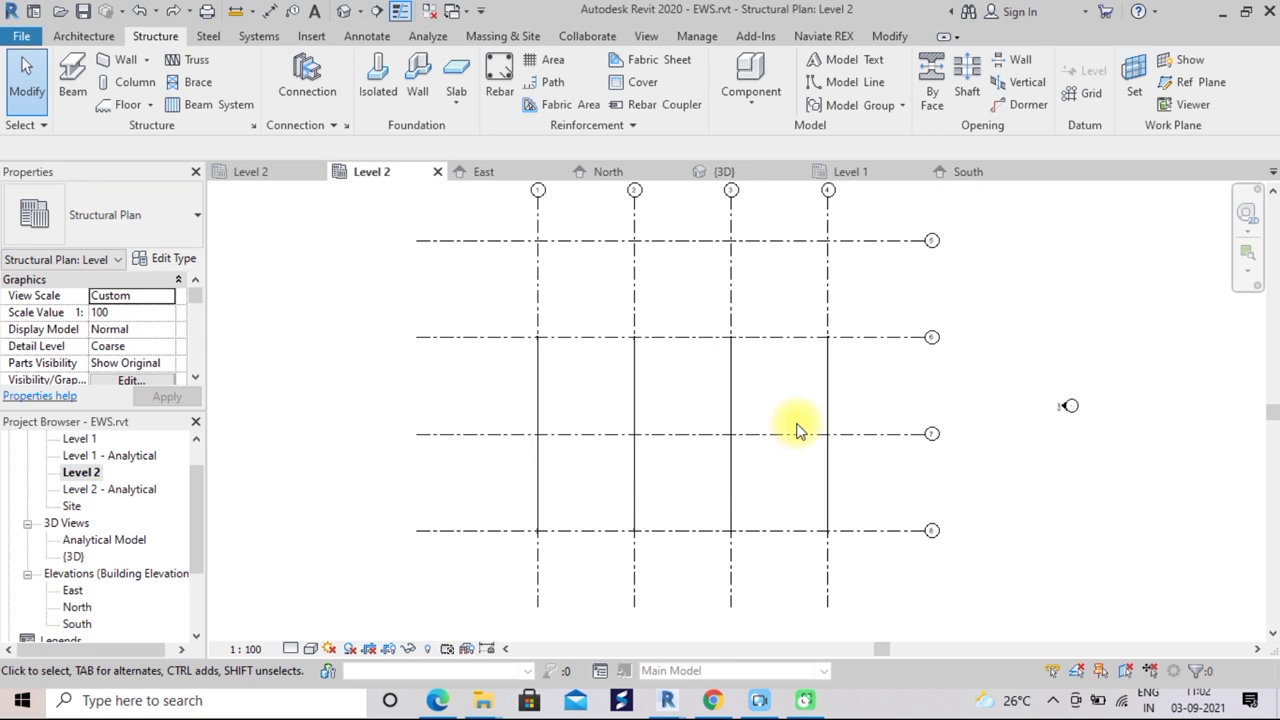
click(72, 80)
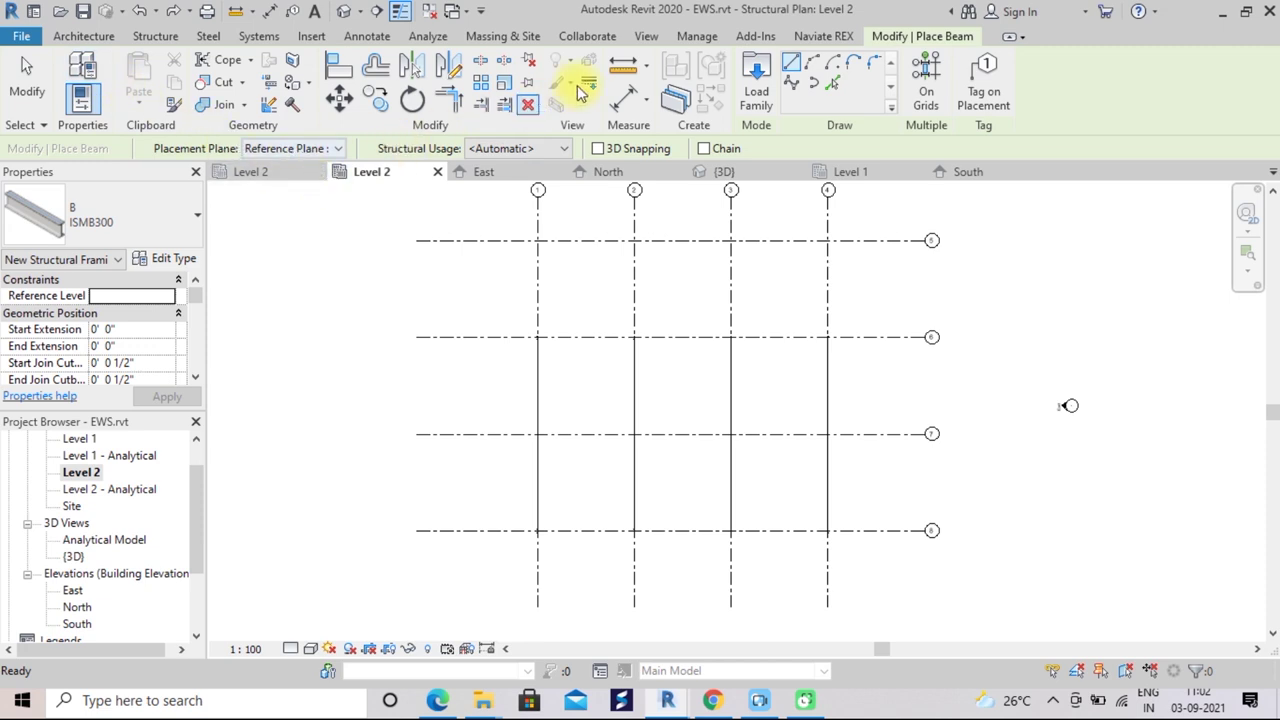
Load L-Angle.rfa from the US Imperial Structural Framing > Steel library folder
click(757, 88)
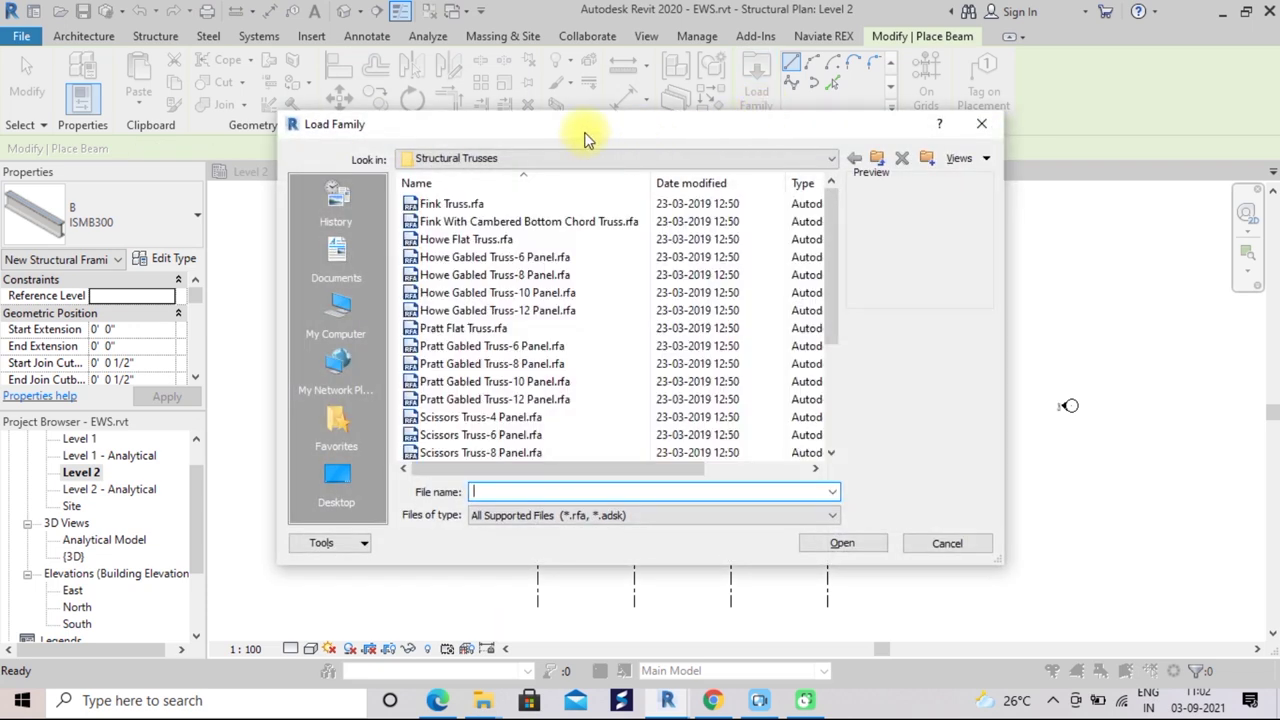
click(831, 160)
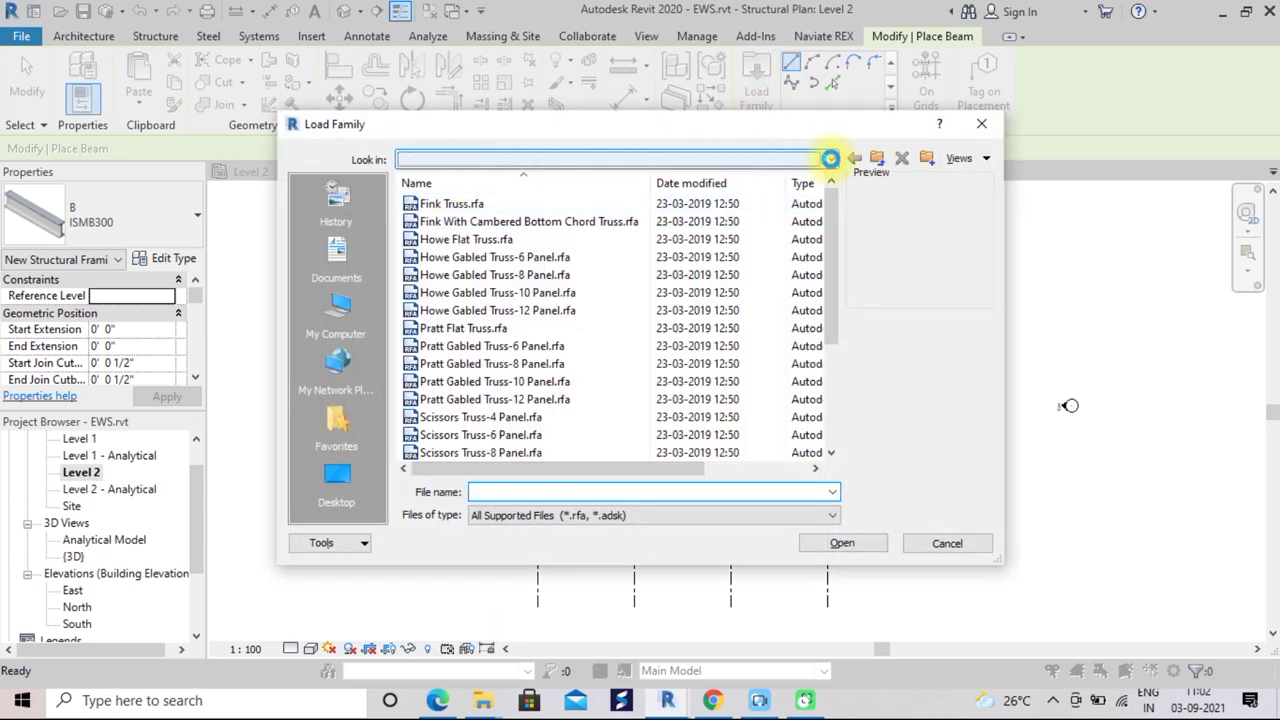
click(338, 260)
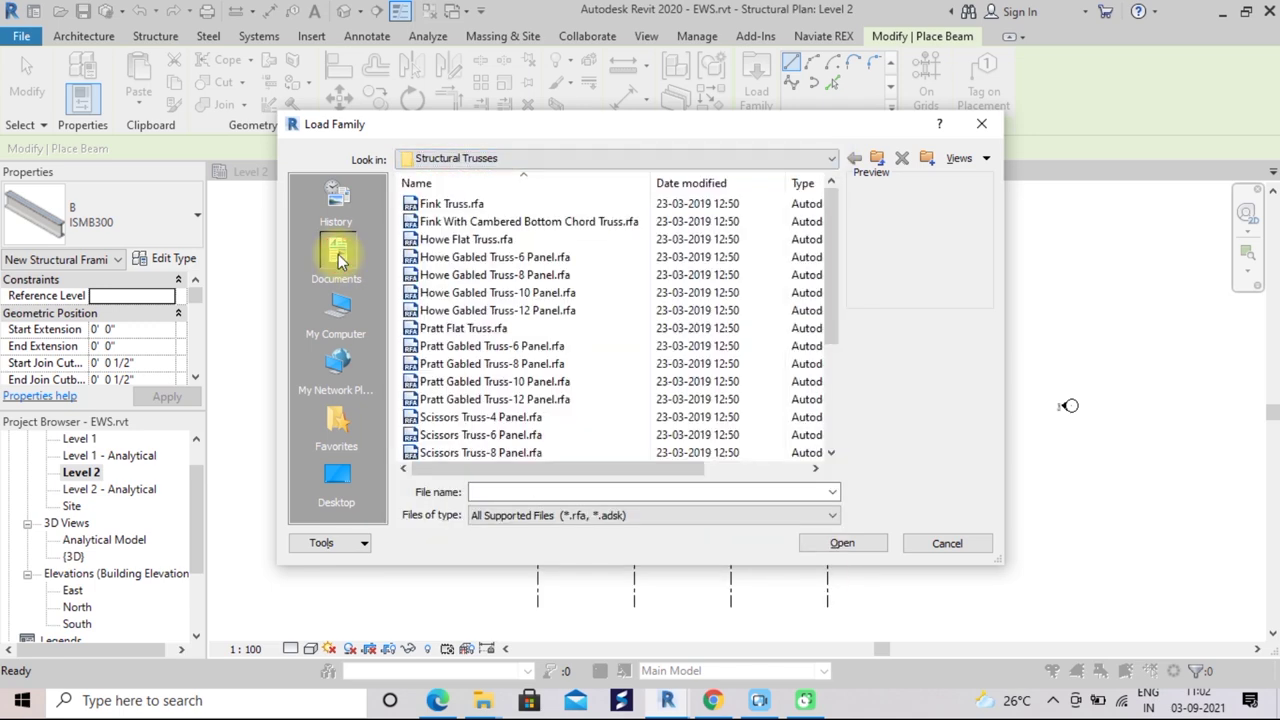
click(338, 260)
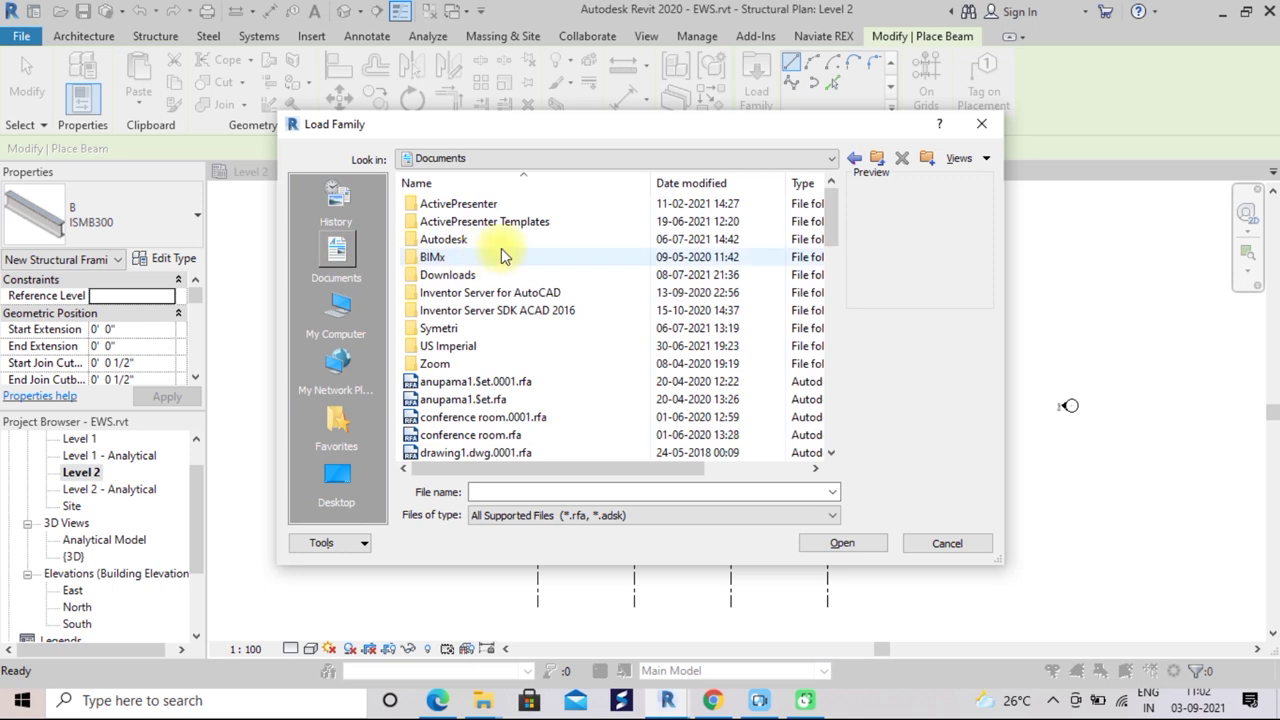
double_click(480, 345)
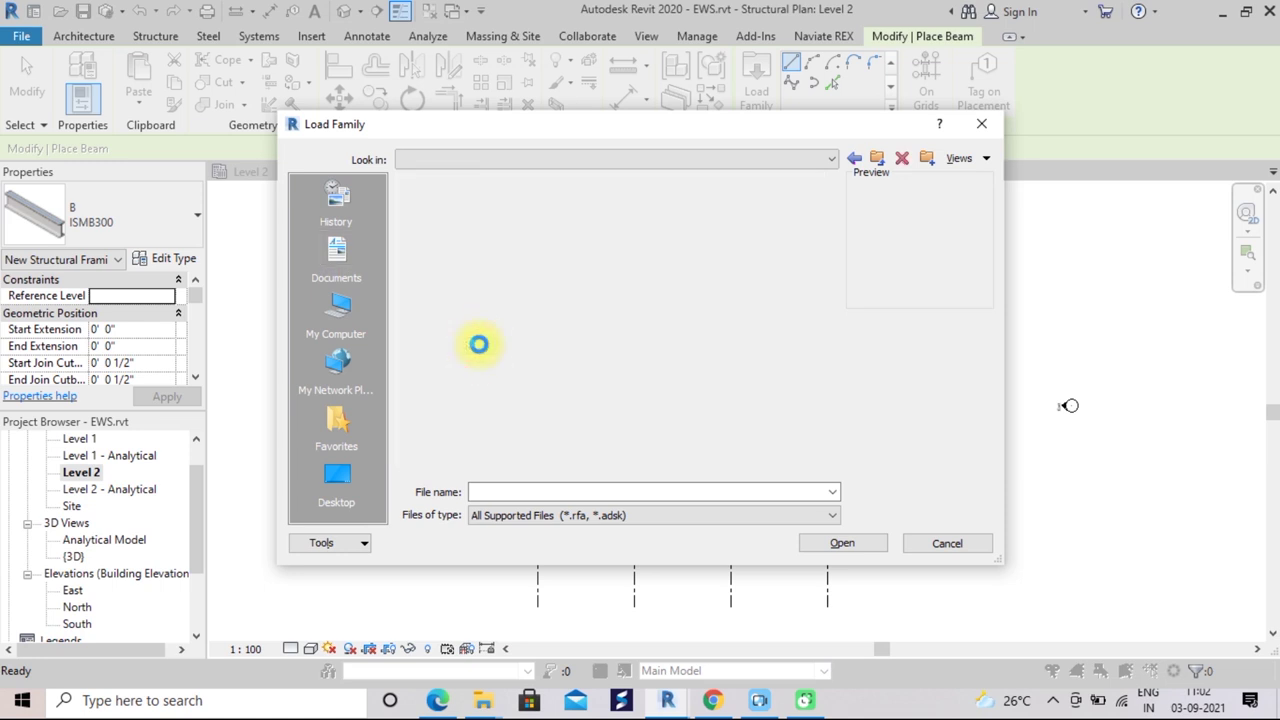
scroll(519, 313, down, 2)
scroll(527, 317, down, 5)
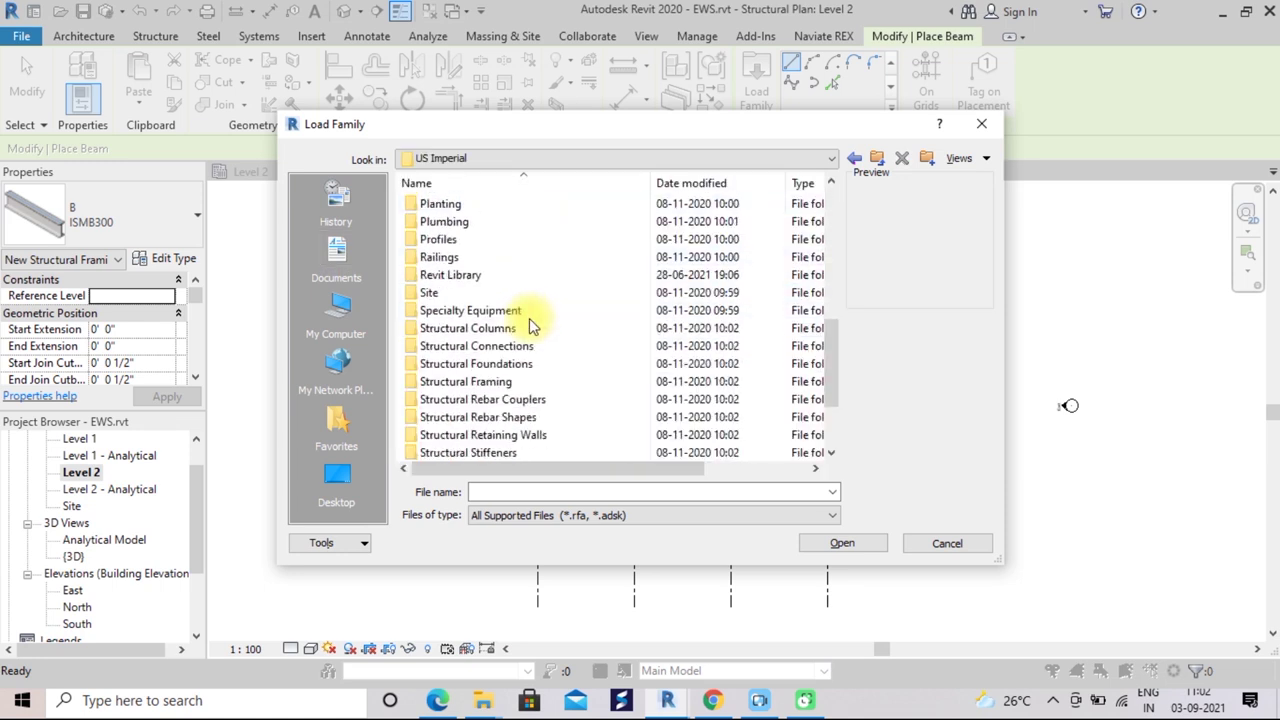
scroll(529, 318, down, 2)
double_click(490, 277)
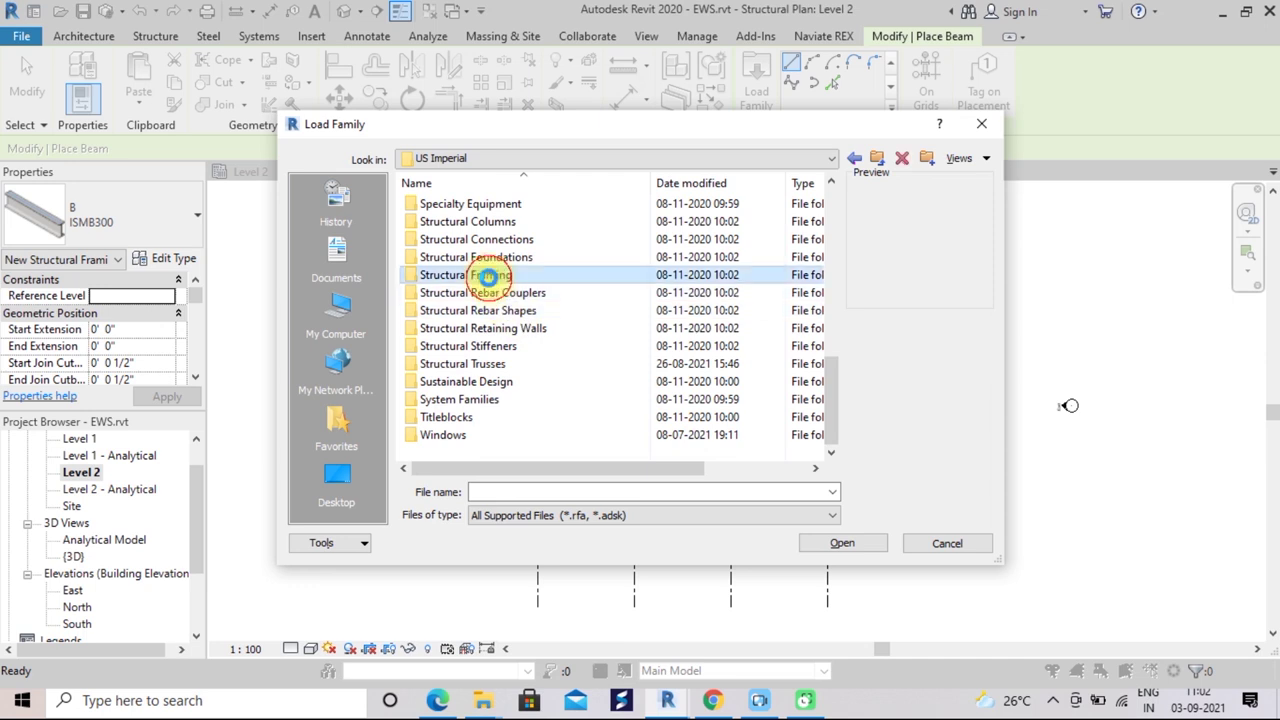
double_click(447, 257)
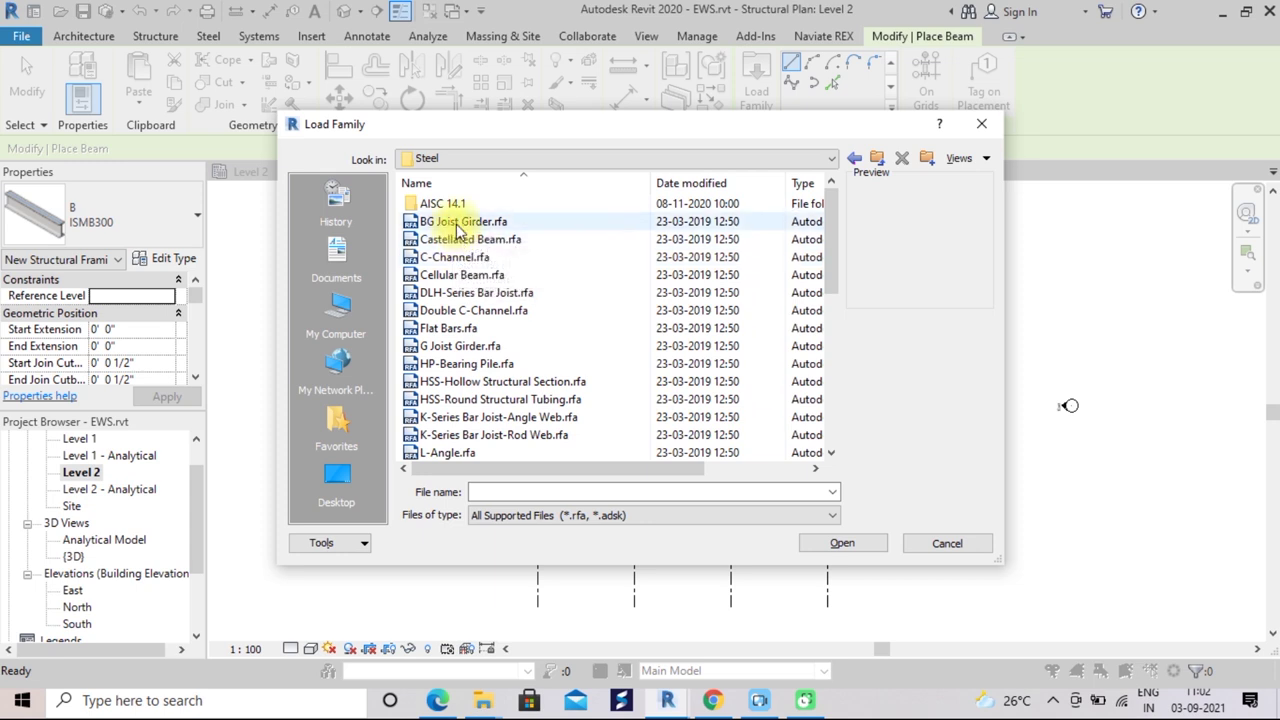
click(455, 224)
scroll(488, 300, down, 2)
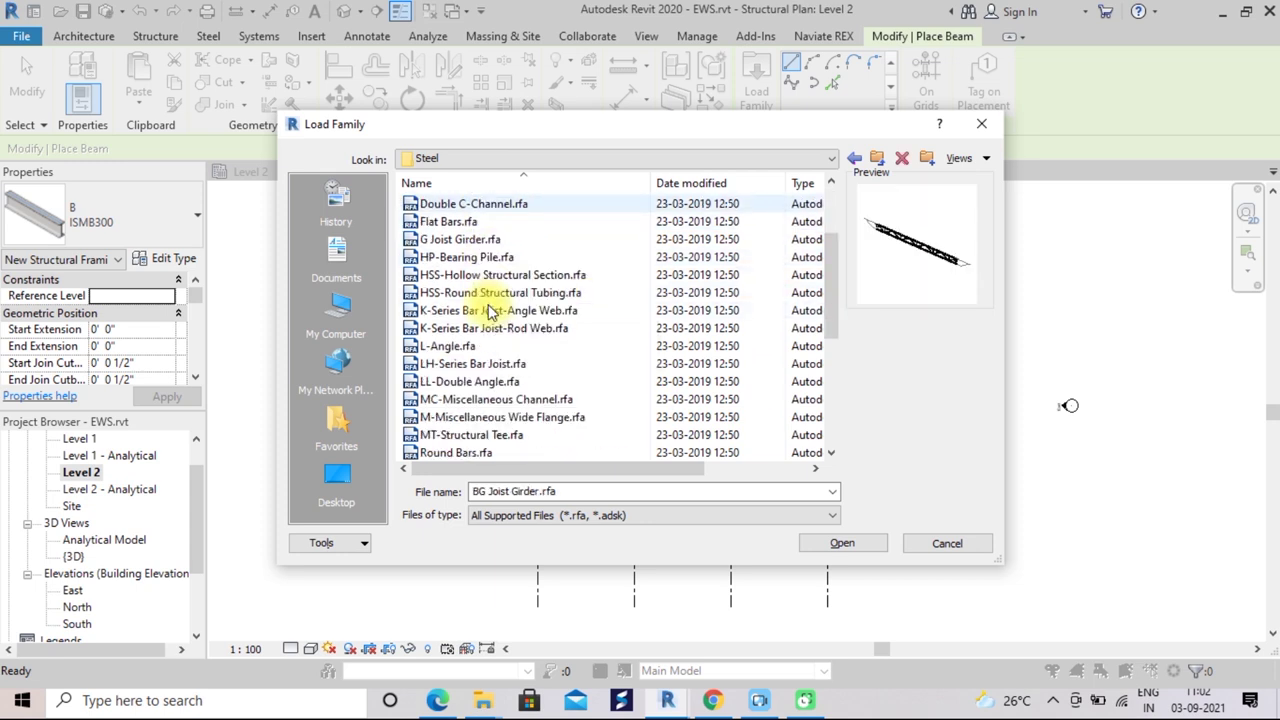
click(450, 346)
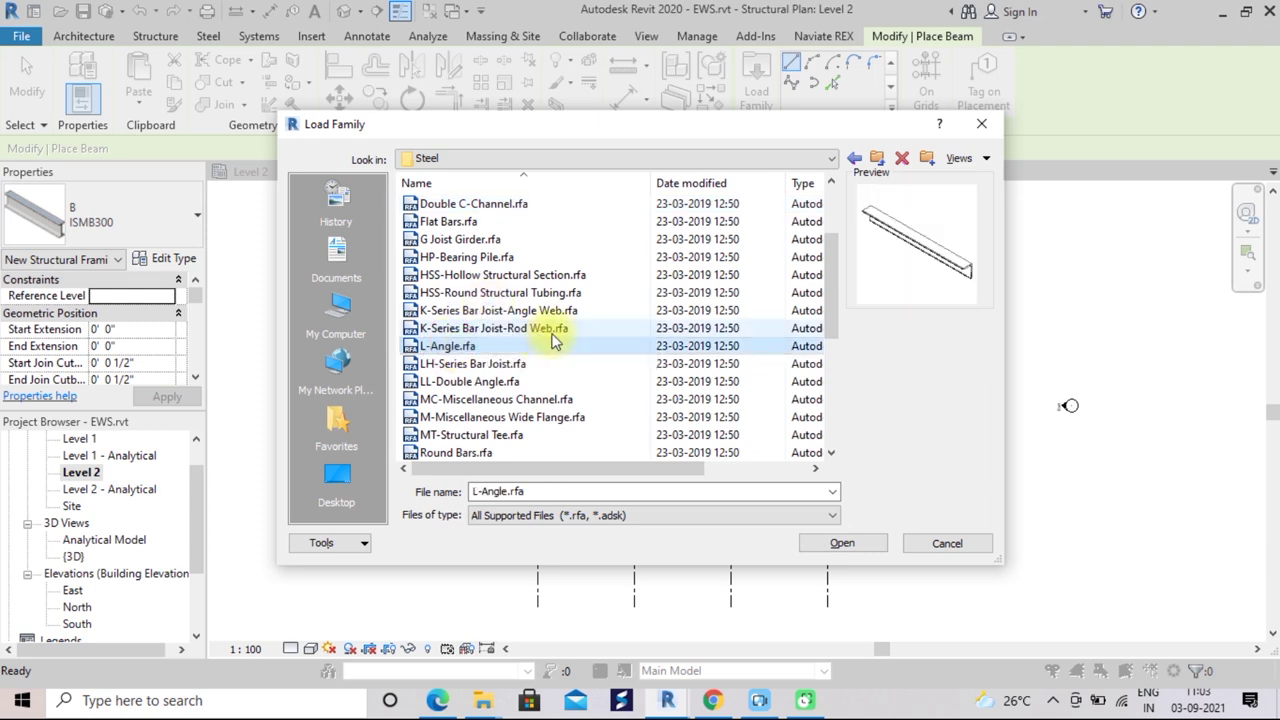
click(826, 546)
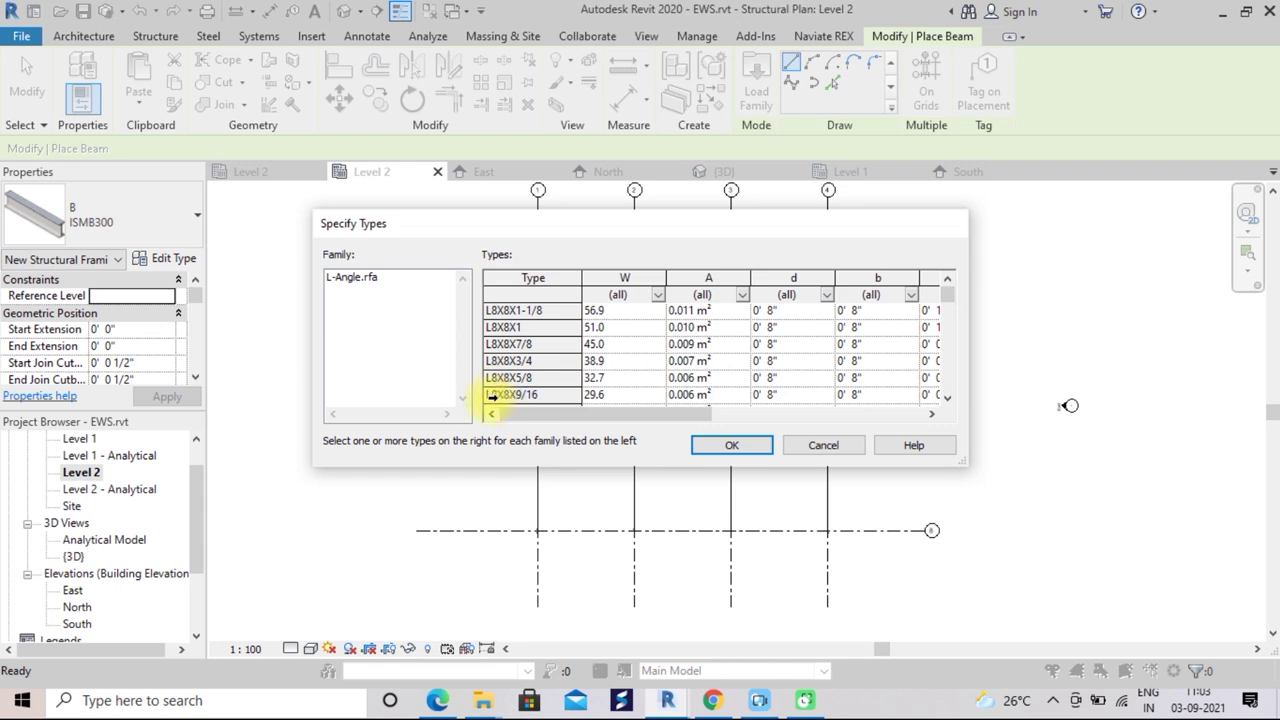
Pick the L8X8, L8X6, L8X4, L7X4 and L6X6 angle types and load them
drag(491, 397, 529, 312)
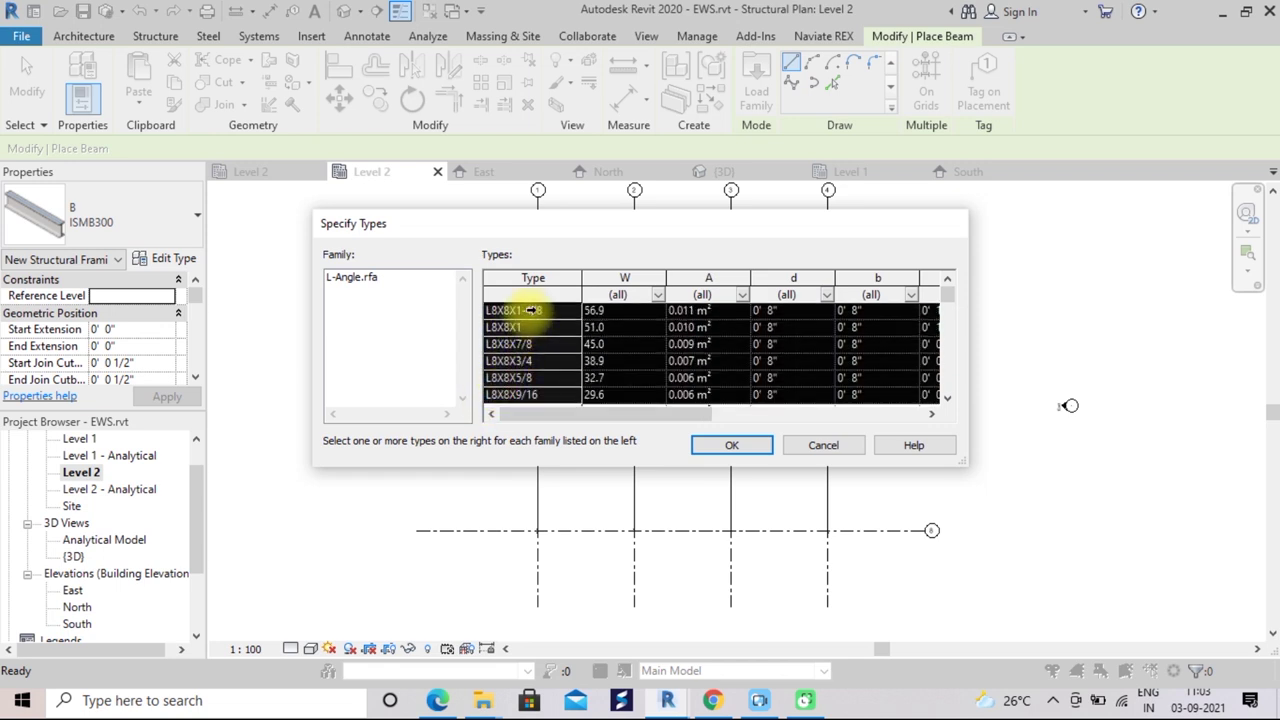
mouse_move(945, 300)
mouse_down()
mouse_move(952, 310)
mouse_move(950, 297)
mouse_up()
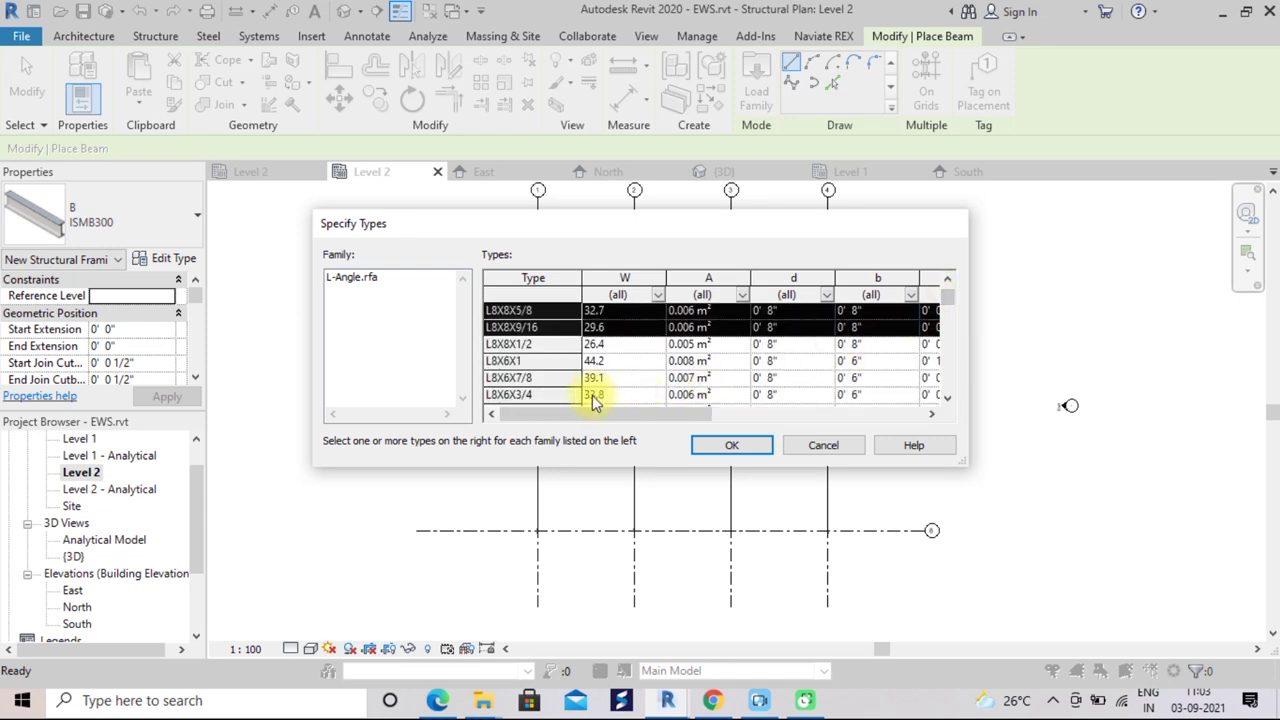
drag(520, 395, 525, 315)
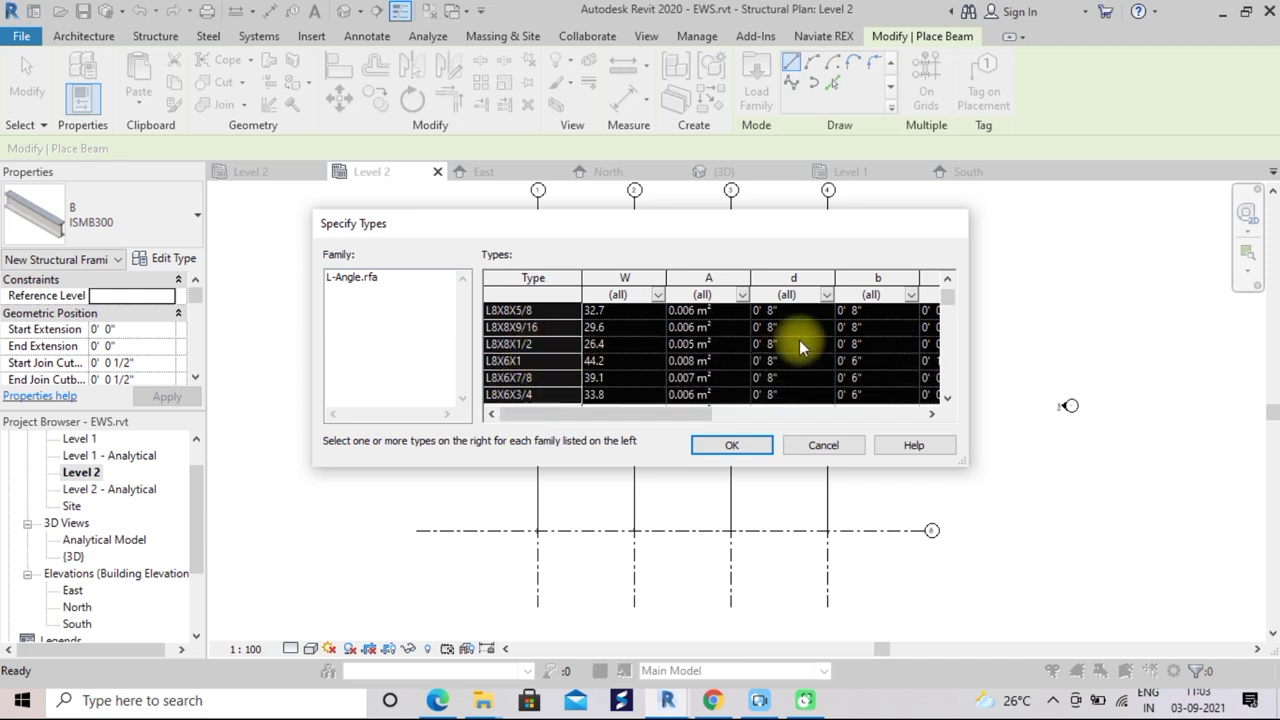
drag(944, 302, 930, 316)
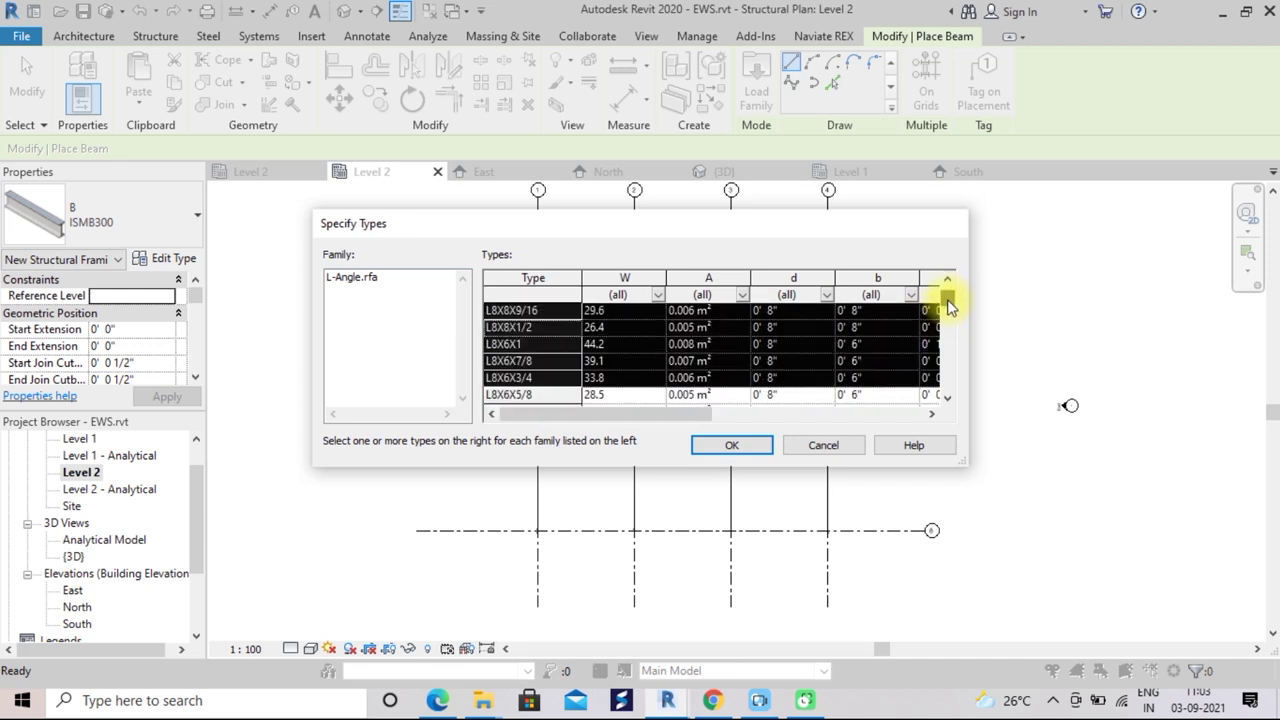
drag(535, 396, 565, 314)
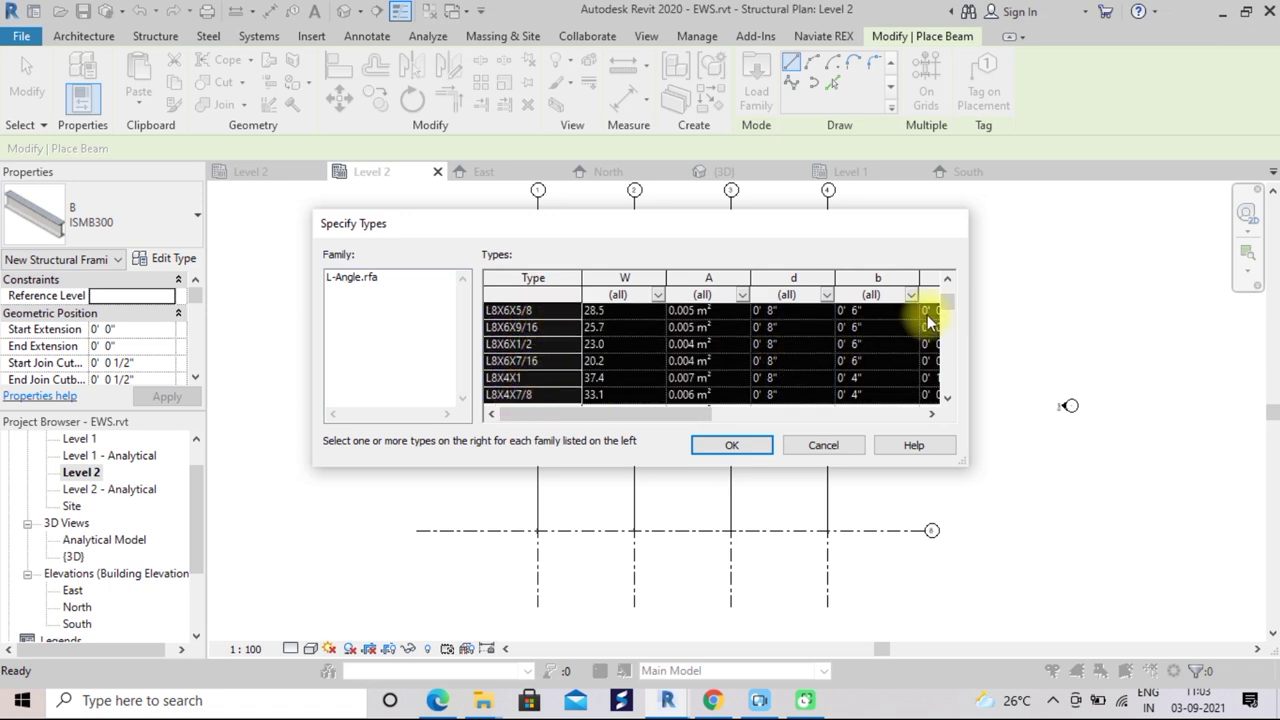
drag(946, 308, 947, 311)
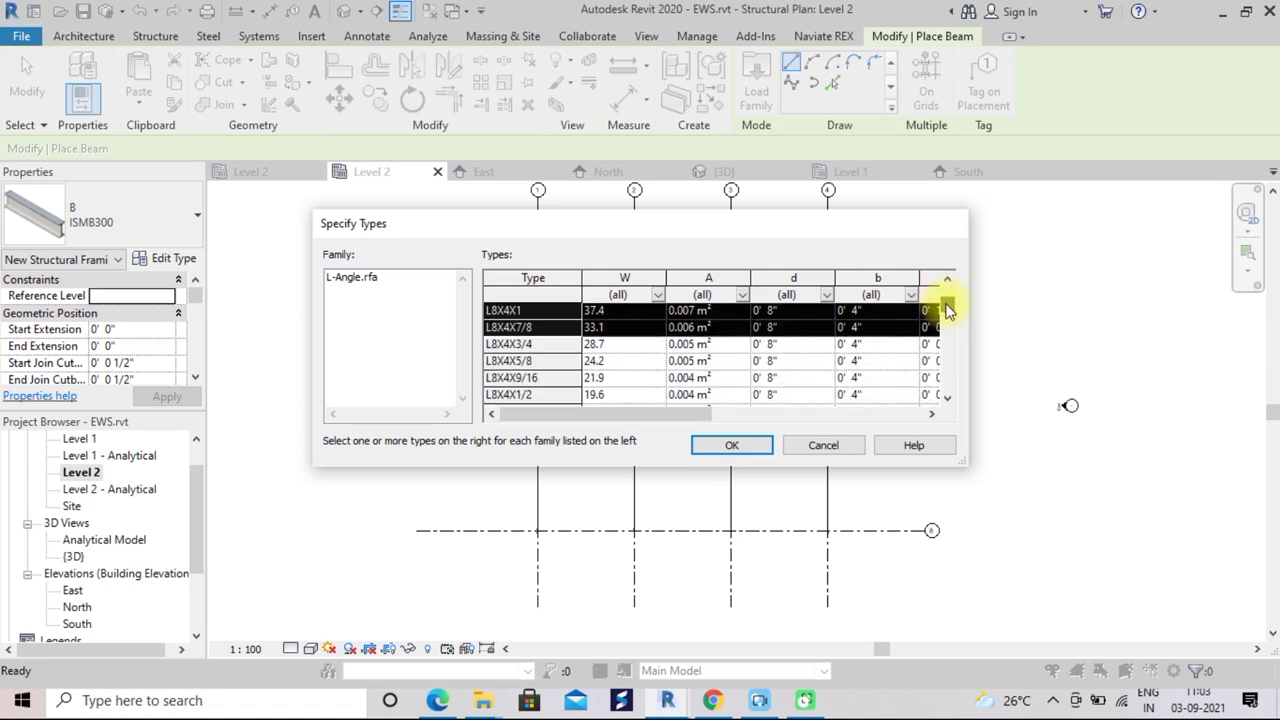
drag(545, 401, 563, 314)
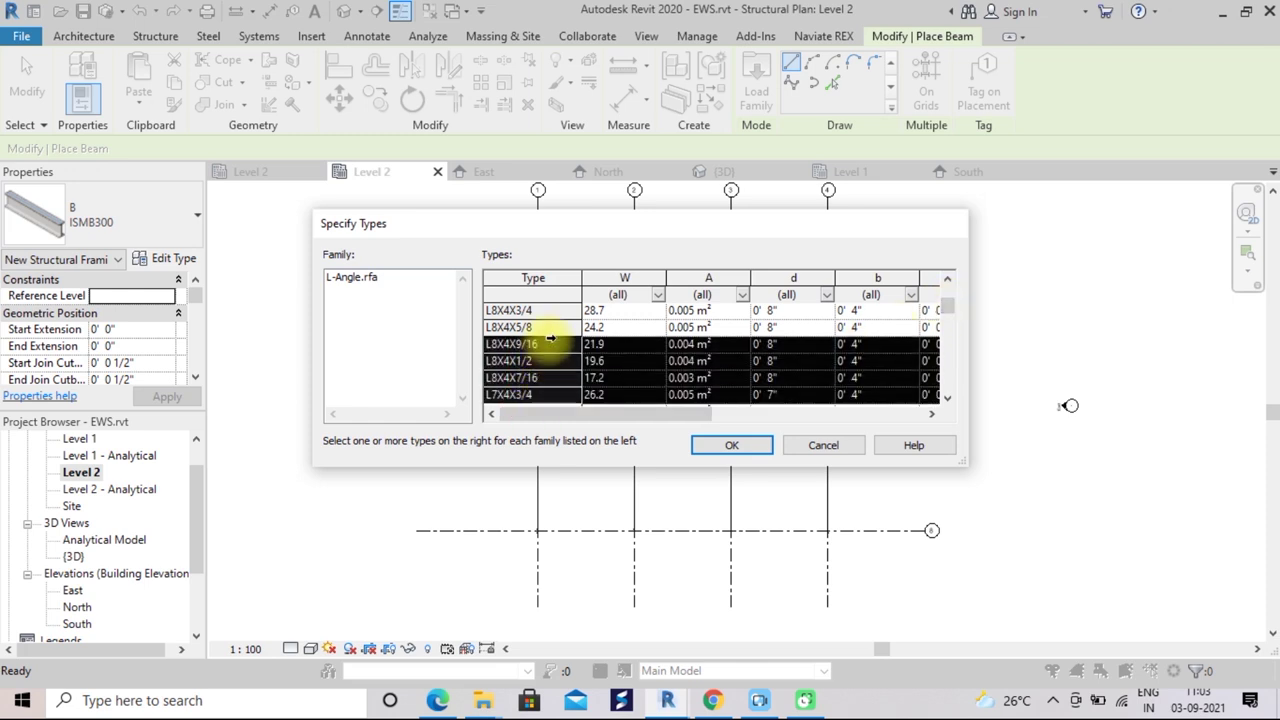
drag(949, 314, 953, 312)
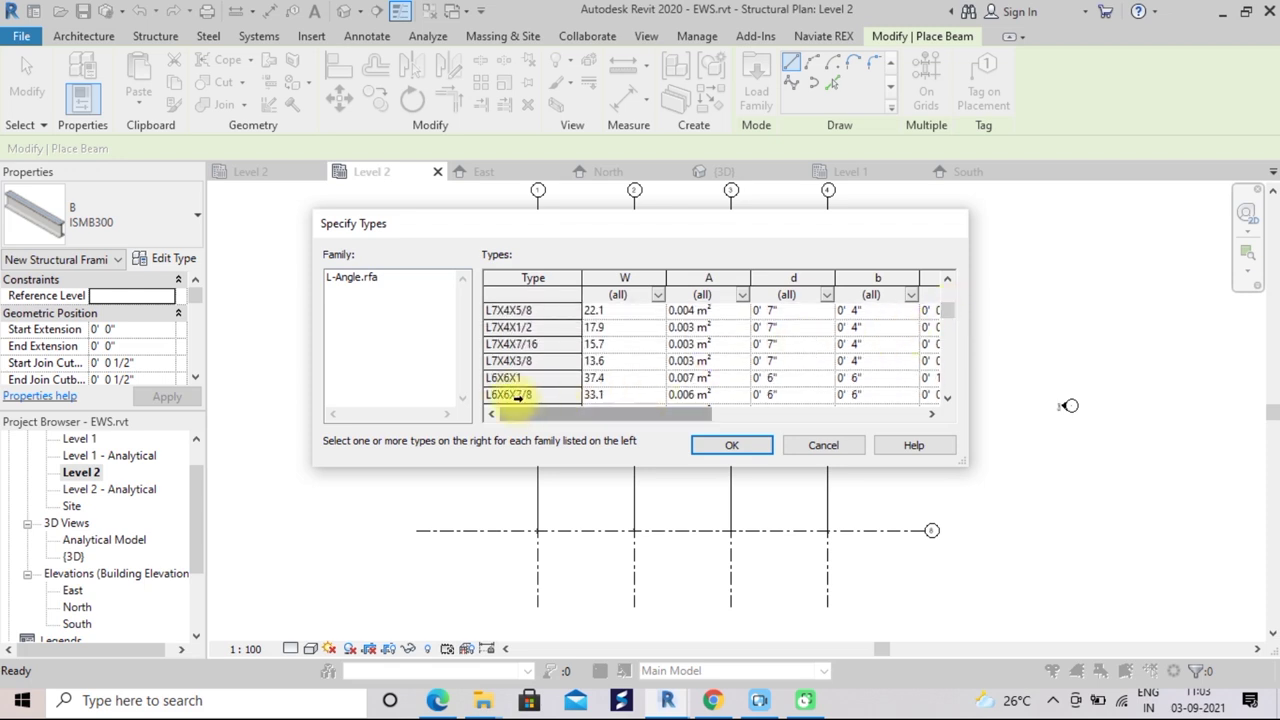
drag(512, 398, 550, 312)
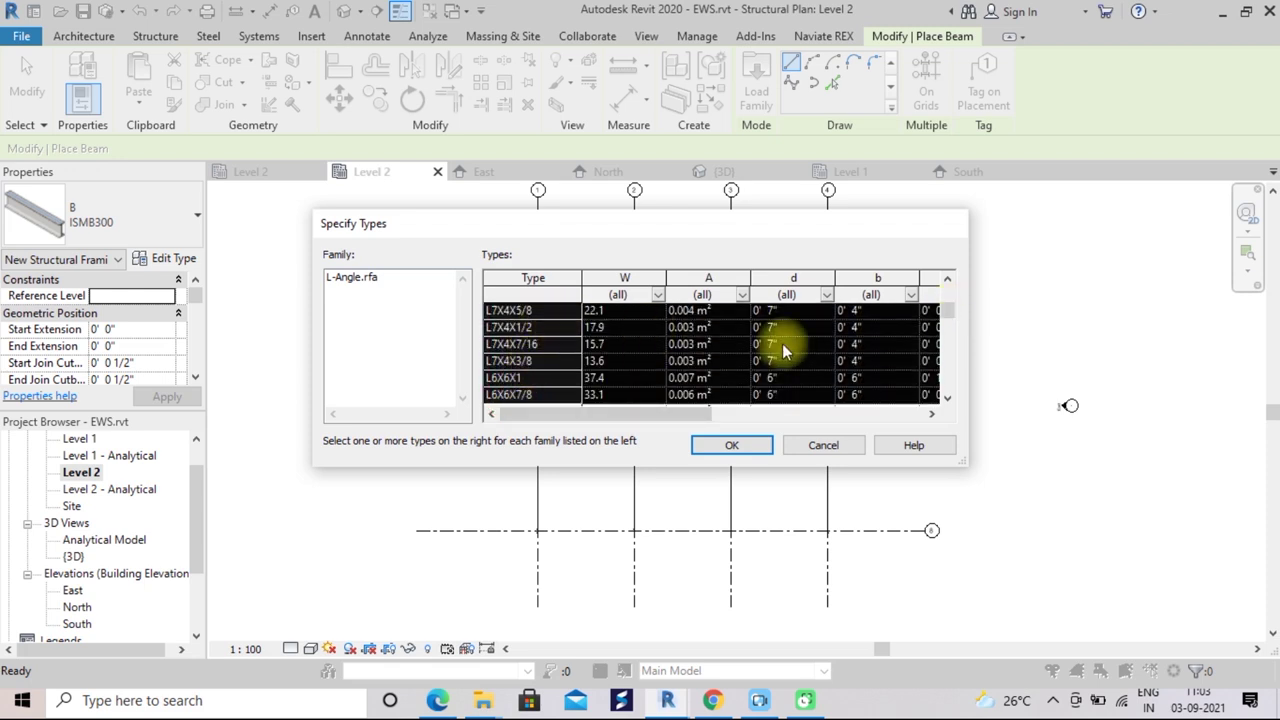
drag(949, 318, 949, 320)
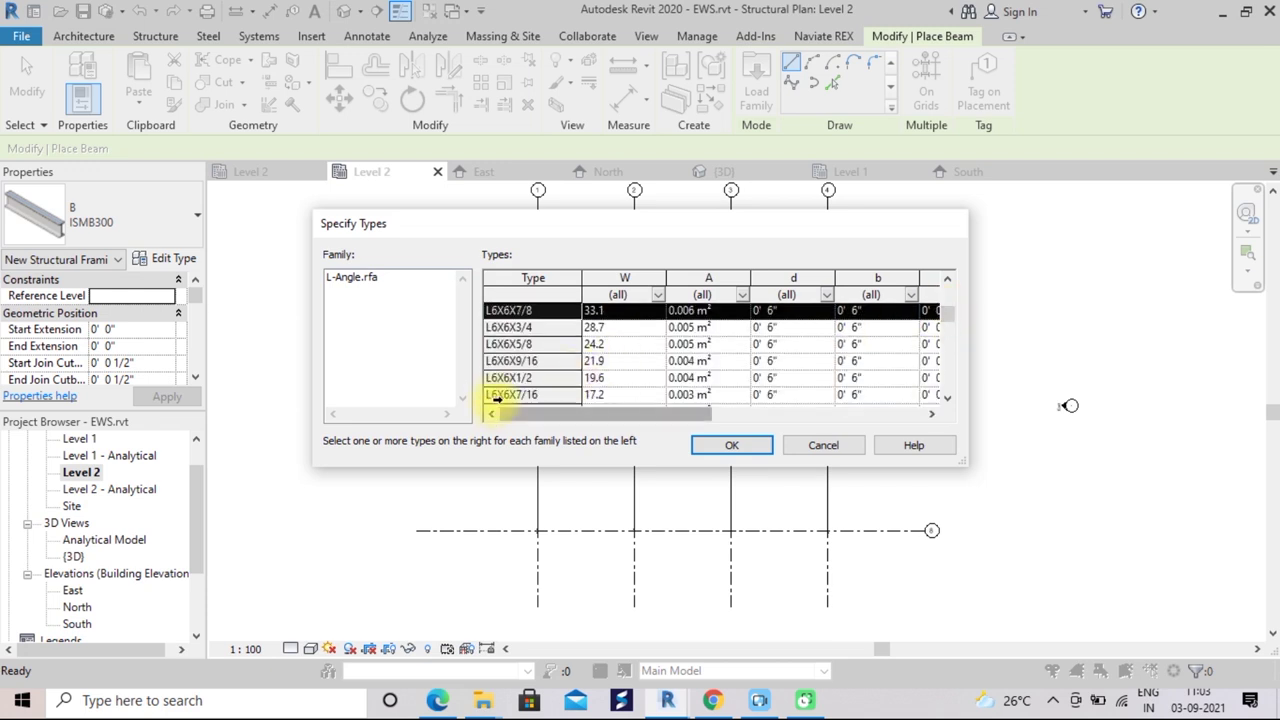
drag(500, 394, 522, 327)
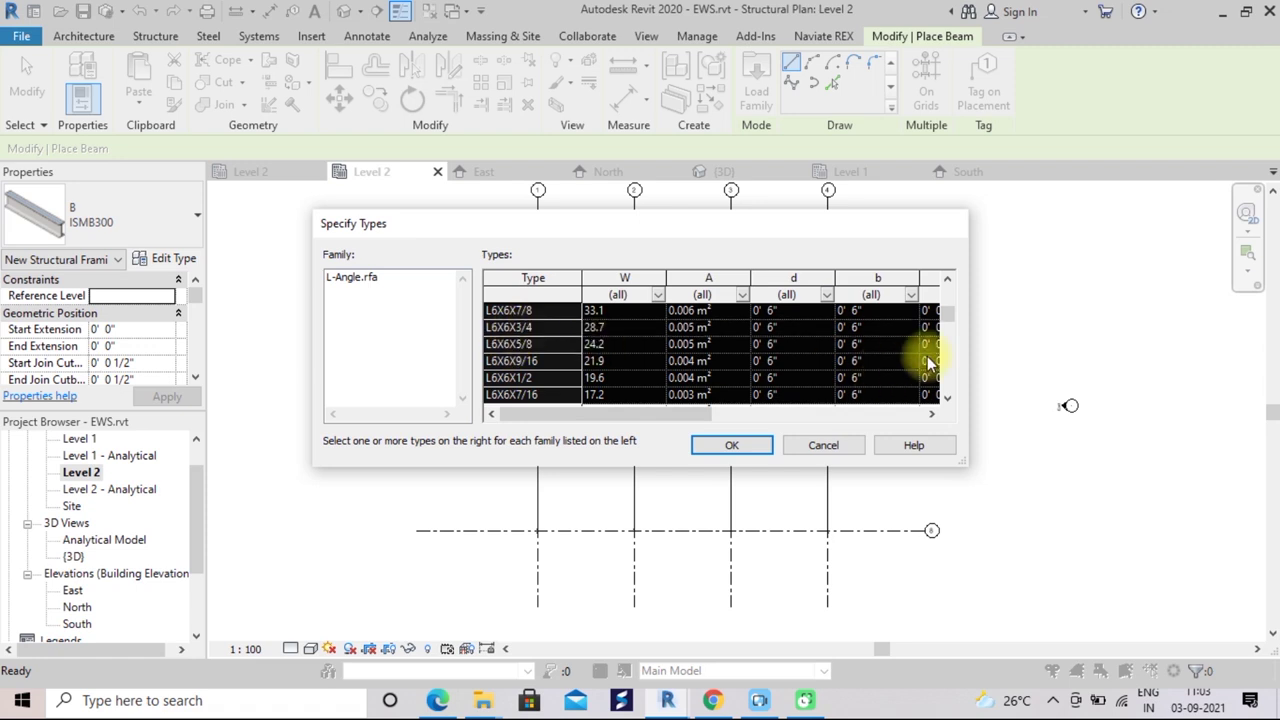
drag(950, 337, 952, 319)
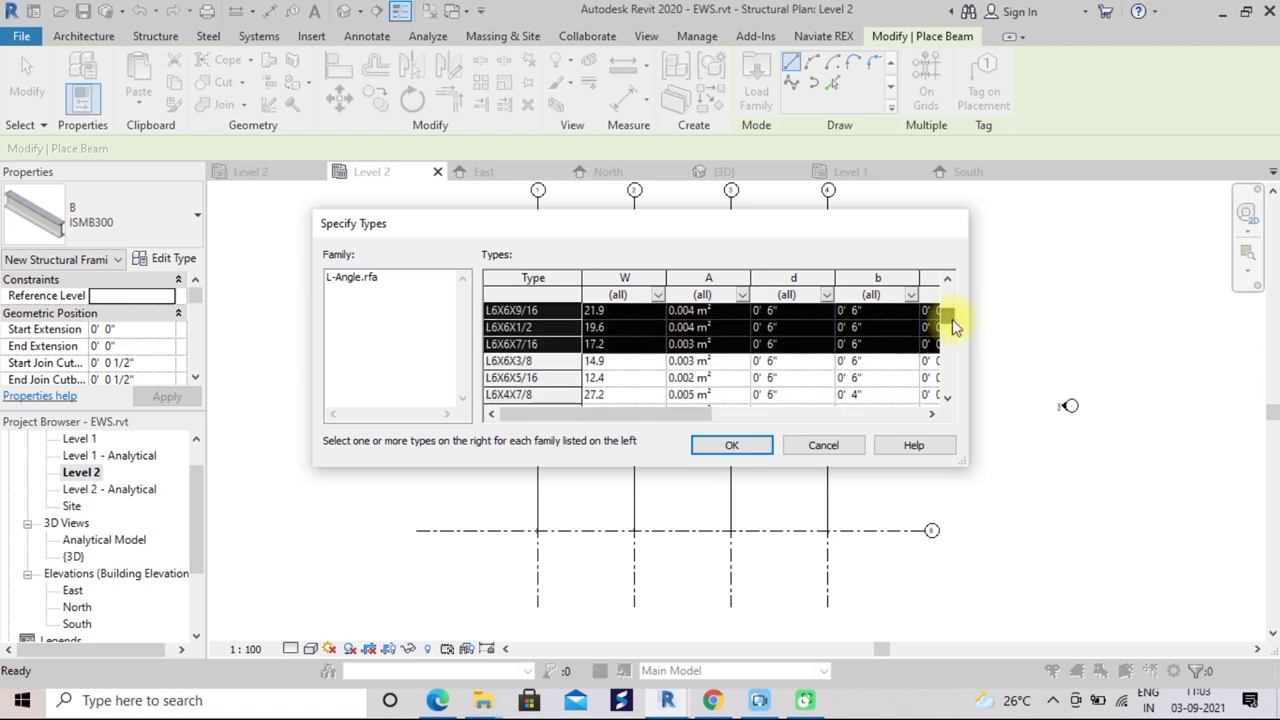
ctrl+click(503, 395)
ctrl+click(508, 378)
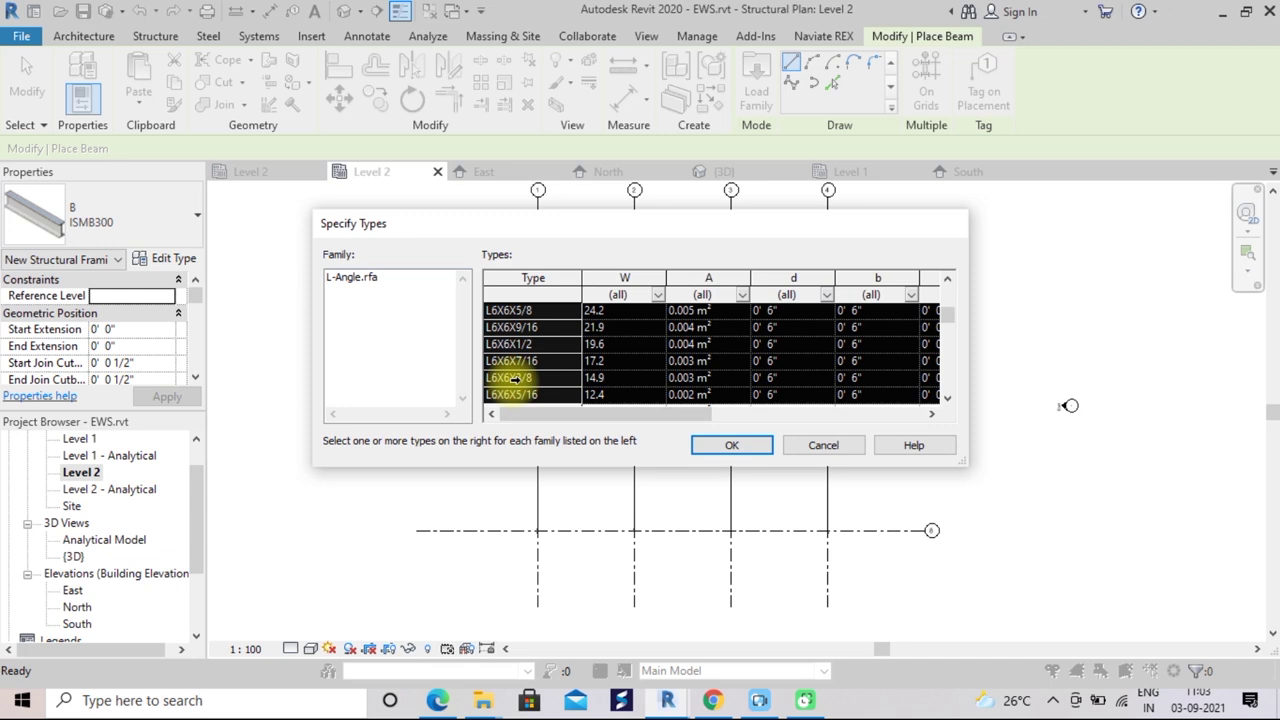
click(757, 442)
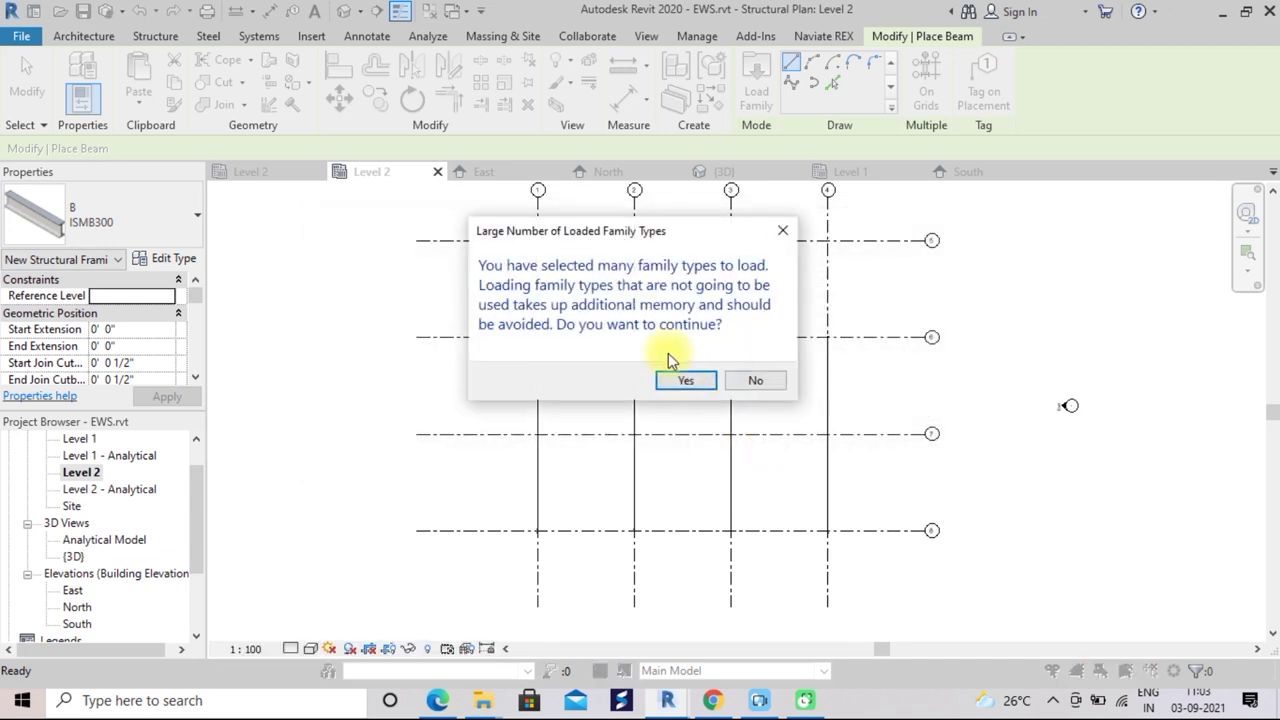
click(686, 384)
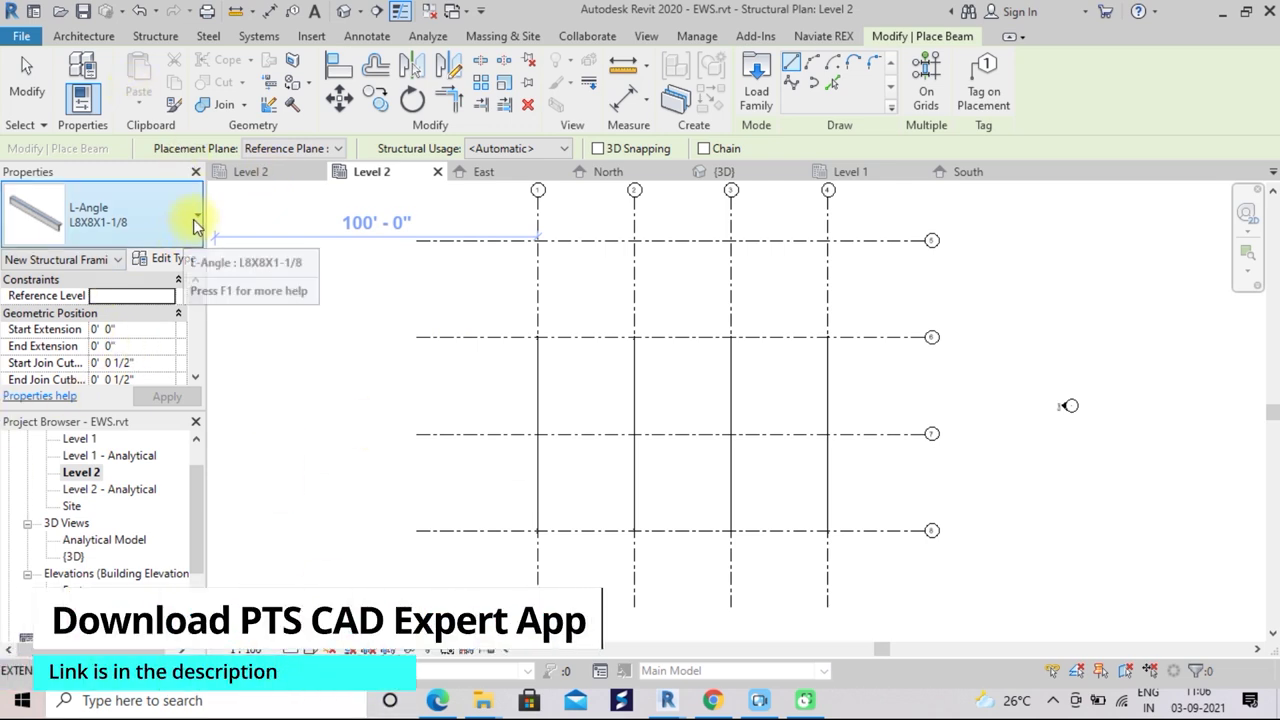
Choose L-Angle L6X6X1 in the Properties type selector for the beam
click(196, 225)
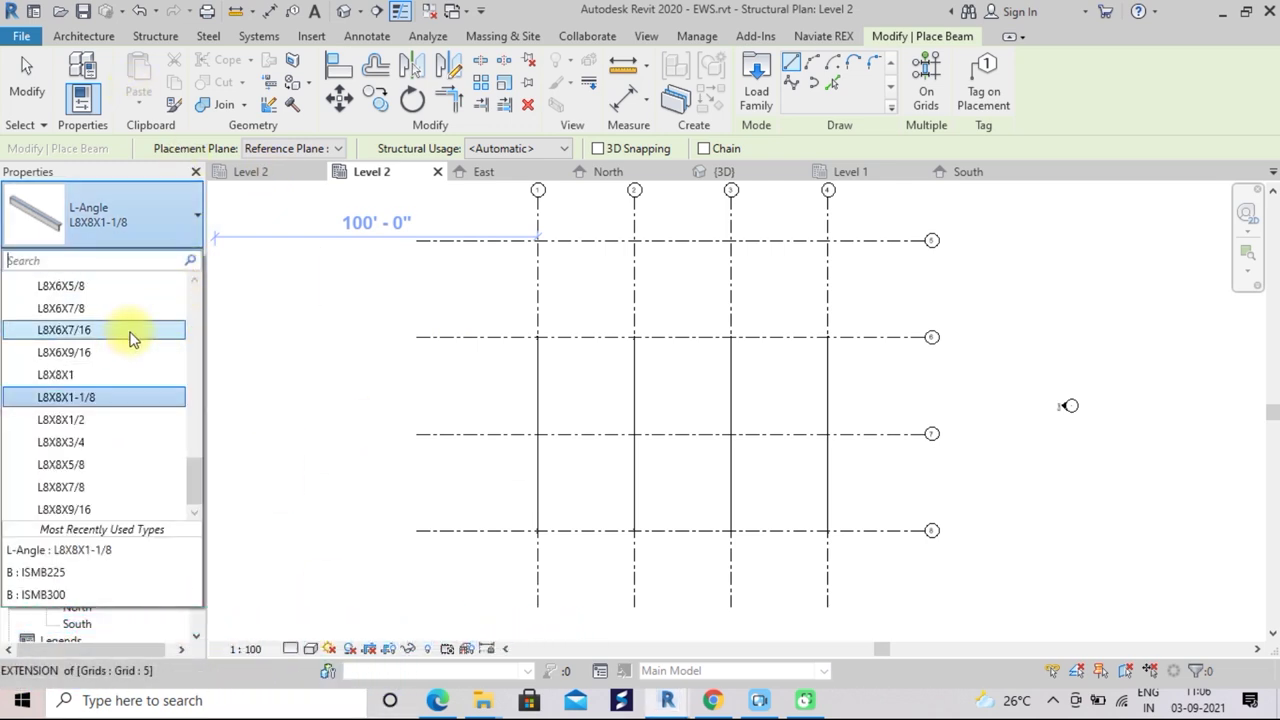
scroll(130, 335, up, 3)
scroll(130, 335, up, 2)
scroll(130, 335, up, 2)
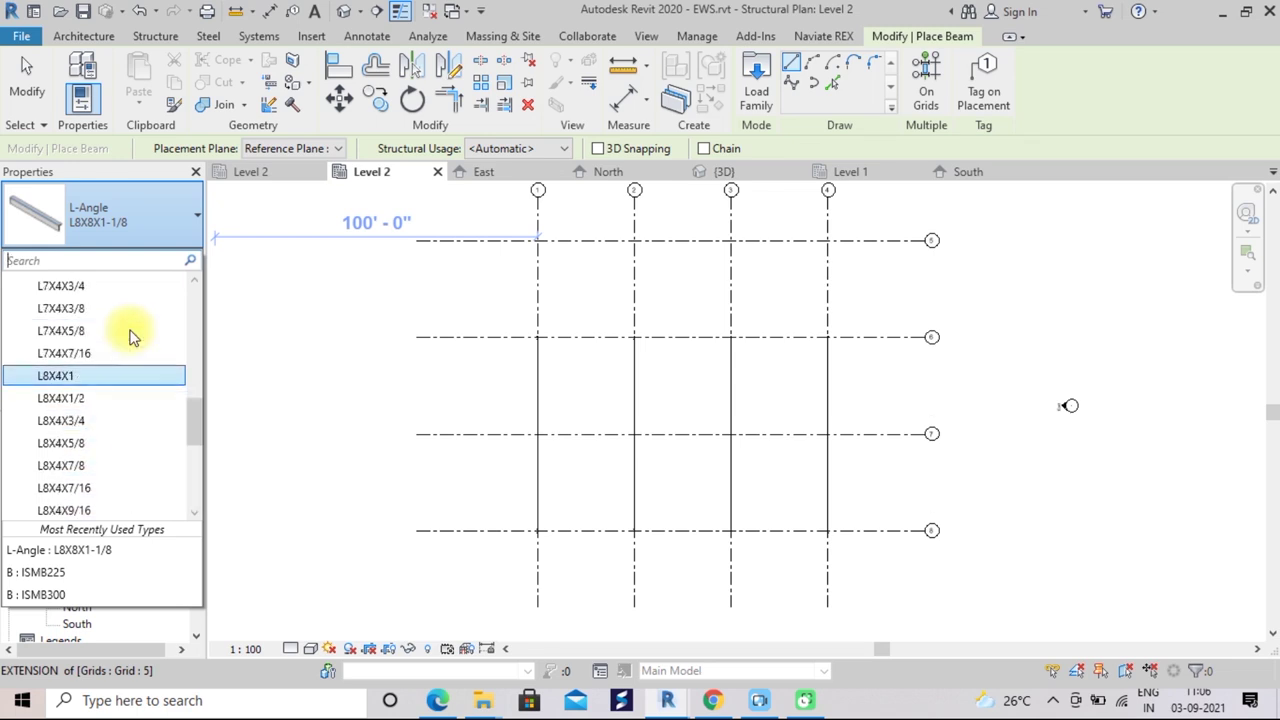
scroll(130, 335, up, 1)
scroll(130, 335, up, 2)
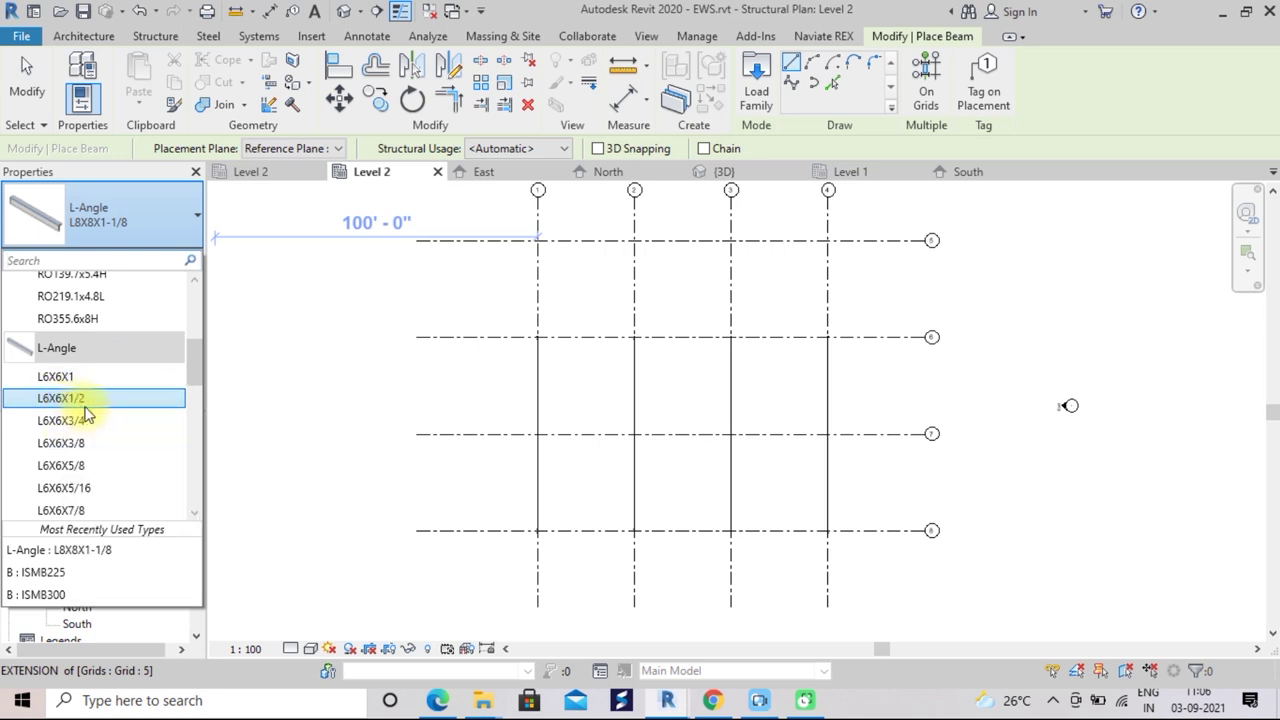
click(70, 380)
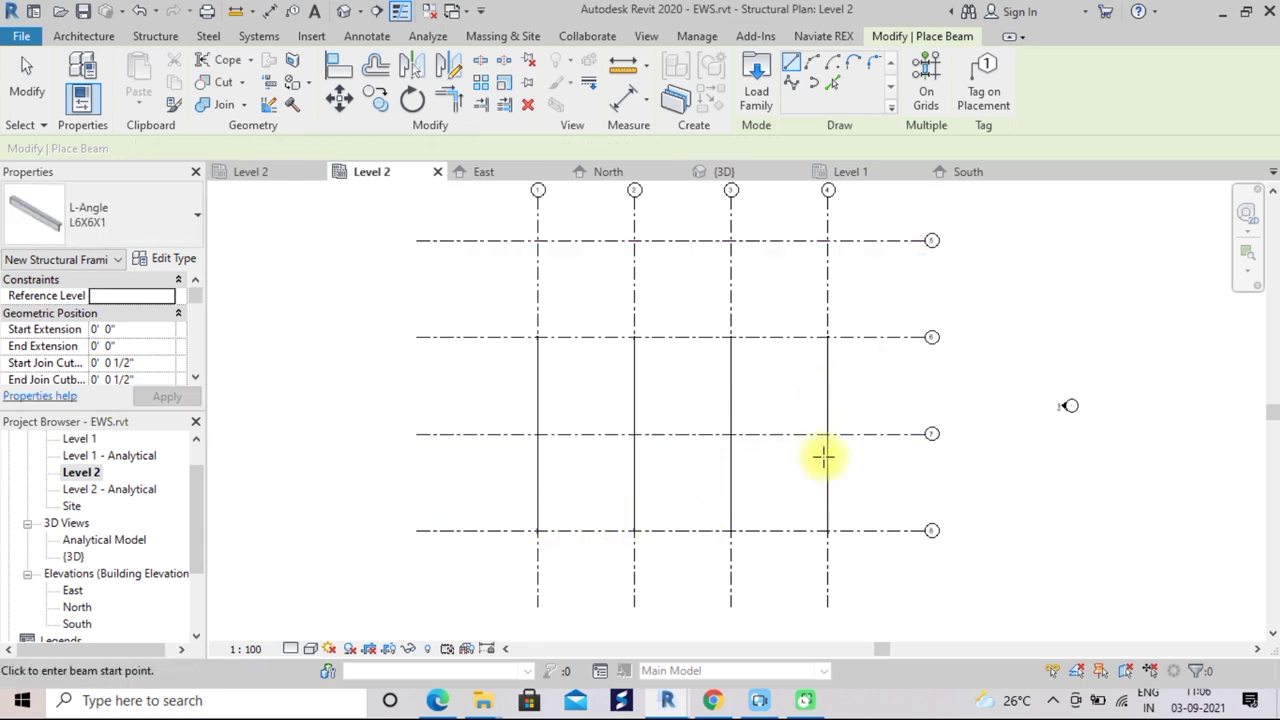
Place an L6X6X1 beam from the rightmost to the leftmost grid intersection on line 8
scroll(540, 543, up, 2)
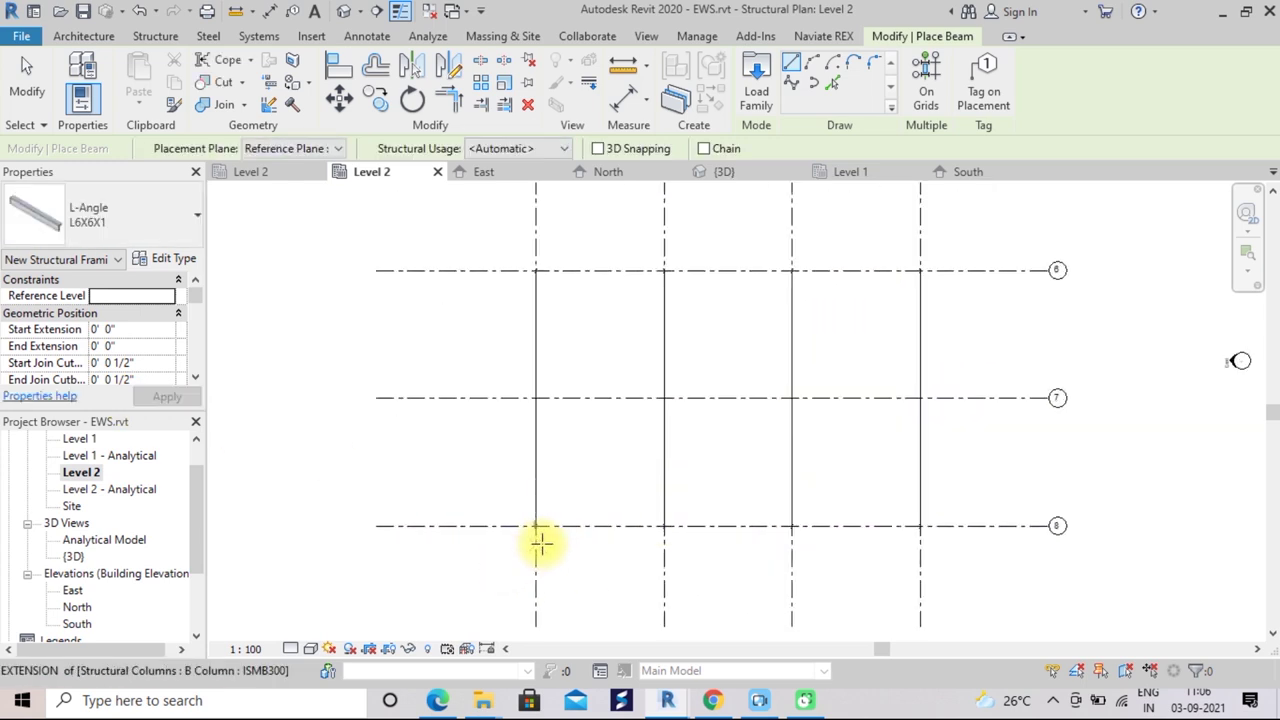
scroll(540, 543, up, 2)
scroll(775, 530, down, 1)
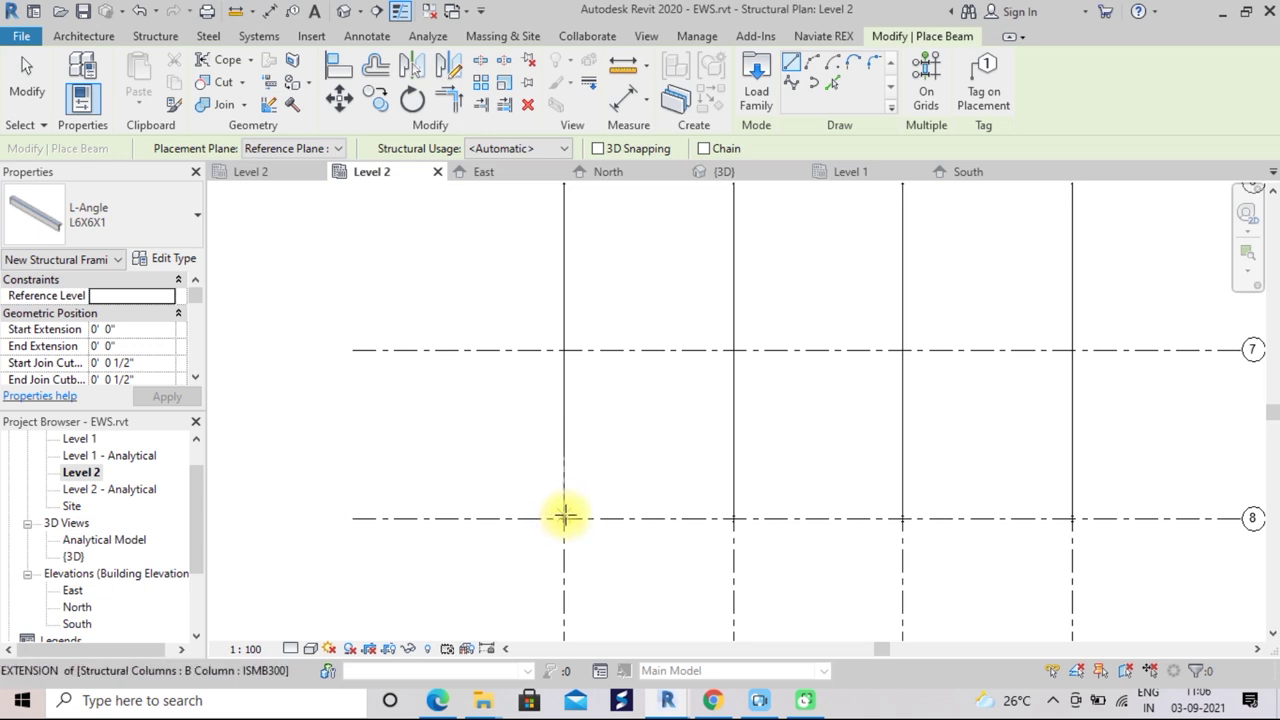
scroll(815, 545, down, 1)
middle_drag(837, 554, 743, 580)
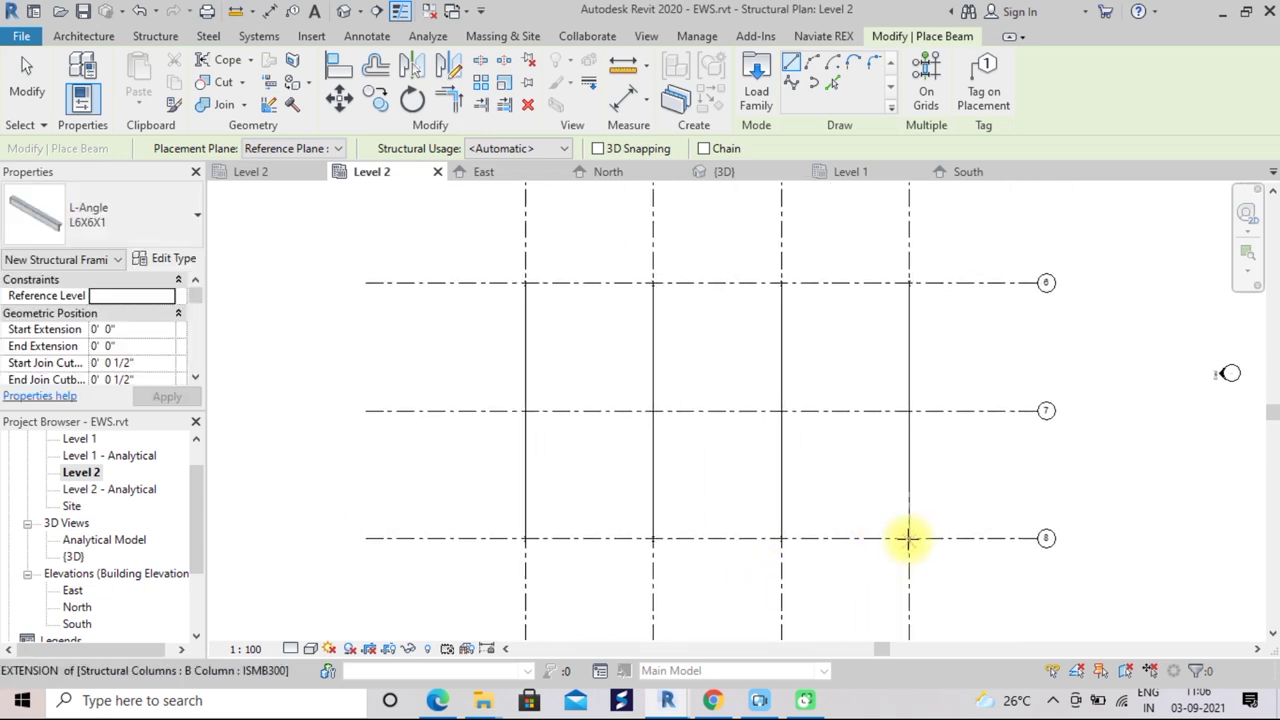
click(909, 538)
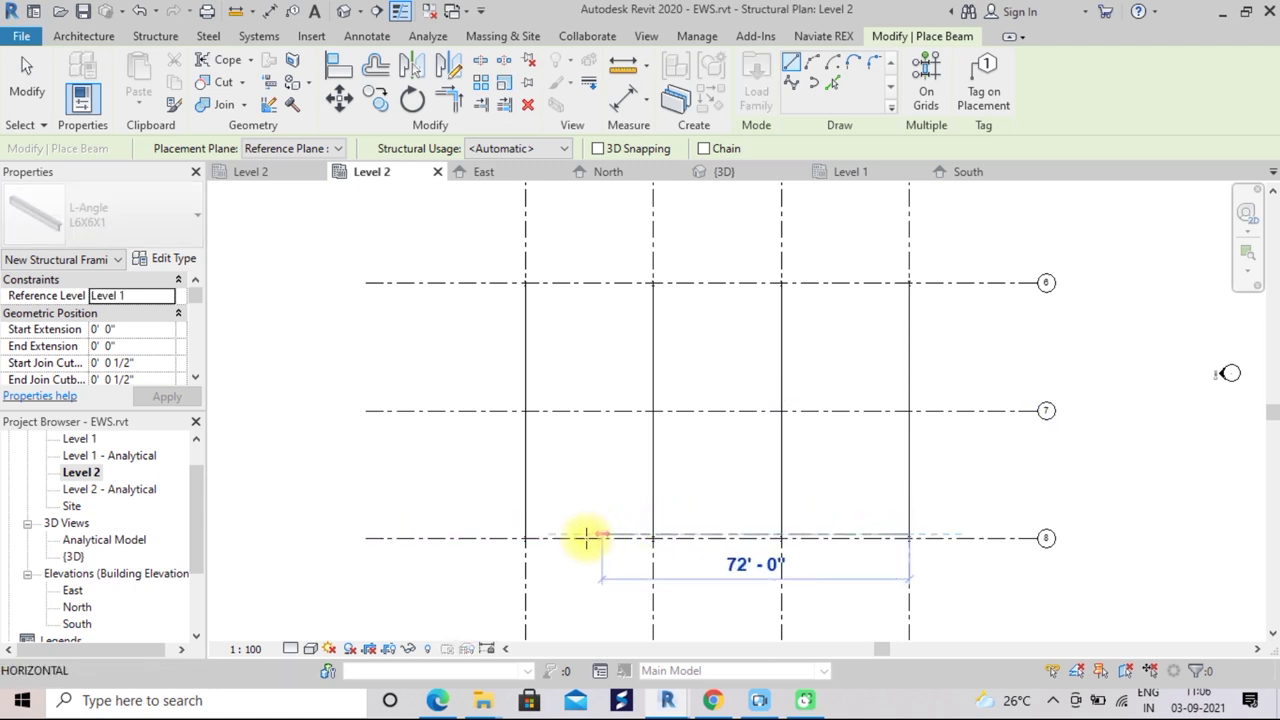
click(525, 538)
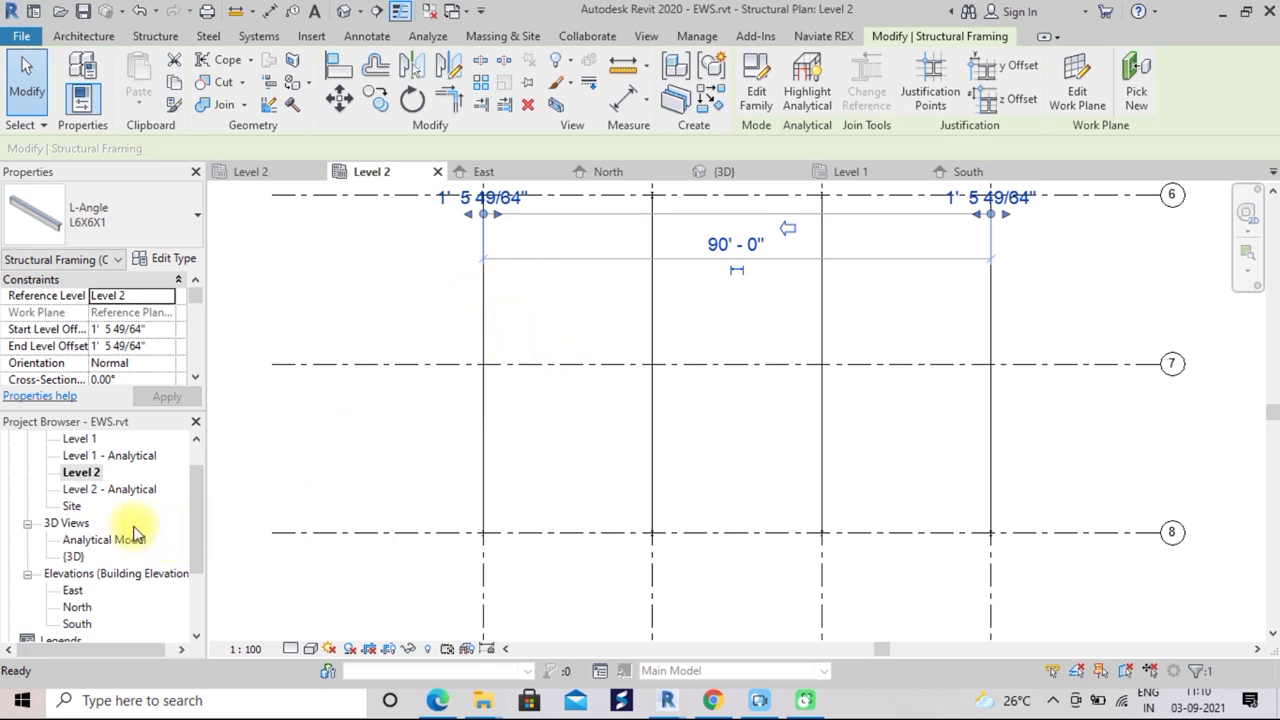
double_click(73, 591)
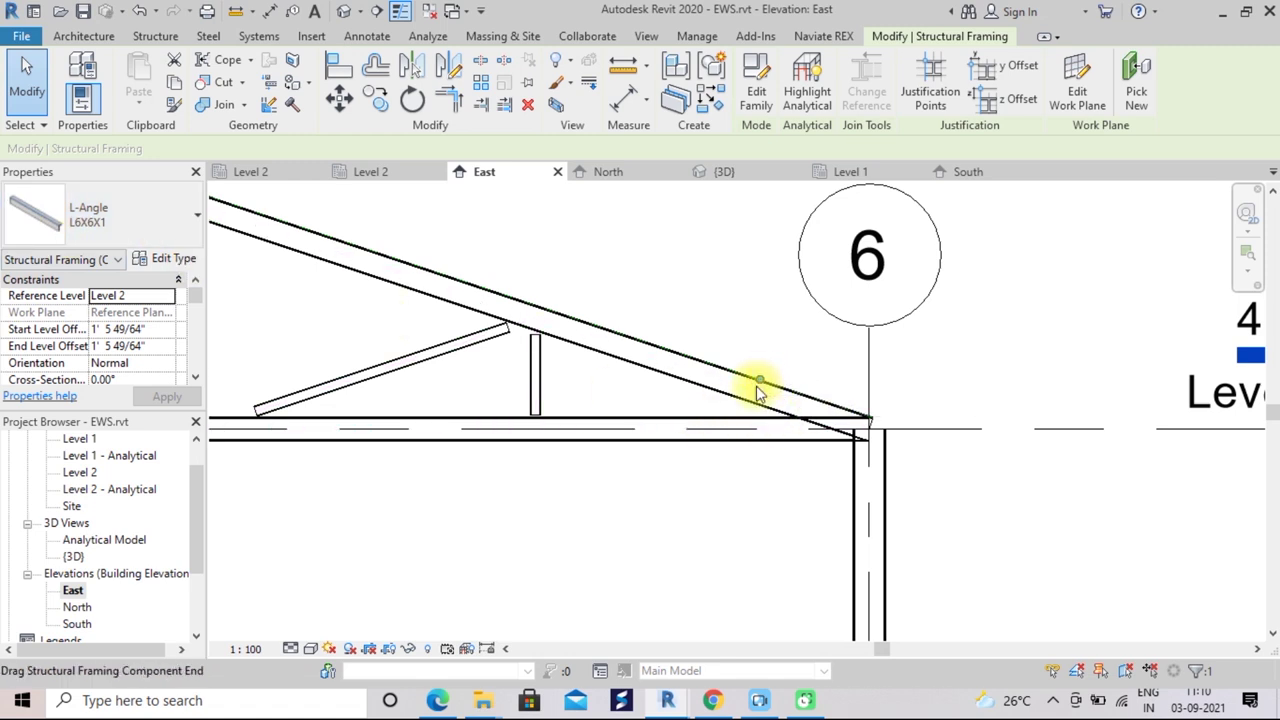
Change the angle to type L6X6X3/8 with Bottom z Justification and apply
scroll(785, 412, up, 2)
scroll(785, 412, up, 1)
scroll(771, 408, up, 1)
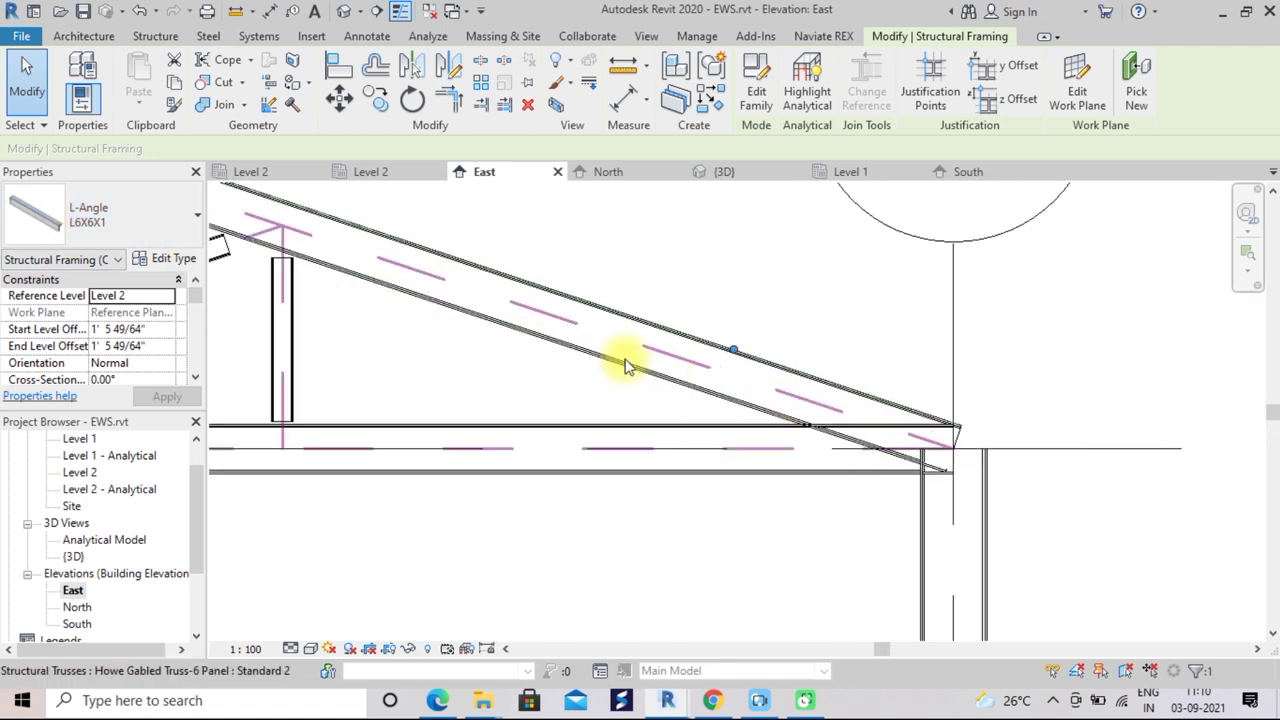
click(197, 222)
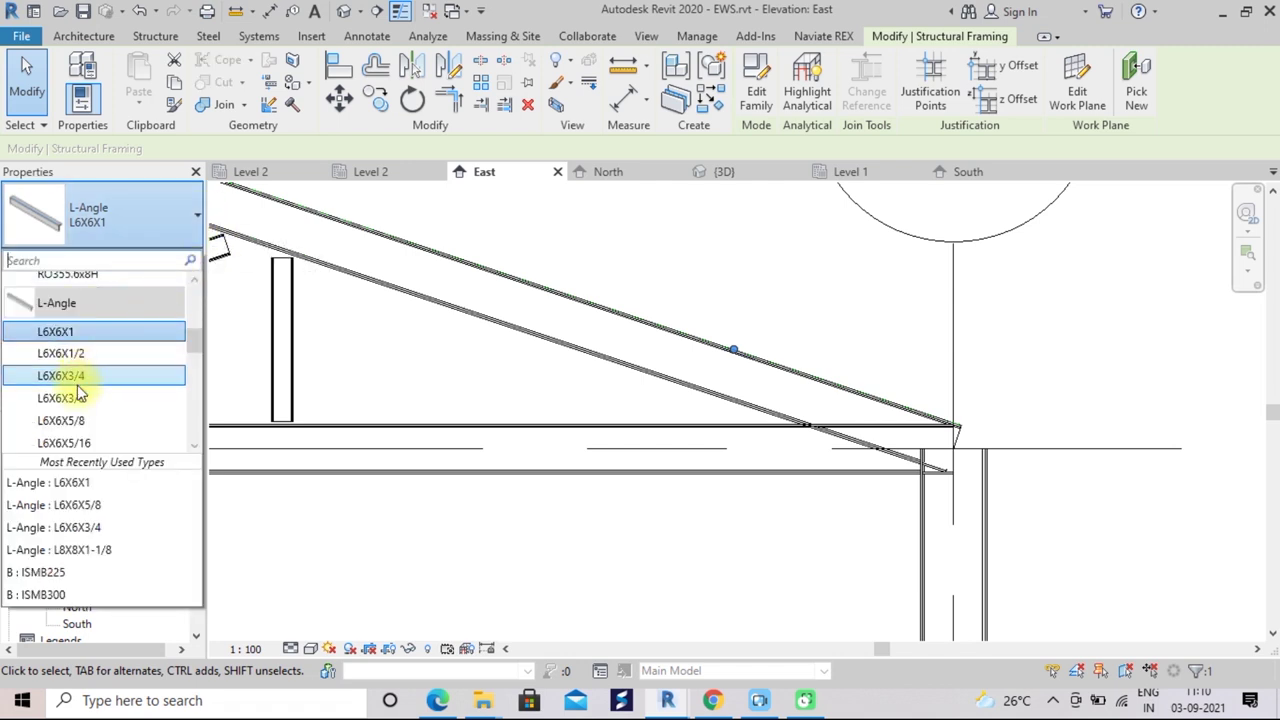
click(88, 420)
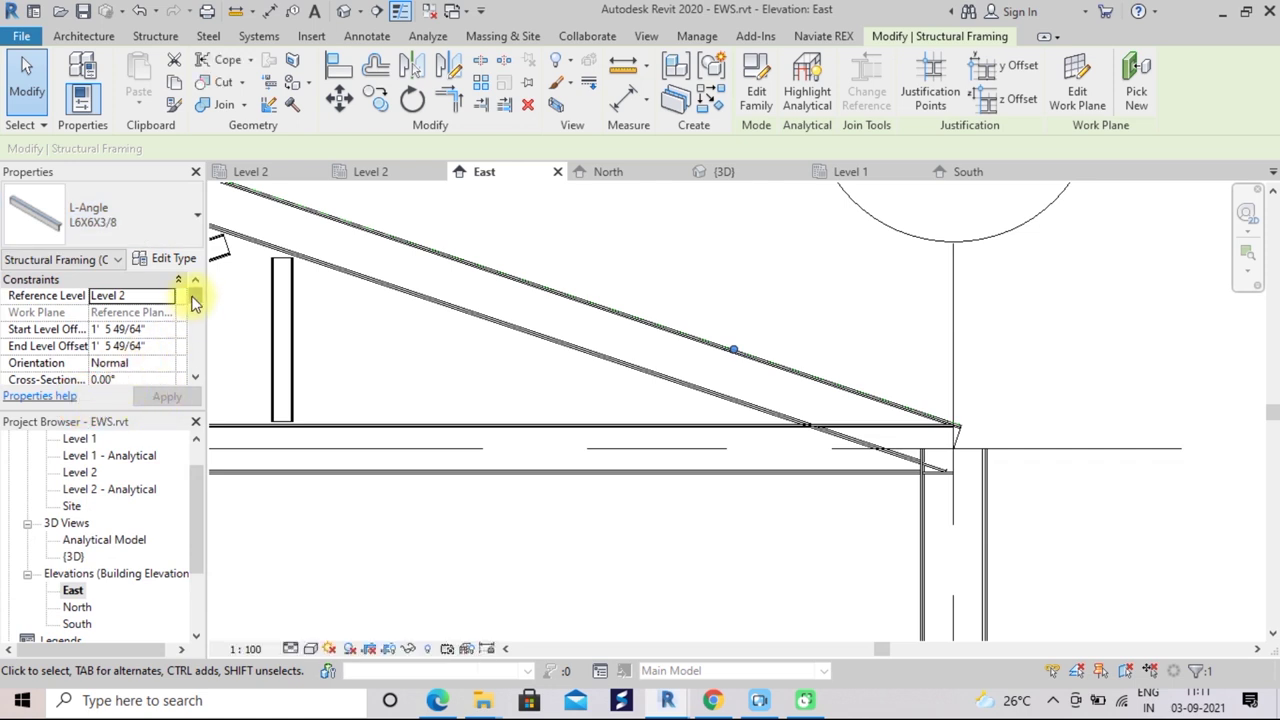
drag(195, 295, 195, 310)
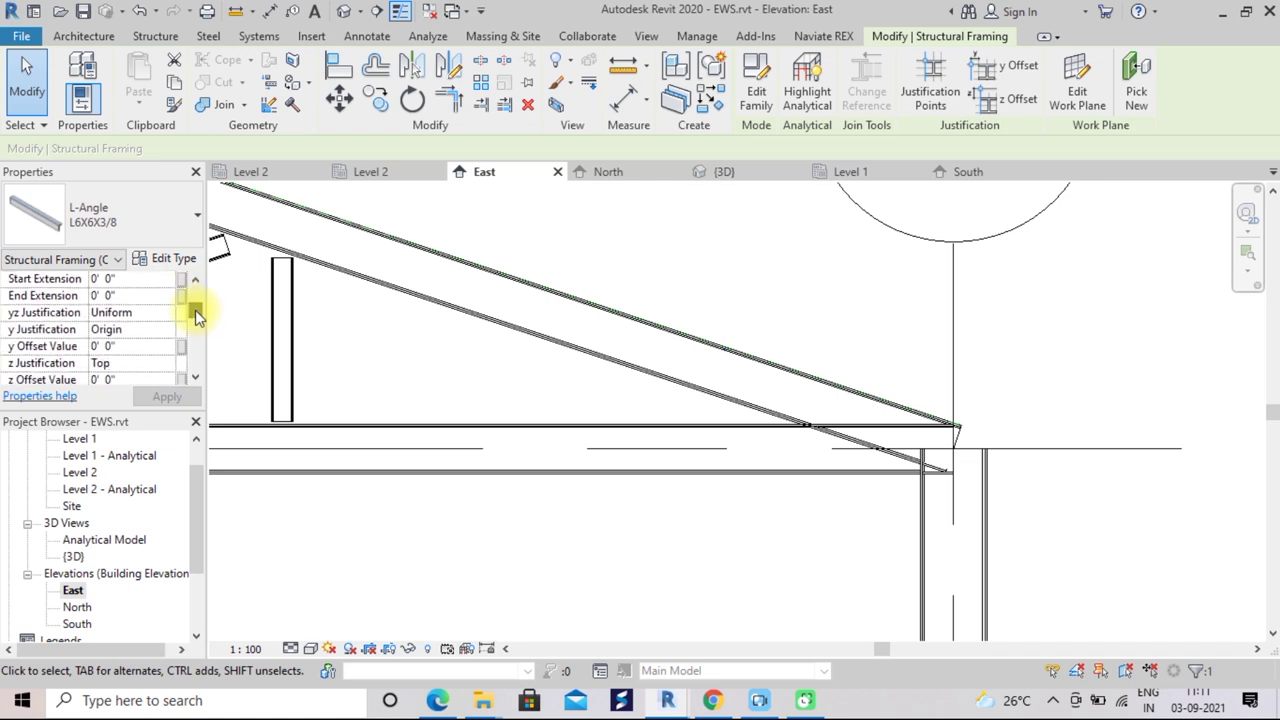
scroll(195, 310, up, 1)
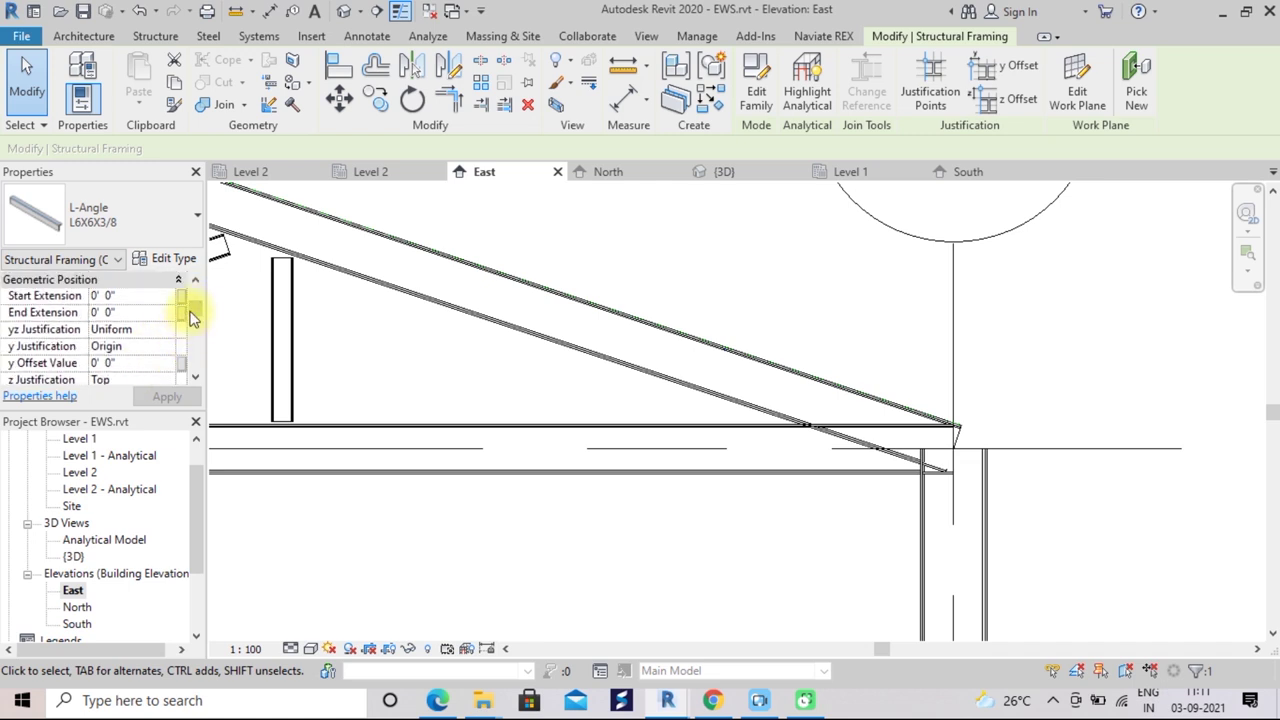
scroll(193, 322, down, 2)
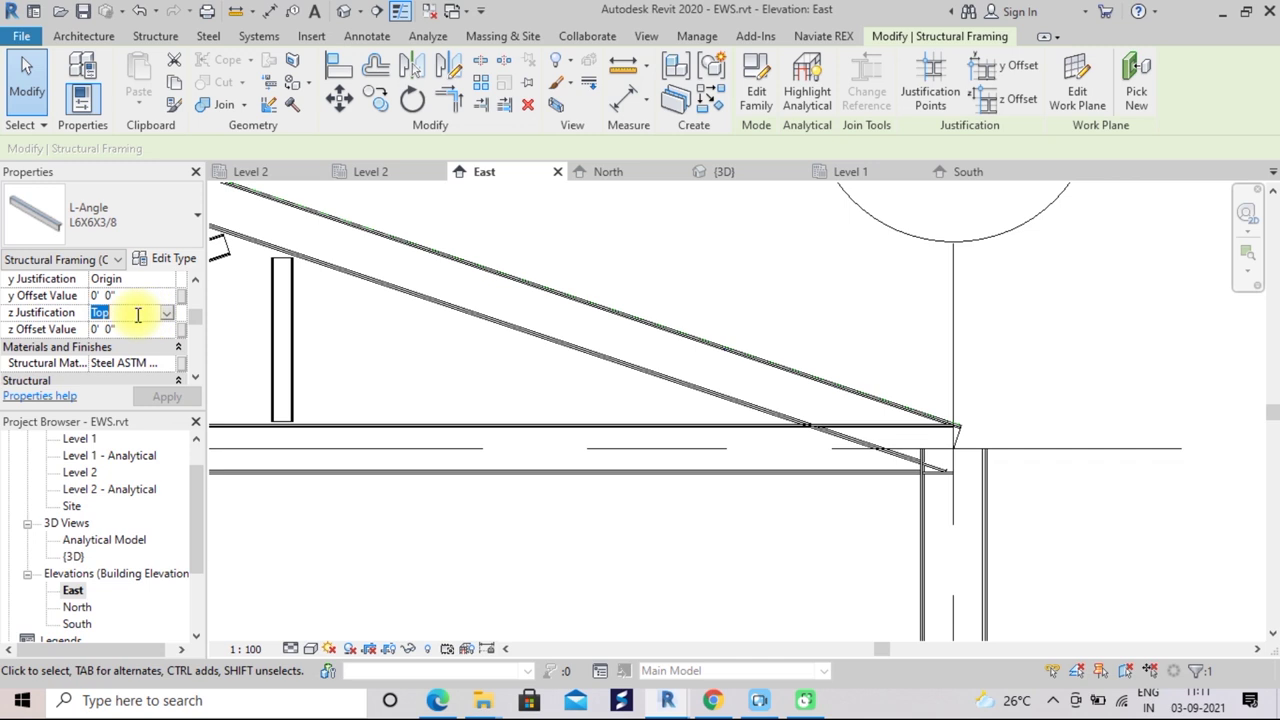
click(167, 313)
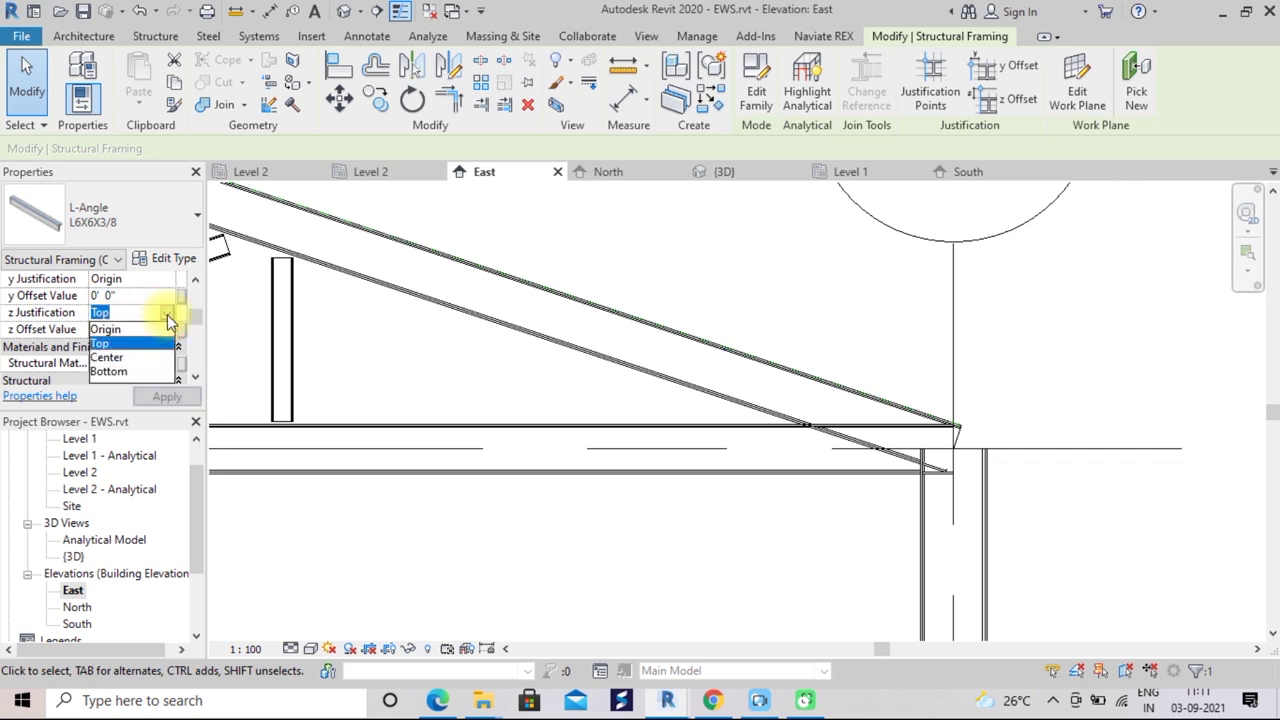
click(110, 371)
click(155, 399)
Check the L6X6X3/8 angle on the top chord near grid 6 and reselect it
click(727, 336)
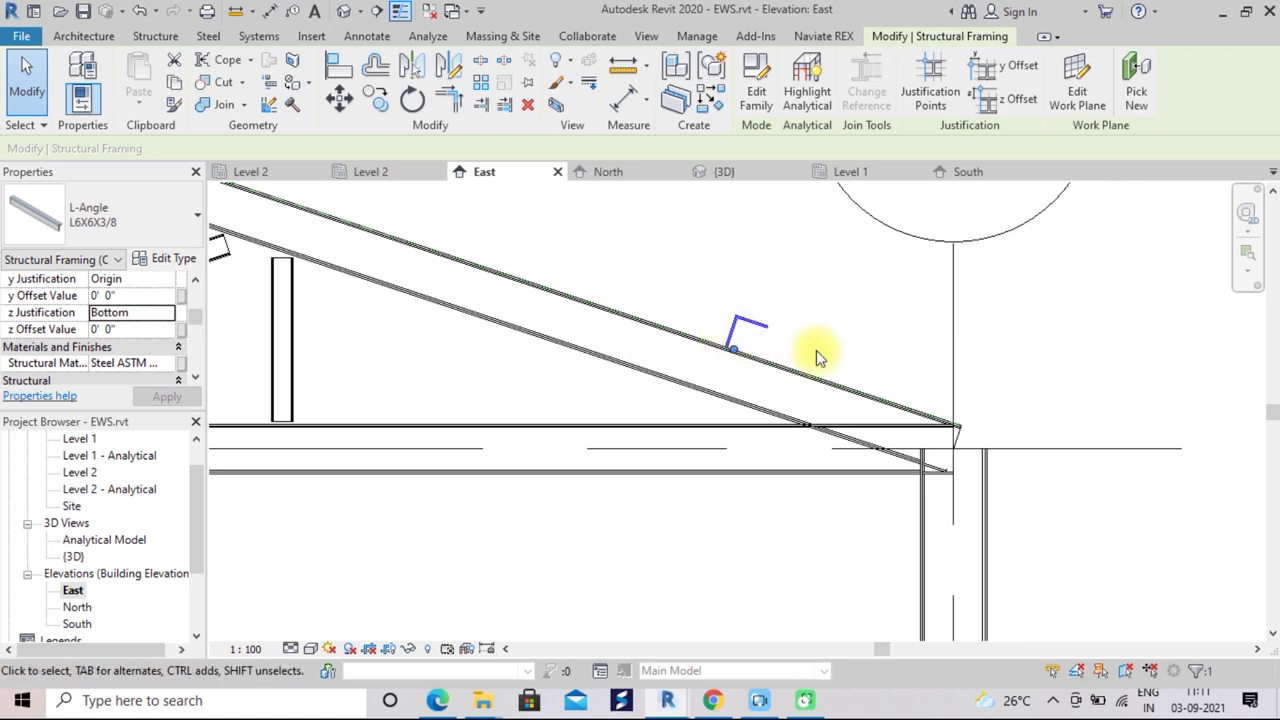
scroll(816, 358, up, 1)
scroll(816, 390, up, 1)
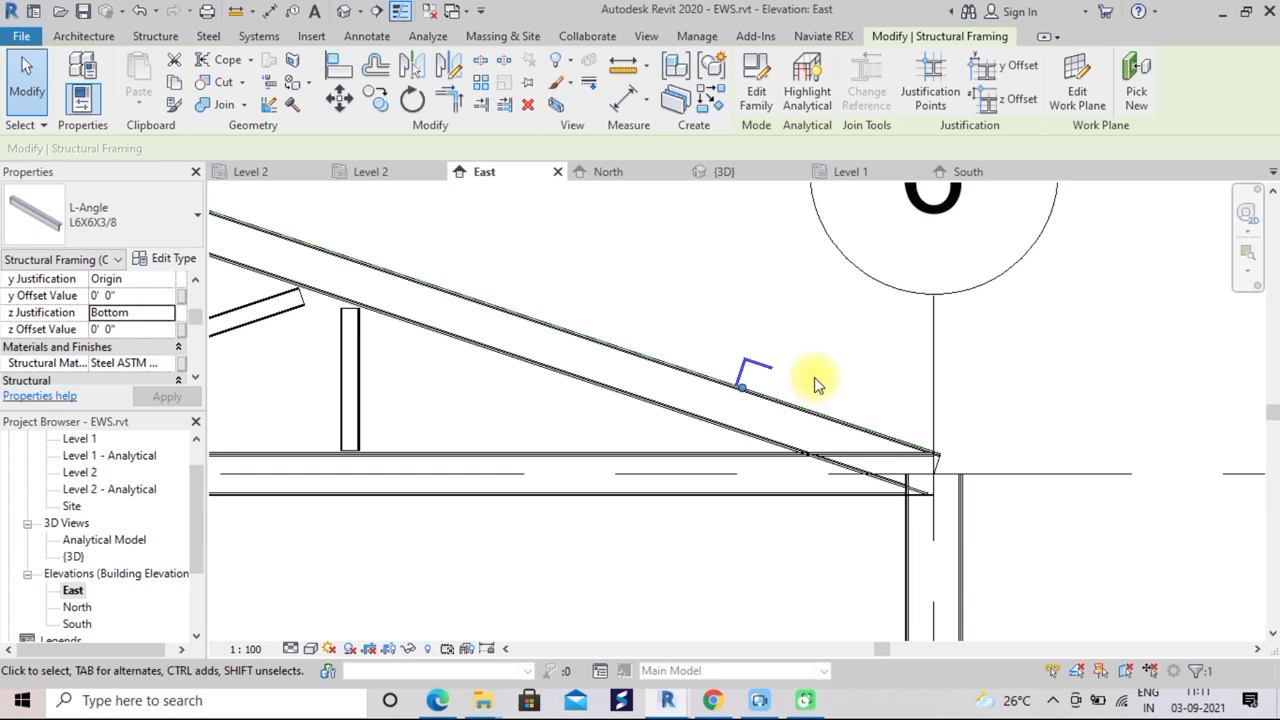
key(Escape)
middle_drag(814, 378, 932, 459)
scroll(862, 406, down, 2)
scroll(932, 459, down, 2)
scroll(834, 380, down, 1)
scroll(800, 378, down, 1)
mouse_move(810, 388)
middle_down()
mouse_move(794, 377)
mouse_move(815, 390)
middle_up()
scroll(794, 377, up, 1)
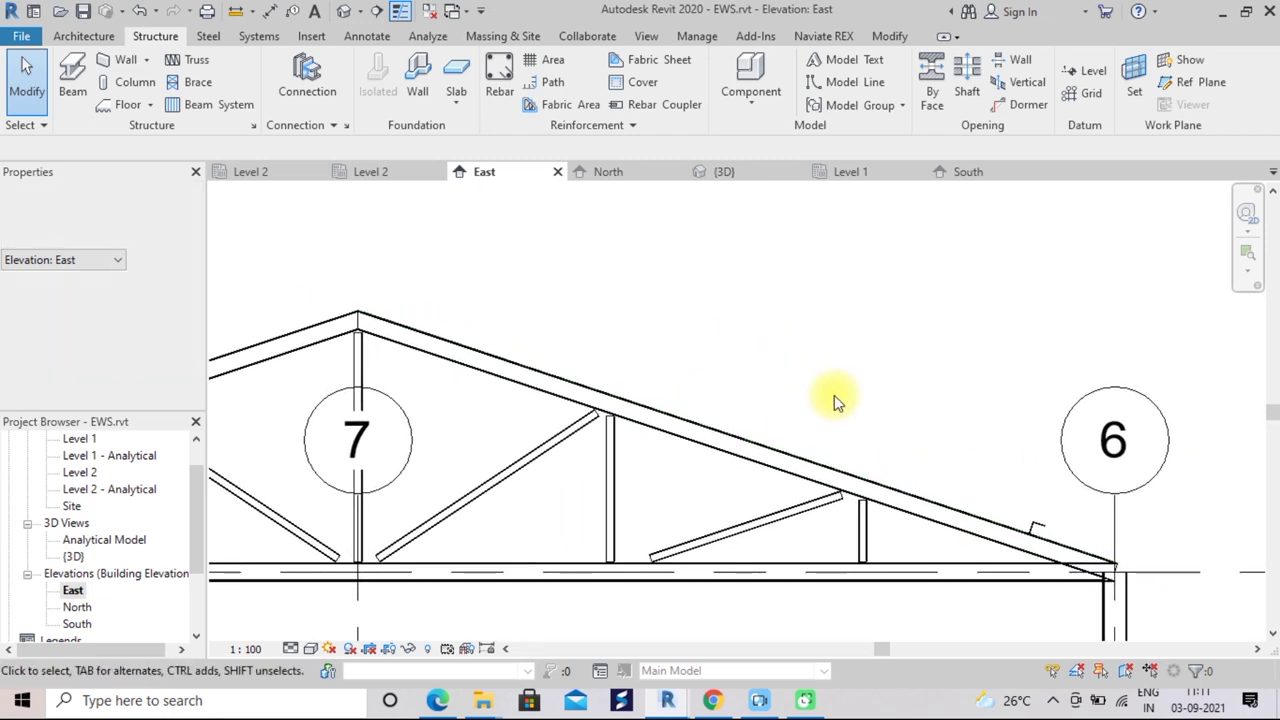
click(1036, 527)
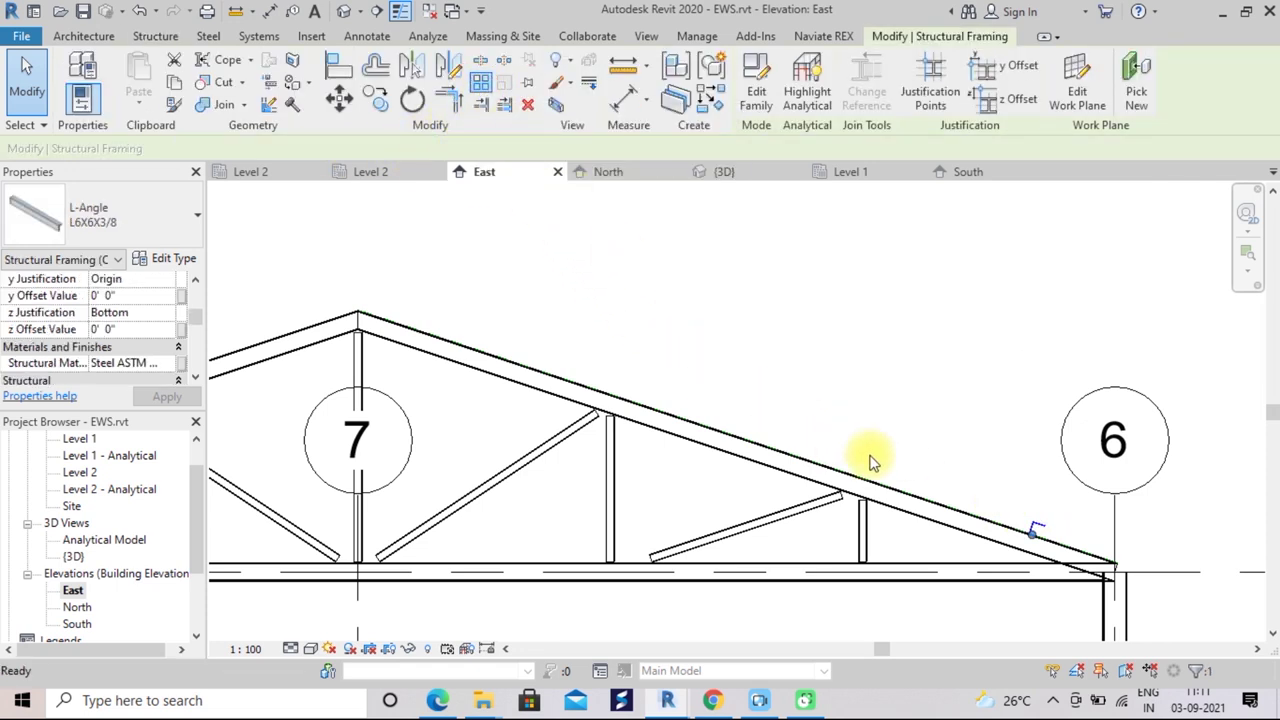
Array the L6X6X3/8 angle purlin along the right top chord, ending with 6 angles
key(a)
key(r)
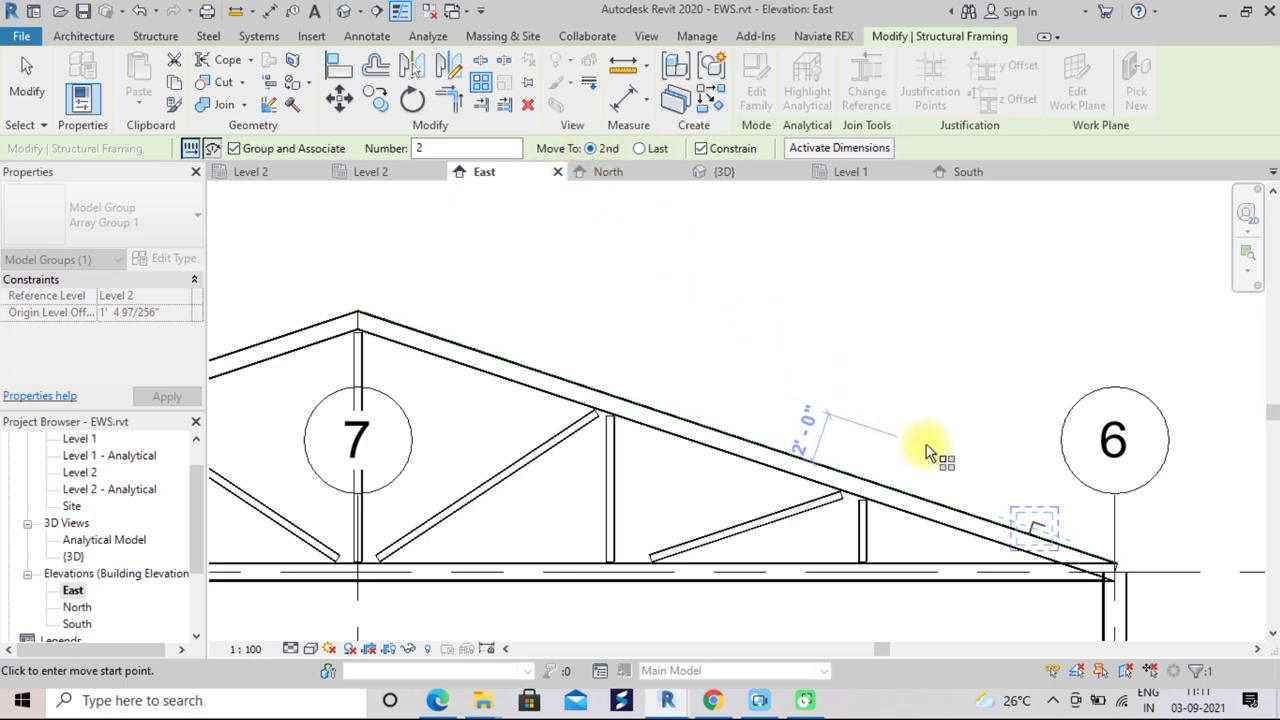
click(427, 148)
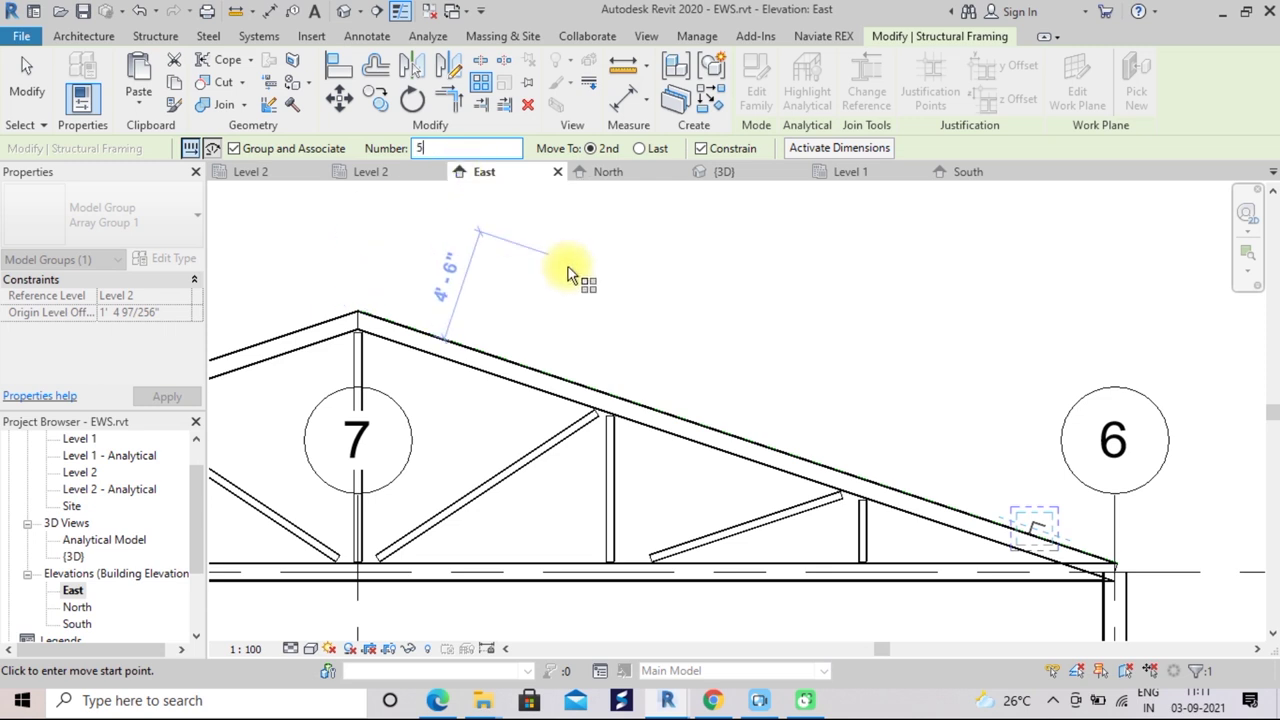
click(572, 264)
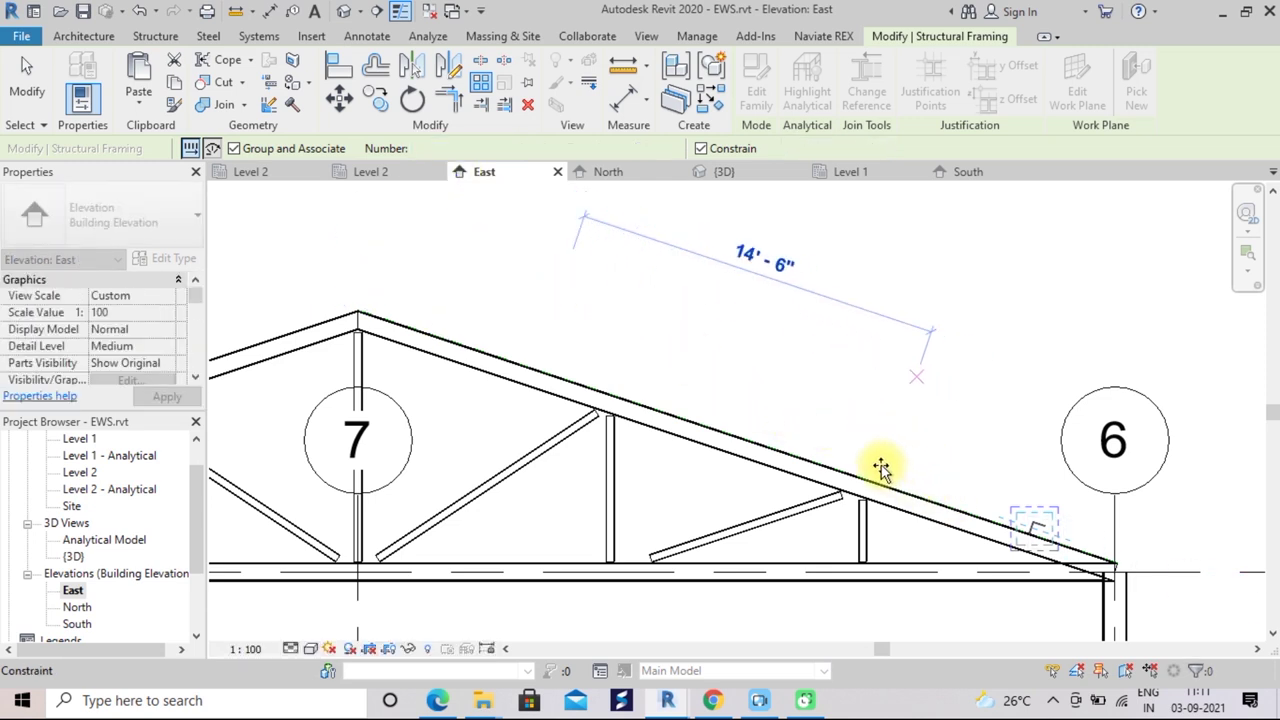
click(1035, 525)
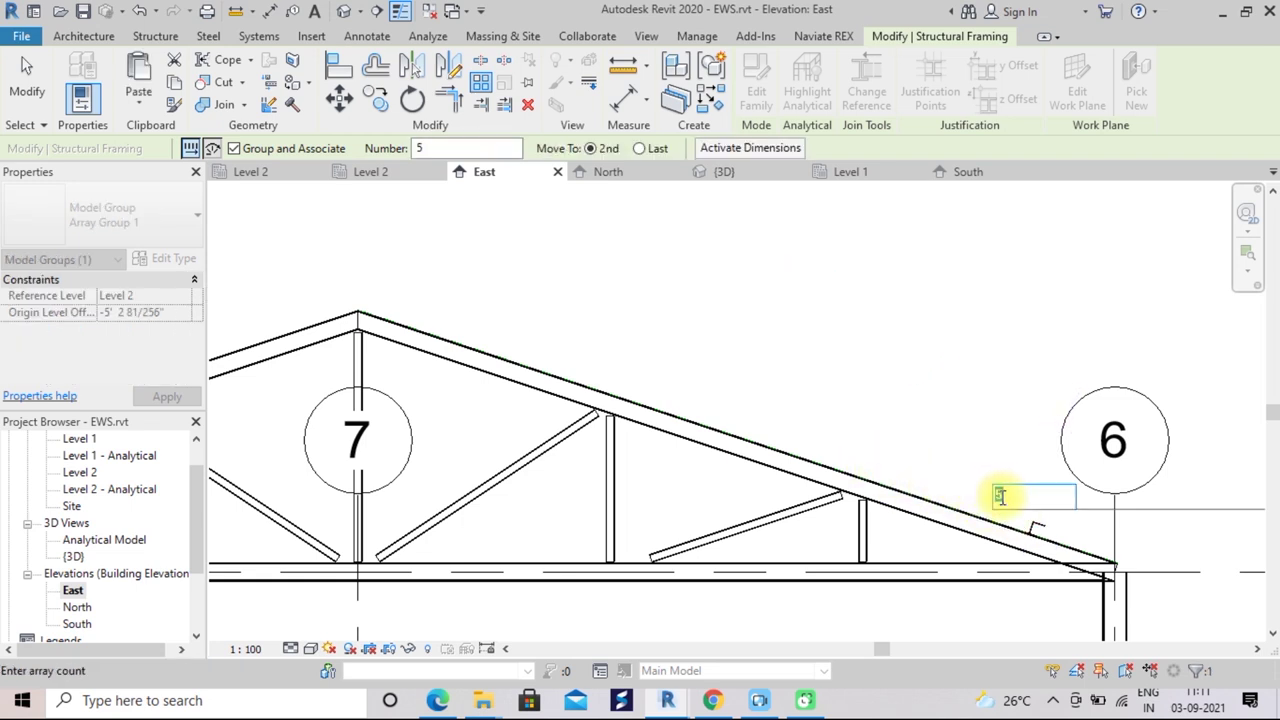
key(Return)
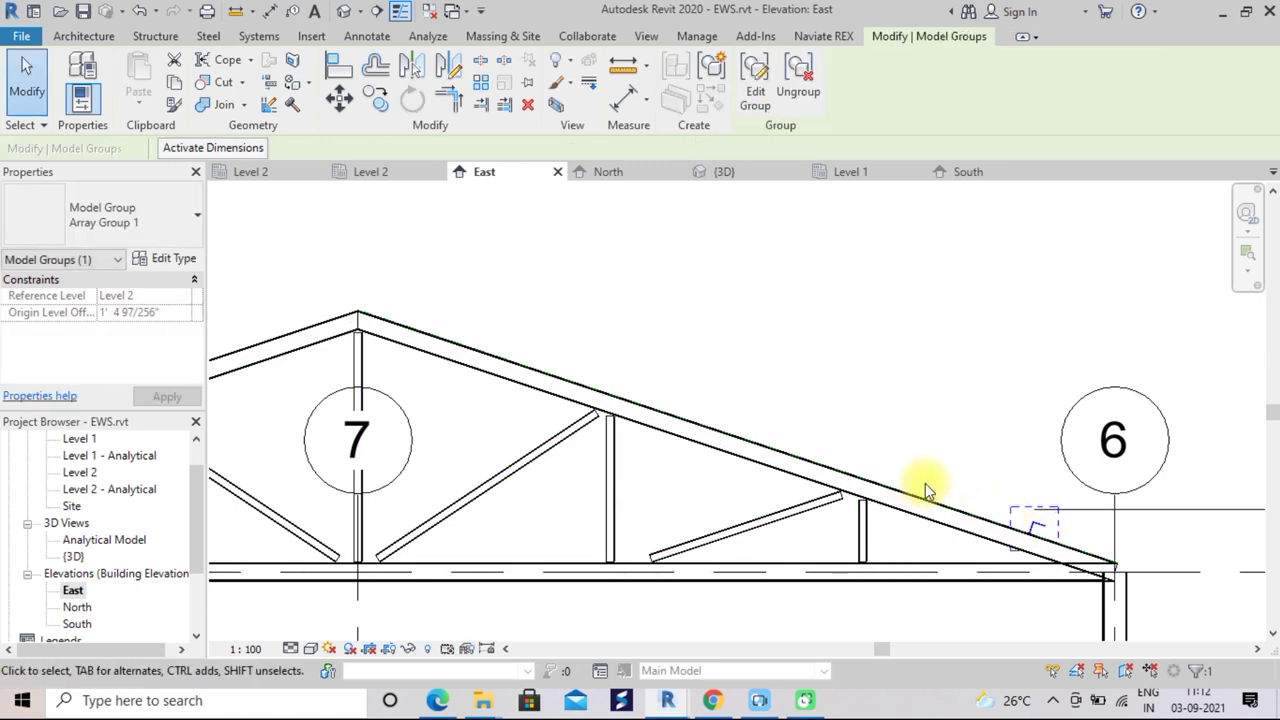
key(Escape)
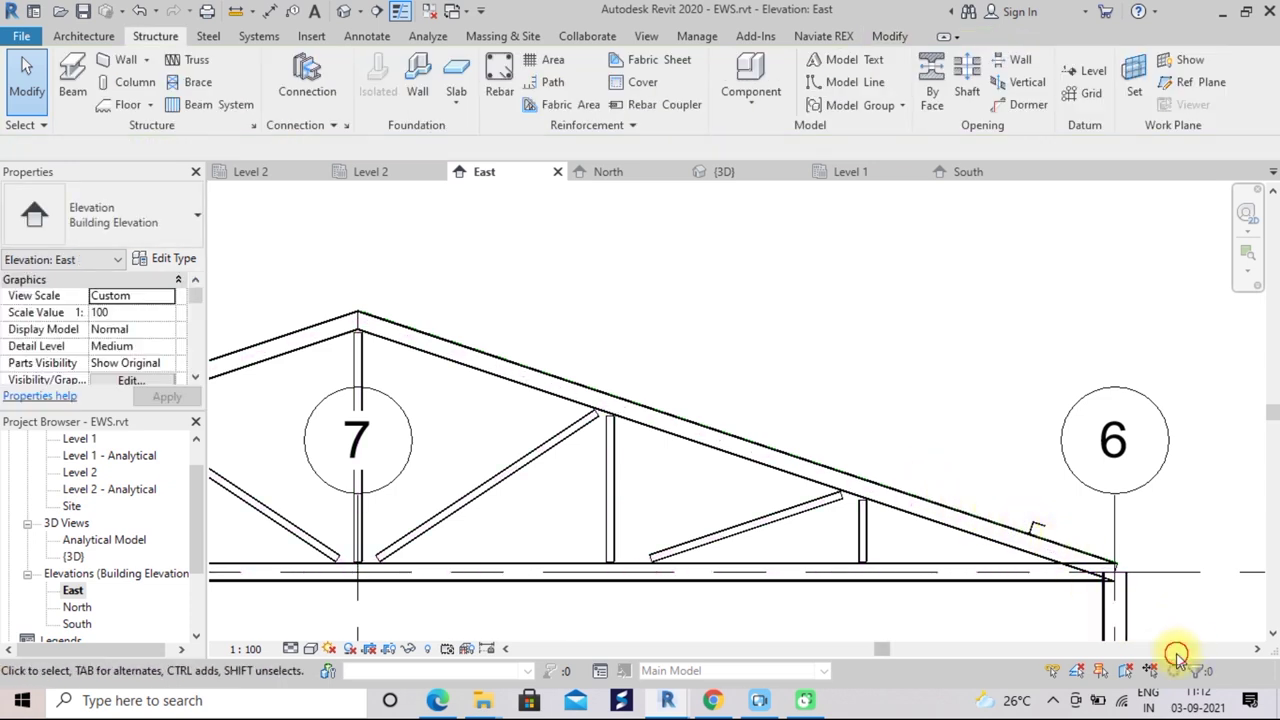
key(ctrl+Left)
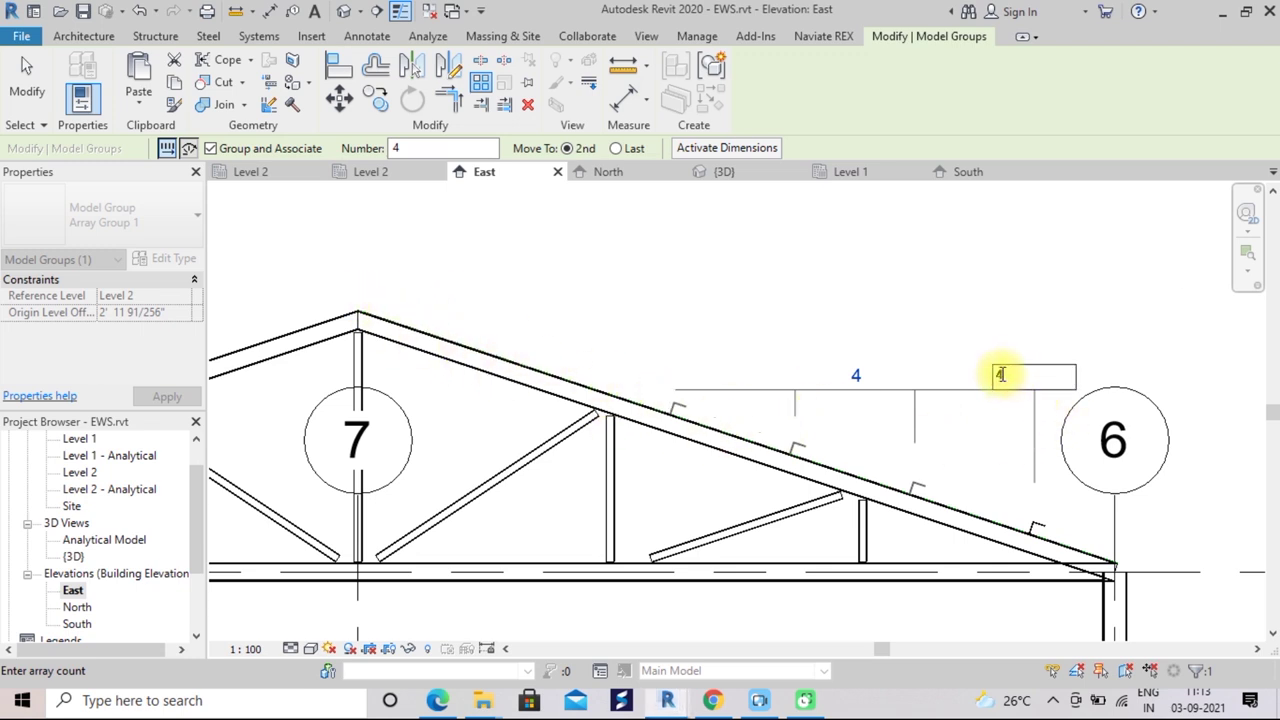
key(Return)
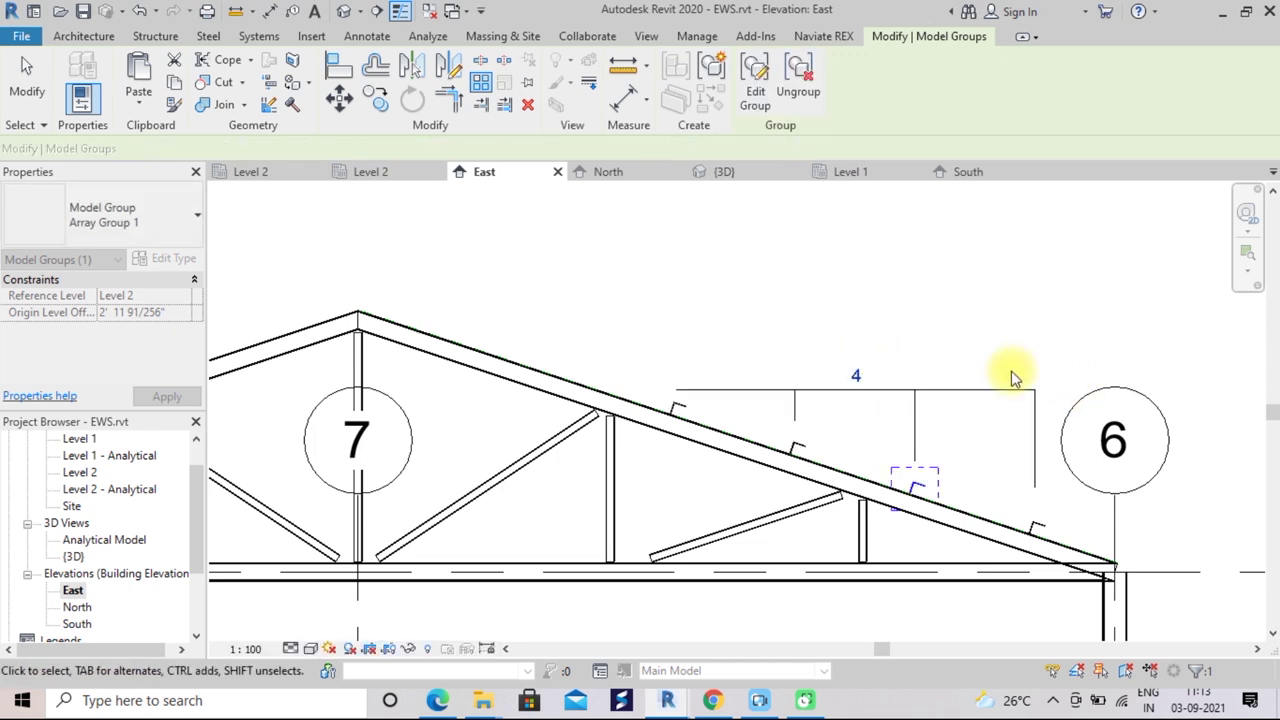
click(859, 377)
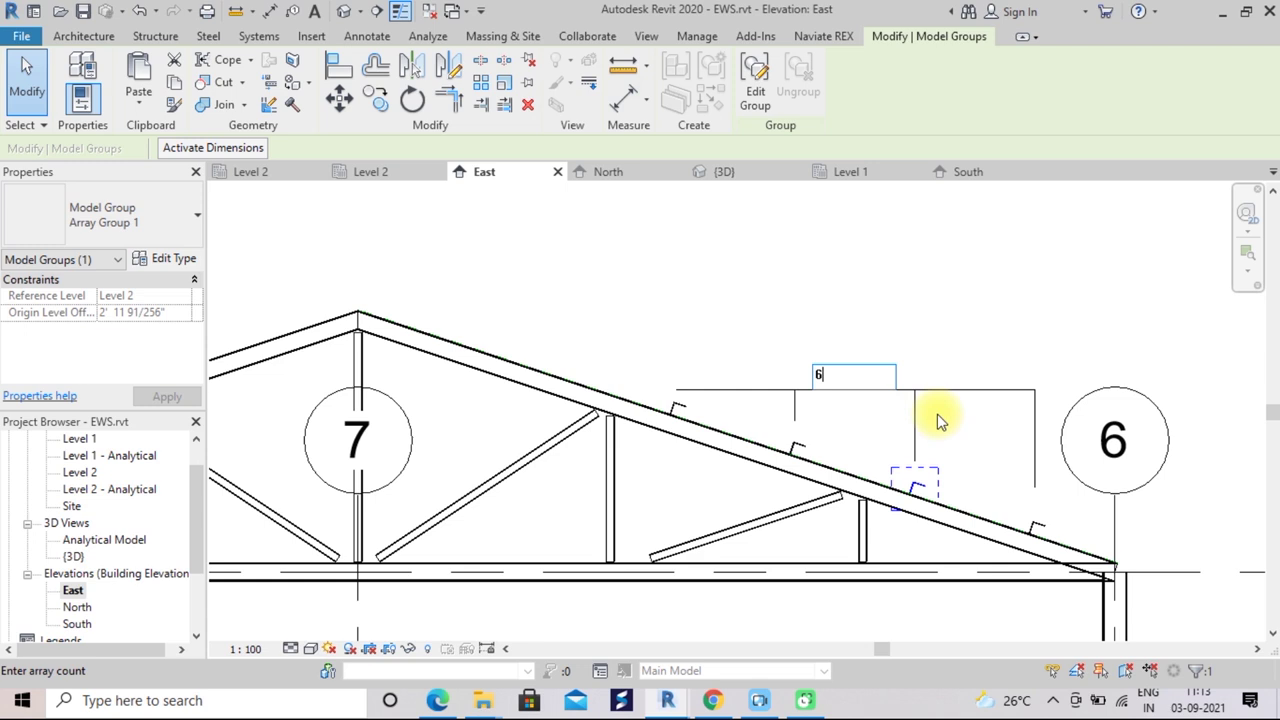
key(Return)
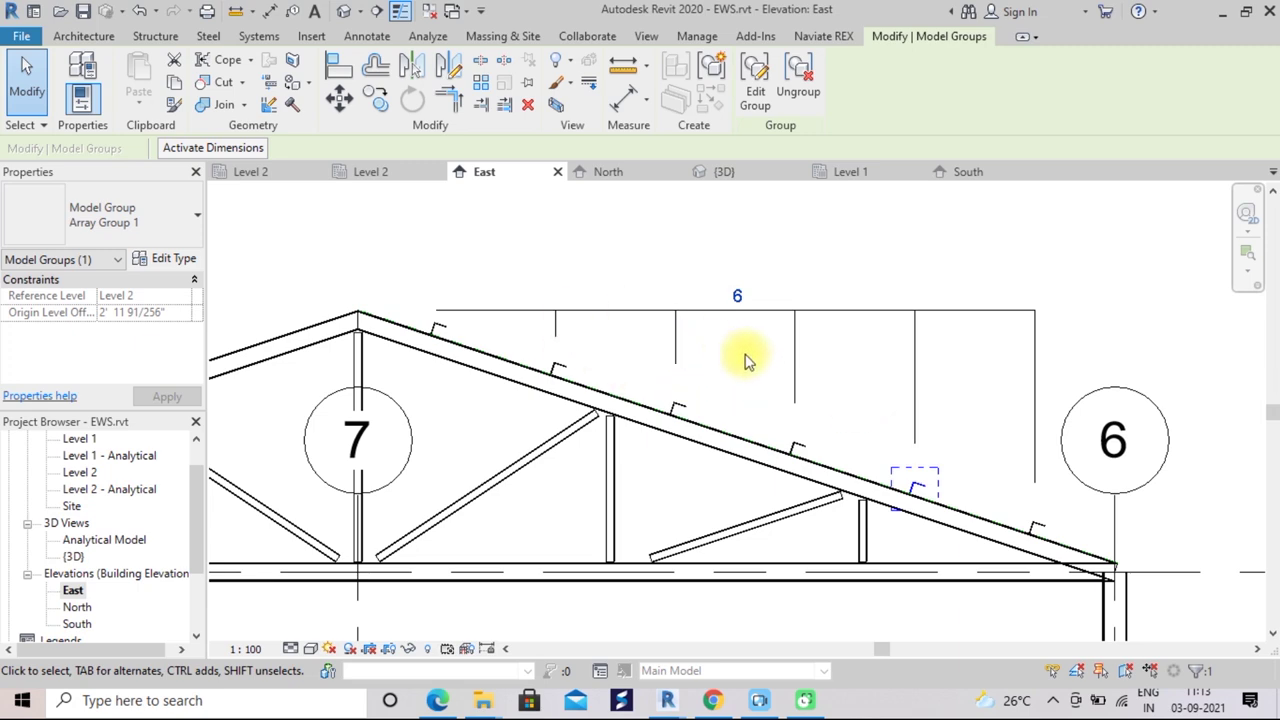
Frame the truss near grid 7 and select the first three bracket groups from the apex down
scroll(752, 362, down, 1)
scroll(748, 362, down, 3)
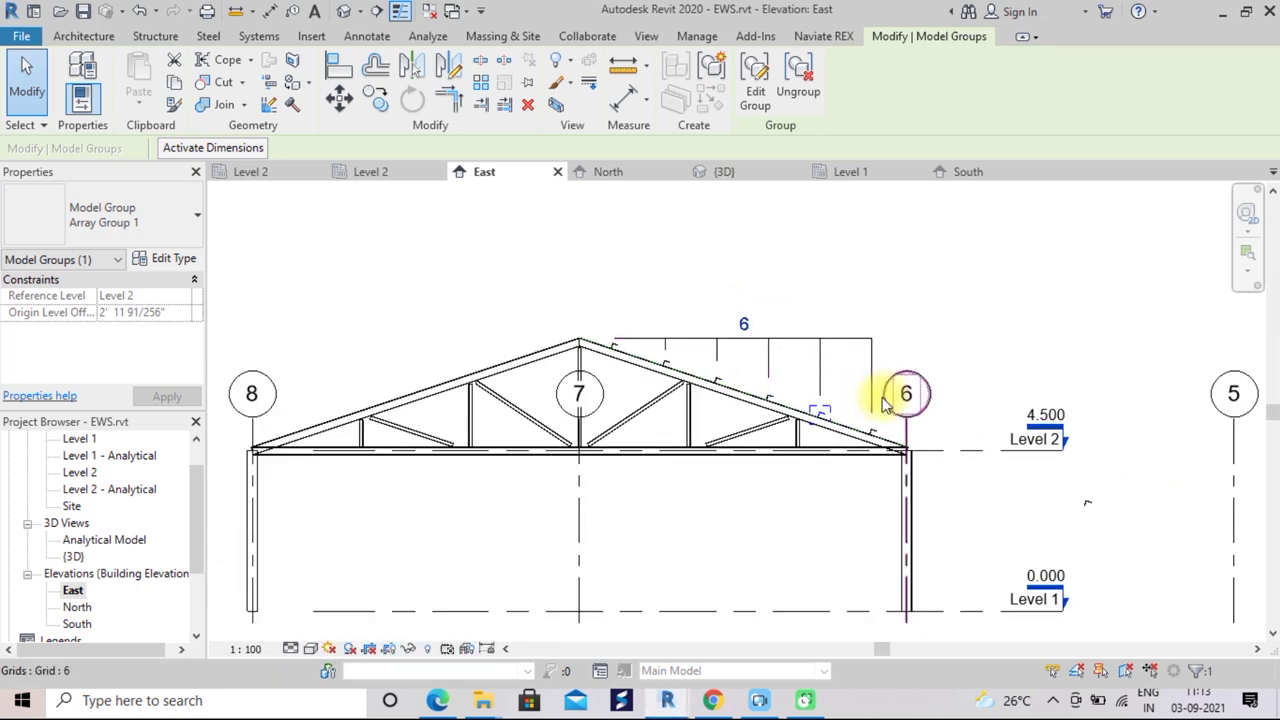
scroll(690, 278, down, 1)
middle_drag(657, 277, 843, 306)
scroll(840, 322, up, 3)
scroll(841, 325, up, 1)
scroll(847, 350, up, 1)
mouse_move(851, 357)
middle_down()
mouse_move(866, 309)
mouse_move(857, 251)
middle_up()
click(838, 354)
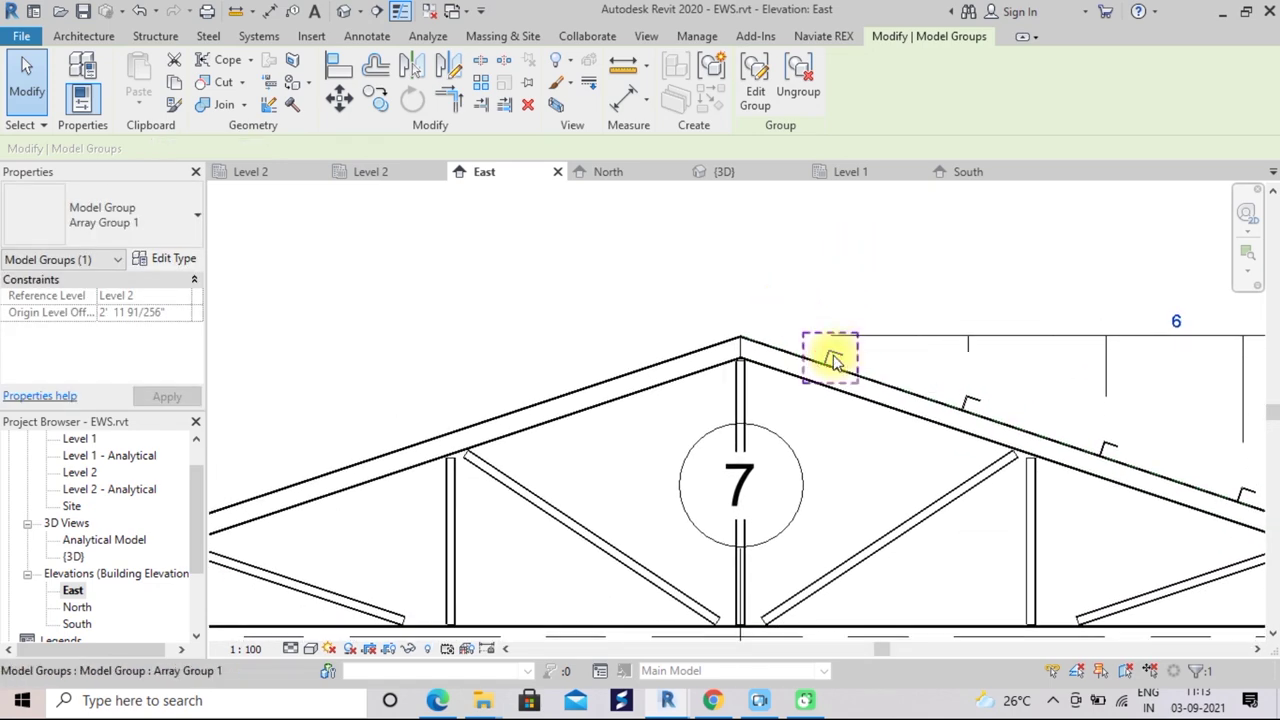
ctrl+click(975, 403)
ctrl+click(1096, 443)
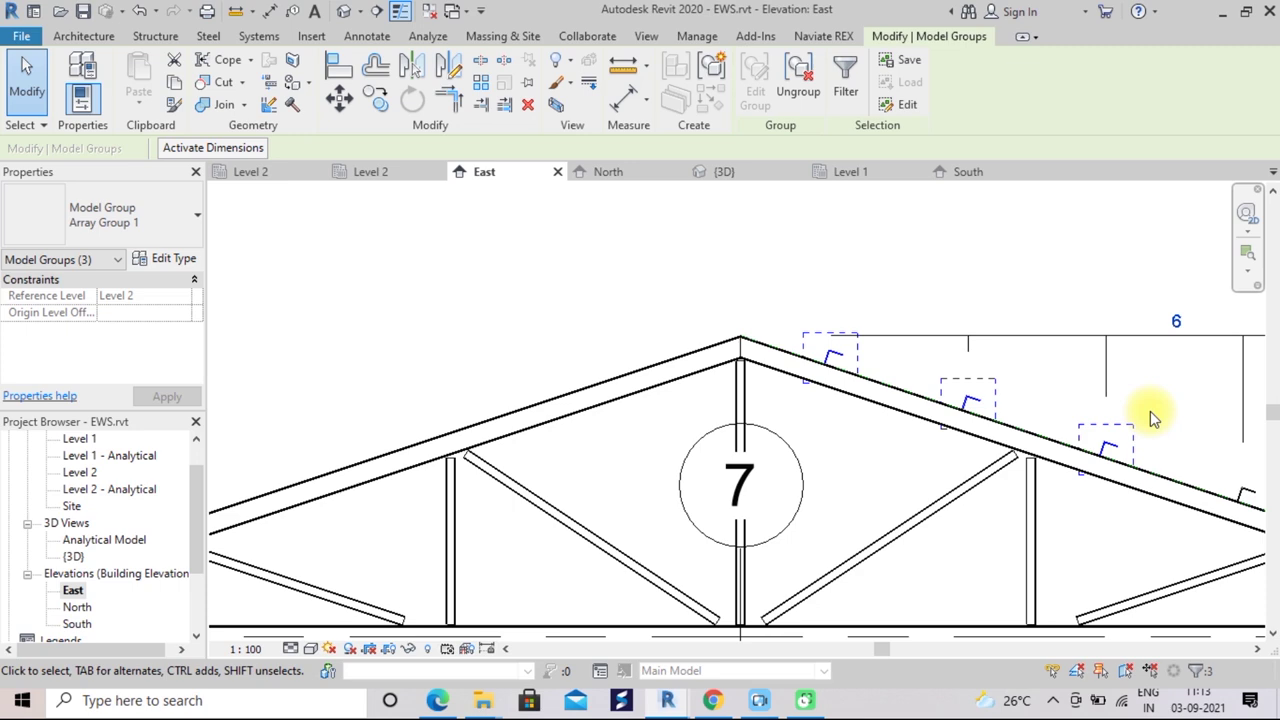
Add the next three bracket groups down to the eave, completing the six
scroll(1150, 411, down, 3)
middle_drag(1150, 411, 937, 362)
scroll(937, 362, up, 2)
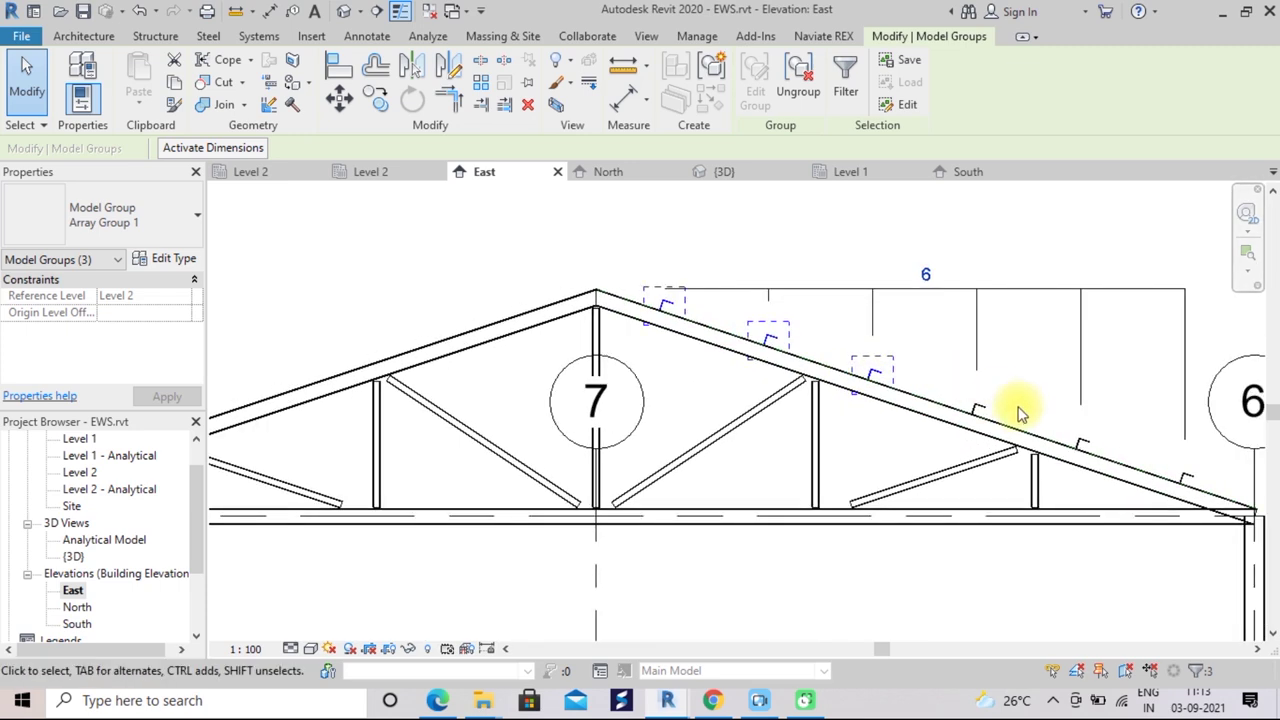
ctrl+click(975, 408)
ctrl+click(1080, 443)
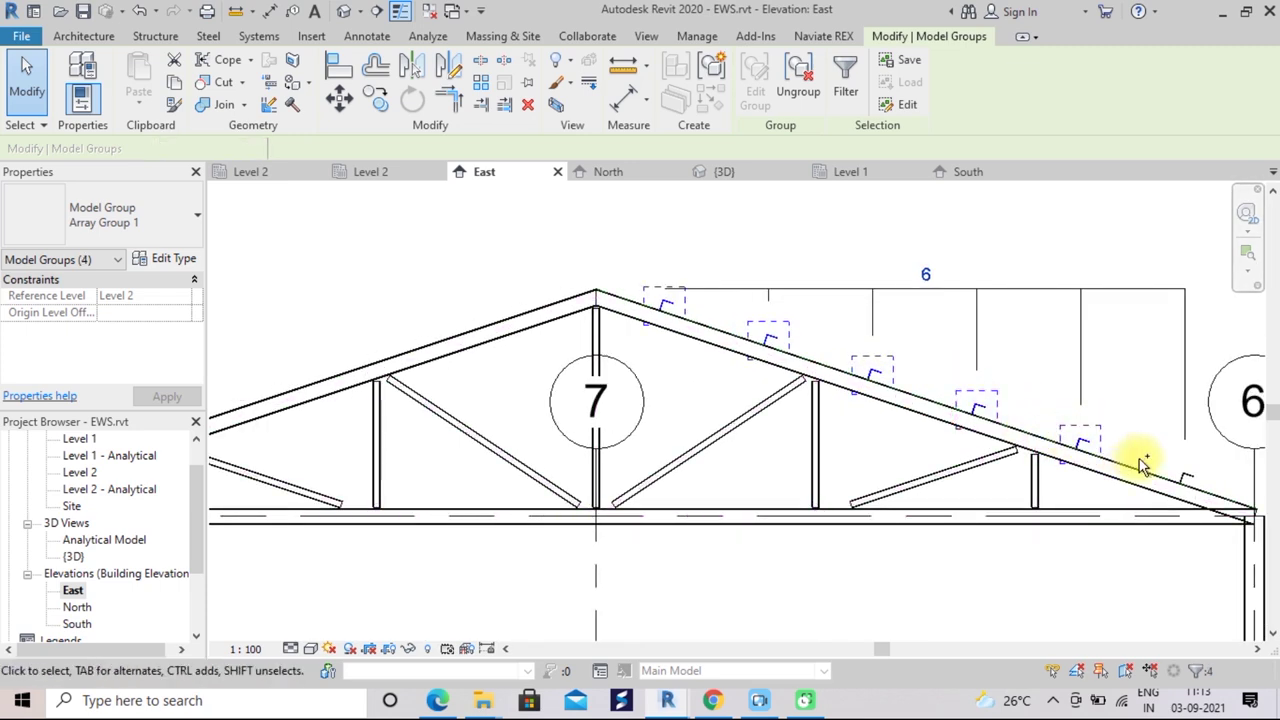
ctrl+click(1185, 478)
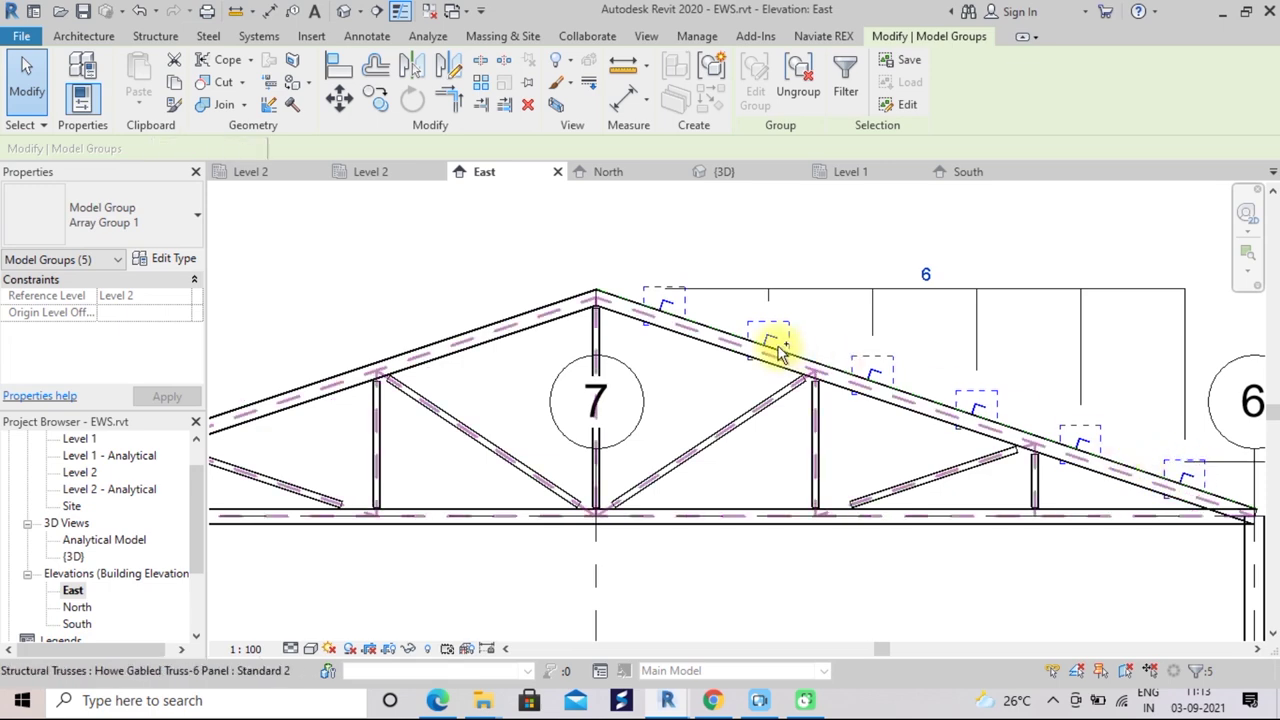
click(412, 70)
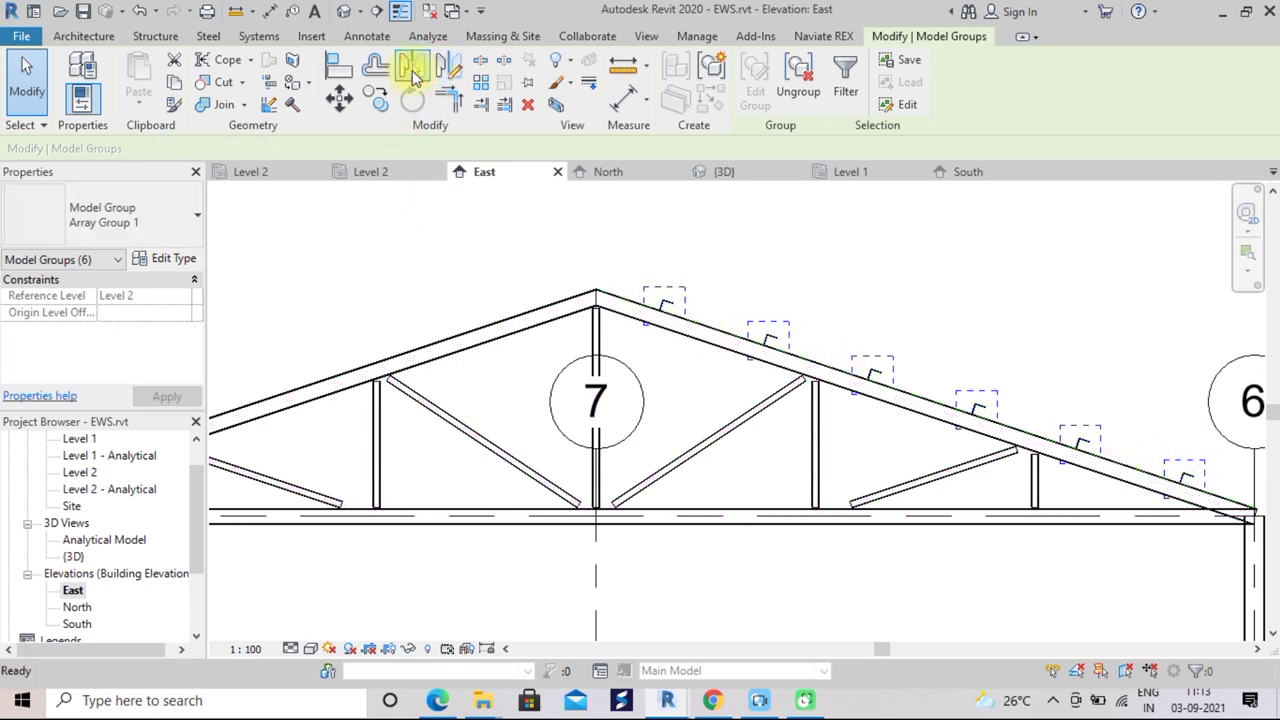
Mirror-copy the selected brackets across the ridge post onto the left slope, then deselect
scroll(596, 256, up, 3)
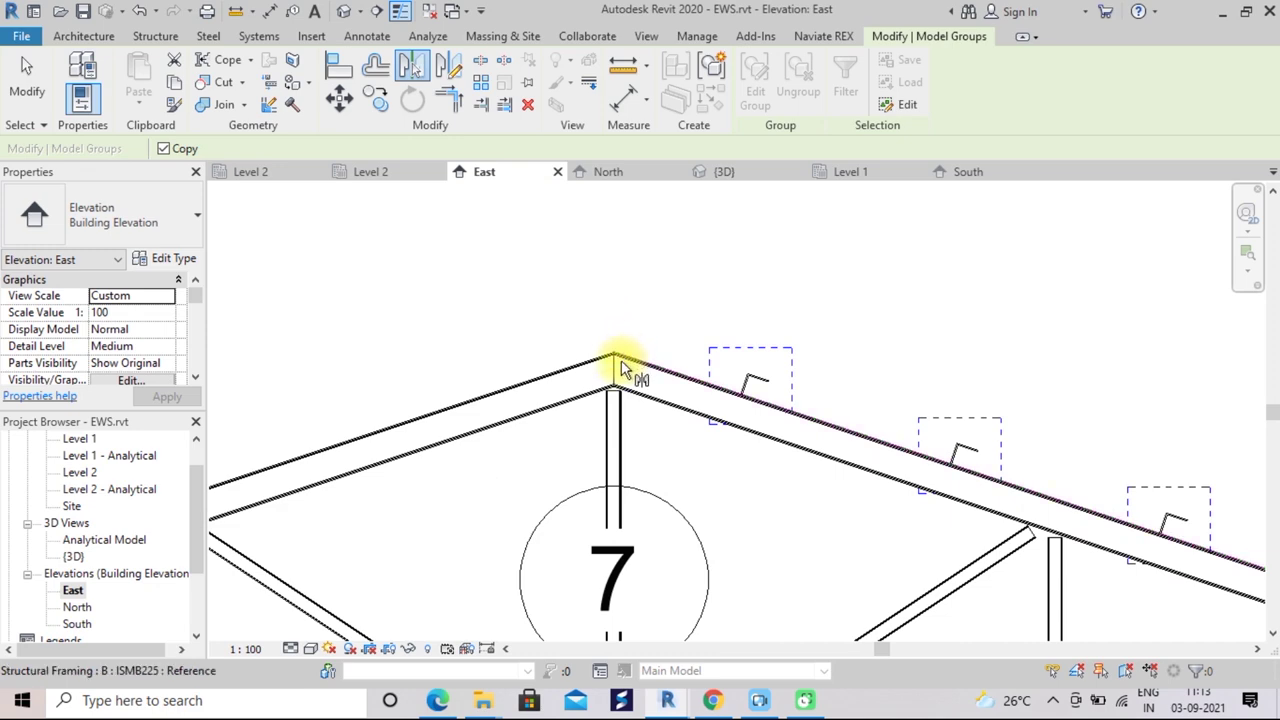
click(617, 398)
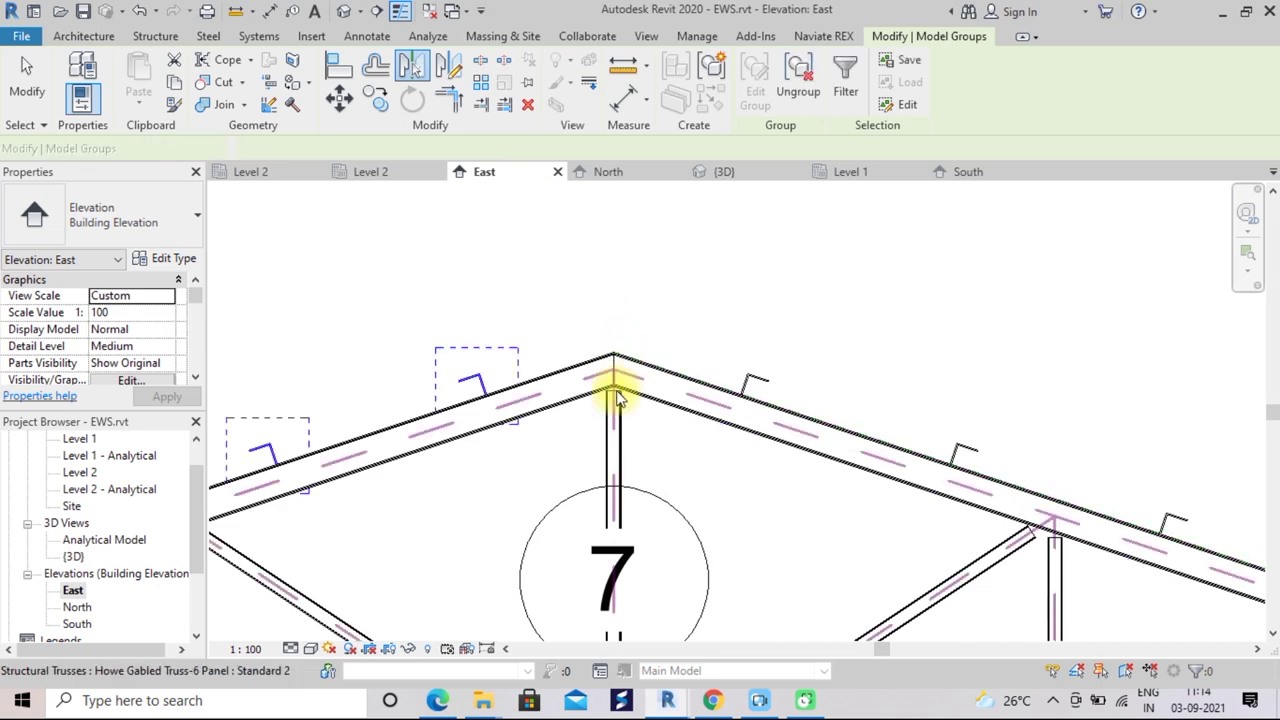
scroll(641, 276, down, 1)
scroll(641, 276, down, 2)
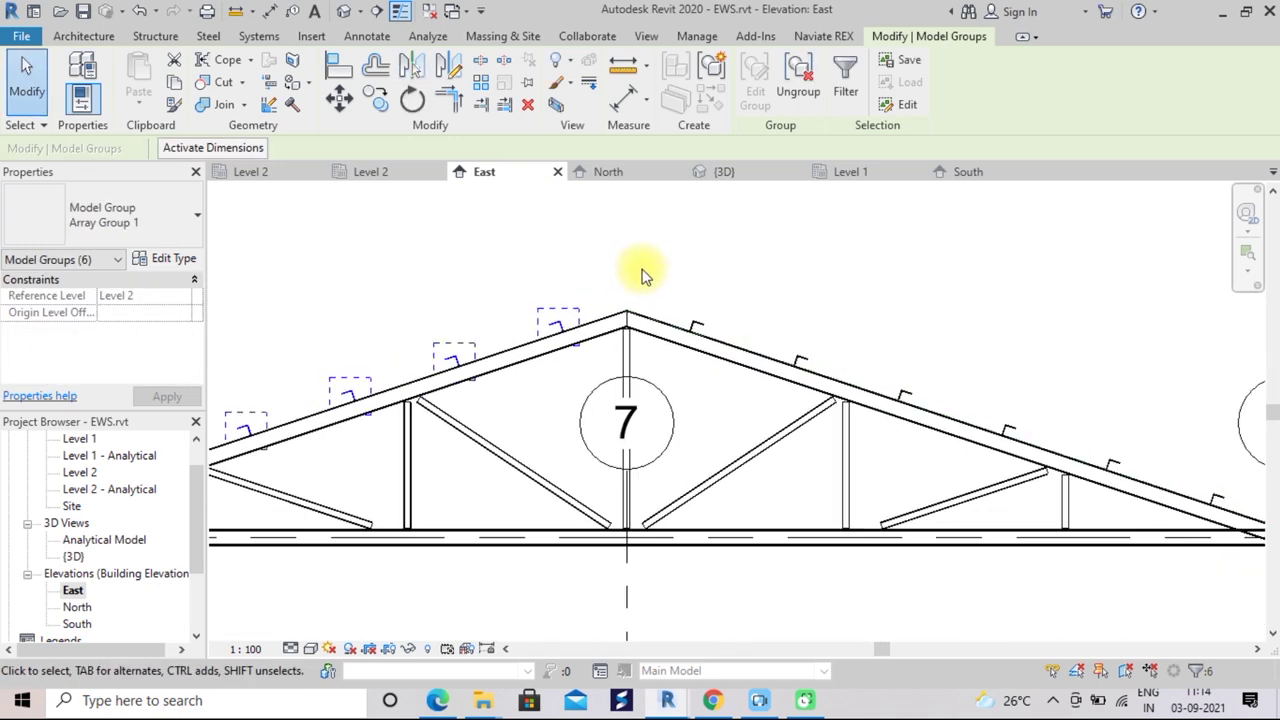
click(641, 270)
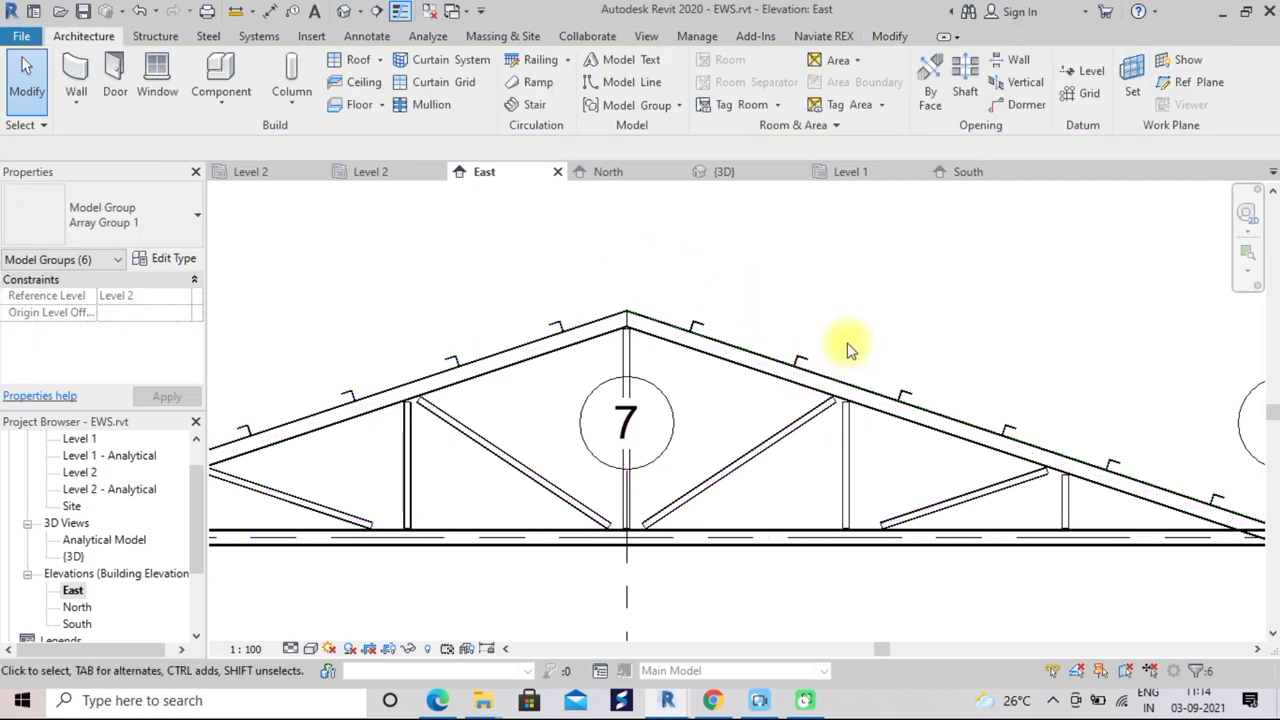
Frame the whole truss between grids 8 and 6, then switch to the {3D} view
scroll(860, 305, down, 2)
middle_drag(822, 294, 868, 280)
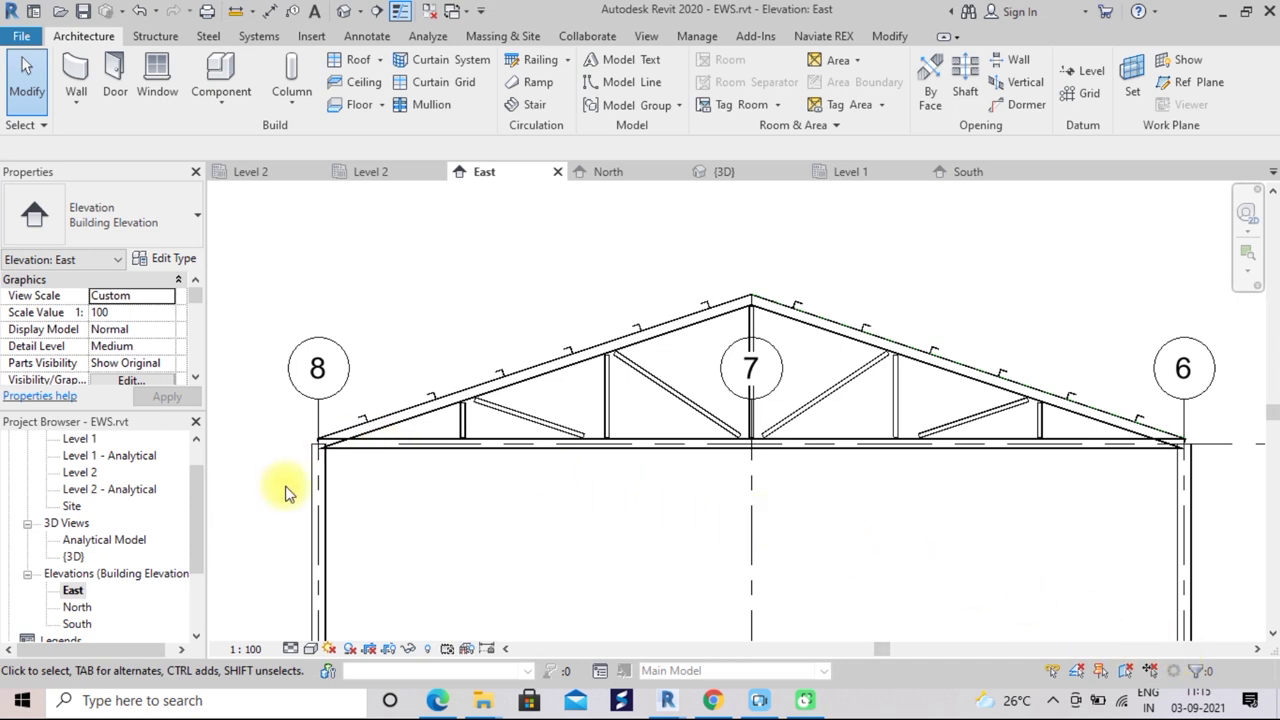
click(70, 556)
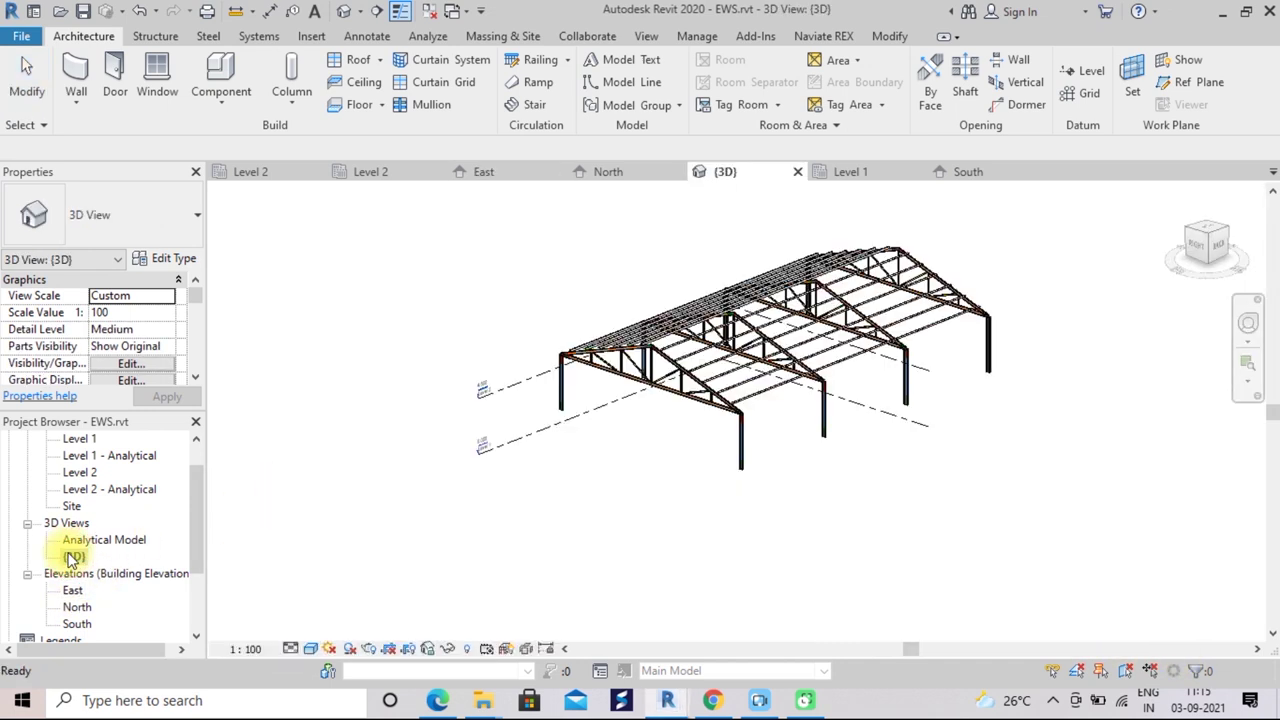
Zoom, pan and orbit the 3D view to inspect purlins on both roof slopes
scroll(800, 480, up, 2)
scroll(812, 462, up, 2)
scroll(770, 545, down, 2)
scroll(760, 540, down, 1)
scroll(748, 530, up, 2)
scroll(700, 505, up, 2)
scroll(650, 440, down, 2)
scroll(705, 535, down, 2)
scroll(690, 515, up, 3)
scroll(650, 485, up, 3)
scroll(615, 465, down, 2)
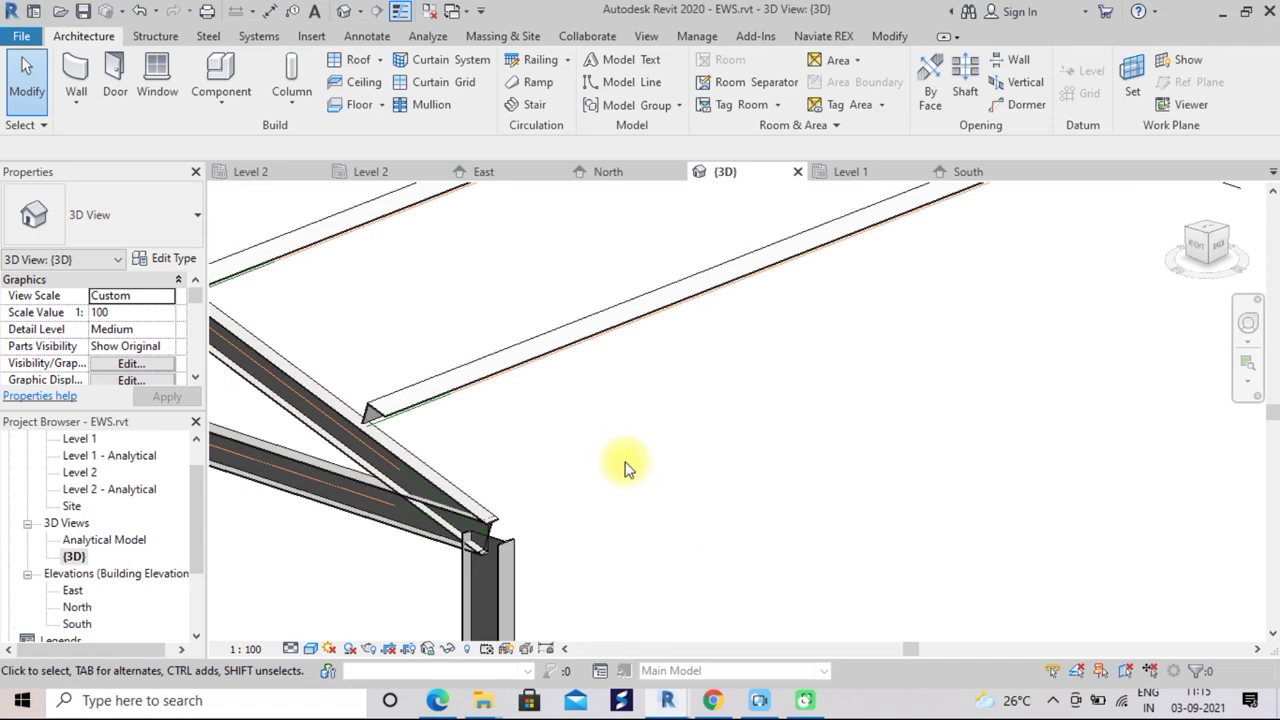
scroll(623, 463, down, 2)
scroll(629, 463, down, 1)
scroll(643, 471, down, 1)
mouse_move(673, 485)
middle_down()
mouse_move(799, 512)
mouse_move(757, 500)
middle_up()
scroll(814, 524, down, 2)
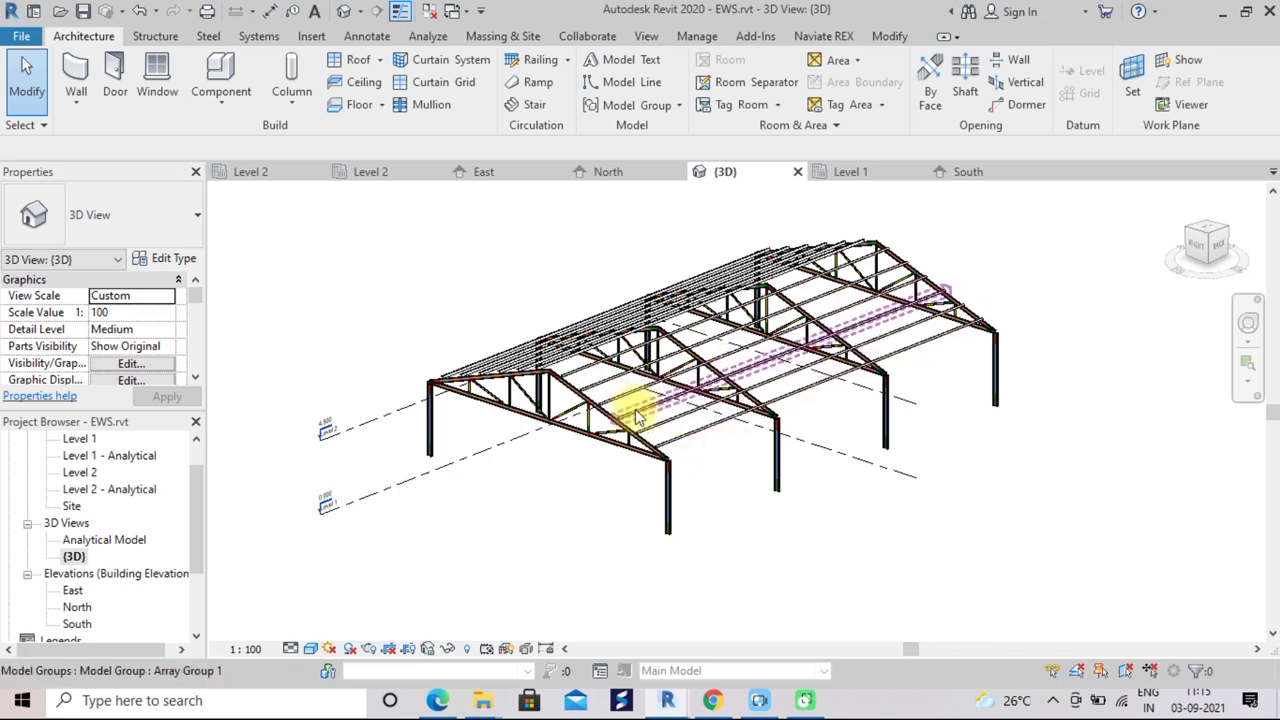
shift+middle_drag(700, 420, 662, 300)
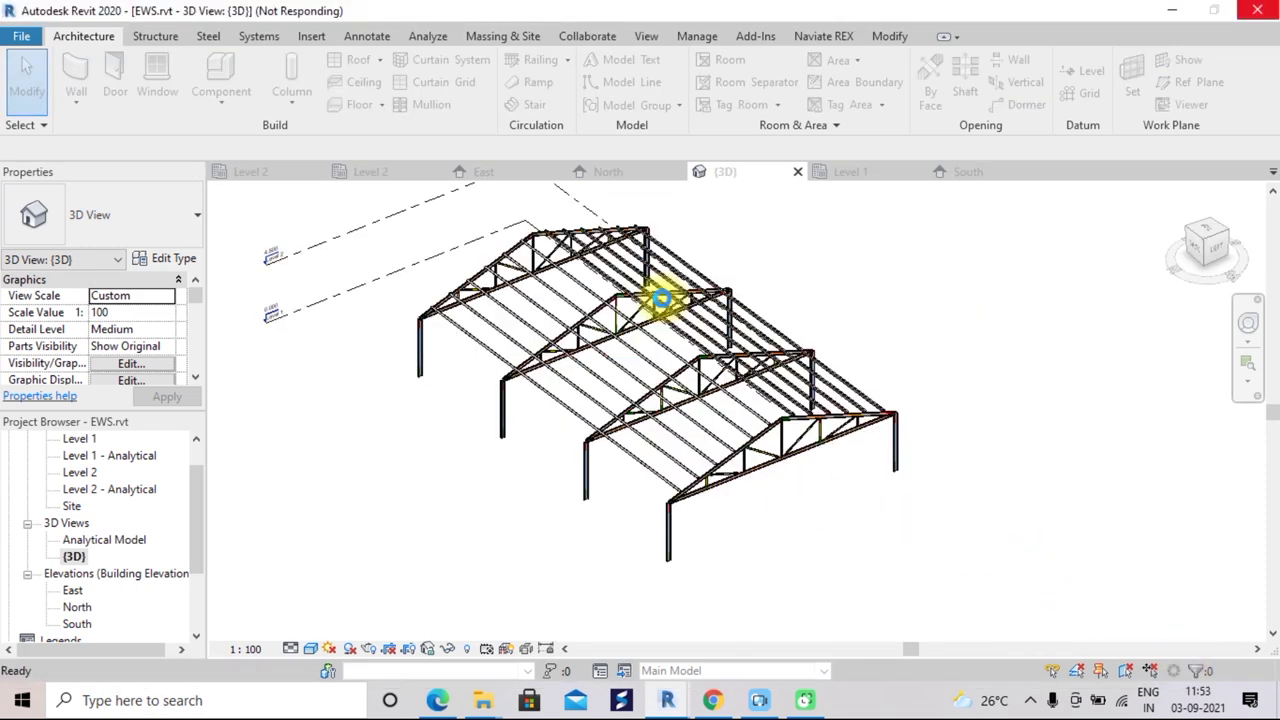
Save the project with Ctrl+S and bring the truss frame closer
key(ctrl+s)
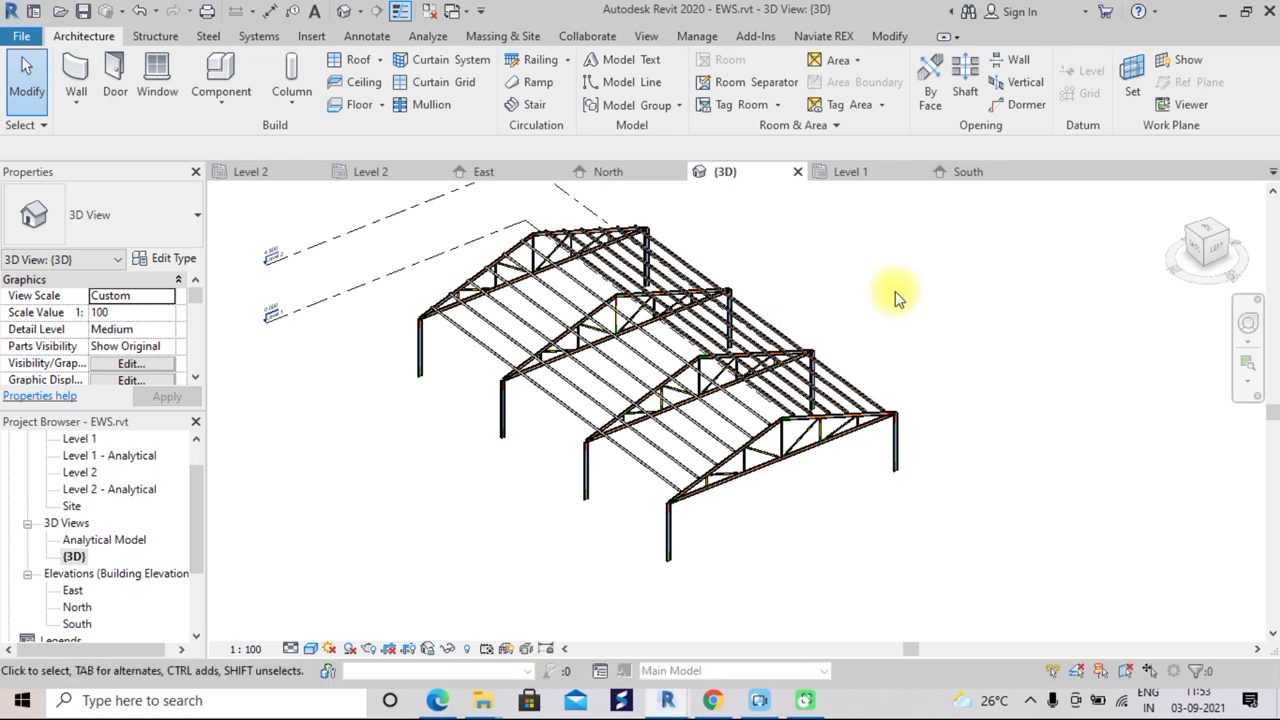
scroll(850, 325, up, 2)
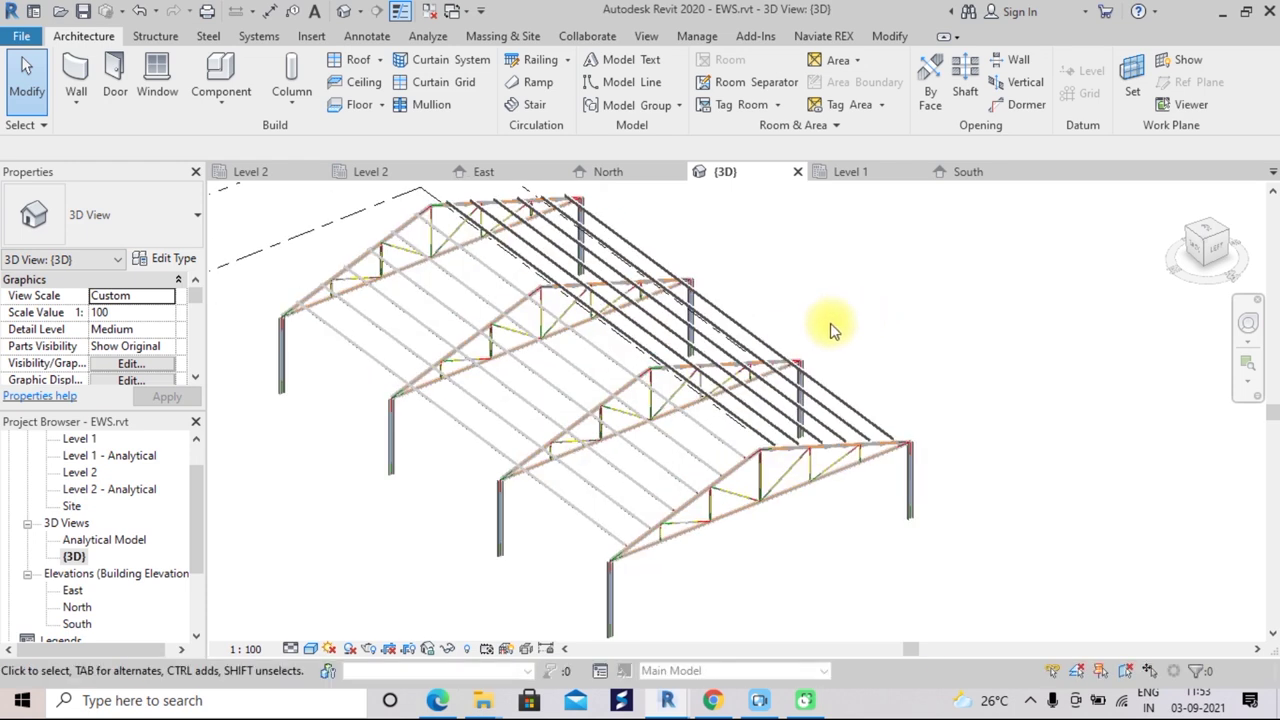
middle_drag(851, 331, 923, 298)
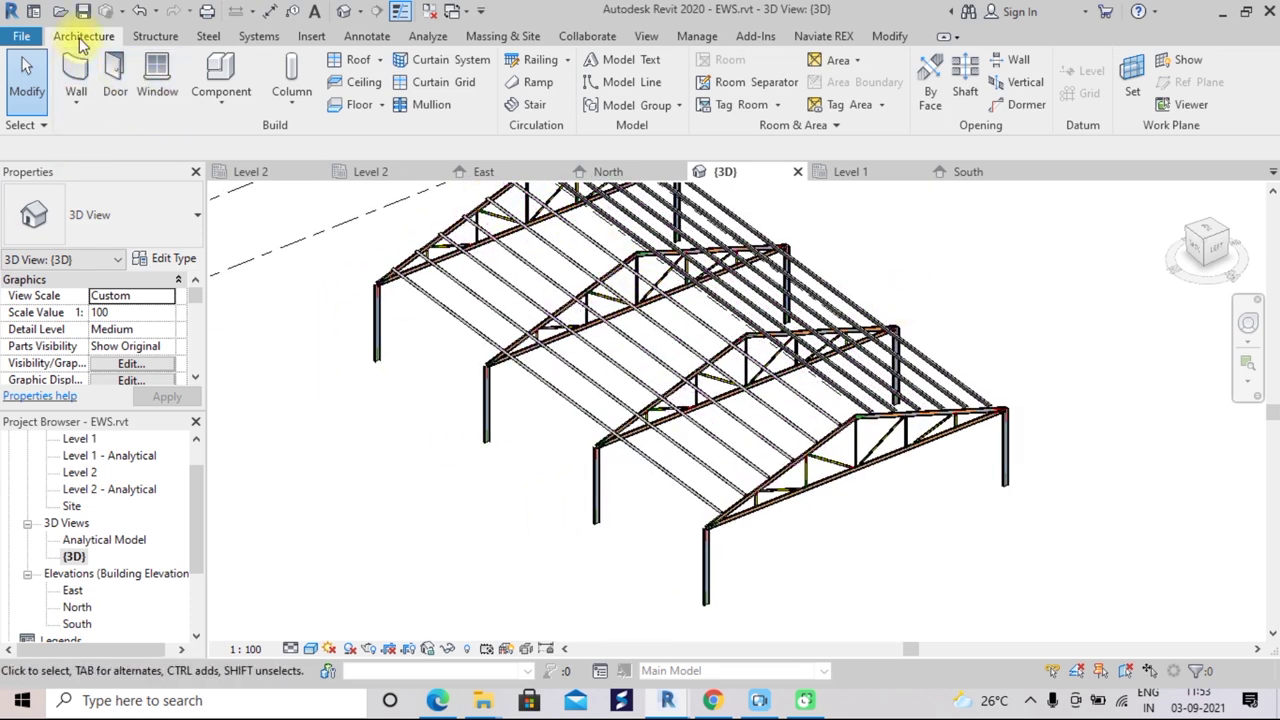
Start a Roof by Extrusion, keeping Pick a plane in the Work Plane dialog
click(381, 66)
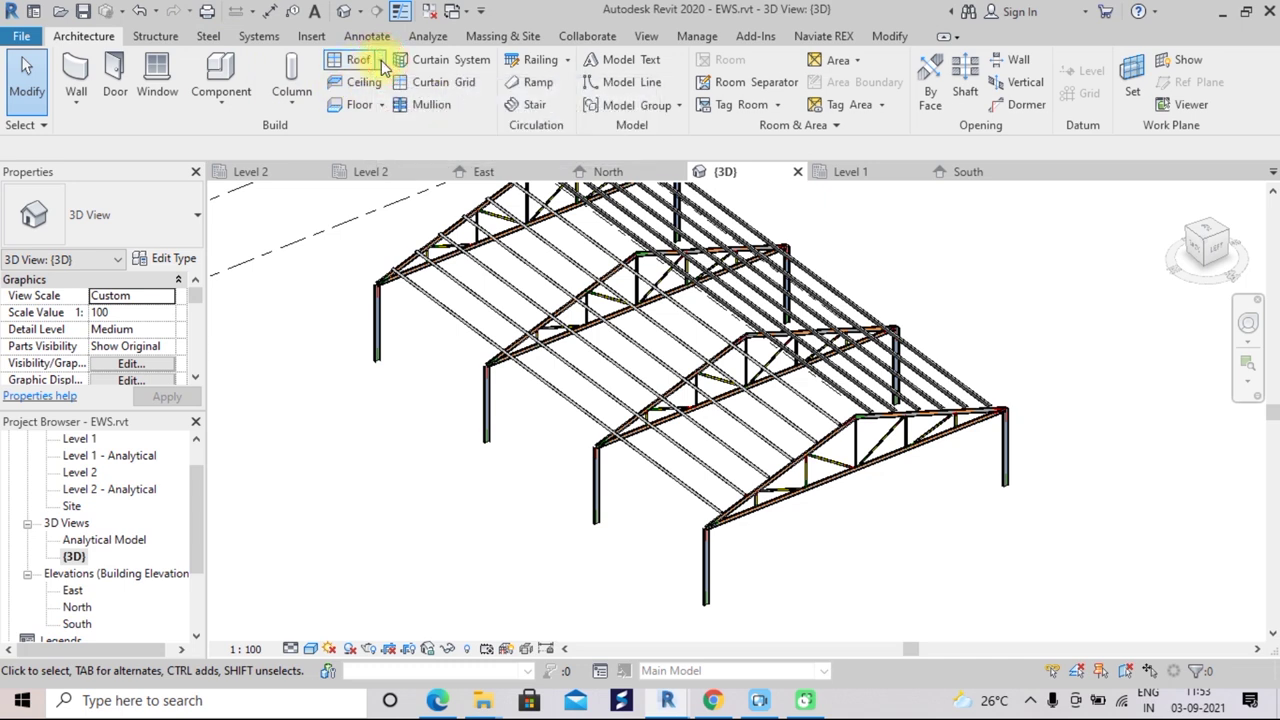
click(383, 66)
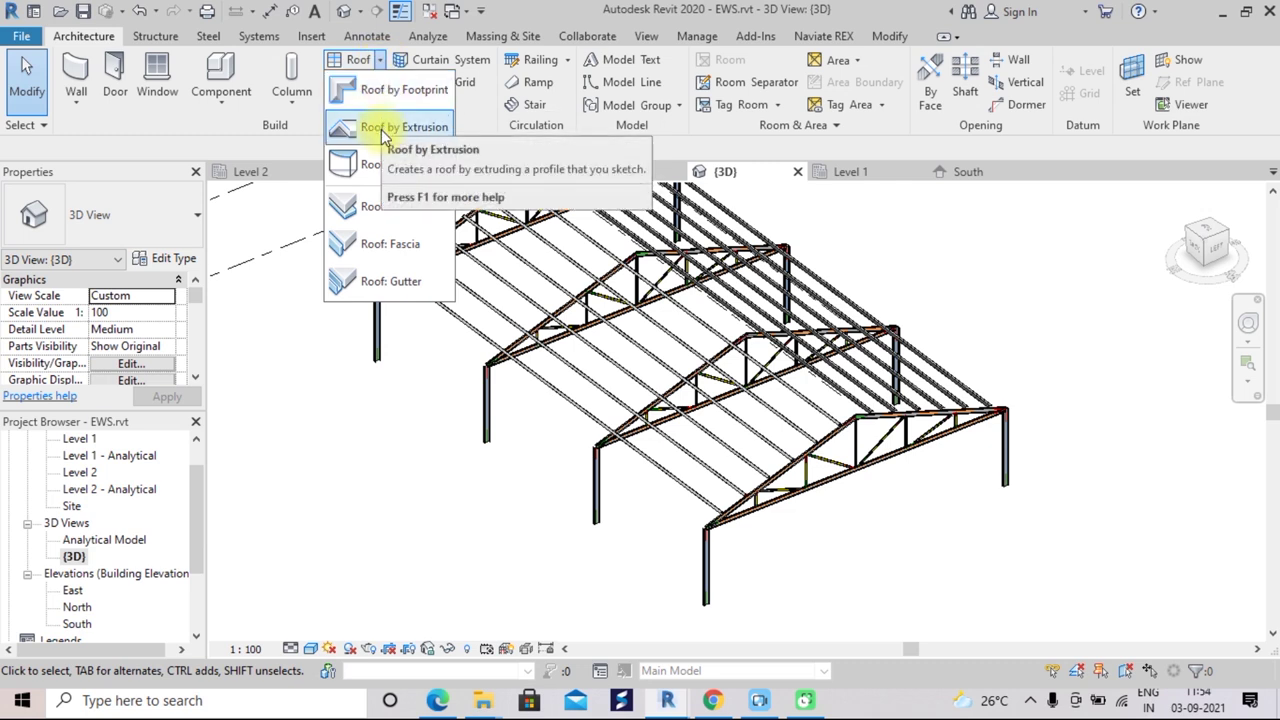
mouse_move(403, 127)
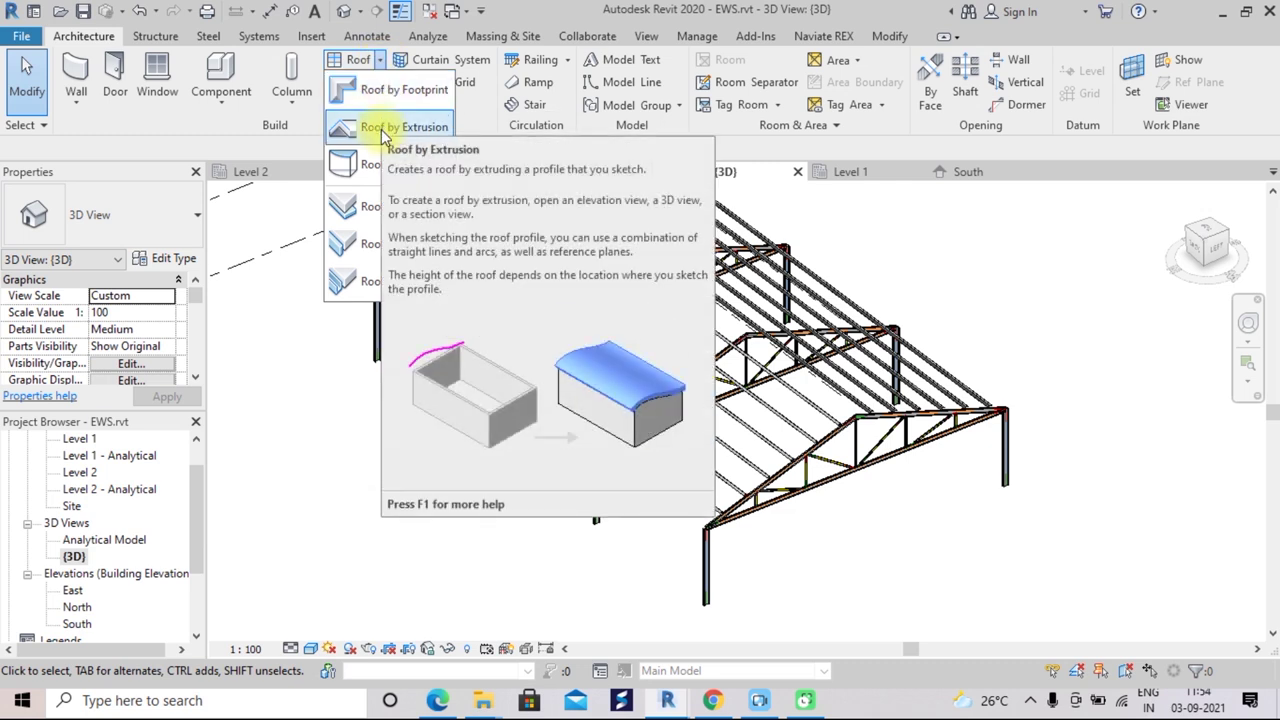
click(371, 128)
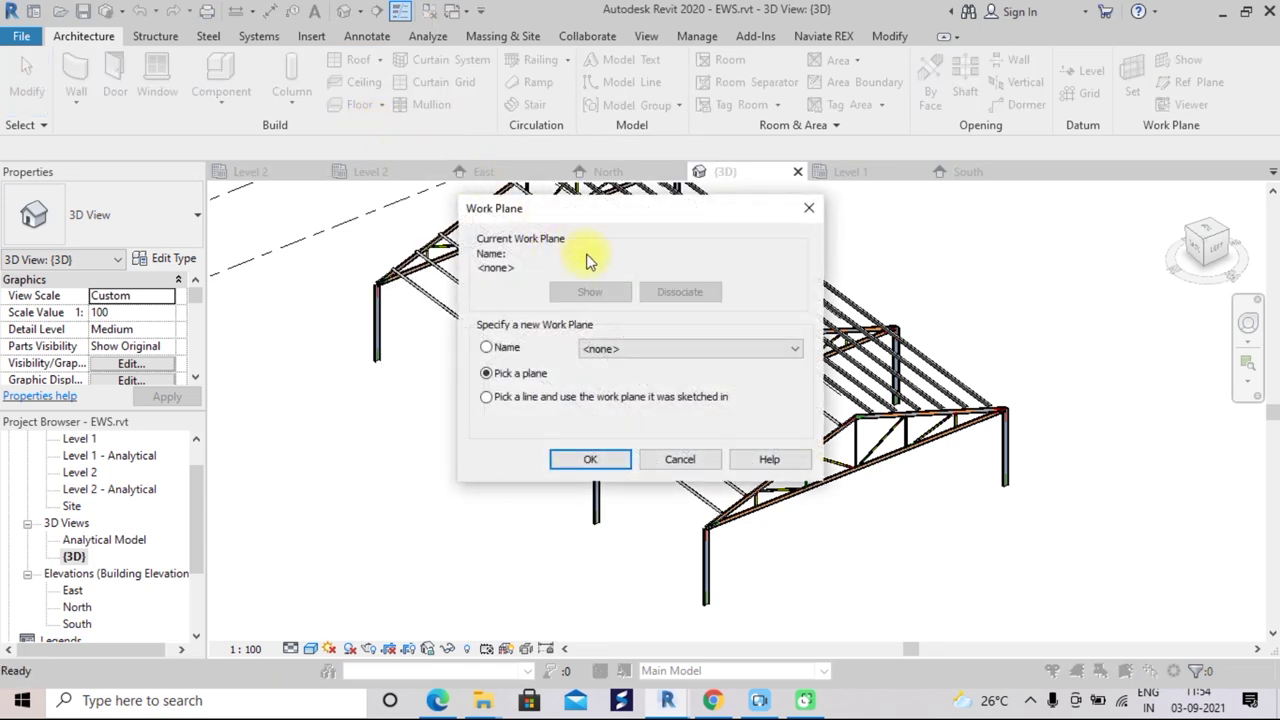
mouse_move(568, 208)
mouse_down()
mouse_move(597, 226)
mouse_move(877, 221)
mouse_up()
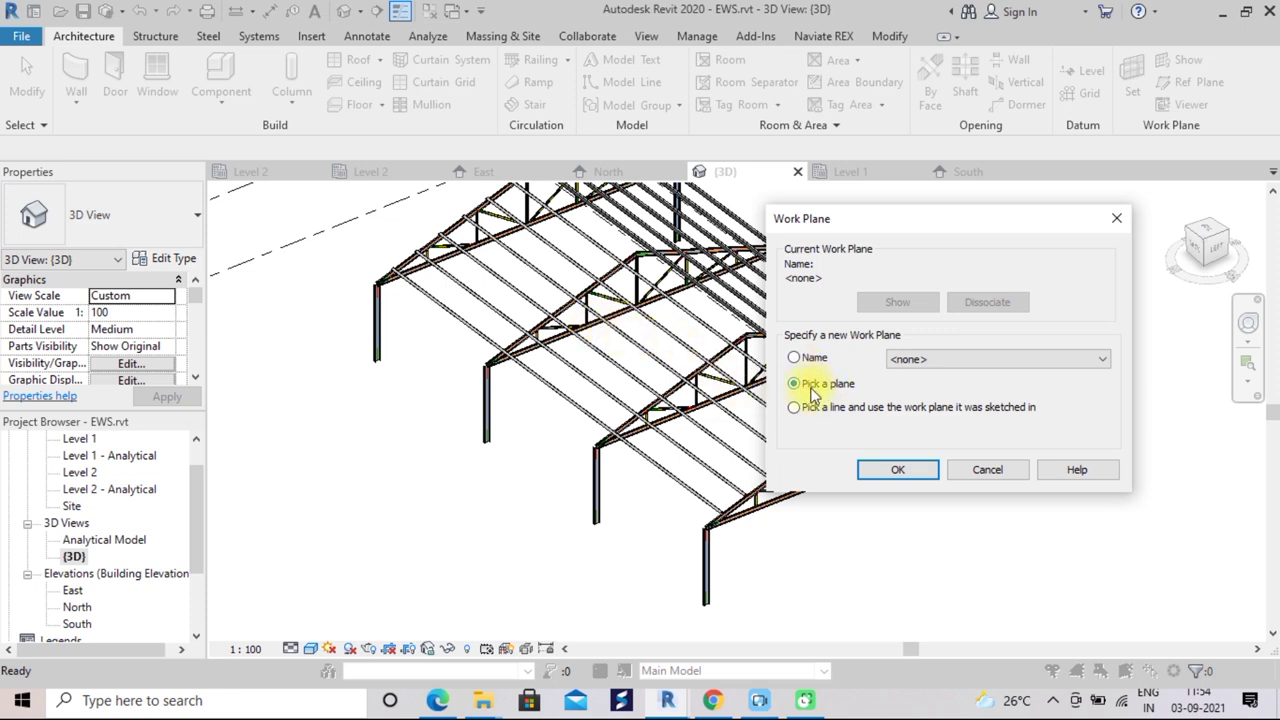
click(794, 358)
click(1103, 359)
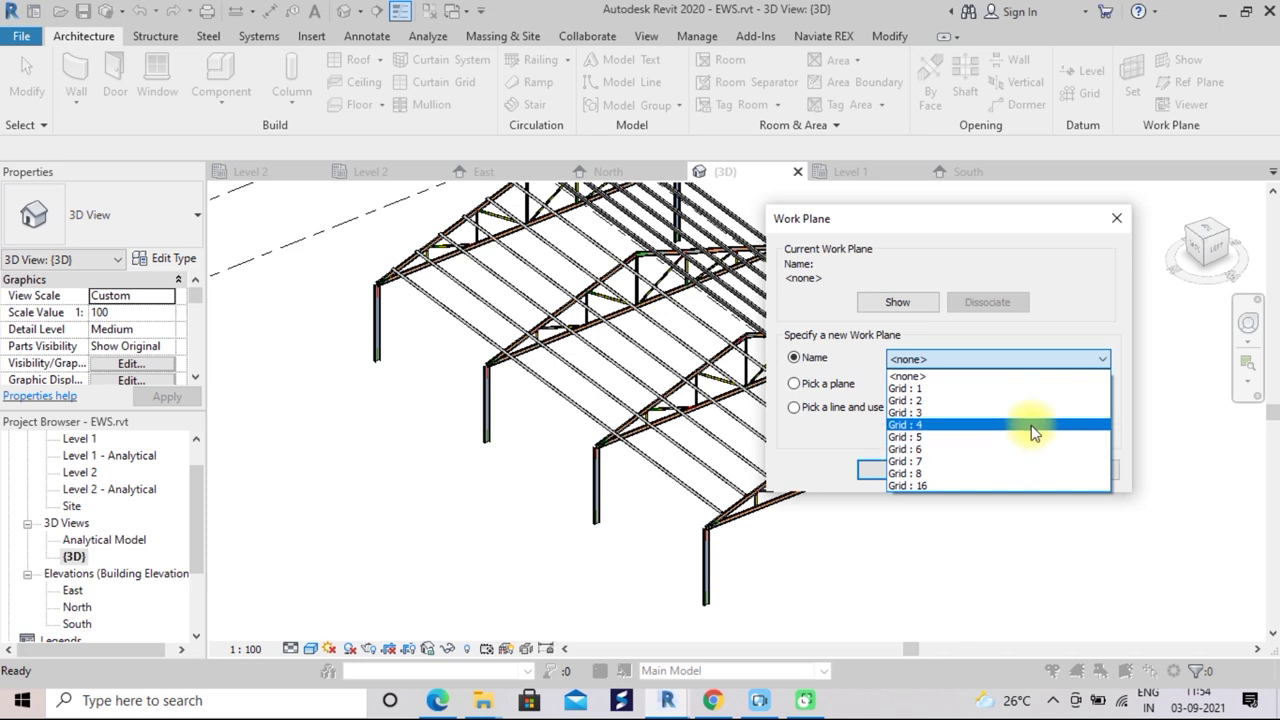
click(1105, 358)
click(795, 385)
click(893, 470)
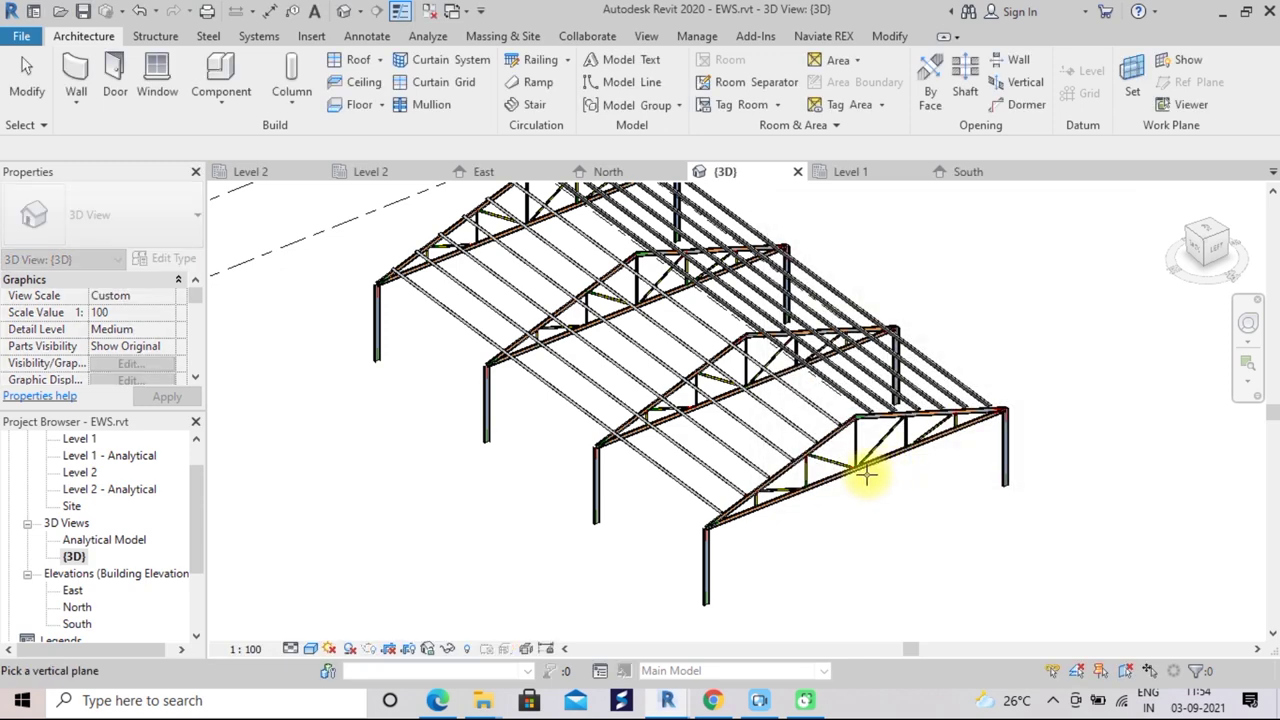
Zoom and pan the 3D view in on the truss top chord
scroll(855, 465, up, 2)
scroll(851, 467, up, 2)
scroll(840, 462, up, 1)
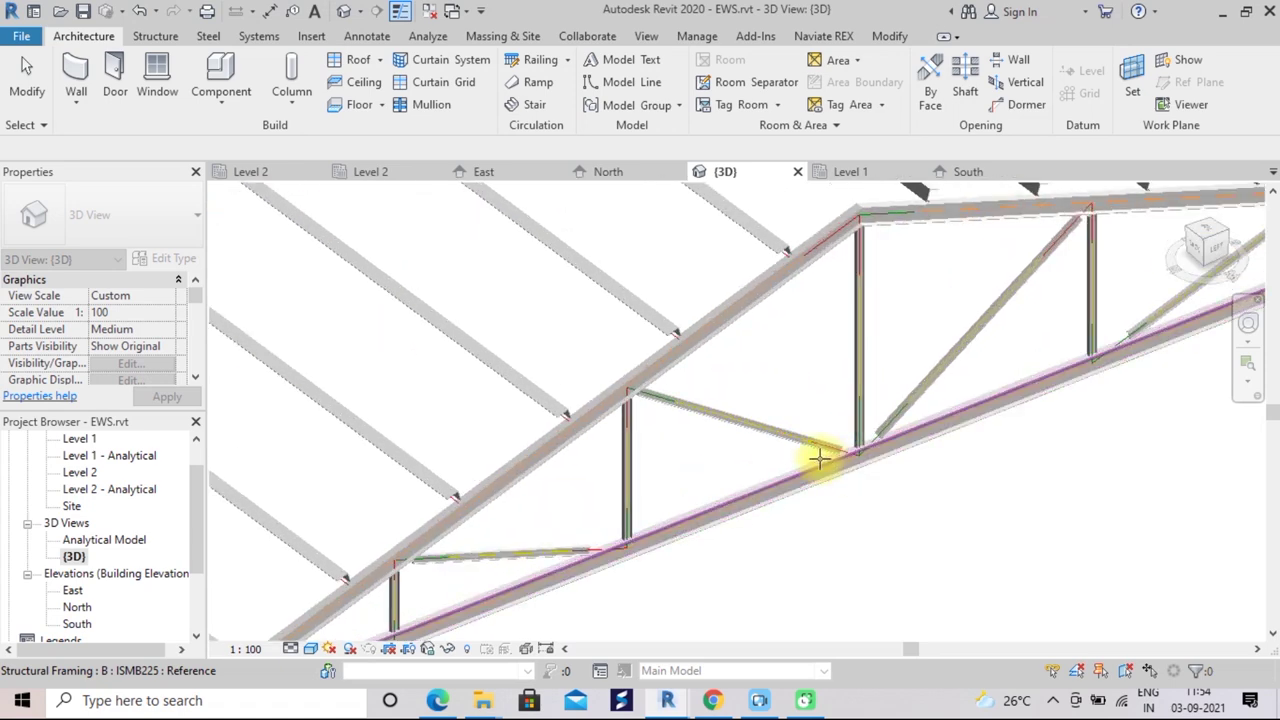
scroll(700, 420, up, 2)
scroll(650, 405, up, 2)
scroll(600, 405, up, 1)
scroll(571, 405, down, 3)
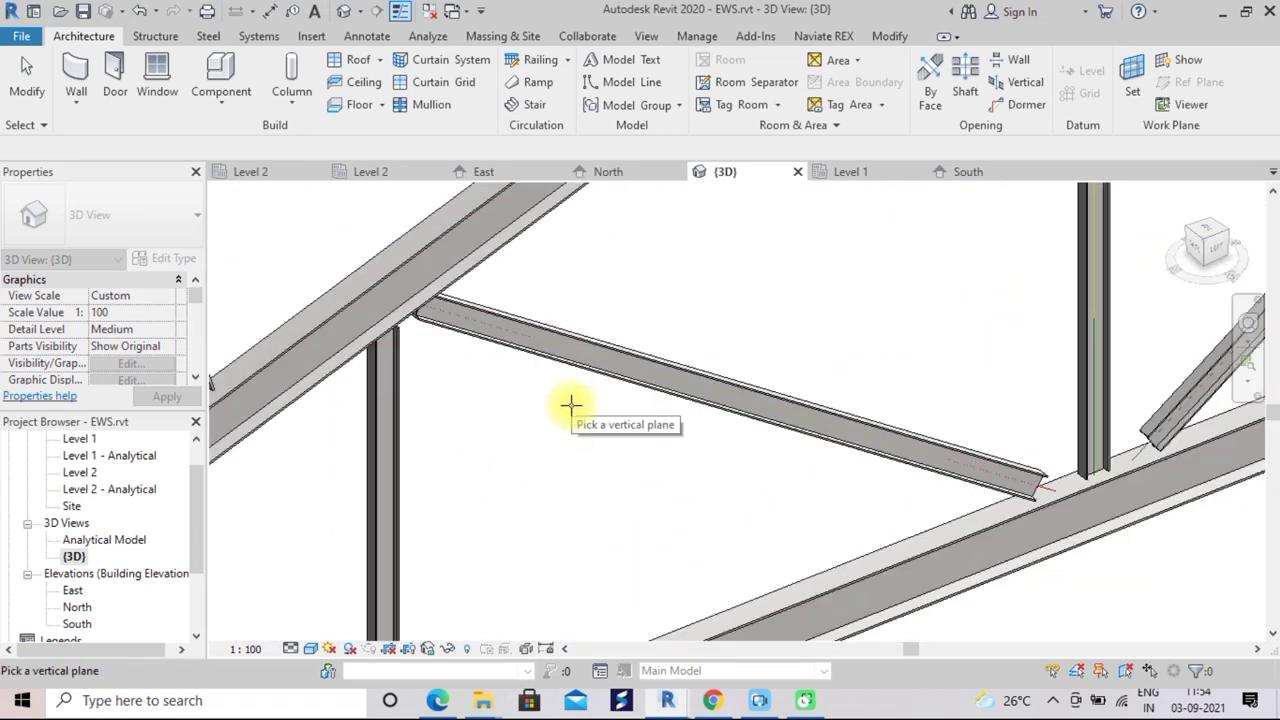
middle_drag(571, 406, 763, 394)
scroll(540, 417, up, 3)
scroll(545, 425, up, 2)
scroll(545, 425, down, 2)
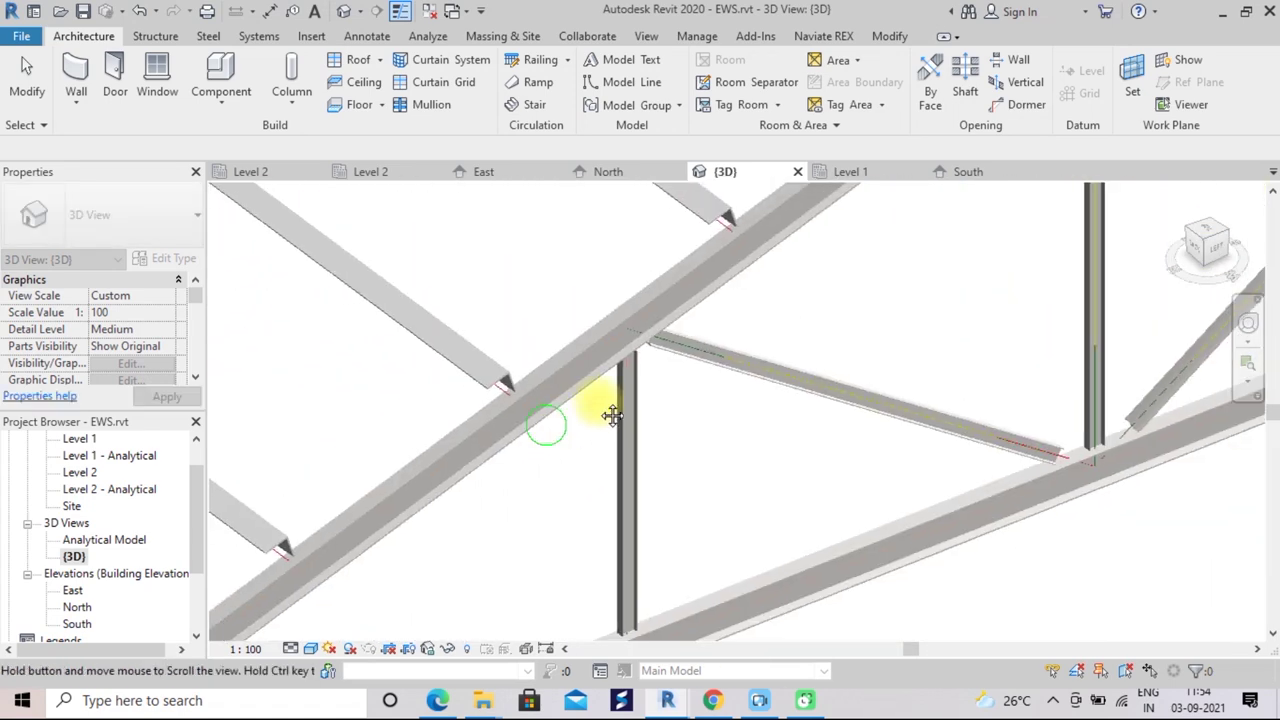
middle_drag(543, 423, 557, 297)
scroll(570, 292, up, 2)
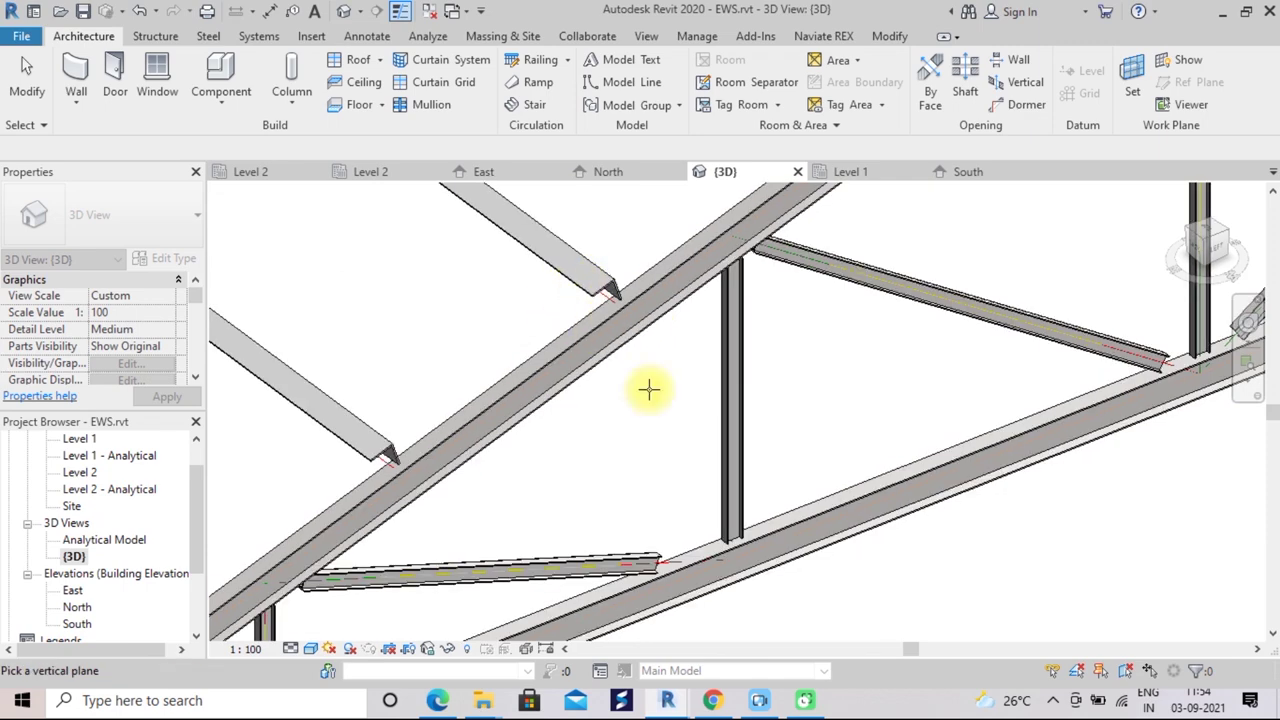
scroll(651, 386, up, 1)
scroll(605, 490, up, 1)
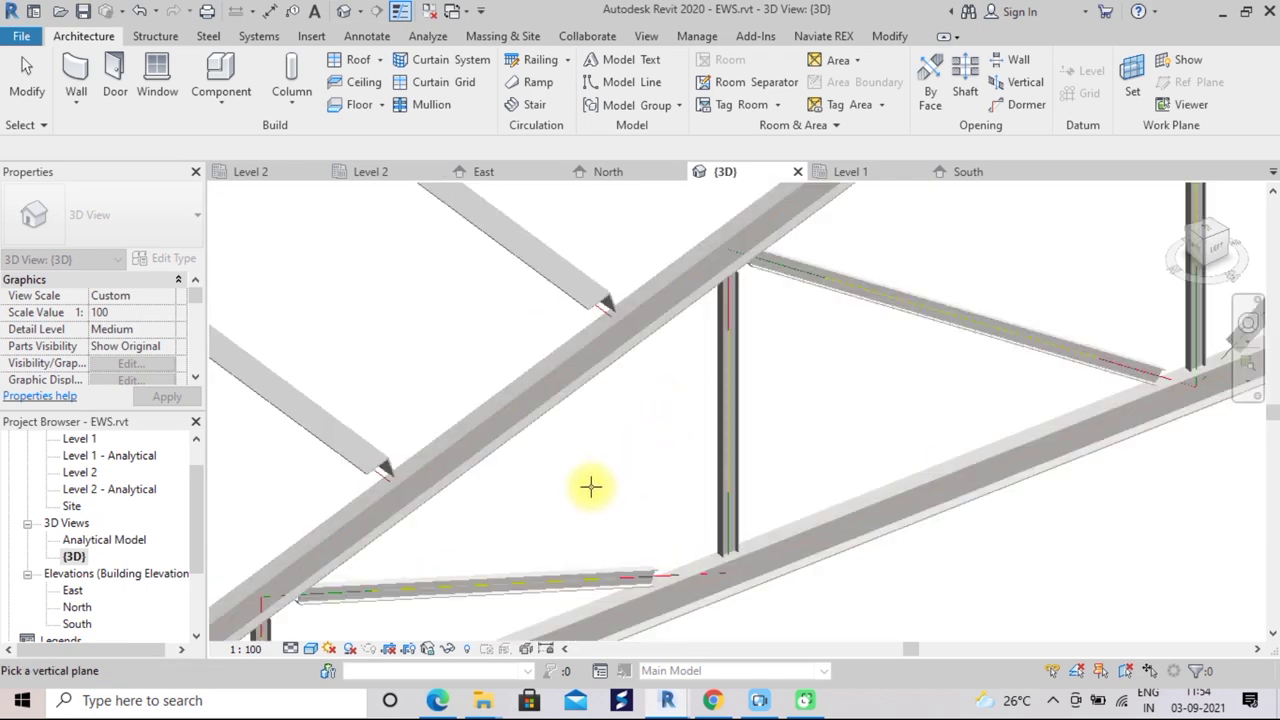
scroll(560, 450, up, 1)
Pick the ISMB225 top chord face as the plane, accepting Level 2 with zero offset
click(486, 412)
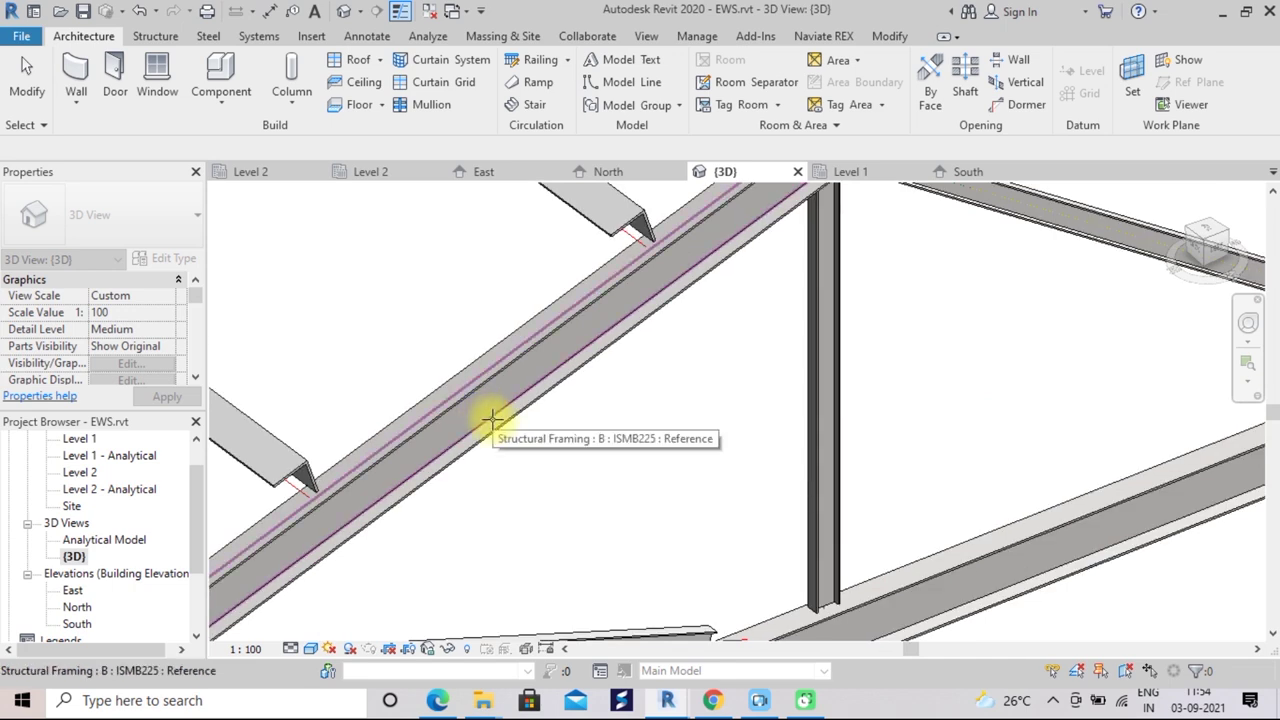
click(490, 420)
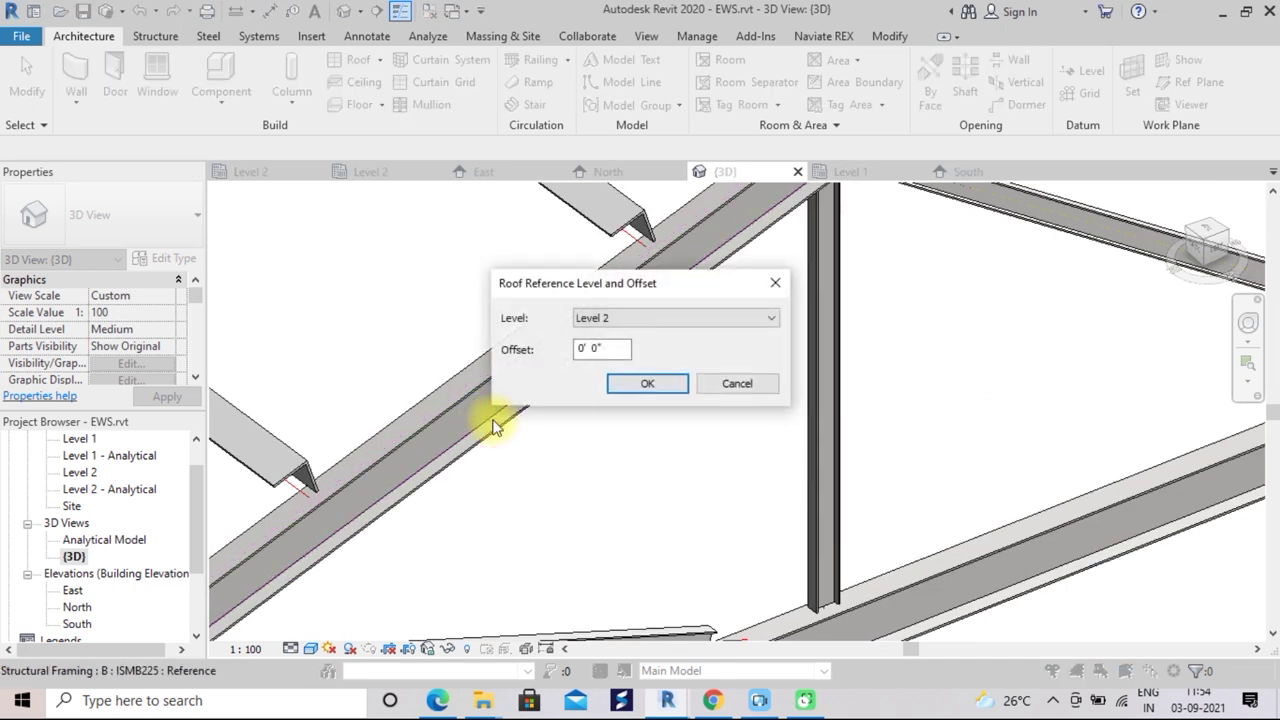
click(640, 385)
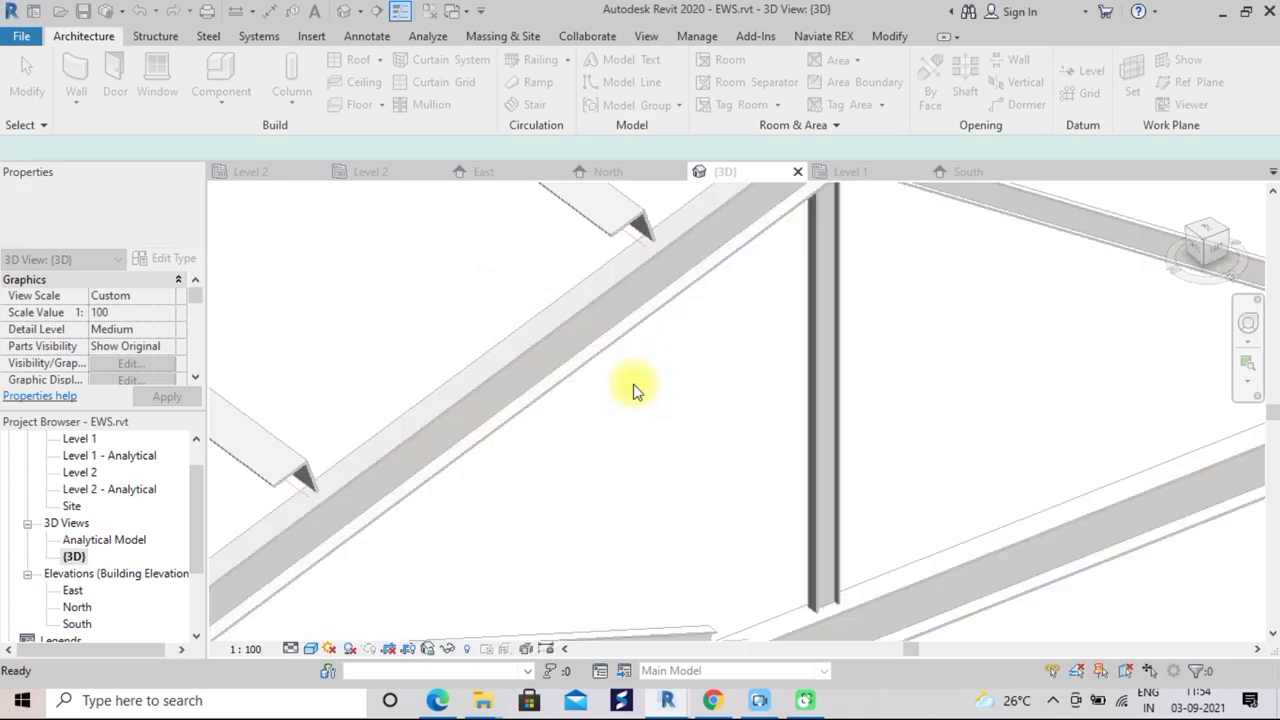
scroll(672, 347, down, 1)
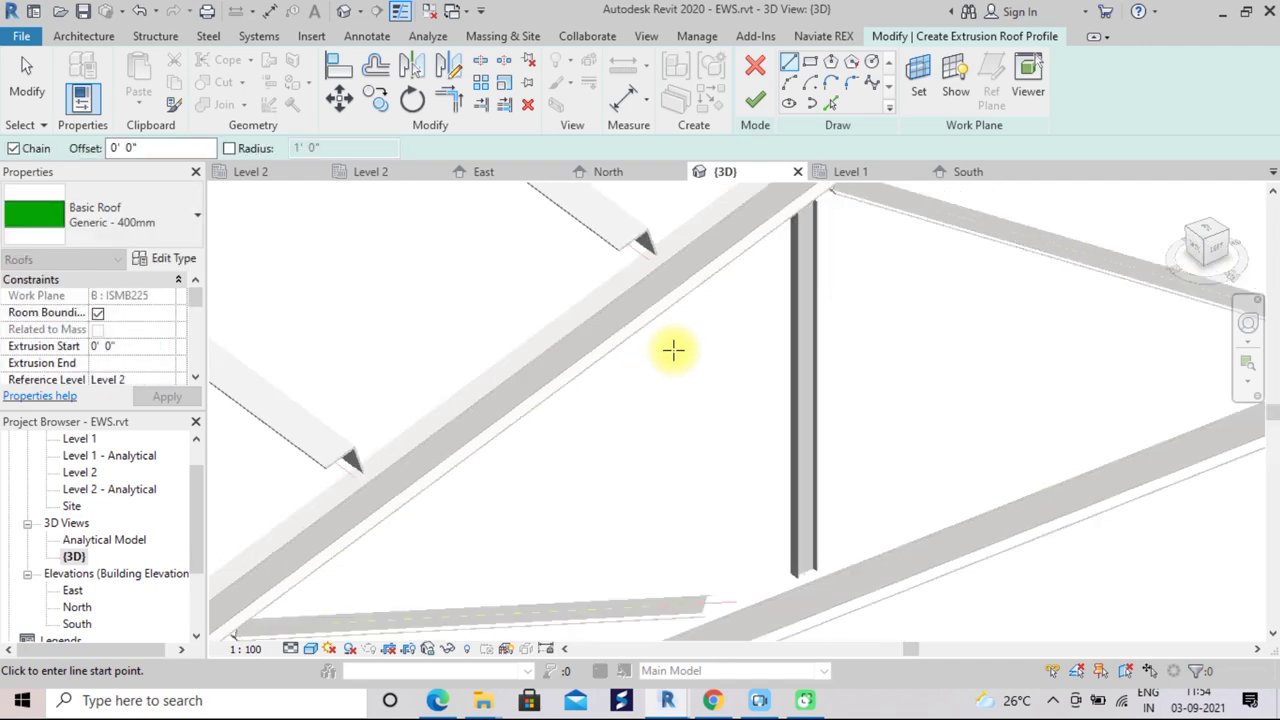
Zoom out and view the truss straight on from the ViewCube's LEFT face
scroll(672, 347, down, 1)
scroll(671, 350, down, 2)
scroll(670, 358, down, 1)
scroll(671, 358, down, 1)
scroll(671, 358, down, 1)
scroll(671, 358, down, 1)
scroll(671, 358, down, 1)
scroll(671, 358, down, 1)
scroll(671, 358, down, 1)
scroll(671, 358, down, 1)
scroll(665, 360, down, 1)
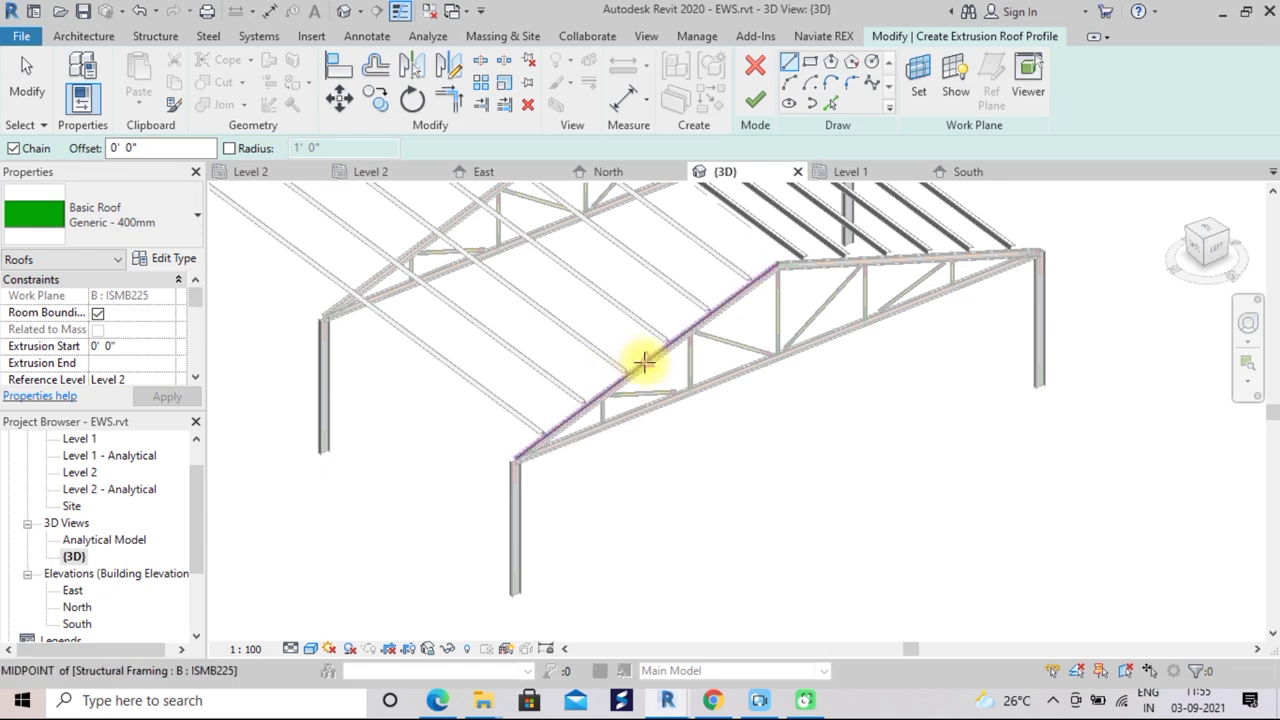
click(1216, 272)
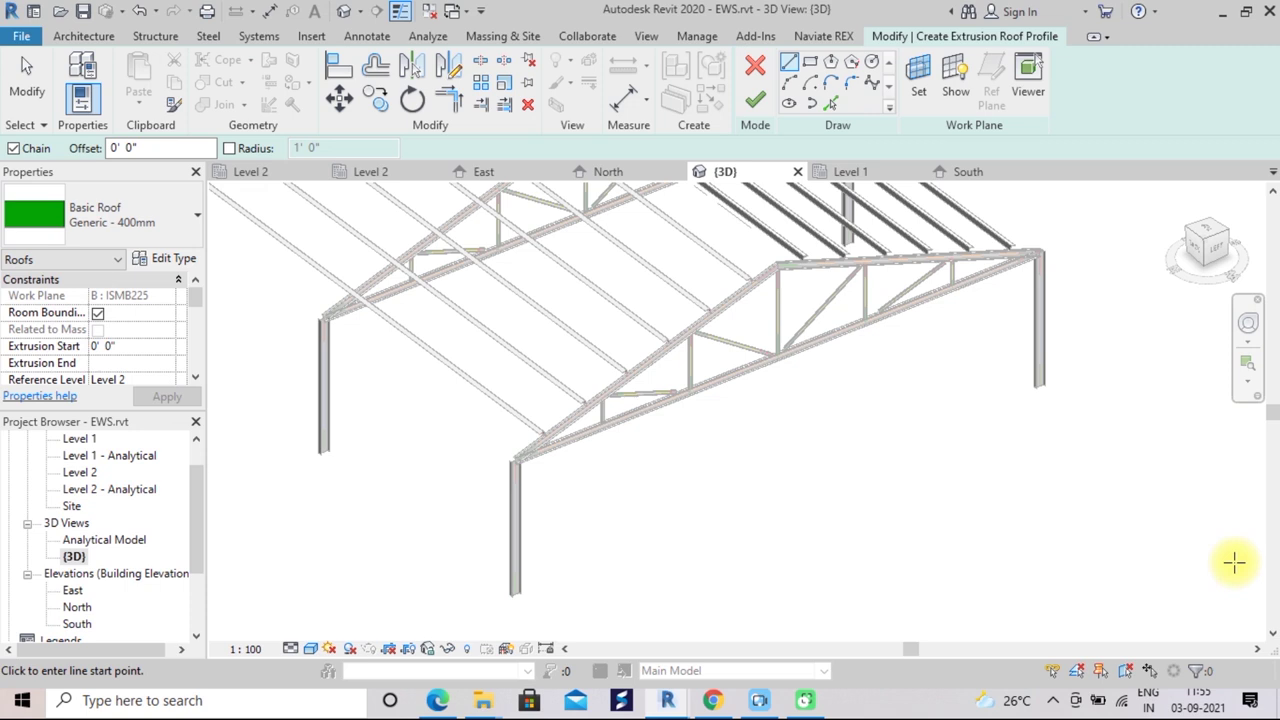
click(1180, 668)
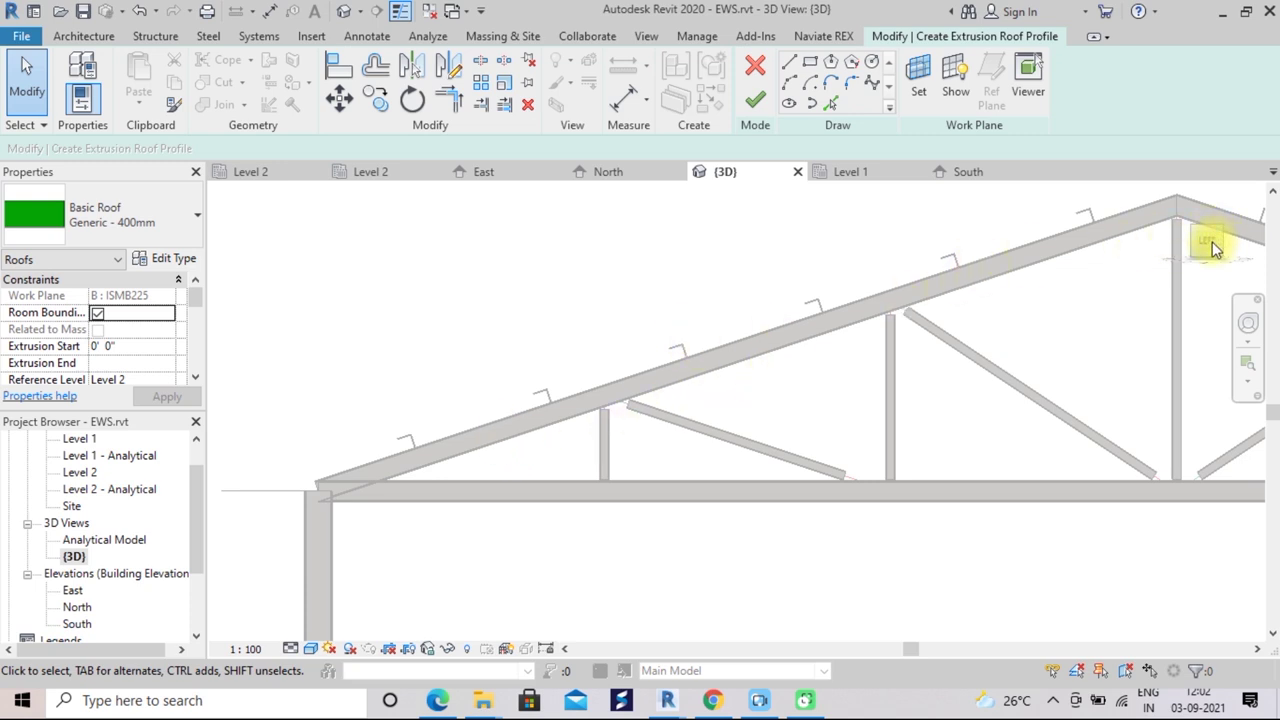
Zoom in on the left rafter and bring up the Generic - 400mm roof Type Properties
scroll(424, 443, up, 1)
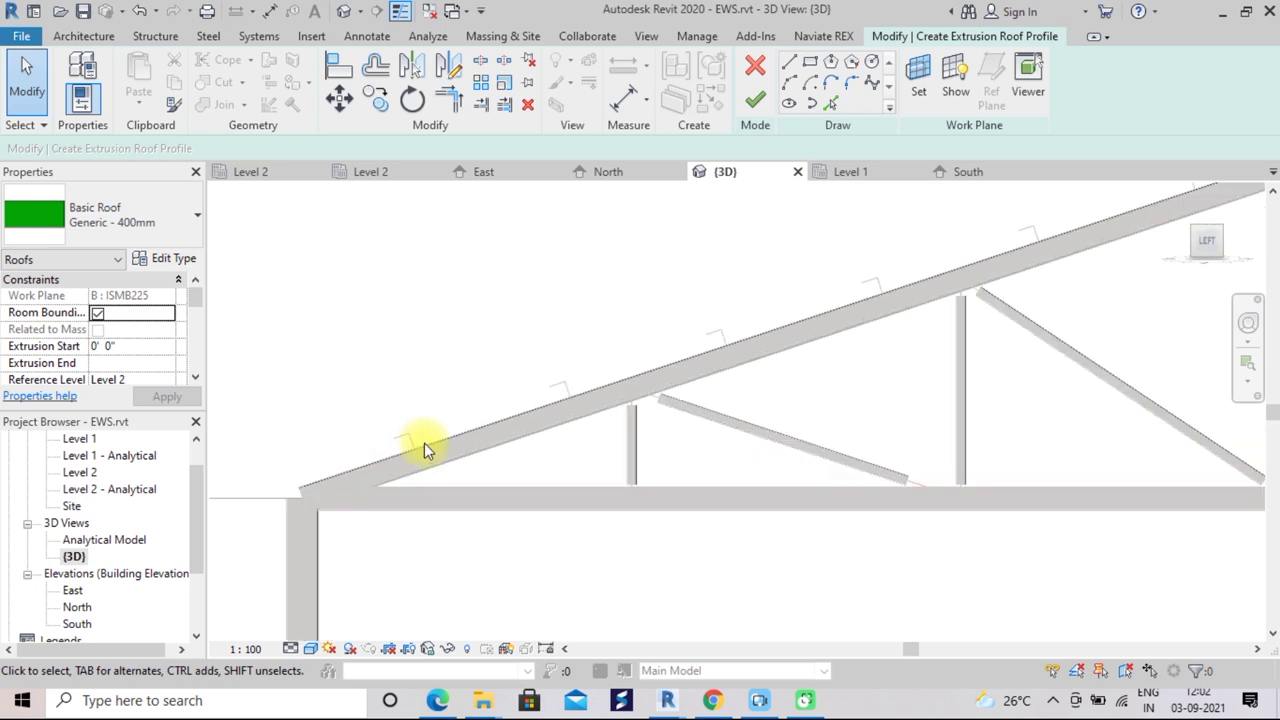
scroll(424, 443, up, 1)
scroll(424, 443, up, 1)
scroll(424, 443, up, 1)
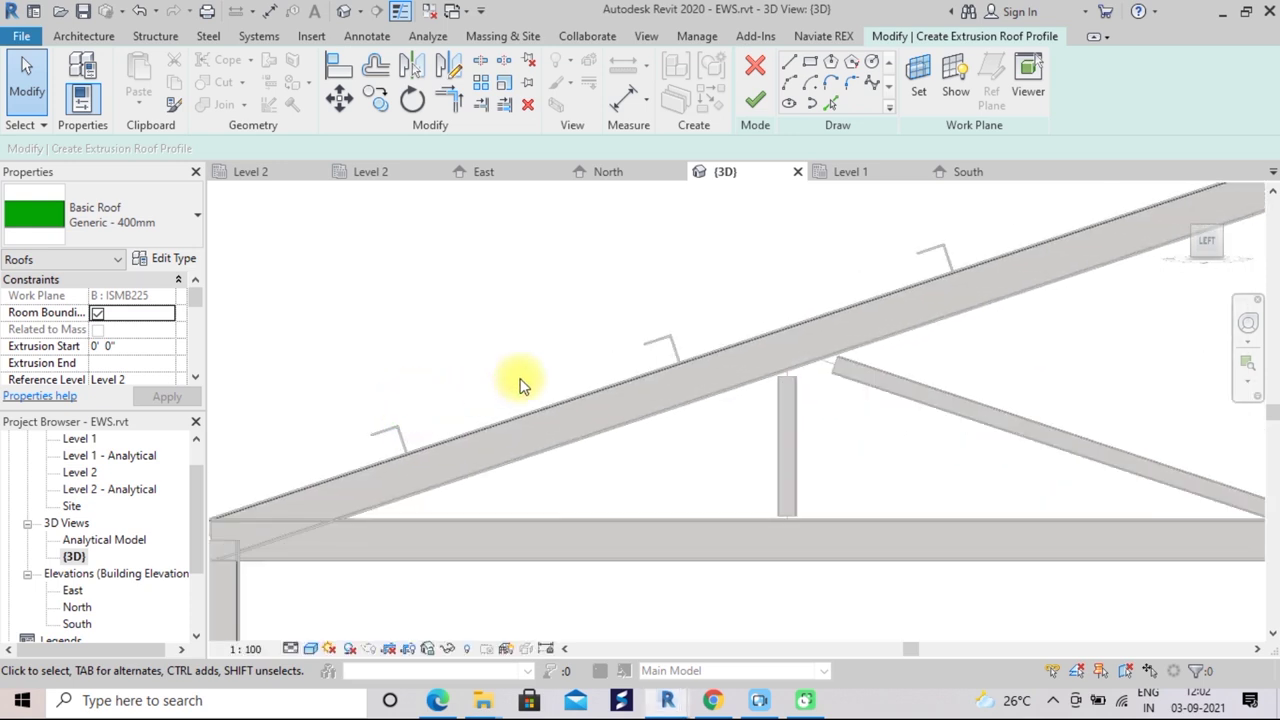
scroll(390, 433, up, 2)
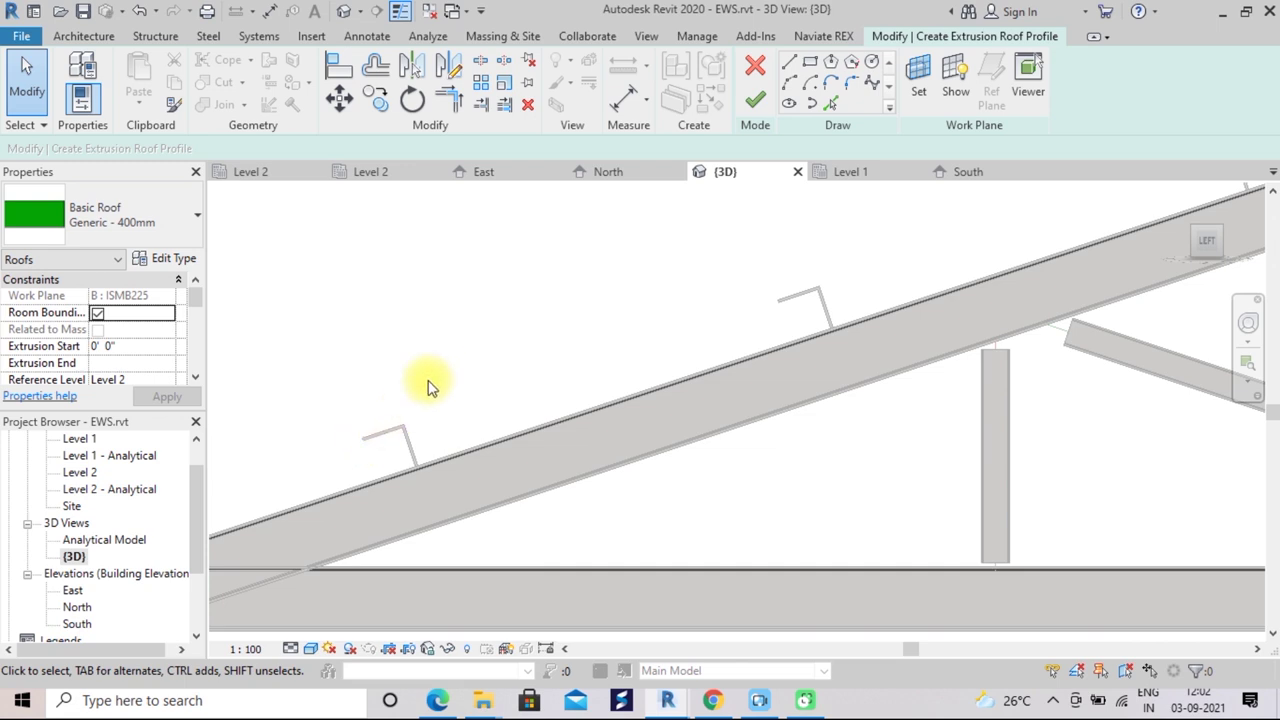
scroll(462, 372, down, 3)
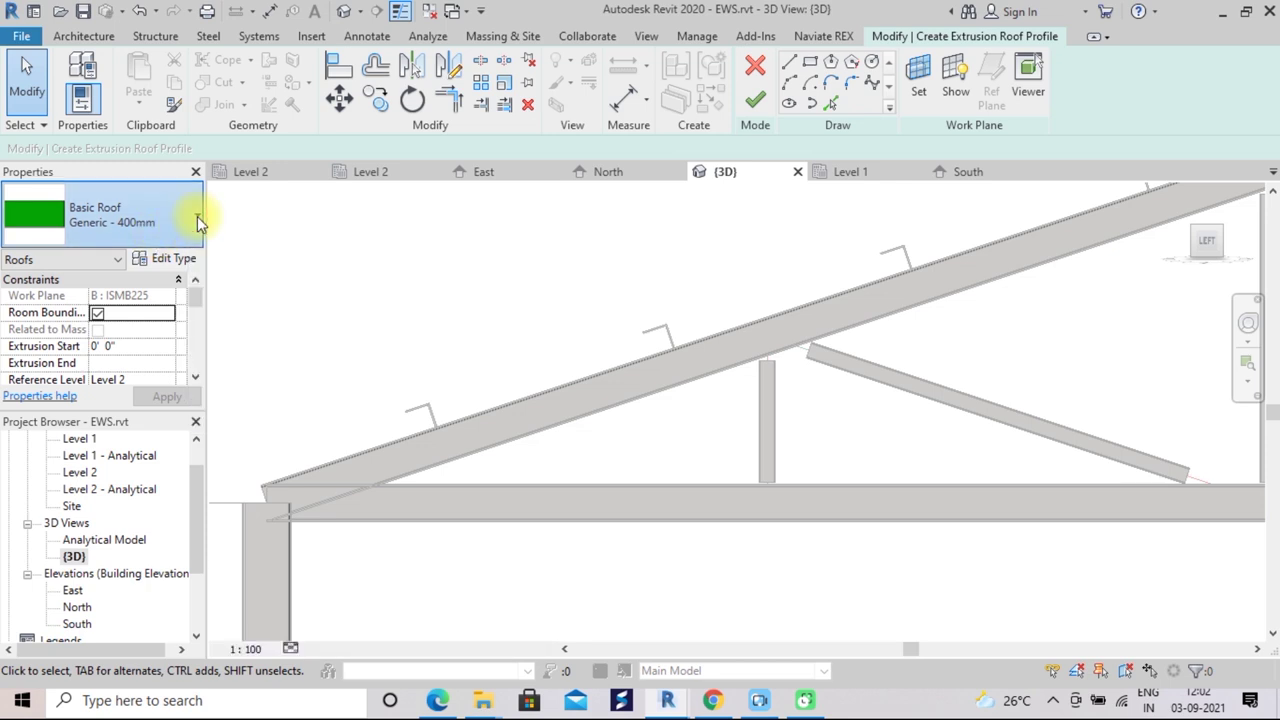
click(197, 218)
click(197, 218)
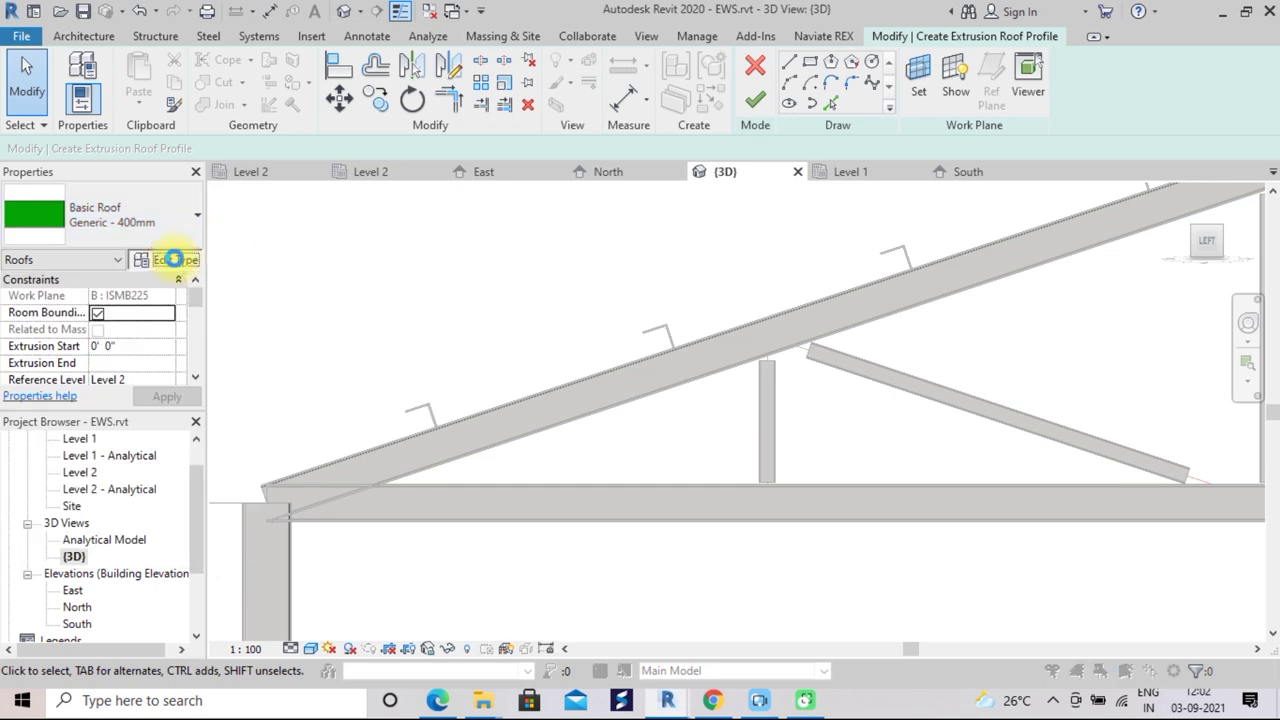
click(175, 259)
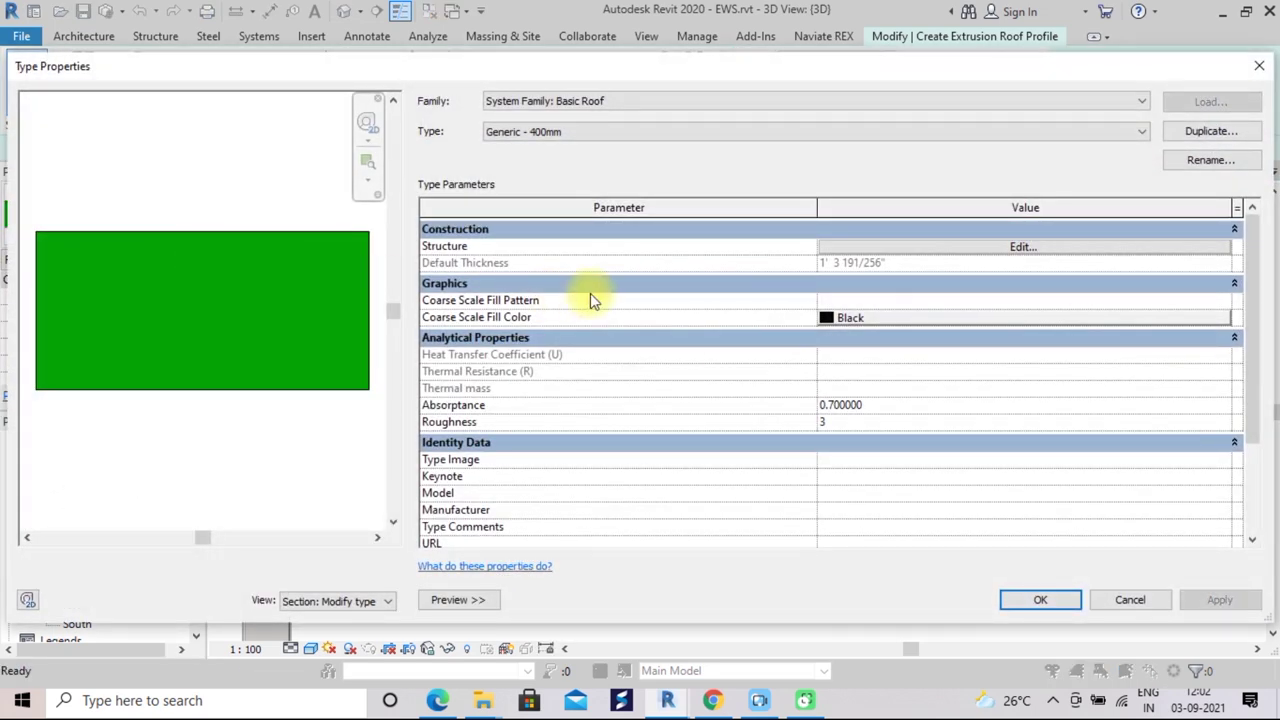
Duplicate Generic - 400mm as 'Generic -1' with a single 2" structure layer and apply it
click(1185, 135)
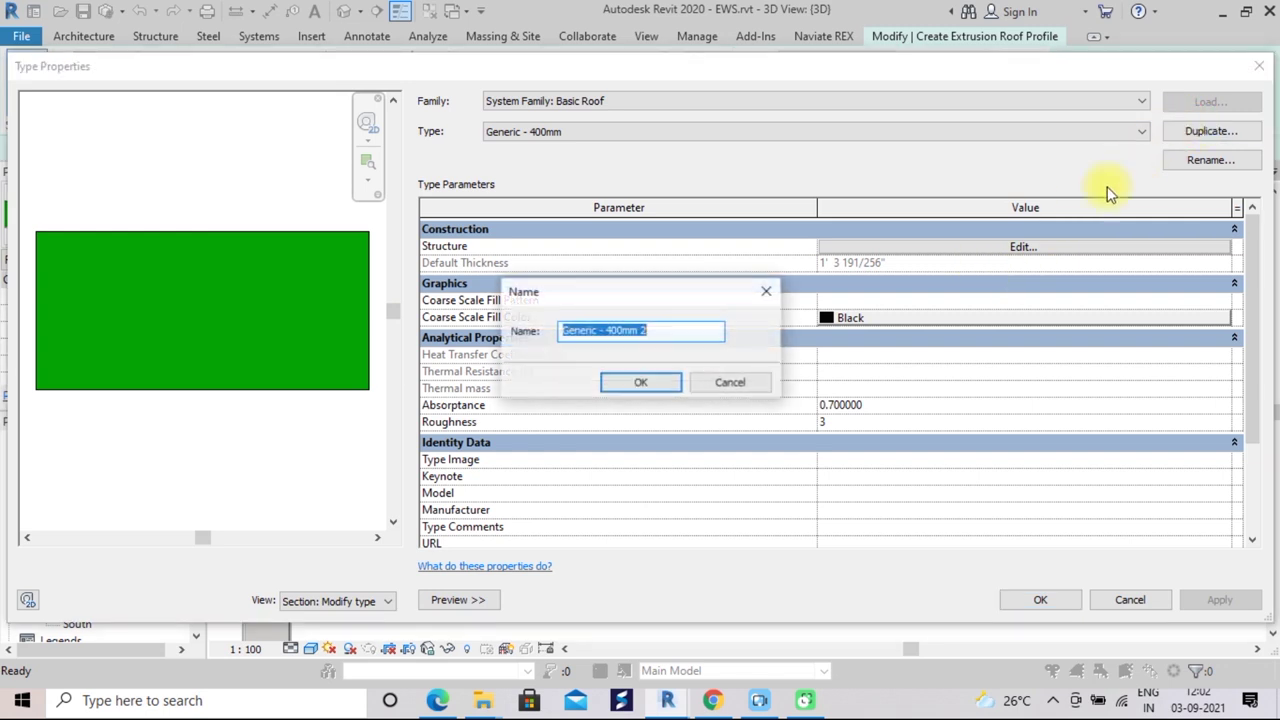
click(661, 335)
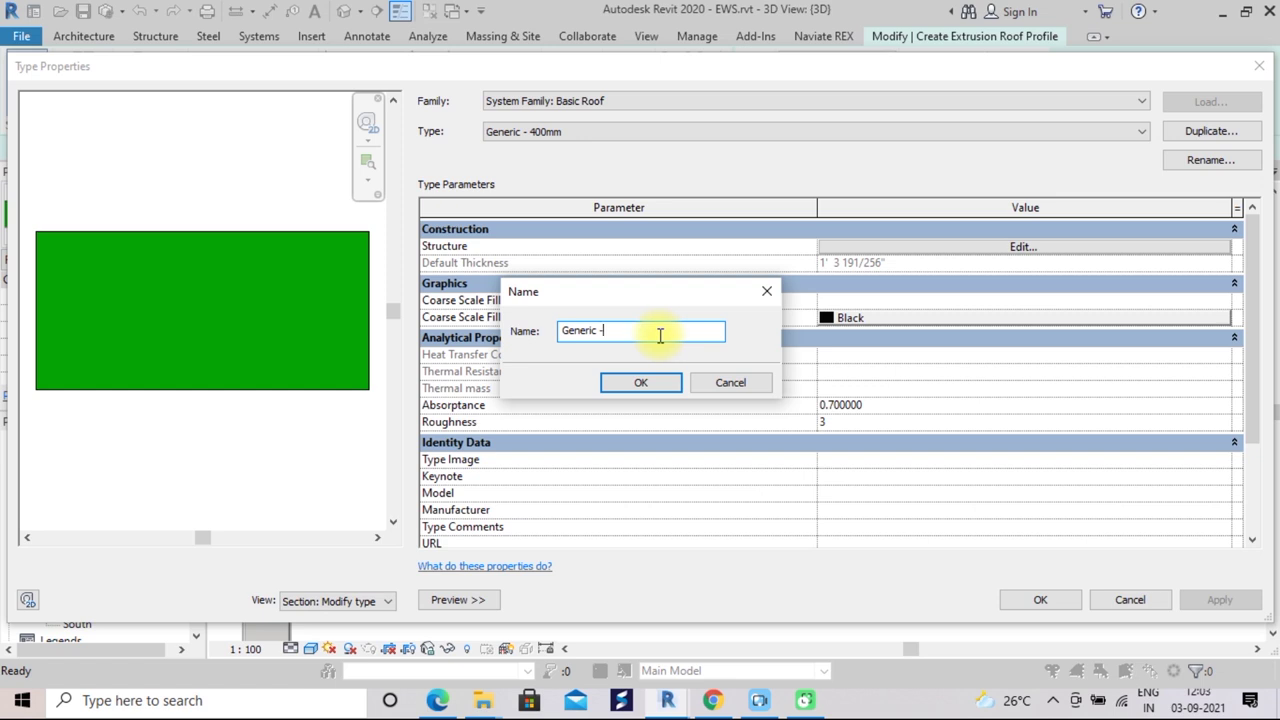
text(1)
click(614, 383)
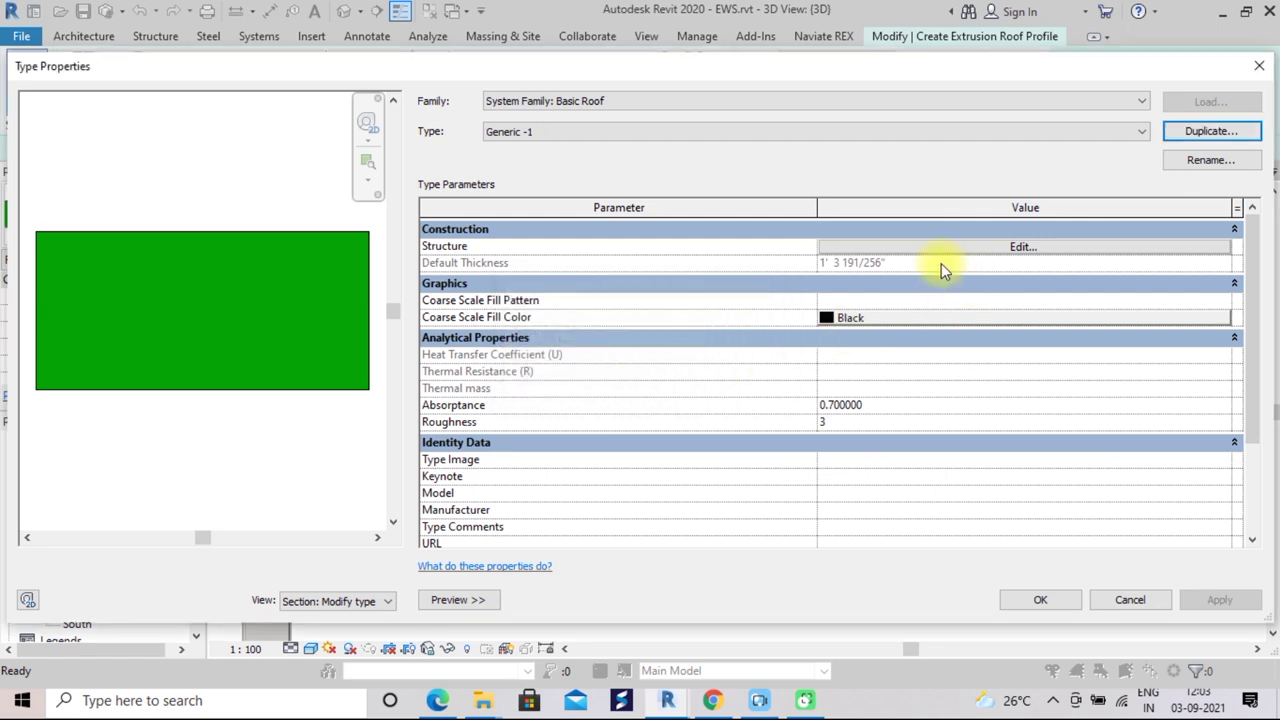
click(948, 248)
text(2")
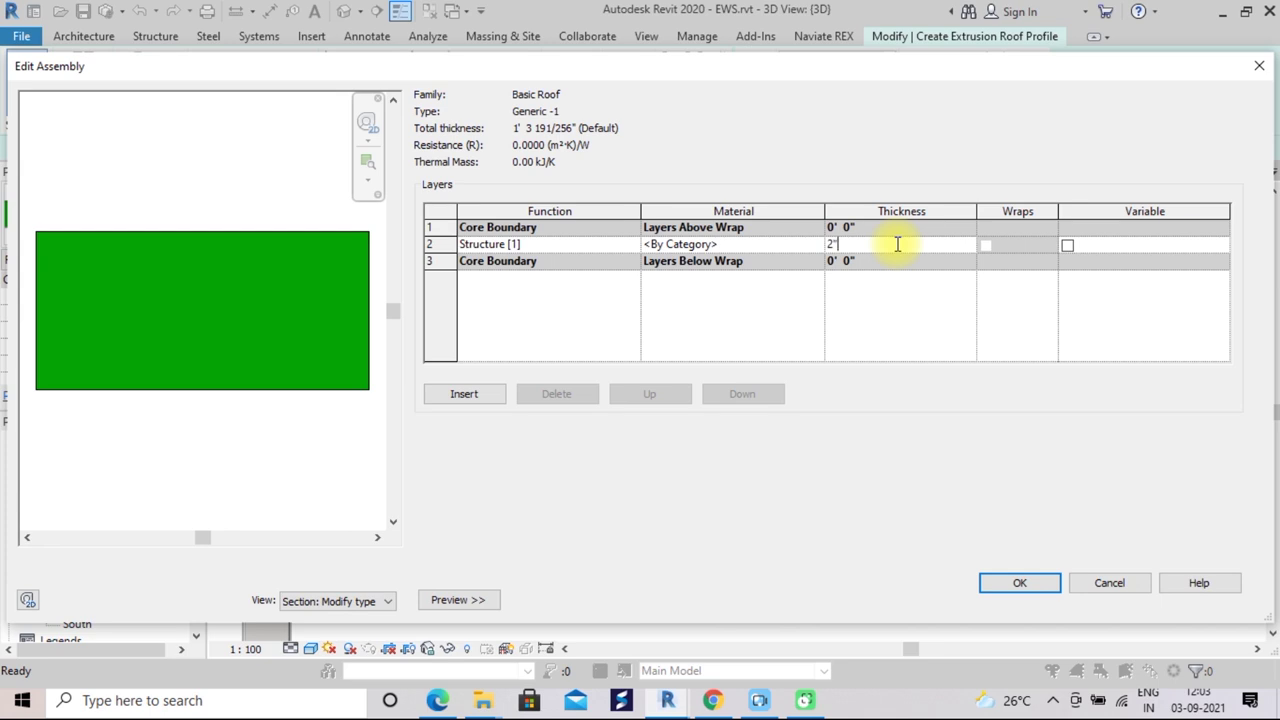
click(1012, 583)
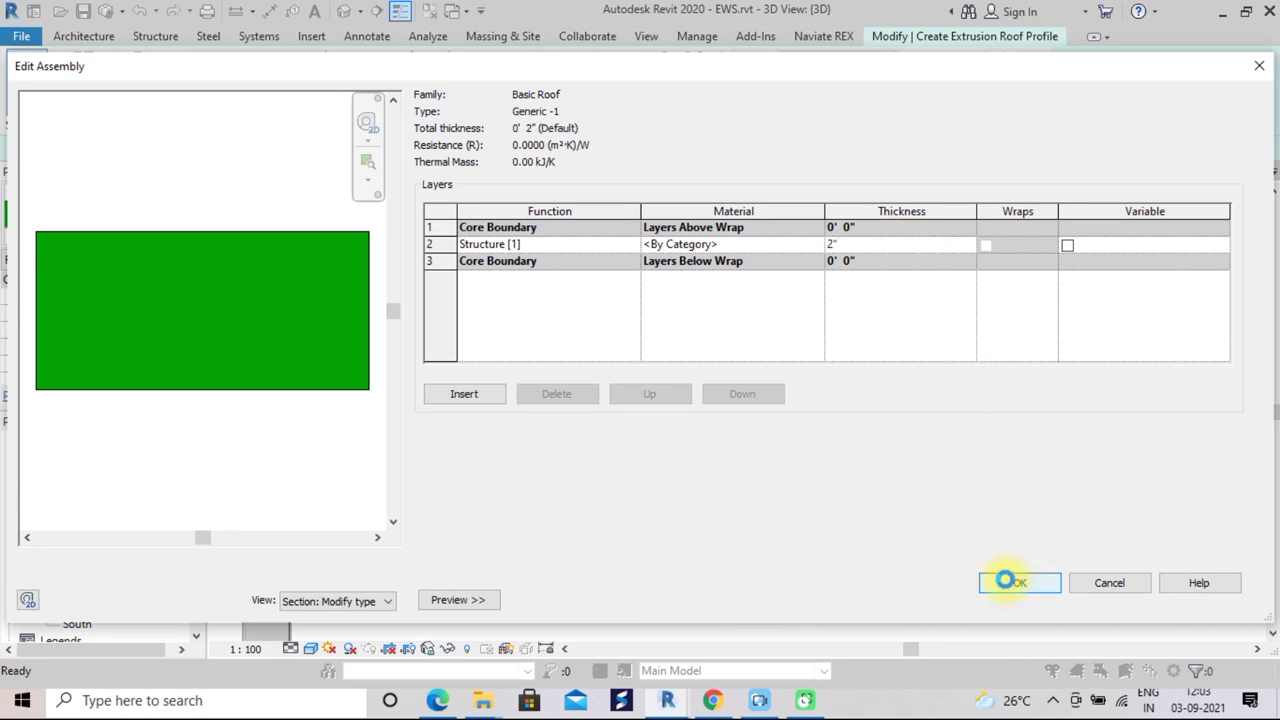
click(1041, 601)
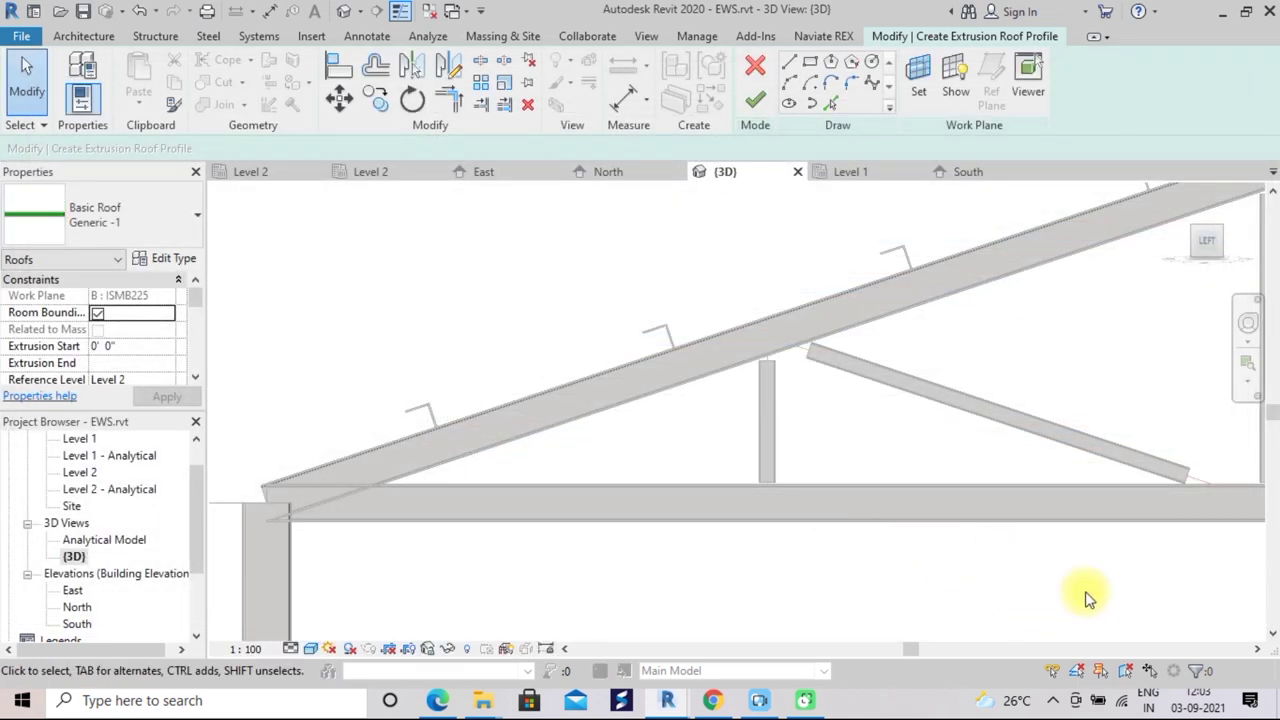
Draw a 27'-3" sketch line at 18.43° along the left top chord of the truss
key(l)
key(i)
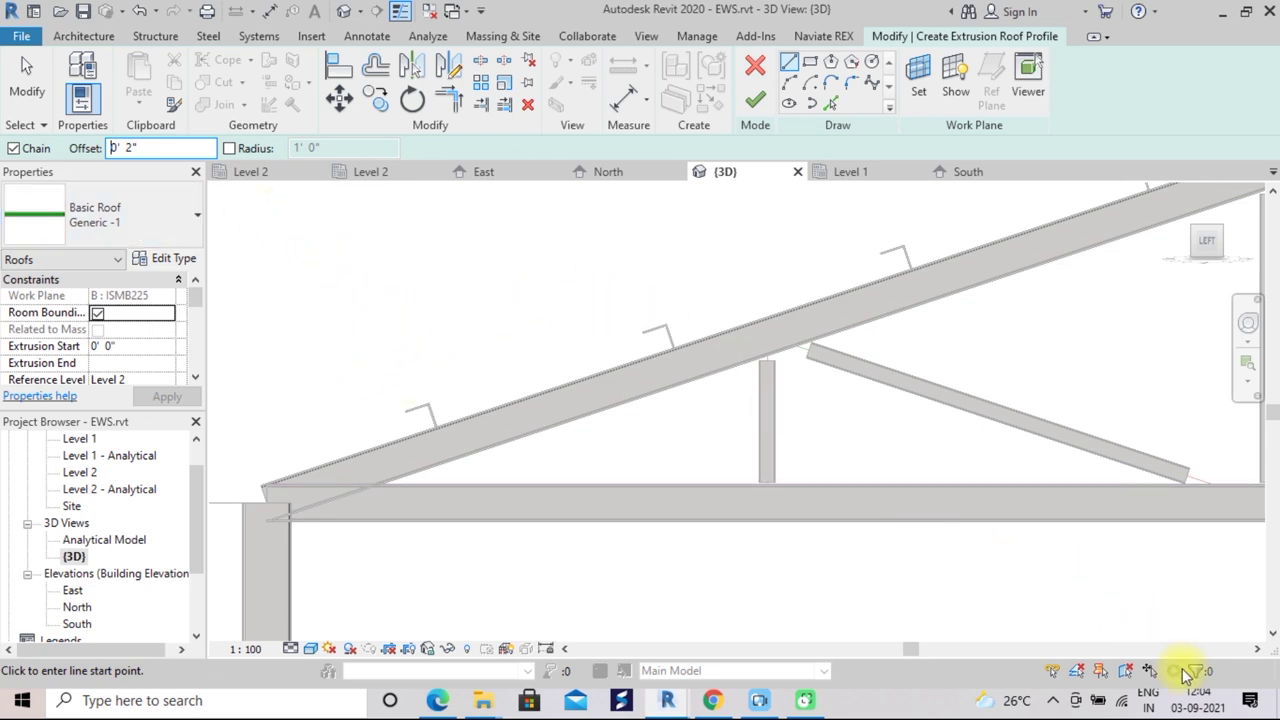
scroll(803, 540, up, 1)
scroll(405, 418, up, 2)
scroll(405, 418, up, 2)
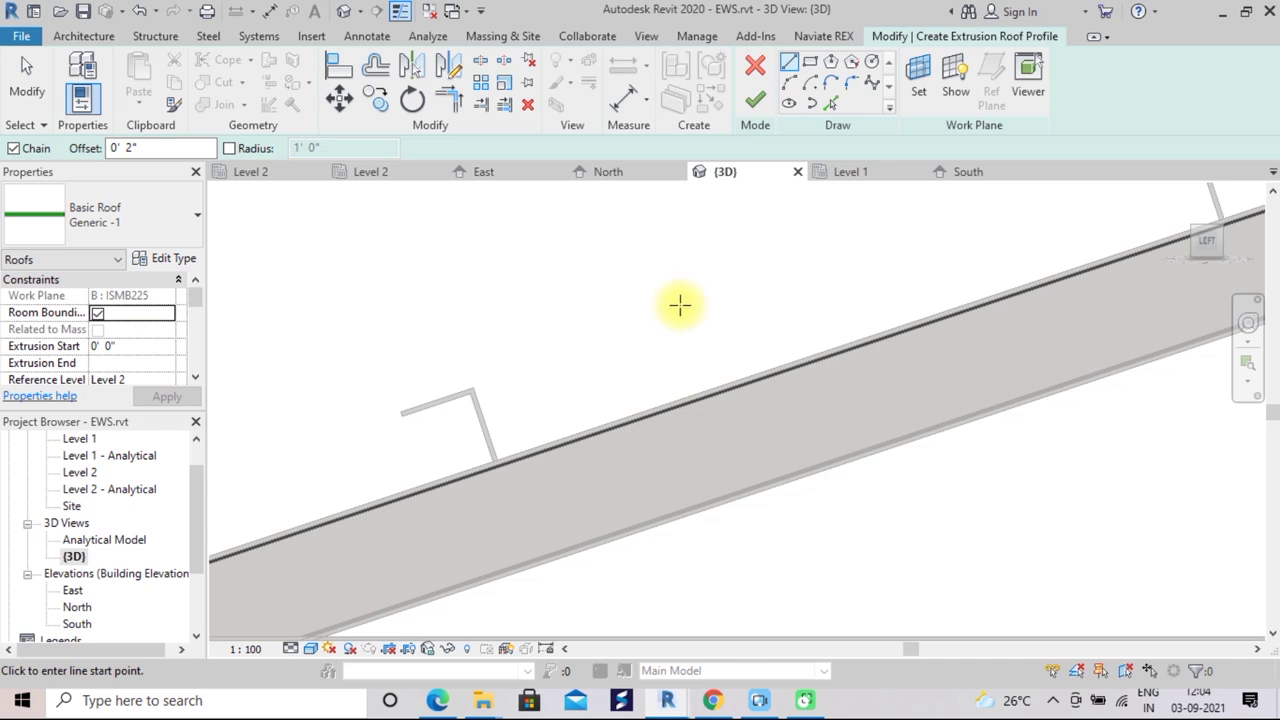
click(401, 411)
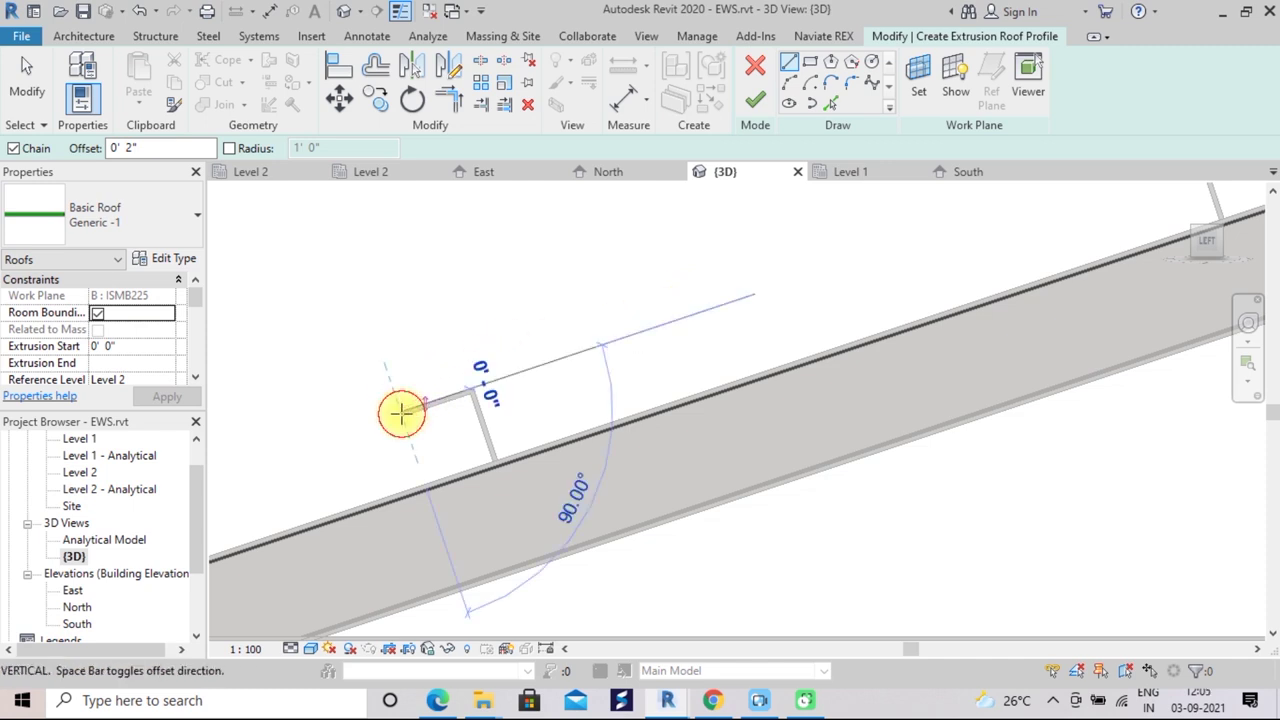
middle_drag(707, 306, 401, 415)
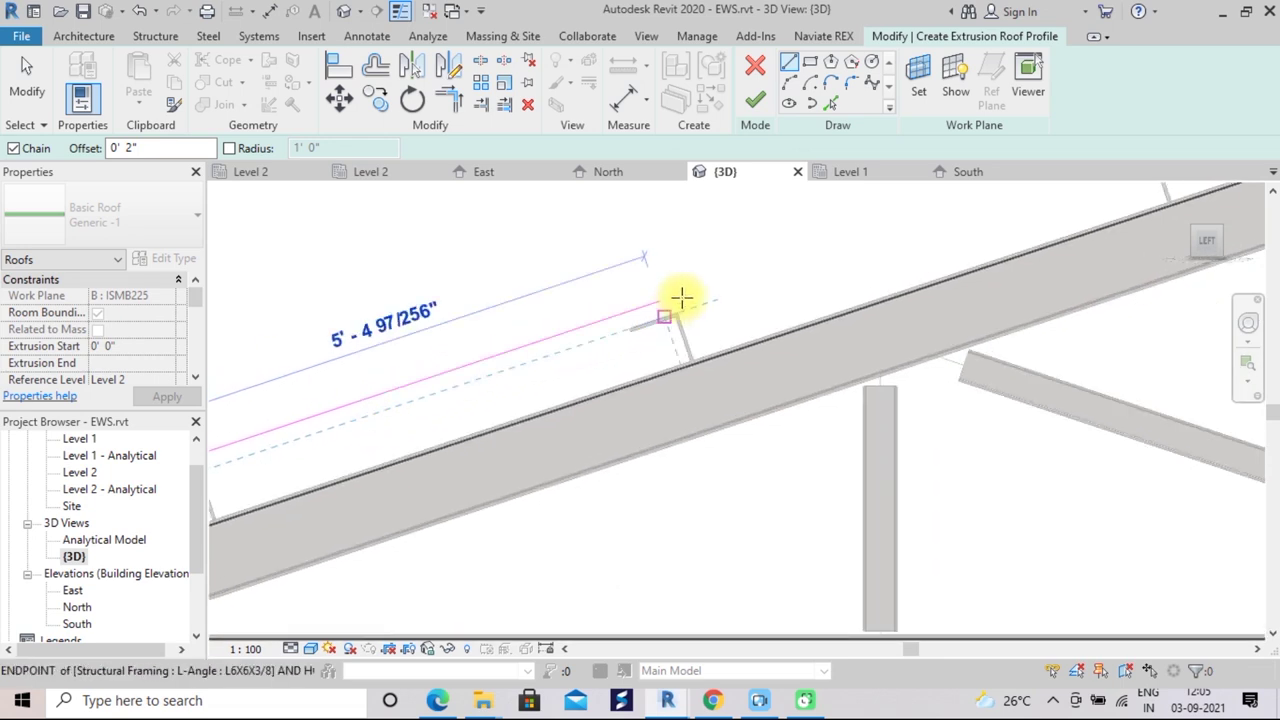
mouse_move(729, 300)
middle_down()
mouse_move(650, 358)
mouse_move(380, 463)
middle_up()
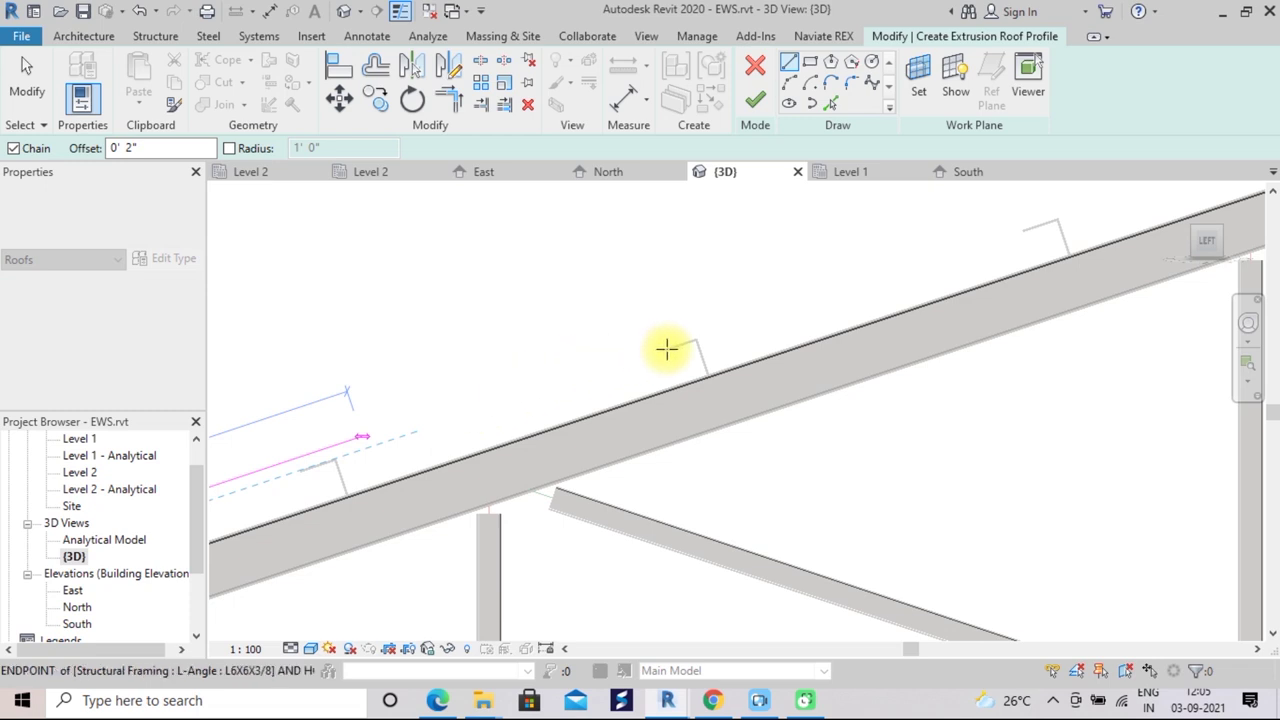
mouse_move(805, 297)
middle_down()
mouse_move(771, 329)
mouse_move(428, 480)
middle_up()
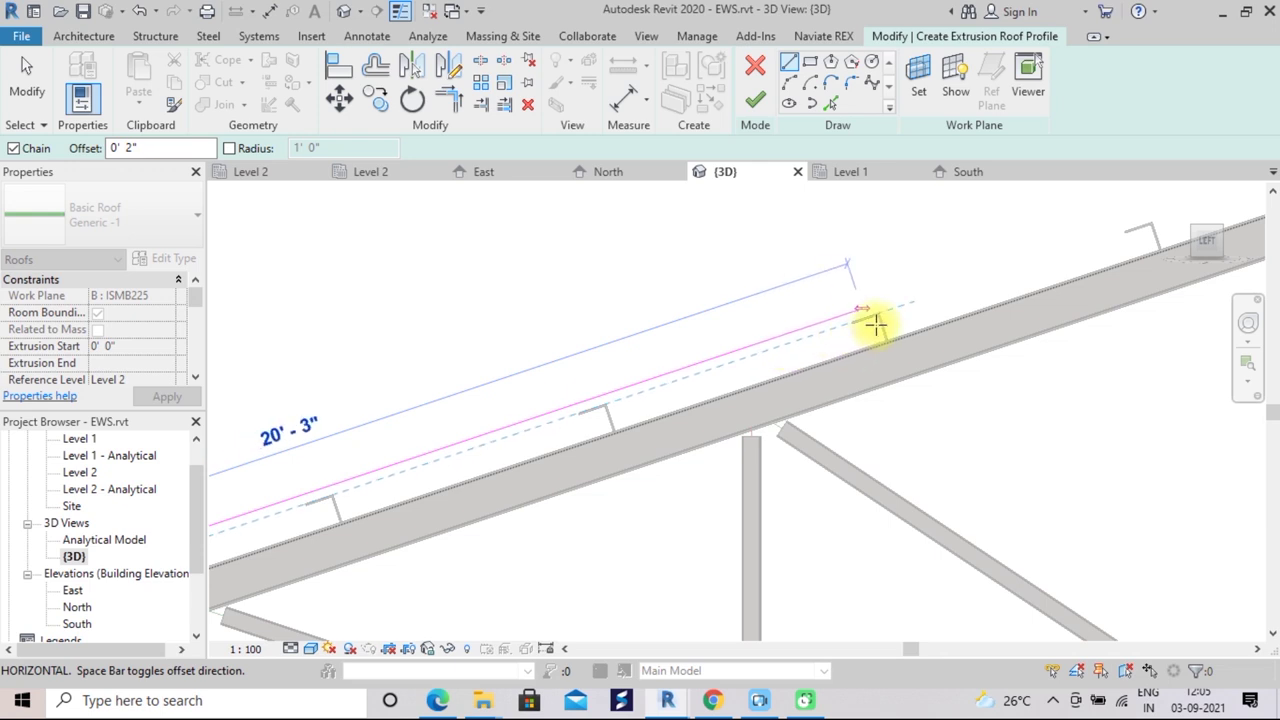
scroll(875, 323, down, 3)
middle_drag(871, 323, 428, 537)
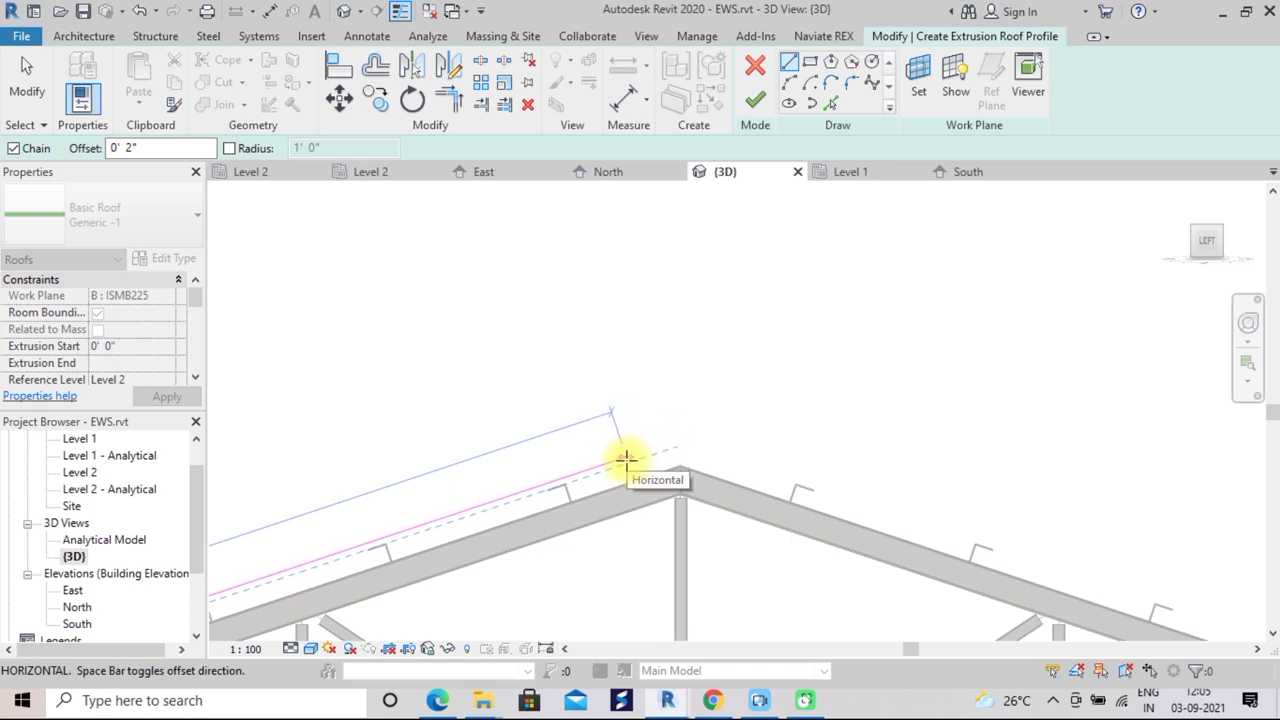
click(625, 459)
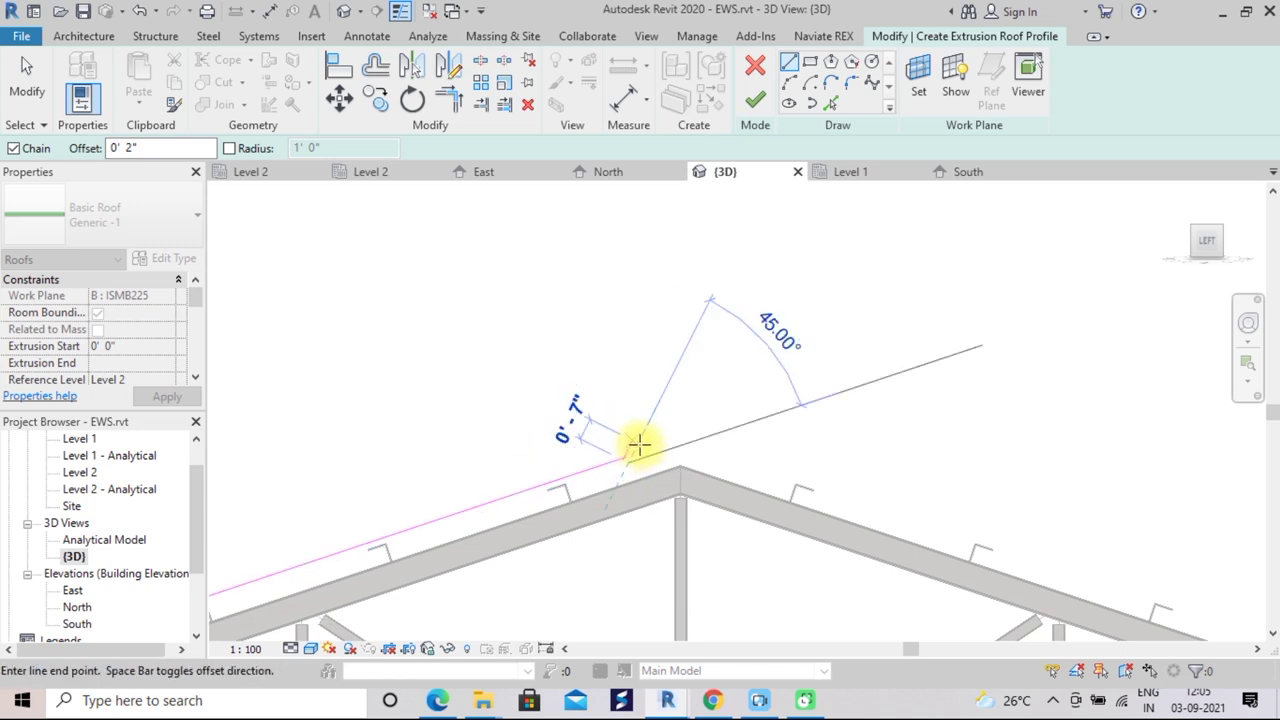
right_click(640, 443)
click(716, 128)
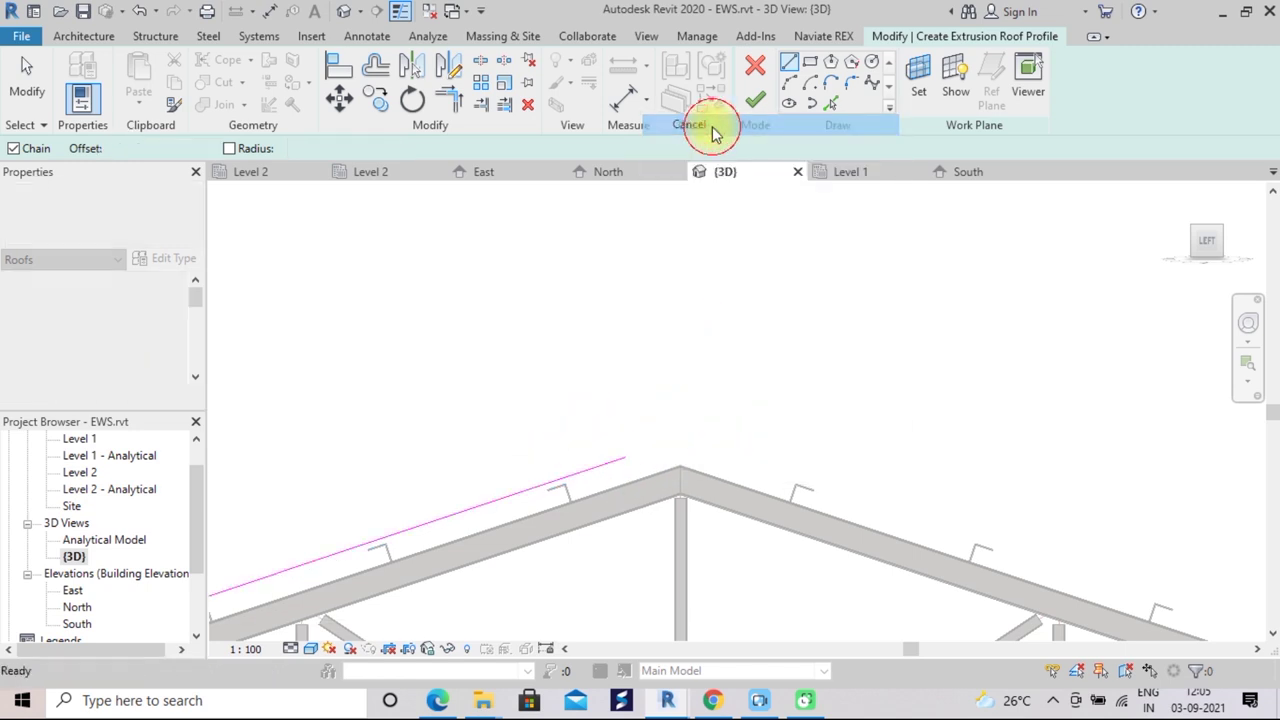
Stop drawing further profile lines and select the sloped roof profile line
scroll(512, 425, down, 2)
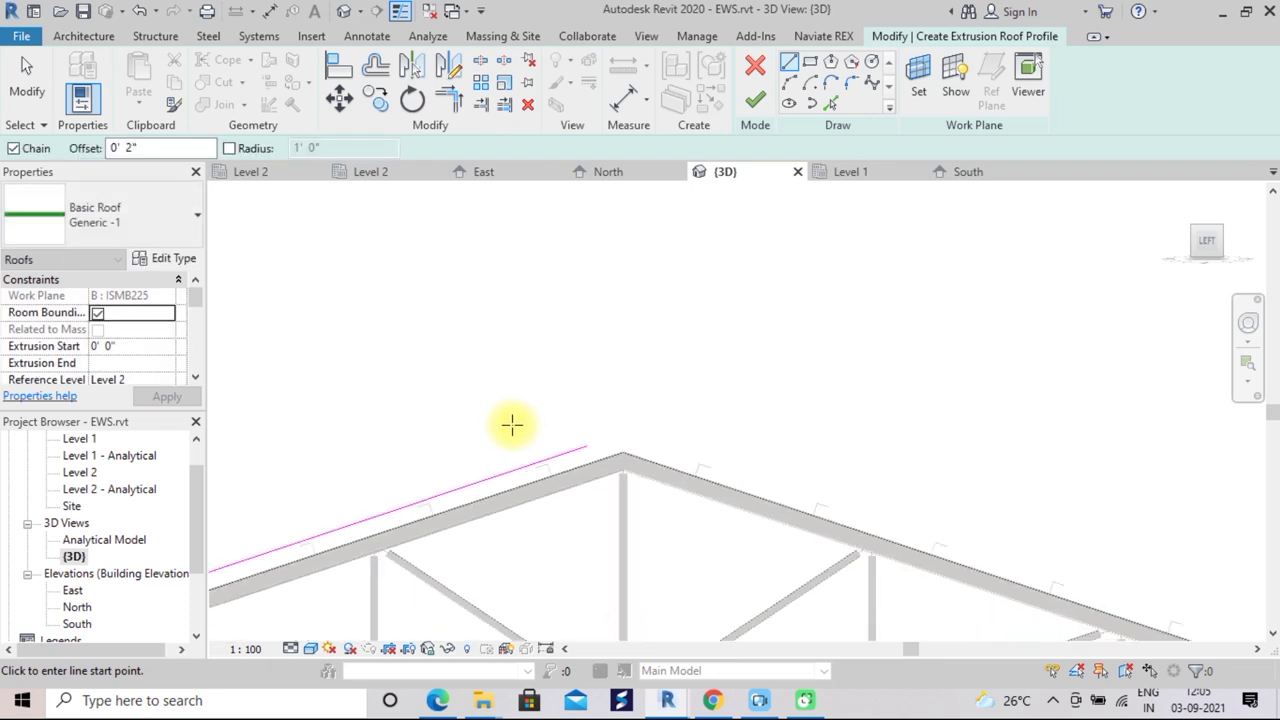
middle_drag(511, 423, 614, 420)
middle_drag(540, 403, 696, 384)
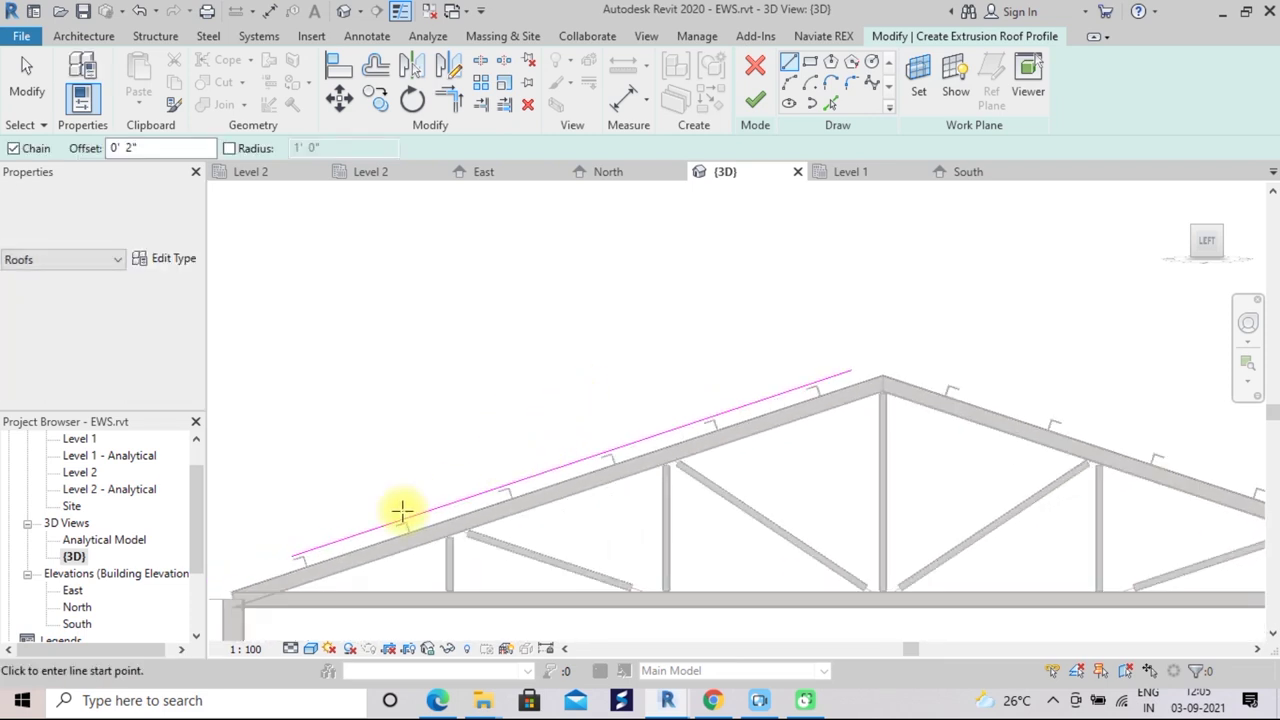
scroll(411, 520, up, 2)
scroll(380, 534, up, 2)
scroll(386, 447, down, 2)
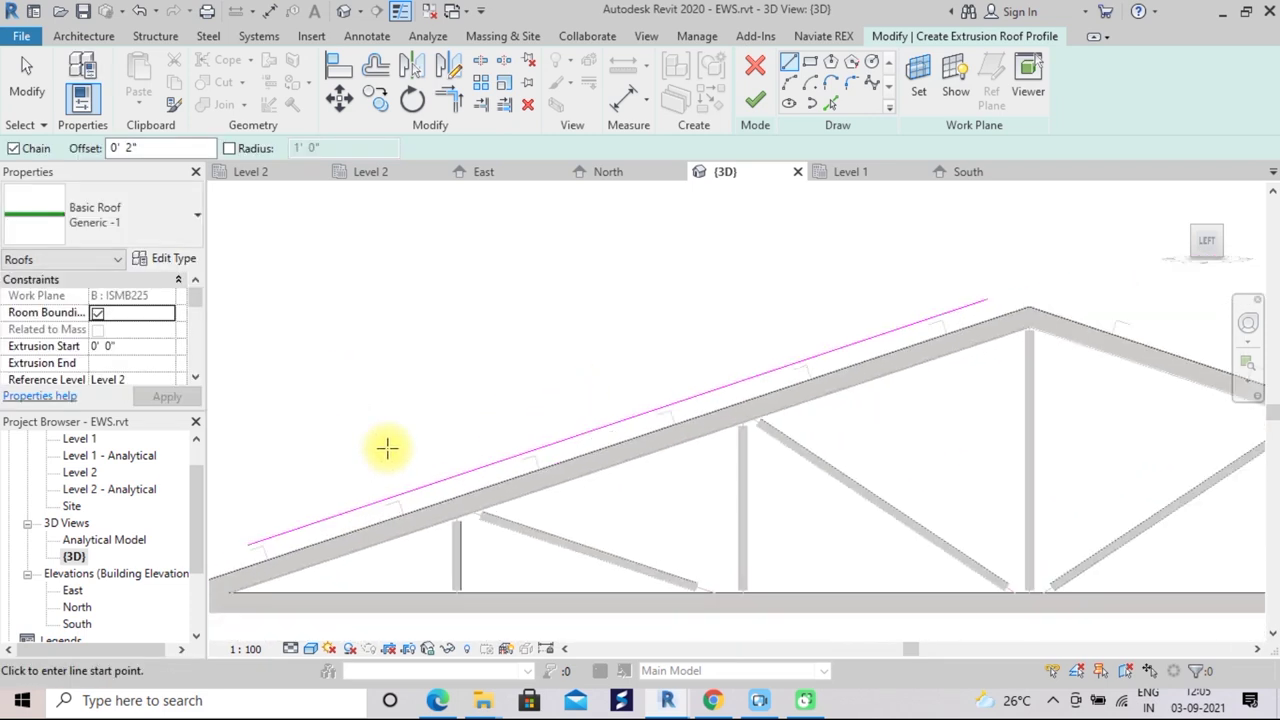
middle_drag(386, 449, 657, 371)
scroll(514, 400, up, 2)
scroll(530, 470, up, 1)
click(530, 469)
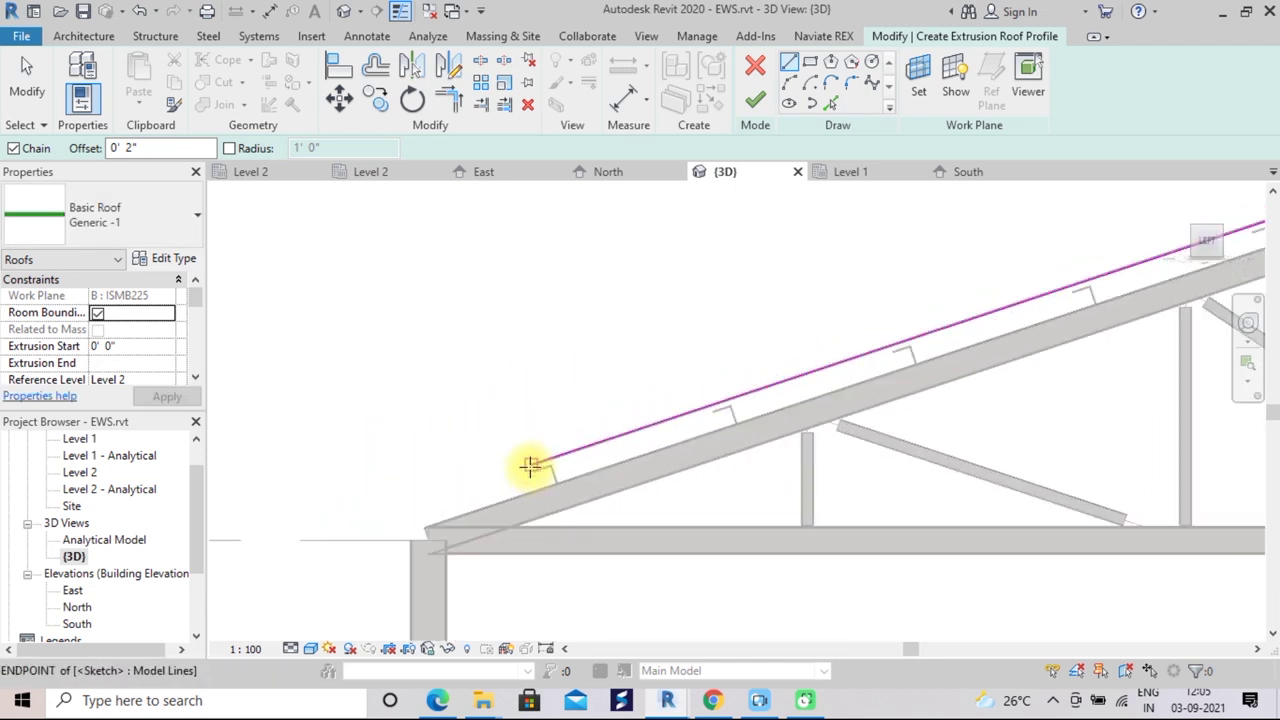
click(530, 465)
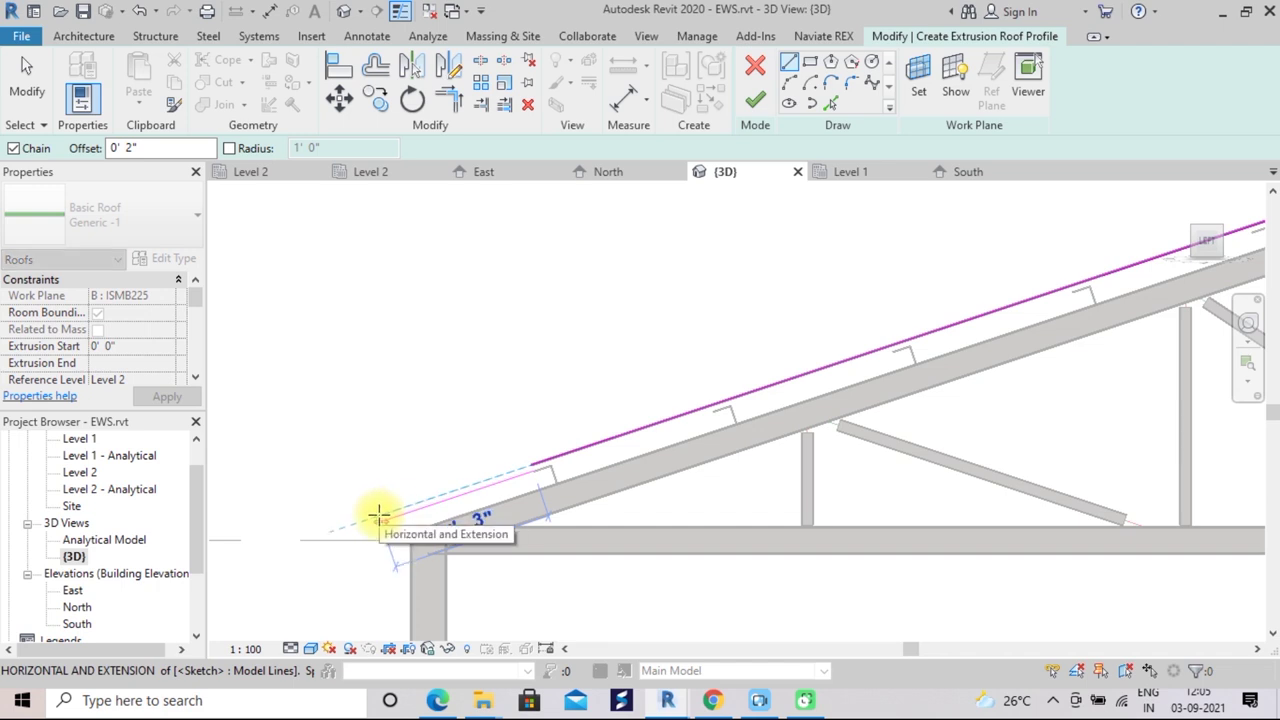
key(Escape)
key(Escape)
click(535, 461)
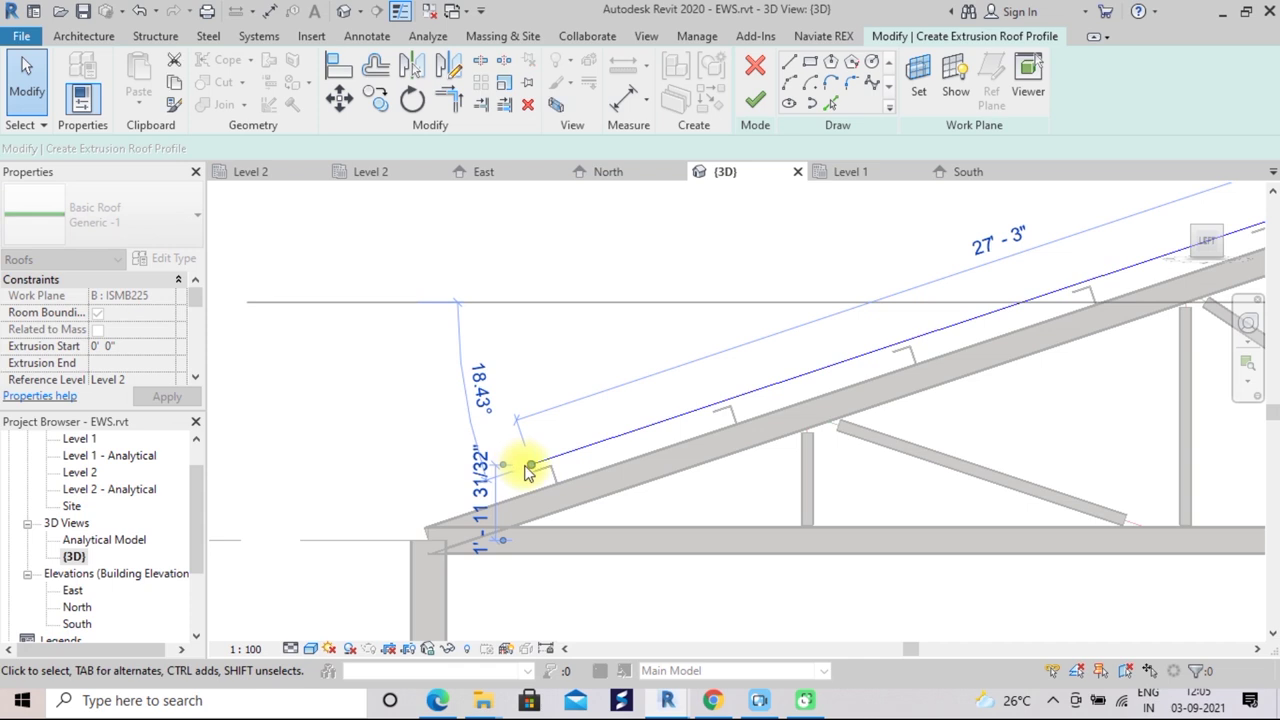
Lengthen the left profile line to 33'-9", overhanging the eave and ending at the truss peak
drag(525, 463, 368, 519)
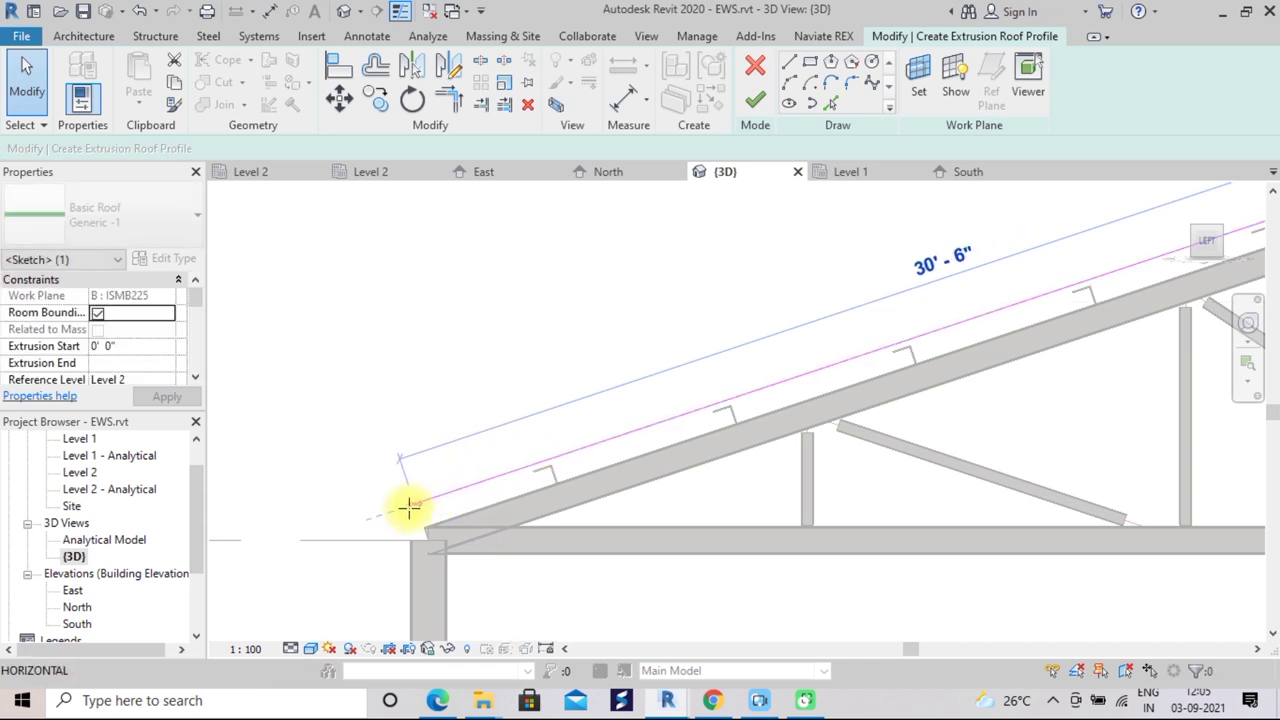
drag(368, 519, 342, 527)
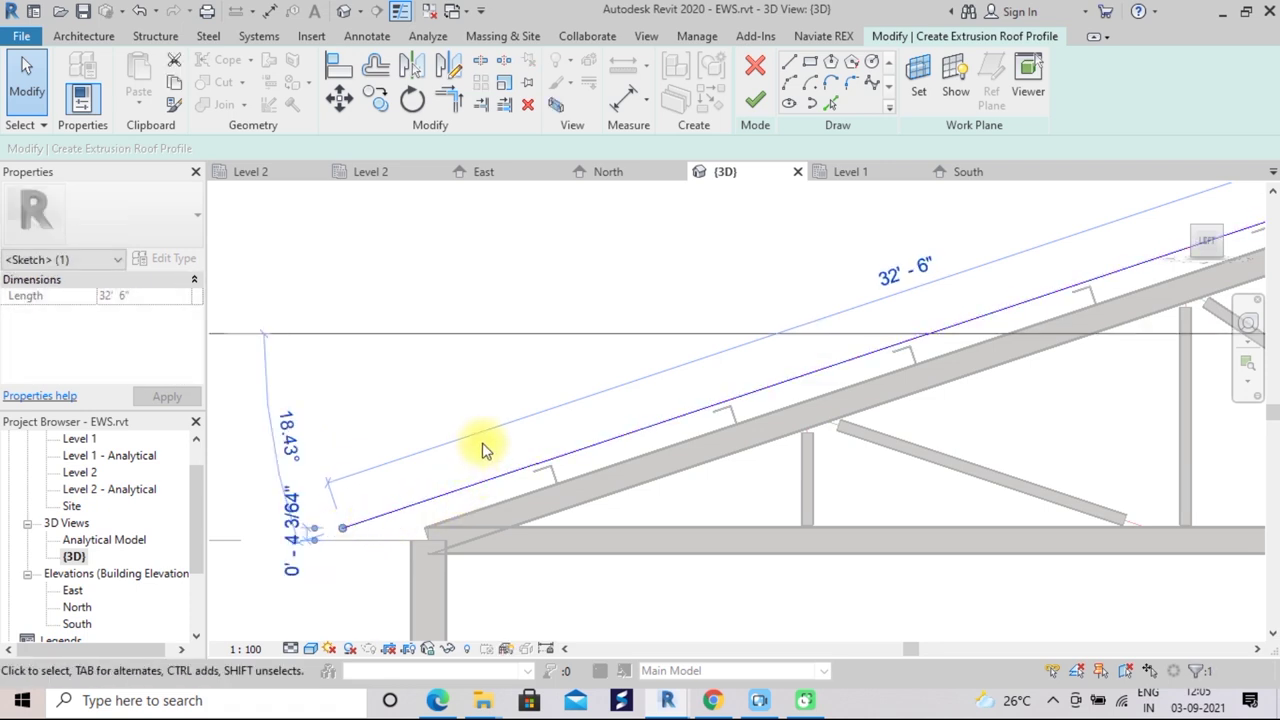
scroll(488, 450, down, 1)
scroll(495, 452, down, 1)
middle_drag(502, 458, 183, 606)
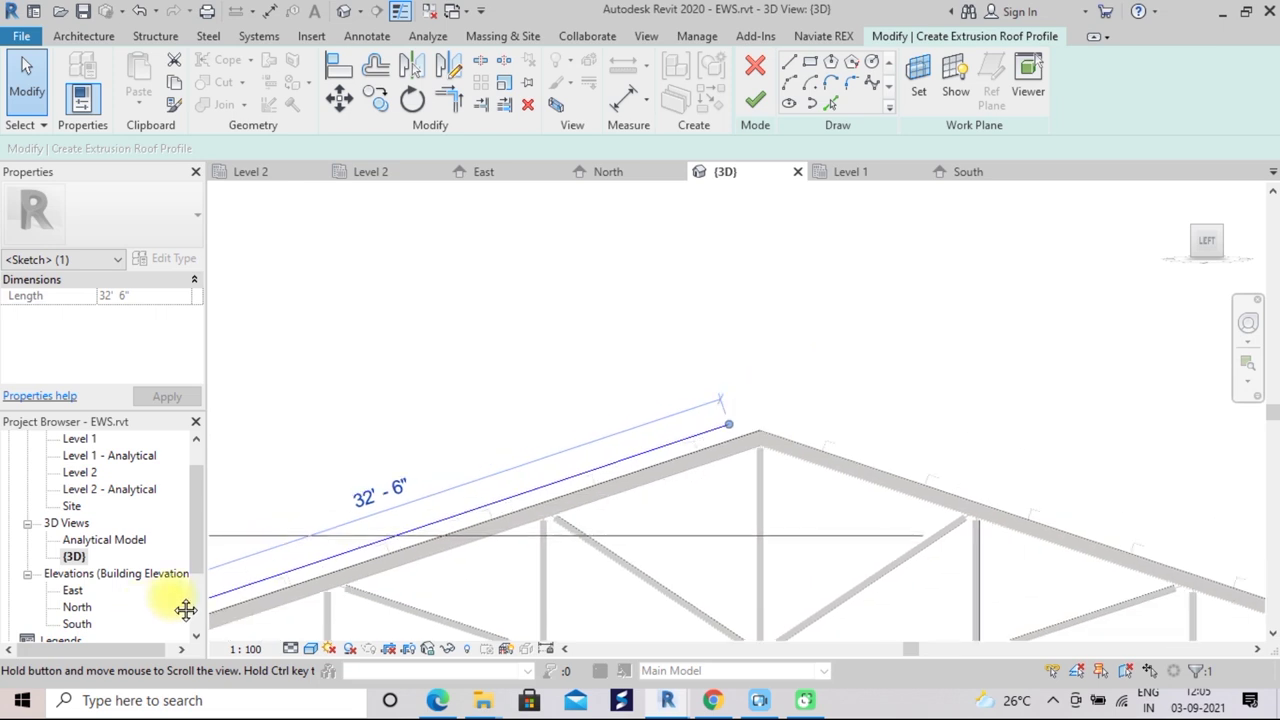
middle_drag(786, 400, 736, 449)
scroll(710, 436, up, 1)
scroll(711, 437, up, 1)
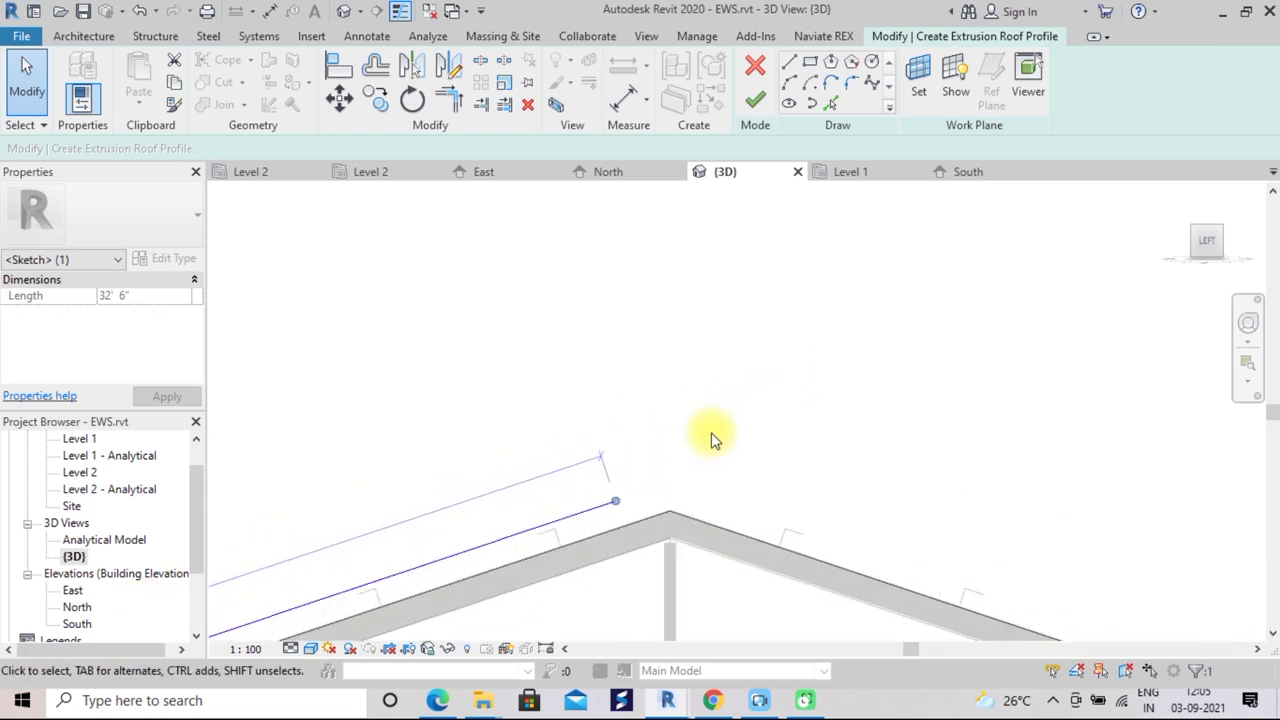
drag(600, 512, 616, 508)
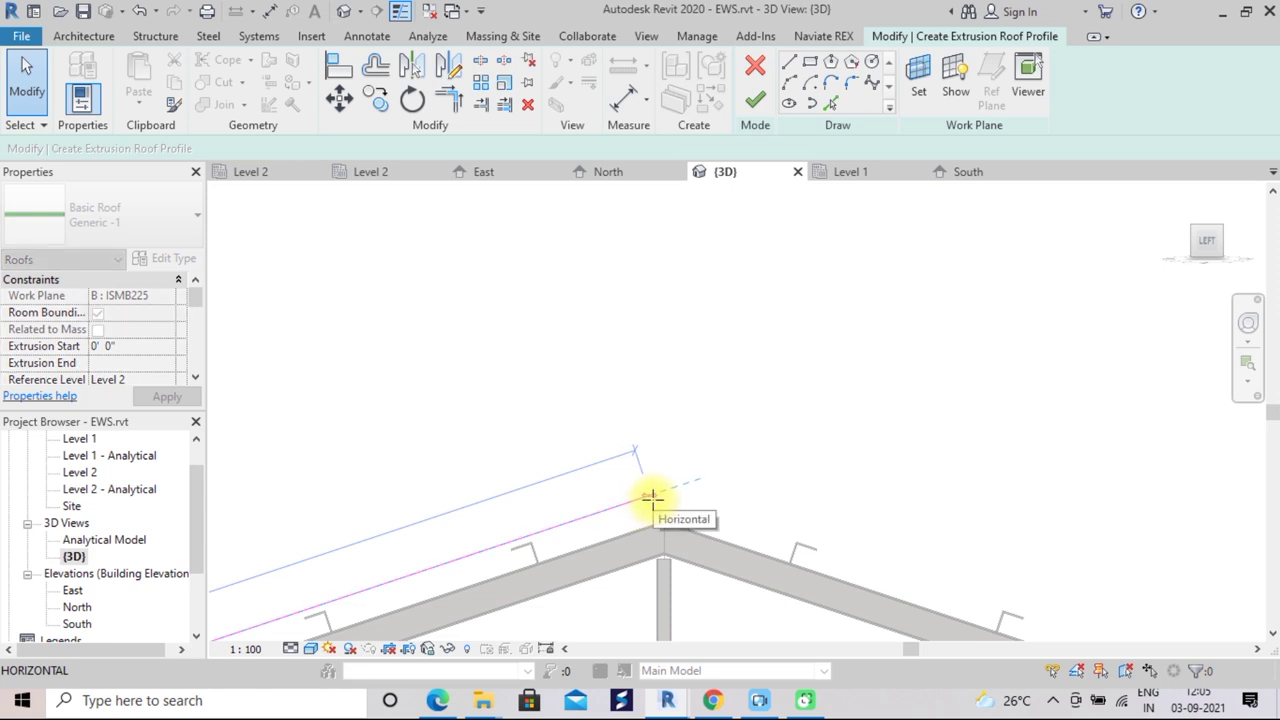
drag(648, 500, 653, 494)
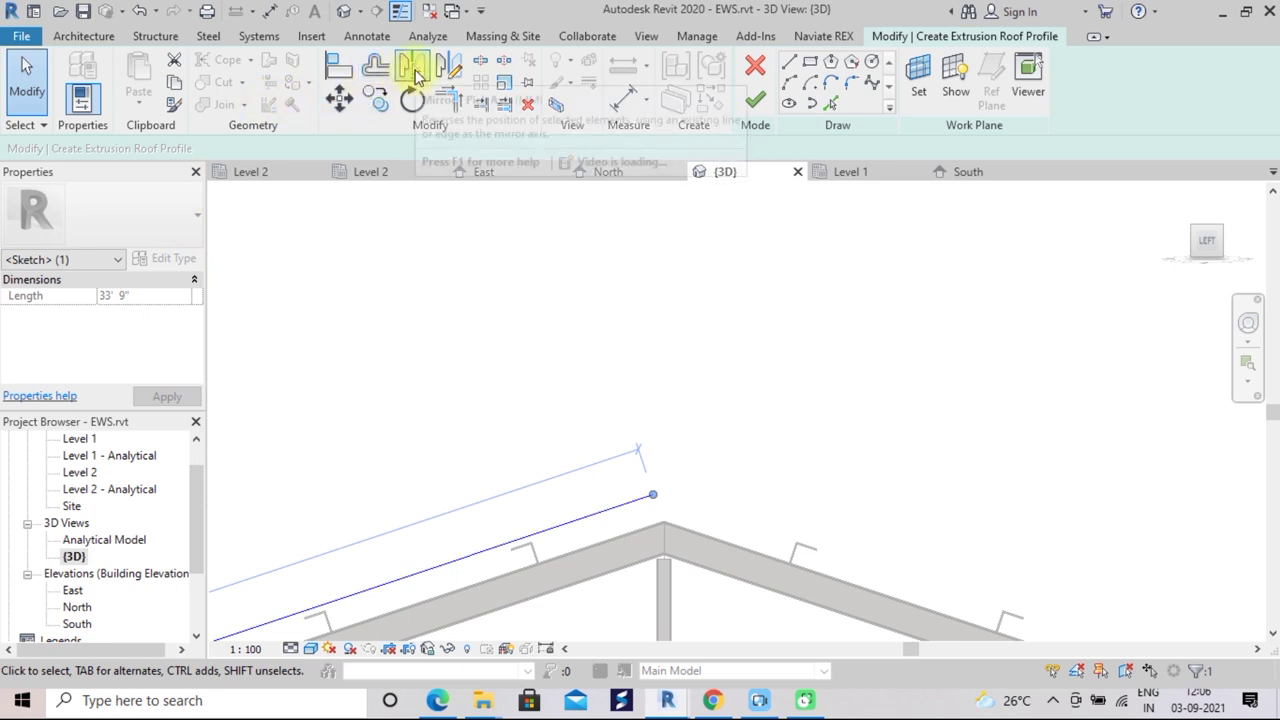
Mirror a copy of the profile line across the truss centre reference plane onto the right slope
click(416, 72)
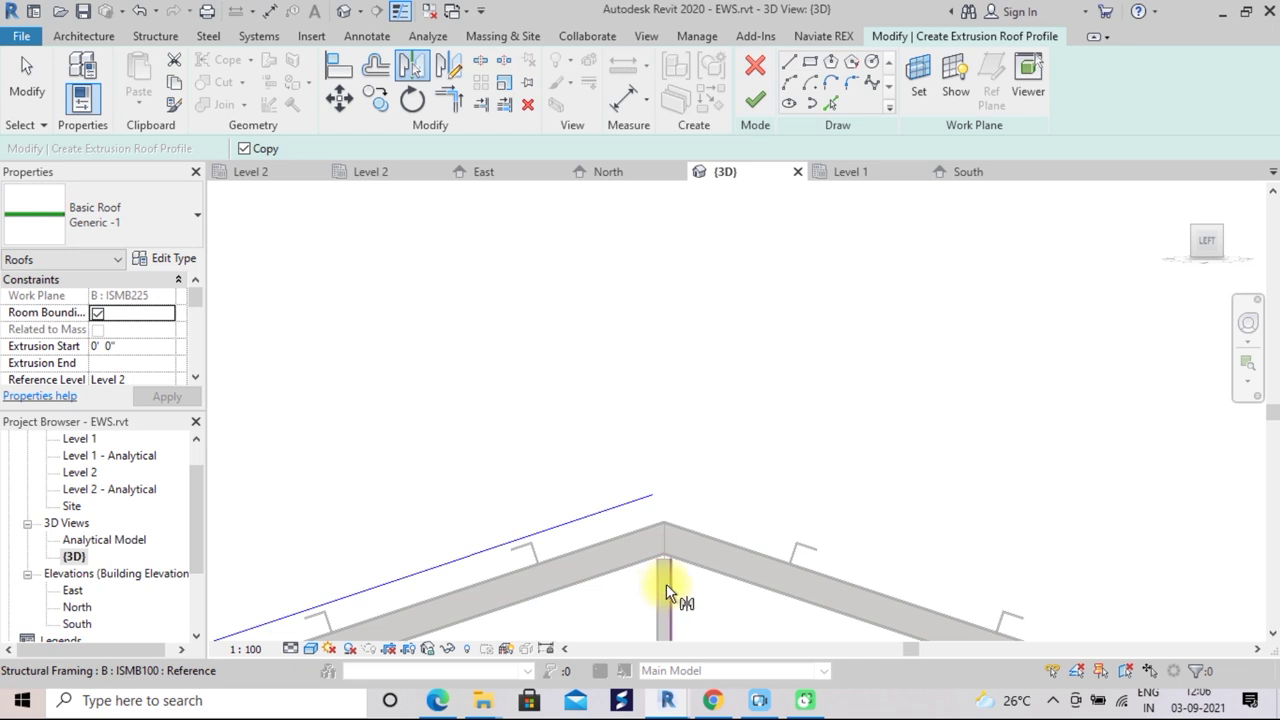
scroll(664, 583, up, 2)
scroll(664, 582, up, 2)
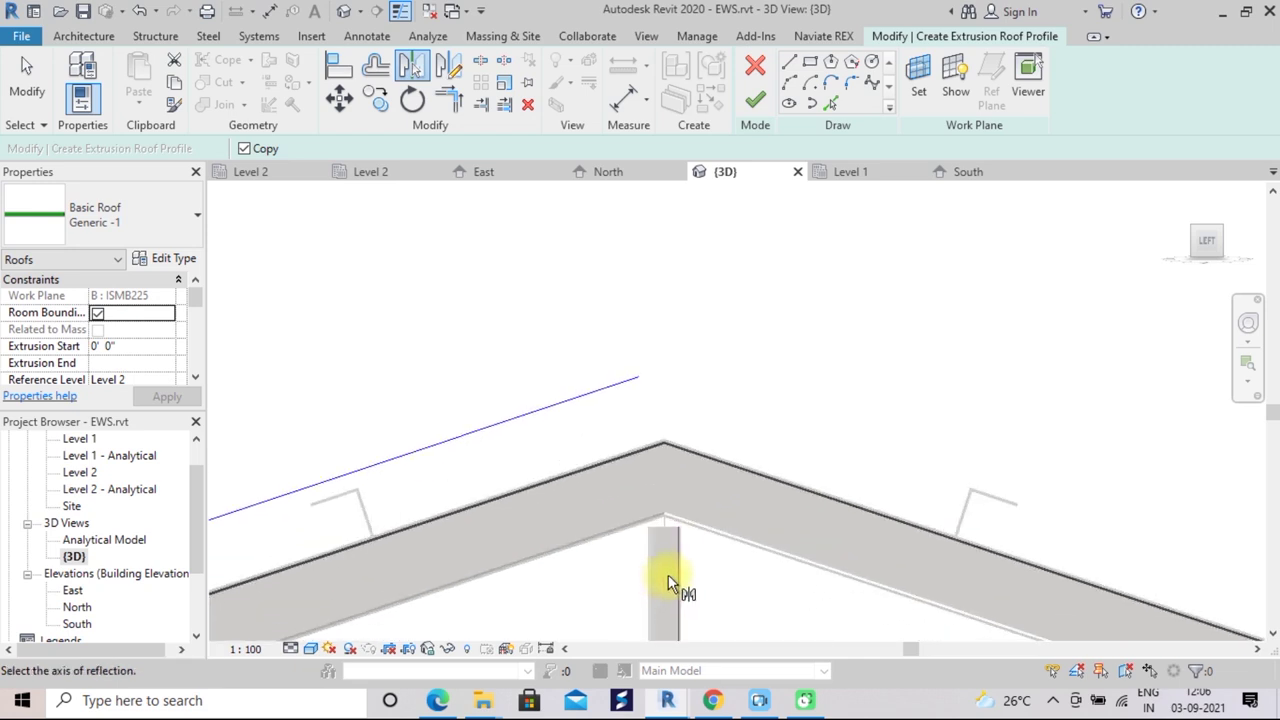
click(661, 521)
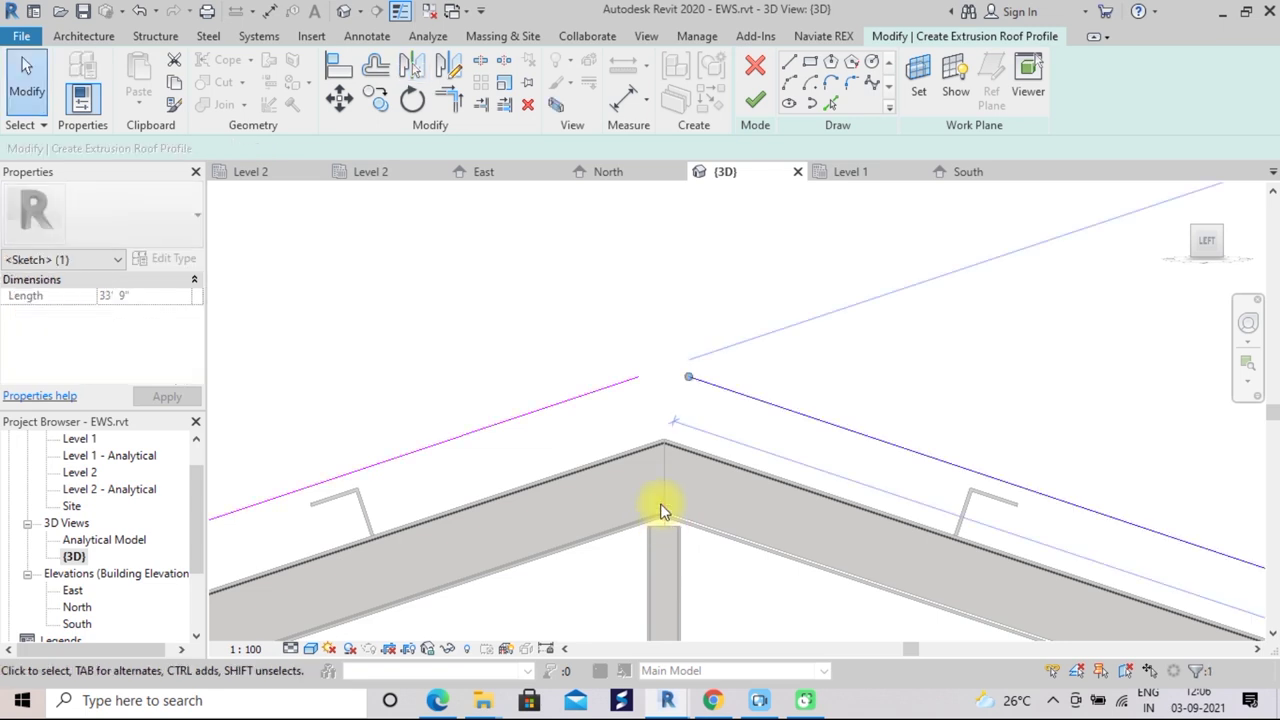
scroll(609, 287, down, 2)
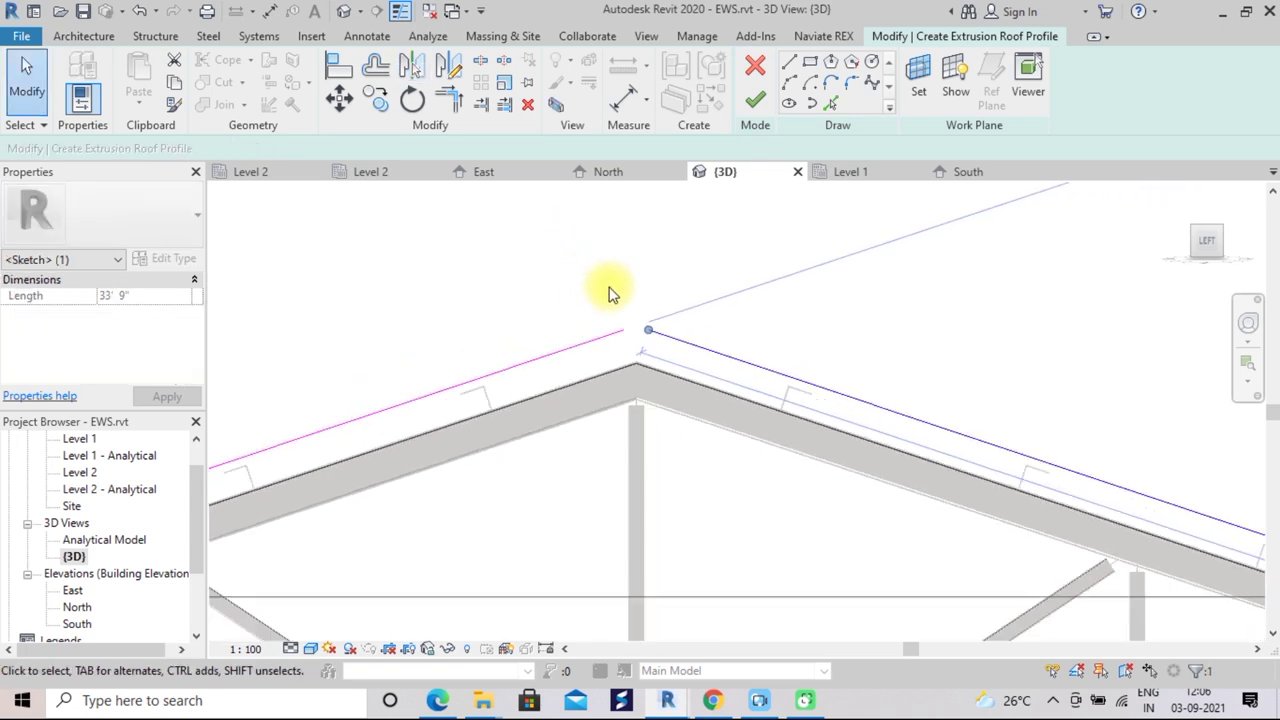
shift+middle_drag(586, 334, 572, 350)
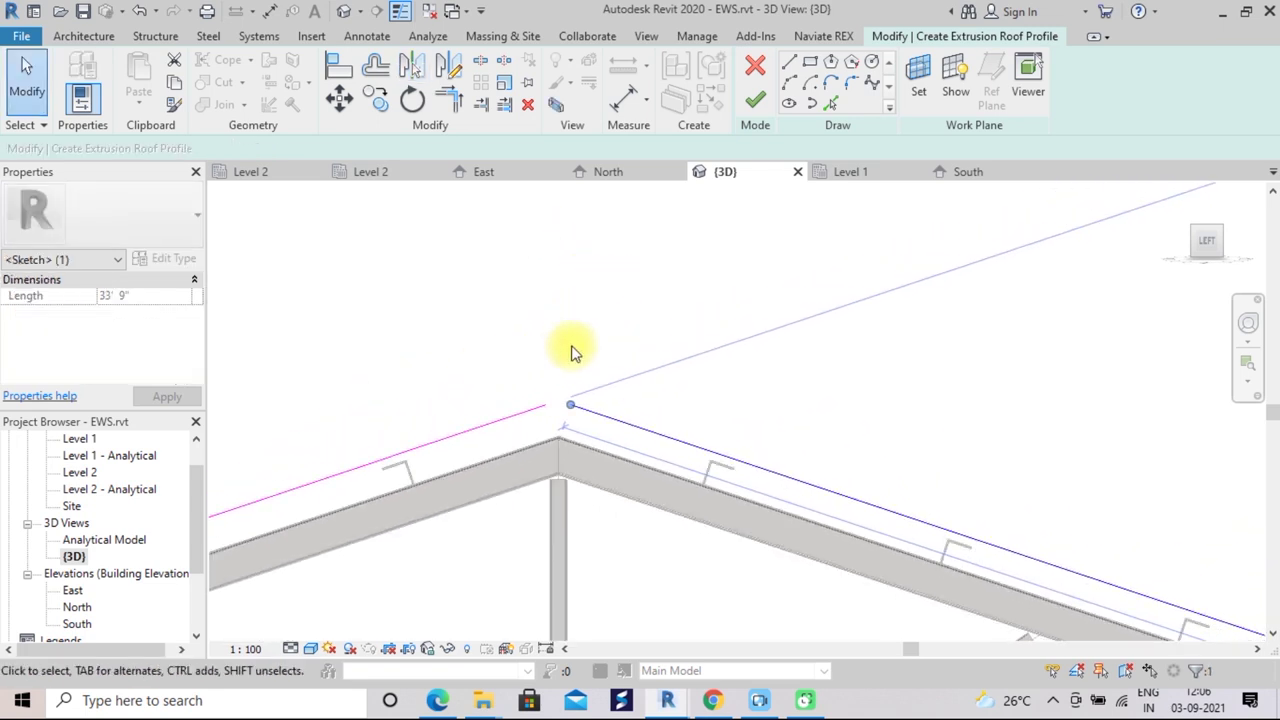
click(650, 352)
mouse_move(575, 393)
shift+middle_down()
mouse_move(500, 423)
mouse_move(551, 431)
mouse_move(543, 423)
shift+middle_up()
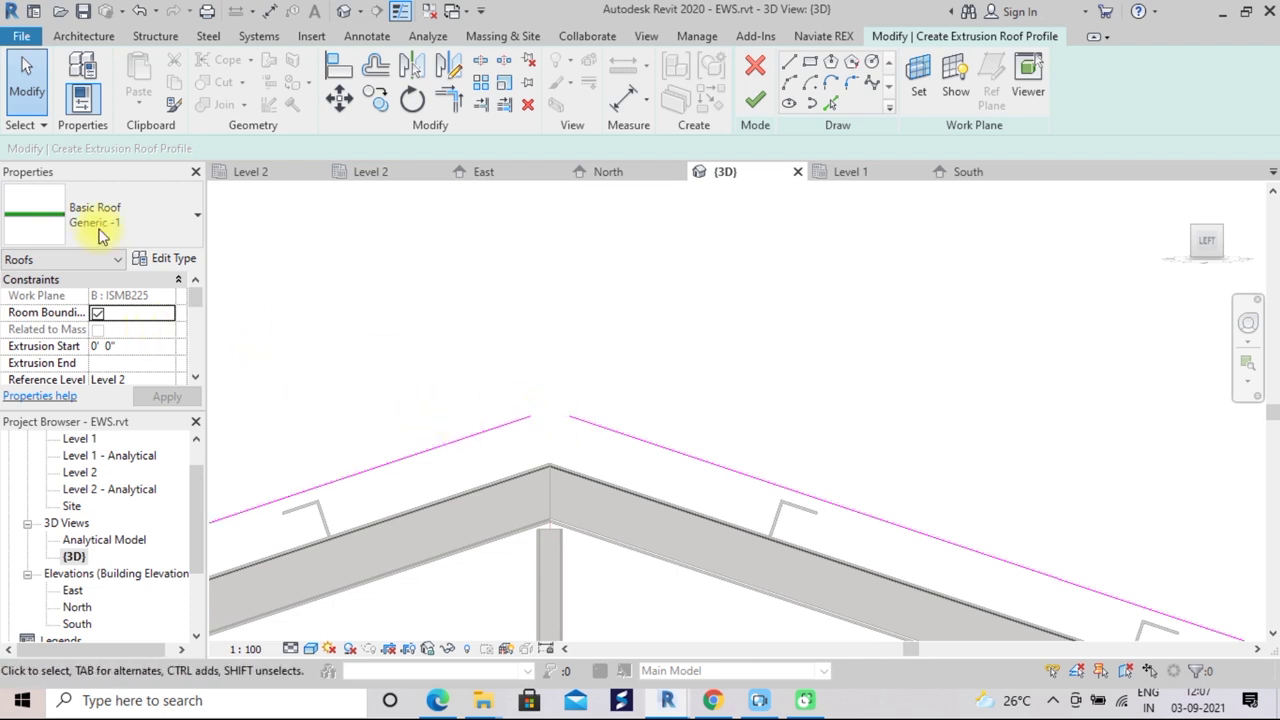
Trim/Extend the left and right sloped profile lines to a clean corner at the apex
click(456, 104)
click(474, 437)
click(598, 420)
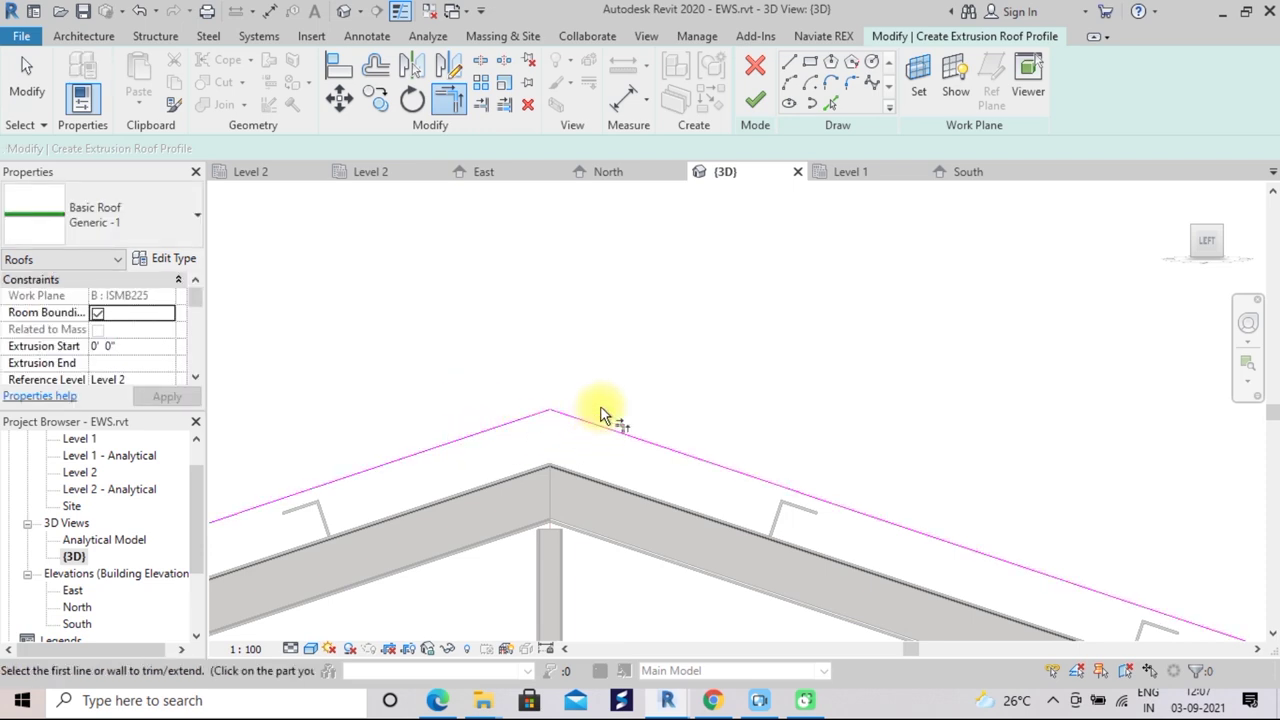
Finish the roof sketch to create the extrusion roof
scroll(594, 362, down, 1)
scroll(594, 362, down, 1)
scroll(593, 361, down, 1)
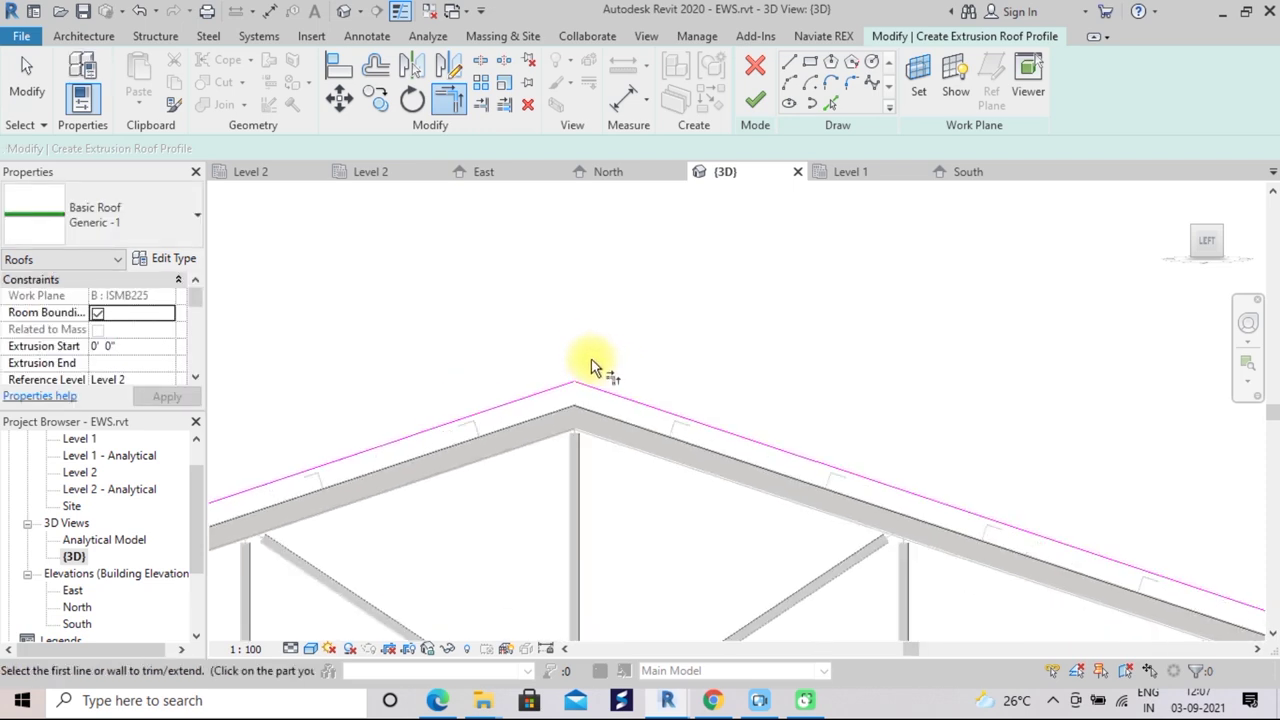
scroll(592, 368, down, 1)
scroll(586, 358, down, 1)
scroll(666, 295, down, 1)
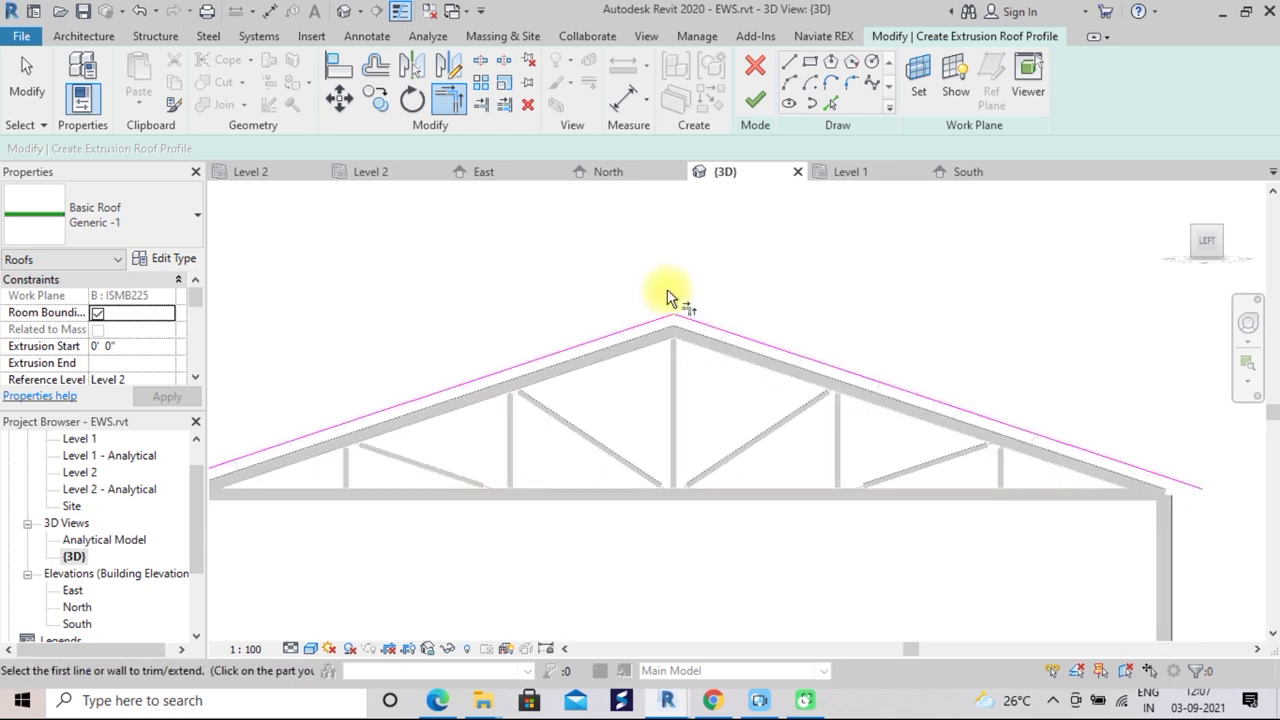
scroll(667, 296, down, 1)
click(754, 100)
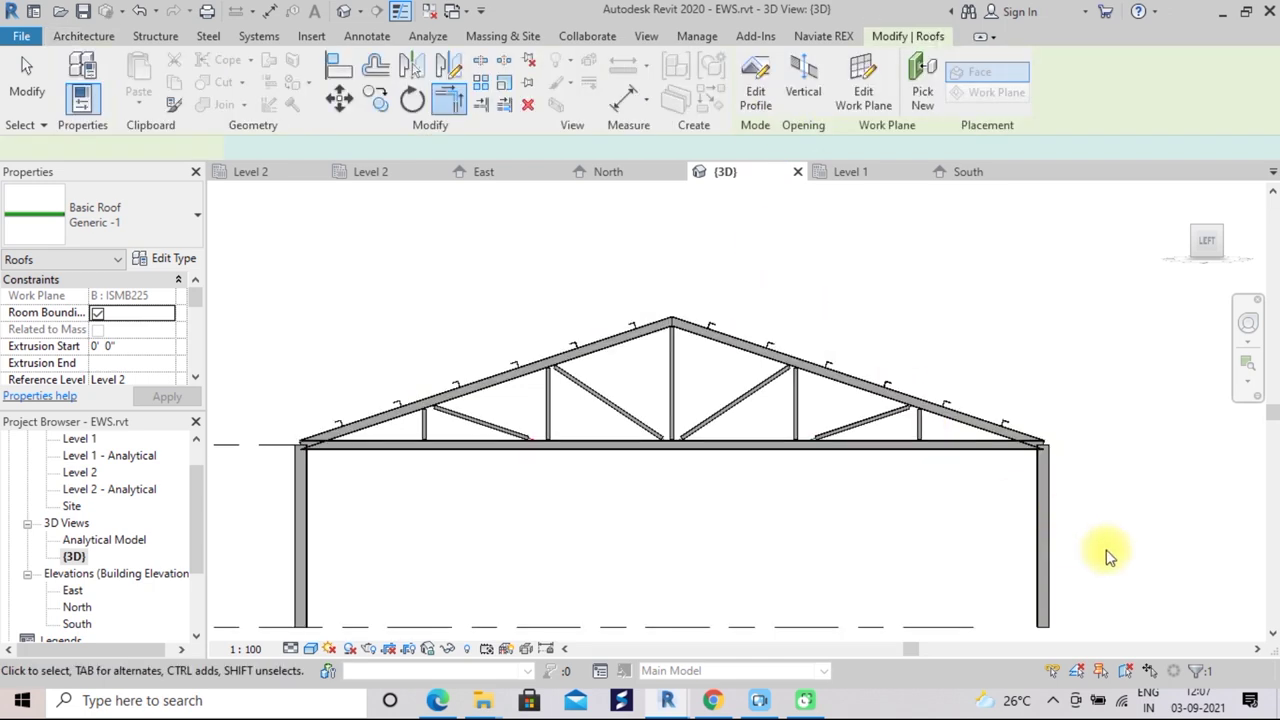
Orbit to an isometric view of the frame and deselect the new Generic -1 Basic Roof
shift+middle_drag(1177, 659, 716, 532)
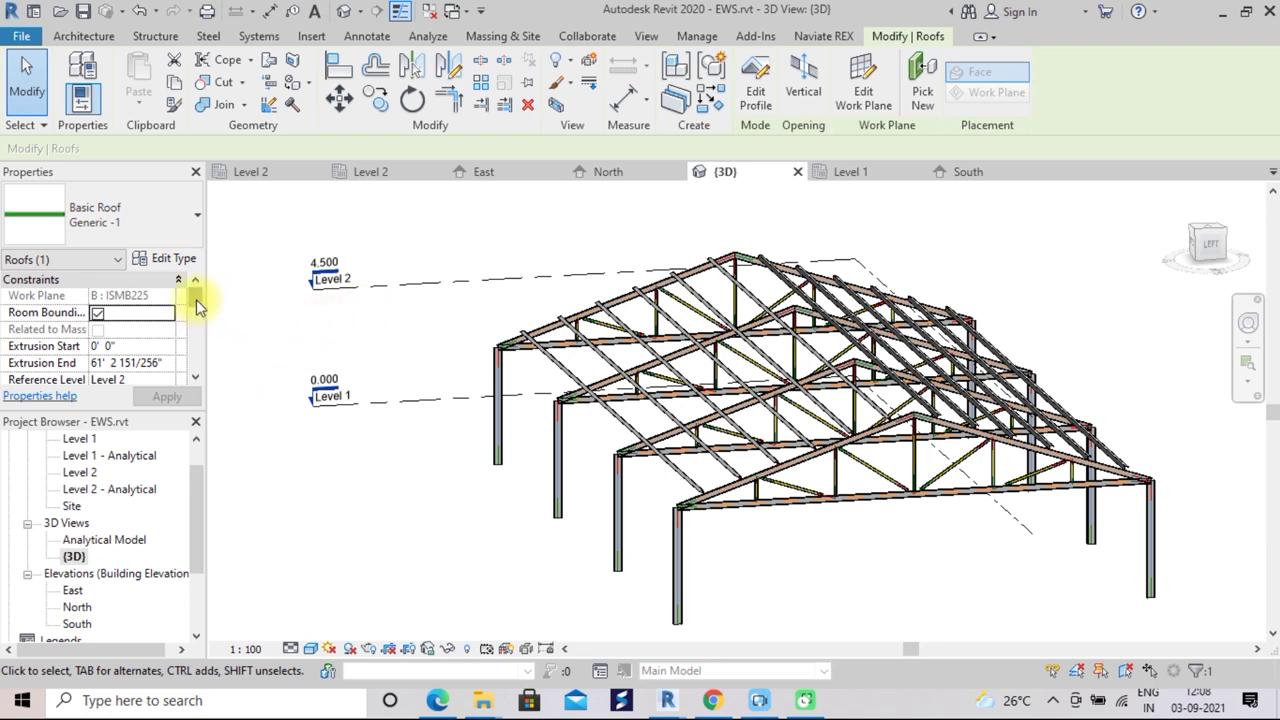
drag(195, 299, 190, 371)
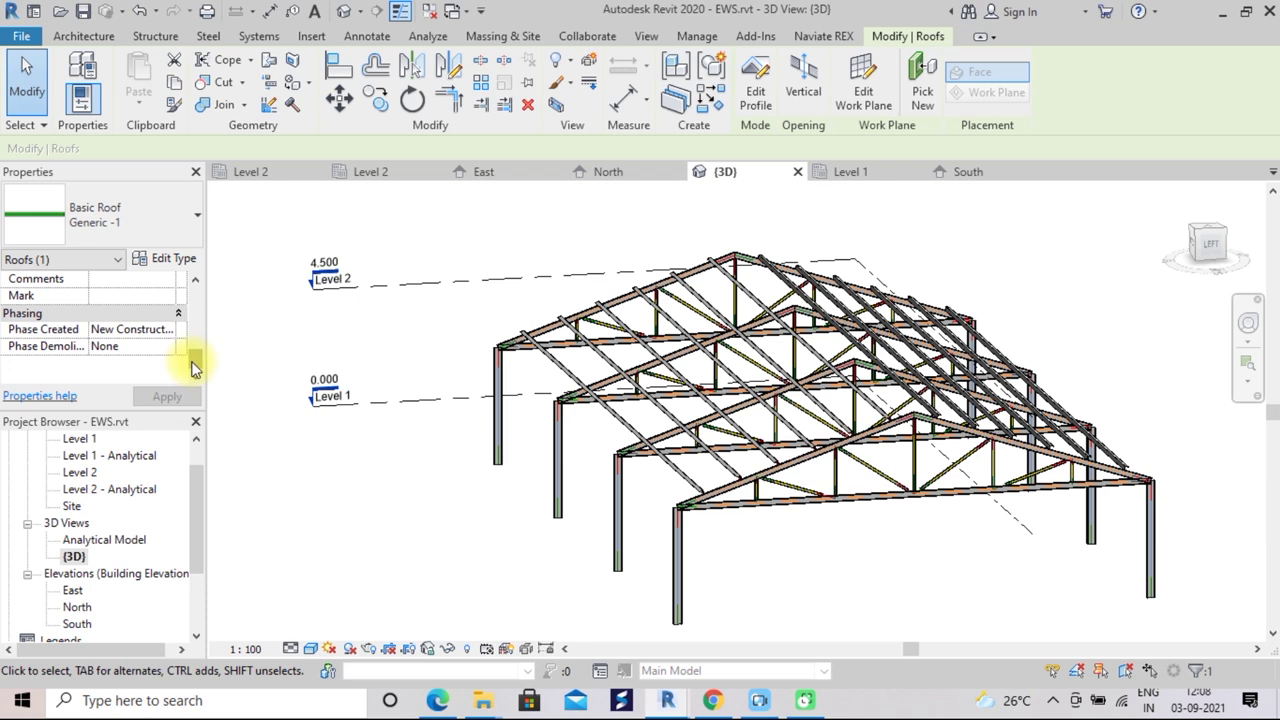
click(228, 350)
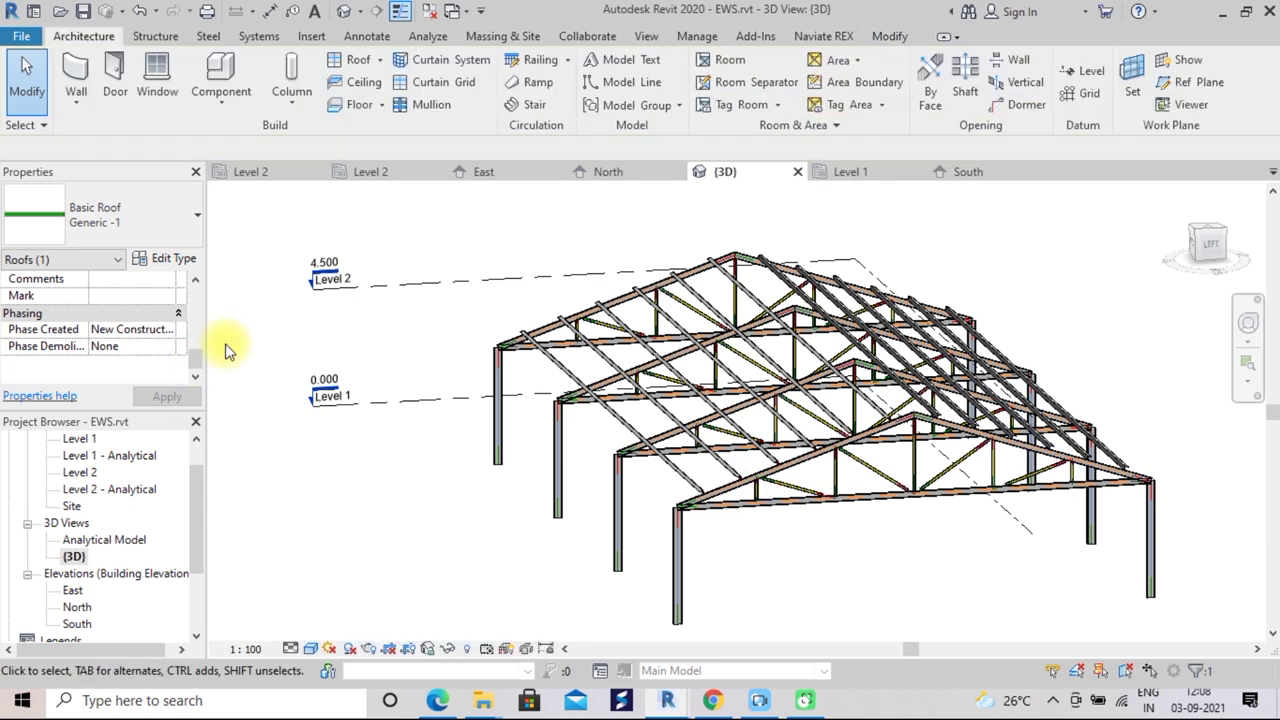
mouse_move(196, 343)
mouse_down()
mouse_move(195, 368)
mouse_move(201, 314)
mouse_up()
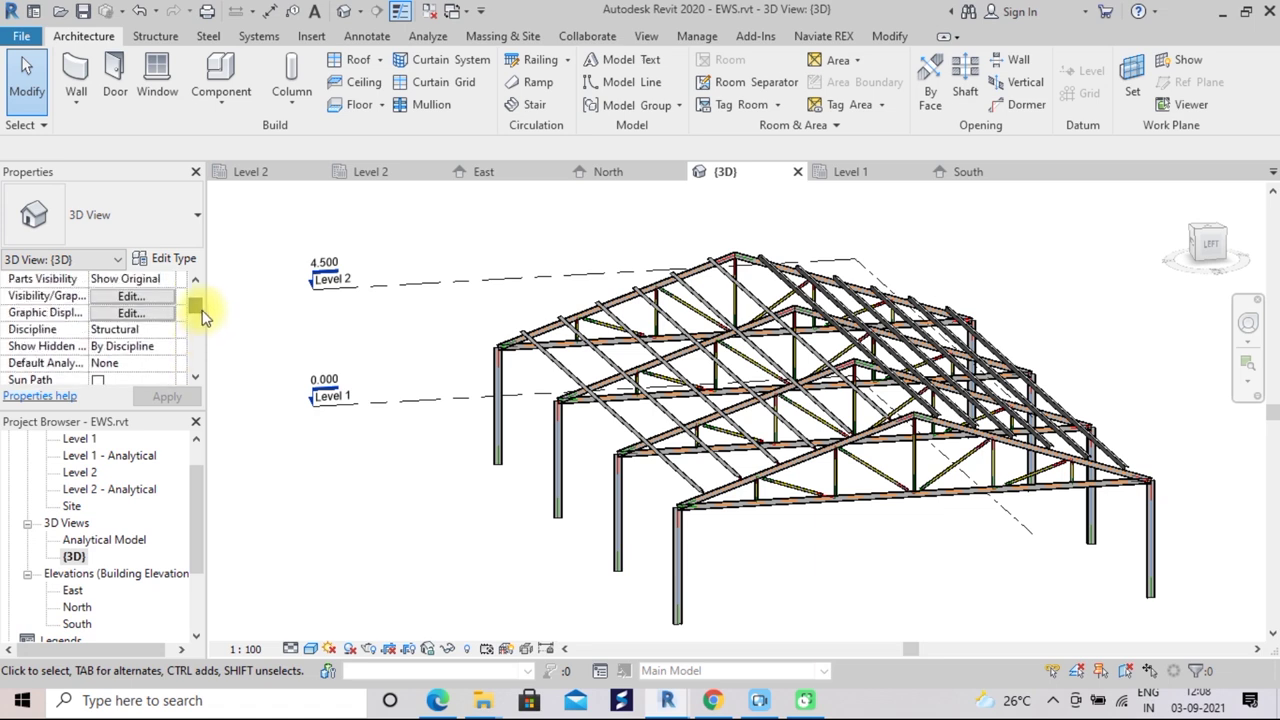
Turn on the Roofs category under the Architecture filter in the 3D view's Visibility/Graphics Overrides
click(133, 296)
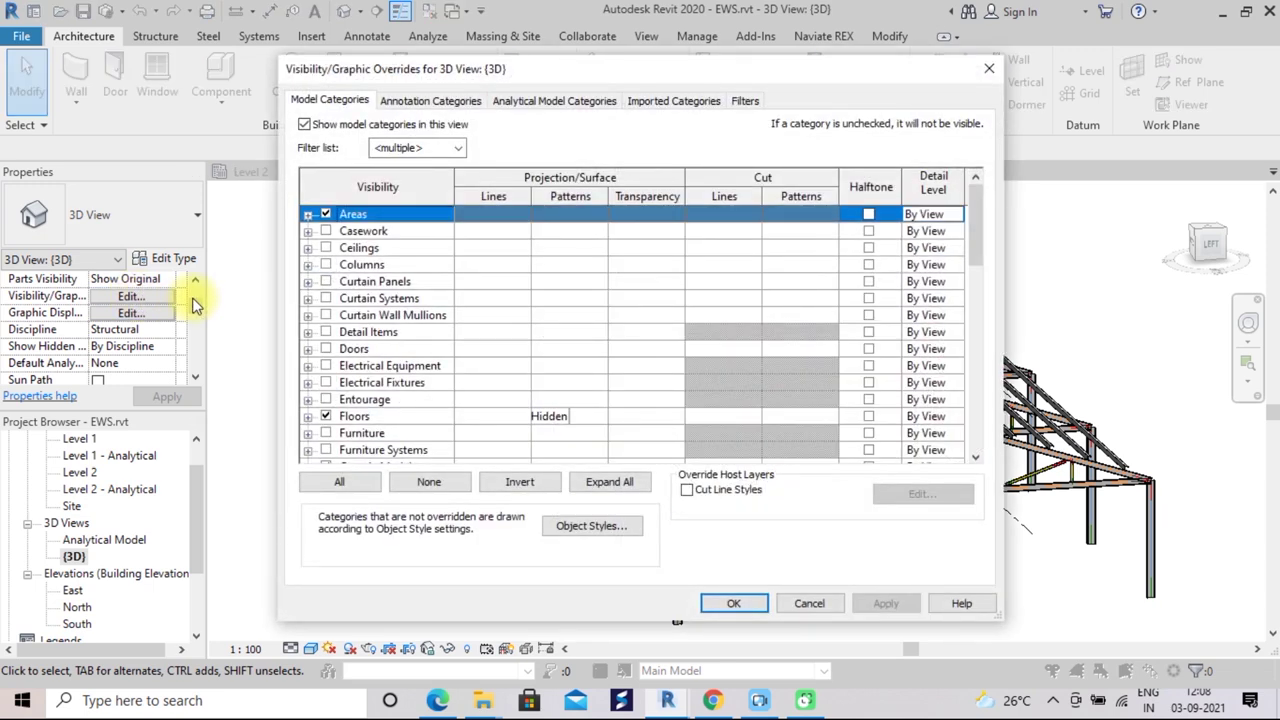
click(459, 149)
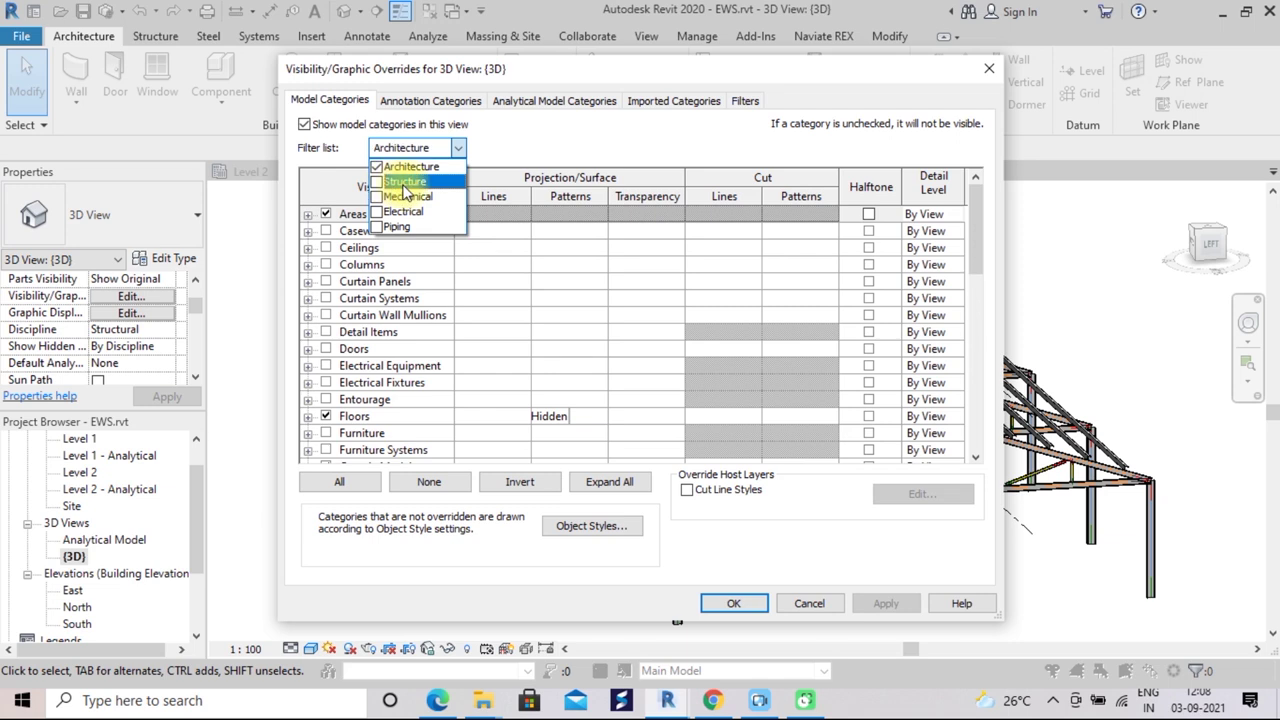
click(531, 265)
scroll(410, 375, down, 1)
scroll(408, 370, down, 1)
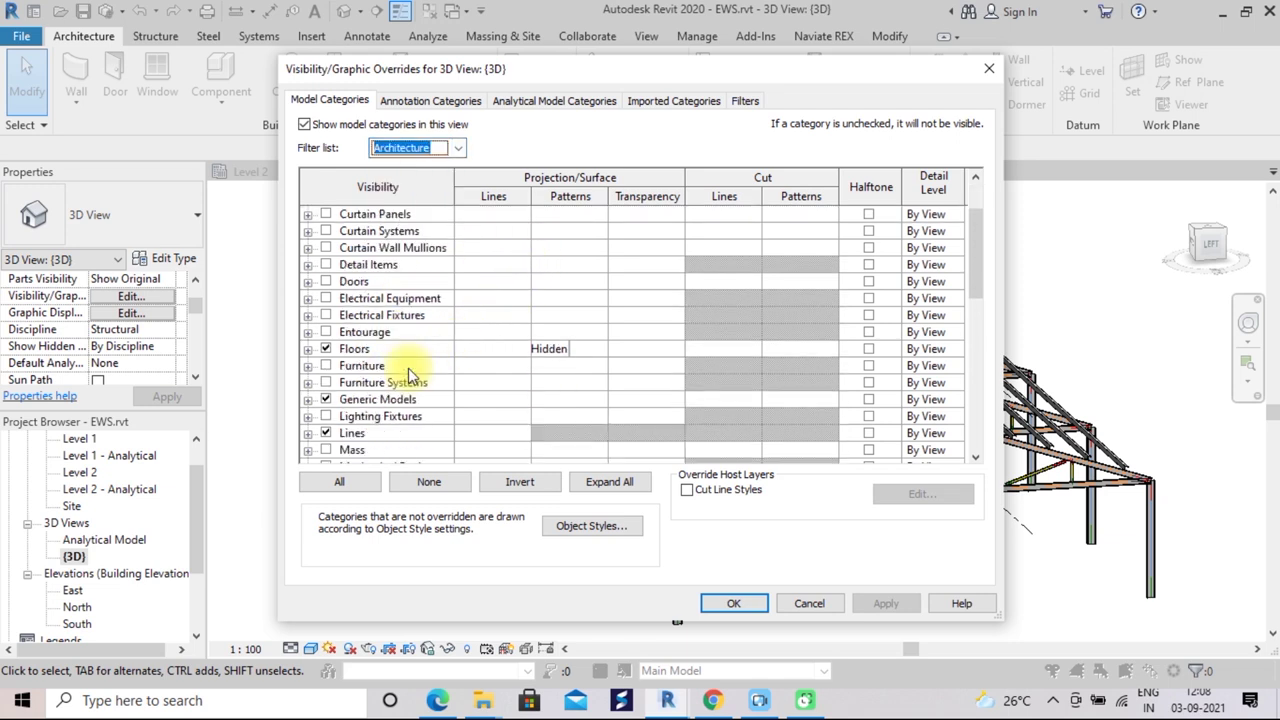
scroll(410, 370, down, 2)
scroll(414, 372, down, 2)
scroll(416, 376, down, 2)
scroll(416, 376, down, 1)
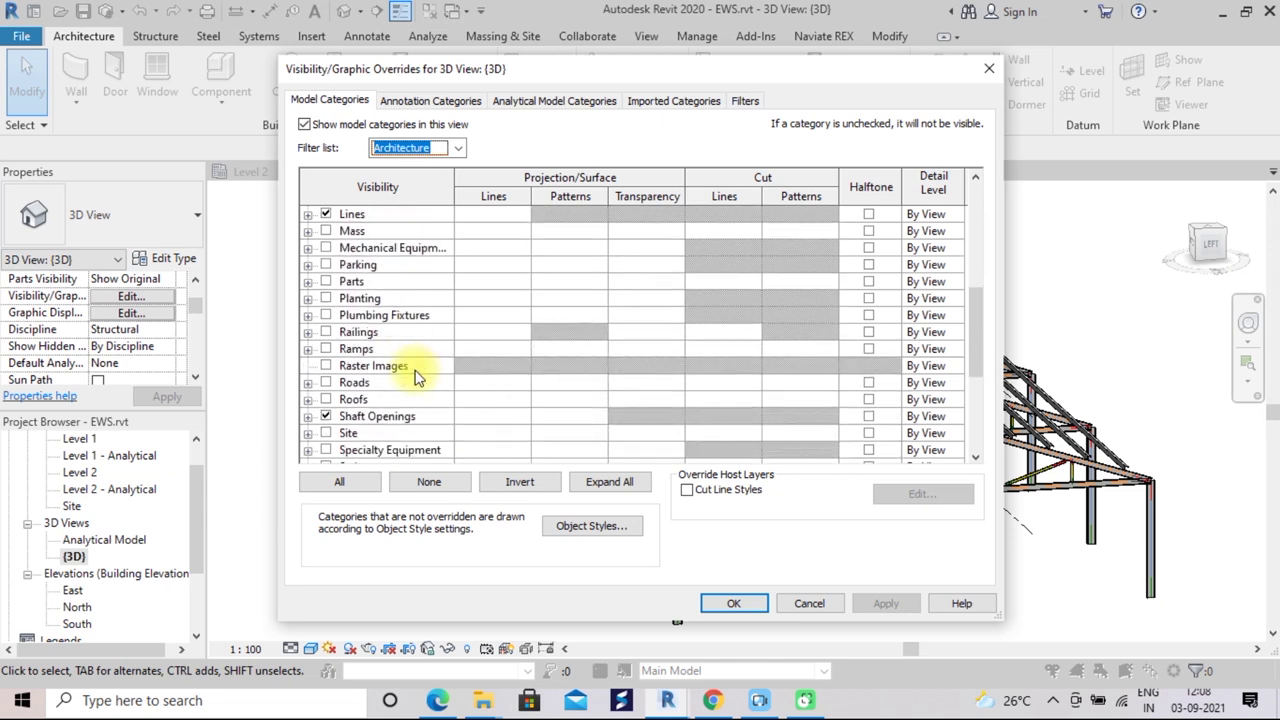
click(325, 400)
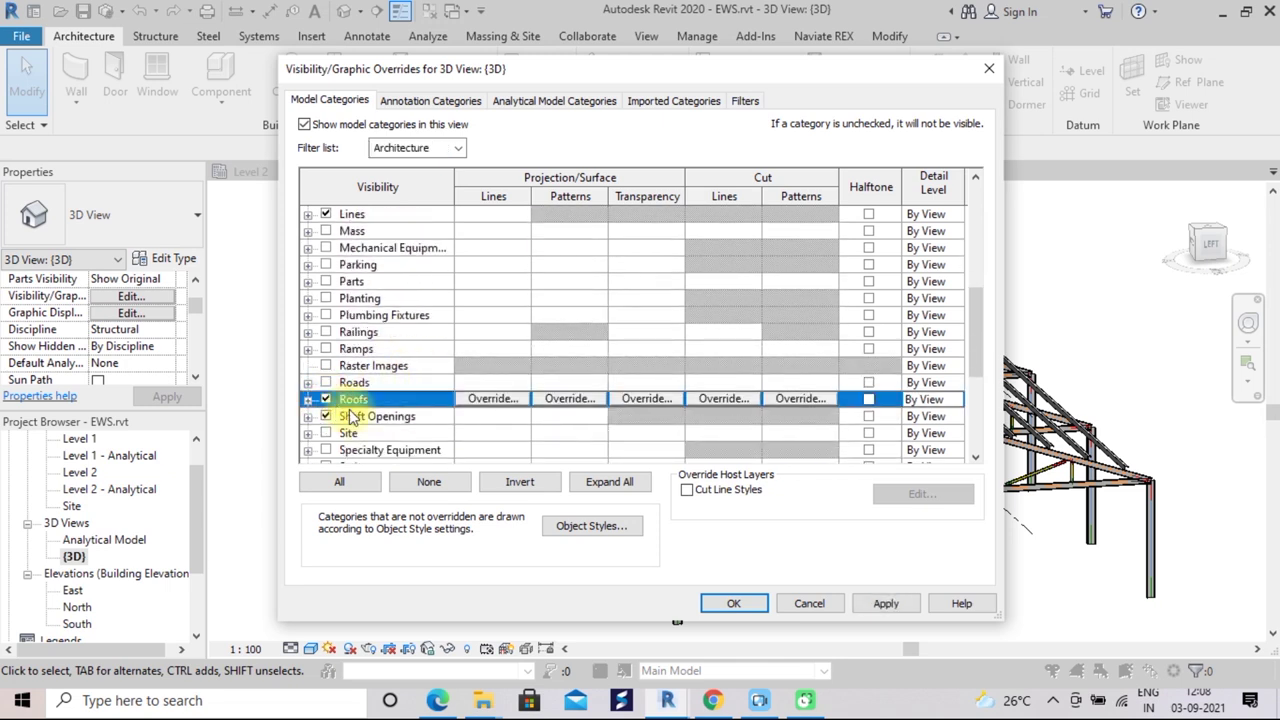
click(733, 604)
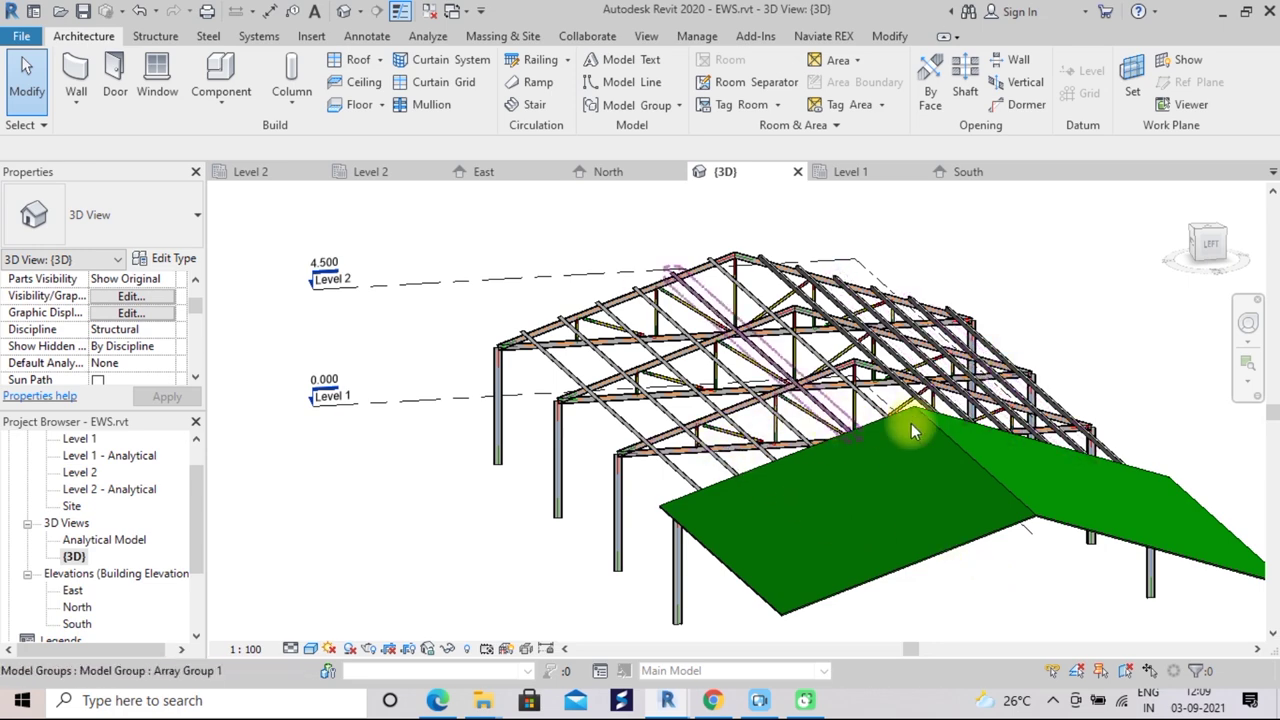
click(1208, 236)
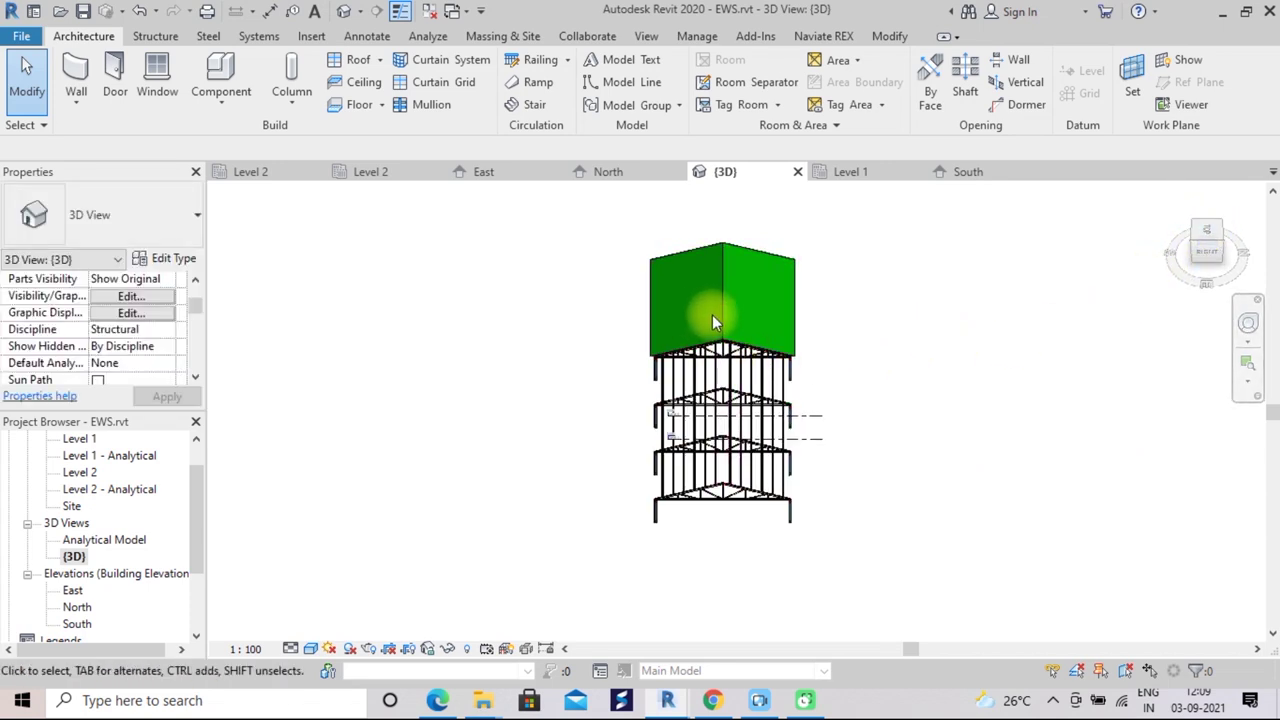
Drag the roof's extrusion start to -101' 2 121/128" so it spans the whole frame
click(722, 348)
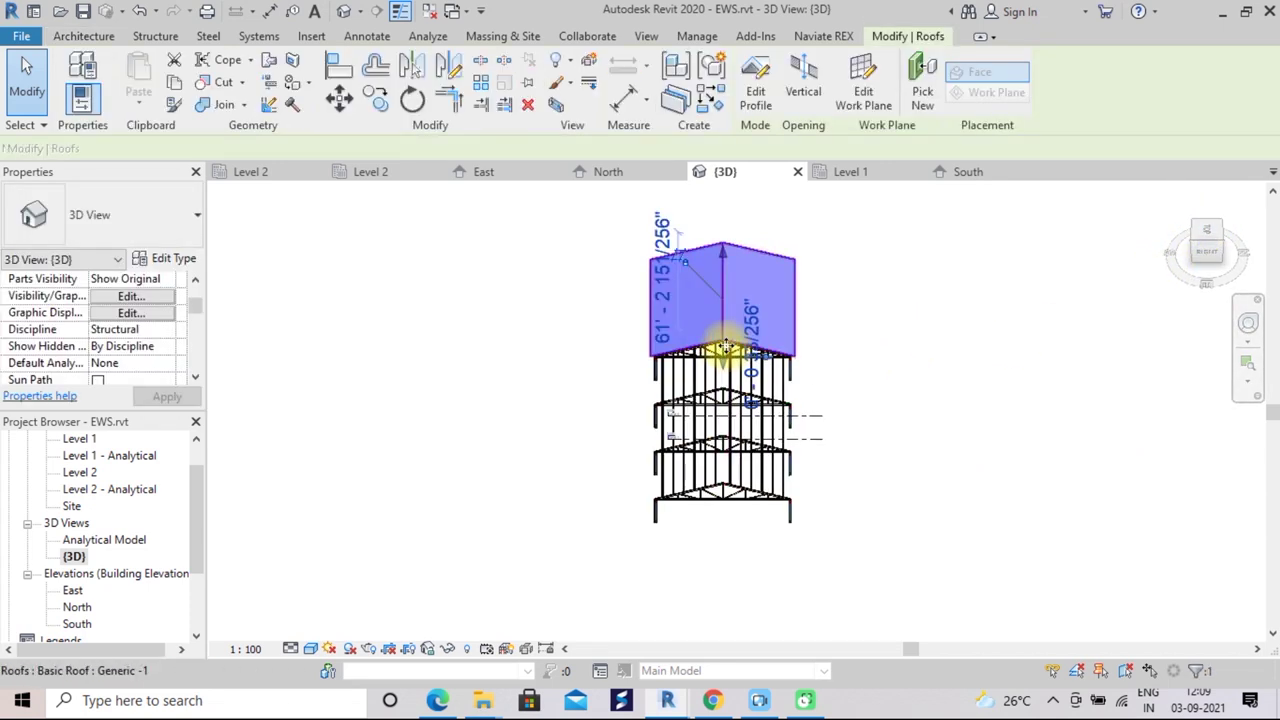
scroll(726, 346, up, 2)
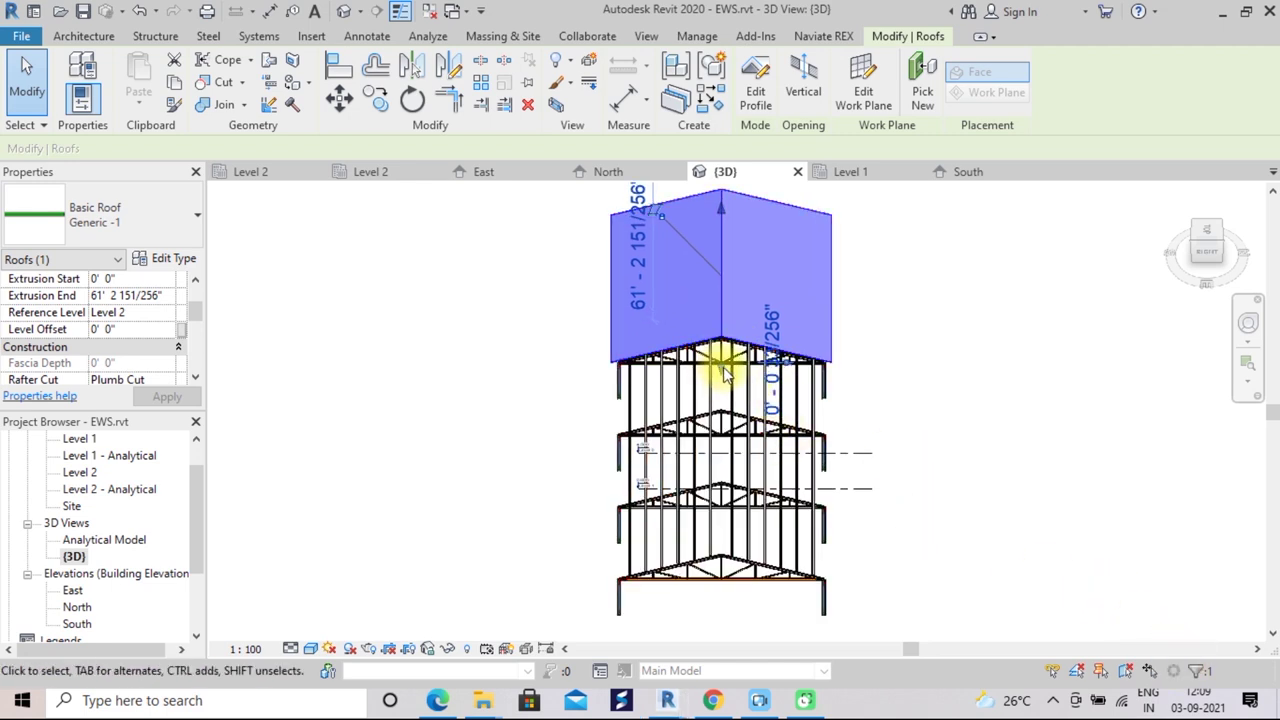
mouse_move(722, 372)
mouse_down()
mouse_move(700, 655)
mouse_move(723, 609)
mouse_up()
middle_drag(891, 443, 864, 382)
scroll(700, 435, down, 1)
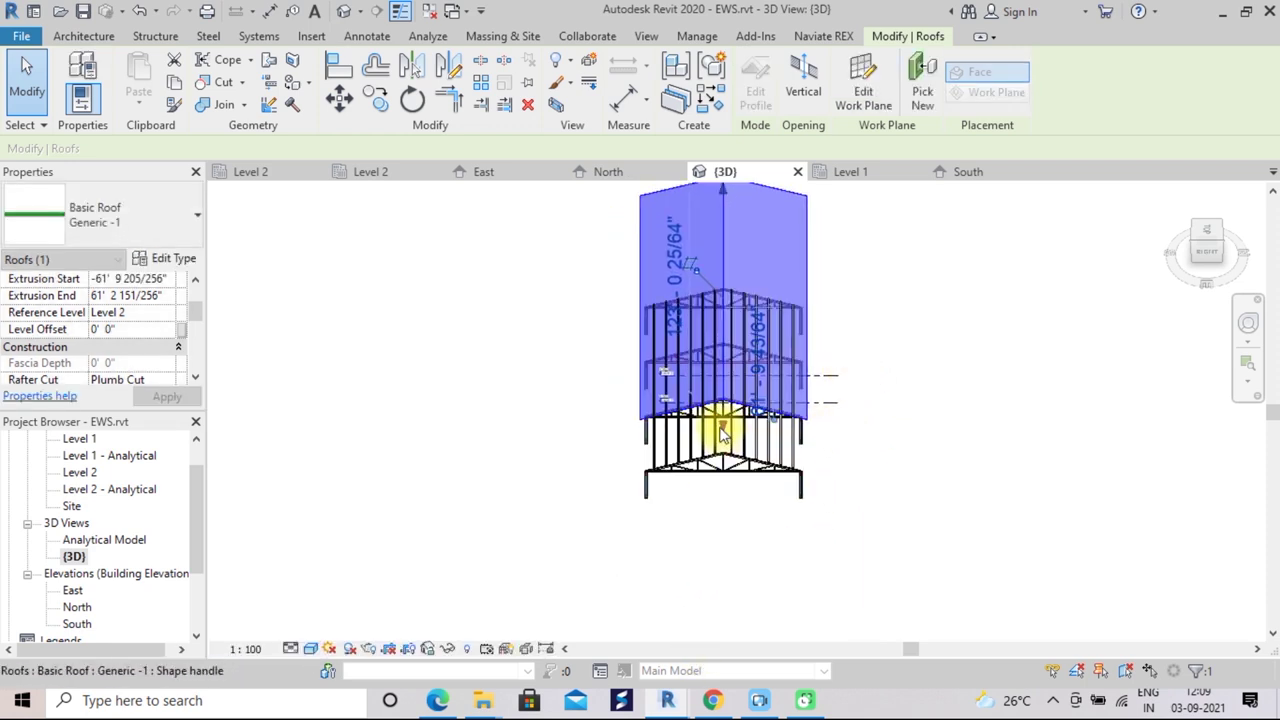
scroll(722, 435, up, 2)
drag(724, 430, 726, 528)
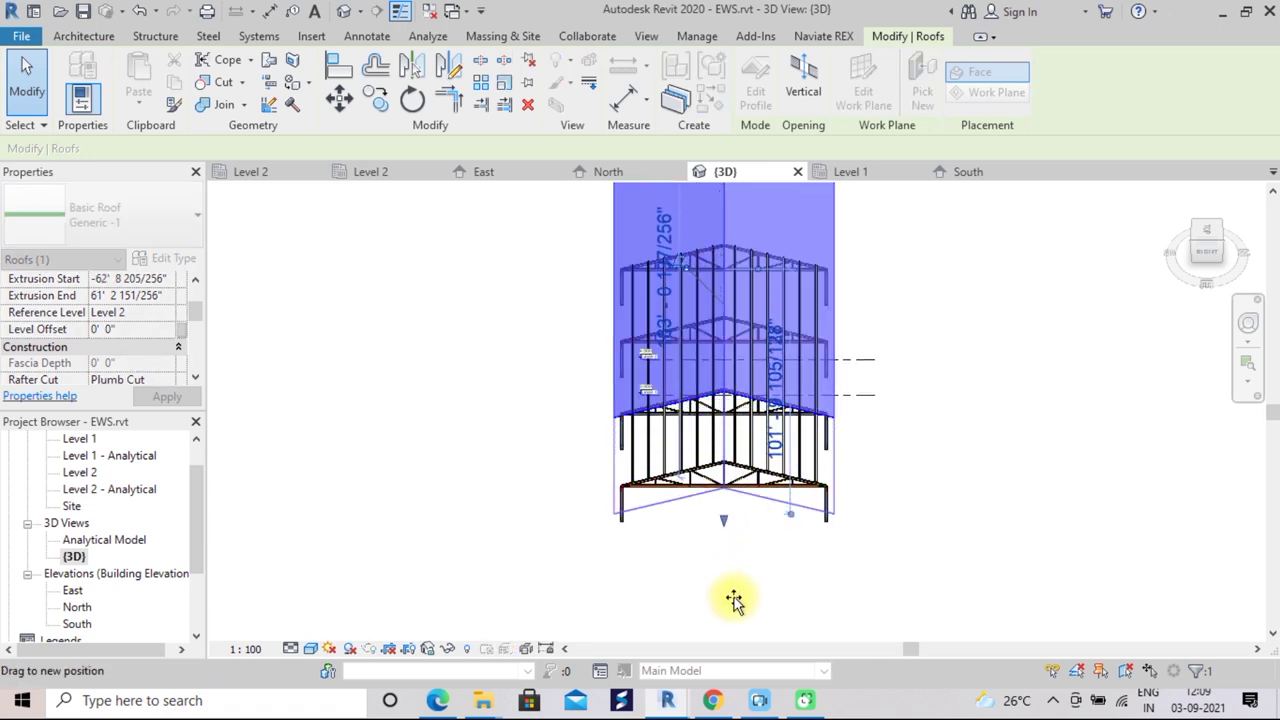
drag(726, 528, 734, 600)
click(894, 425)
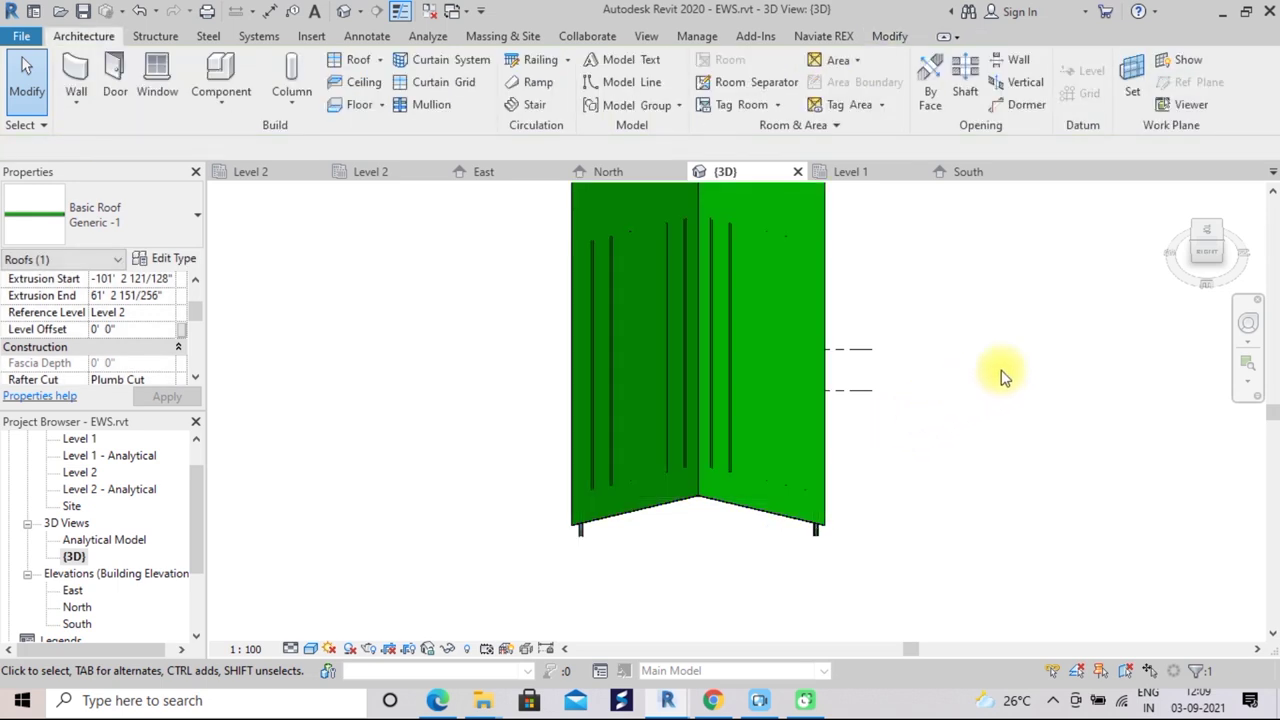
click(1174, 438)
scroll(914, 543, down, 4)
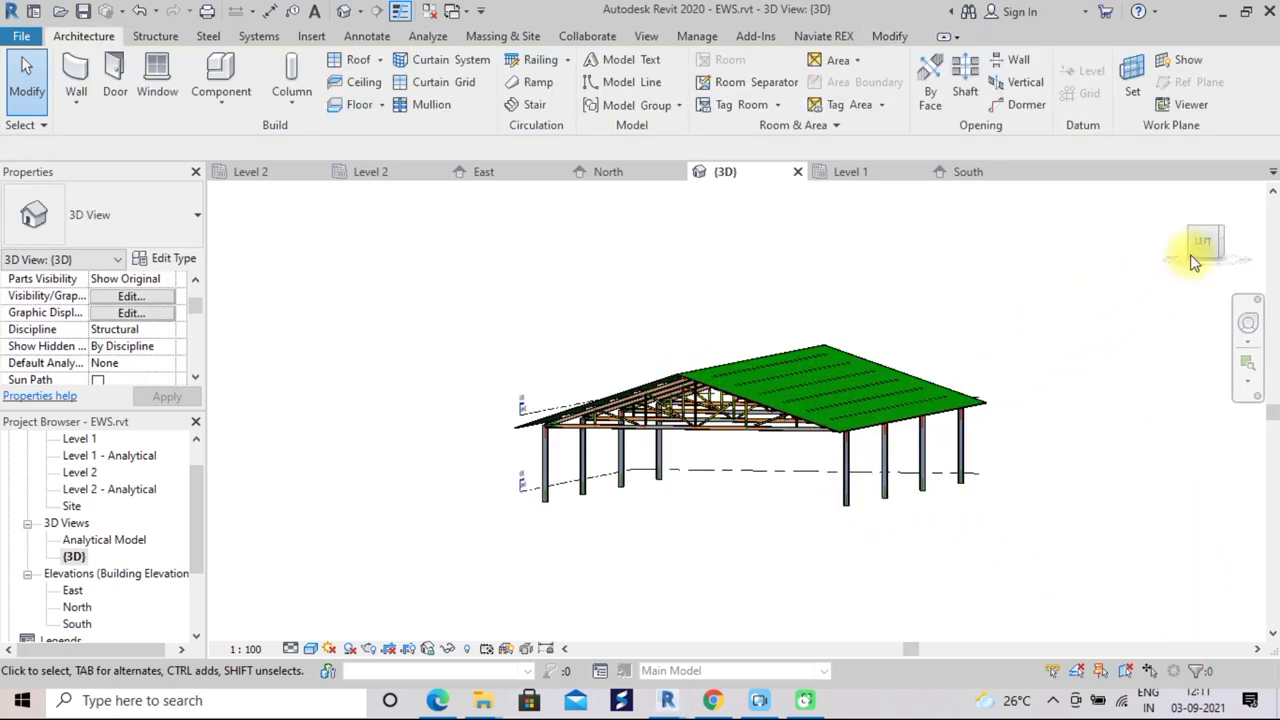
mouse_move(1206, 240)
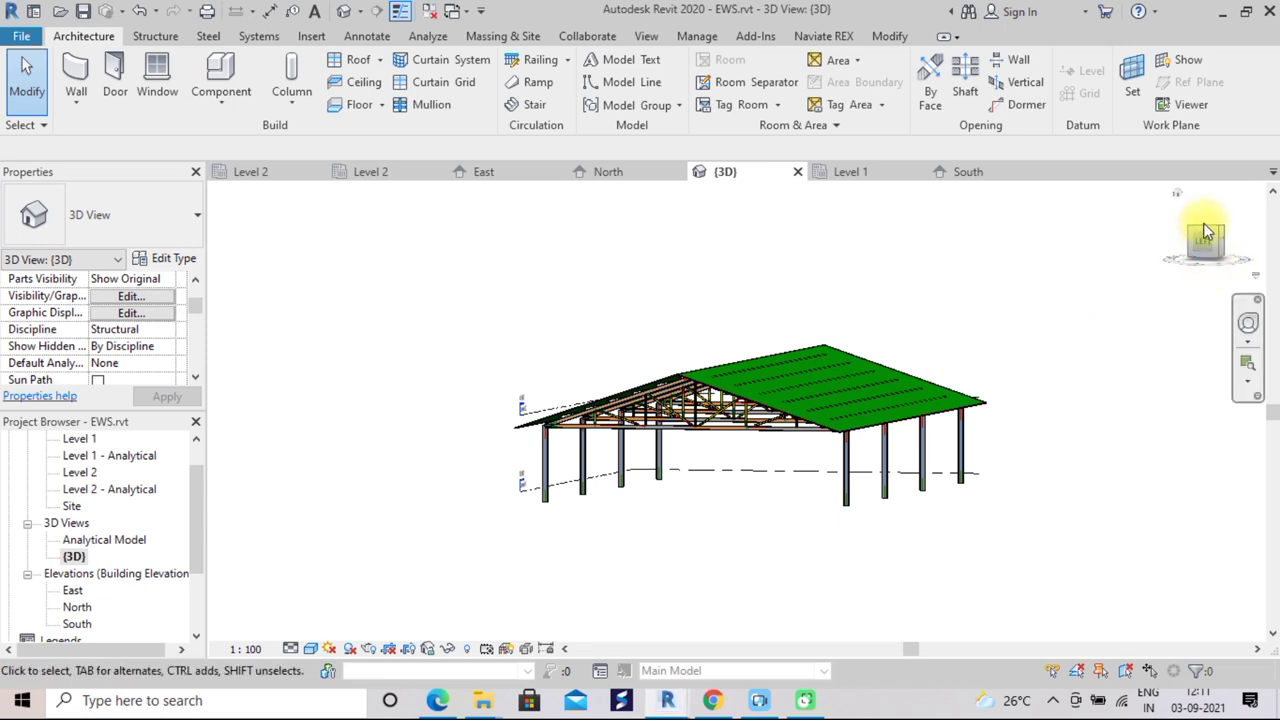
mouse_move(1207, 235)
mouse_down()
mouse_move(1210, 263)
mouse_move(1180, 268)
mouse_move(1201, 251)
mouse_up()
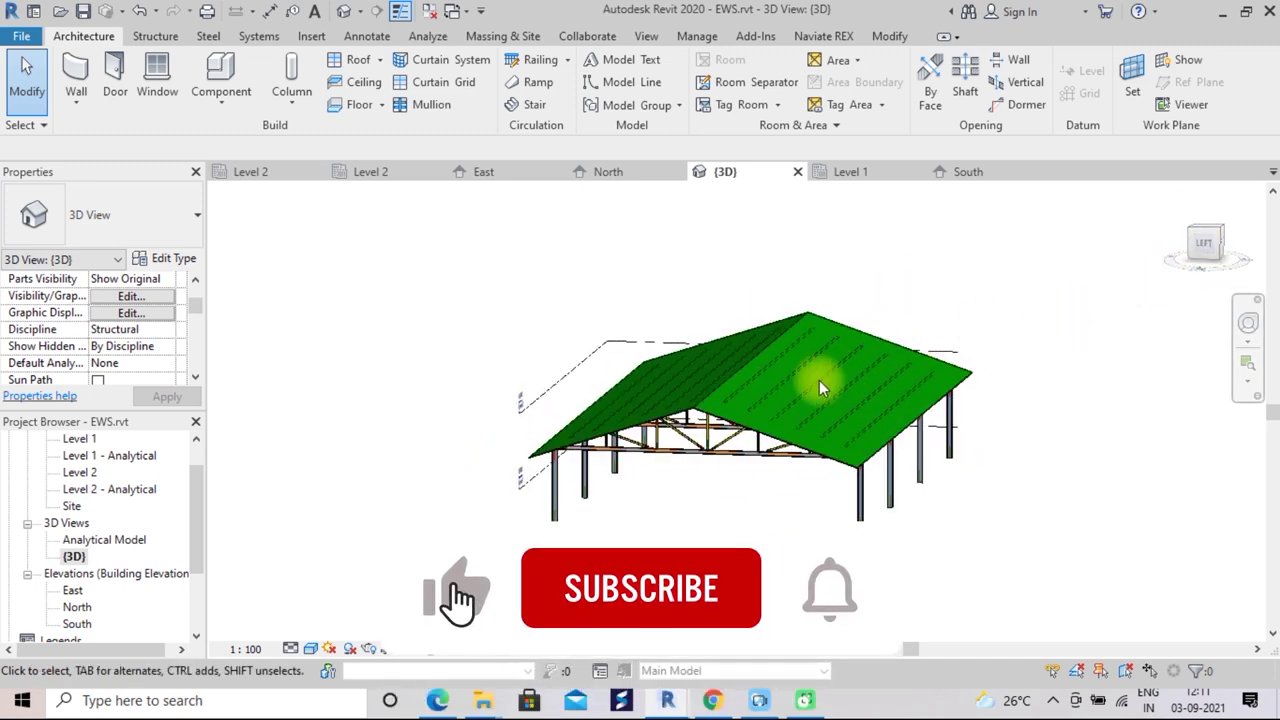
scroll(860, 386, up, 2)
scroll(860, 386, up, 1)
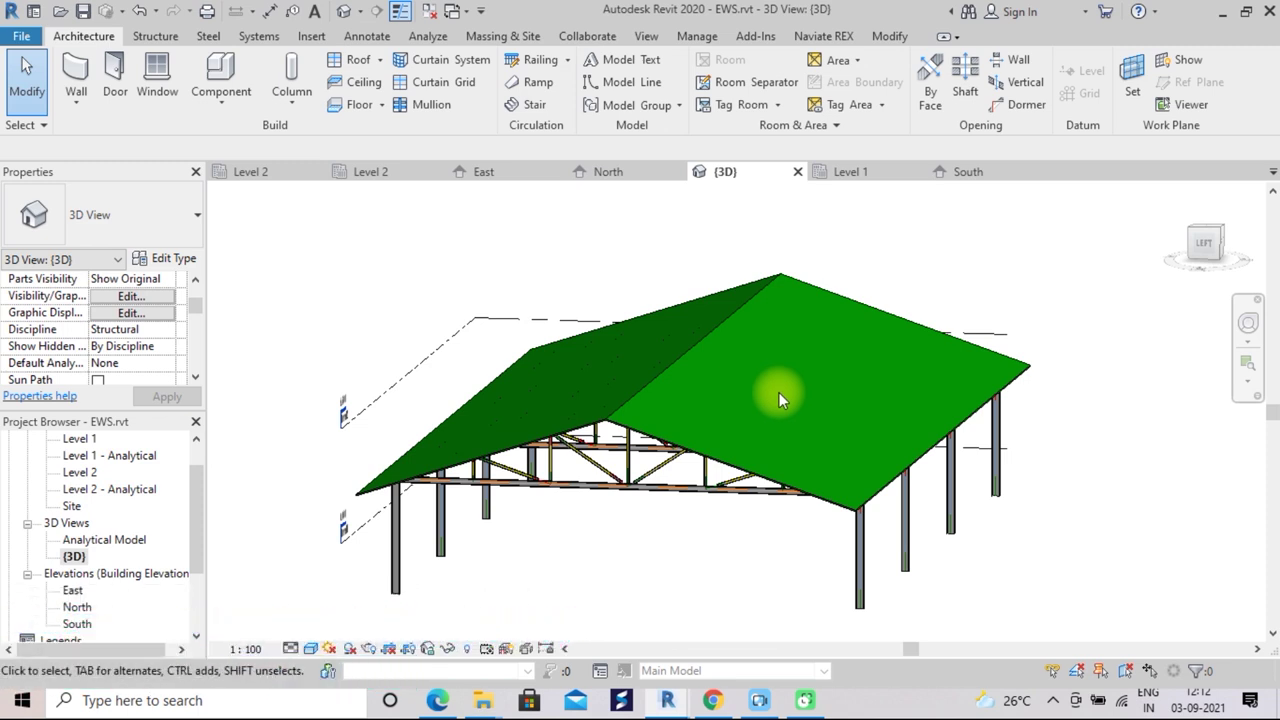
scroll(781, 399, down, 1)
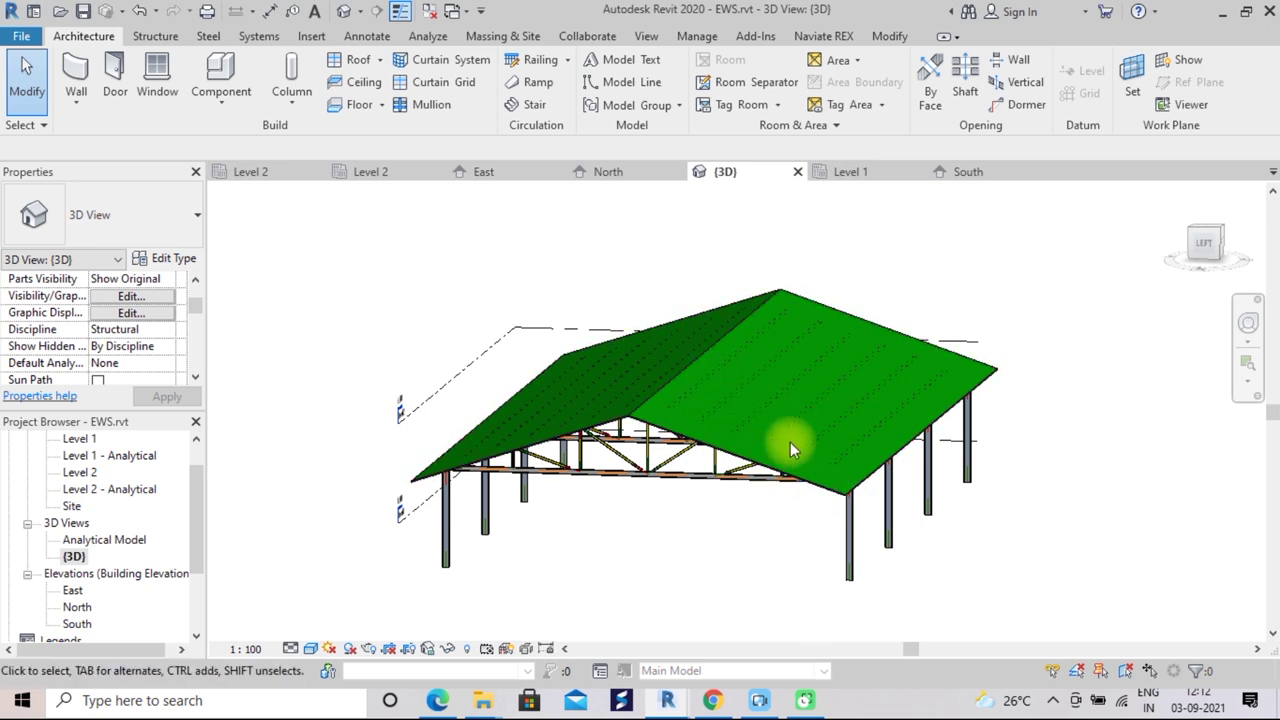
Change the green roof's type from Basic Roof Generic -1 to Sloped Glazing
click(826, 488)
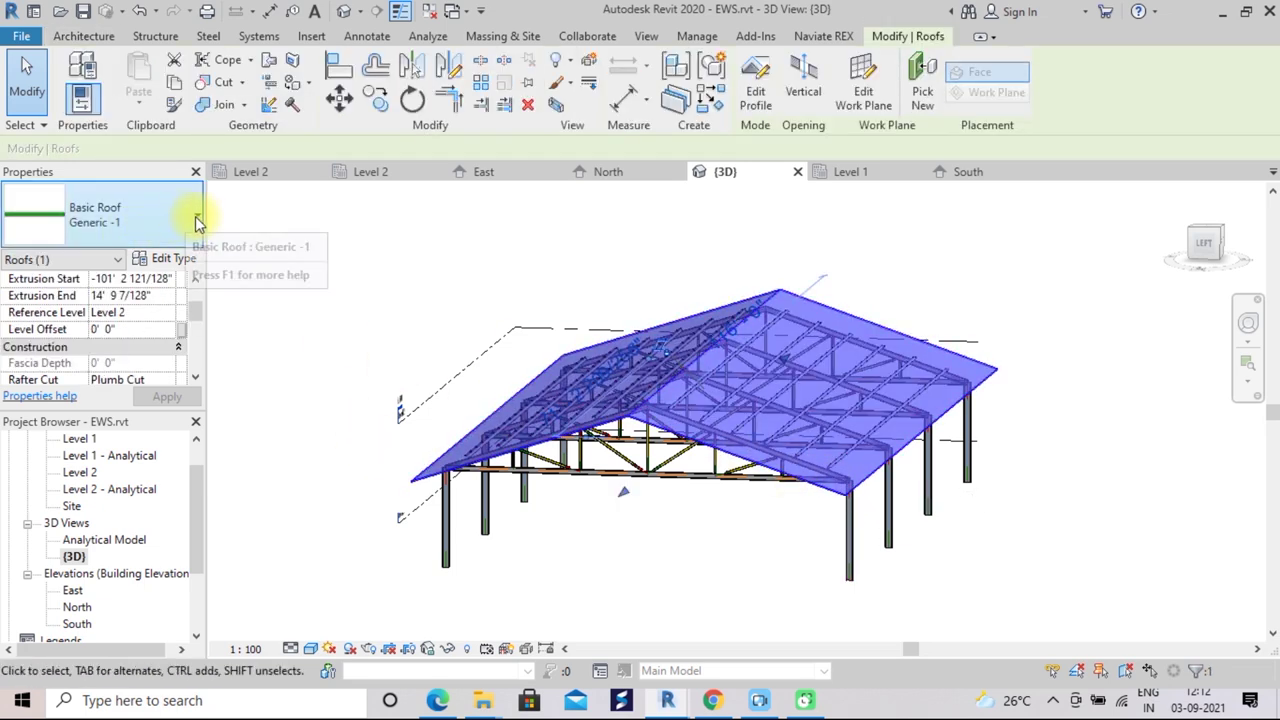
click(196, 218)
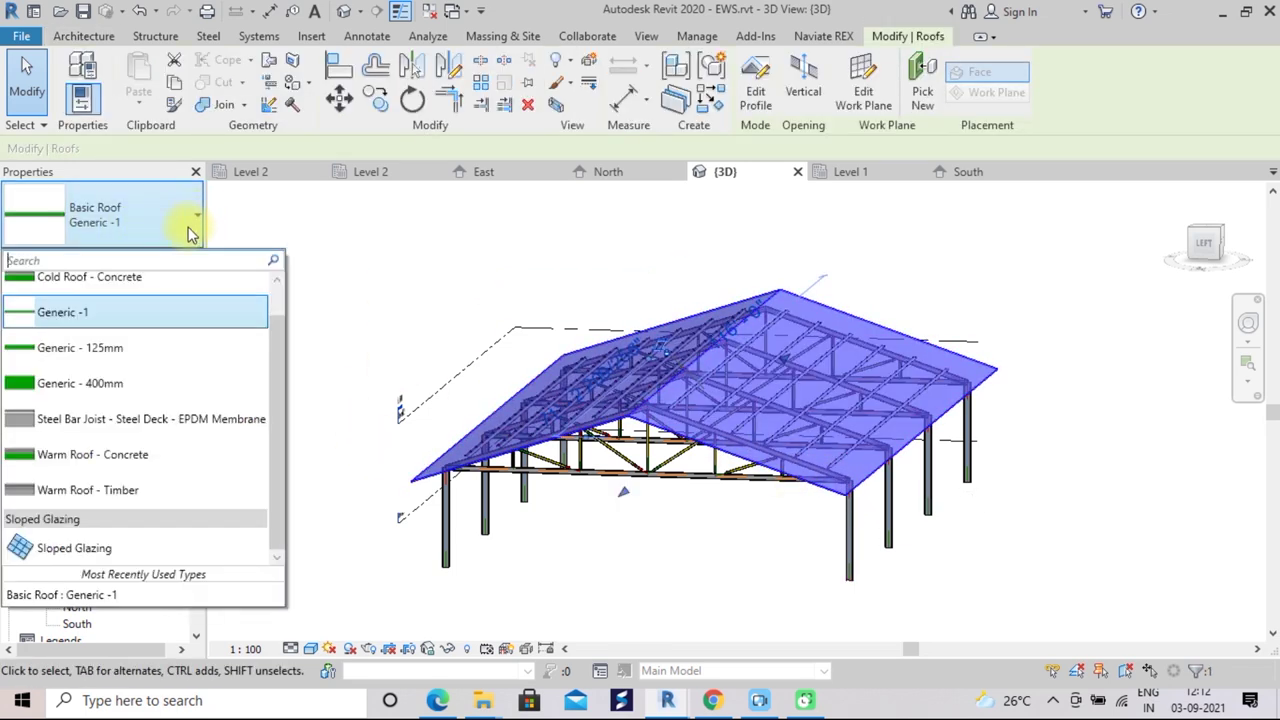
click(96, 552)
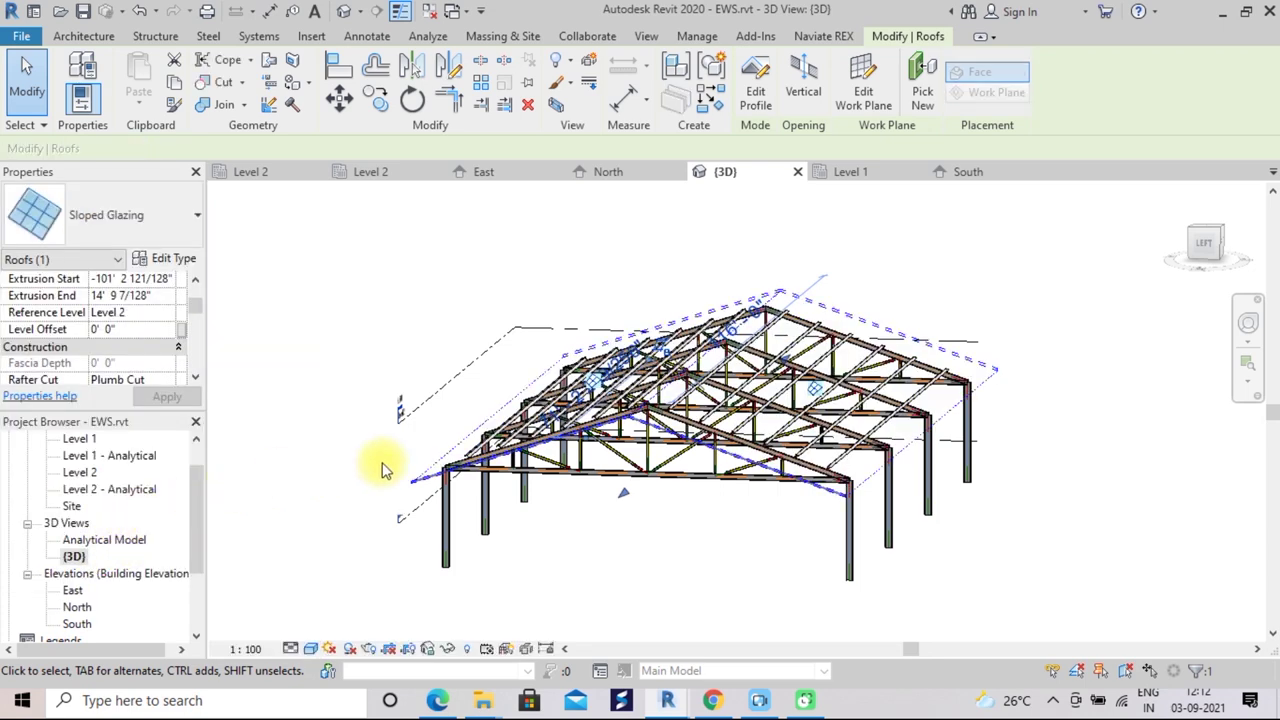
click(1032, 450)
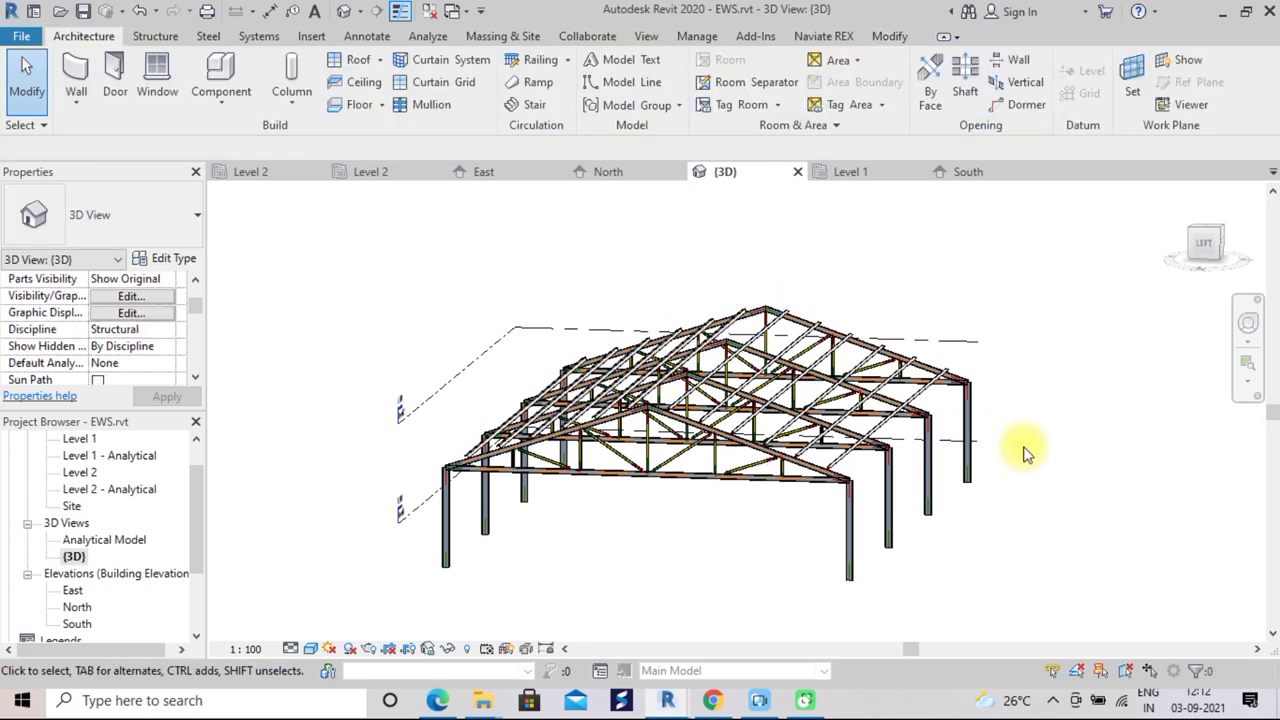
scroll(793, 459, up, 2)
scroll(777, 446, up, 1)
scroll(766, 443, up, 2)
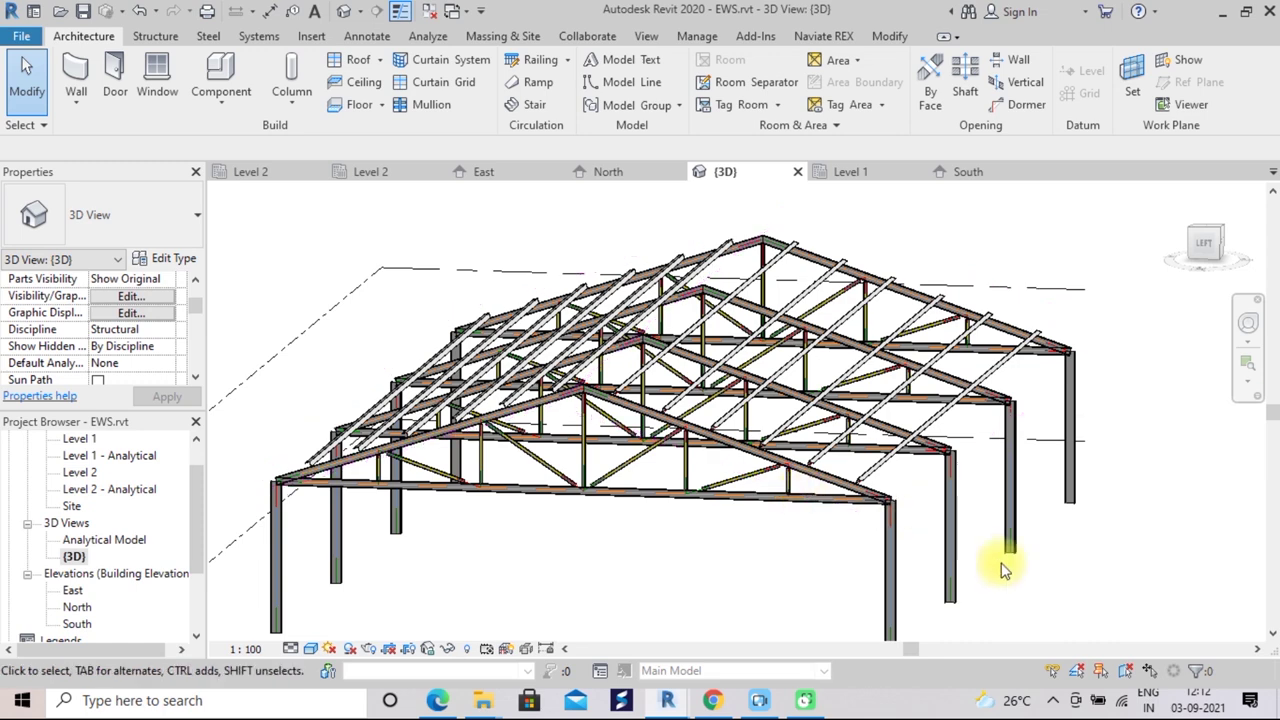
scroll(1065, 625, down, 1)
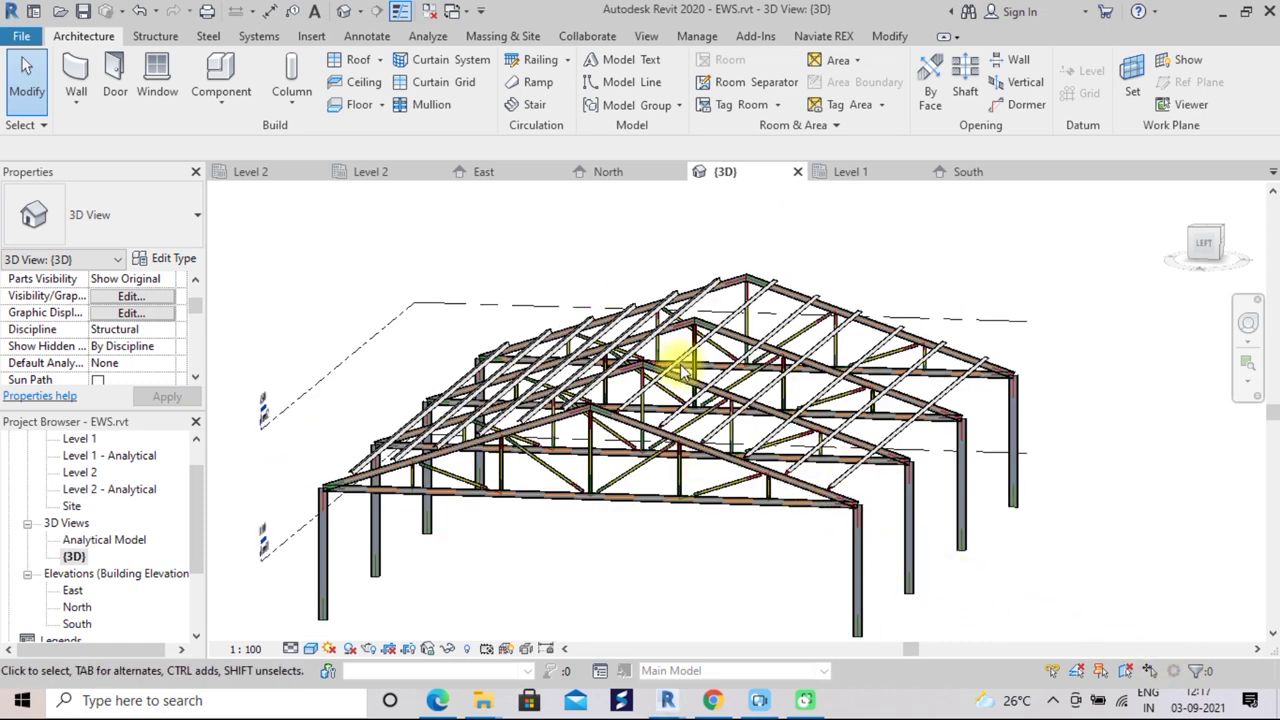
click(127, 298)
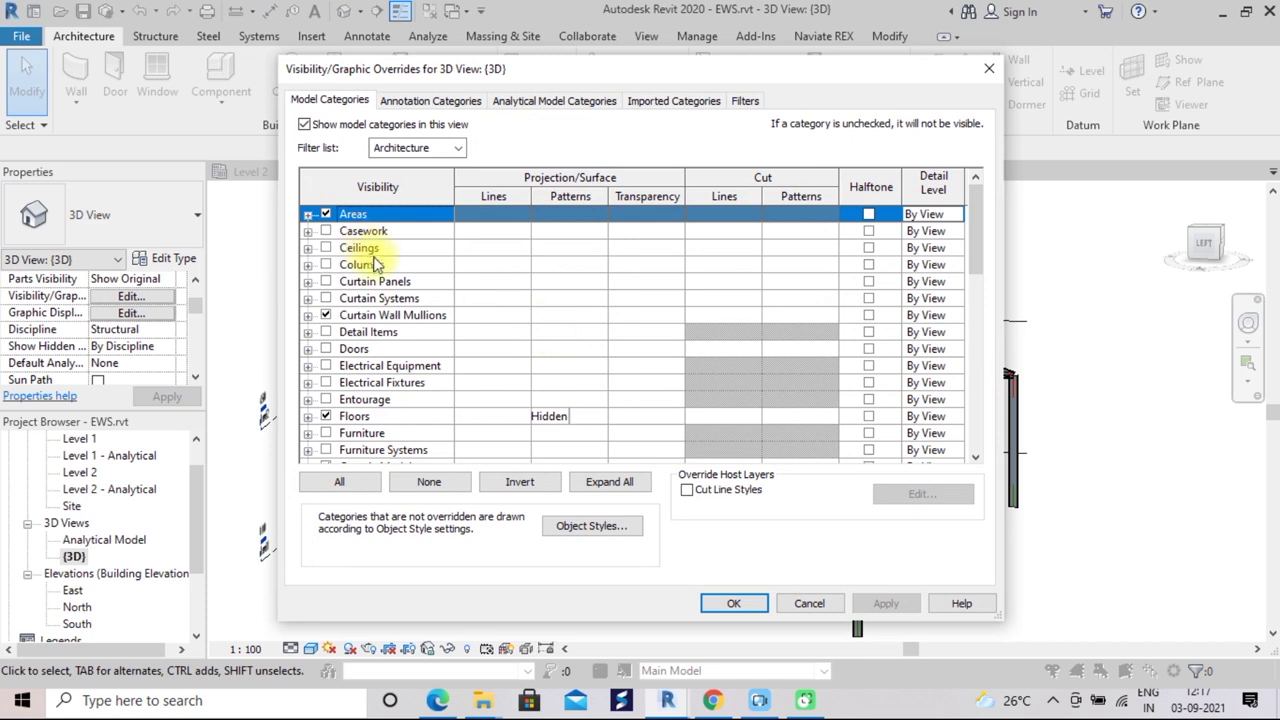
Enable Curtain Panels in Visibility/Graphics so the translucent sloped glazing roof shows over the trusses
click(327, 283)
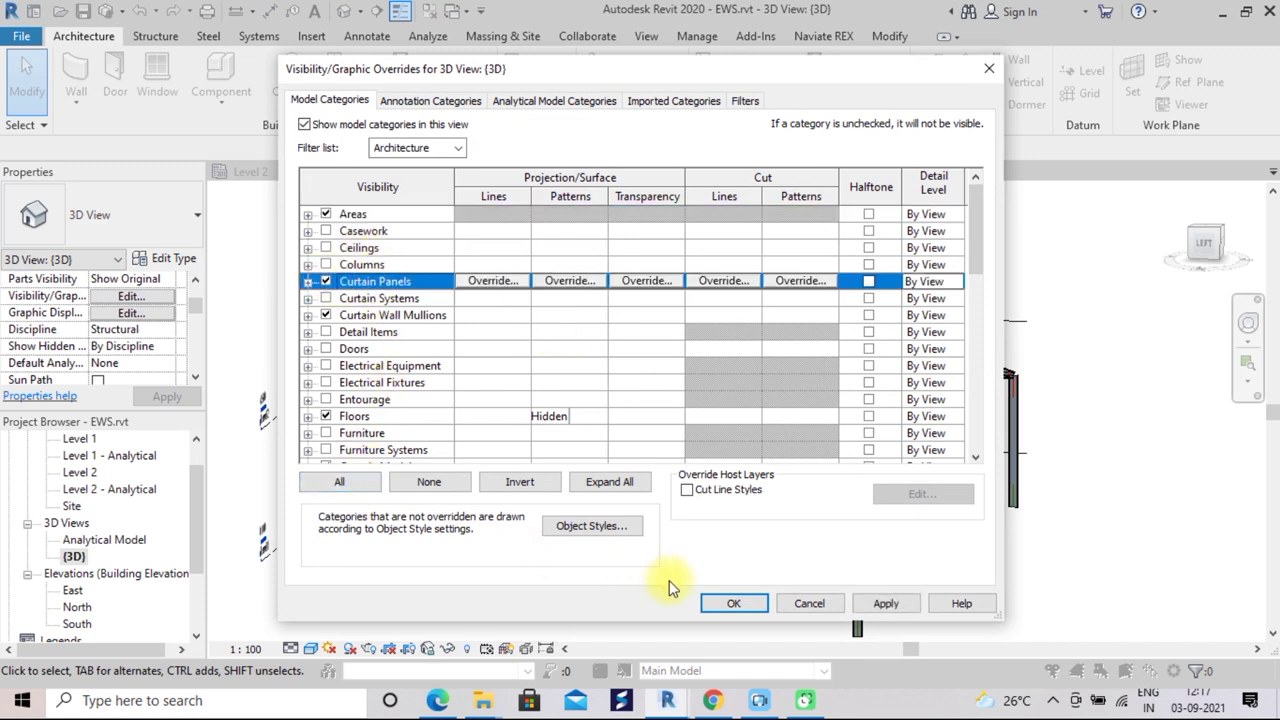
click(720, 605)
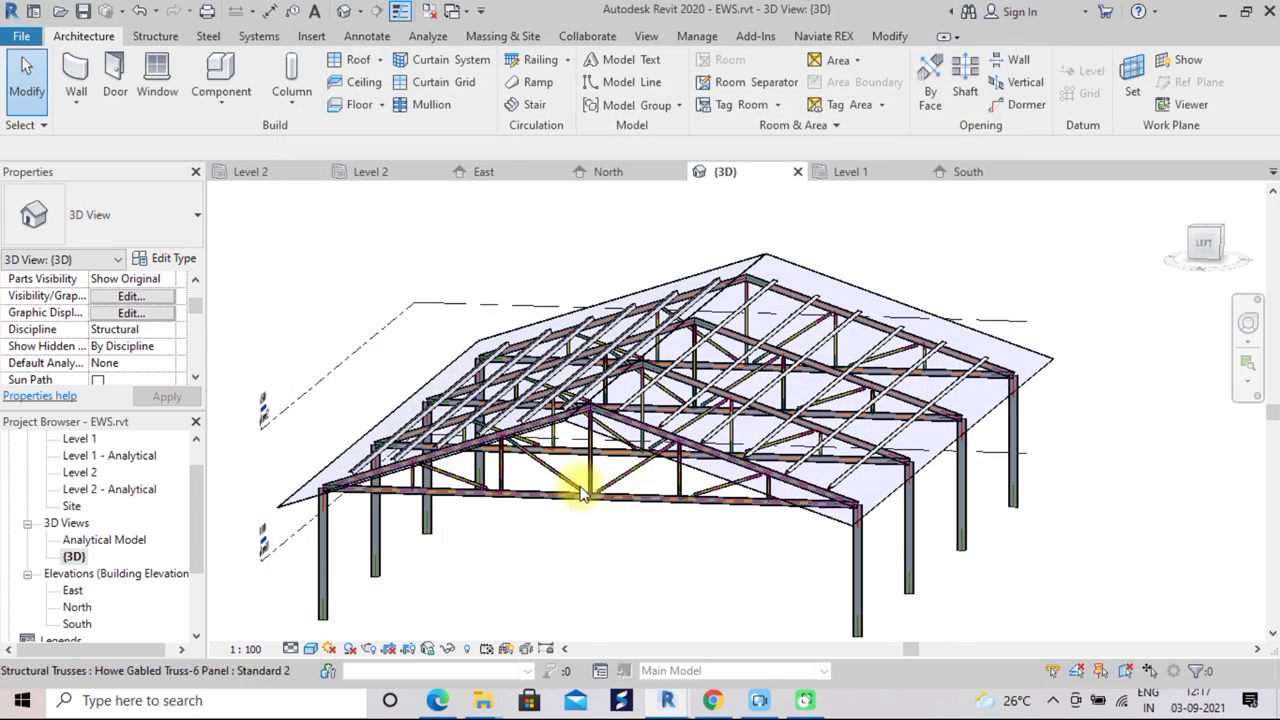
scroll(674, 531, up, 1)
scroll(674, 531, down, 2)
middle_drag(674, 523, 627, 513)
scroll(663, 527, up, 1)
scroll(663, 527, up, 1)
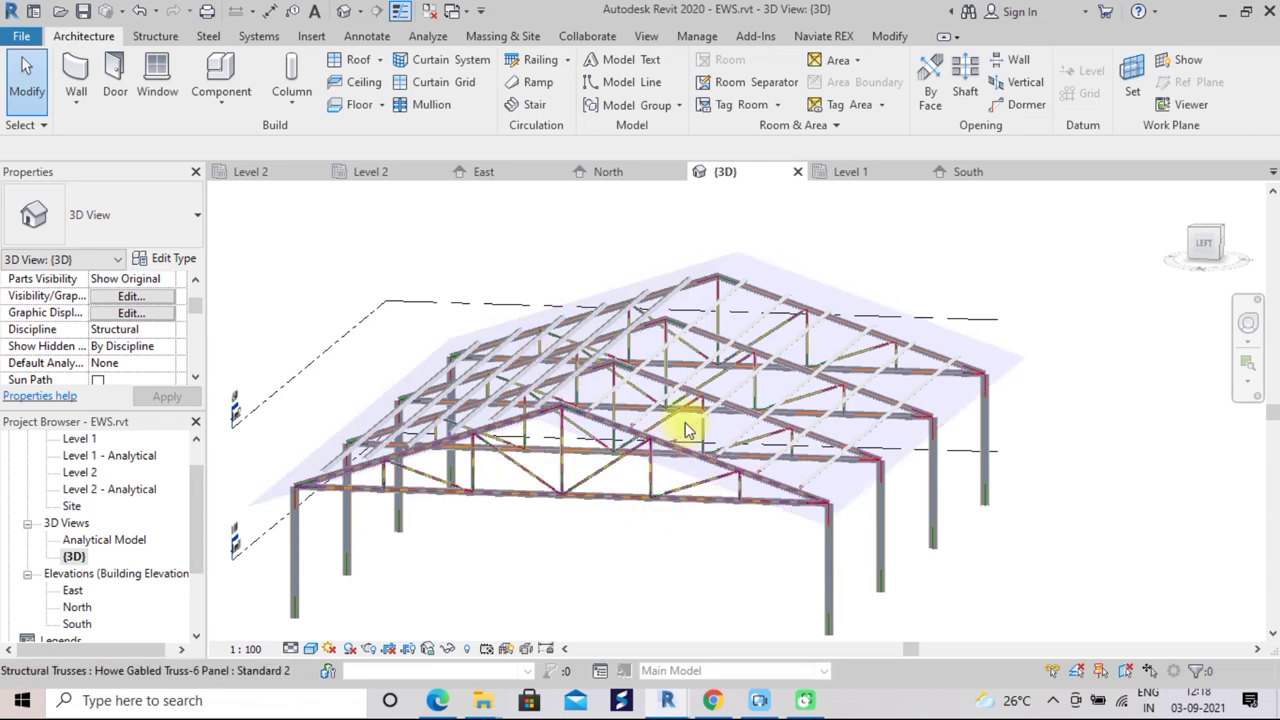
scroll(812, 522, up, 1)
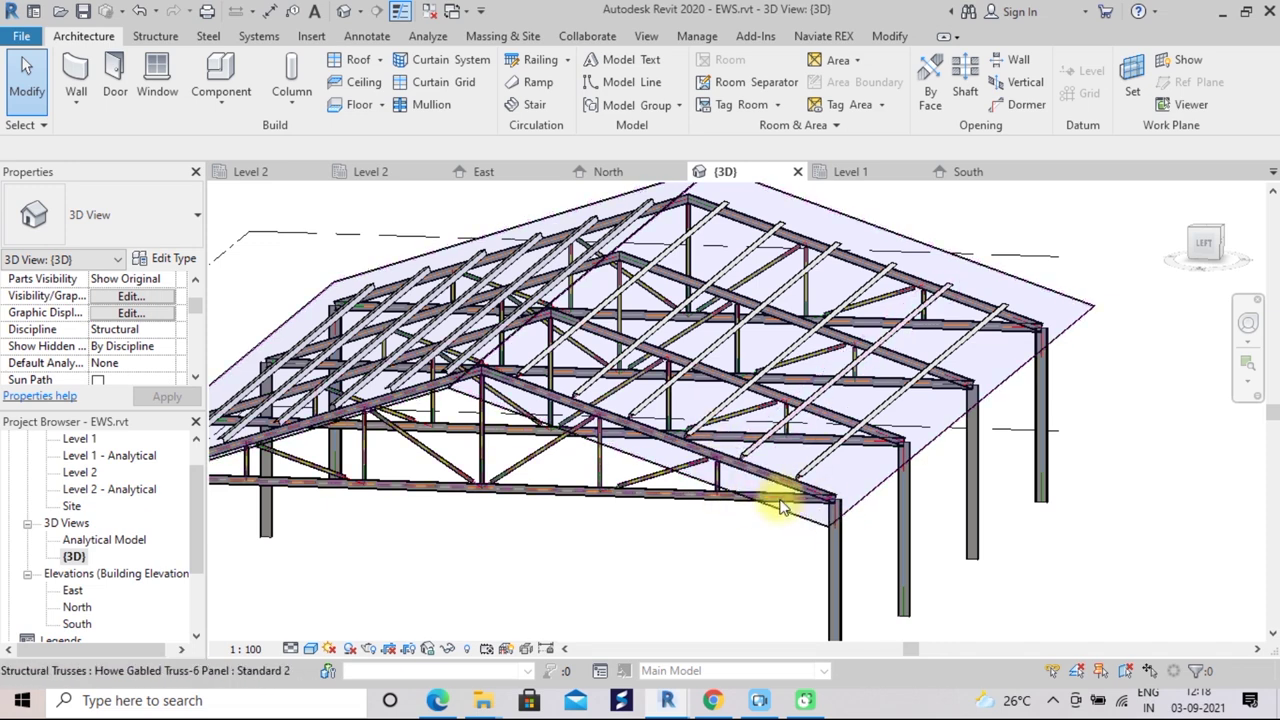
scroll(783, 507, down, 1)
scroll(574, 507, down, 1)
scroll(574, 507, down, 1)
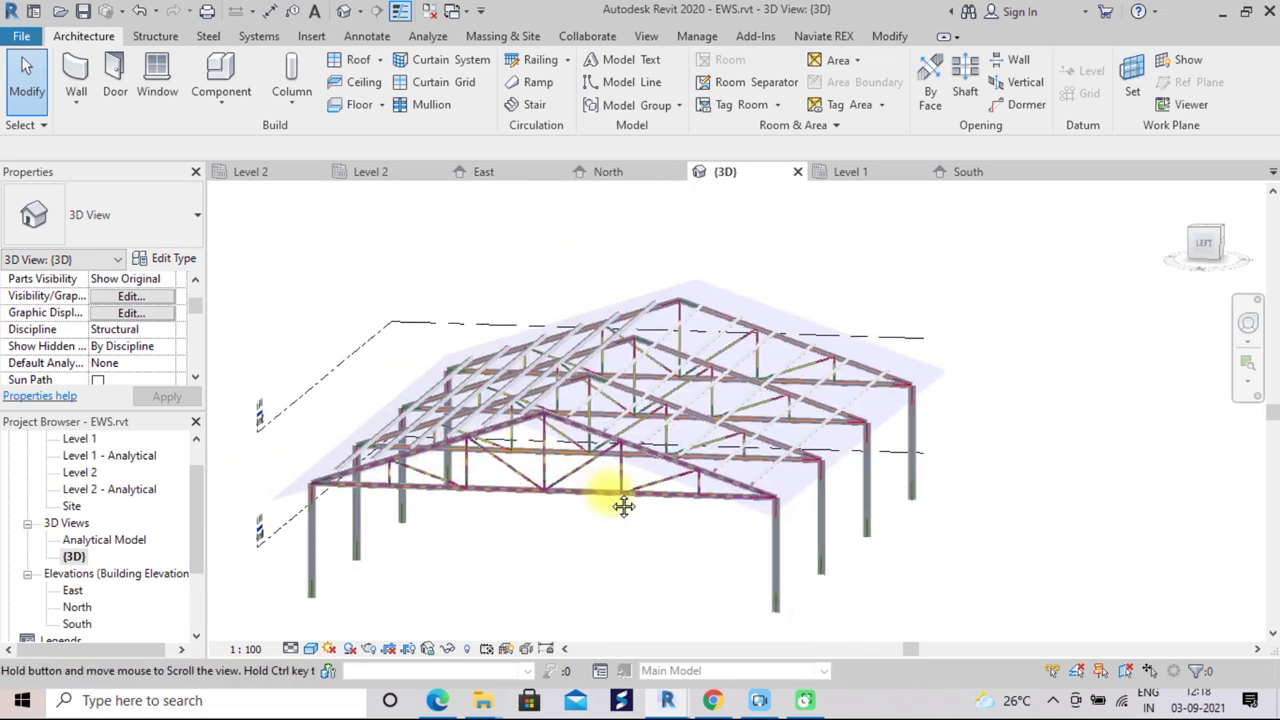
middle_drag(623, 506, 643, 491)
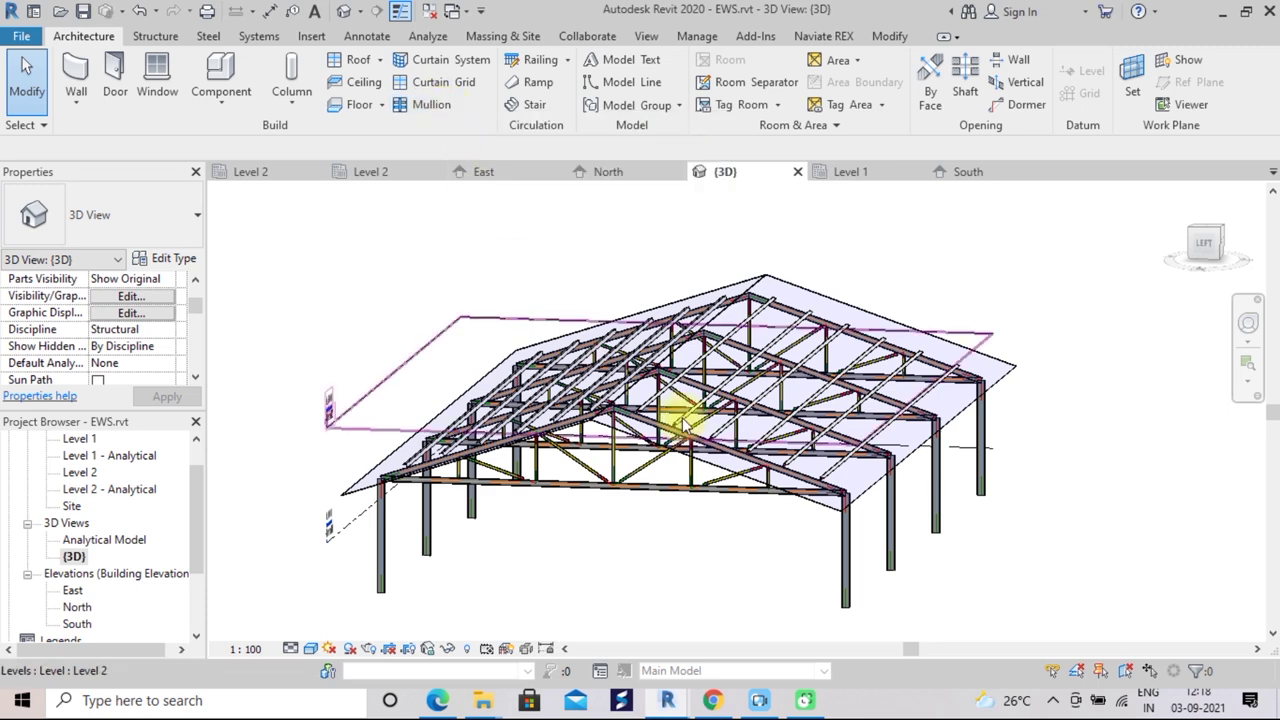
scroll(1158, 640, up, 3)
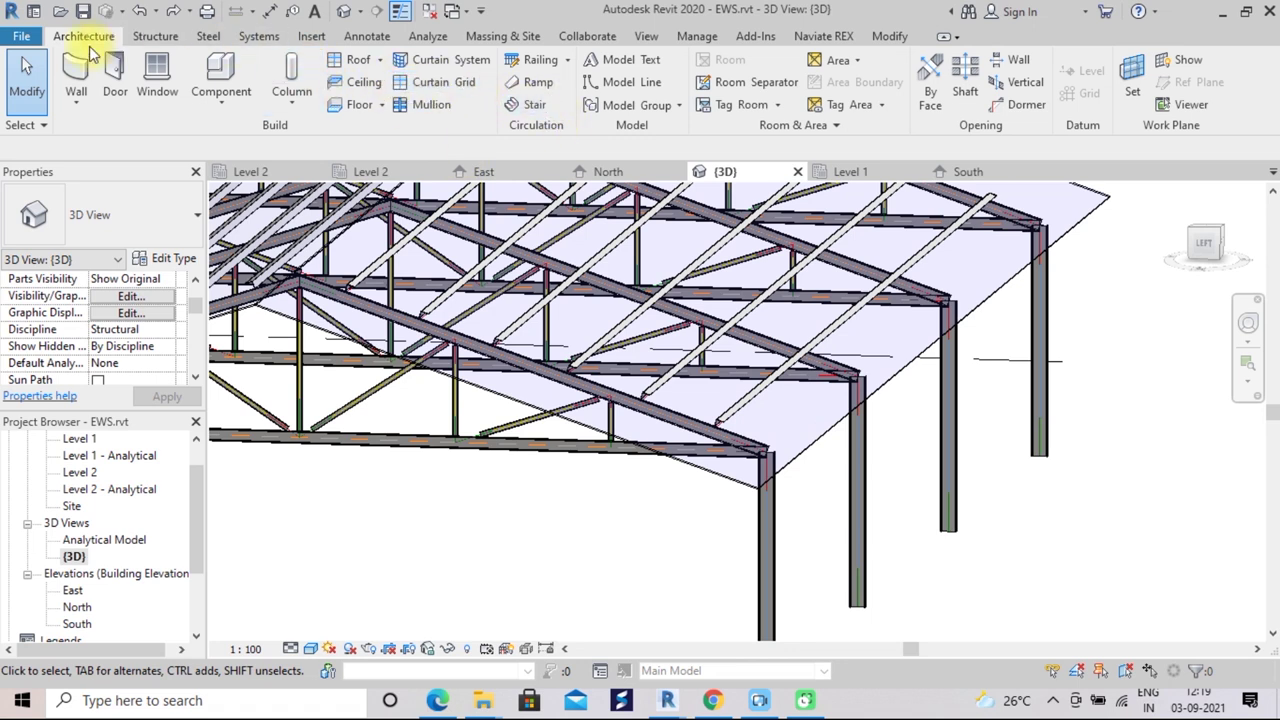
click(432, 88)
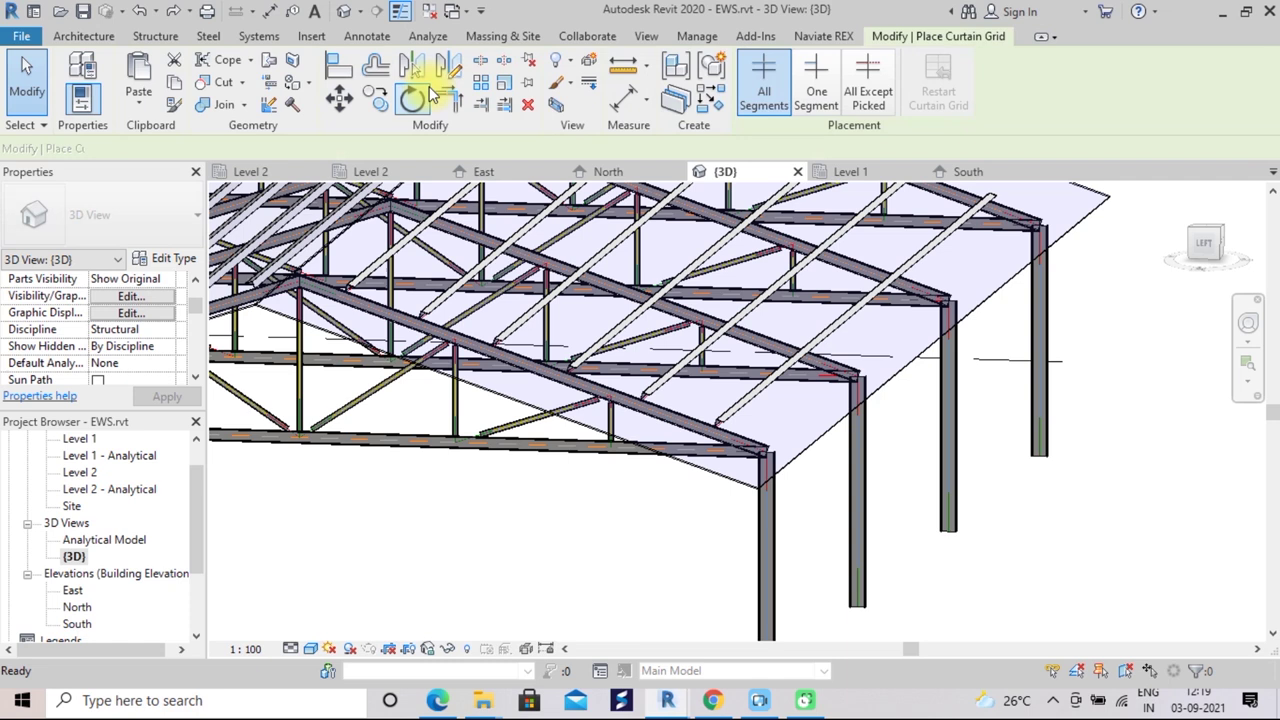
Place curtain grid lines near the glazed roof edge, then select the Sloped Glazing roof
click(813, 447)
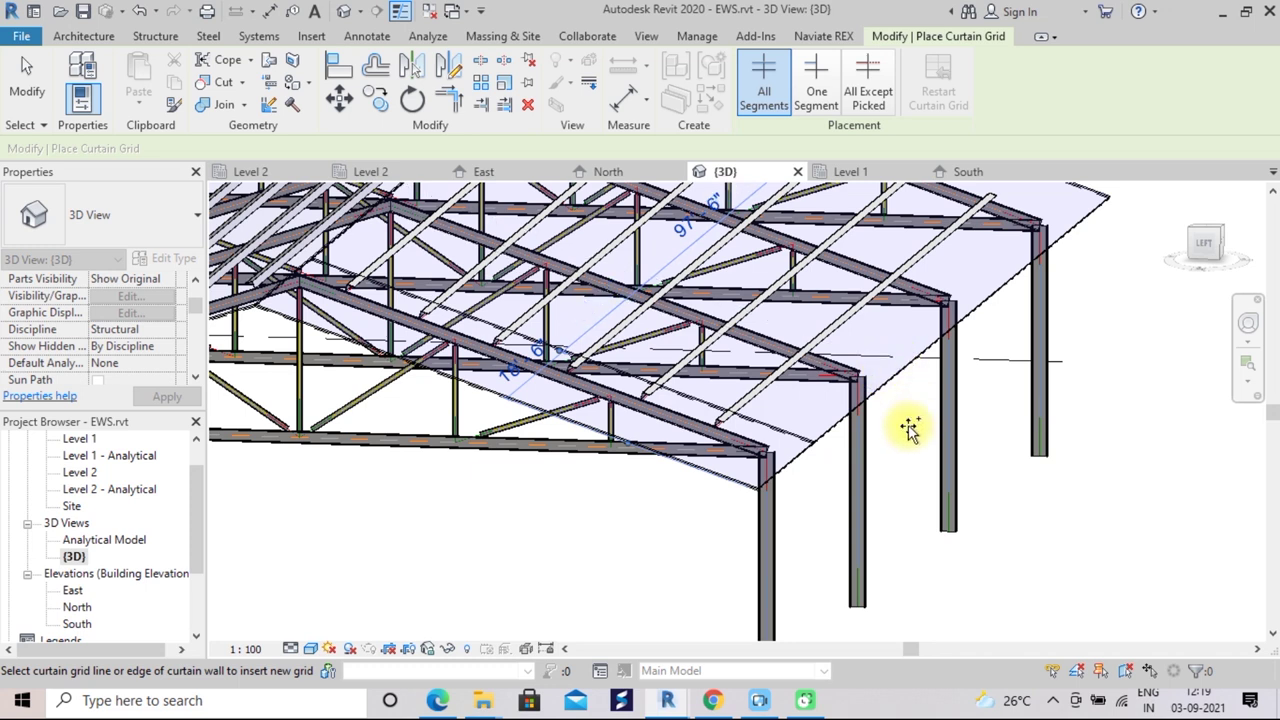
click(820, 434)
key(Escape)
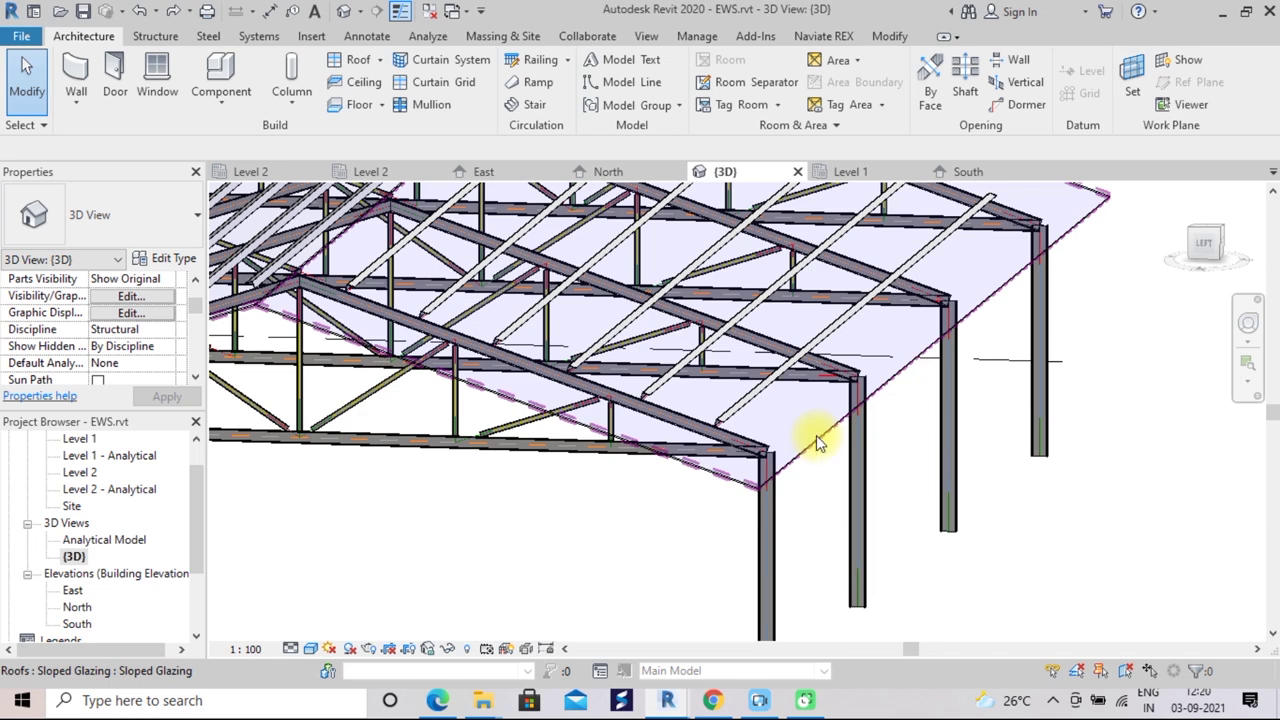
click(817, 440)
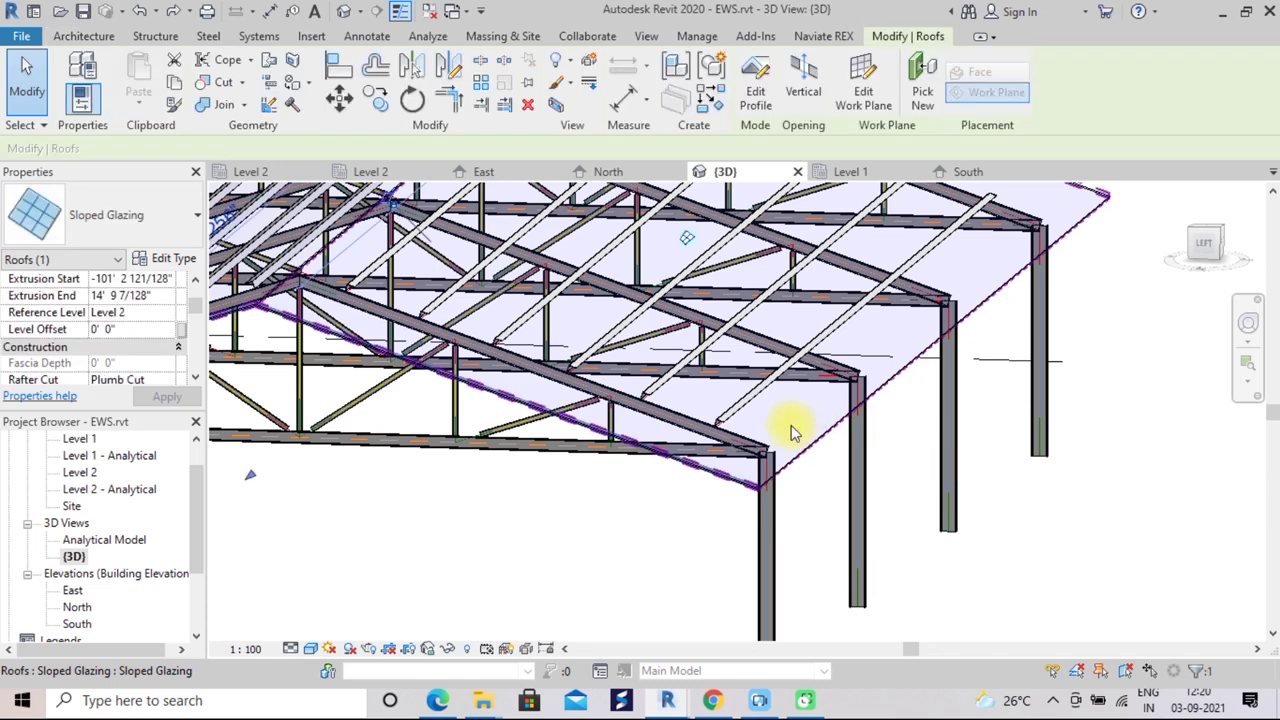
Duplicate the roof's glazing type as a new type named Sloped Glazing 2
click(163, 259)
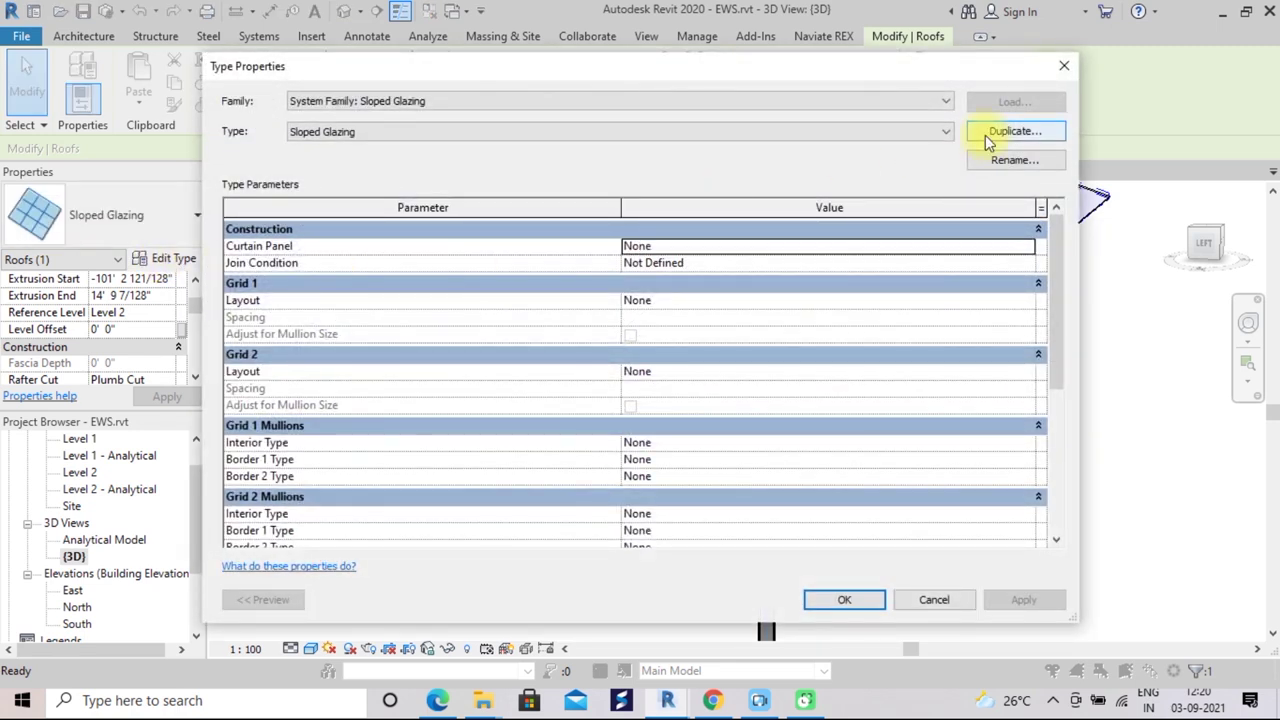
click(985, 137)
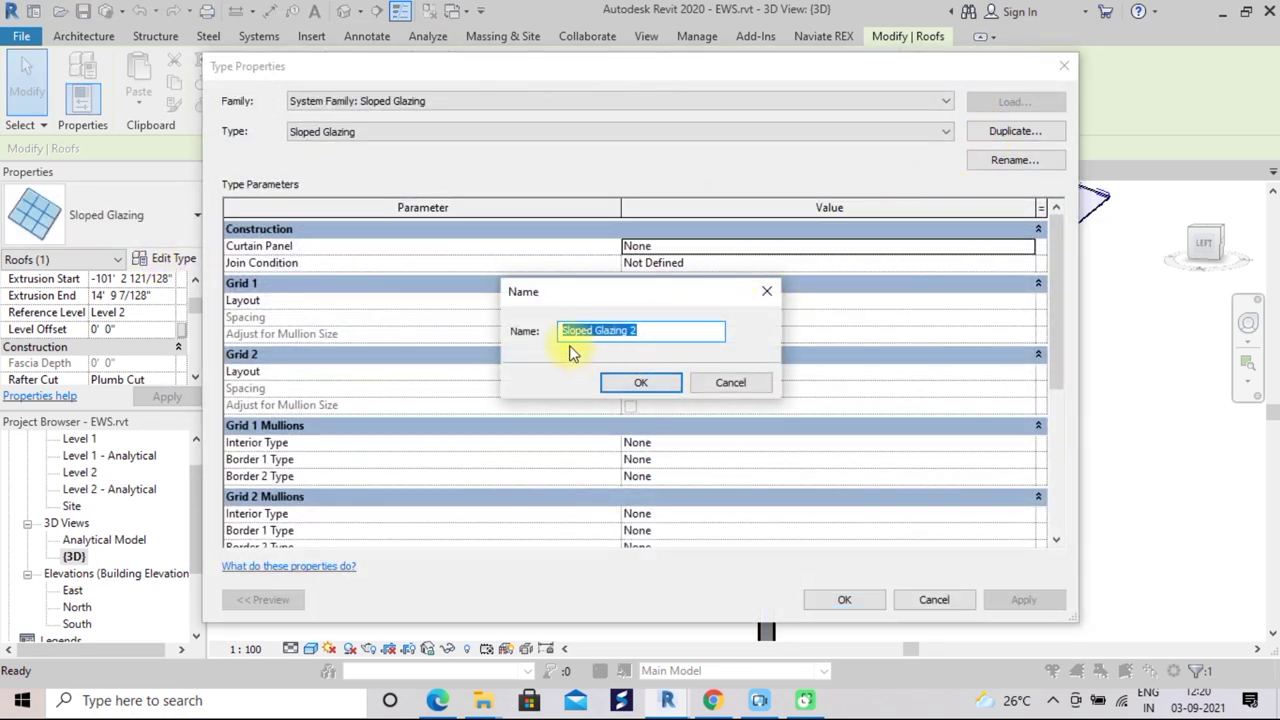
click(639, 382)
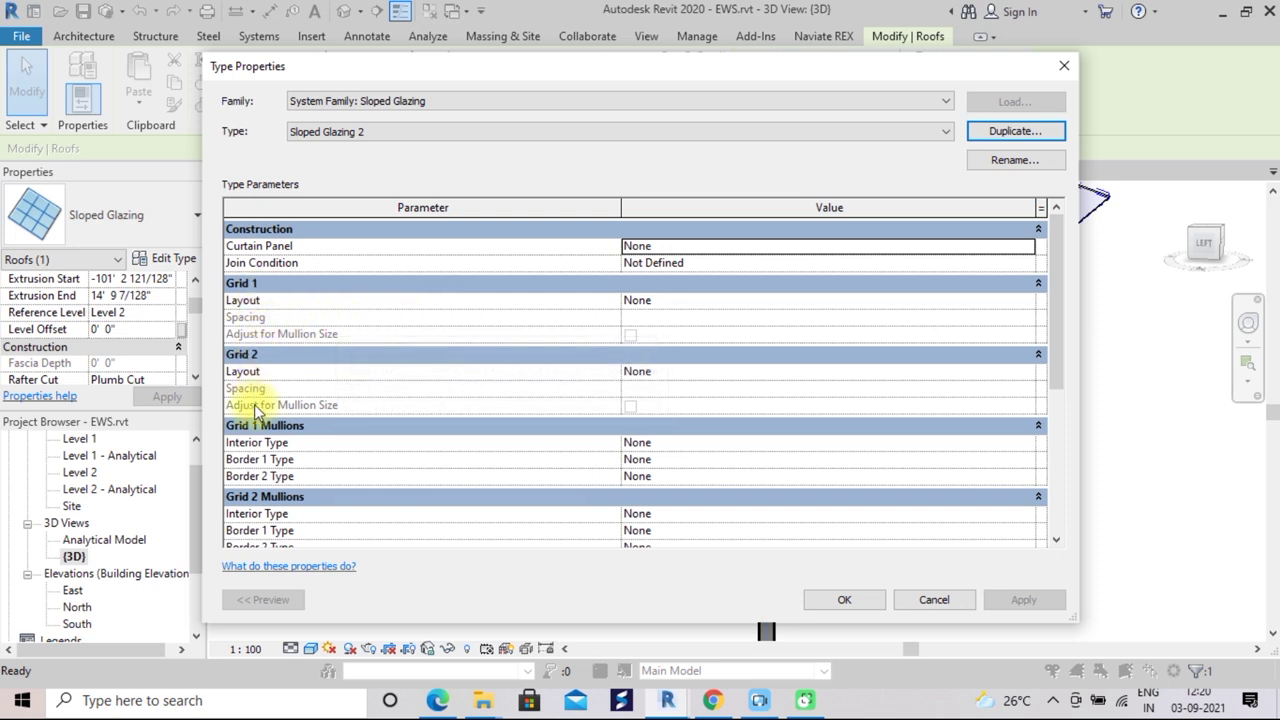
Set Grid 1 and Grid 2 layouts to Maximum Spacing at 5' 0" and confirm
click(688, 301)
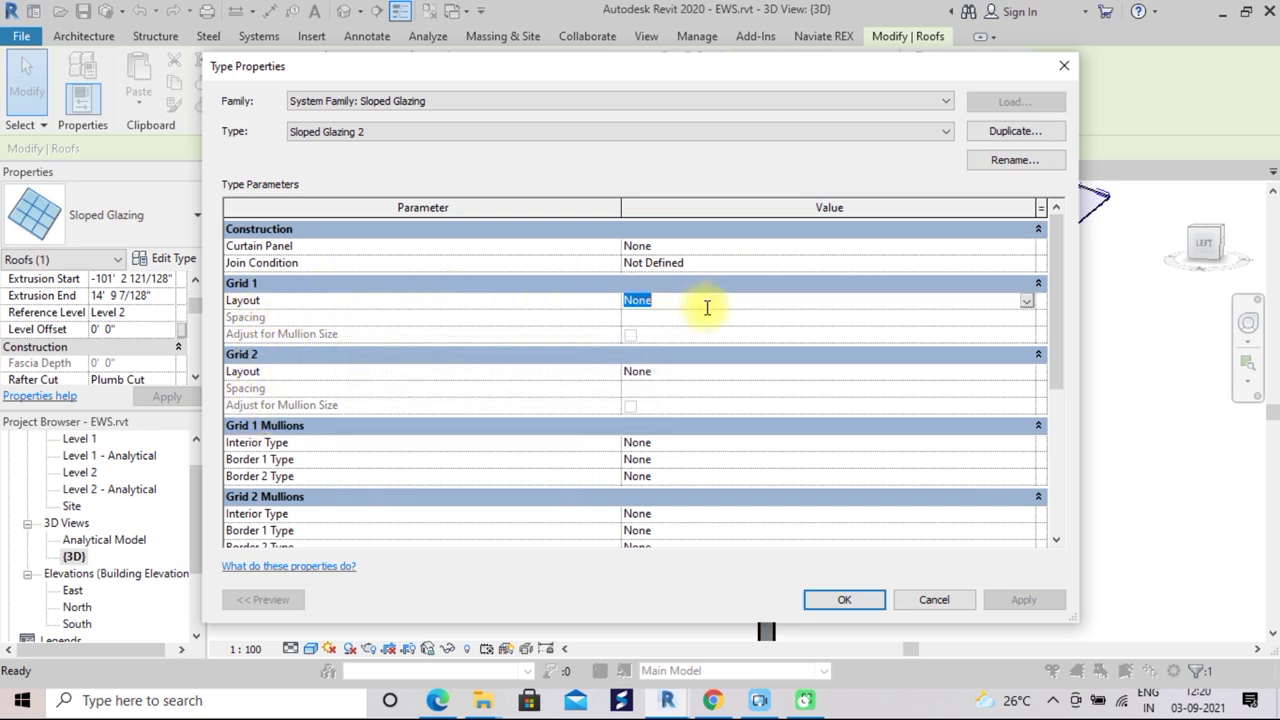
click(1028, 302)
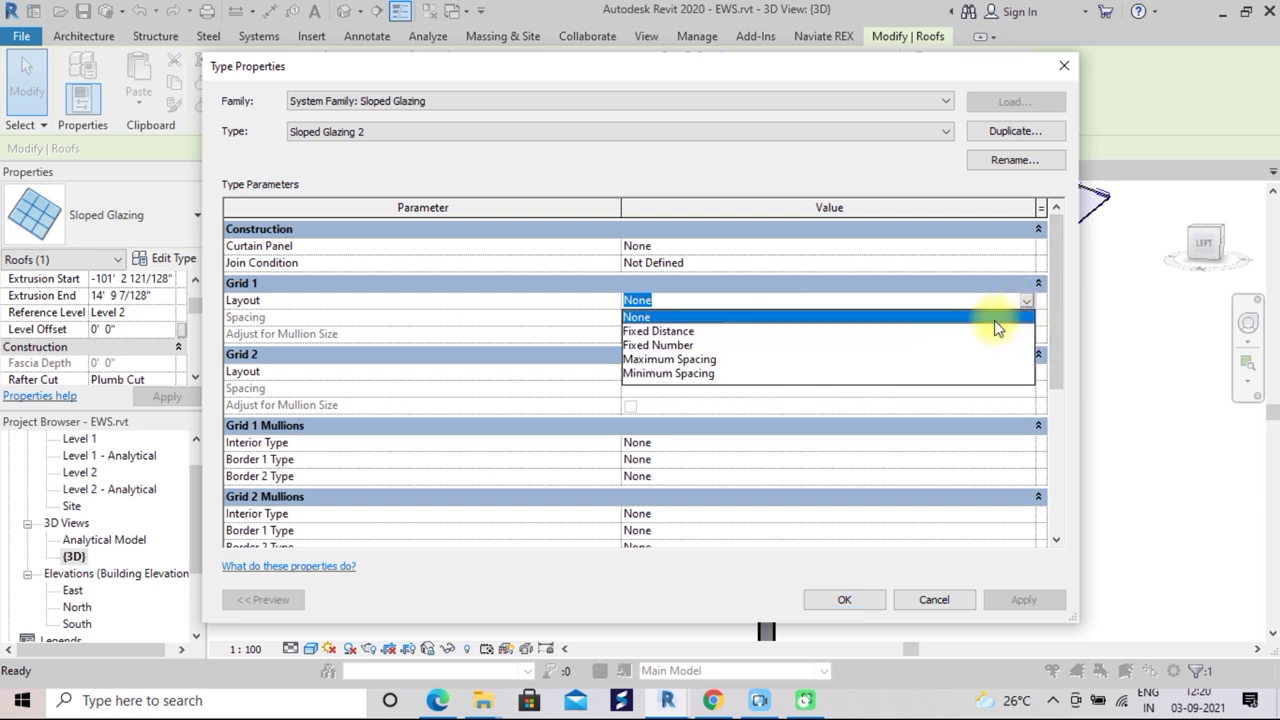
click(684, 360)
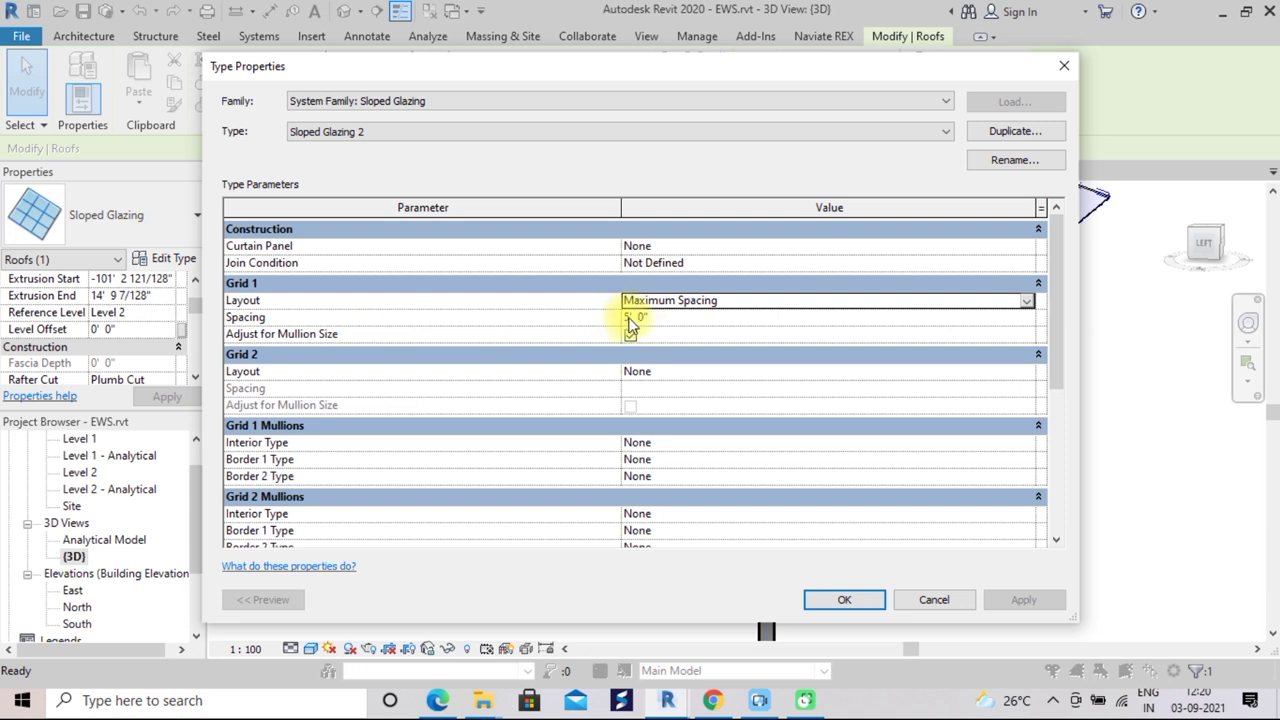
click(948, 376)
click(1027, 373)
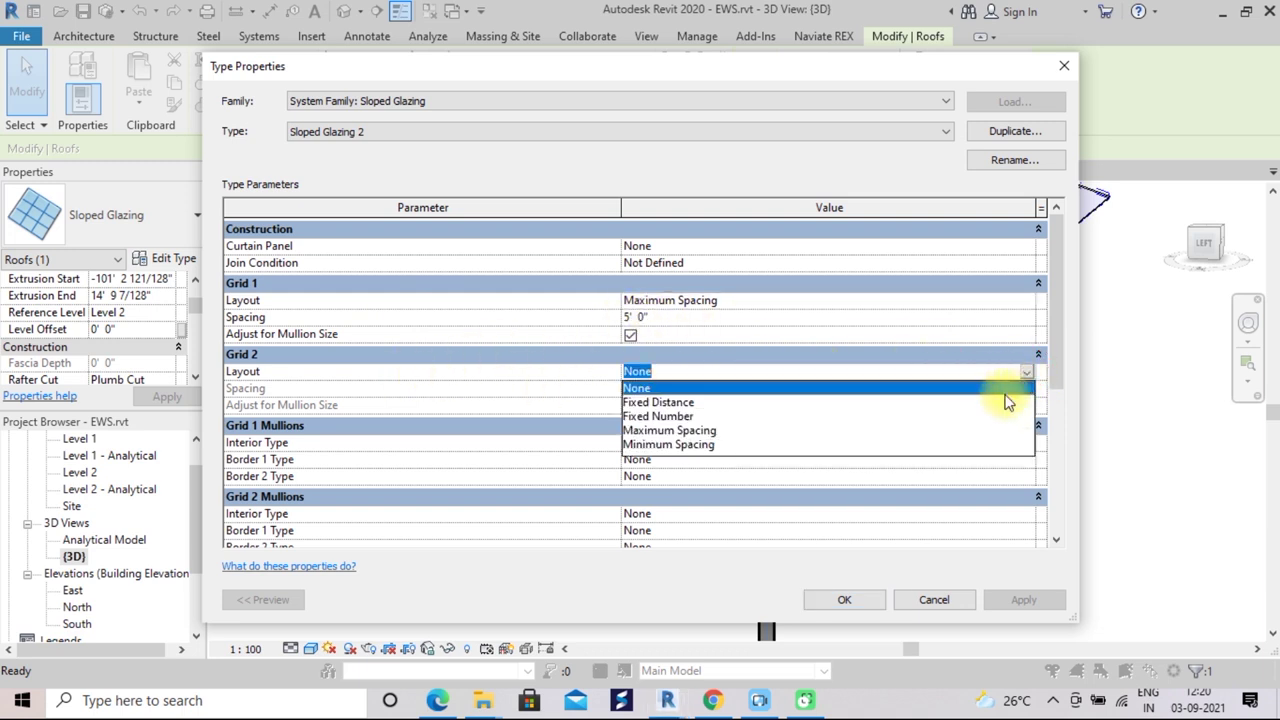
click(709, 431)
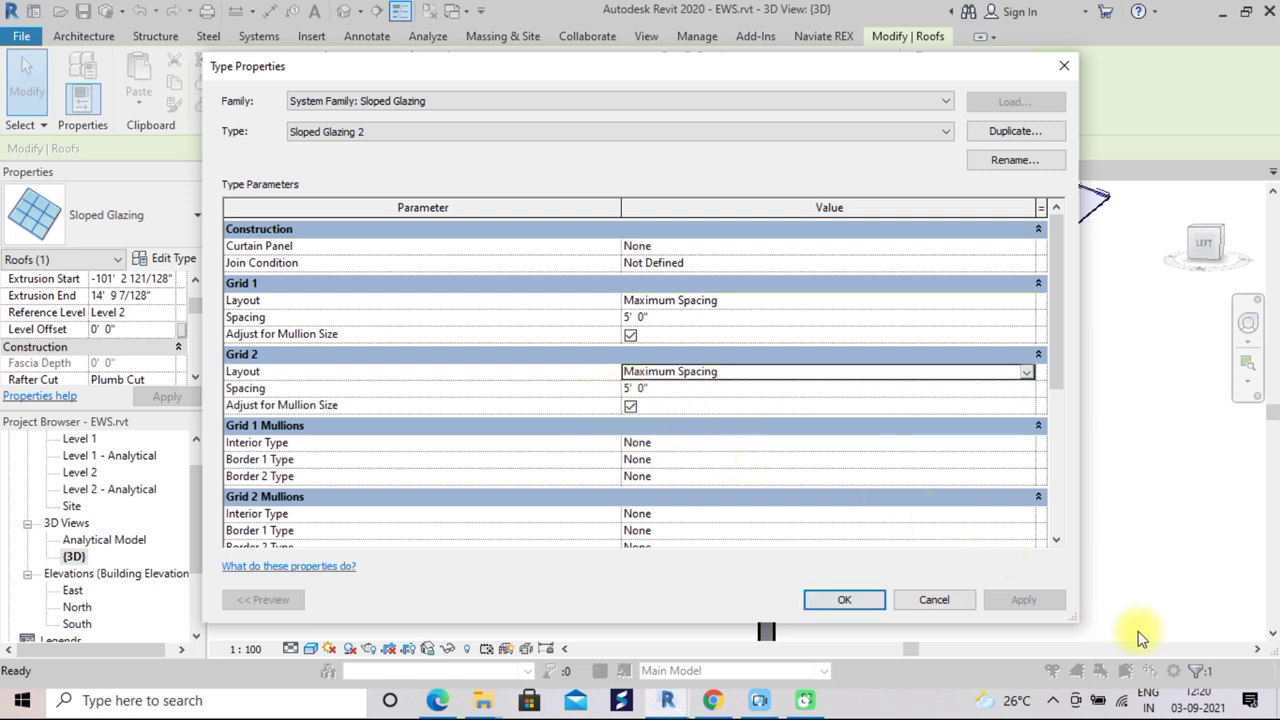
click(1178, 655)
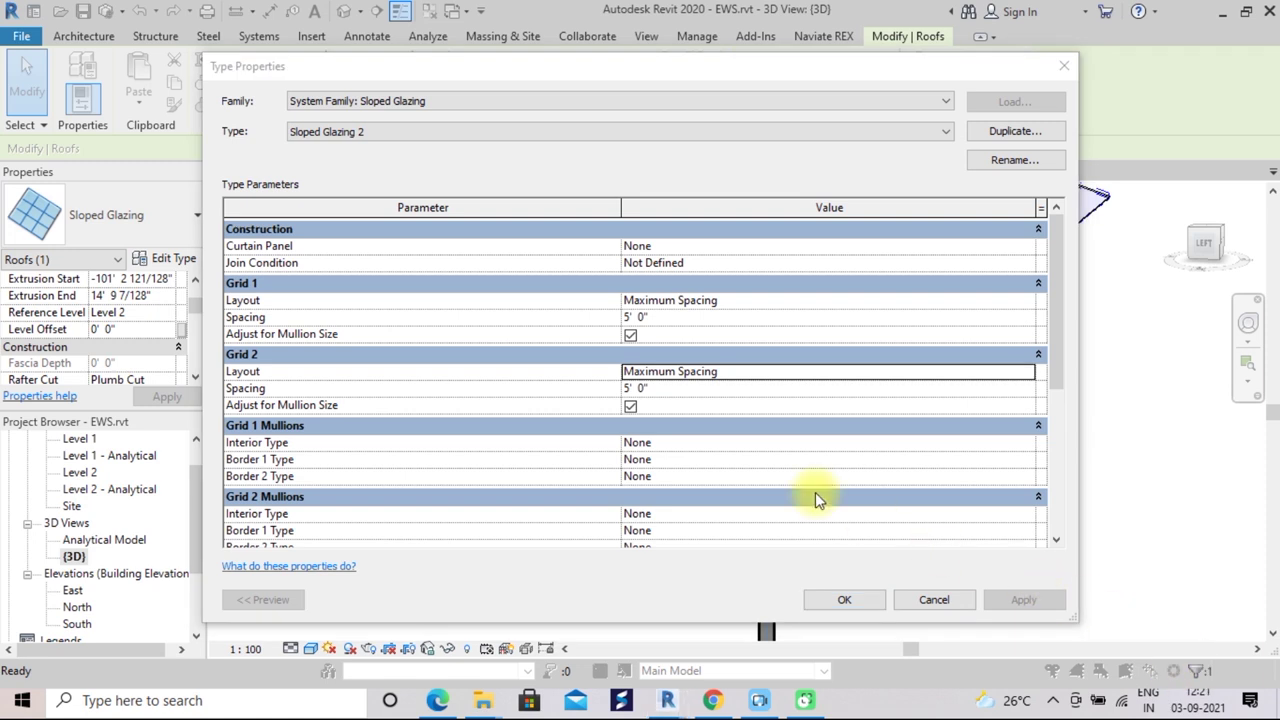
click(972, 301)
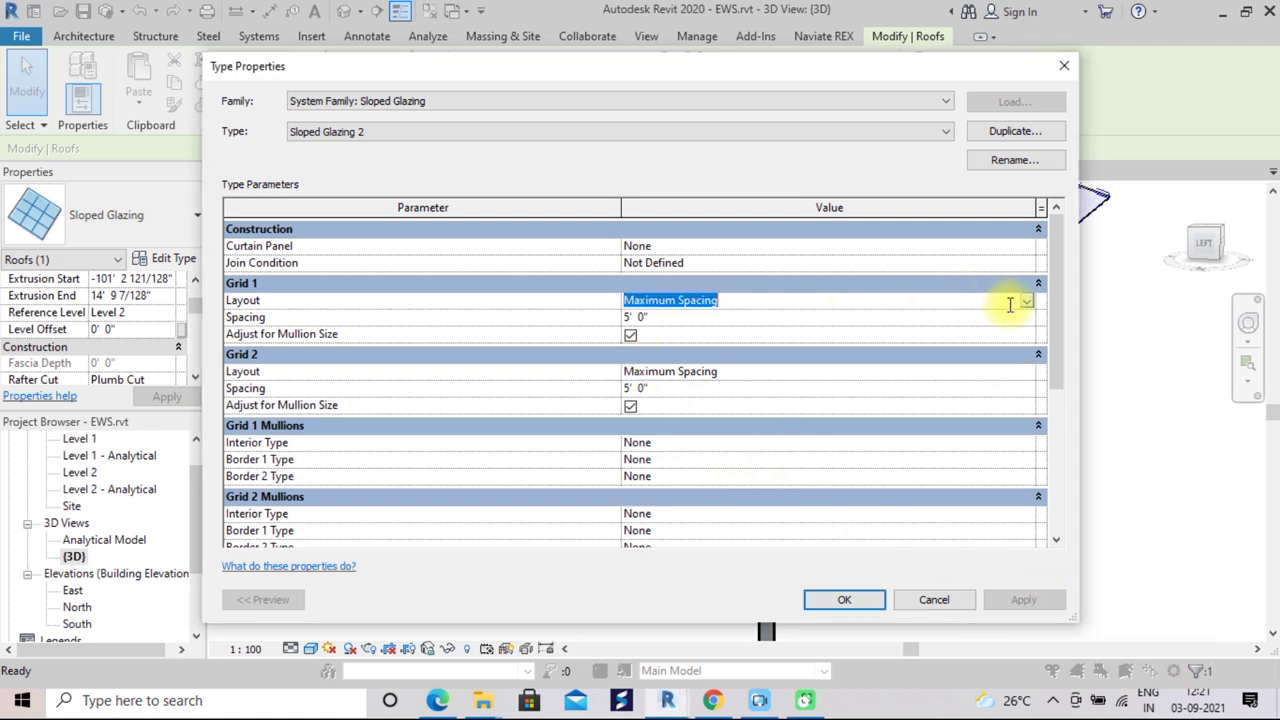
click(1025, 305)
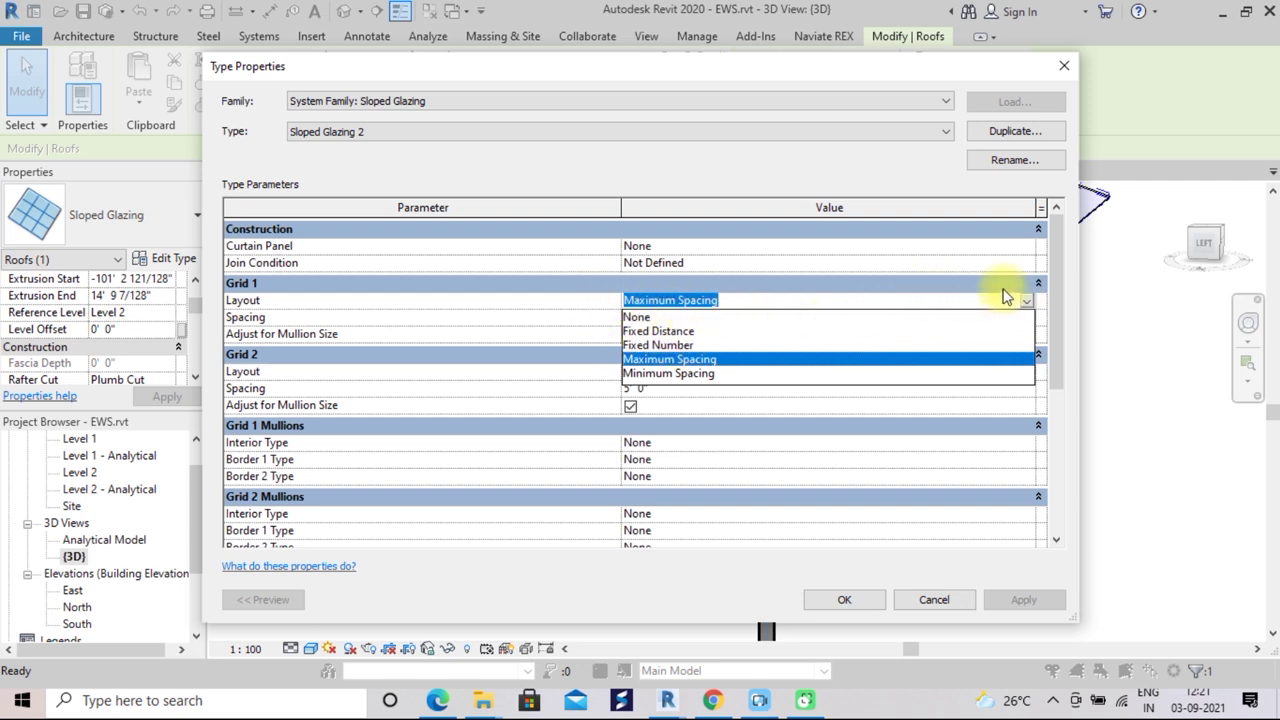
click(1029, 302)
click(842, 600)
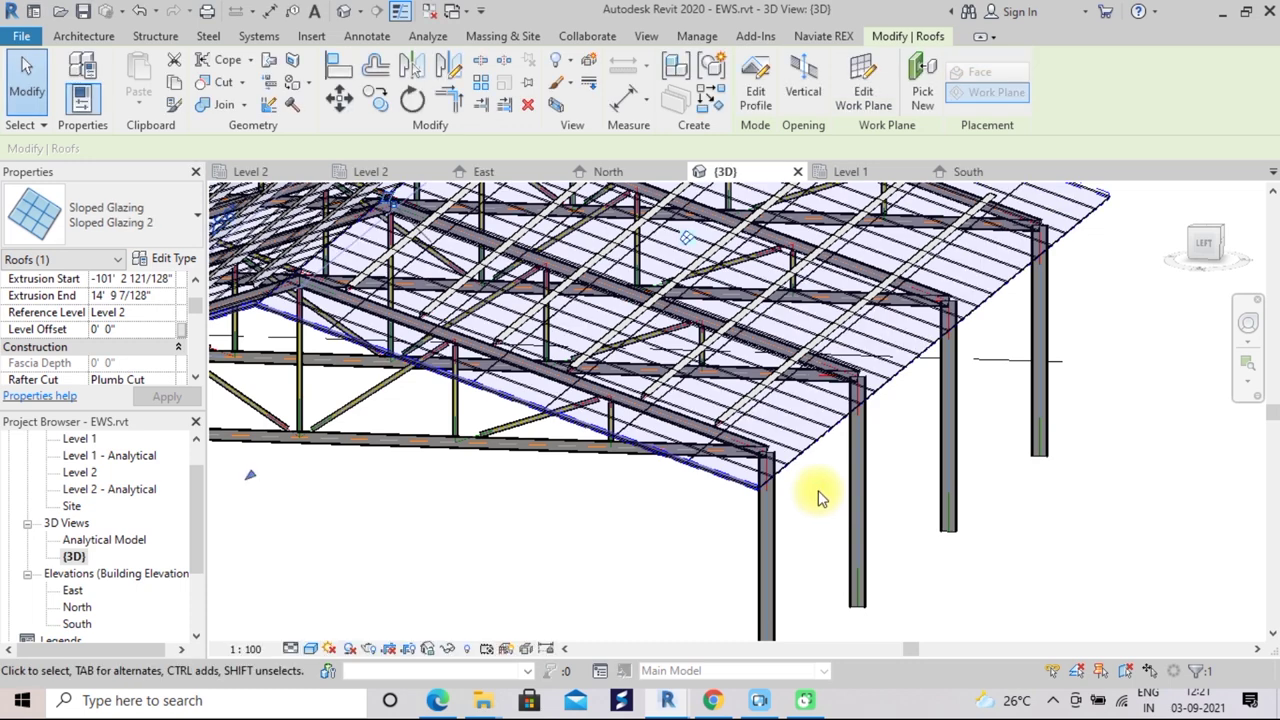
Zoom in on the gridded glazing roof, then start the Architecture Mullion tool
scroll(818, 491, up, 2)
scroll(818, 490, up, 1)
scroll(820, 483, up, 1)
scroll(833, 469, up, 1)
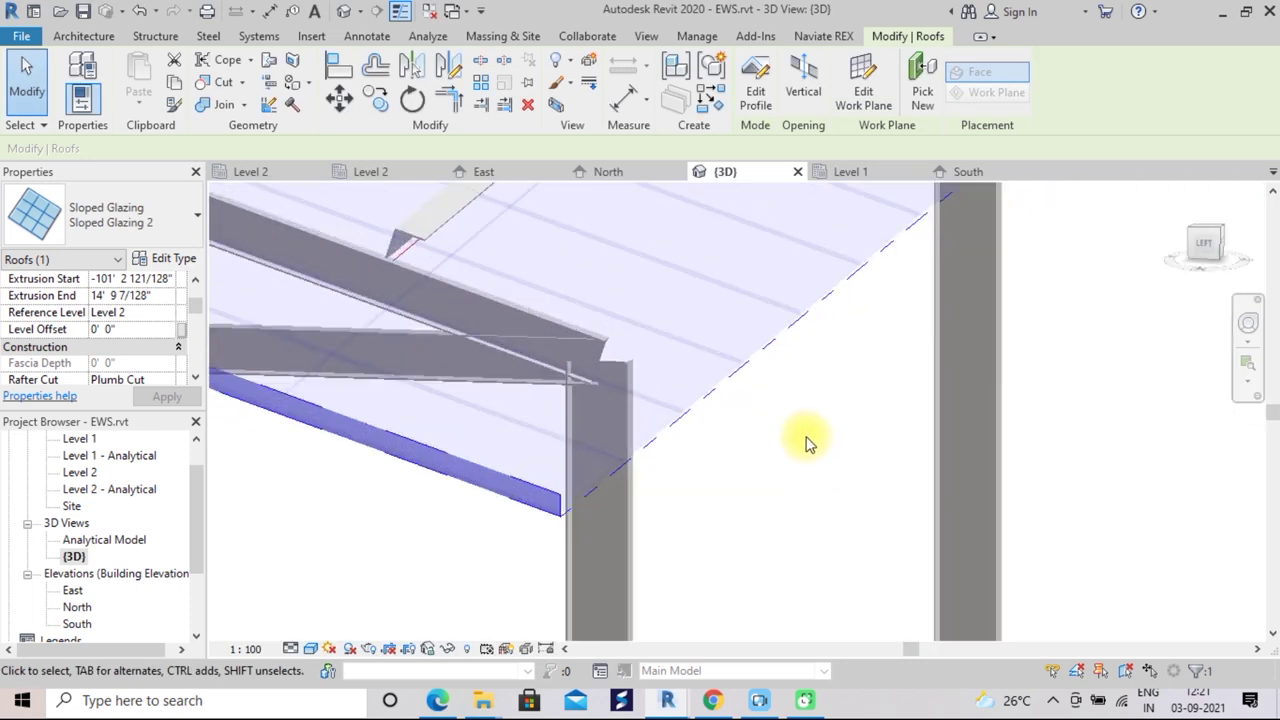
scroll(840, 485, down, 1)
scroll(846, 492, down, 1)
scroll(846, 492, down, 1)
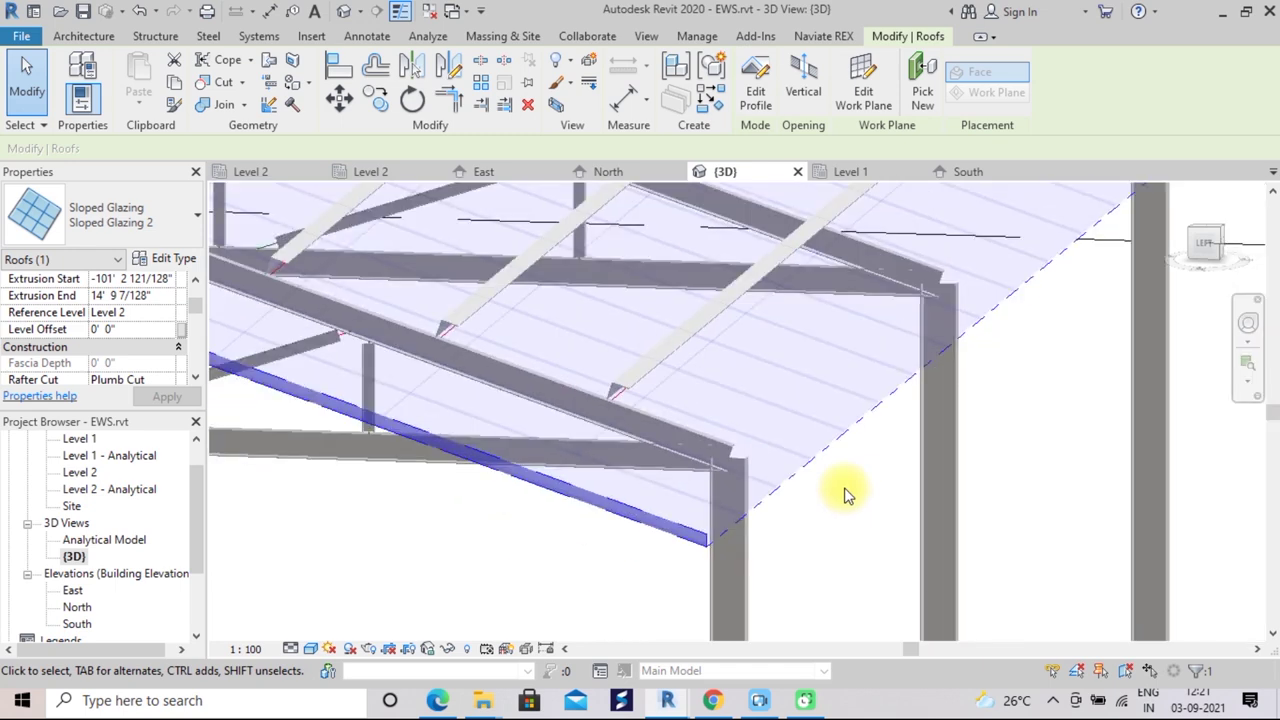
scroll(845, 495, down, 1)
scroll(846, 492, down, 1)
scroll(846, 492, down, 1)
scroll(846, 492, down, 1)
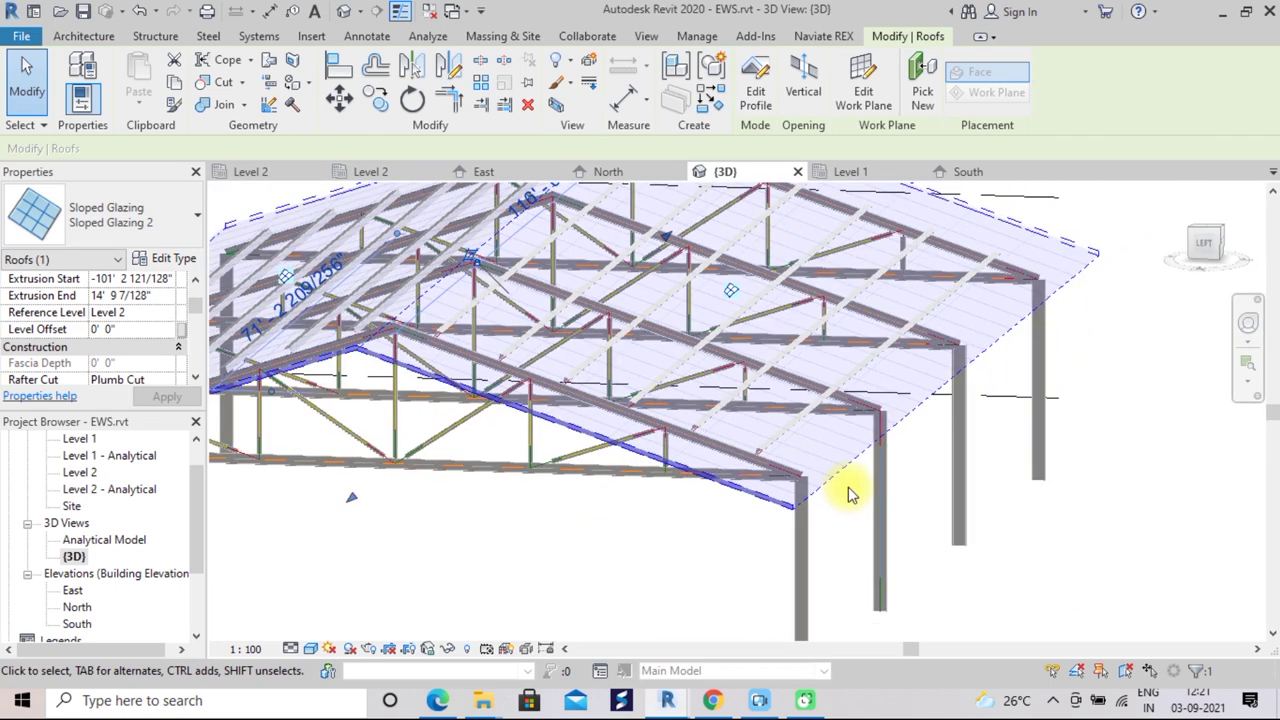
scroll(846, 492, down, 1)
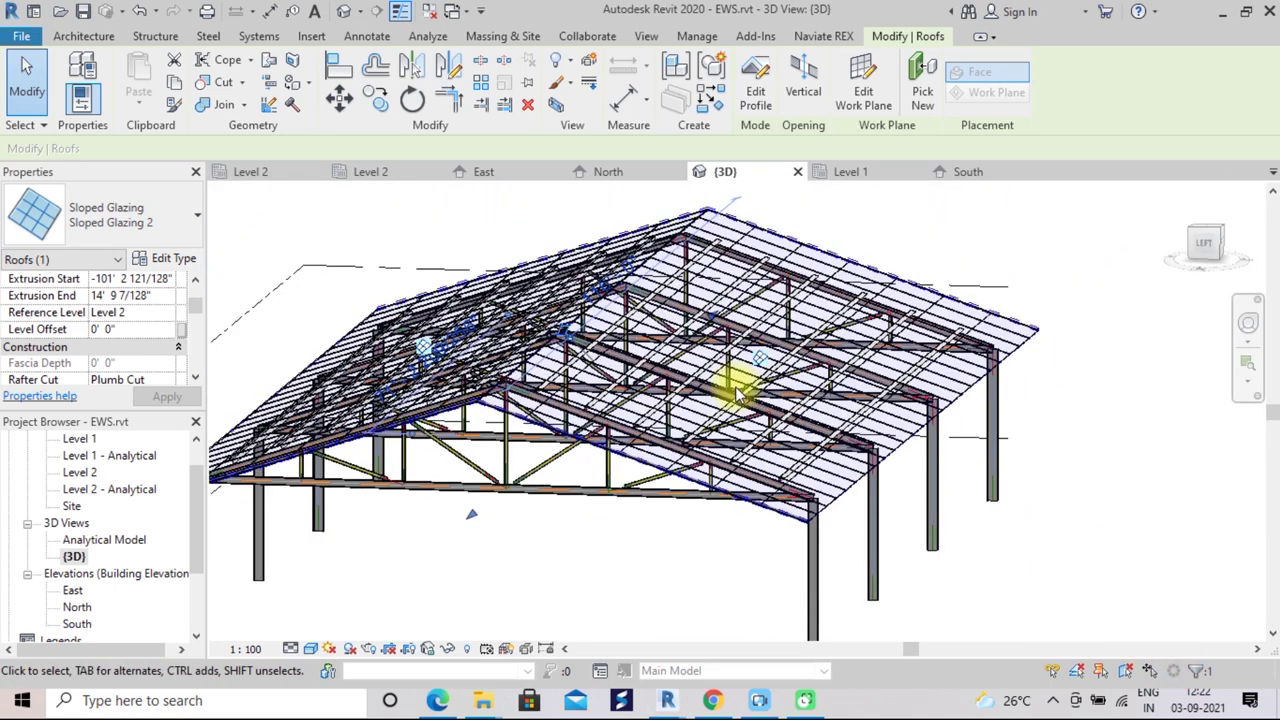
click(95, 37)
click(428, 106)
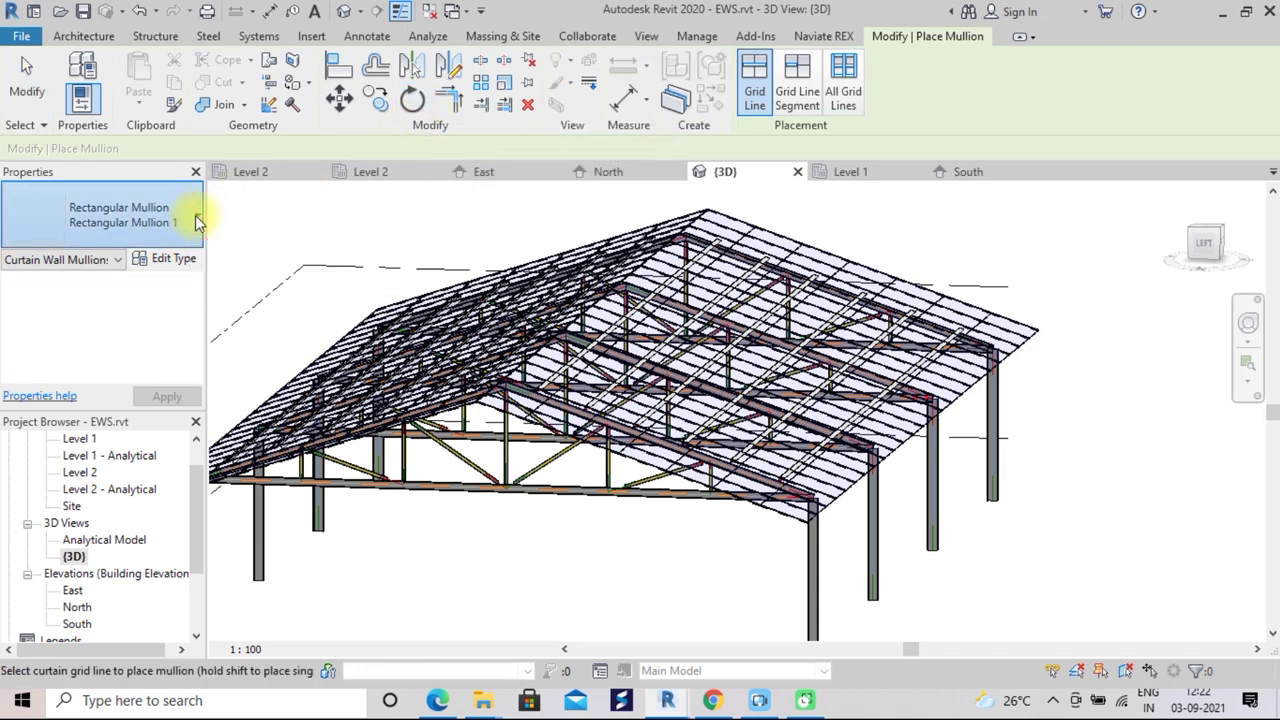
Keep Rectangular Mullion 1 as the mullion type with All Grid Lines placement
click(196, 218)
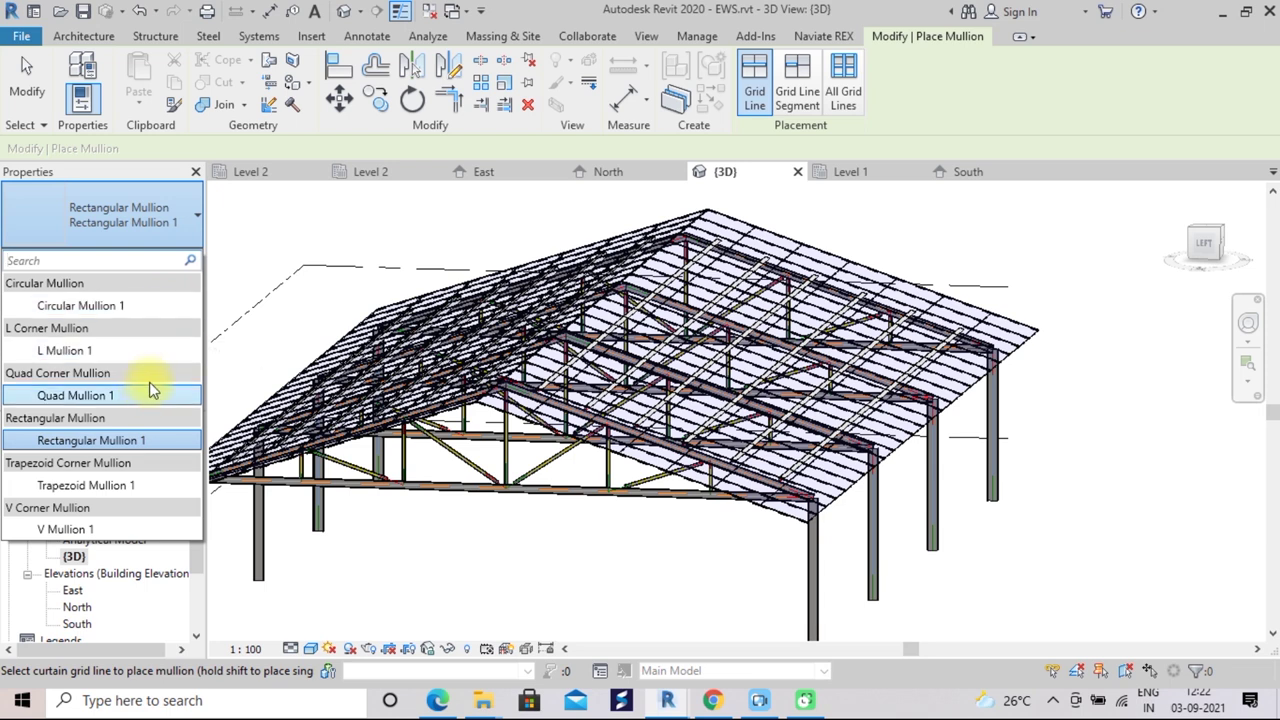
click(92, 442)
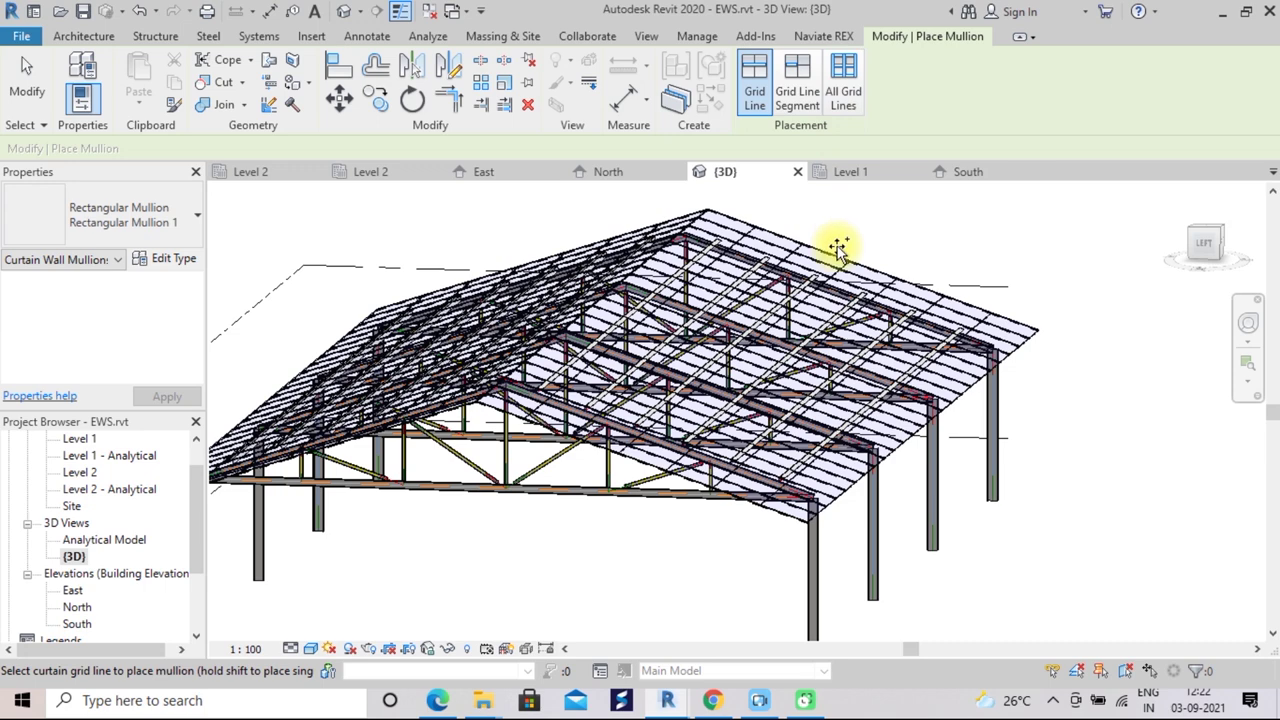
scroll(834, 268, up, 2)
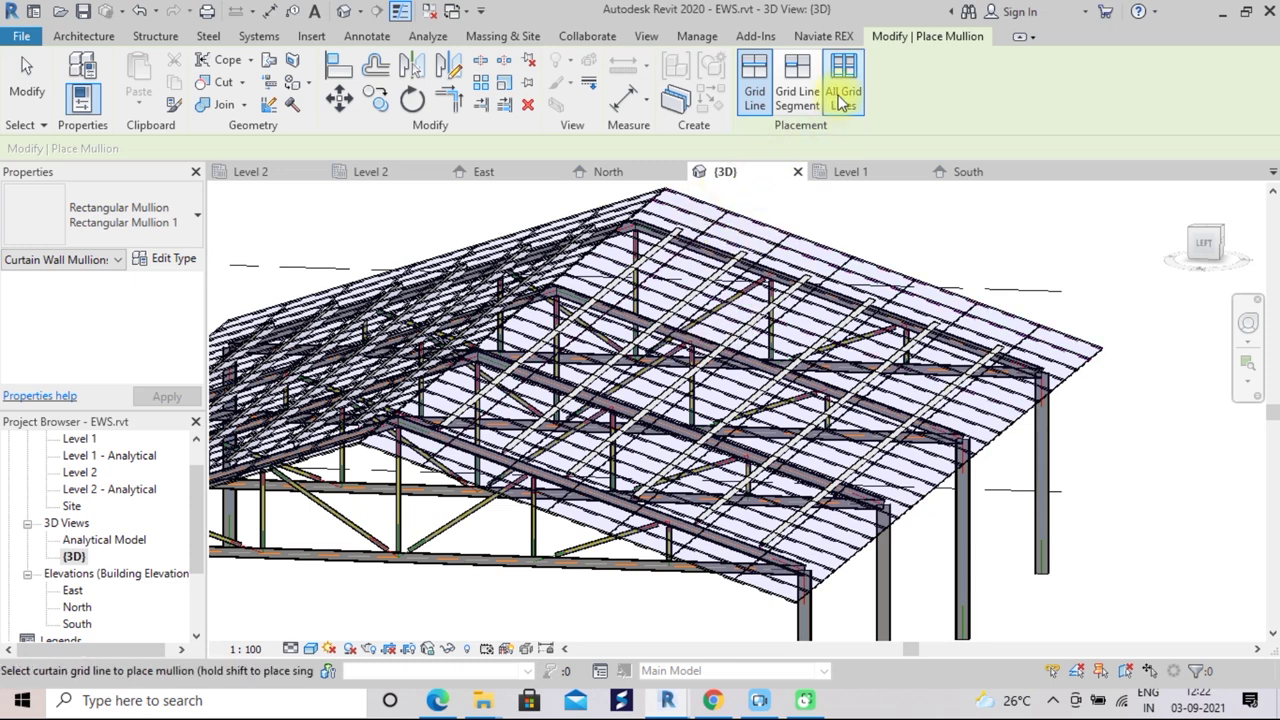
click(841, 100)
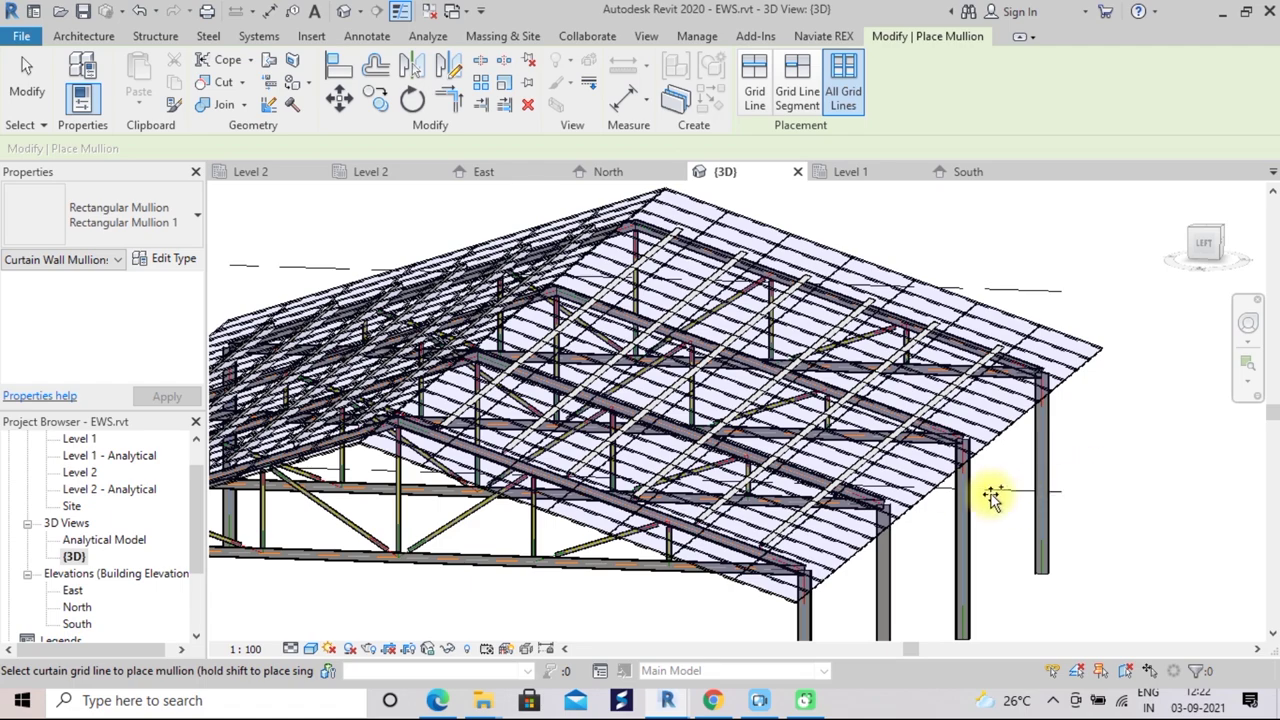
scroll(950, 483, up, 2)
scroll(950, 483, up, 2)
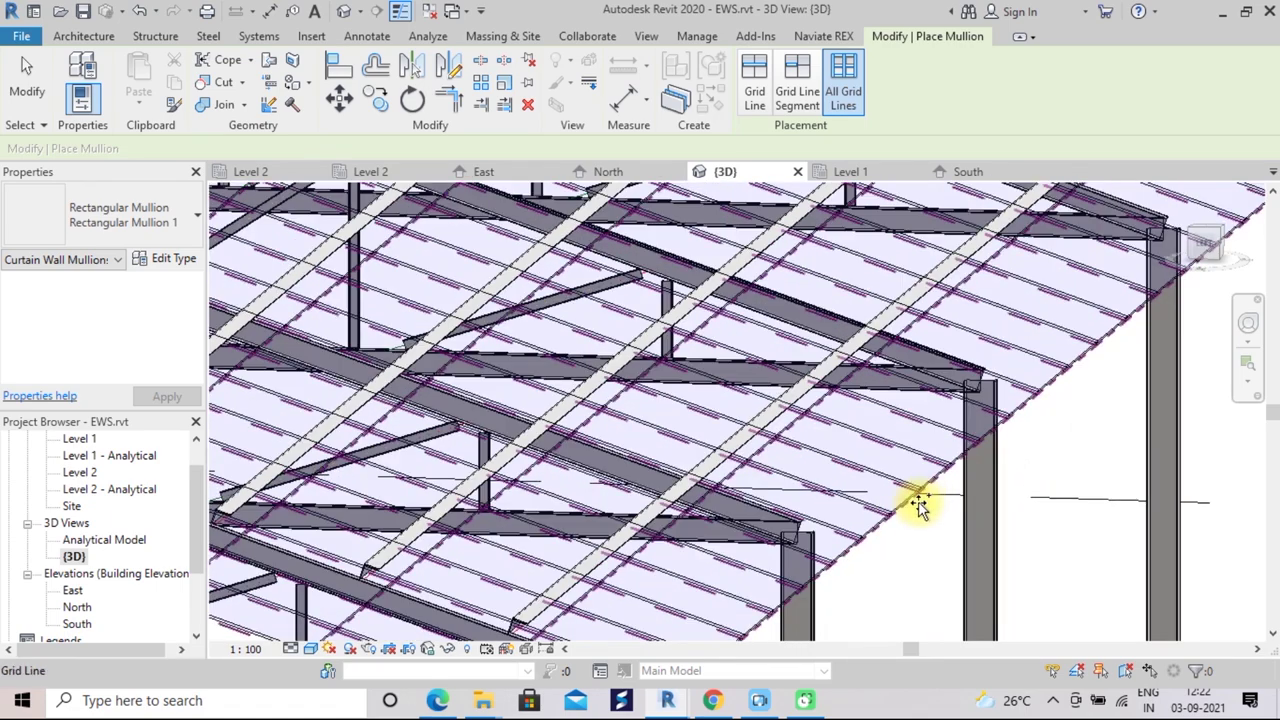
scroll(918, 507, down, 2)
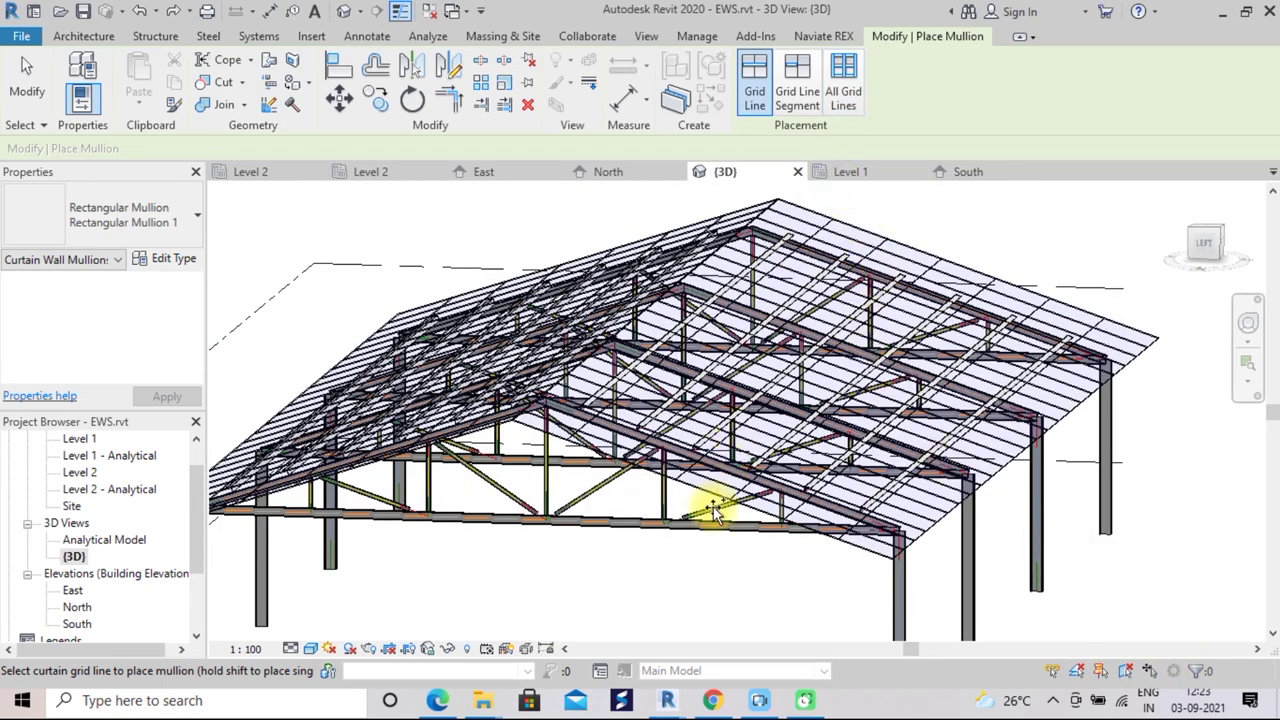
scroll(710, 509, up, 4)
scroll(716, 510, up, 2)
scroll(694, 491, up, 2)
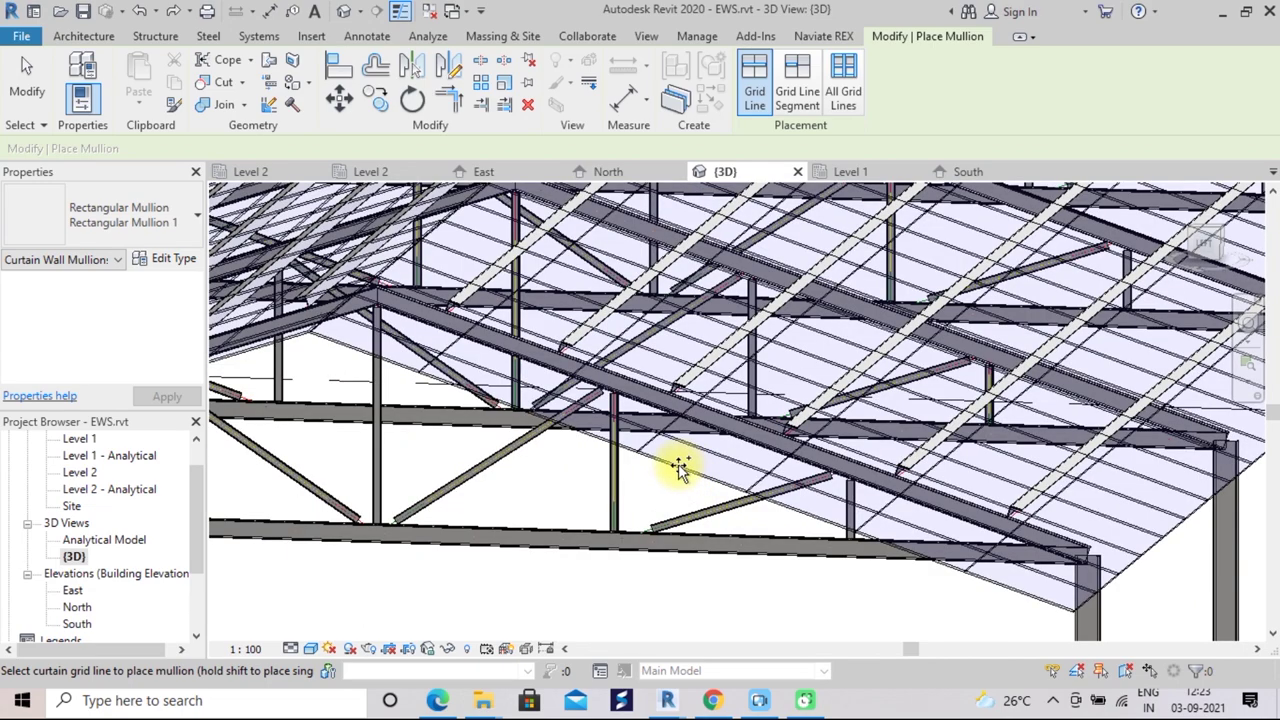
scroll(690, 468, up, 2)
Add mullions along every grid line of the first roof slope
click(843, 80)
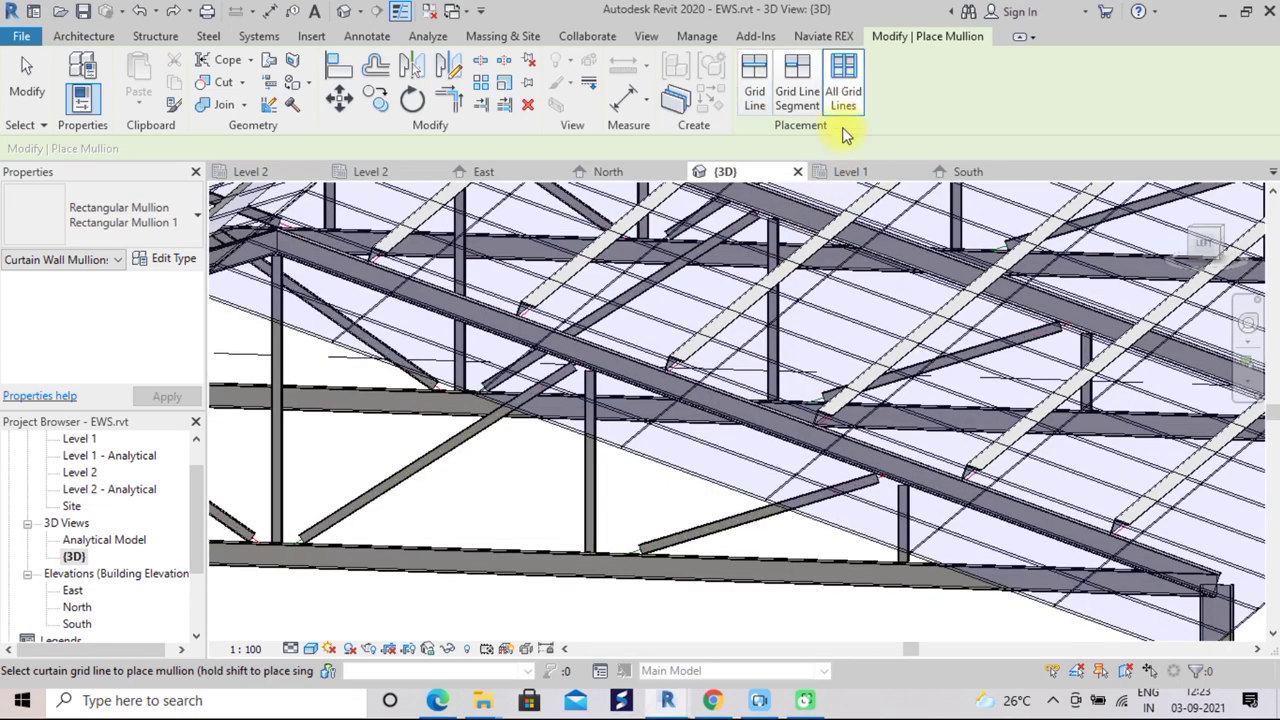
click(693, 475)
scroll(712, 463, down, 2)
scroll(720, 451, down, 2)
scroll(729, 449, down, 2)
scroll(706, 403, down, 2)
scroll(740, 370, up, 1)
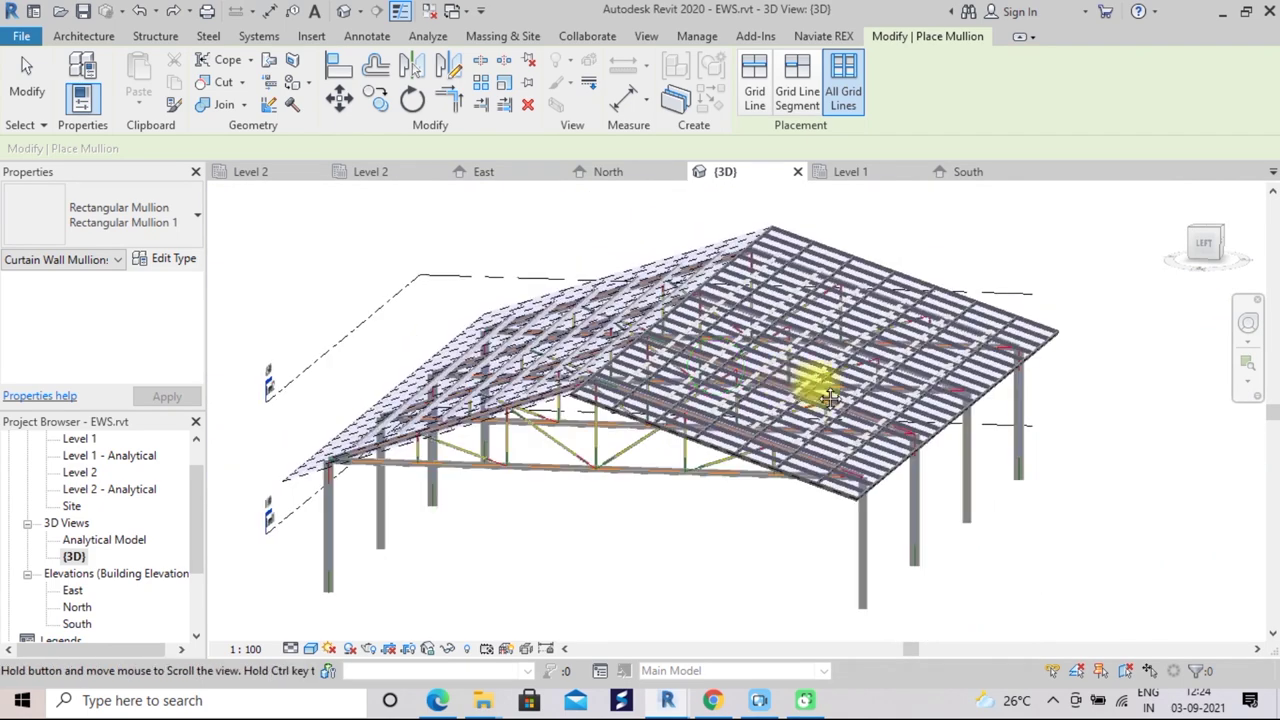
scroll(800, 385, up, 1)
scroll(811, 395, up, 2)
scroll(813, 395, up, 1)
scroll(813, 395, up, 1)
scroll(805, 400, up, 1)
scroll(800, 400, up, 1)
scroll(795, 400, down, 1)
scroll(795, 401, down, 1)
scroll(794, 398, down, 2)
scroll(1140, 258, up, 1)
scroll(1005, 295, down, 2)
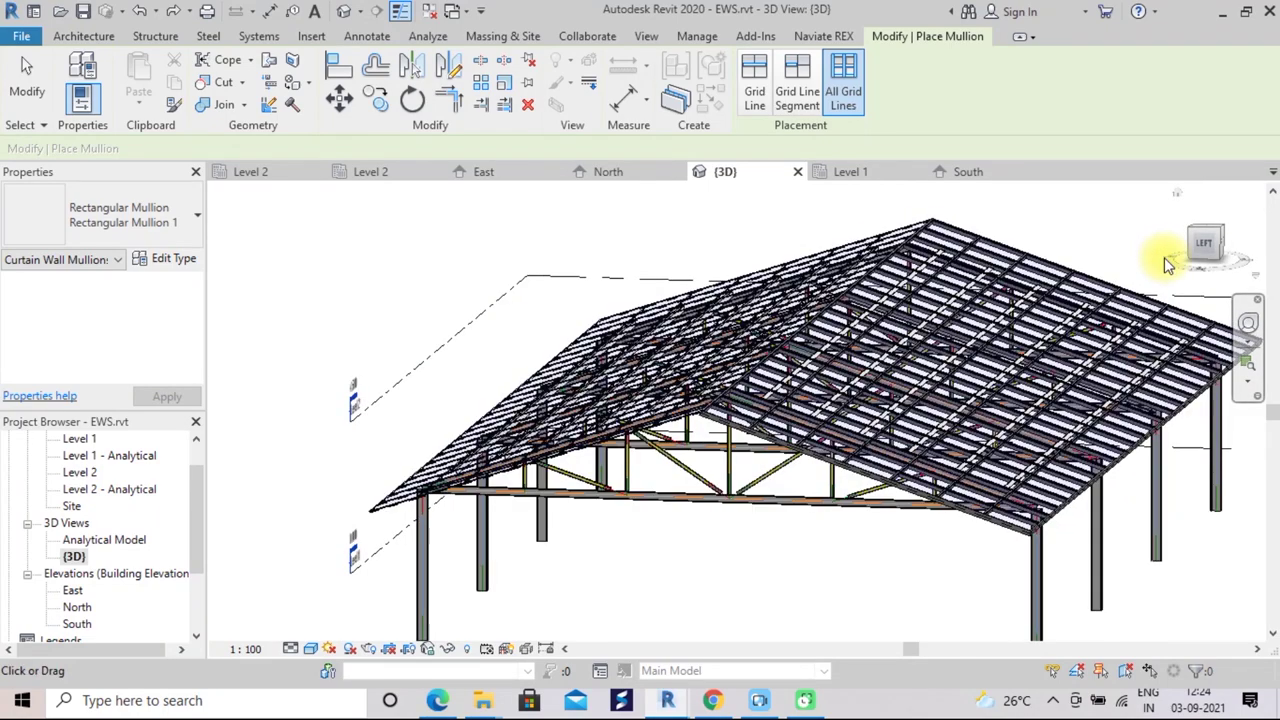
mouse_move(1170, 261)
mouse_down()
mouse_move(1143, 305)
mouse_move(1194, 309)
mouse_move(1123, 286)
mouse_move(1037, 283)
mouse_up()
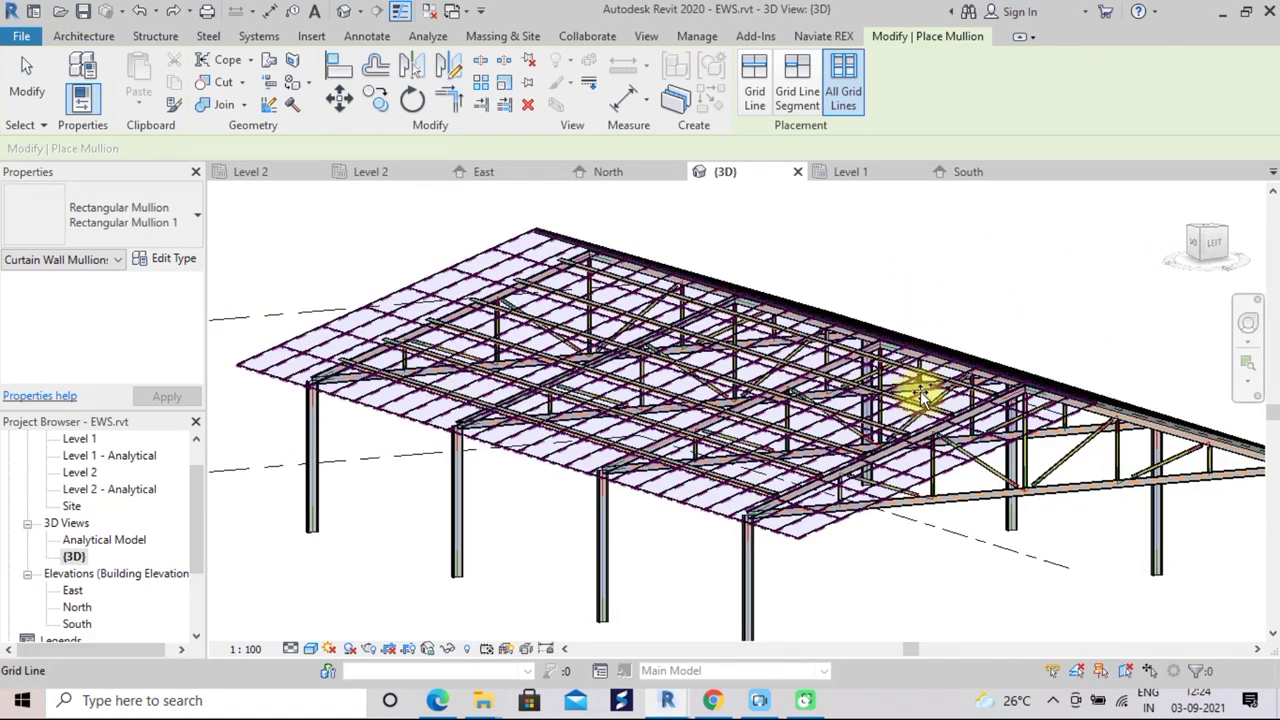
Add Rectangular Mullion 1 mullions to the second roof slope's grid lines
scroll(945, 425, up, 2)
scroll(960, 425, up, 1)
scroll(975, 460, up, 1)
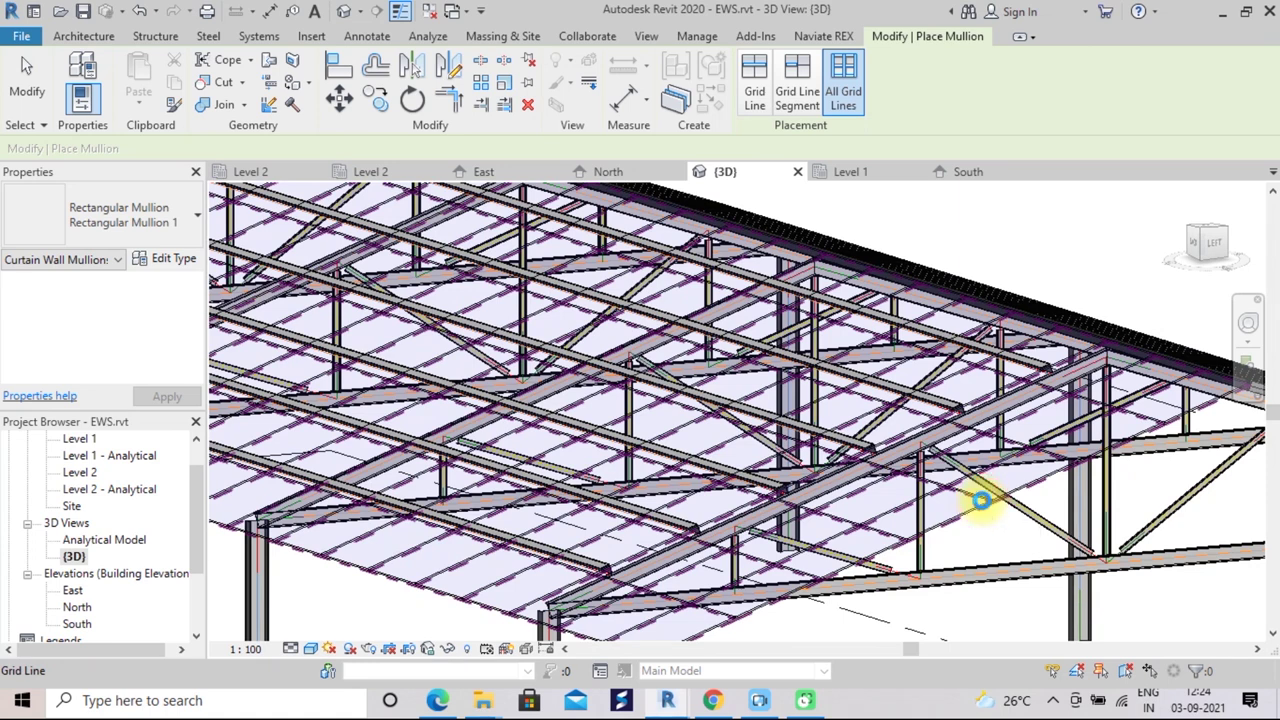
click(983, 500)
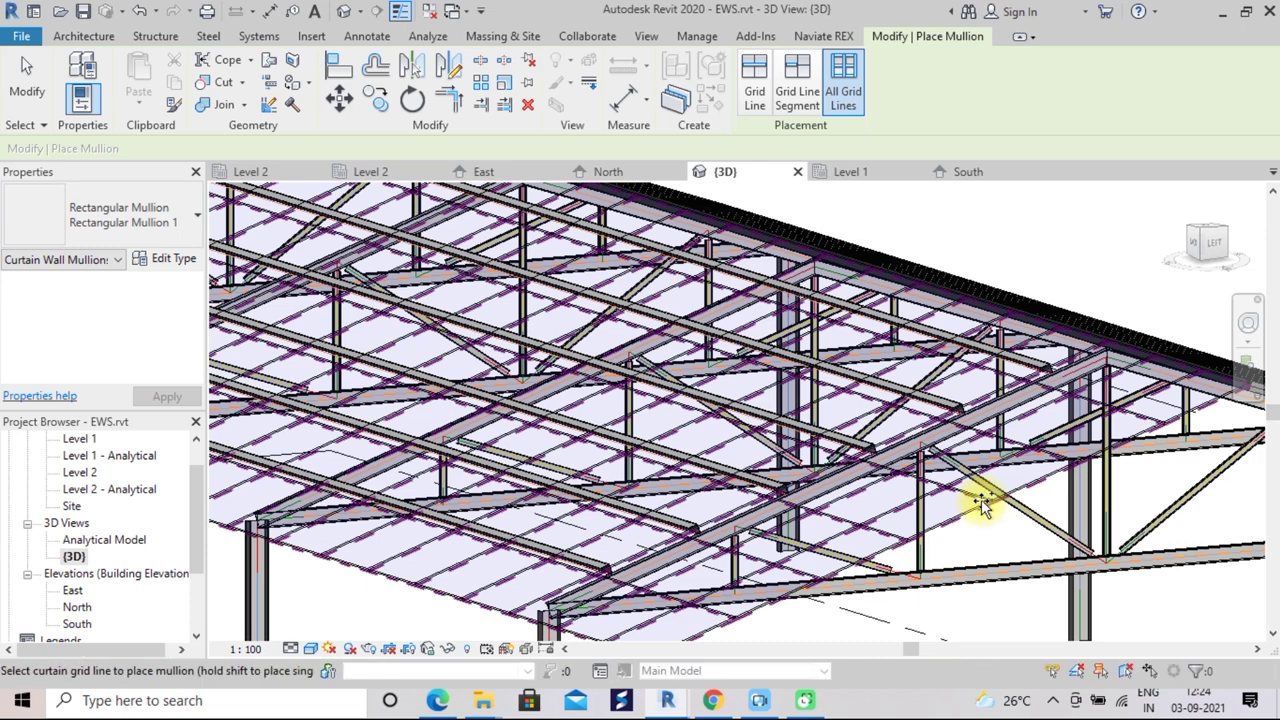
scroll(1000, 400, down, 2)
scroll(1000, 400, down, 2)
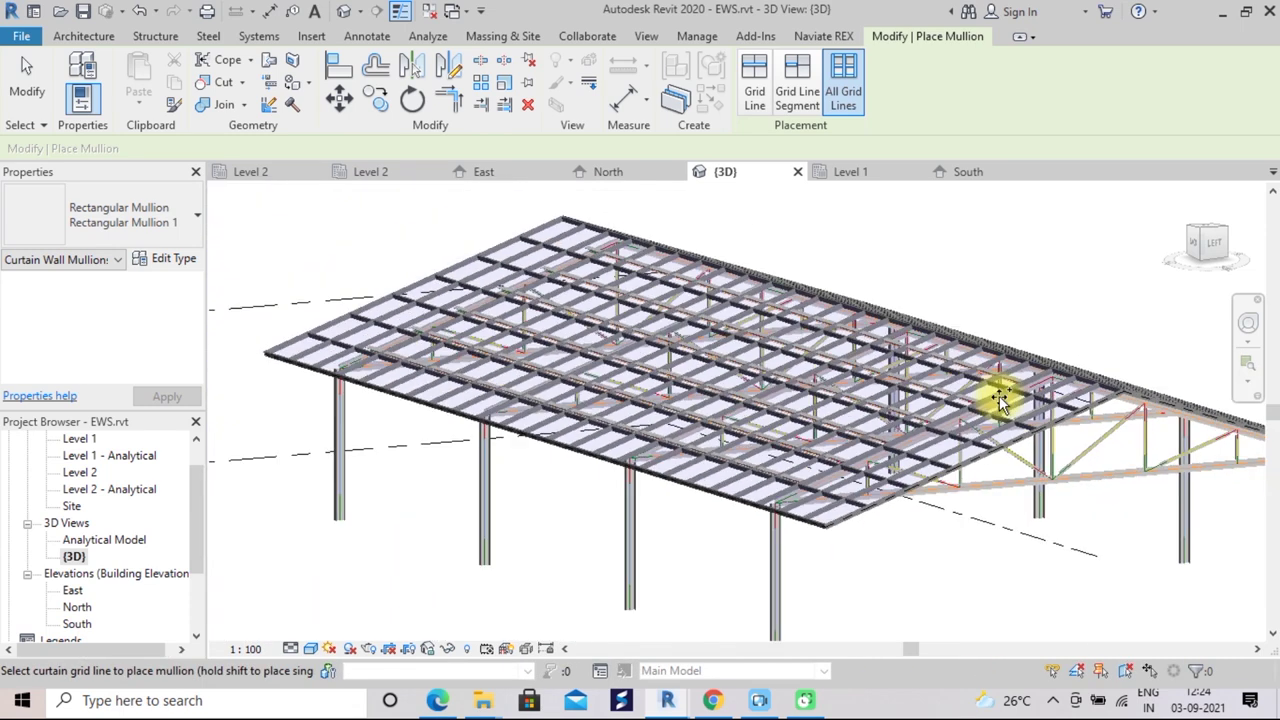
Orbit the 3D view to look obliquely across the mullioned roof and truss frame
shift+middle_drag(1085, 283, 974, 309)
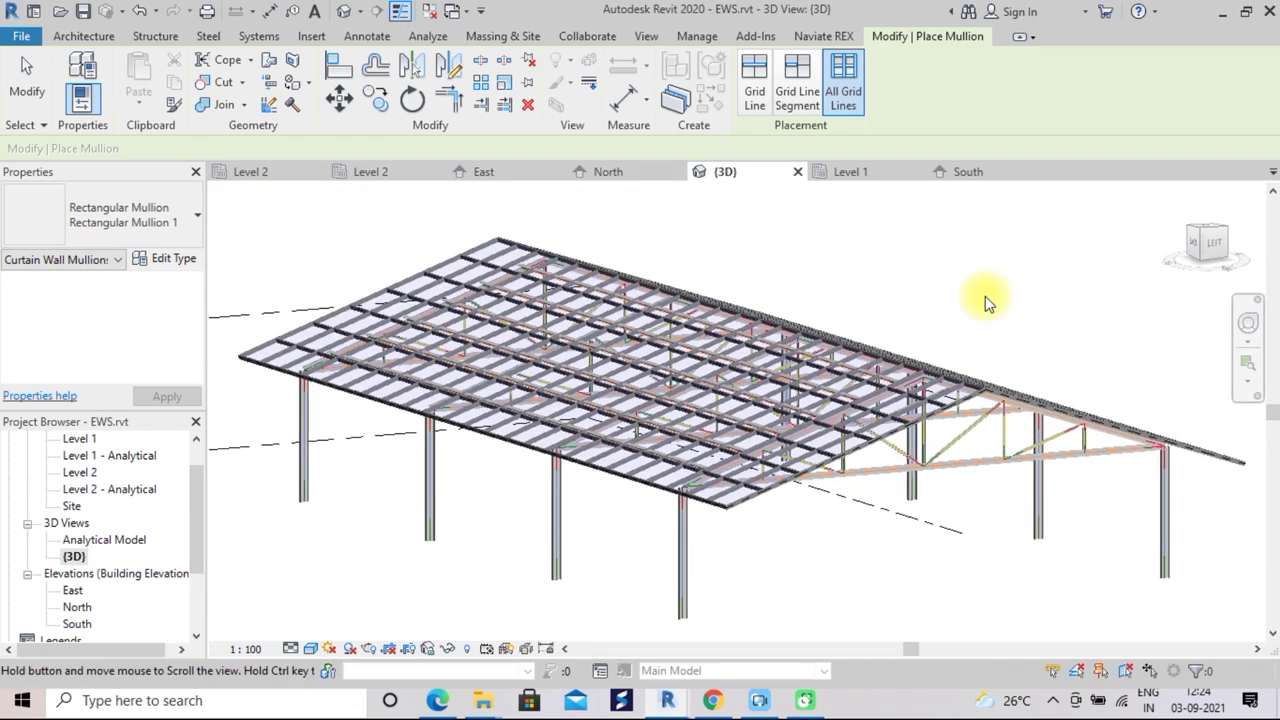
click(1205, 245)
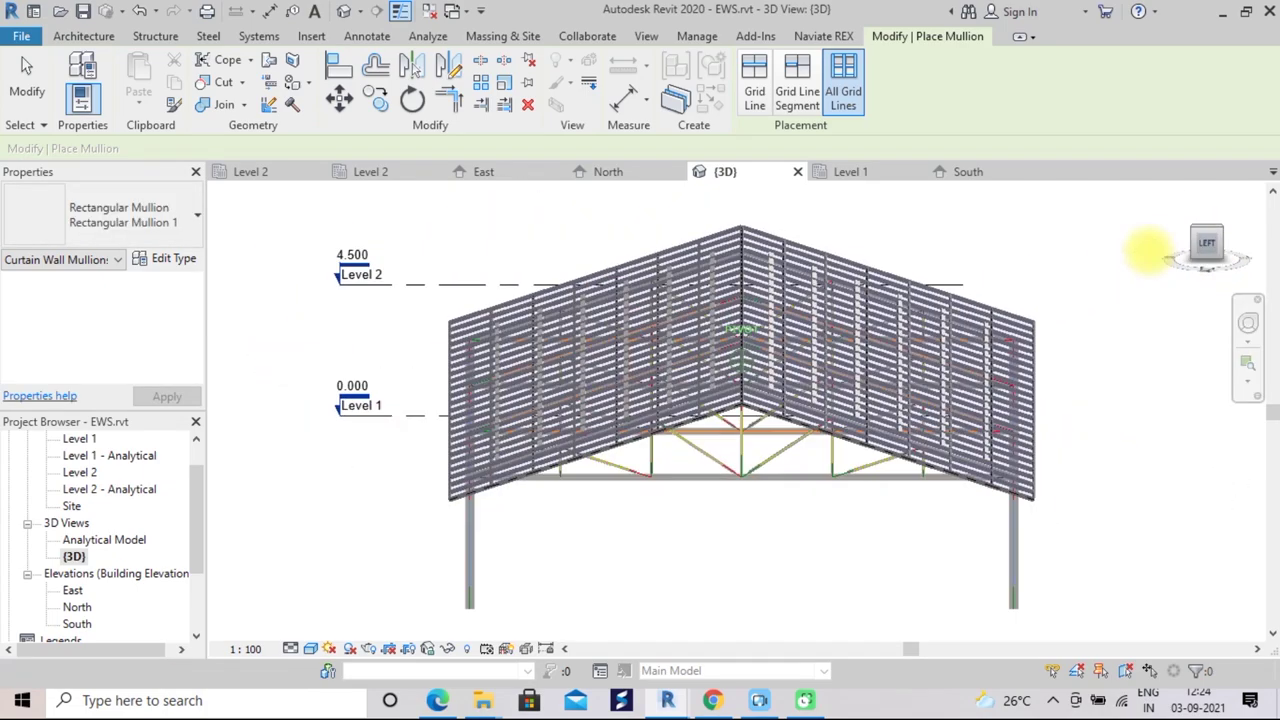
mouse_move(740, 400)
shift+middle_down()
mouse_move(700, 400)
mouse_move(680, 440)
shift+middle_up()
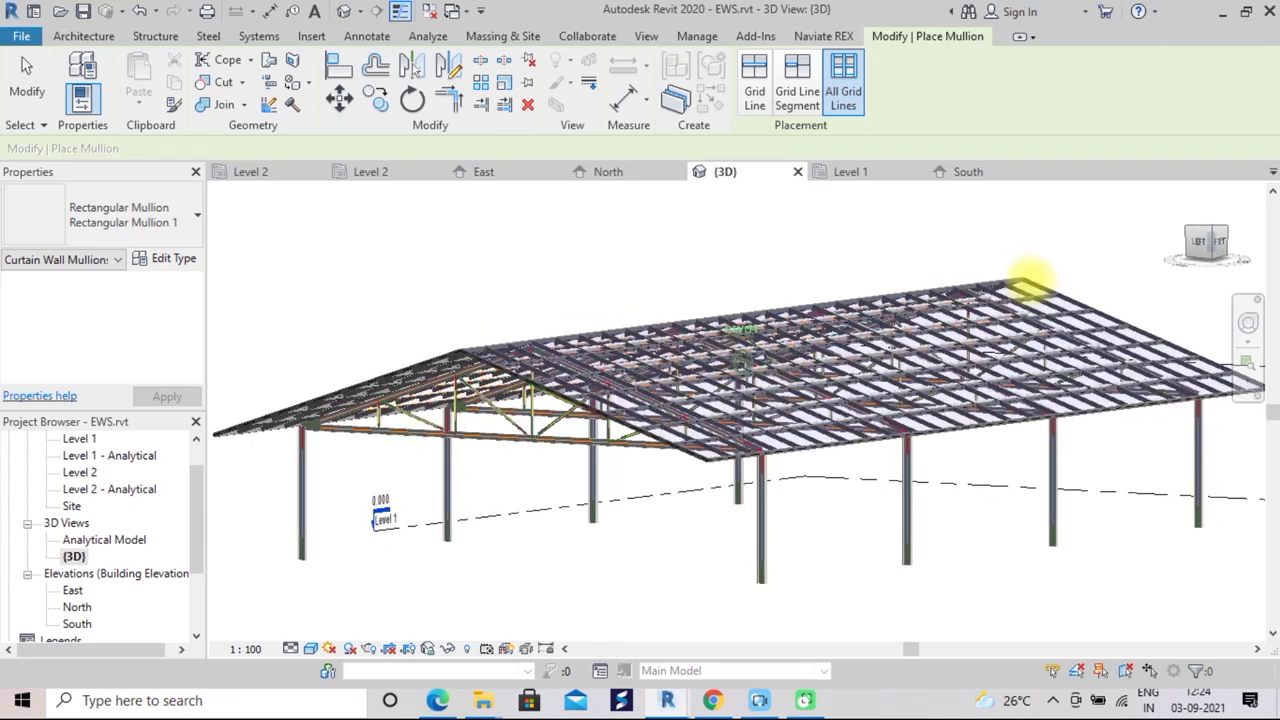
shift+middle_drag(740, 400, 700, 360)
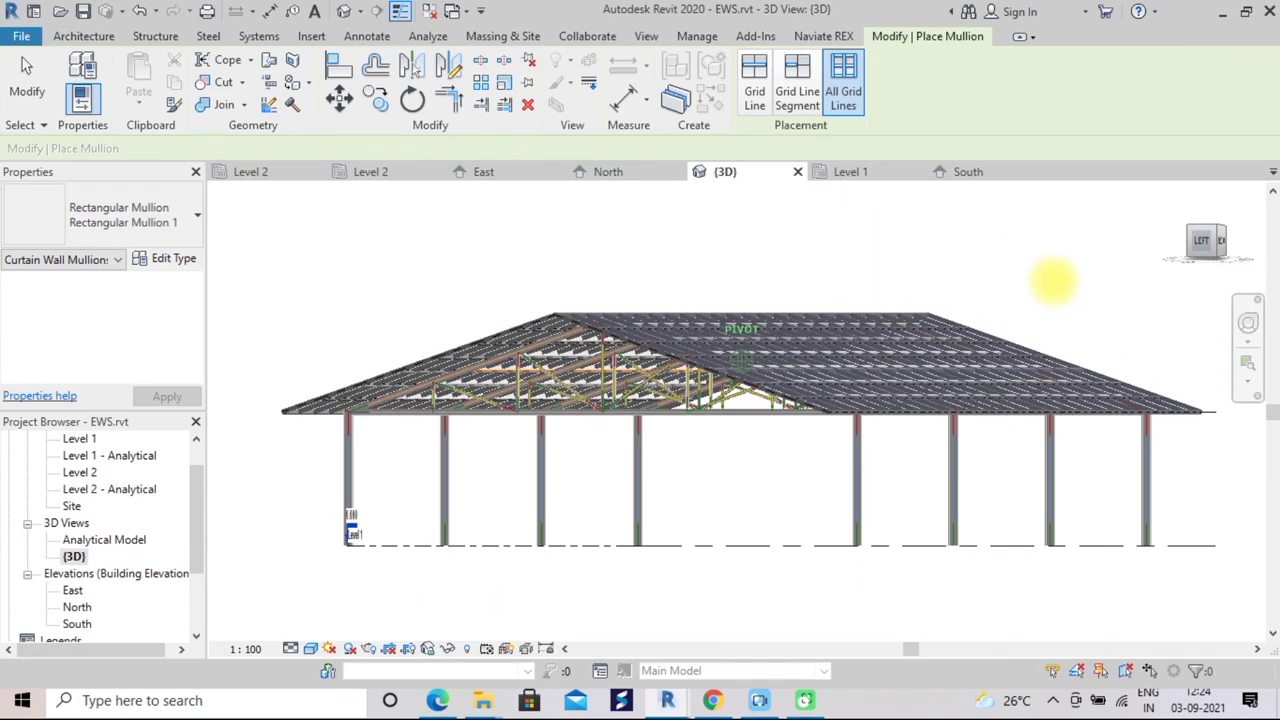
shift+middle_drag(740, 400, 1228, 271)
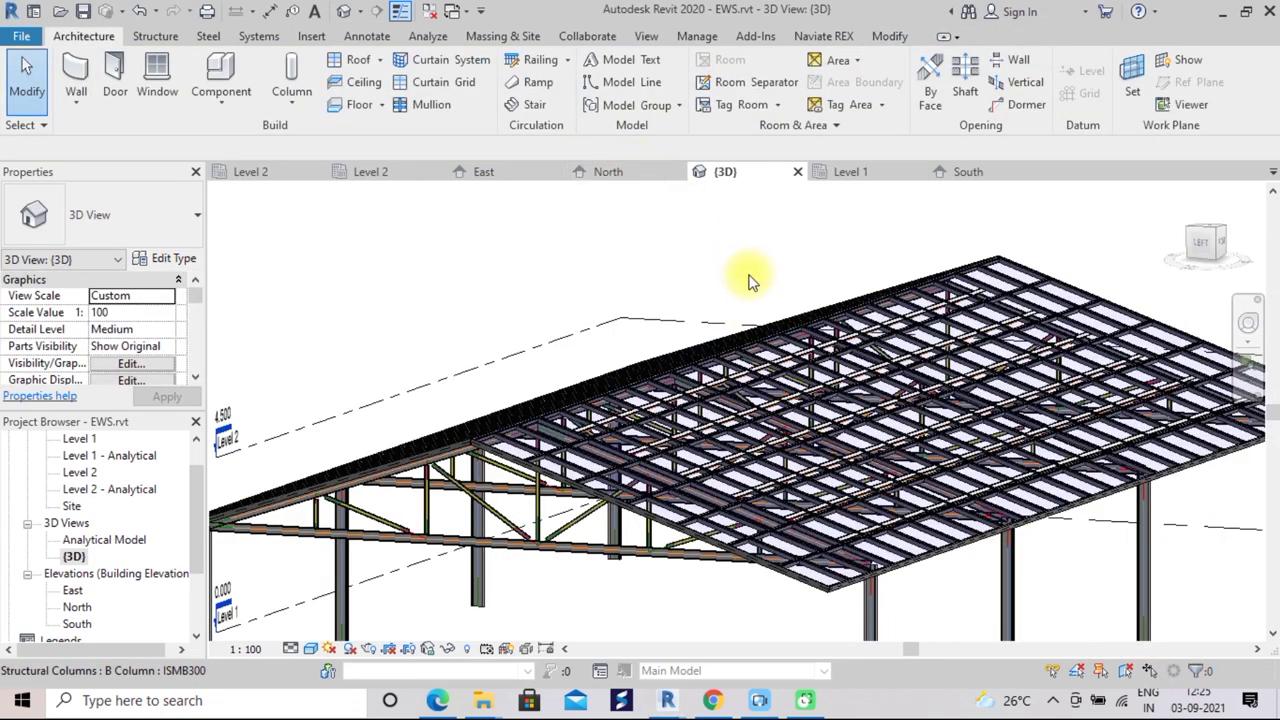
Switch the sloped glazing roof to Basic Roof : Generic, showing a solid green roof
scroll(778, 262, down, 1)
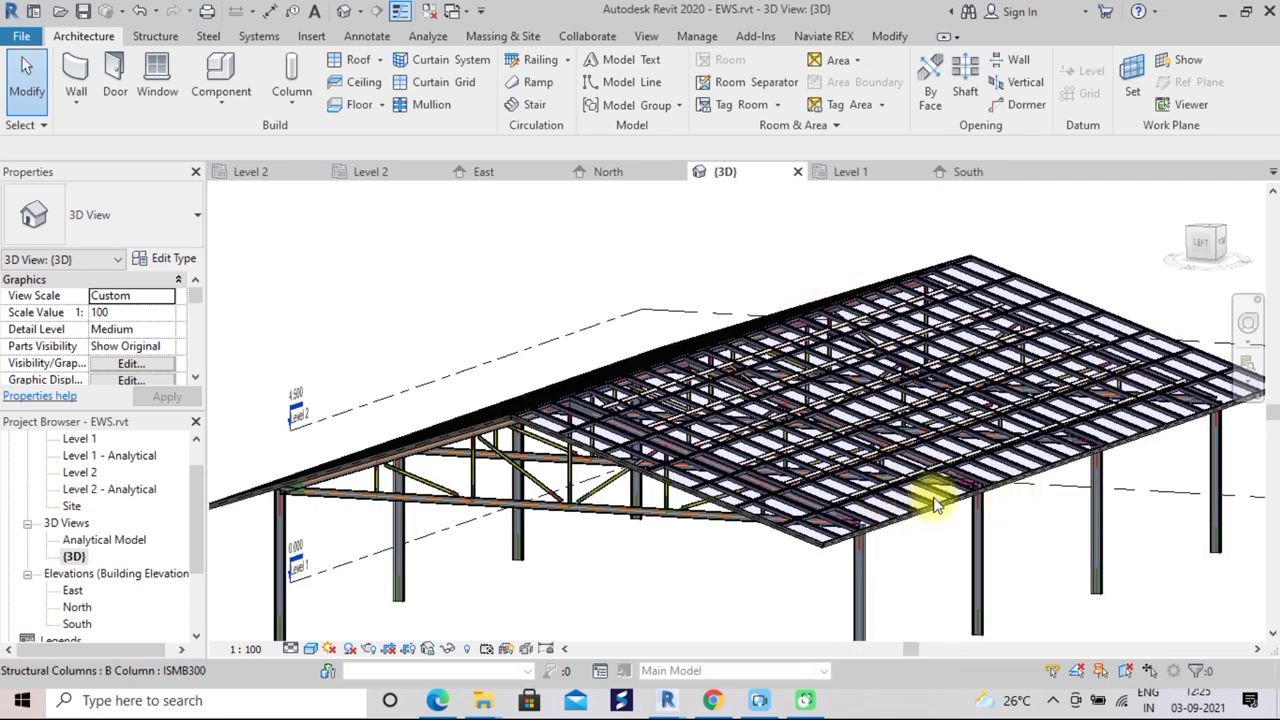
scroll(935, 505, up, 2)
scroll(894, 534, up, 1)
scroll(870, 530, up, 1)
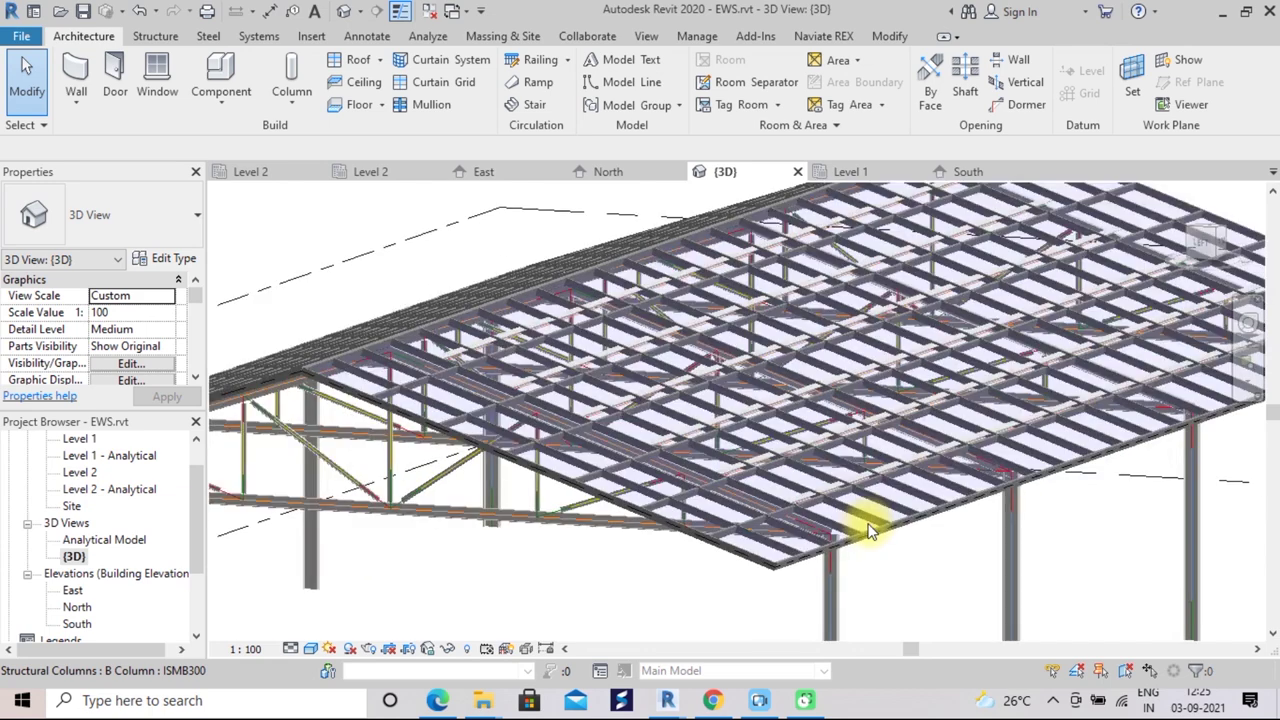
scroll(867, 531, up, 1)
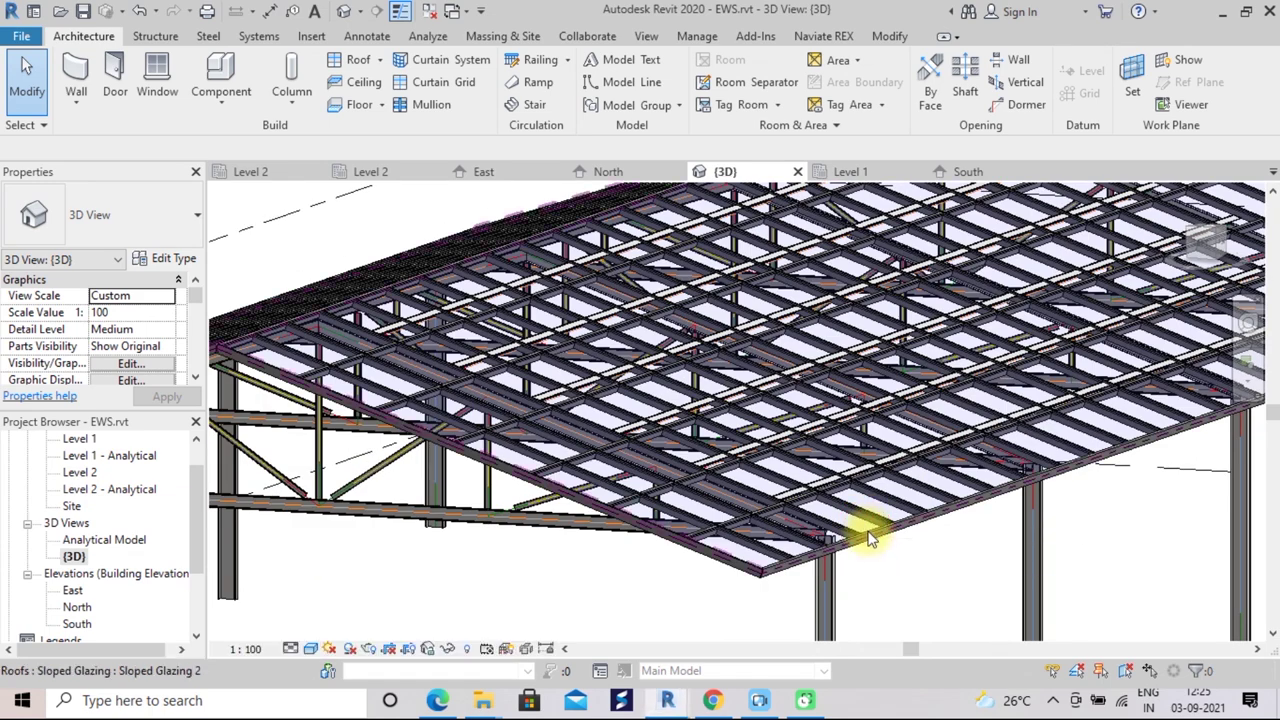
click(867, 530)
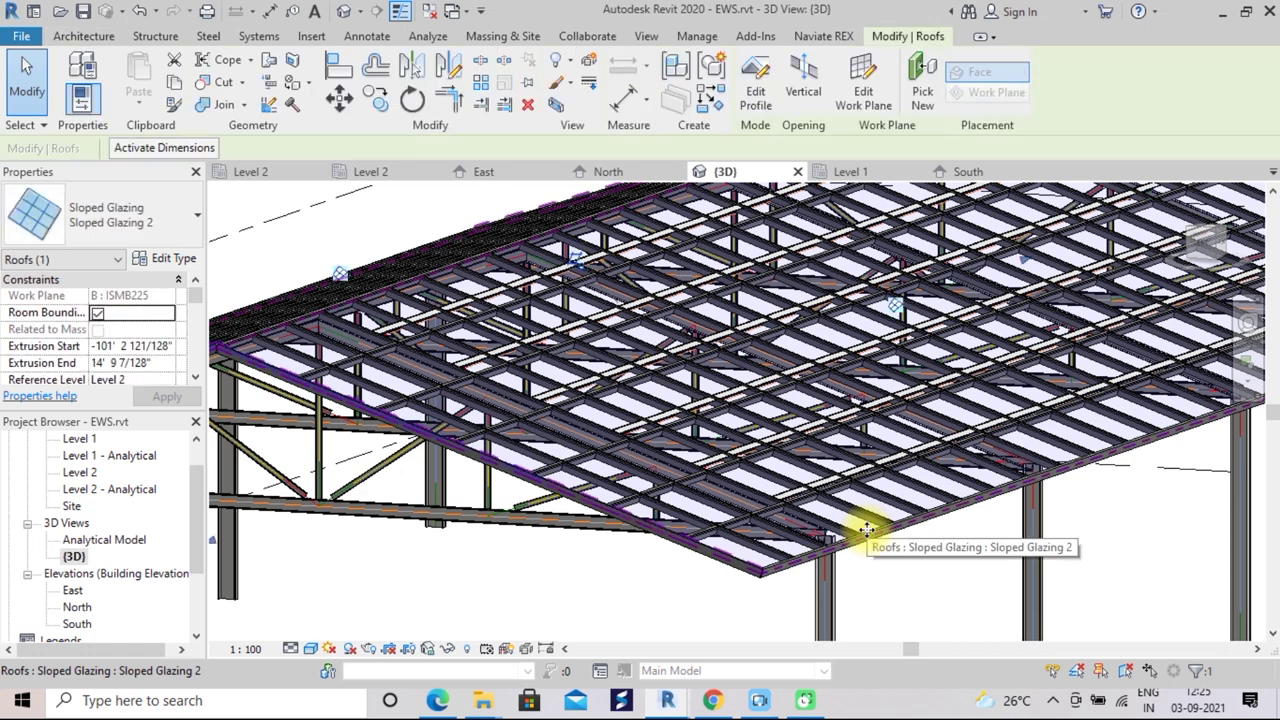
click(197, 216)
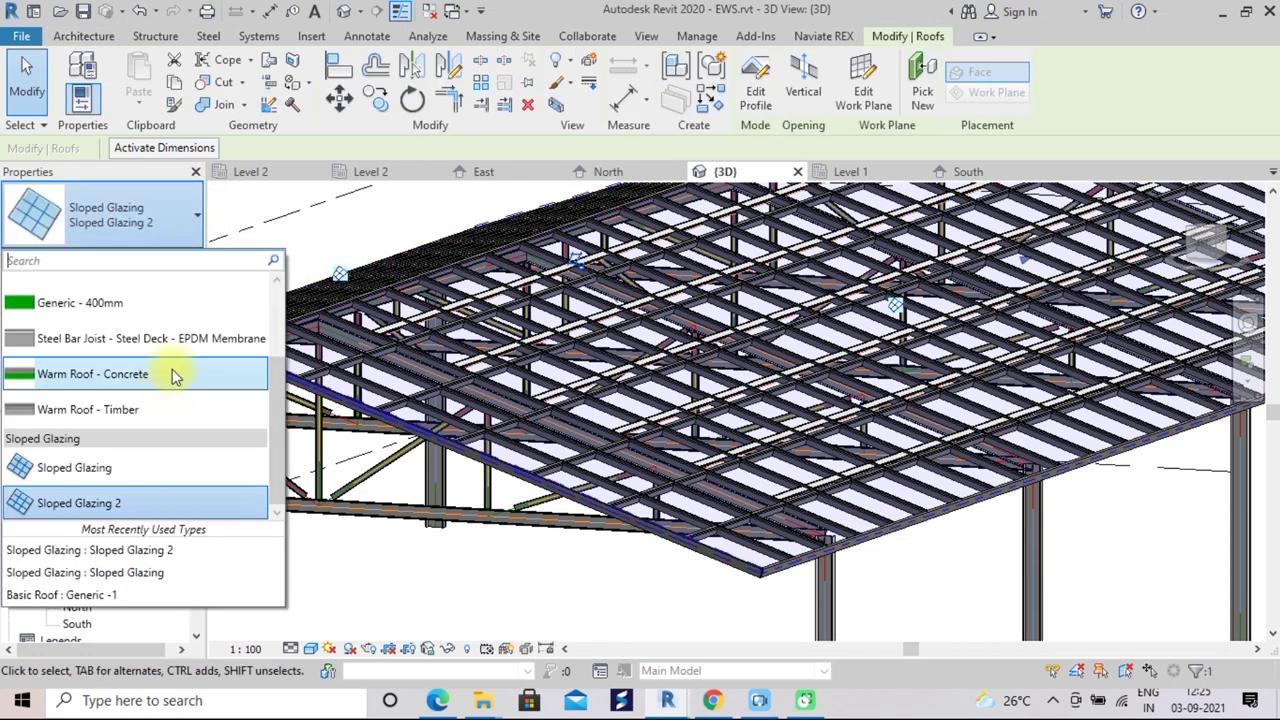
click(112, 595)
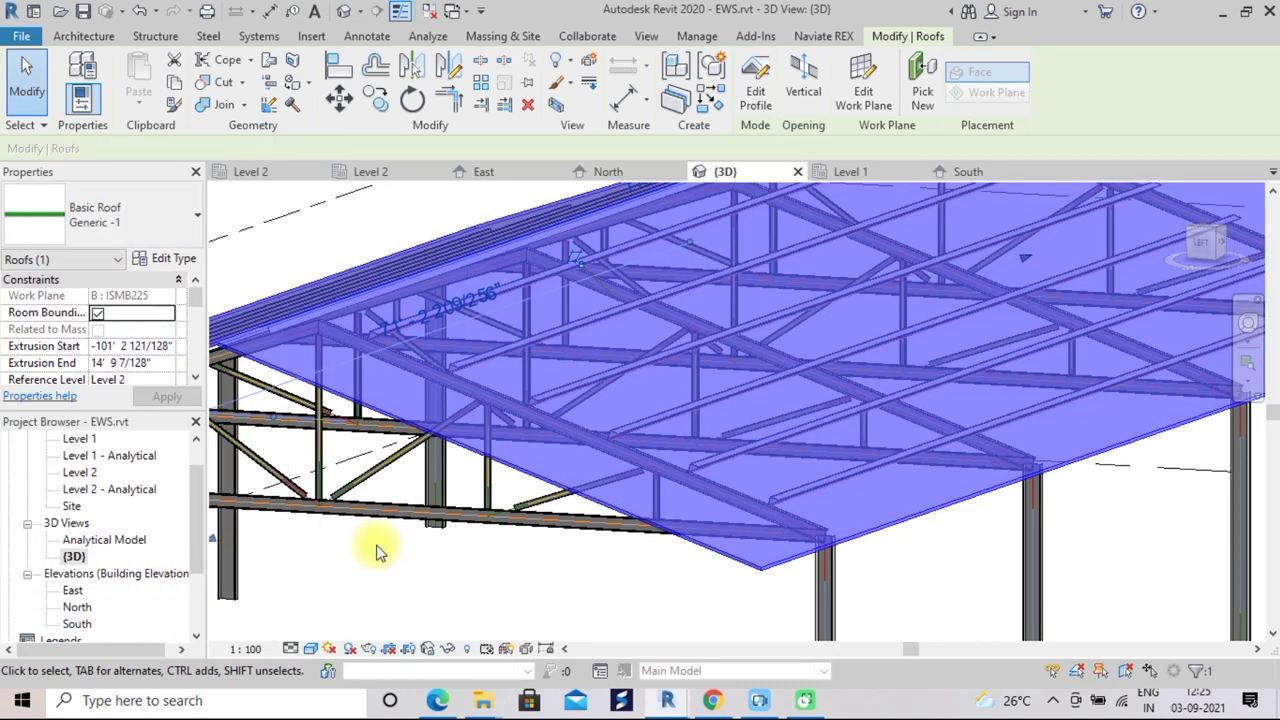
shift+middle_drag(371, 551, 388, 550)
click(388, 550)
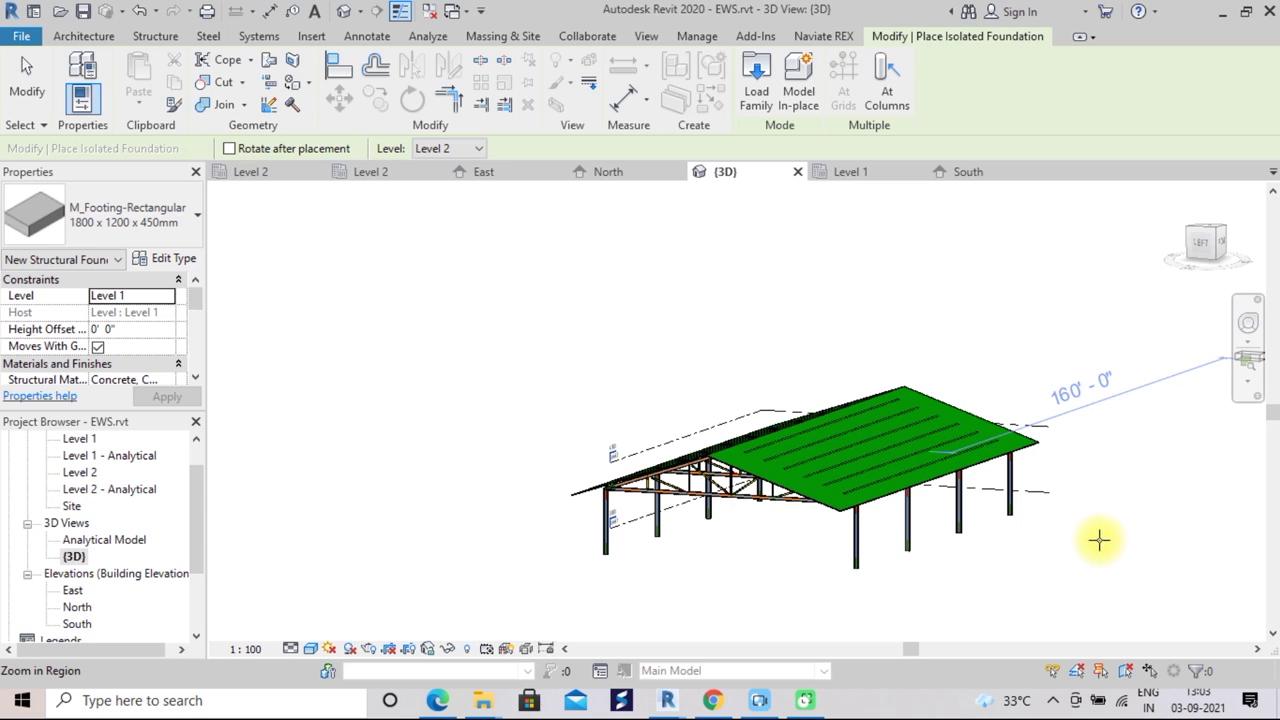
Start an isolated footing and browse Load Family to US Imperial > Structural Foundations
click(155, 38)
click(378, 88)
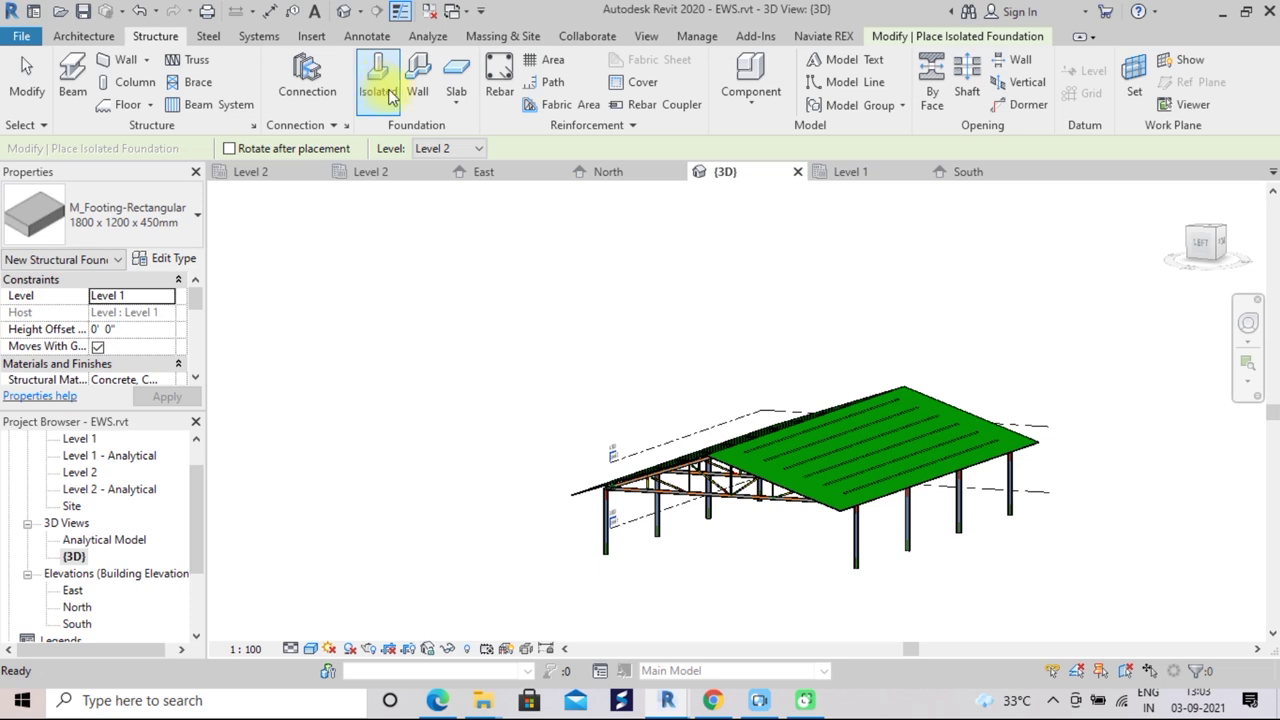
click(386, 93)
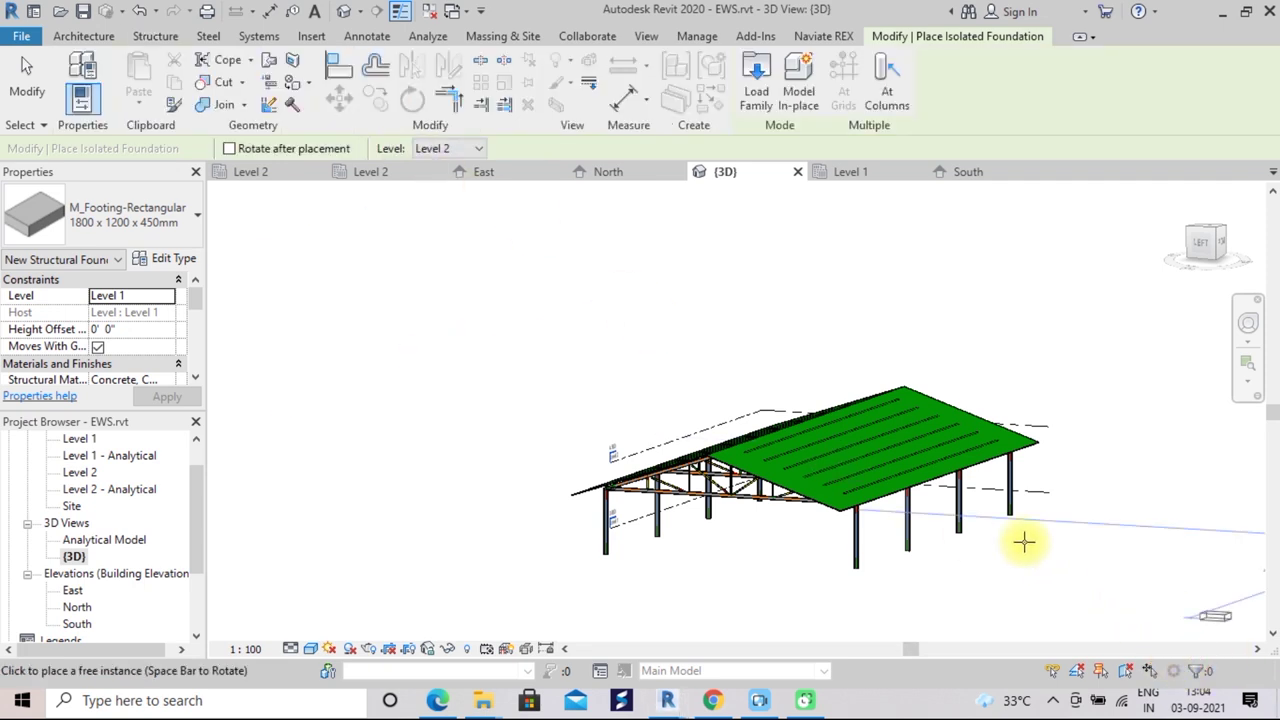
click(757, 88)
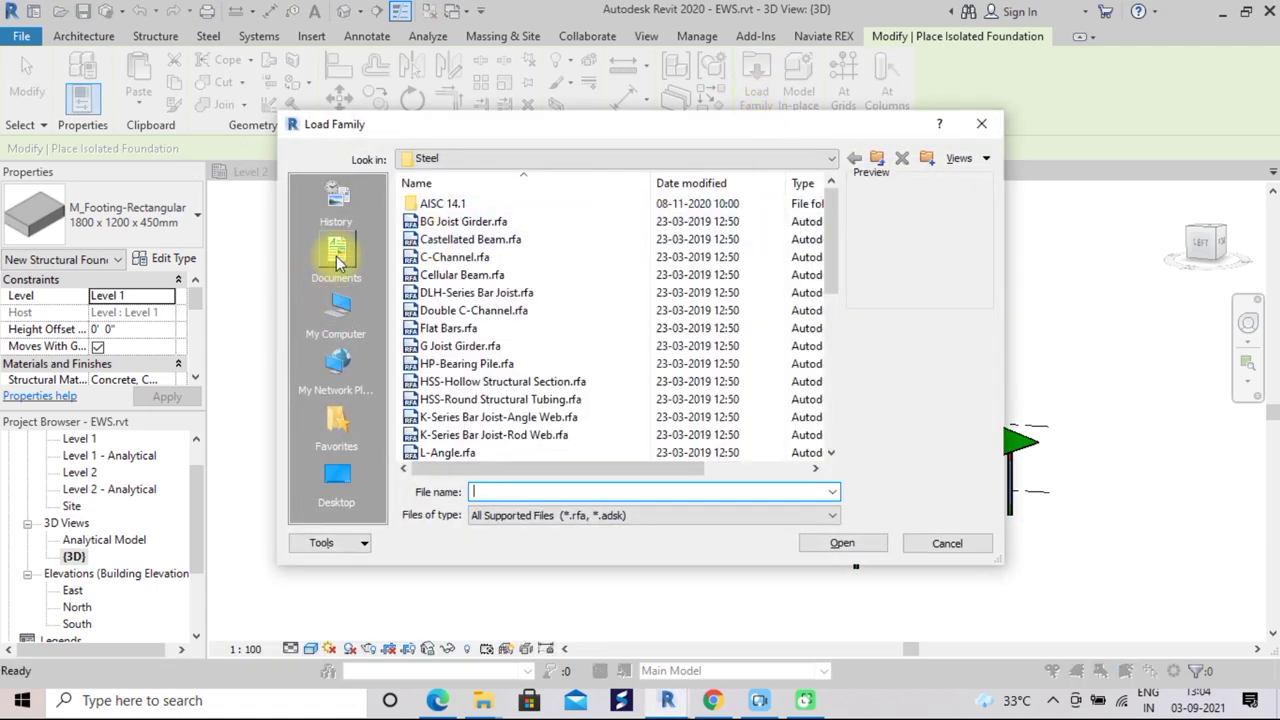
click(338, 258)
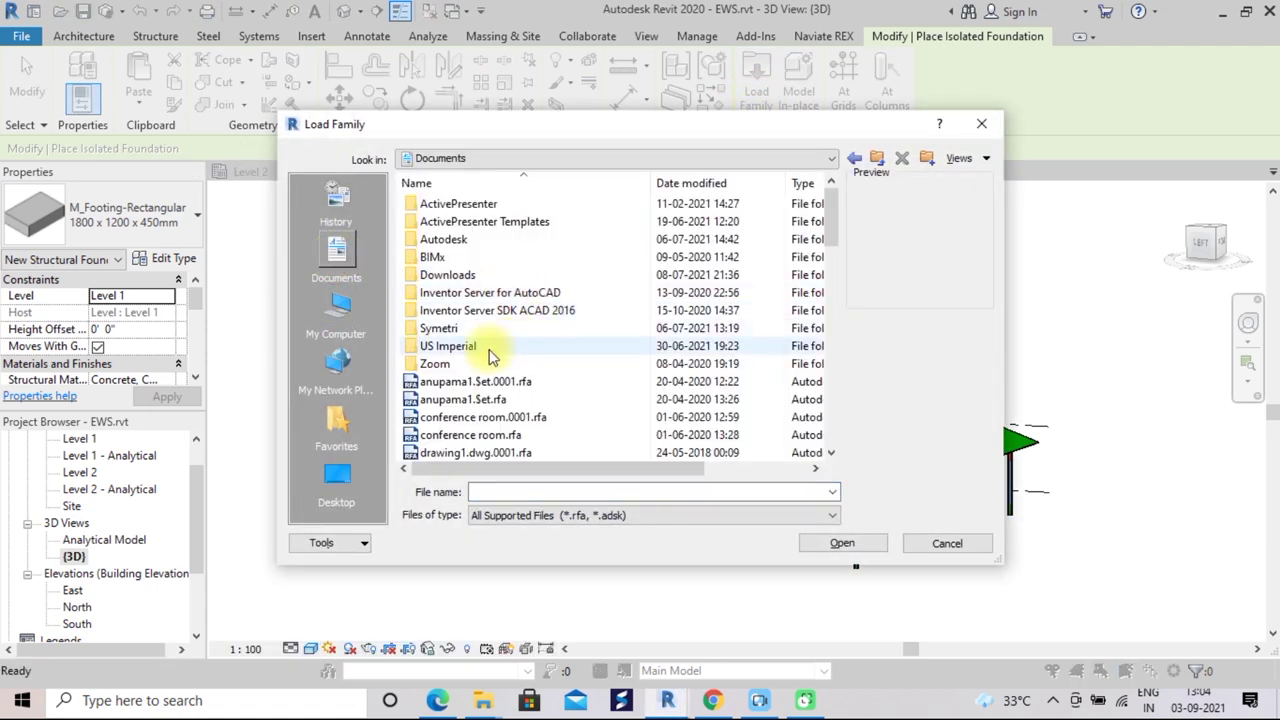
double_click(488, 352)
scroll(543, 309, down, 1)
scroll(545, 315, down, 3)
scroll(545, 315, down, 2)
scroll(543, 312, down, 3)
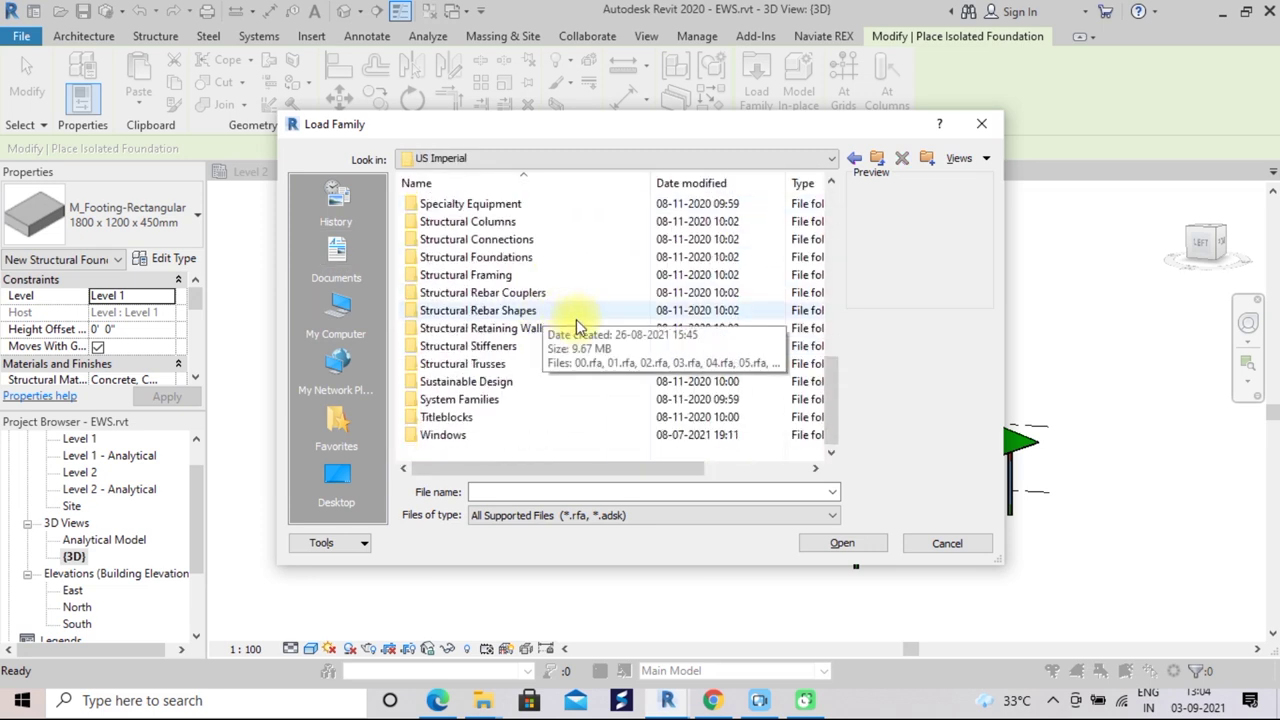
double_click(483, 262)
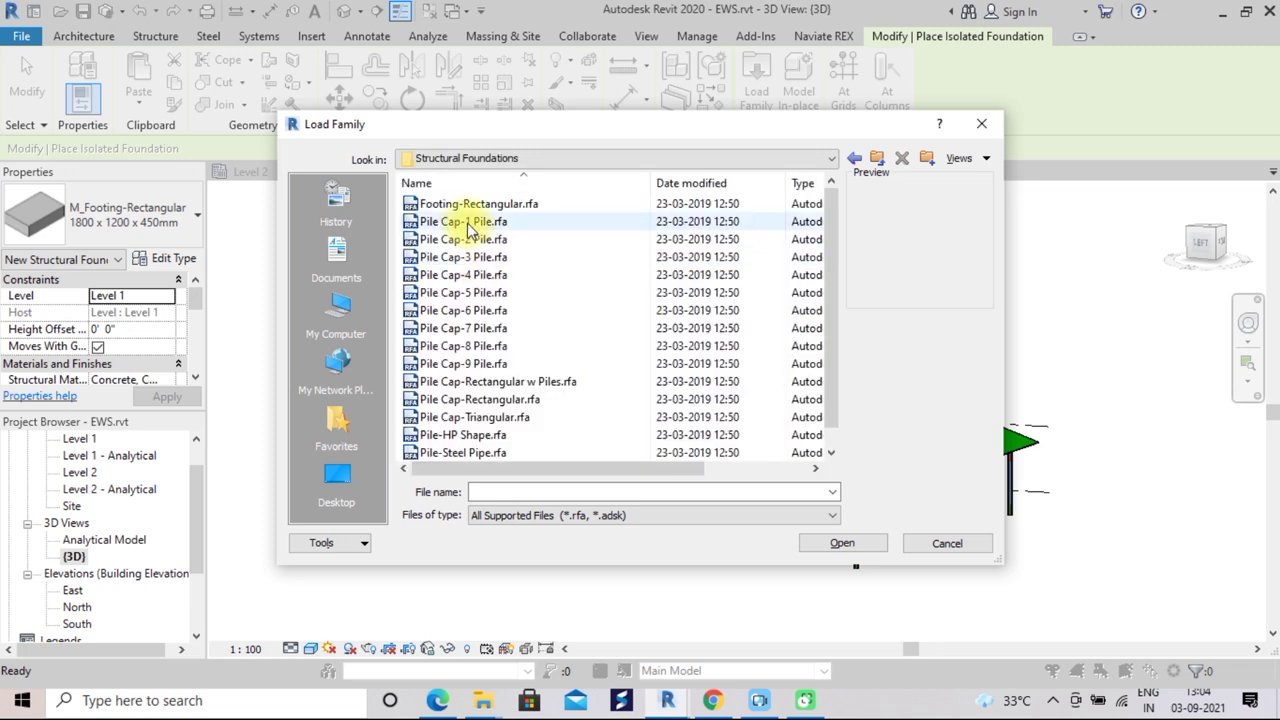
Preview the pile families, then load Footing-Rectangular.rfa
click(467, 223)
click(469, 246)
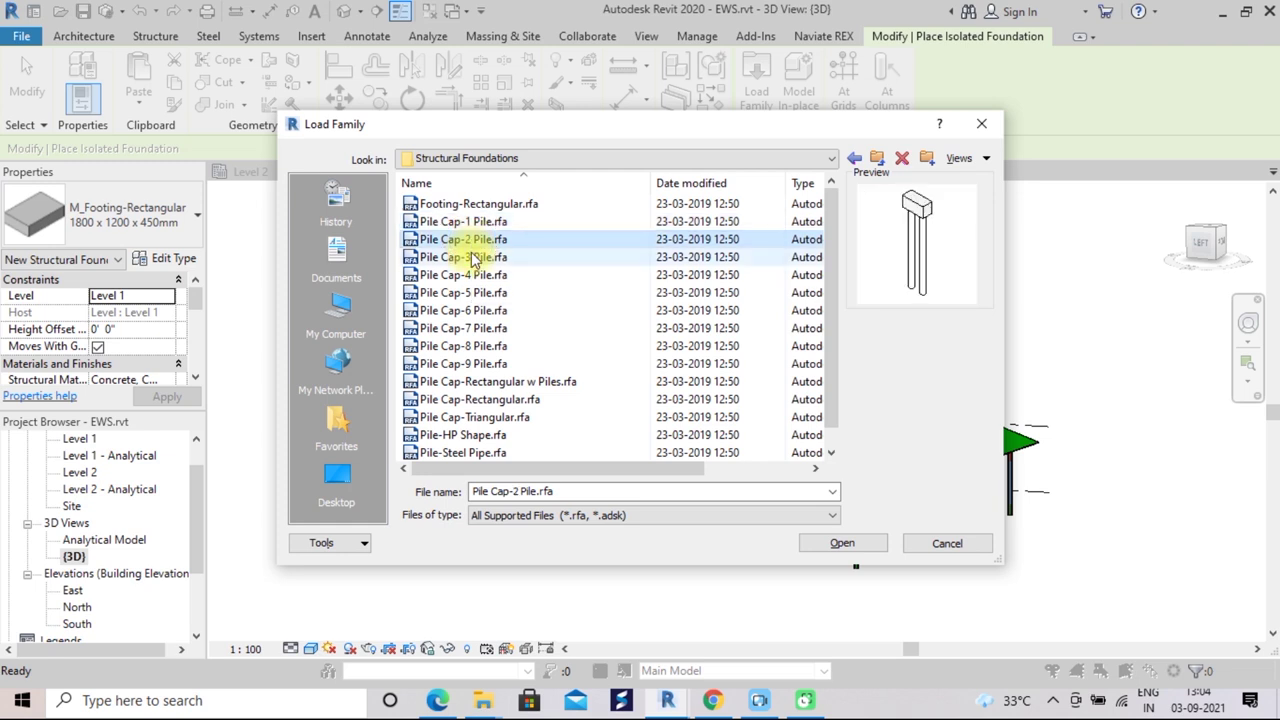
click(473, 257)
click(473, 275)
click(473, 292)
click(473, 310)
click(472, 328)
click(470, 346)
click(468, 364)
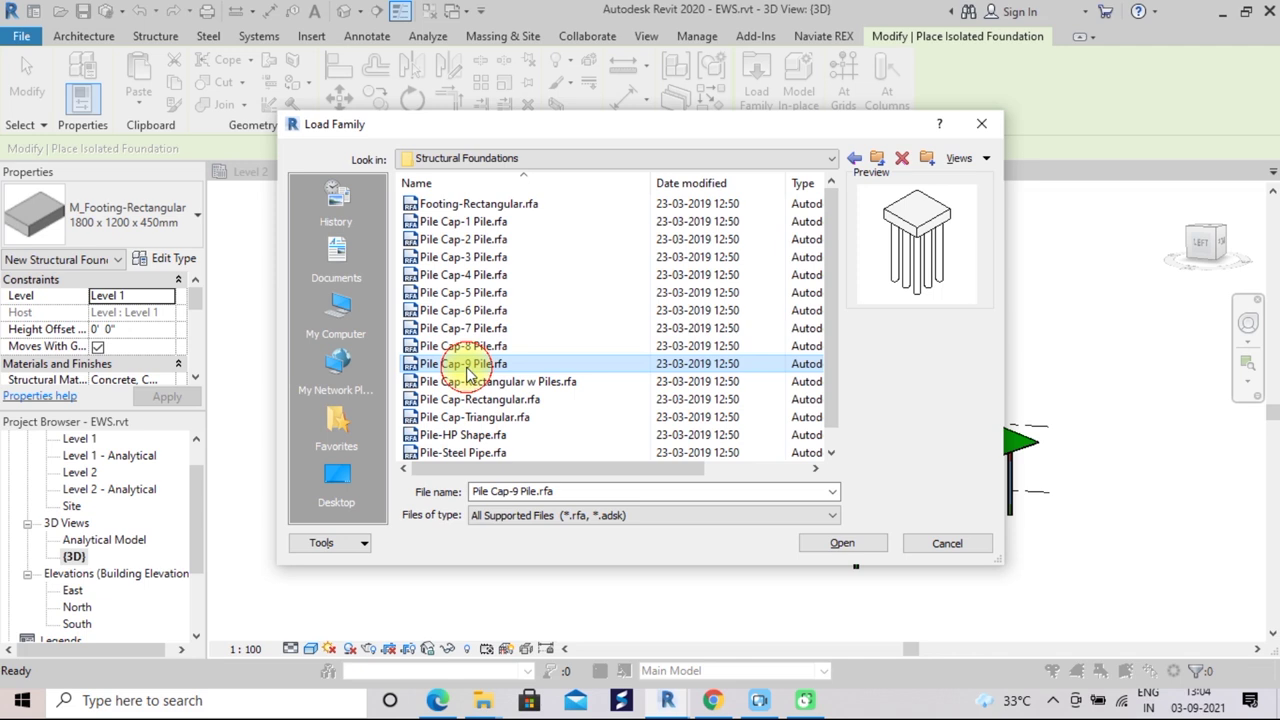
click(464, 384)
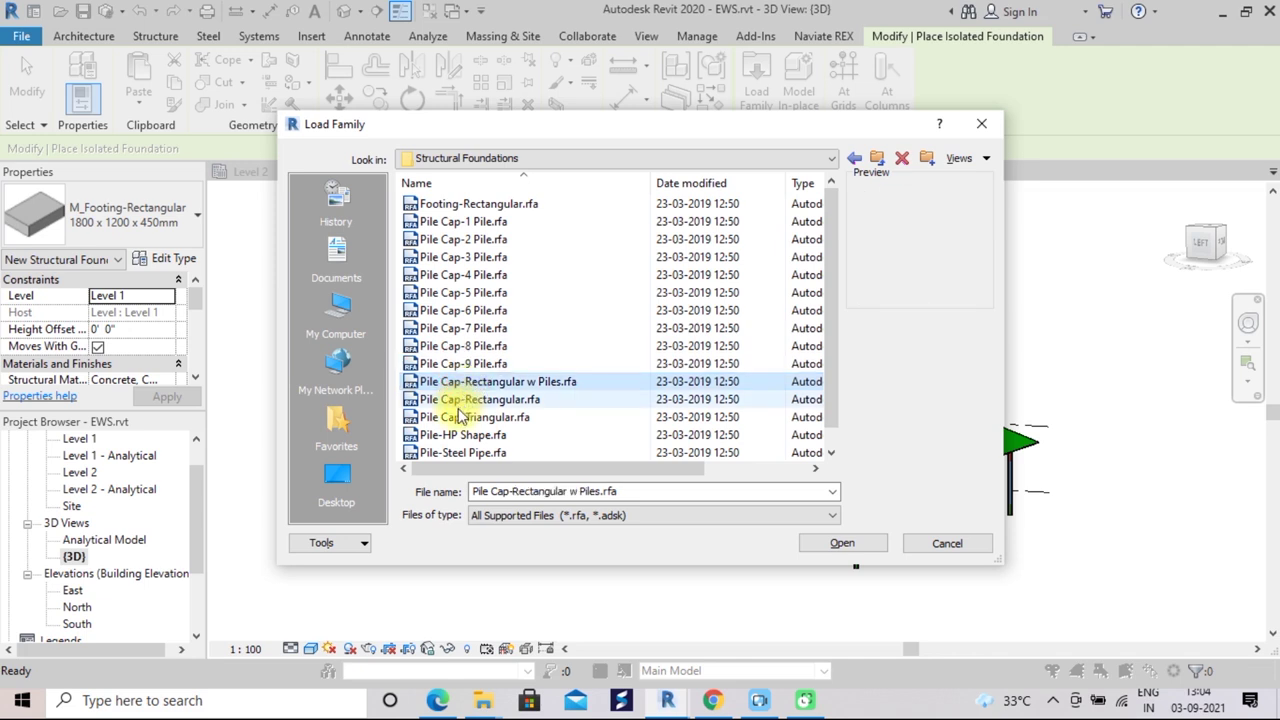
click(460, 400)
click(460, 418)
click(460, 436)
click(460, 452)
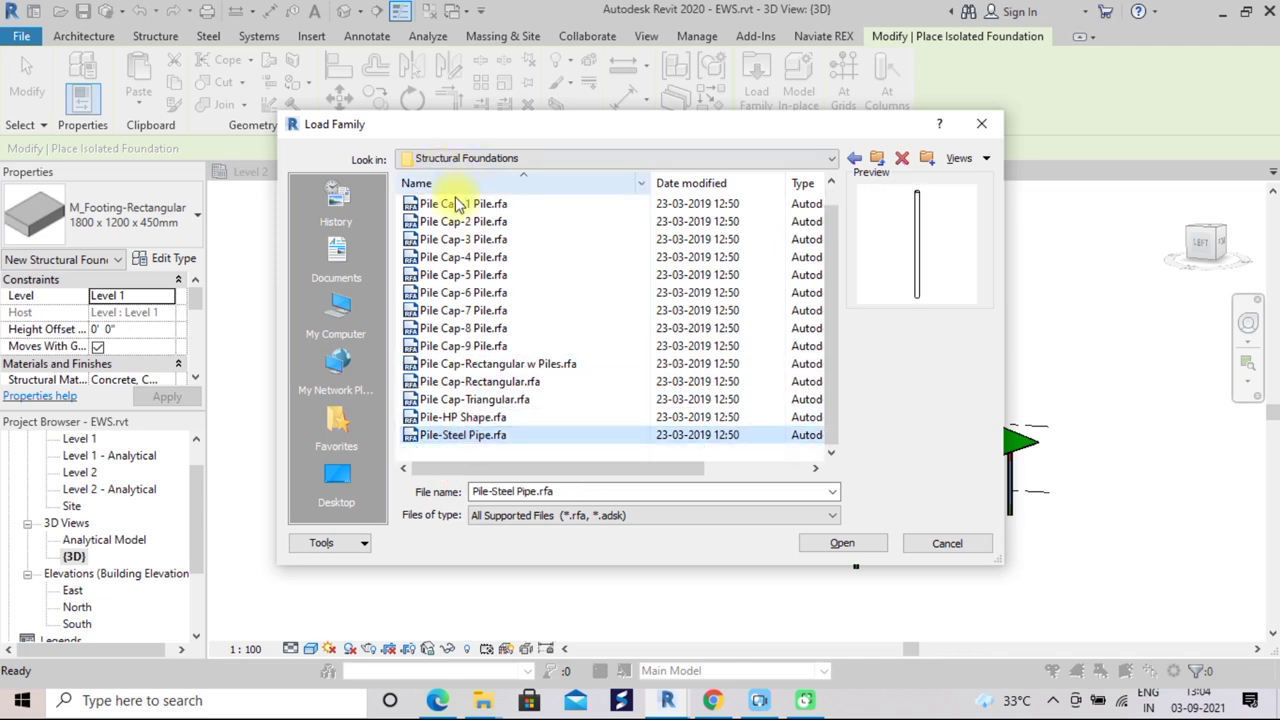
click(831, 182)
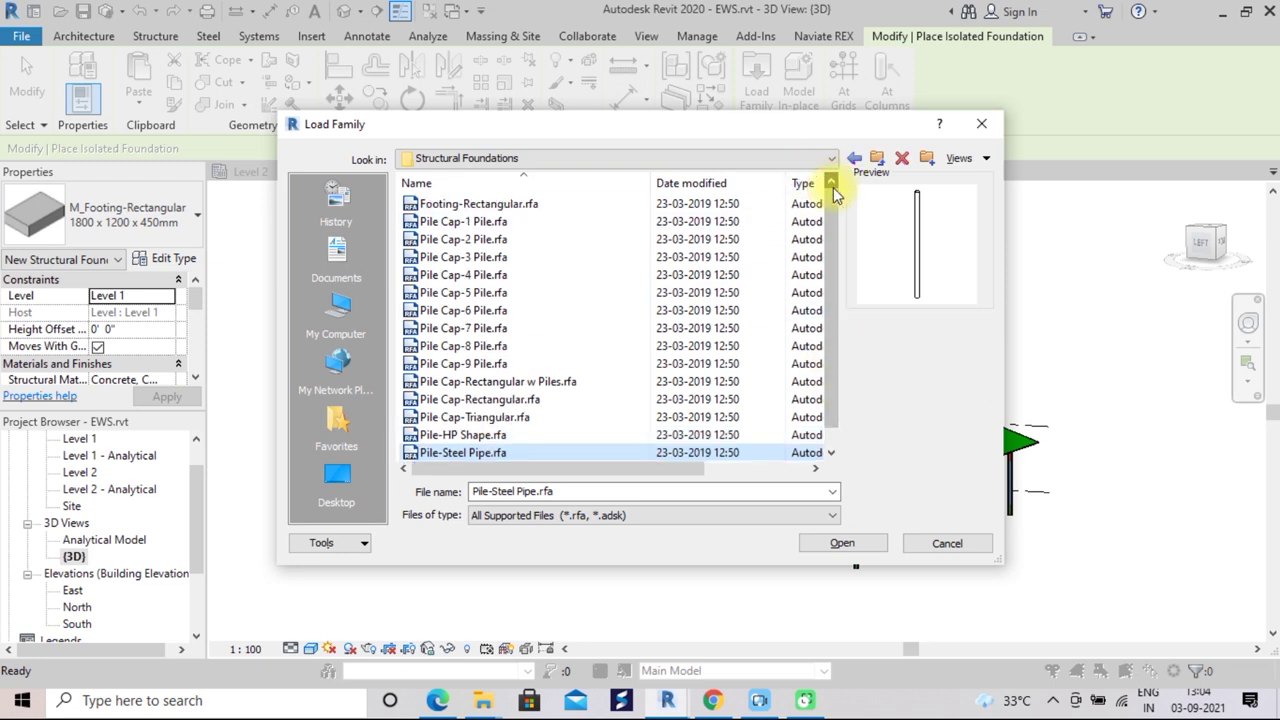
click(428, 204)
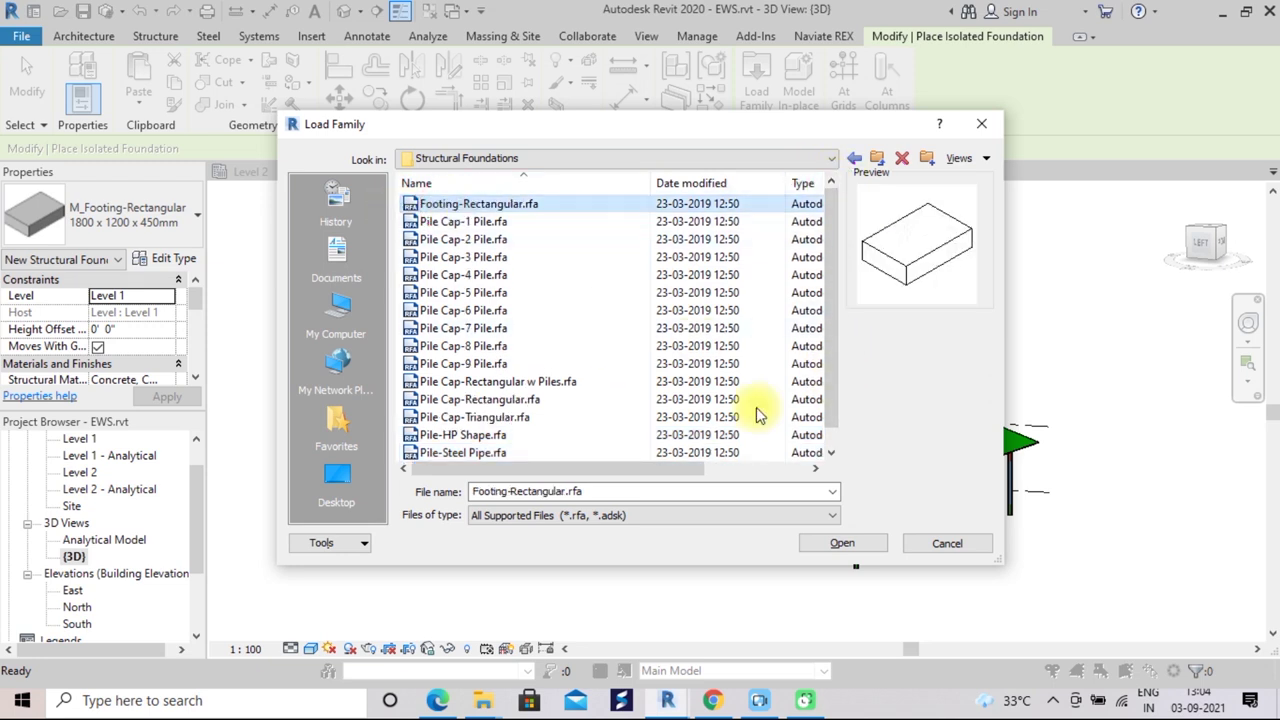
click(822, 549)
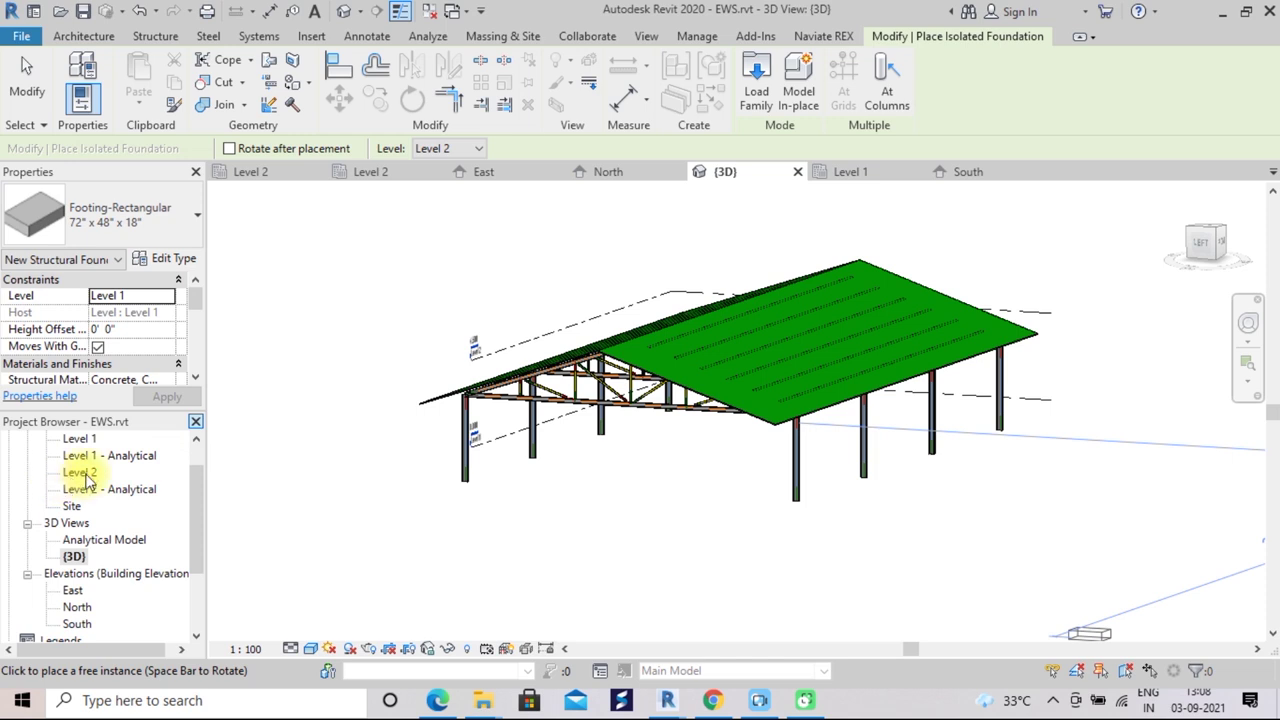
End footing placement and open the Level 2 structural plan, framing the grids and beams
key(Escape)
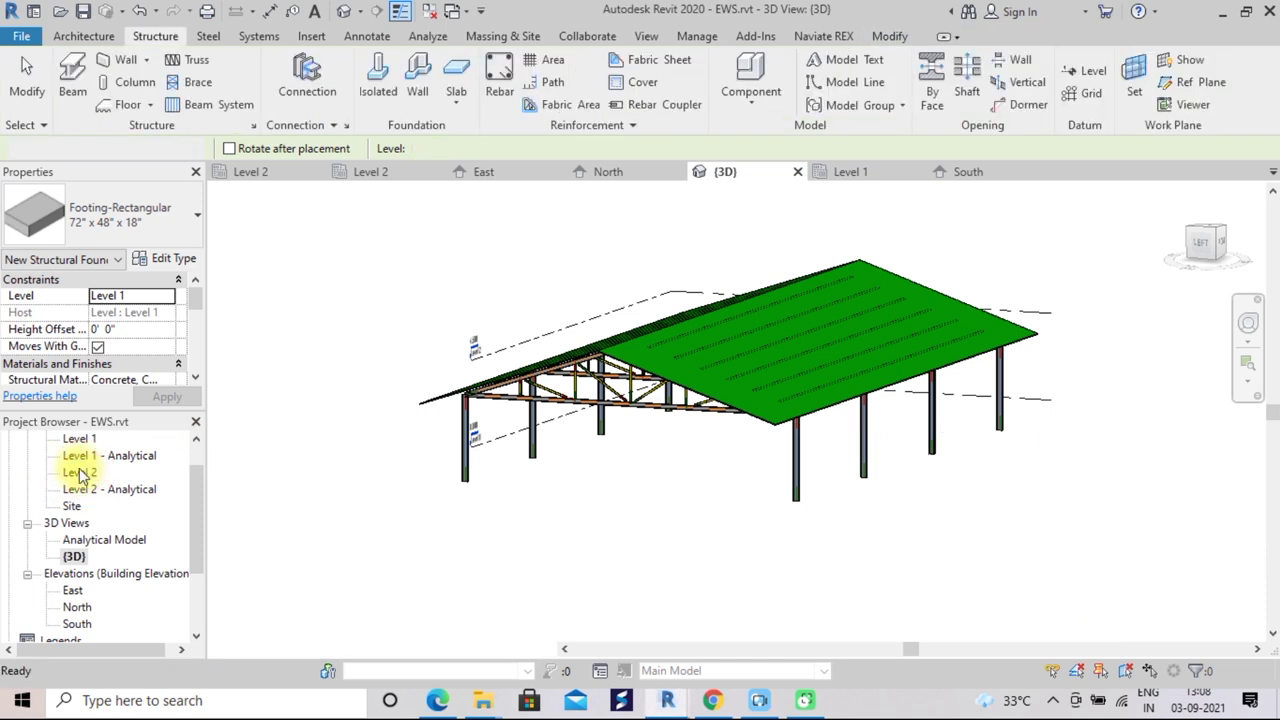
double_click(79, 470)
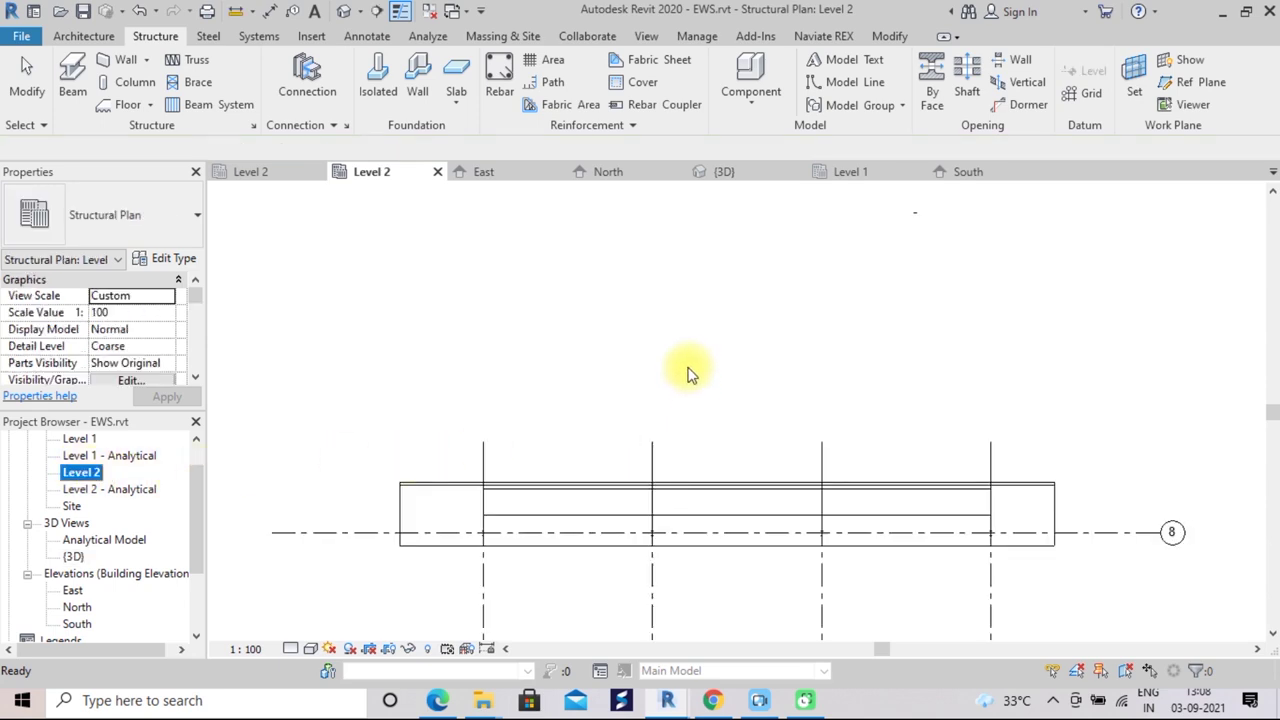
scroll(692, 374, down, 3)
scroll(697, 378, down, 1)
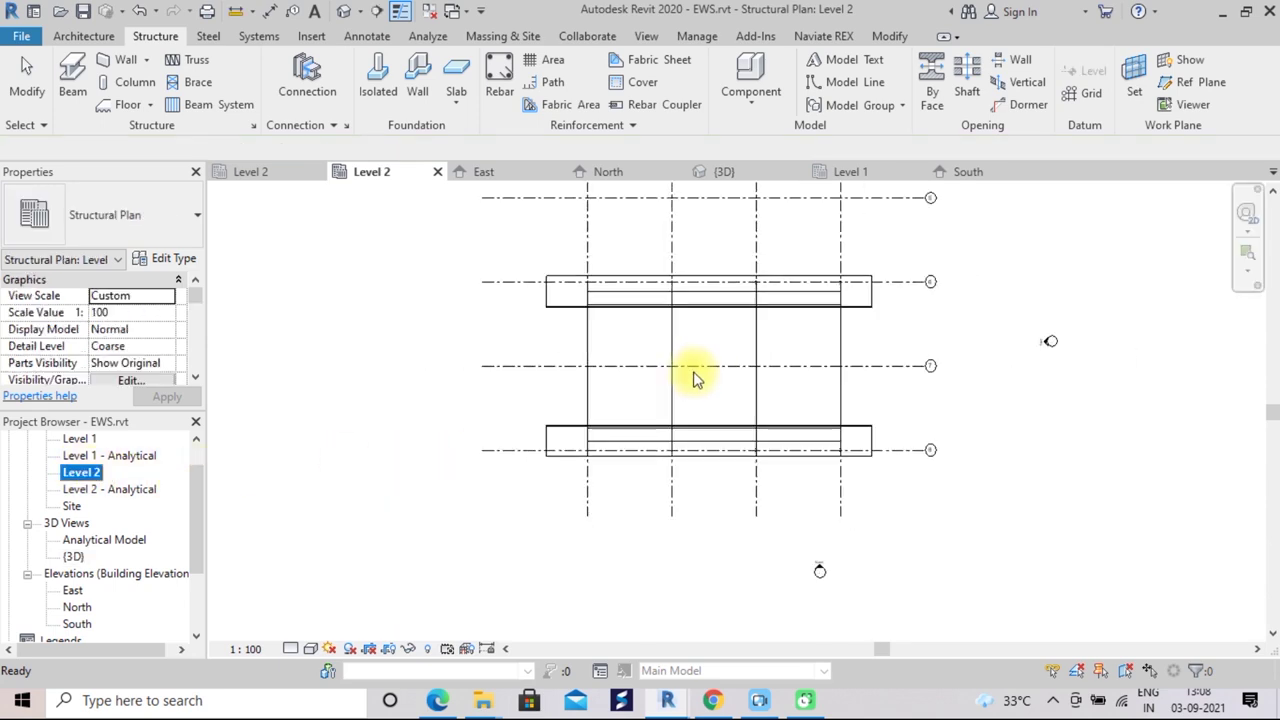
scroll(697, 378, down, 1)
scroll(697, 380, down, 1)
scroll(697, 382, down, 1)
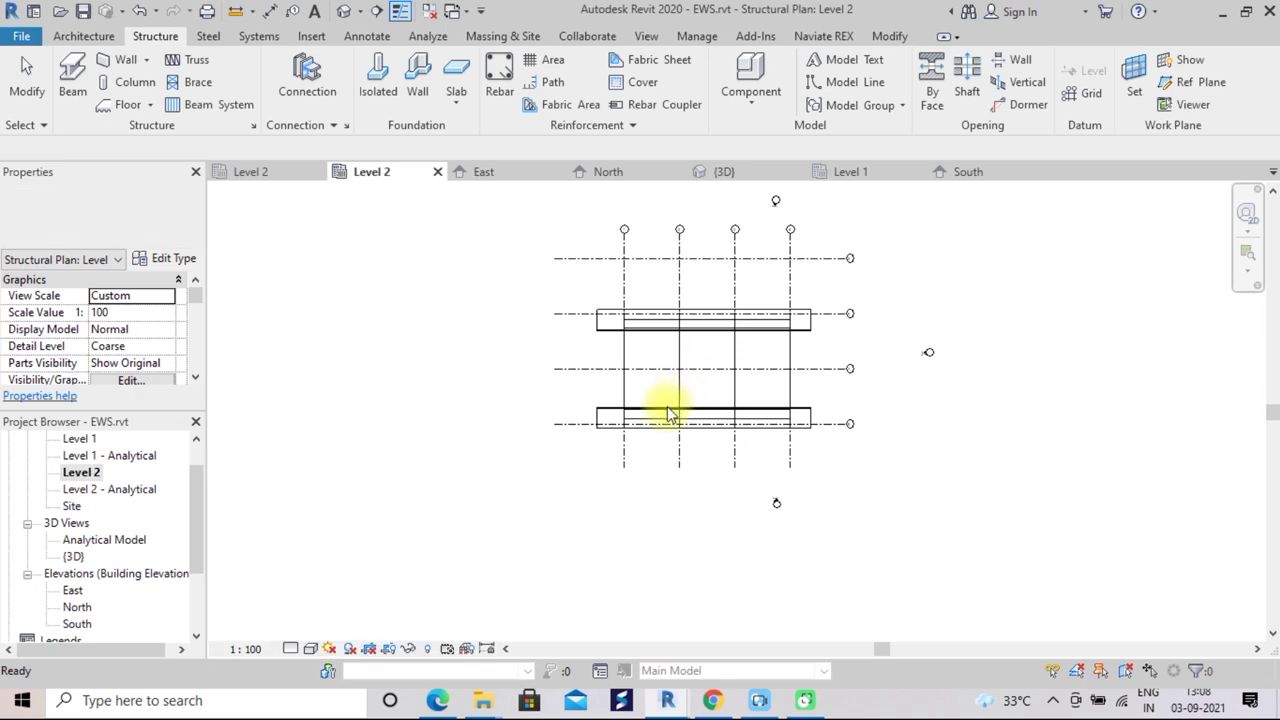
scroll(948, 380, down, 1)
mouse_move(948, 380)
middle_down()
mouse_move(848, 465)
mouse_move(994, 406)
mouse_move(957, 434)
mouse_move(960, 484)
middle_up()
scroll(868, 481, up, 1)
scroll(892, 436, up, 1)
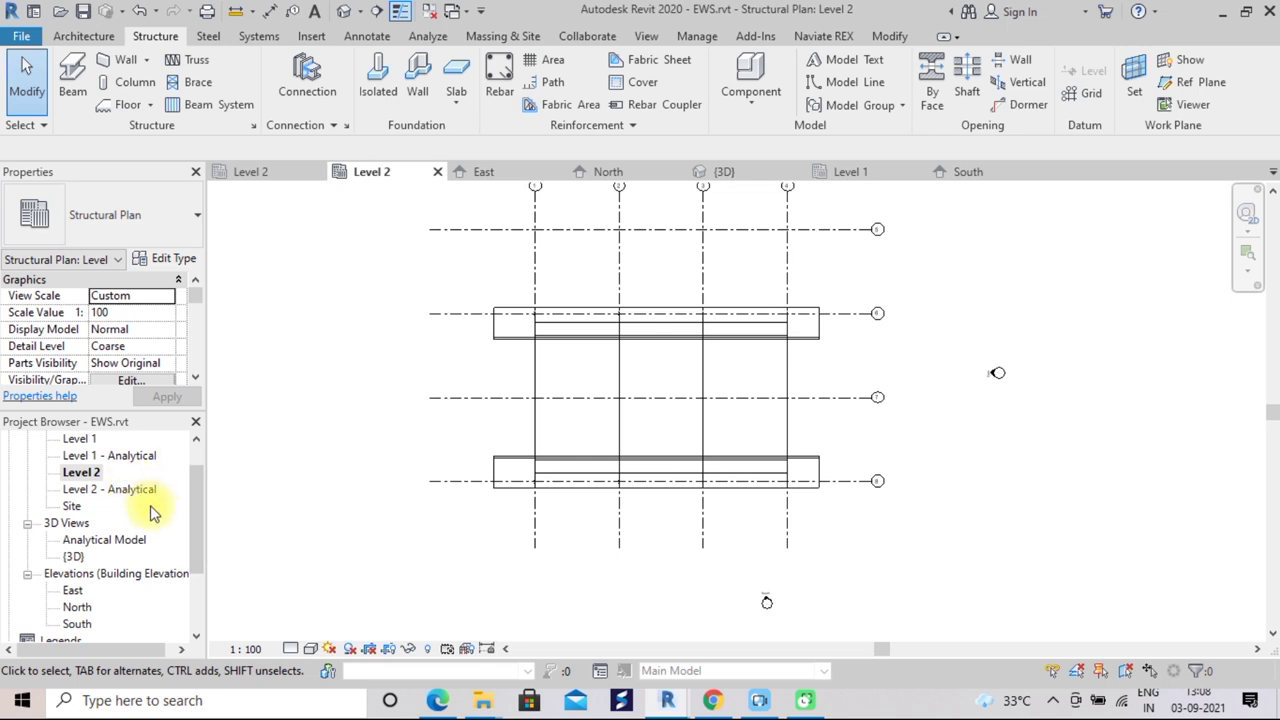
drag(197, 510, 198, 517)
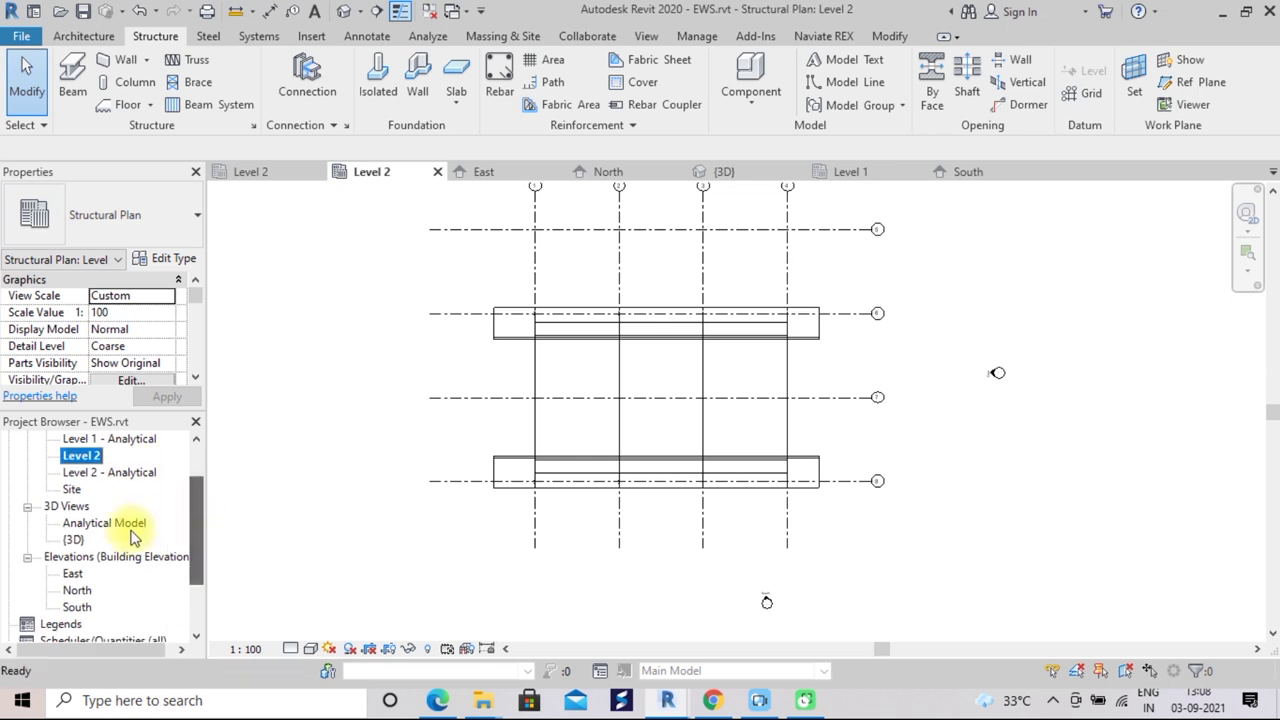
click(72, 574)
Open the East elevation and pan to the level markers and truss
double_click(72, 576)
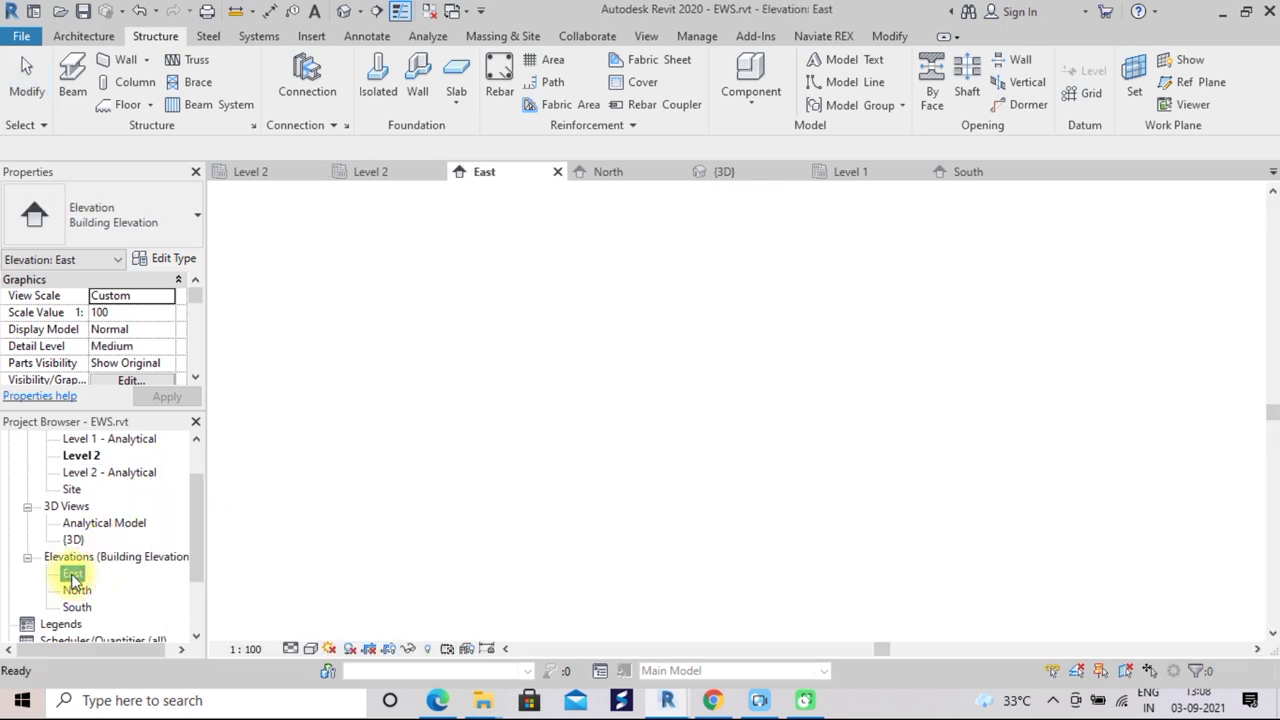
scroll(543, 509, down, 2)
scroll(563, 517, down, 2)
middle_drag(609, 523, 518, 470)
scroll(518, 474, up, 2)
scroll(814, 463, up, 1)
scroll(794, 466, up, 1)
middle_drag(794, 466, 734, 437)
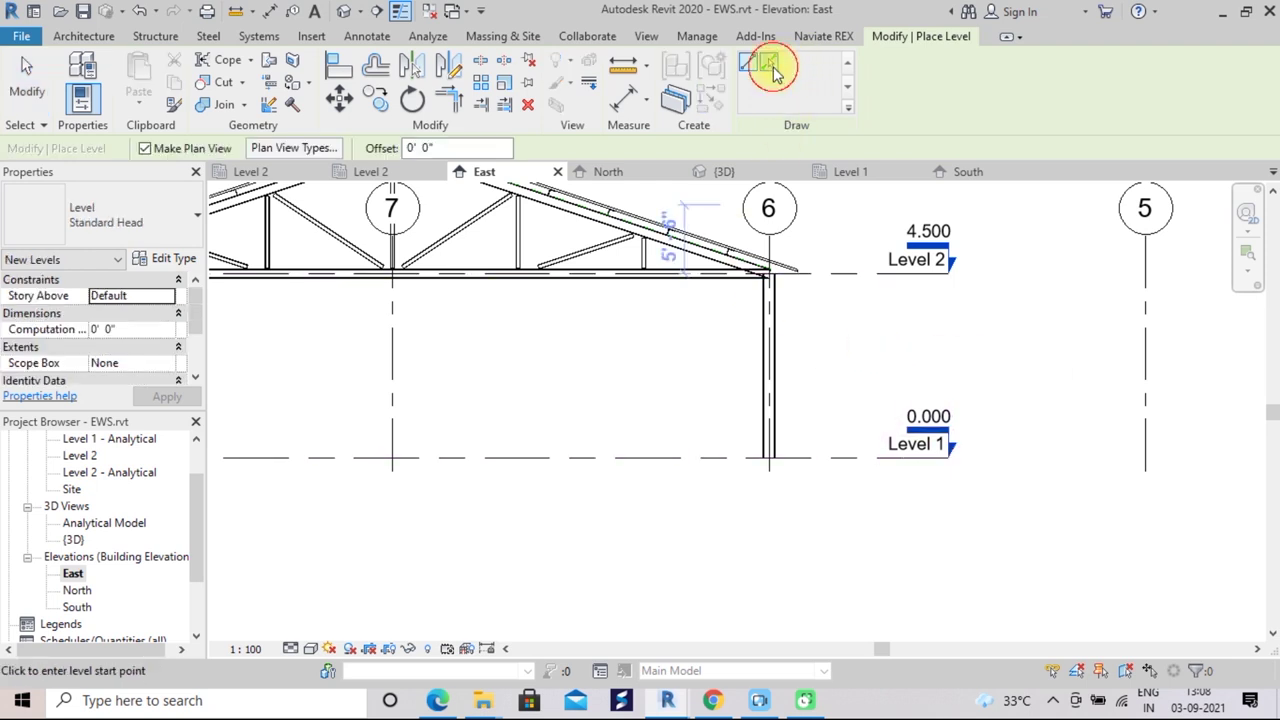
Create Level 3 by picking the Level 1 line with a 4' offset below it
click(770, 64)
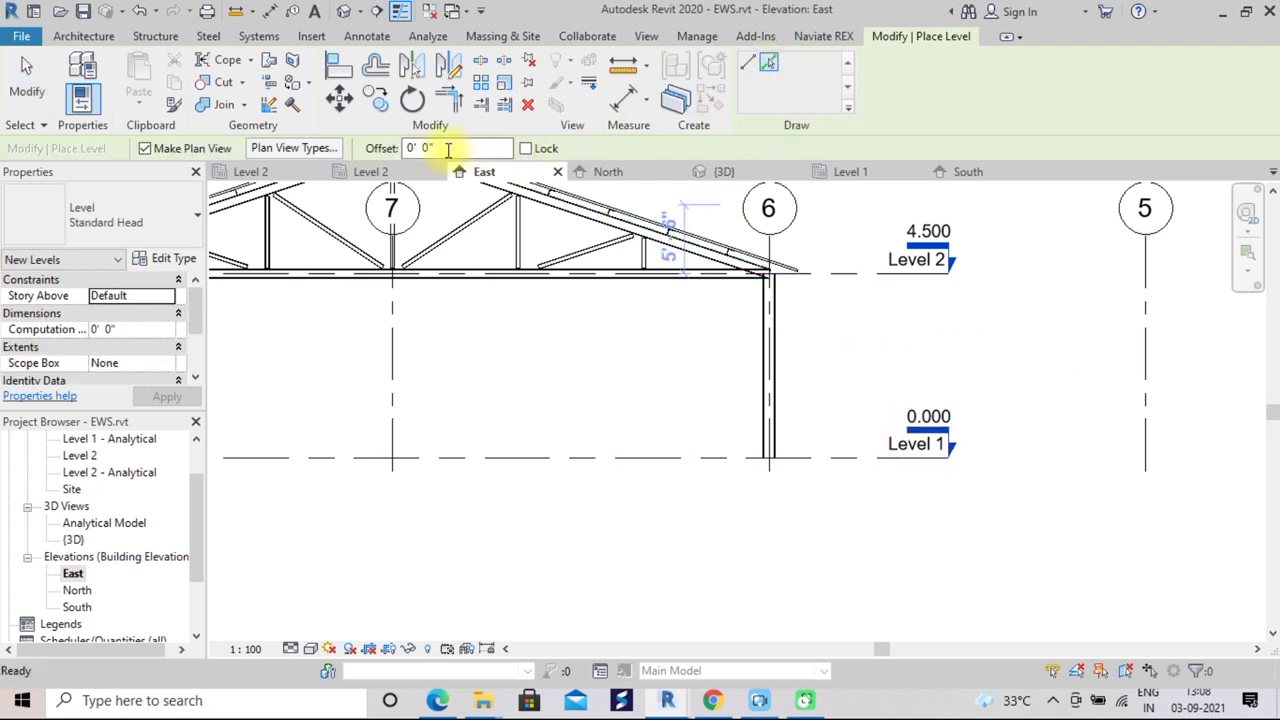
click(420, 148)
text(4)
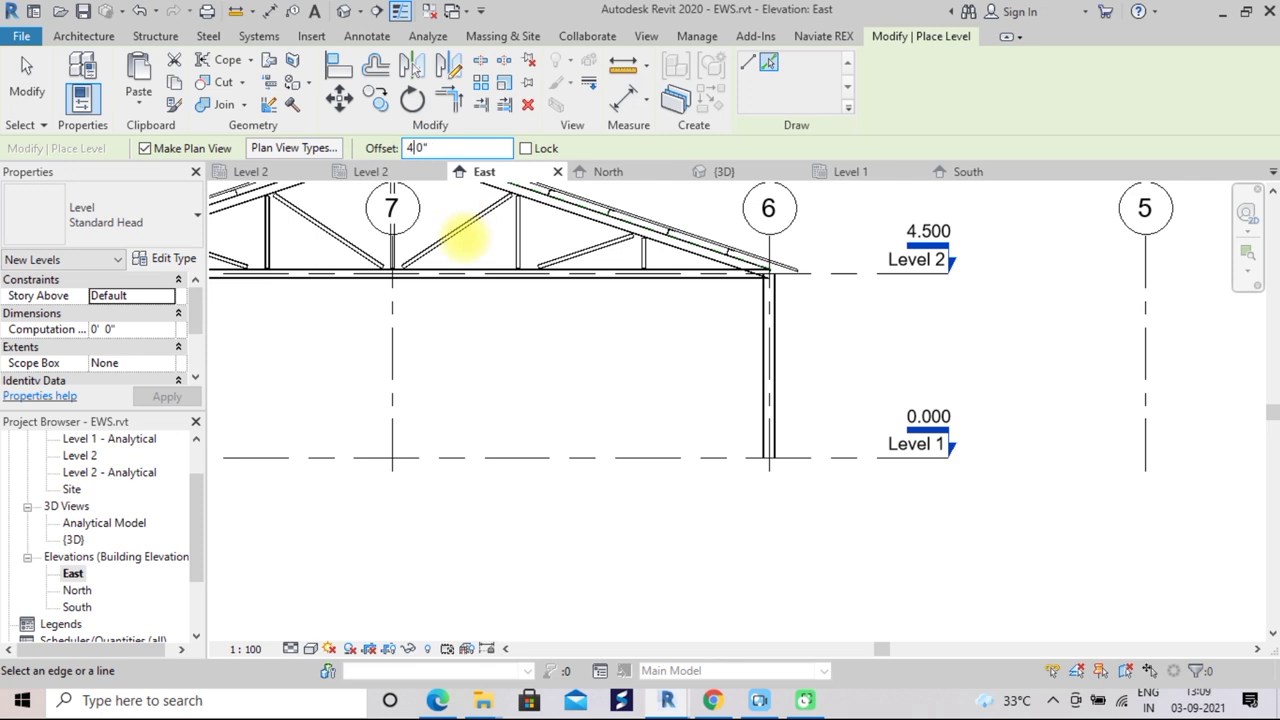
click(546, 462)
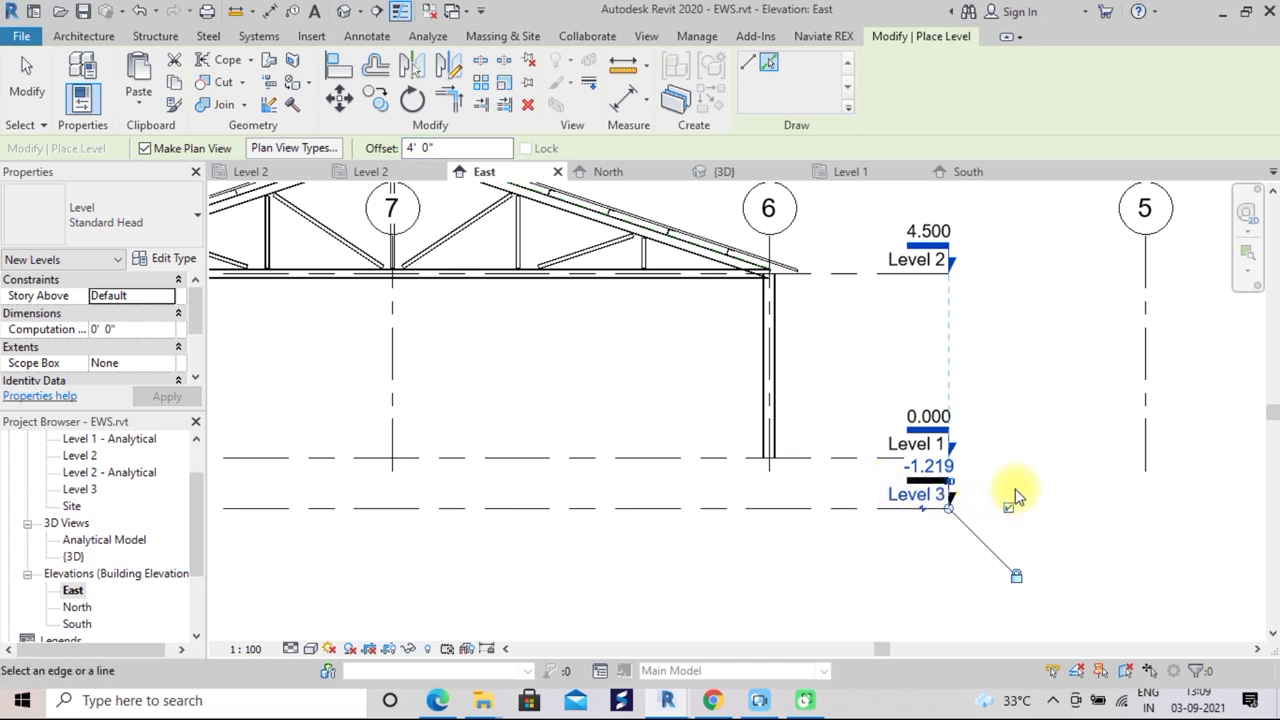
Open the Level 2 structural plan
scroll(1037, 463, down, 1)
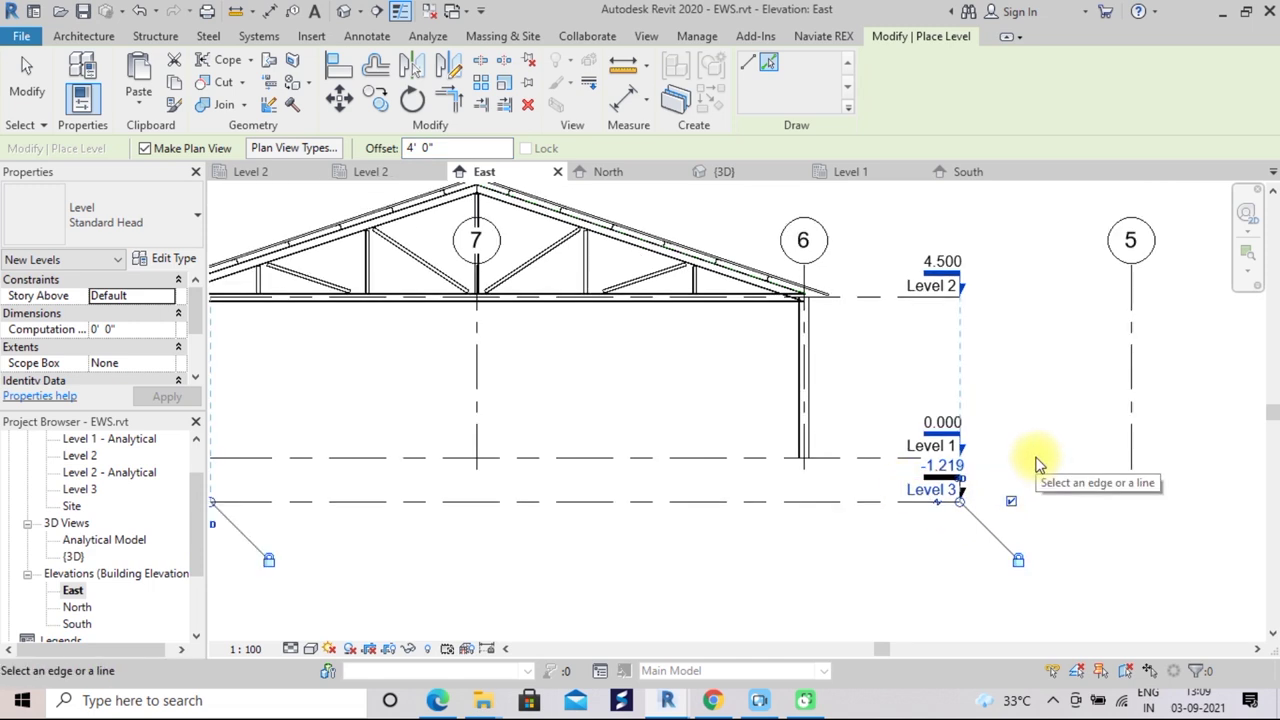
scroll(1037, 463, down, 1)
scroll(1025, 460, down, 1)
mouse_move(1031, 466)
middle_down()
mouse_move(1054, 460)
mouse_move(1022, 492)
middle_up()
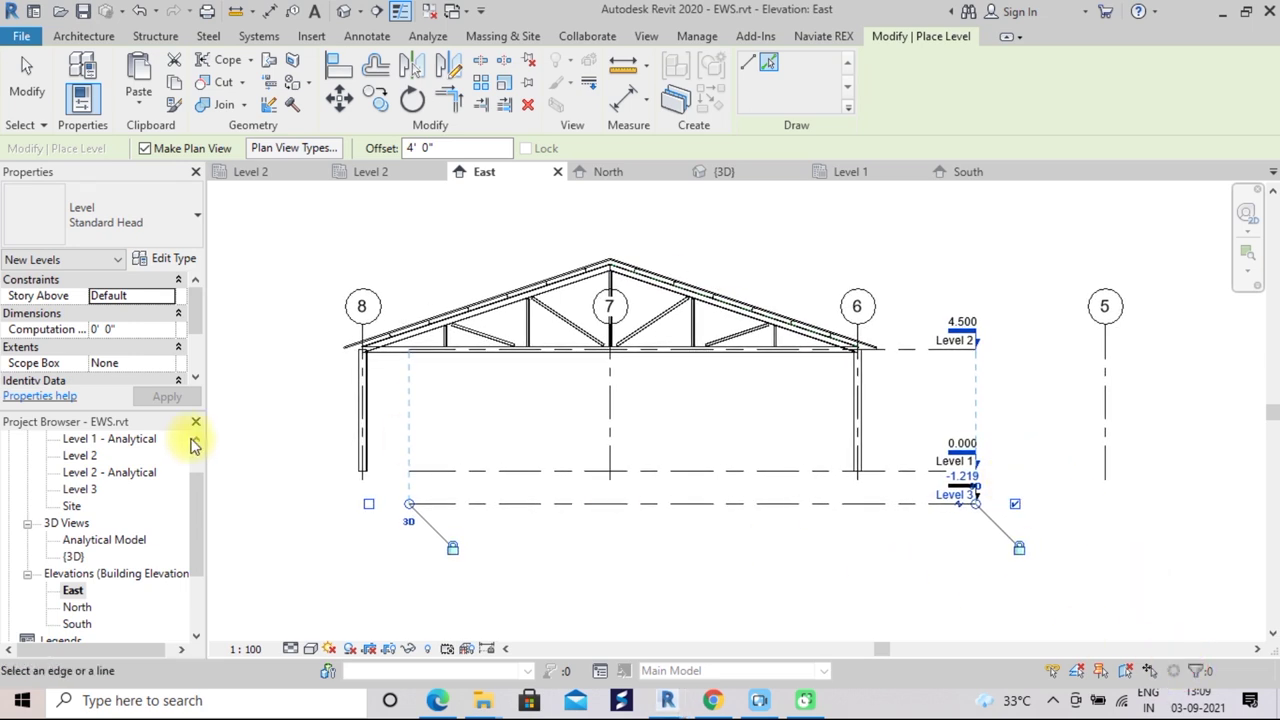
double_click(86, 458)
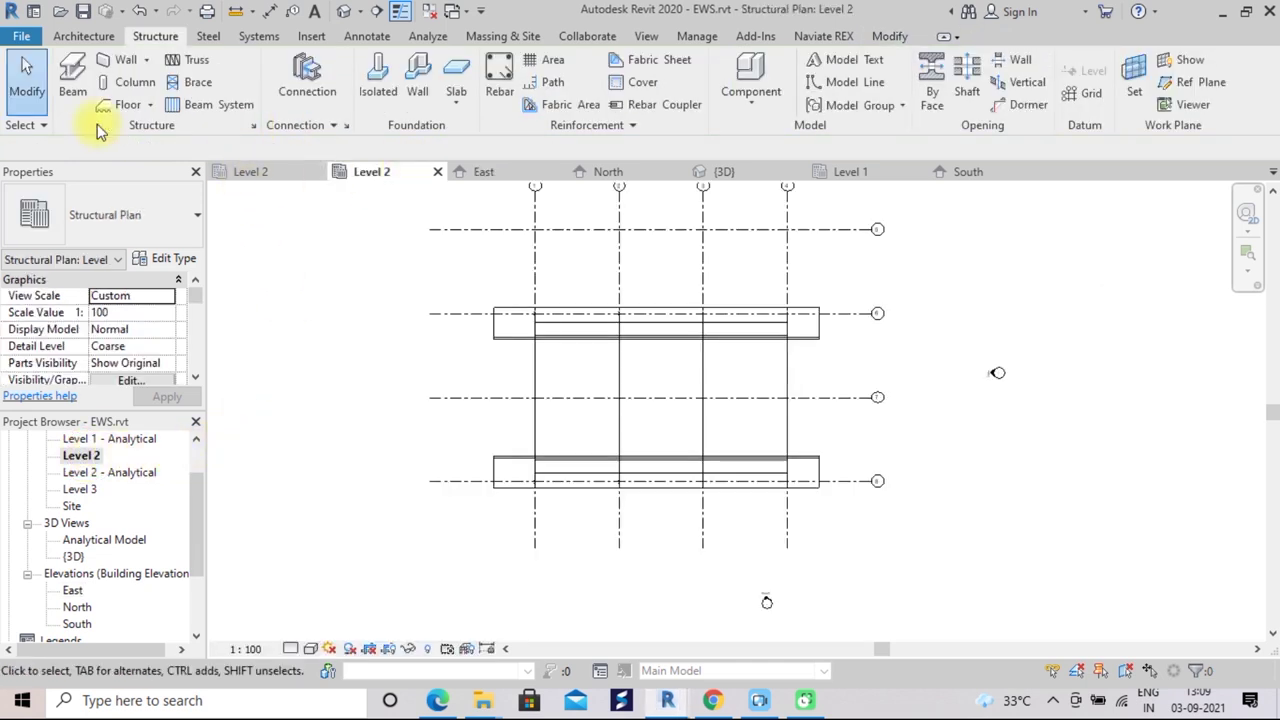
Change the Footing-Rectangular 72" x 48" x 18" type's Length to 4' 0", making a 4' 0" square footing
click(372, 105)
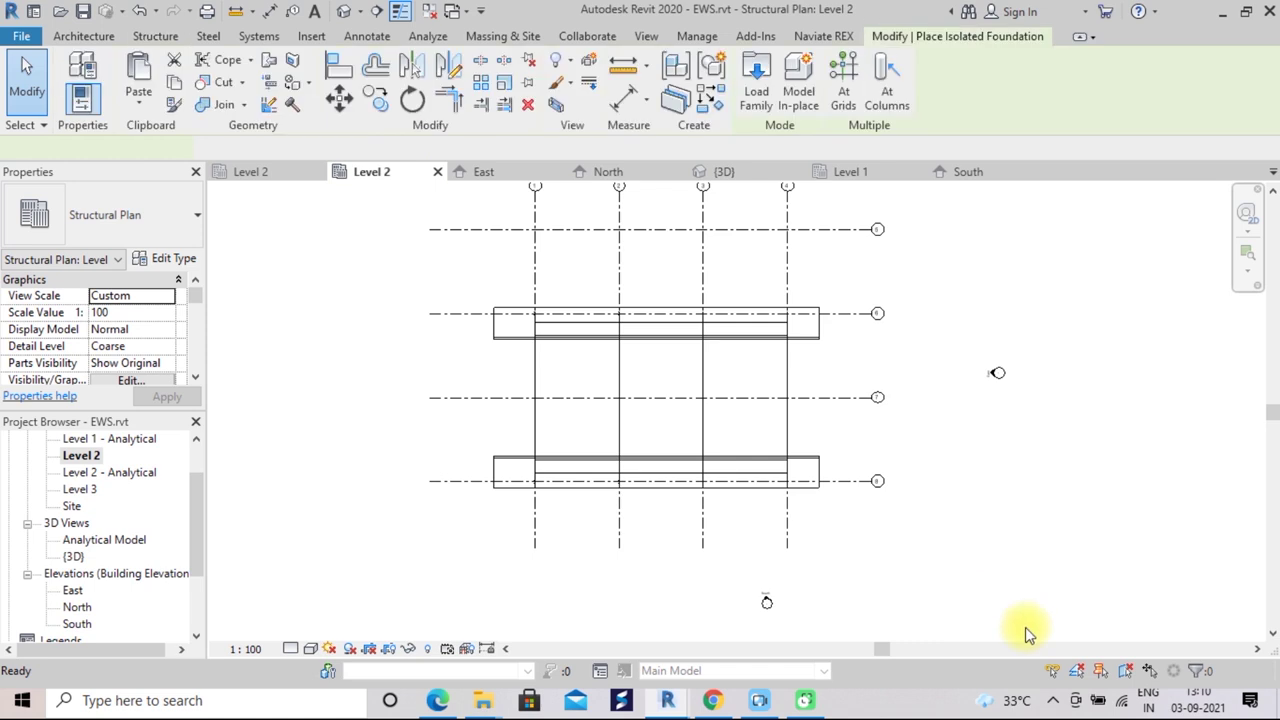
scroll(1170, 610, up, 3)
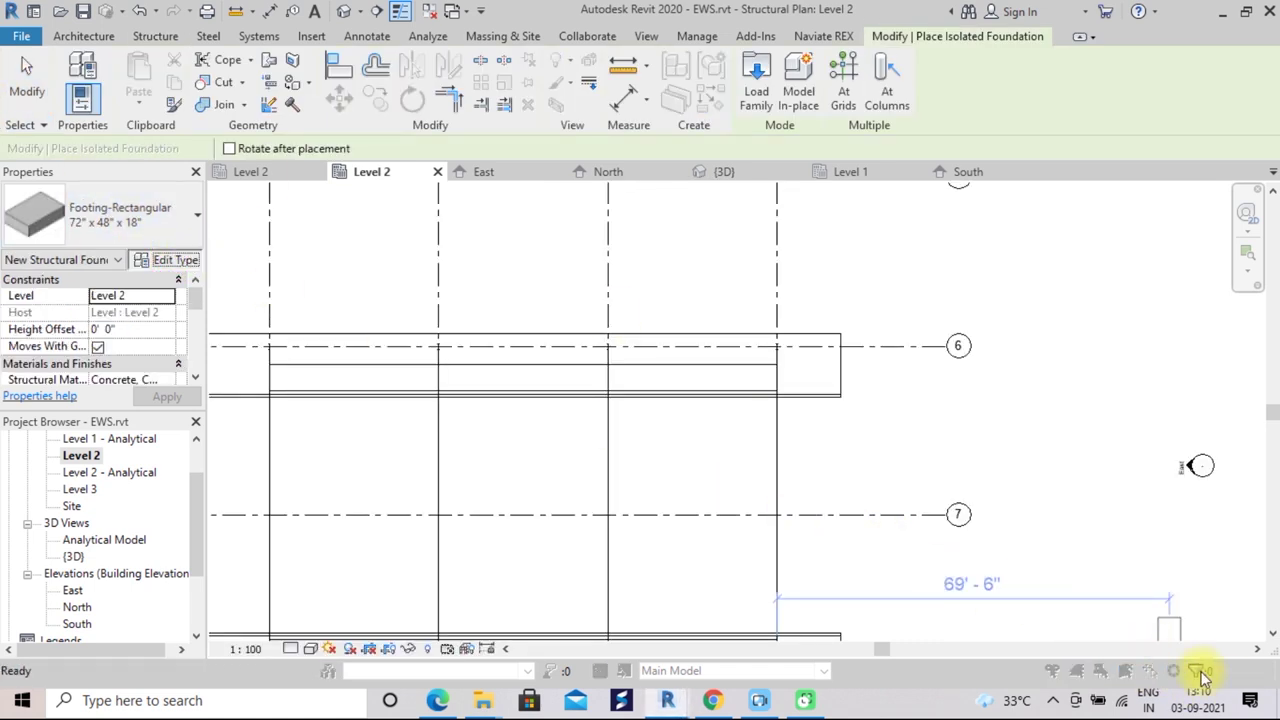
click(168, 259)
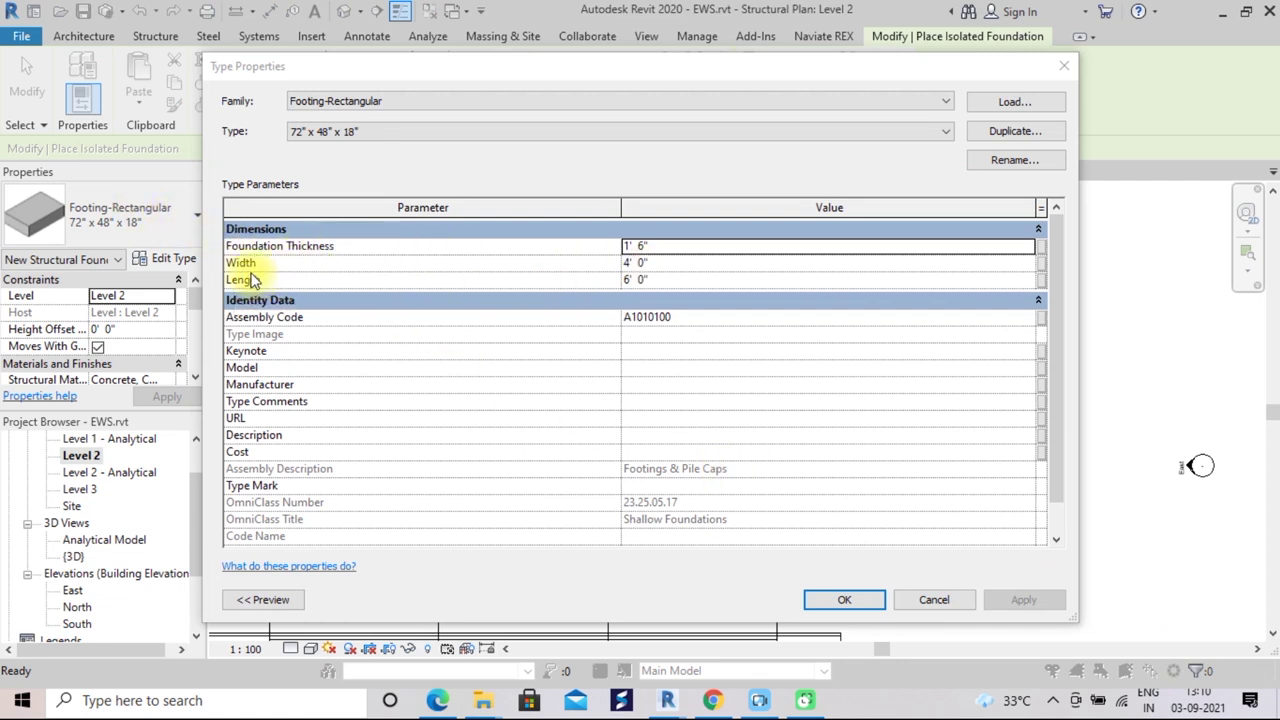
click(643, 280)
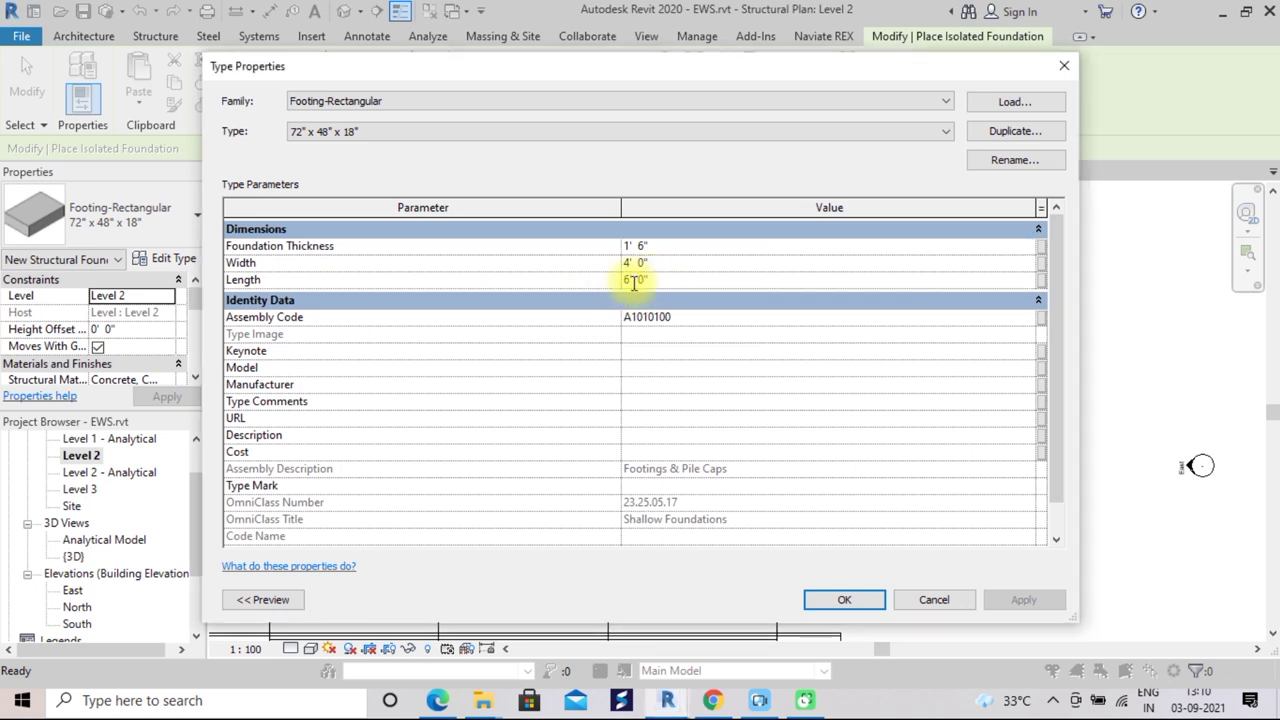
key(Delete)
key(Delete)
key(Delete)
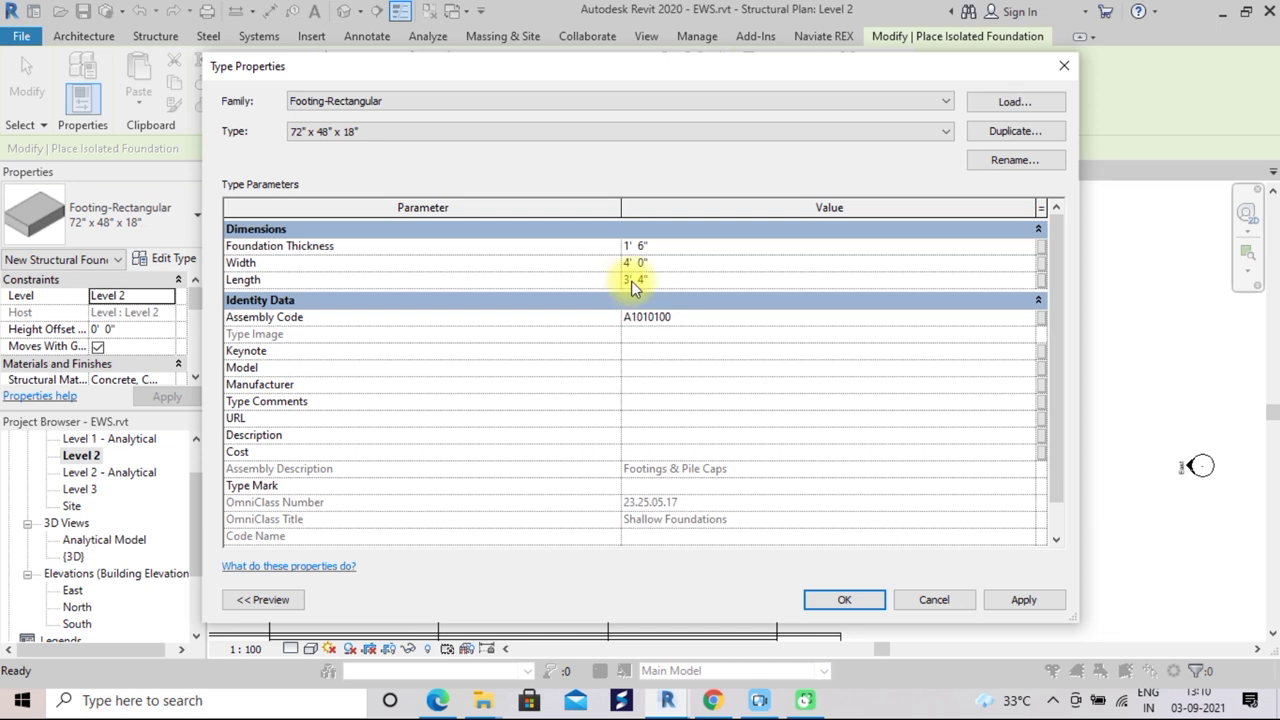
click(642, 280)
text(0)
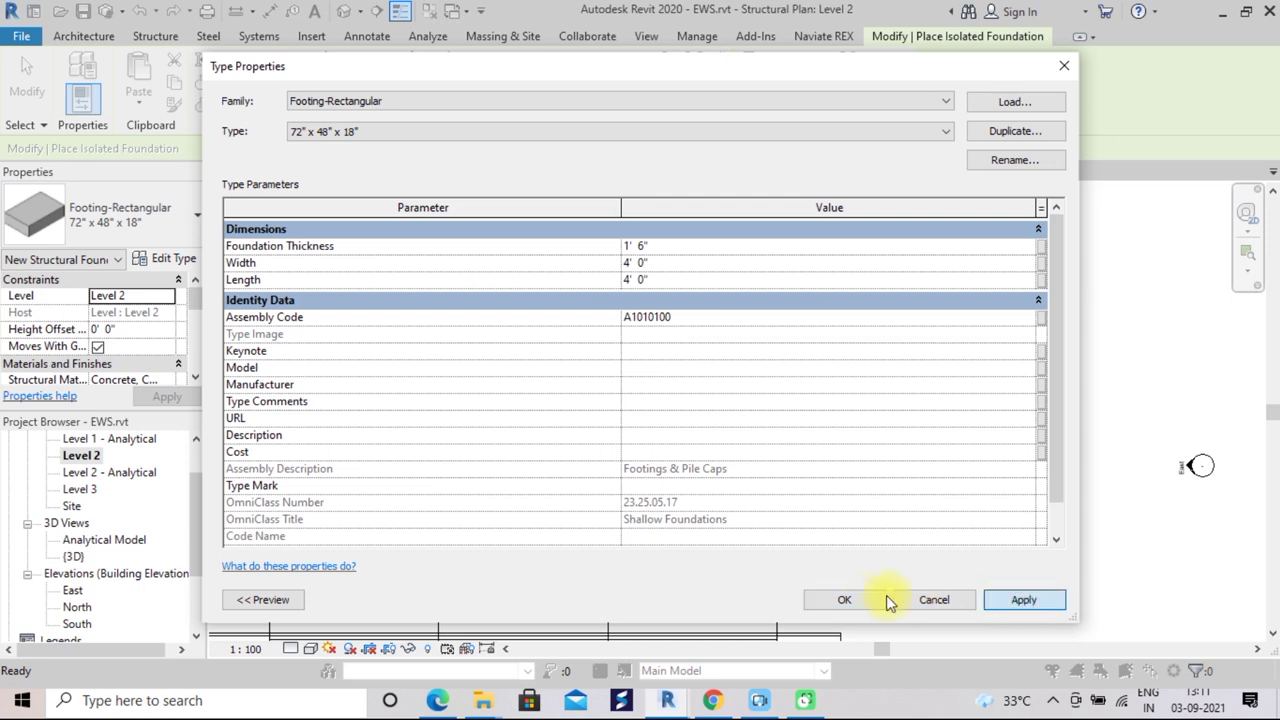
click(860, 603)
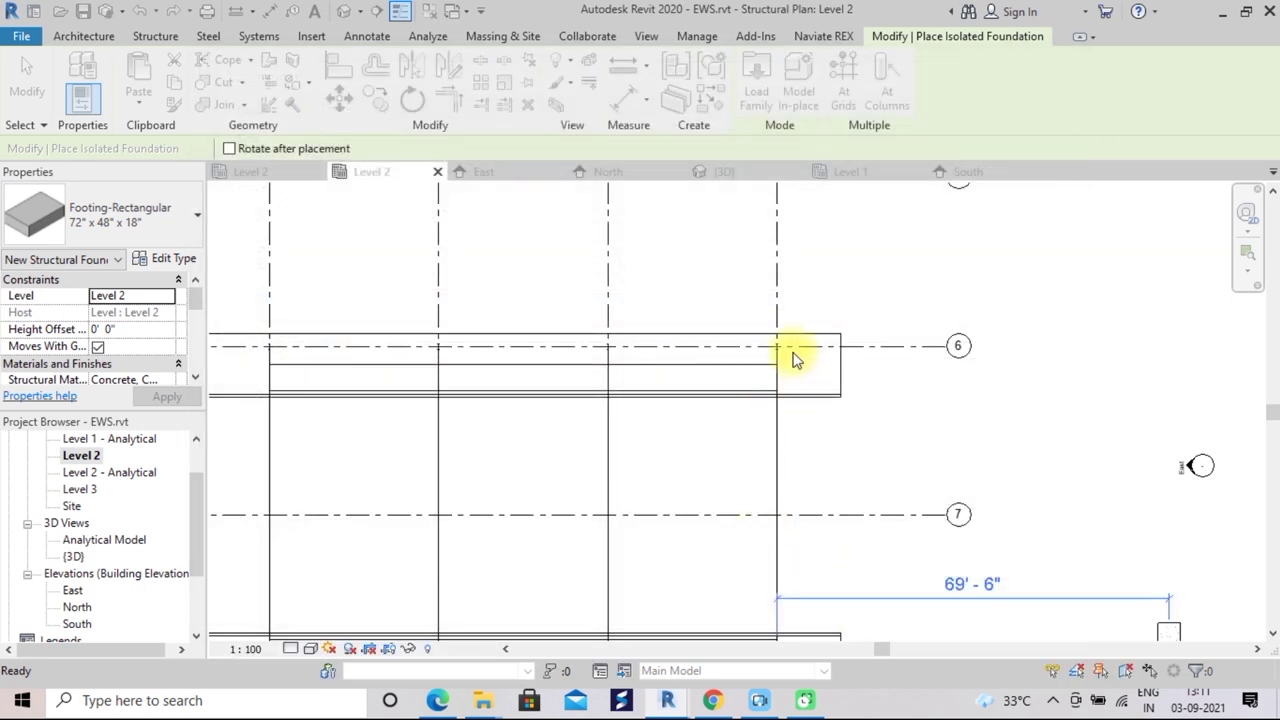
Switch to At Grids placement and crossing-select grid 6 with the four column gridlines
scroll(770, 360, up, 2)
scroll(790, 373, down, 2)
middle_drag(814, 380, 943, 354)
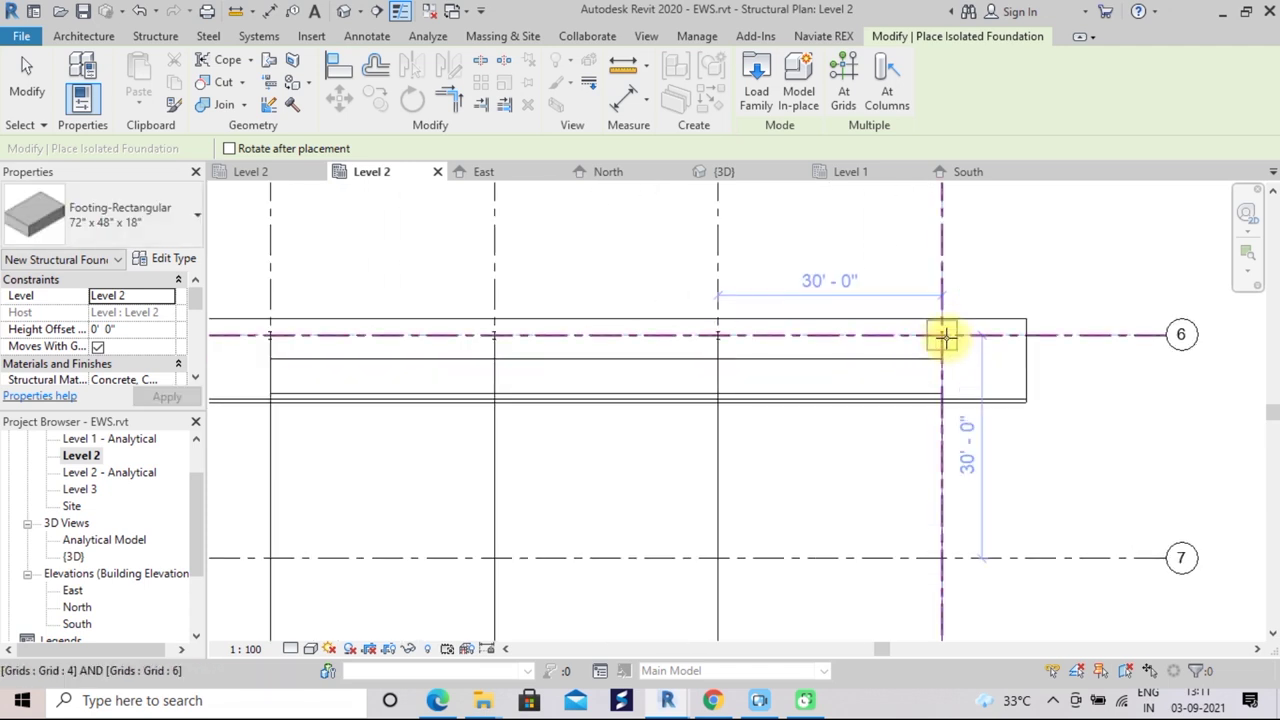
scroll(942, 336, down, 1)
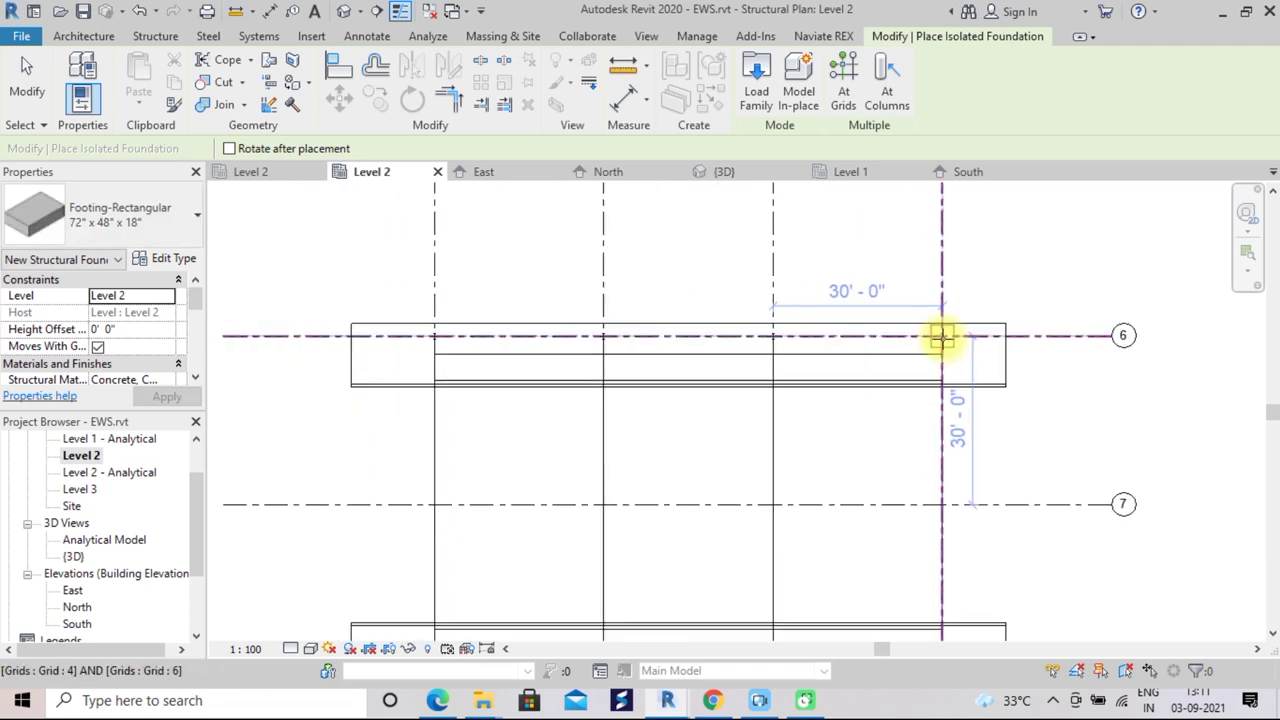
scroll(942, 336, down, 1)
click(845, 110)
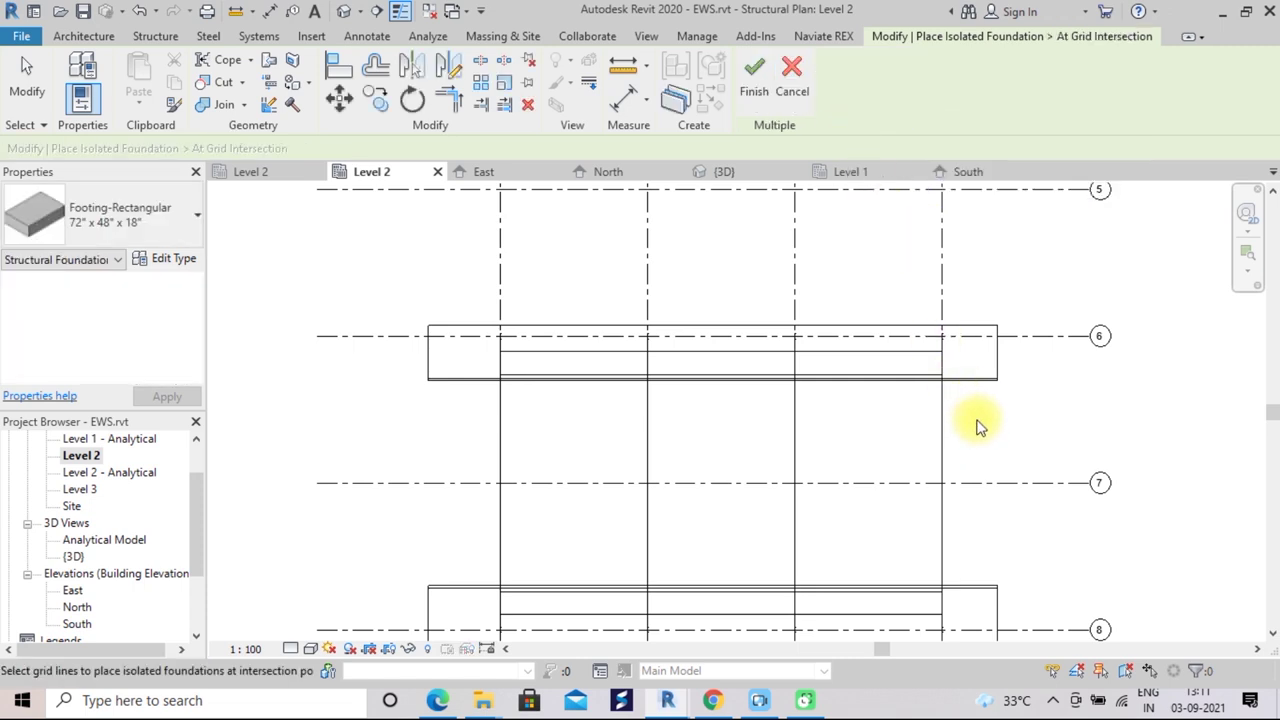
drag(977, 420, 449, 286)
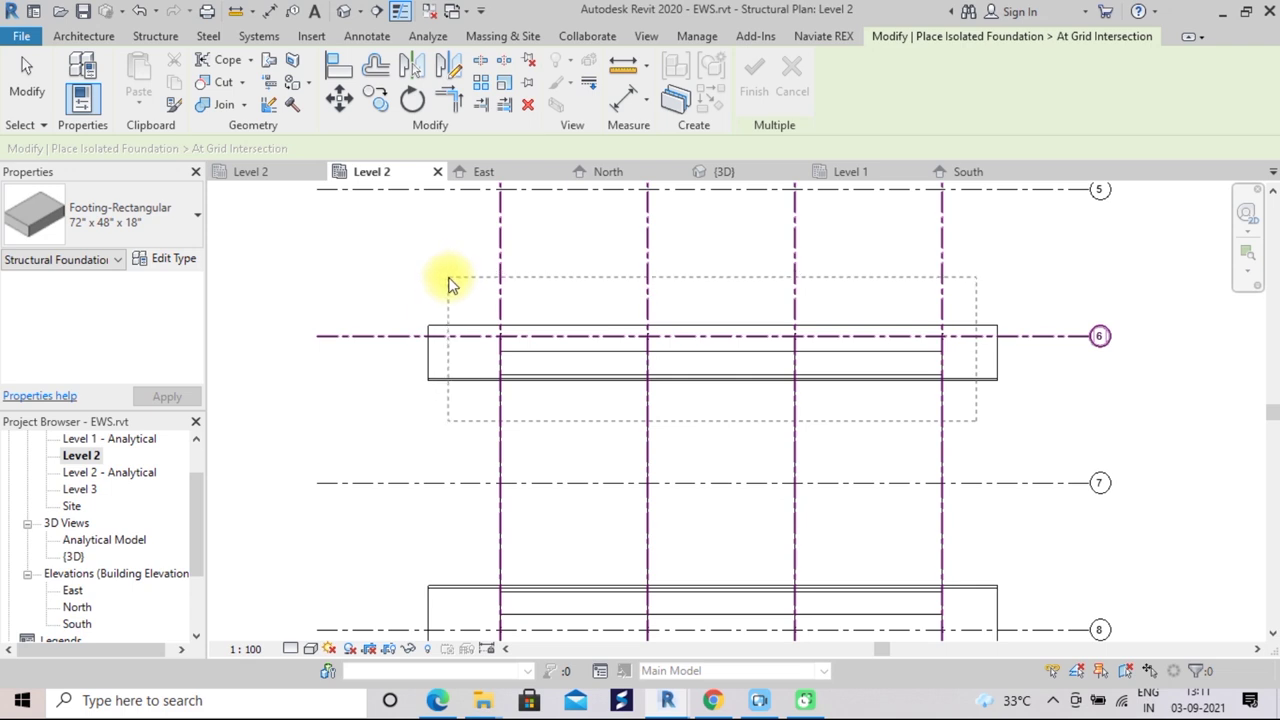
drag(449, 286, 452, 279)
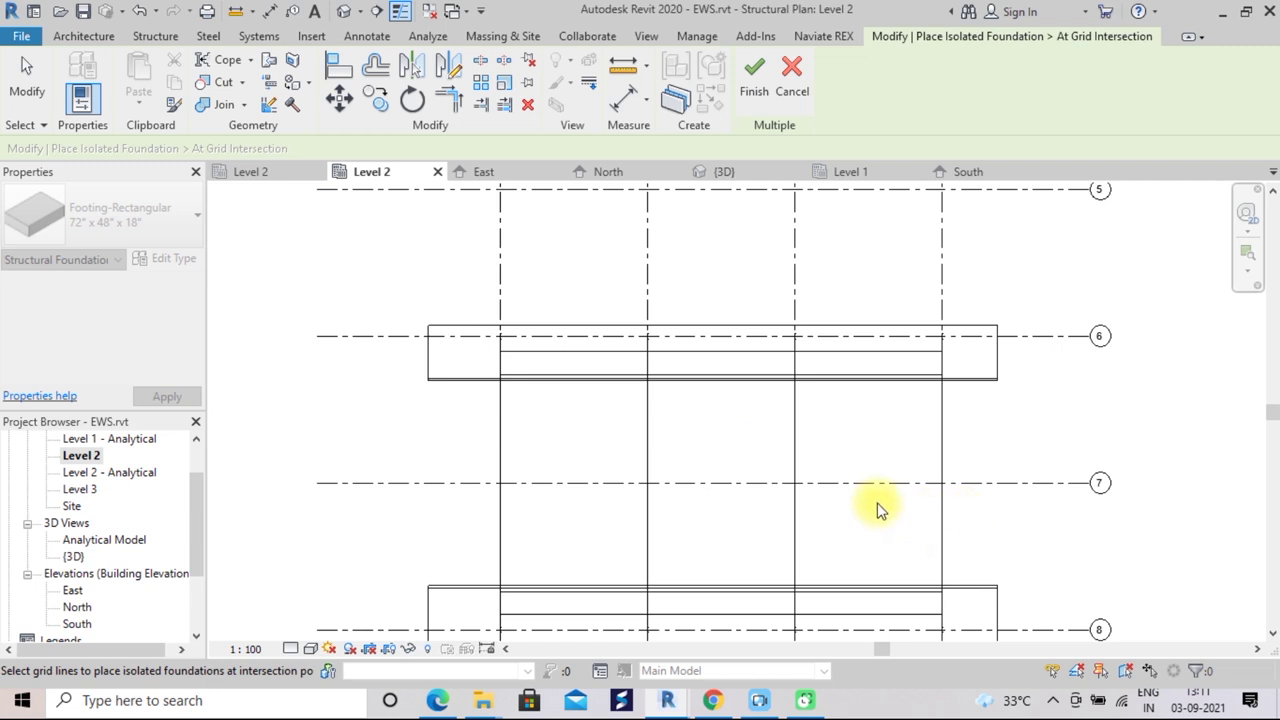
Reselect grid 6 and add grid 8 crossings, then finish placing the eight footings
scroll(876, 510, down, 2)
middle_drag(863, 514, 808, 451)
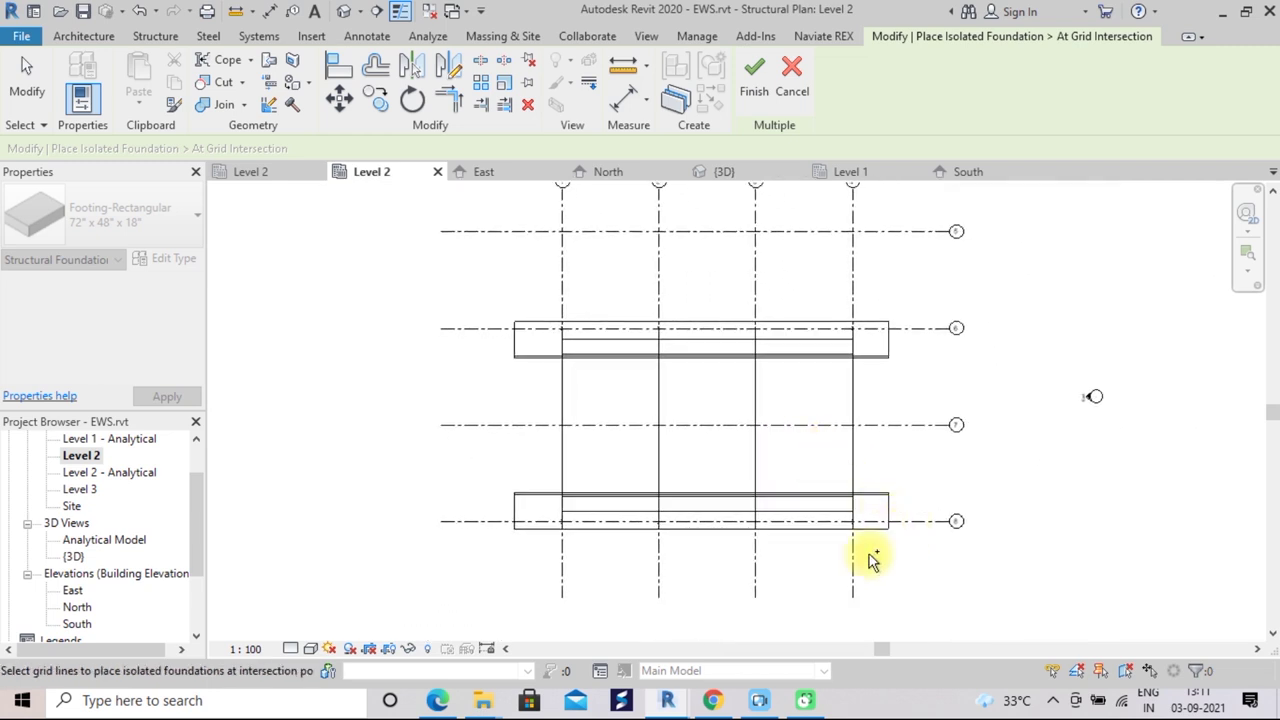
drag(873, 379, 475, 285)
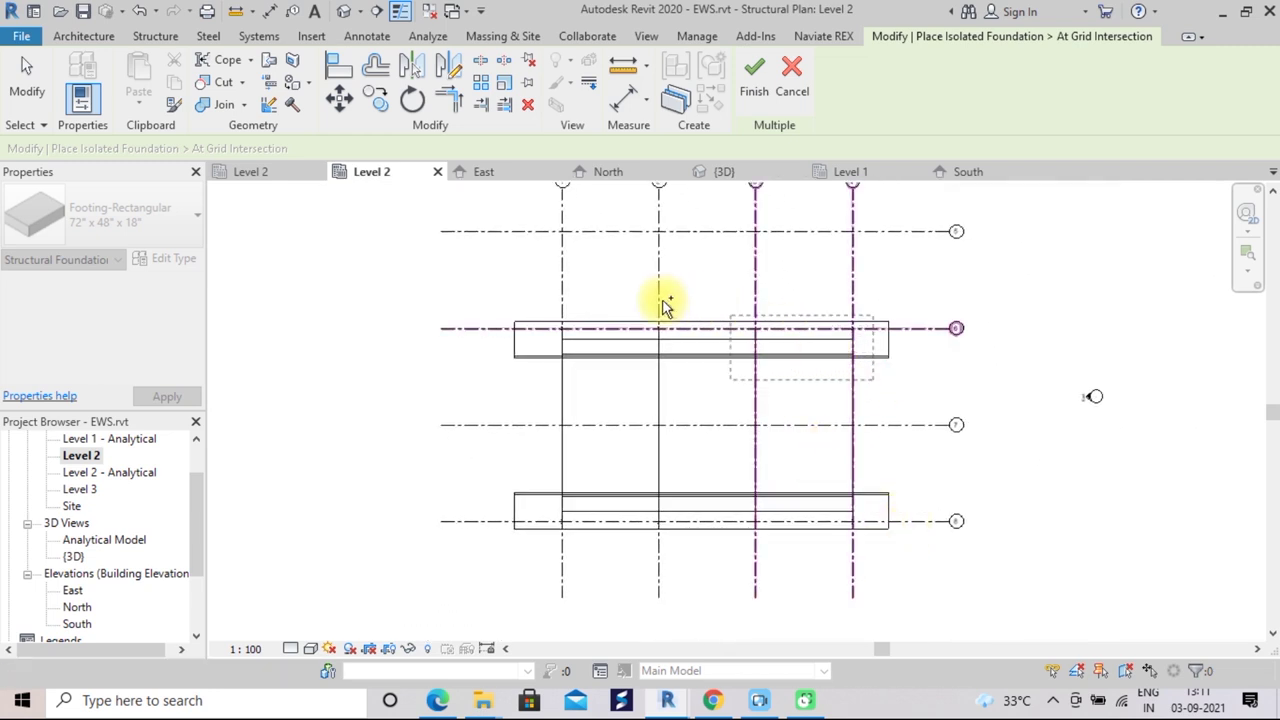
mouse_move(890, 582)
mouse_down()
mouse_move(734, 481)
mouse_move(552, 486)
mouse_up()
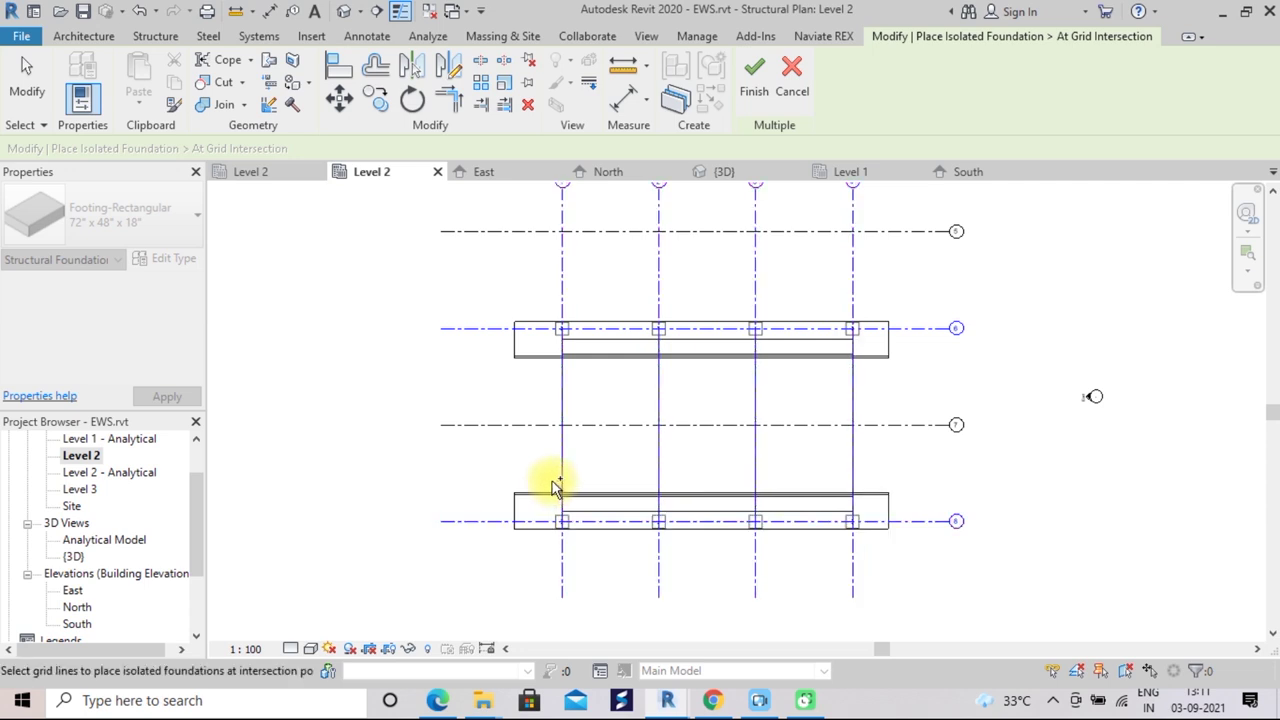
click(760, 85)
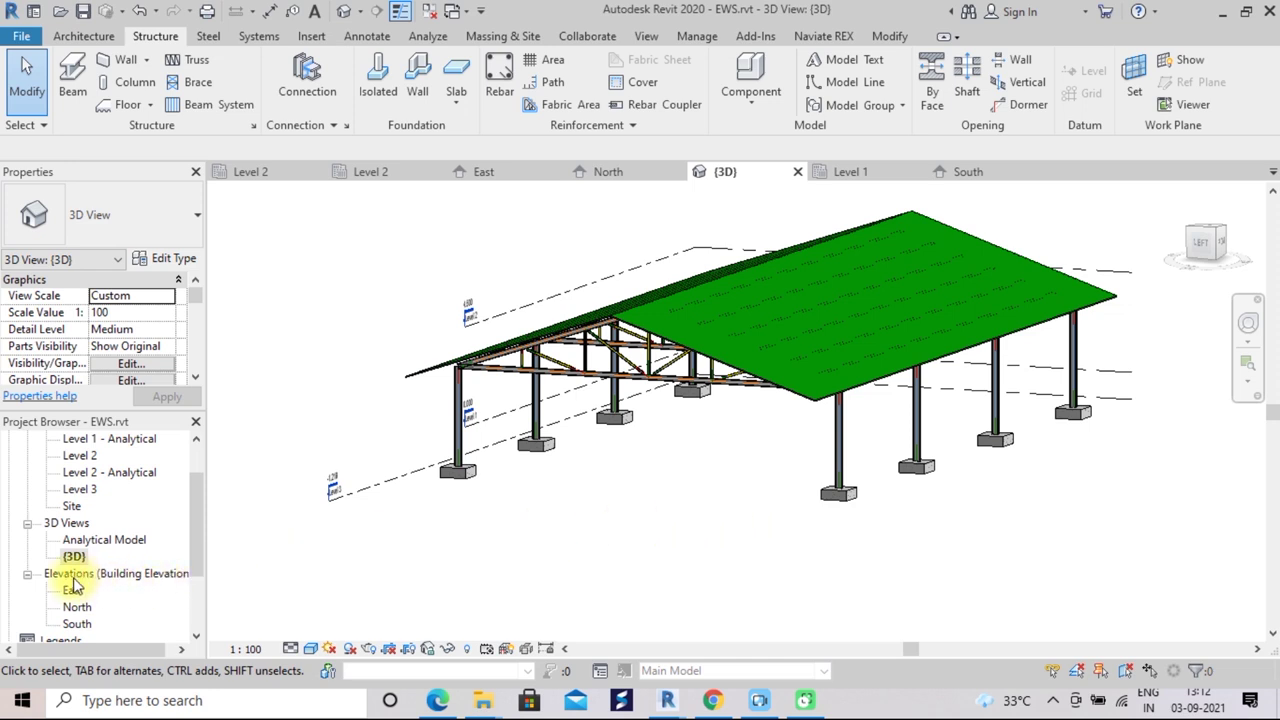
Open Elevations > East in the Project Browser to see the footings beneath the columns
drag(190, 508, 190, 532)
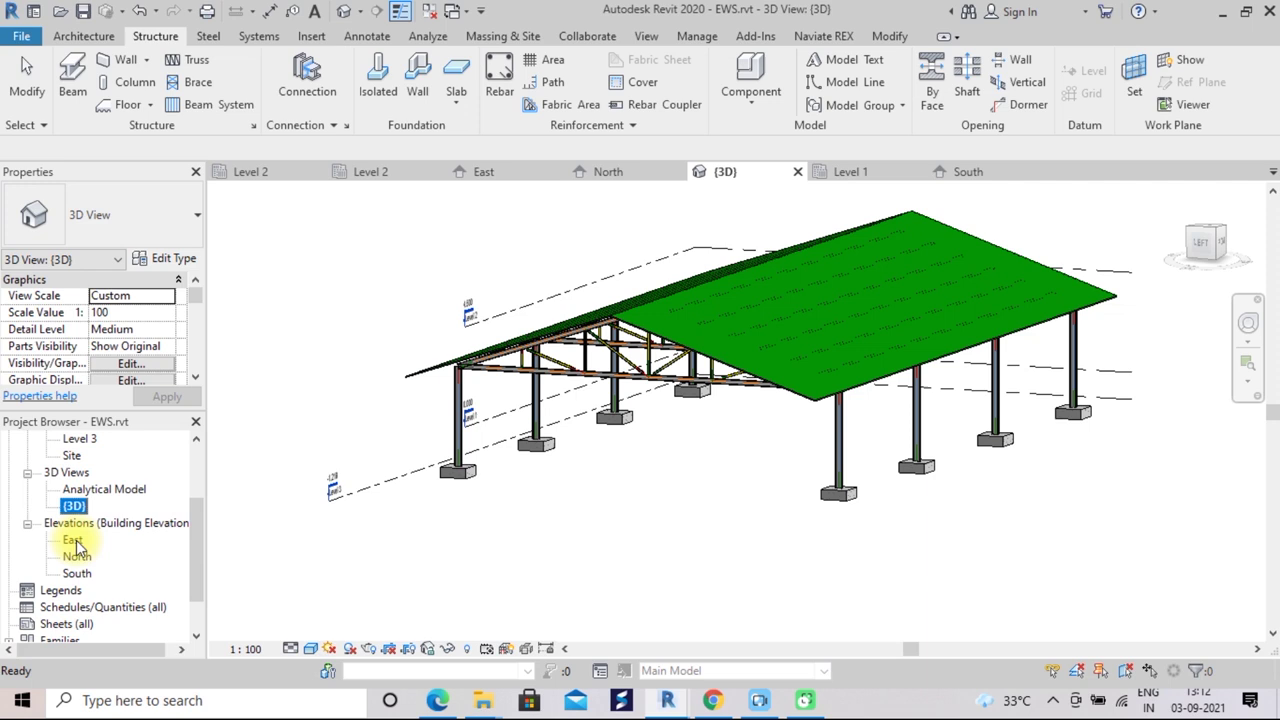
double_click(74, 541)
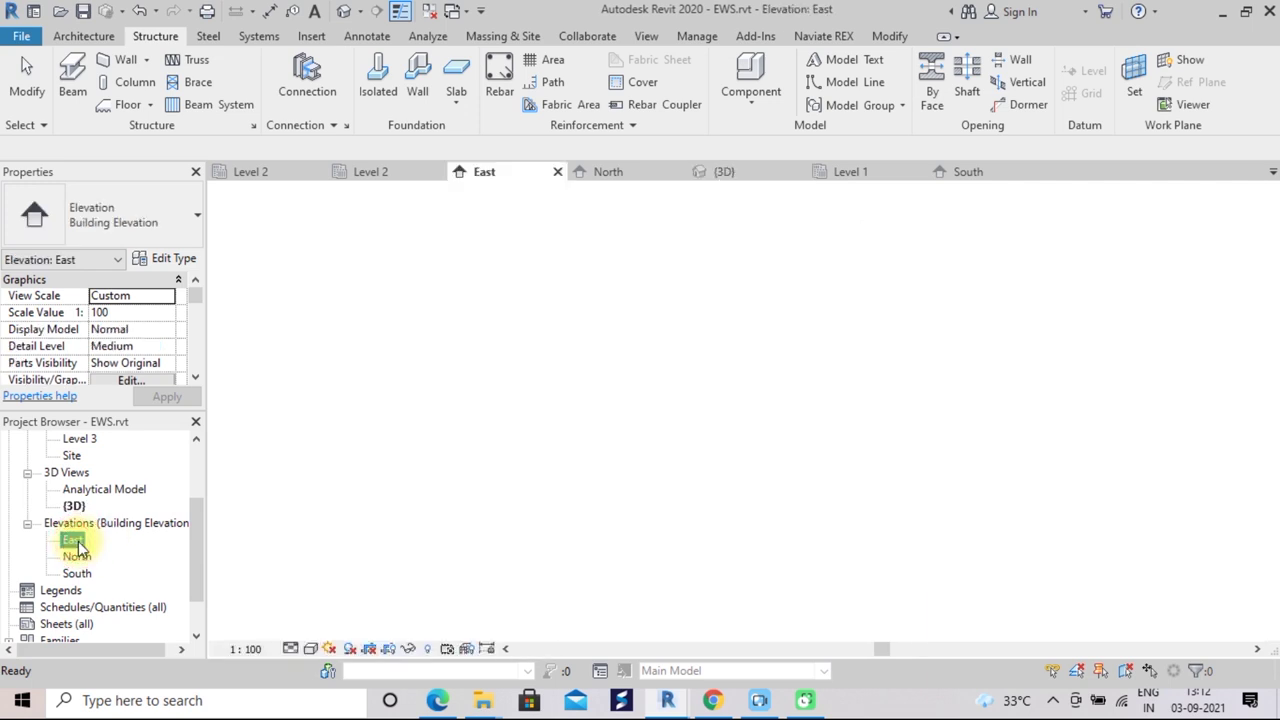
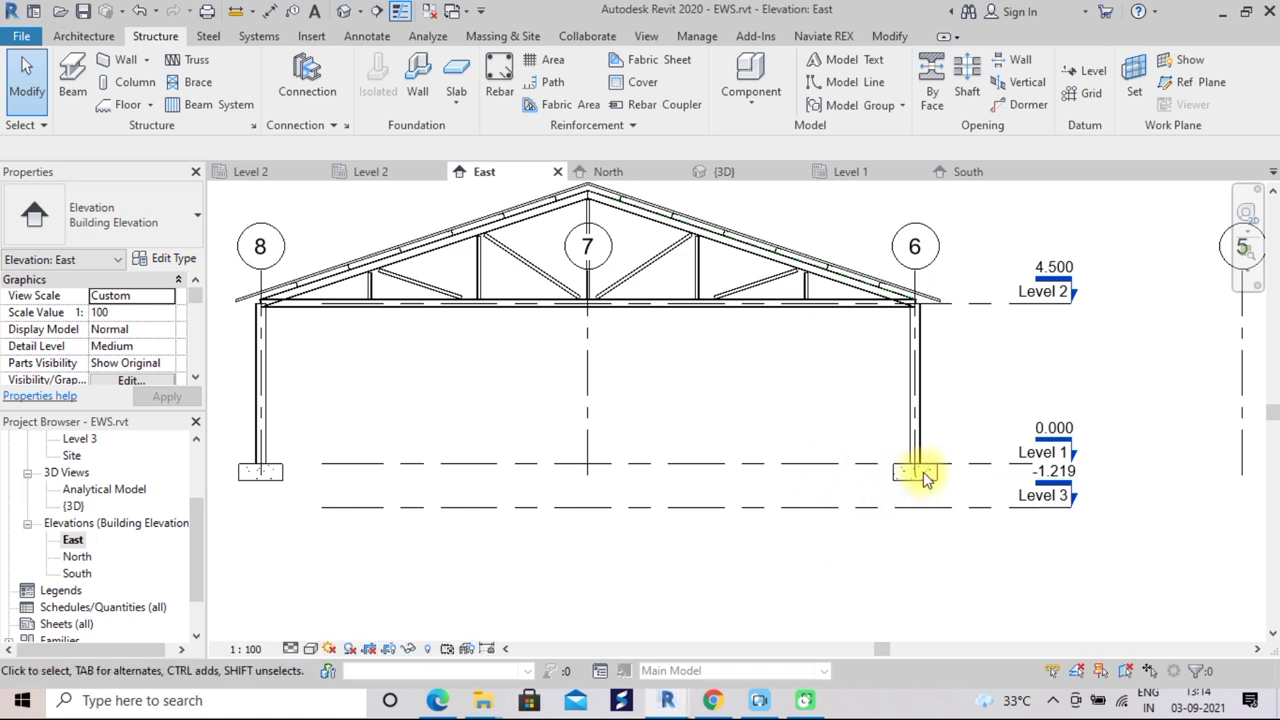
Select all rectangular footings and host them on Level 3 with a 0 height offset
click(921, 476)
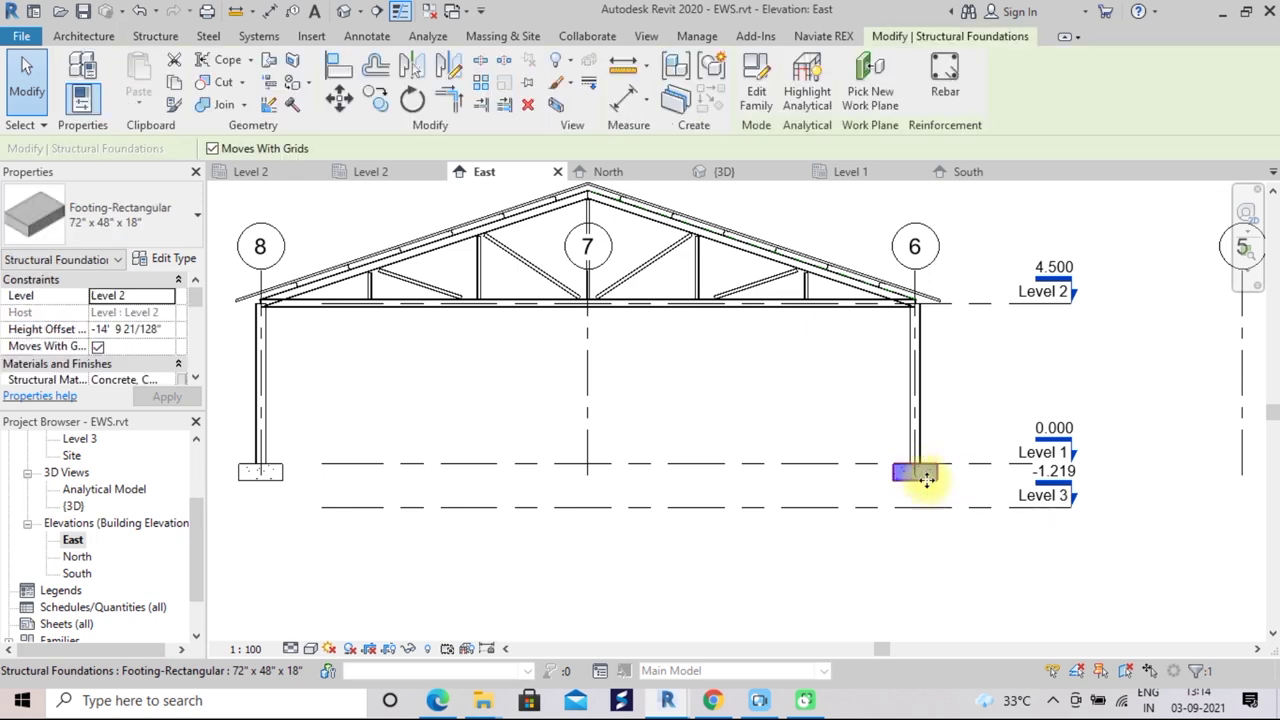
key(s)
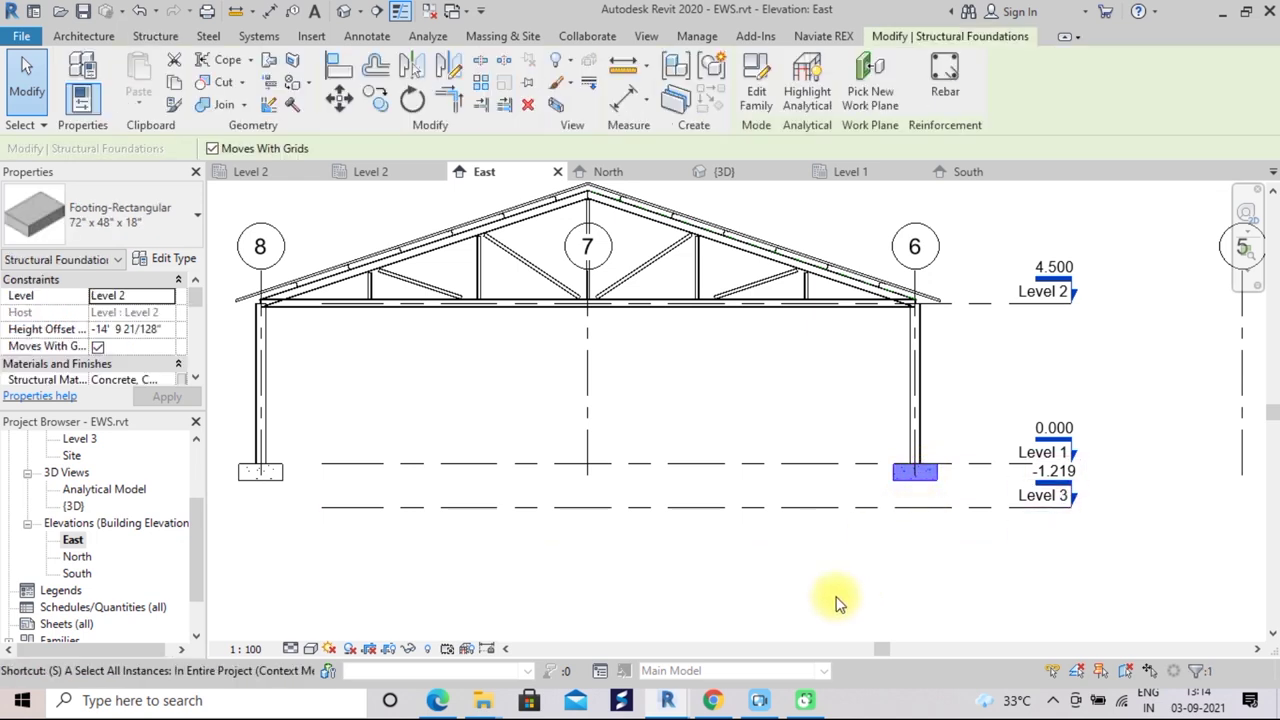
key(a)
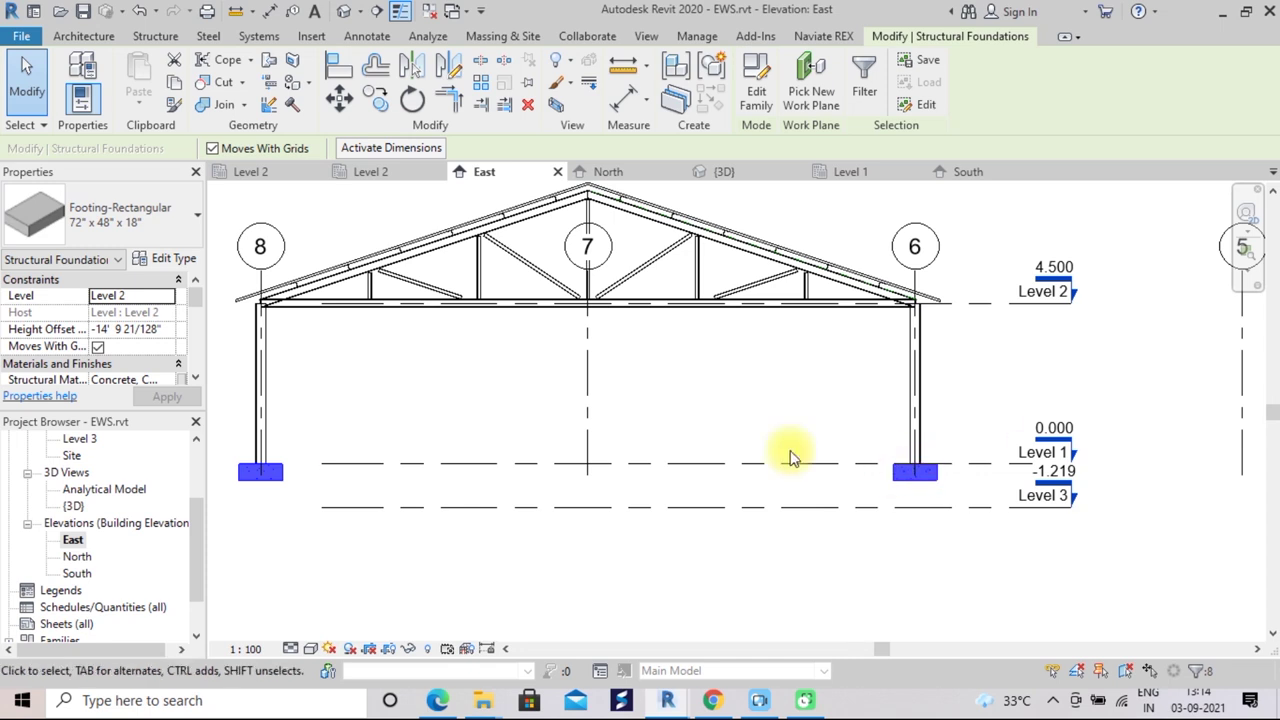
click(142, 297)
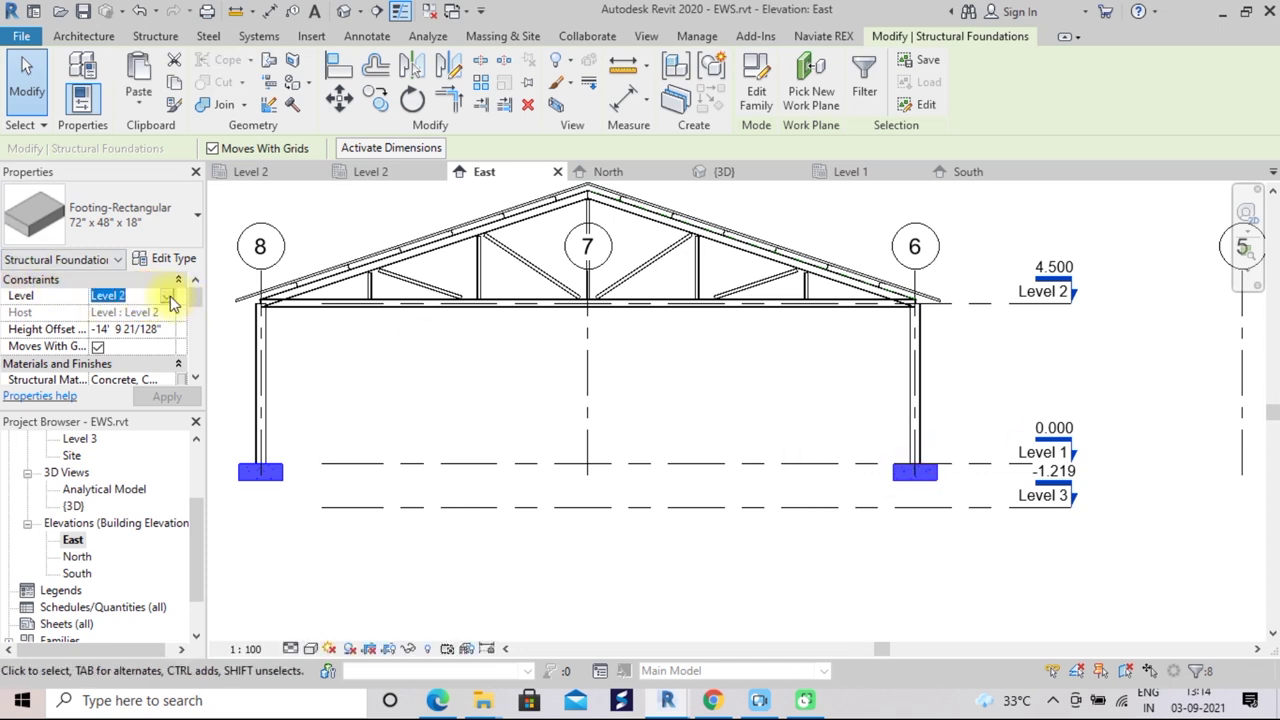
click(168, 297)
click(120, 312)
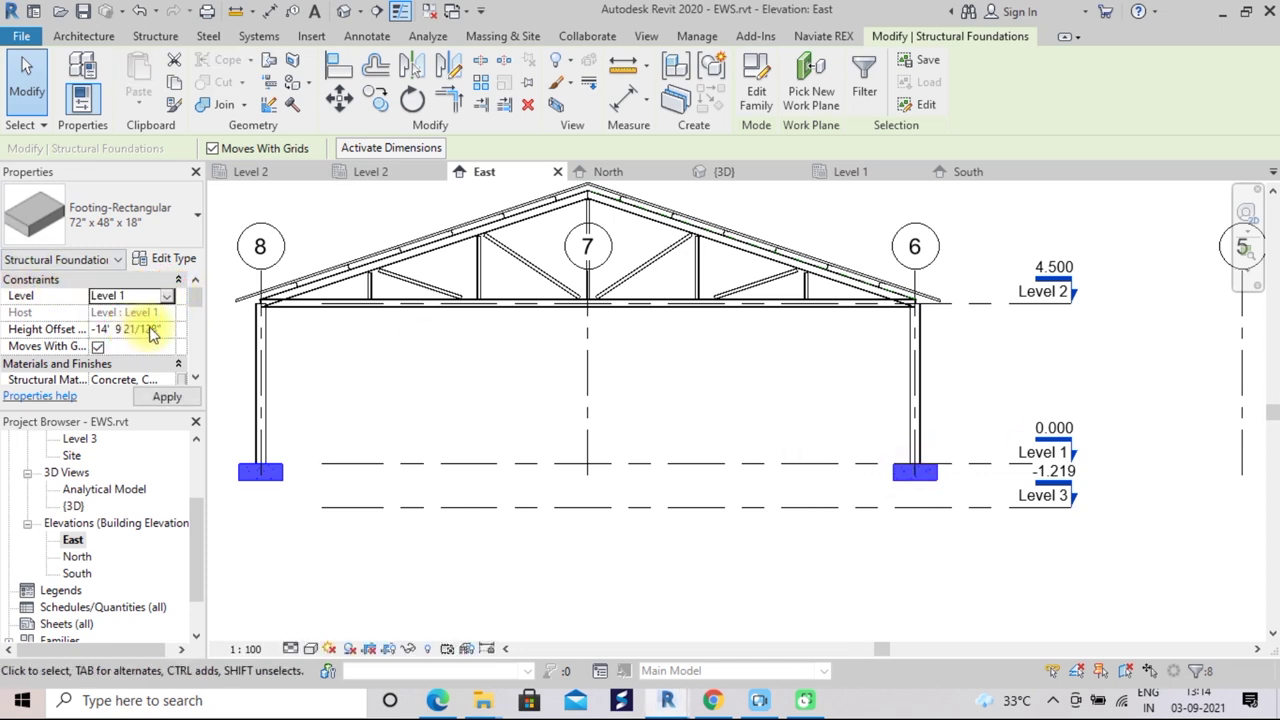
click(117, 329)
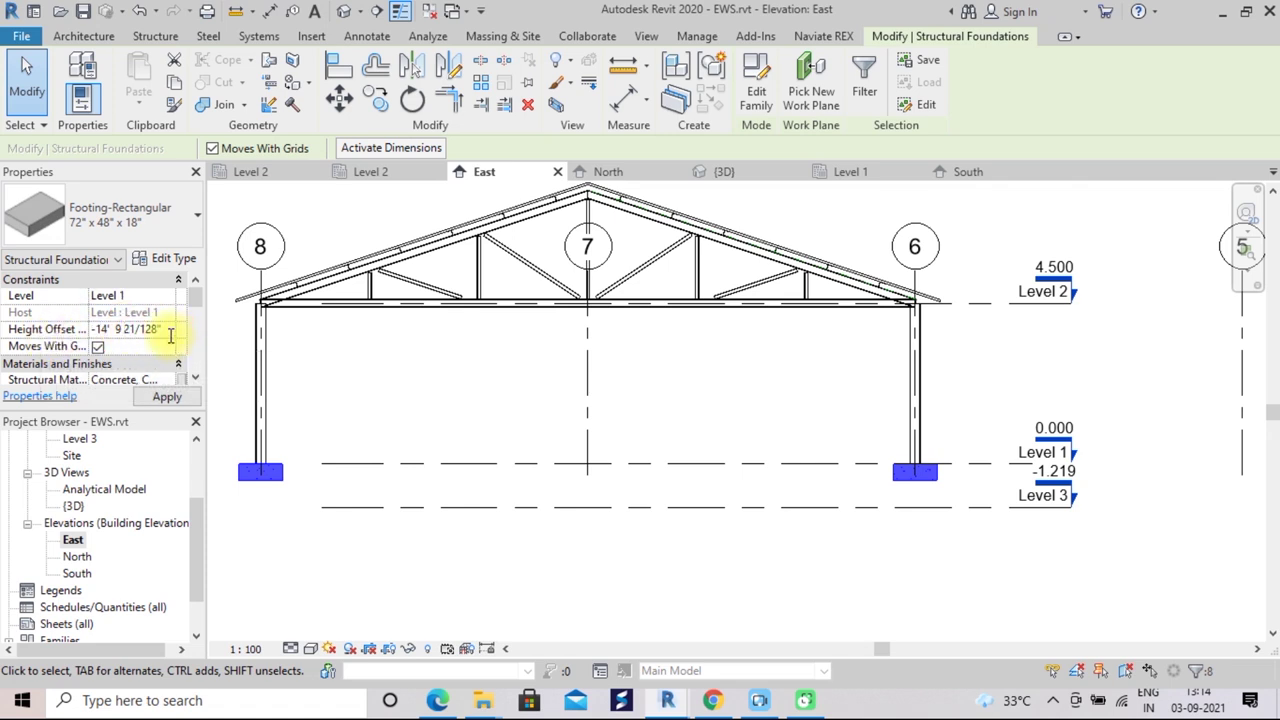
text(0)
click(136, 296)
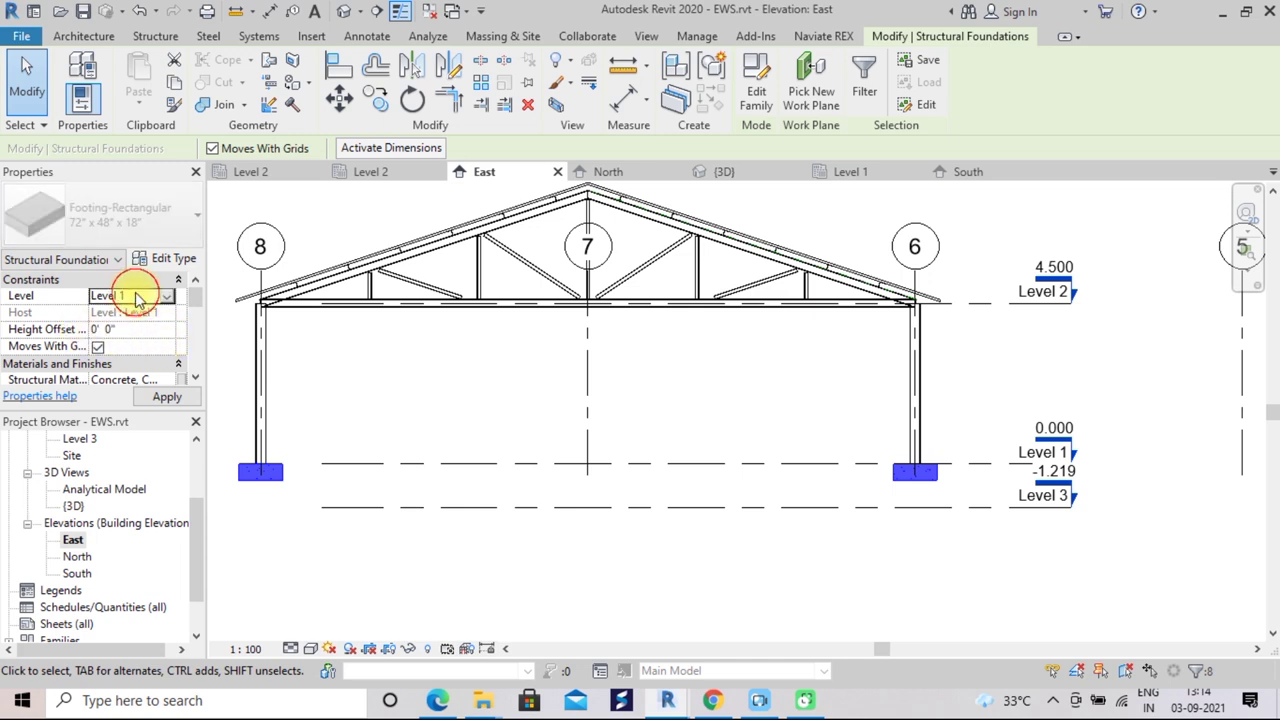
click(167, 296)
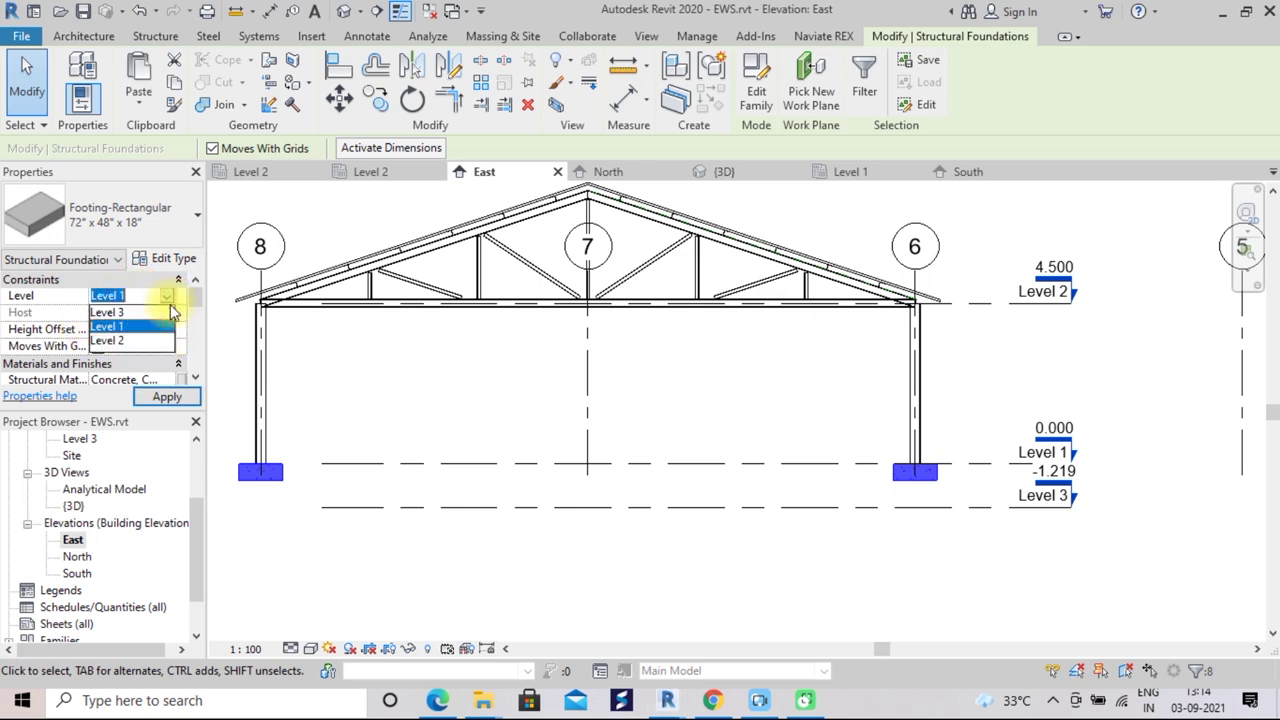
click(122, 313)
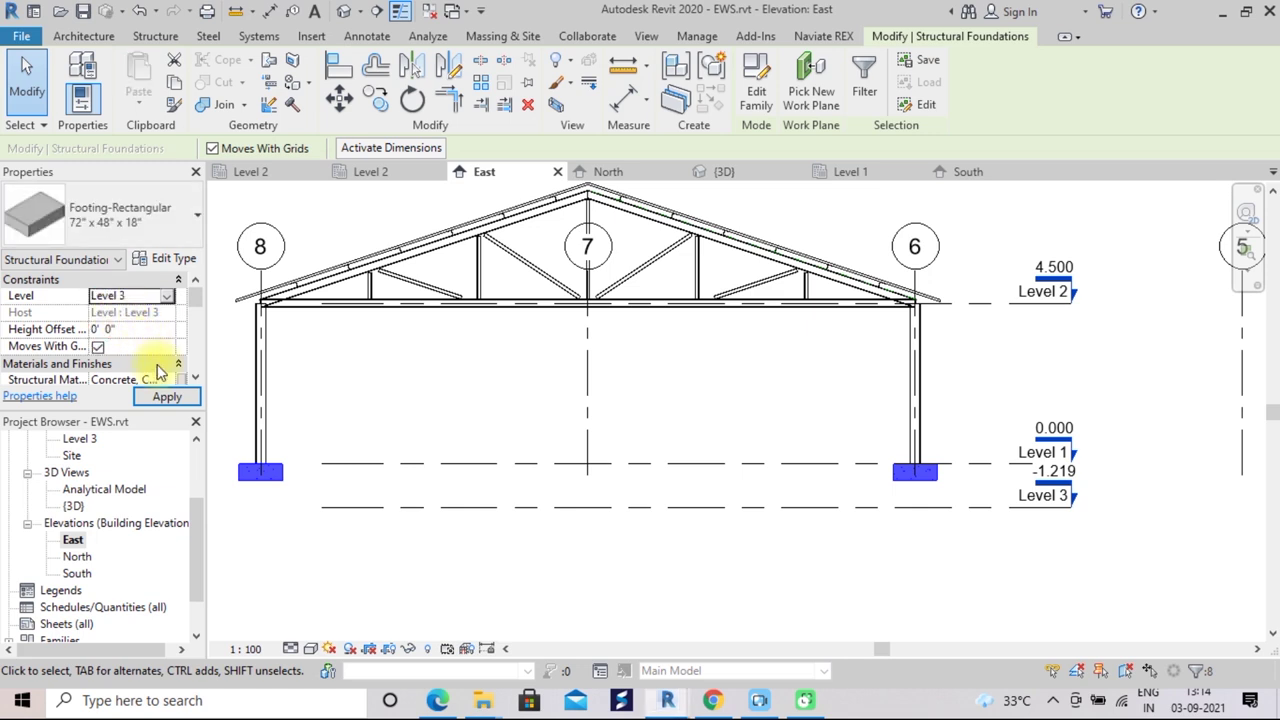
click(167, 397)
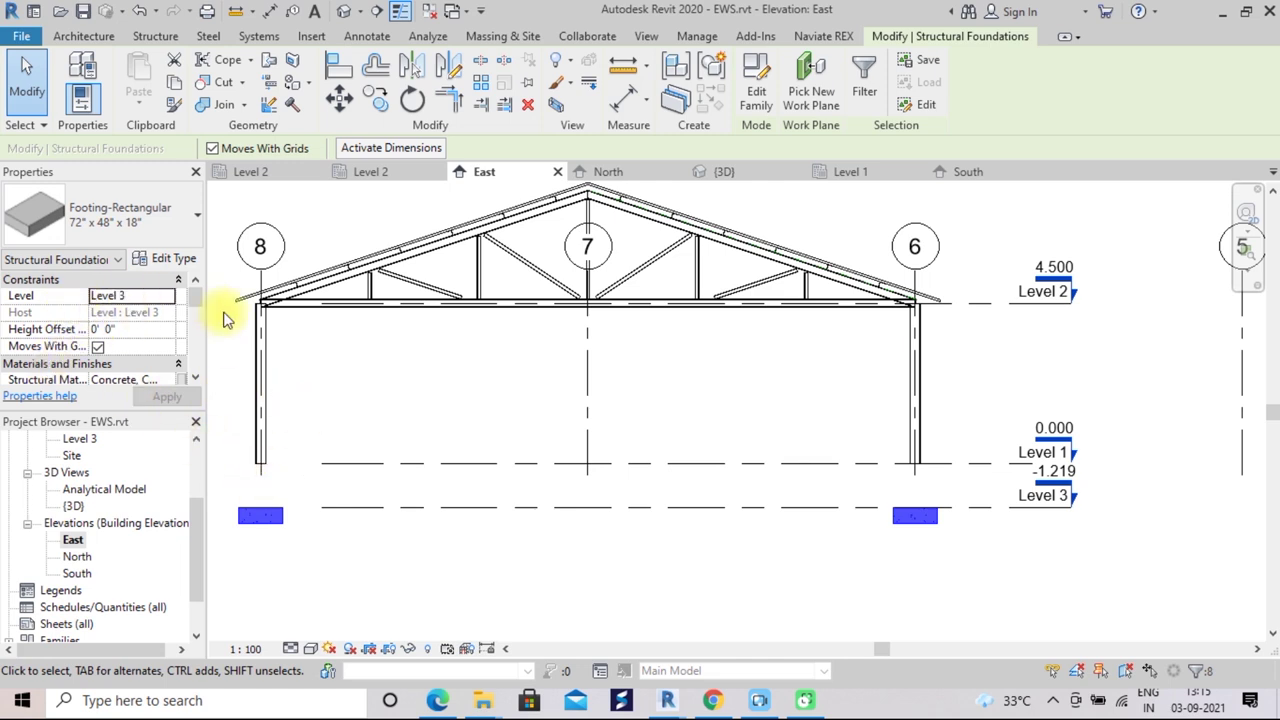
Clear the footing selection and open the {3D} view of the shed
click(651, 575)
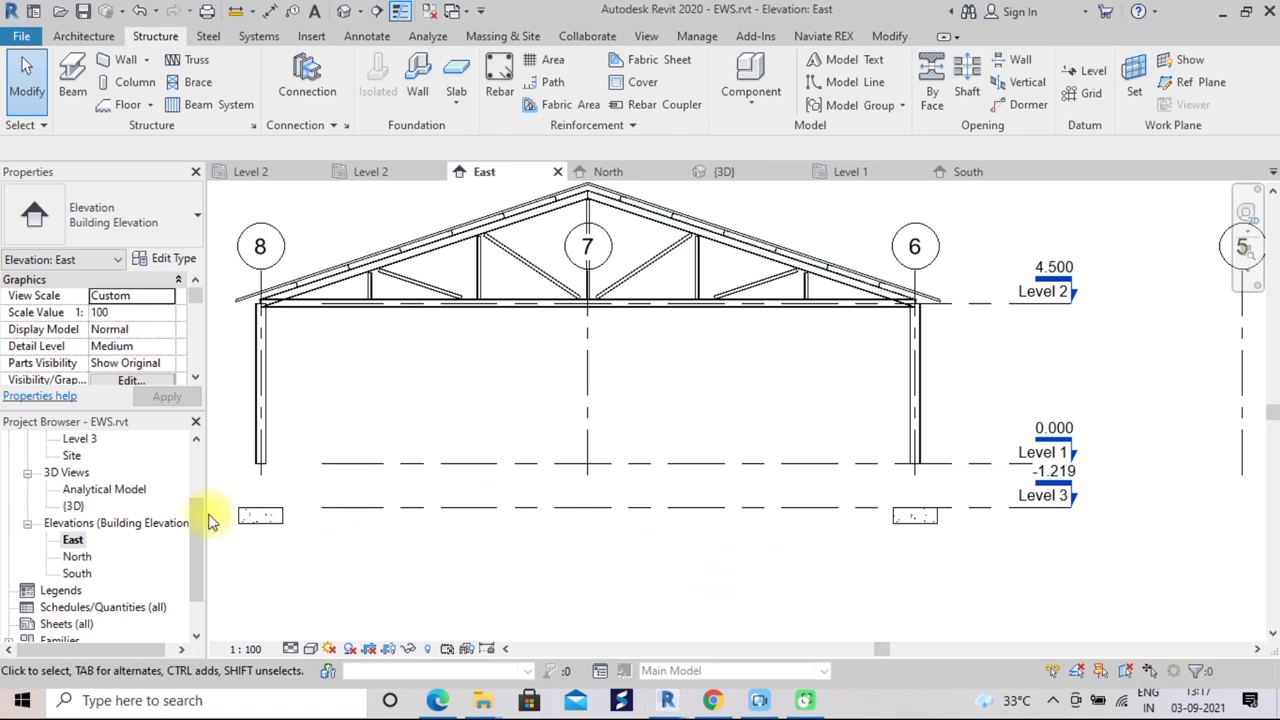
double_click(70, 506)
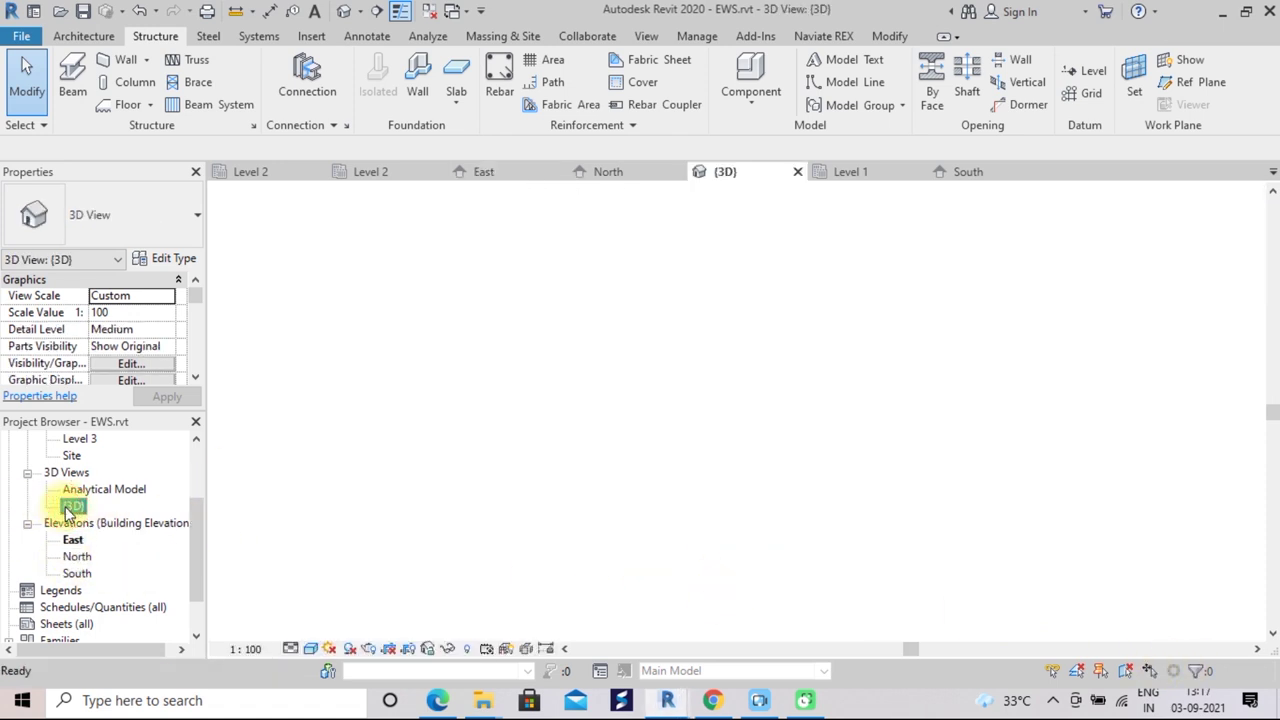
scroll(610, 552, up, 3)
scroll(610, 552, up, 2)
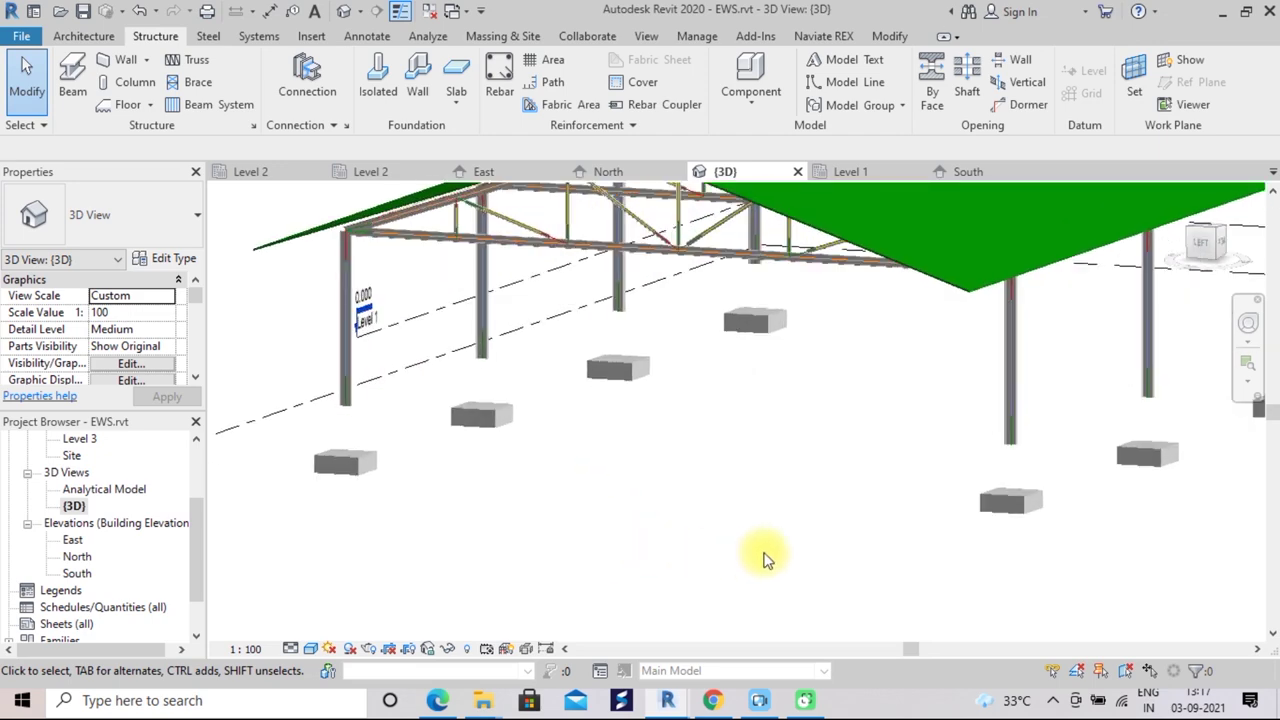
middle_drag(766, 557, 528, 551)
Zoom and pan the 3D view to check the footings below the columns and the whole shed
scroll(528, 551, up, 2)
scroll(697, 511, up, 2)
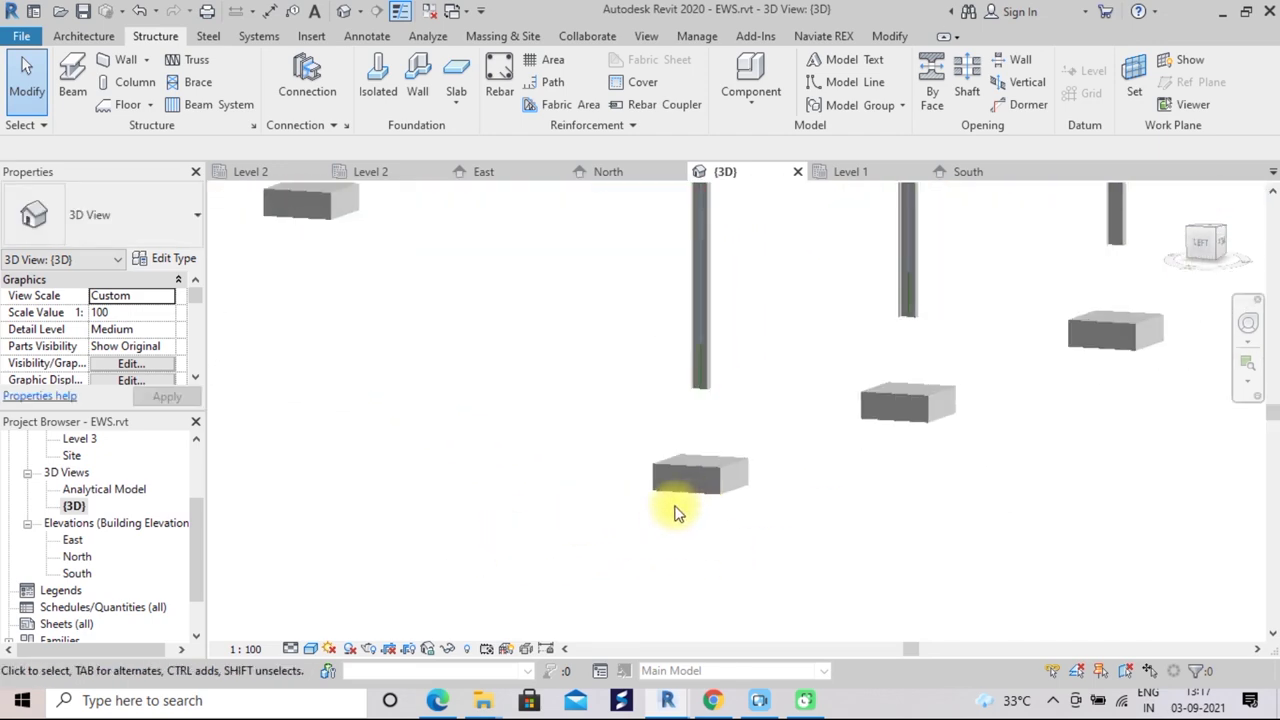
scroll(511, 453, down, 2)
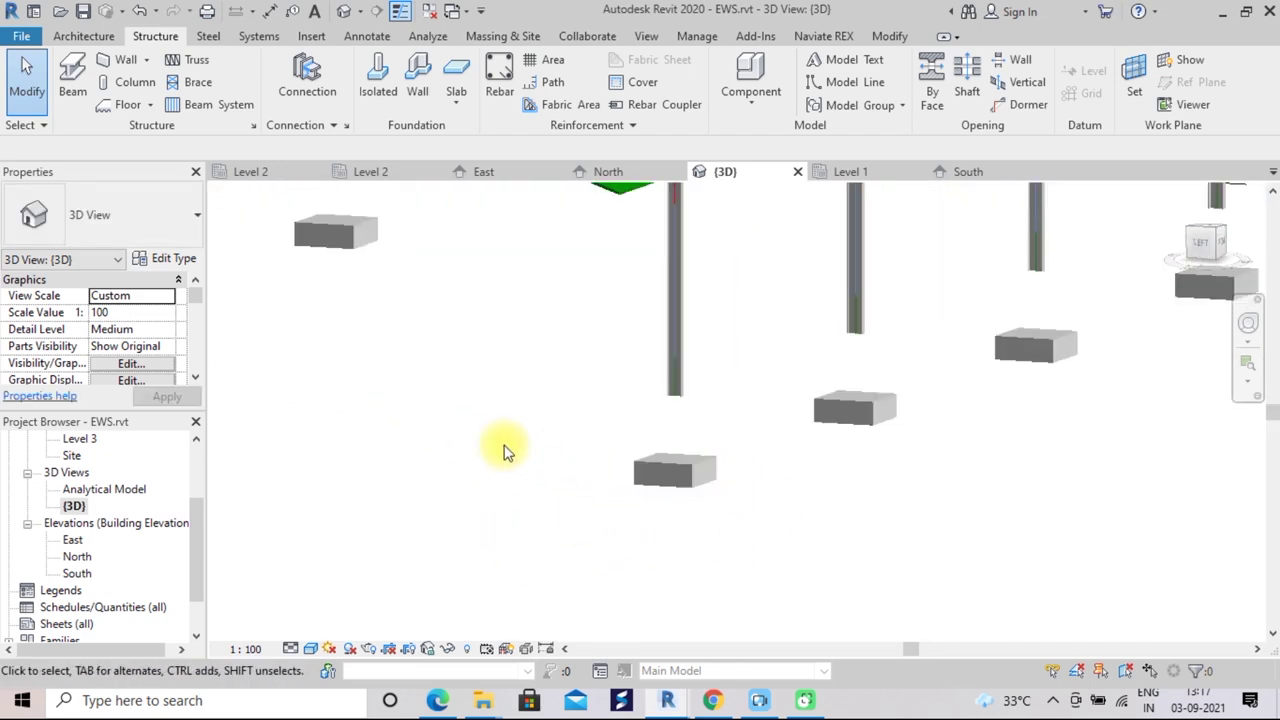
scroll(503, 449, down, 2)
scroll(466, 451, down, 1)
middle_drag(420, 449, 650, 453)
scroll(630, 458, down, 1)
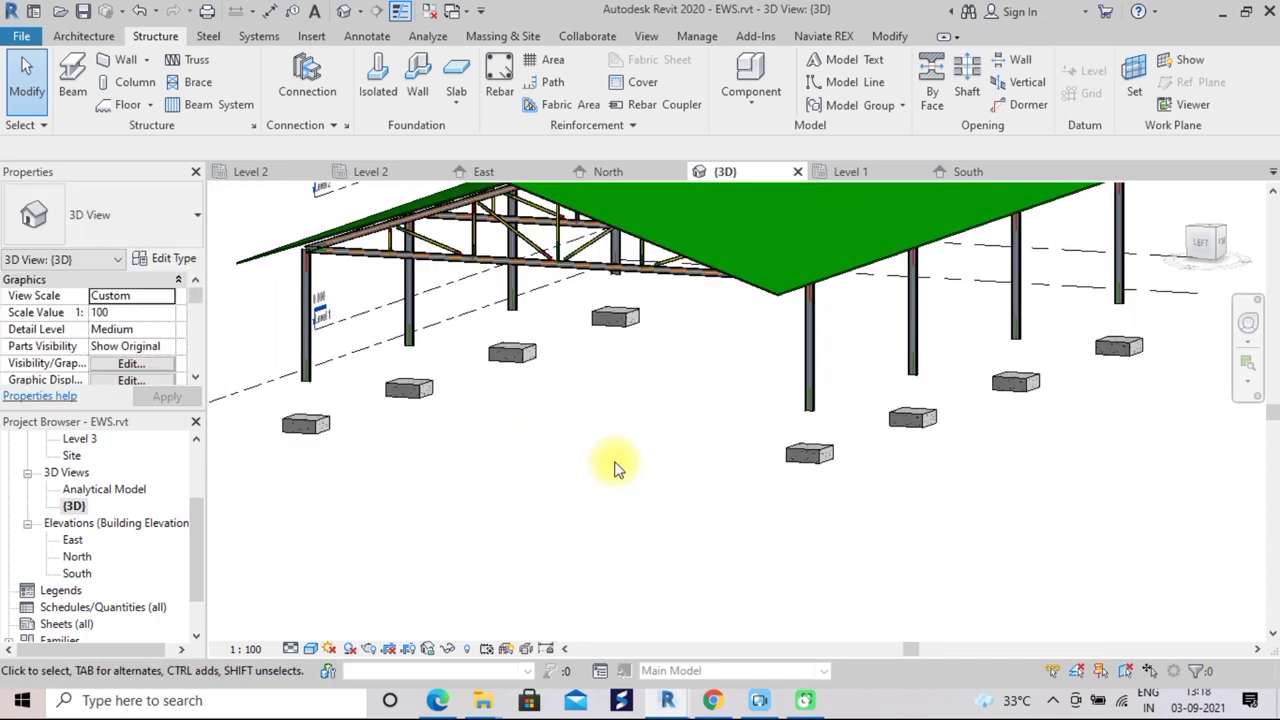
scroll(620, 471, down, 1)
scroll(386, 449, down, 1)
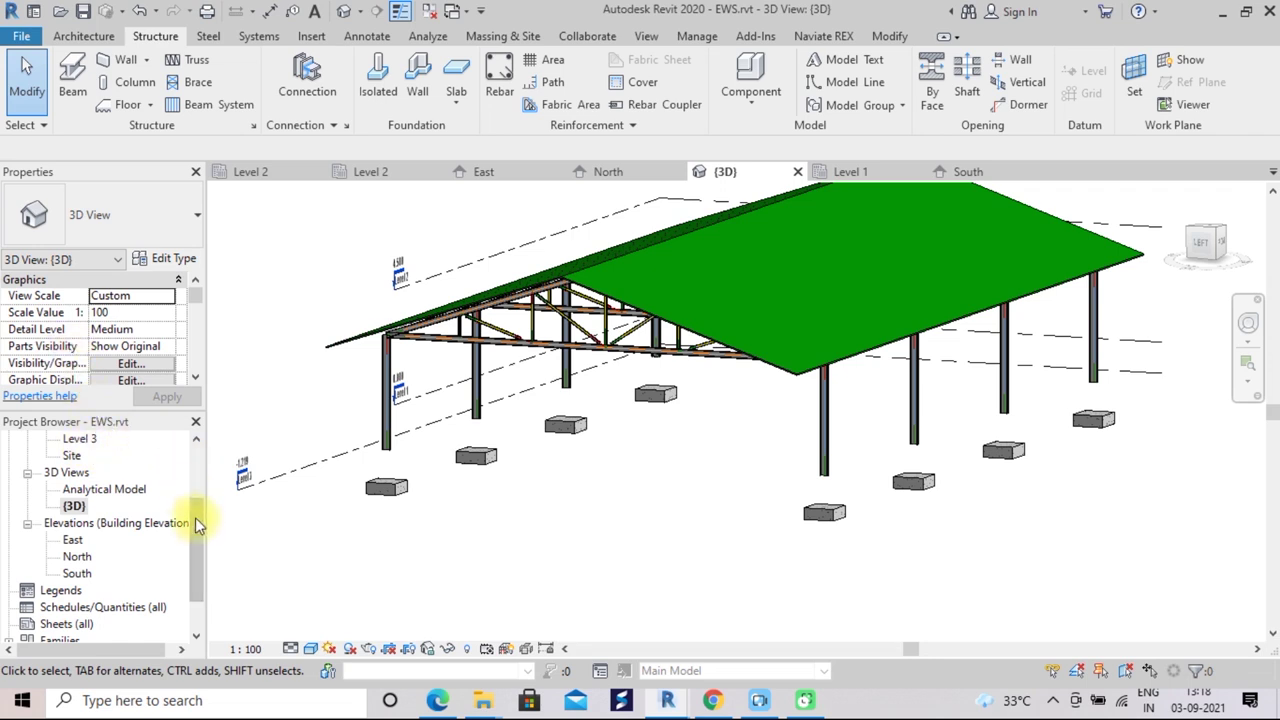
drag(196, 519, 200, 468)
click(77, 474)
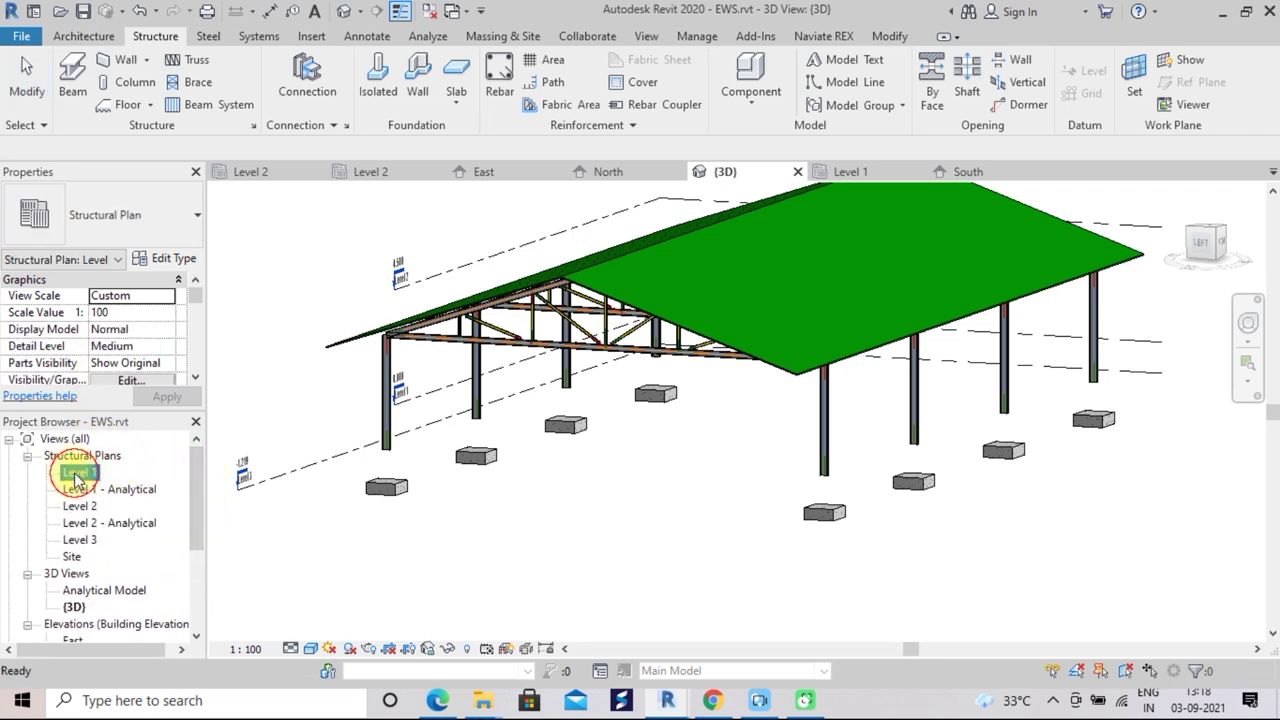
Open the Level 2 structural plan and frame the area around grids 6 to 8
double_click(78, 474)
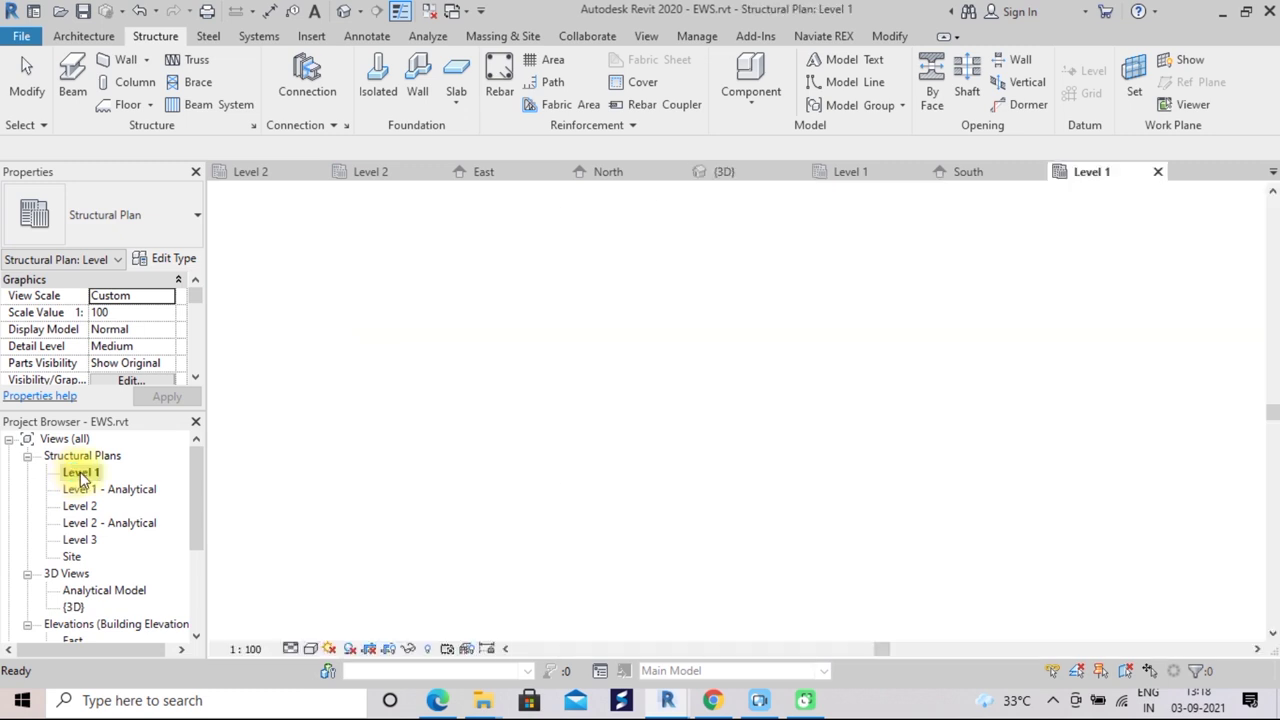
scroll(455, 435, up, 1)
middle_drag(455, 447, 297, 494)
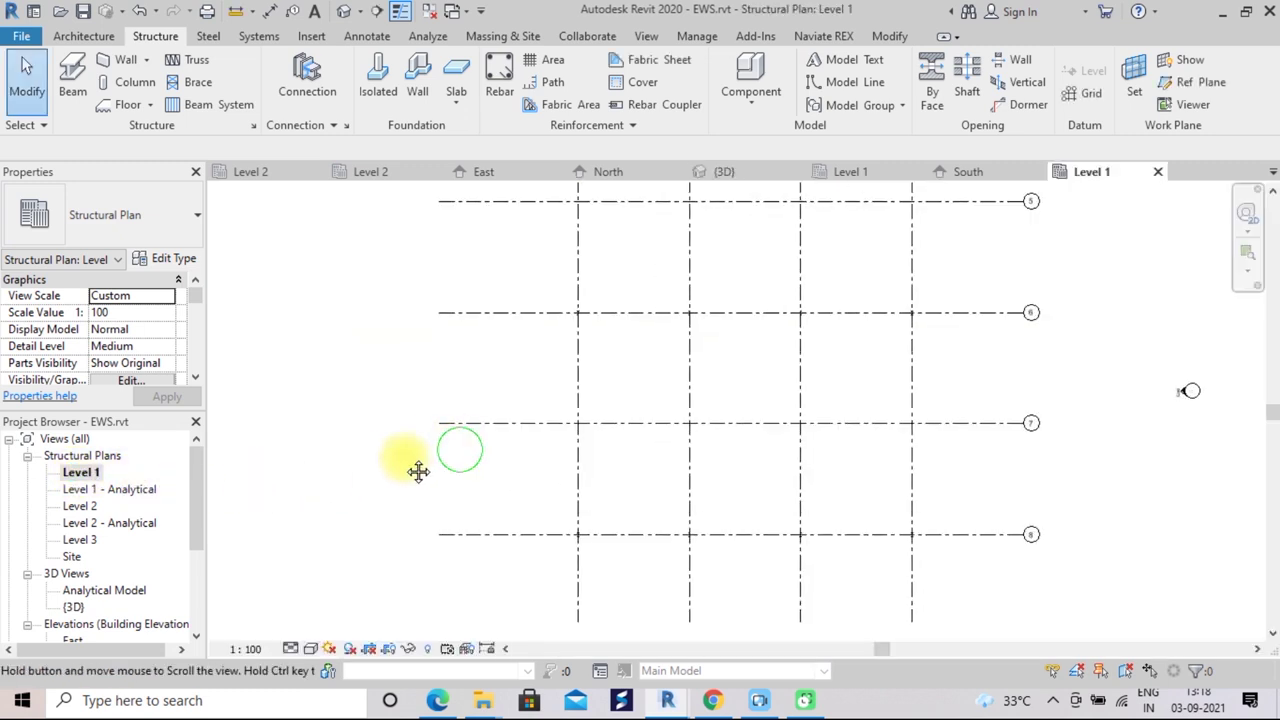
double_click(80, 506)
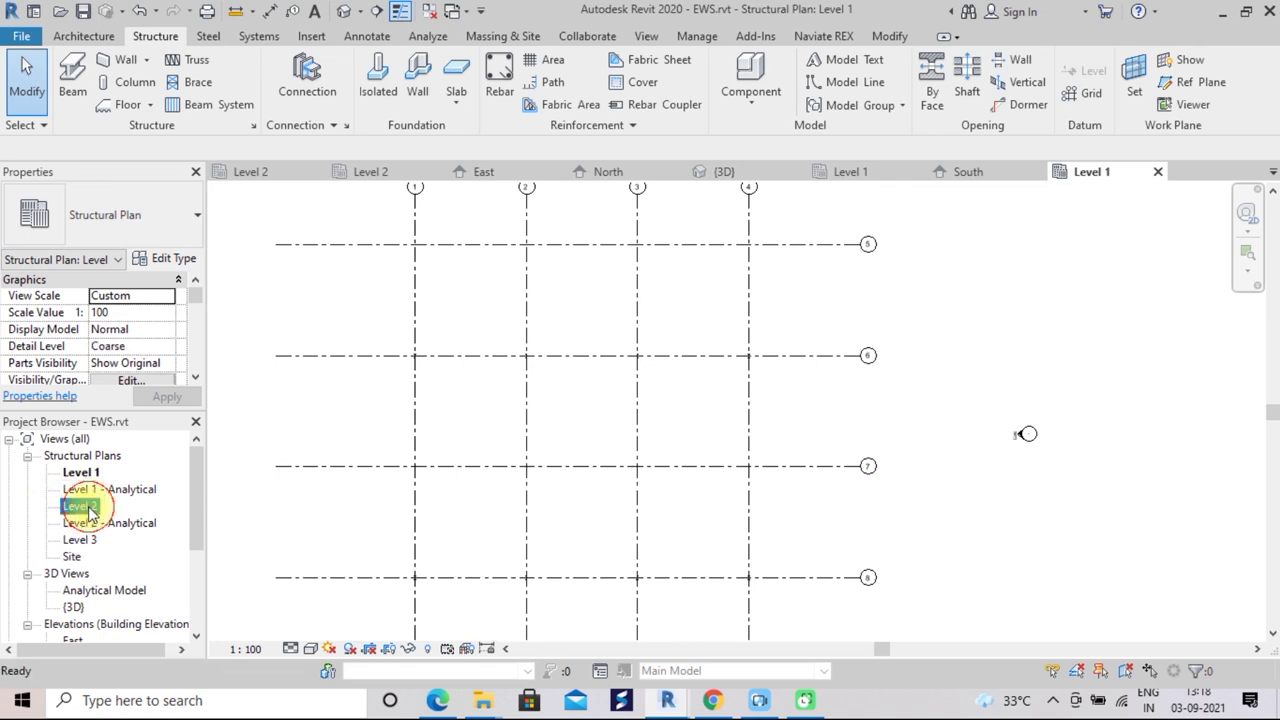
scroll(480, 449, up, 2)
scroll(480, 449, up, 2)
mouse_move(480, 449)
middle_down()
mouse_move(326, 471)
mouse_move(322, 456)
mouse_move(400, 437)
mouse_move(395, 425)
middle_up()
scroll(322, 456, down, 2)
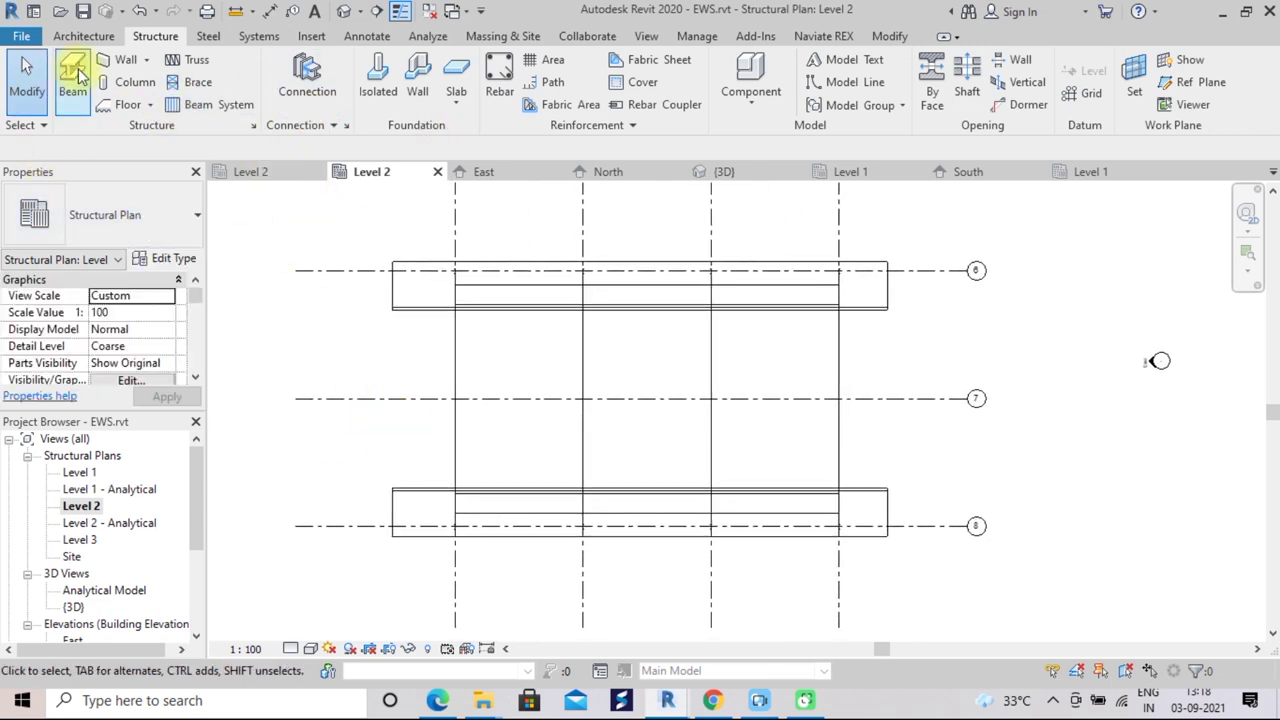
Start a structural column with the Concrete-Rectangular-Column 300 x 450mm type and view its Type Properties
click(125, 85)
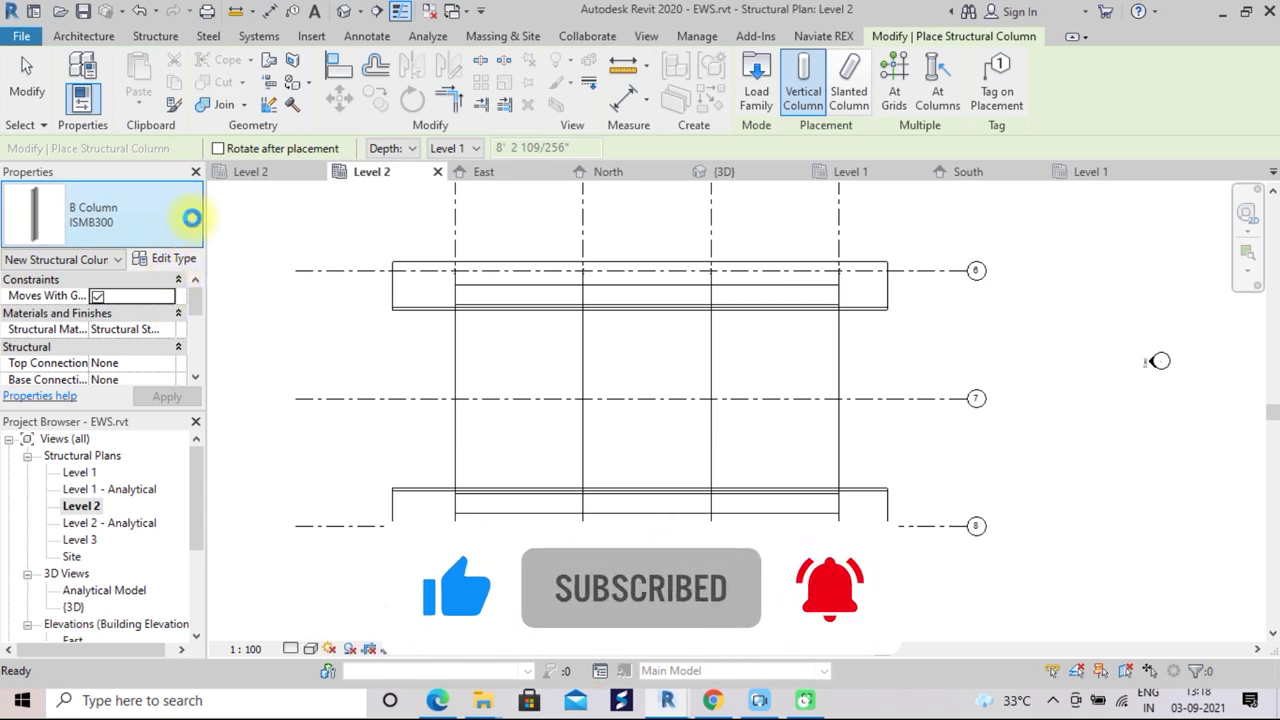
click(192, 218)
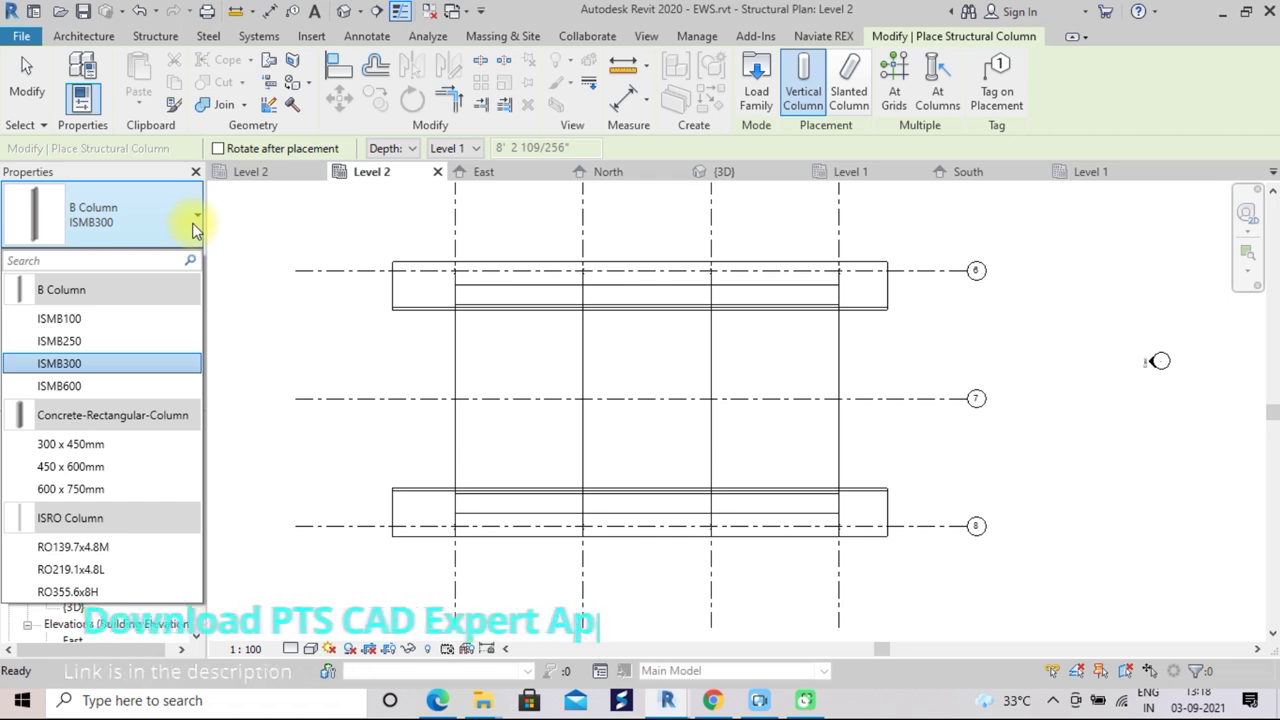
click(160, 363)
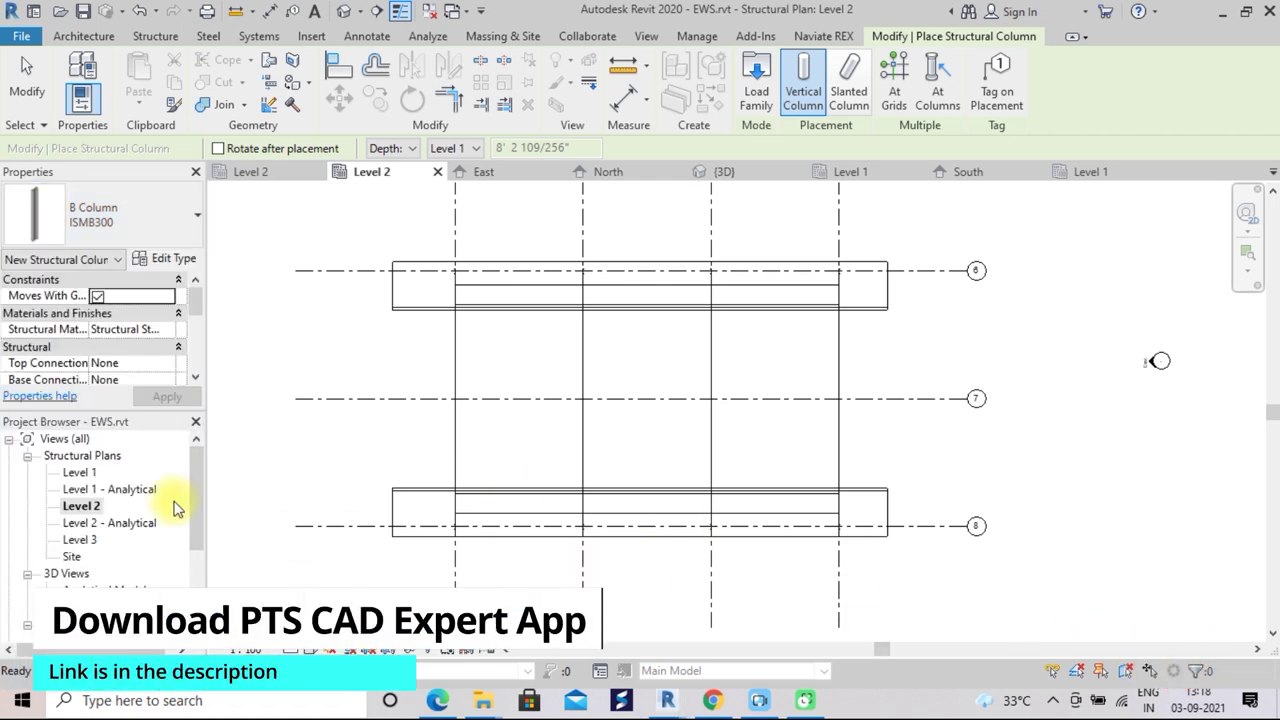
click(189, 213)
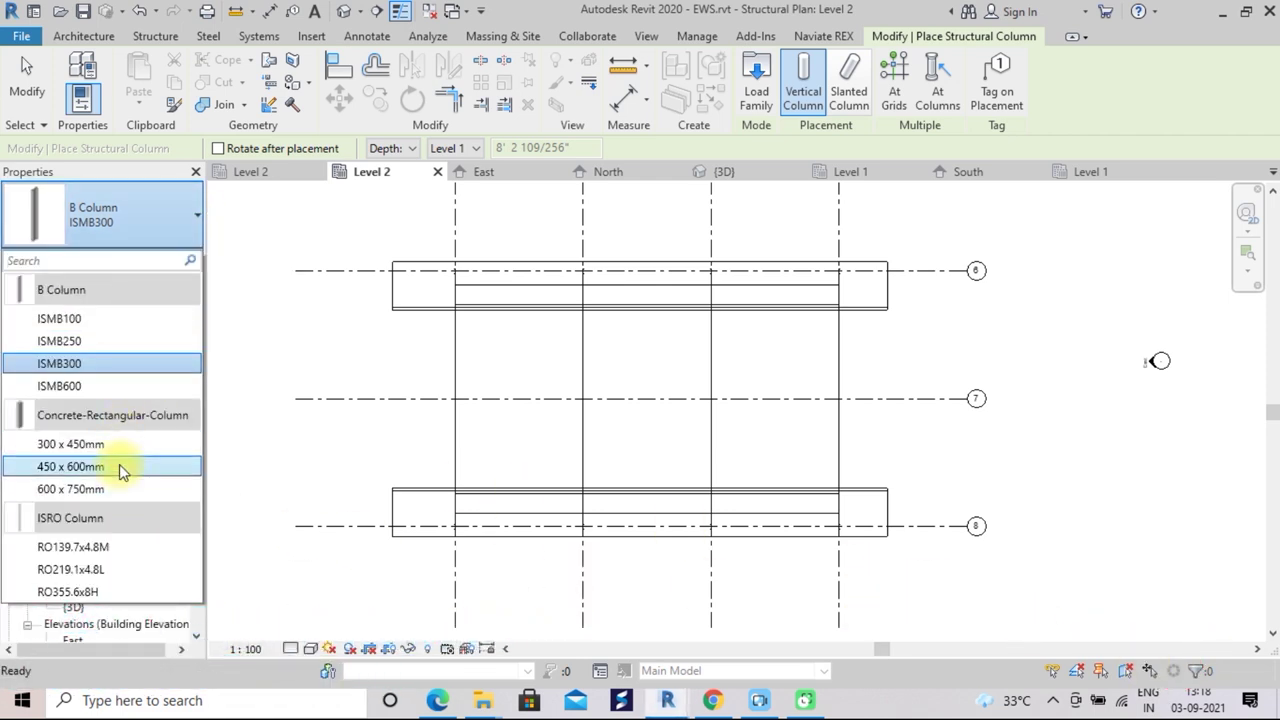
key(Escape)
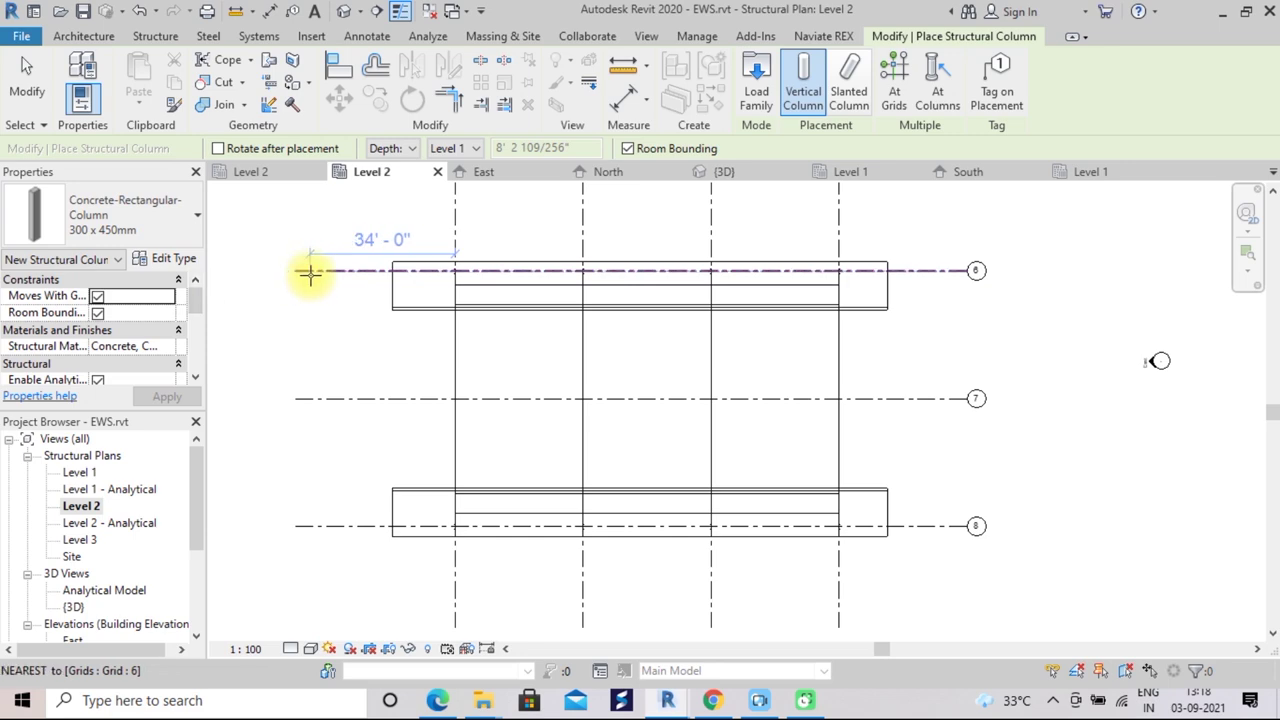
click(175, 261)
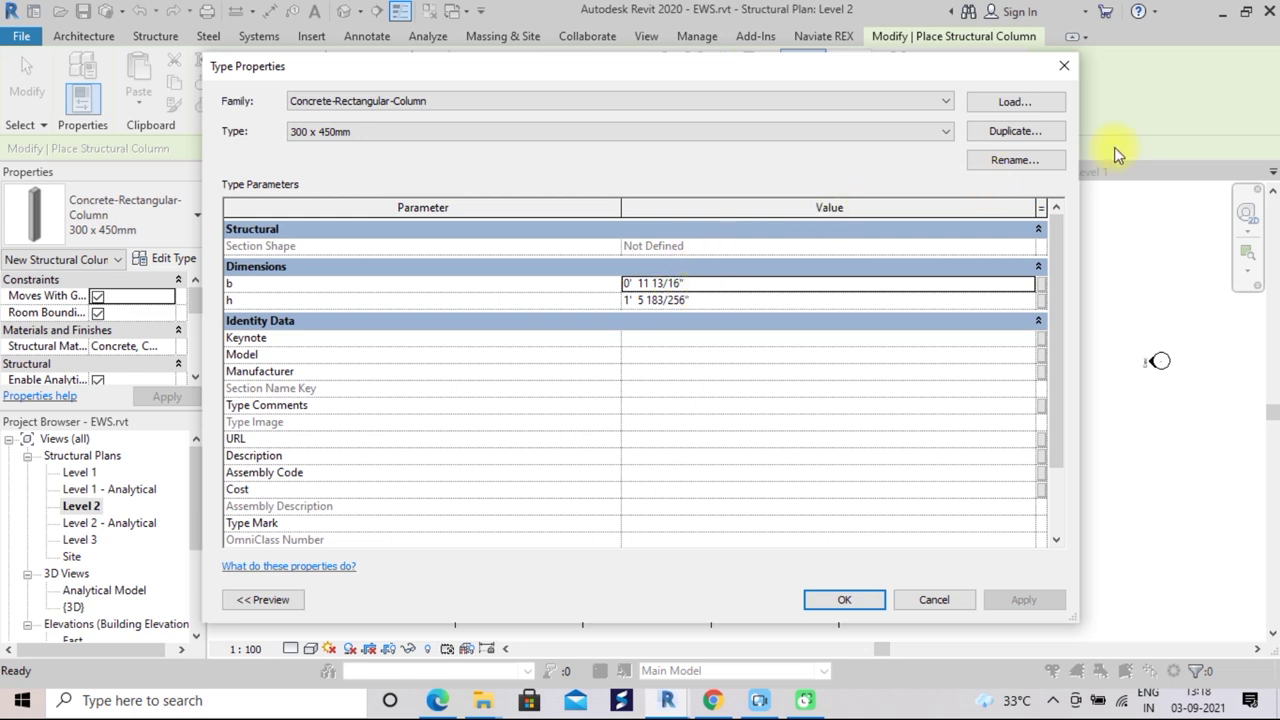
Duplicate the column type as a new 1'*1' type with b and h both 1'
click(1040, 133)
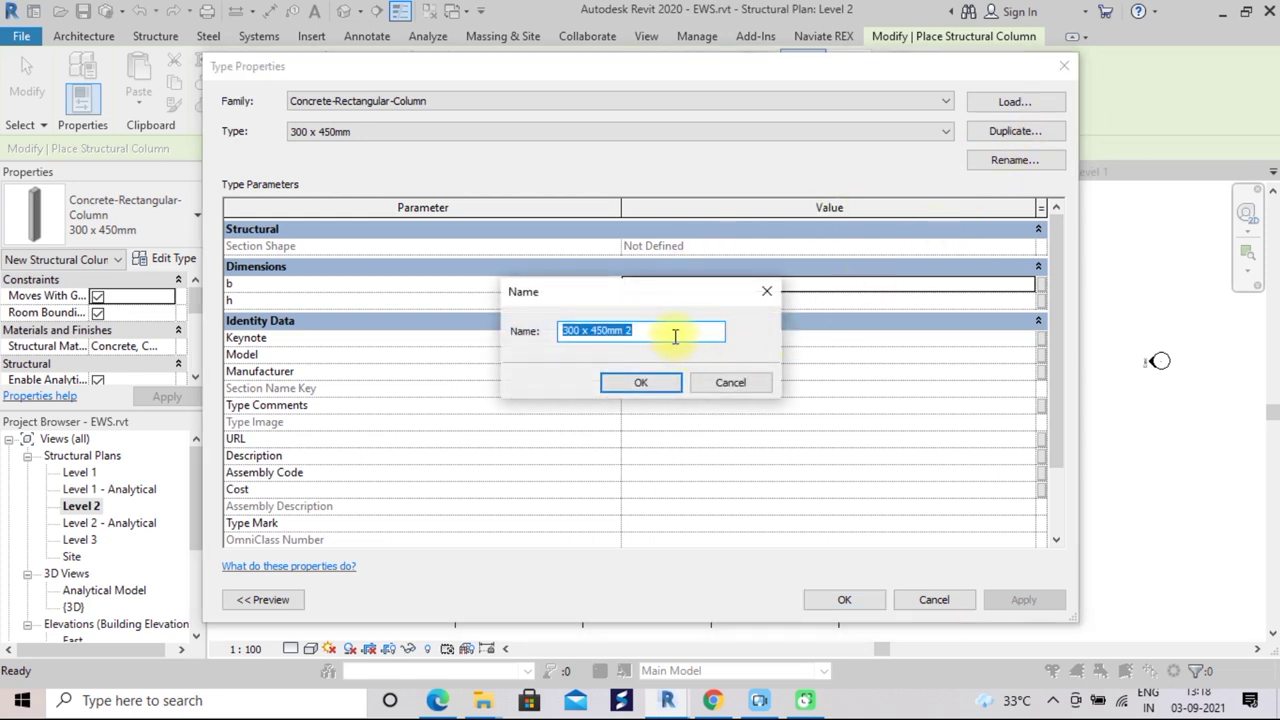
key(BackSpace)
text(1'*1')
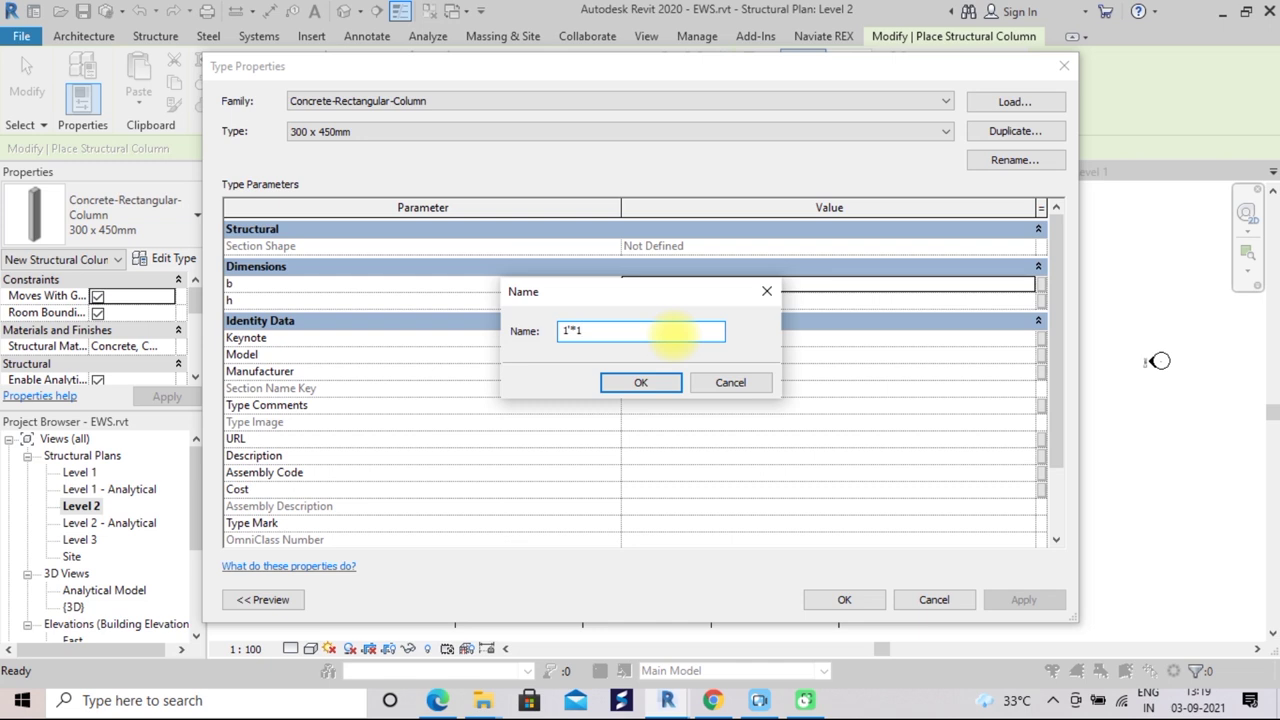
click(645, 380)
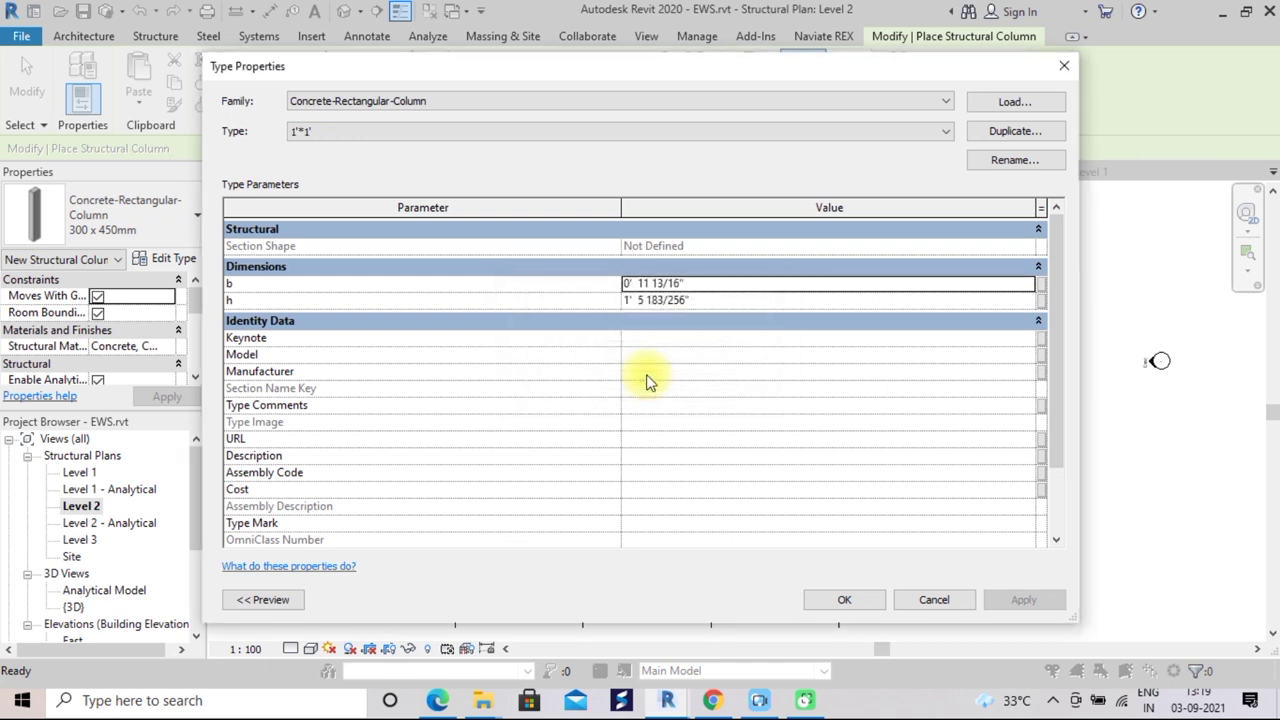
click(693, 286)
text(1')
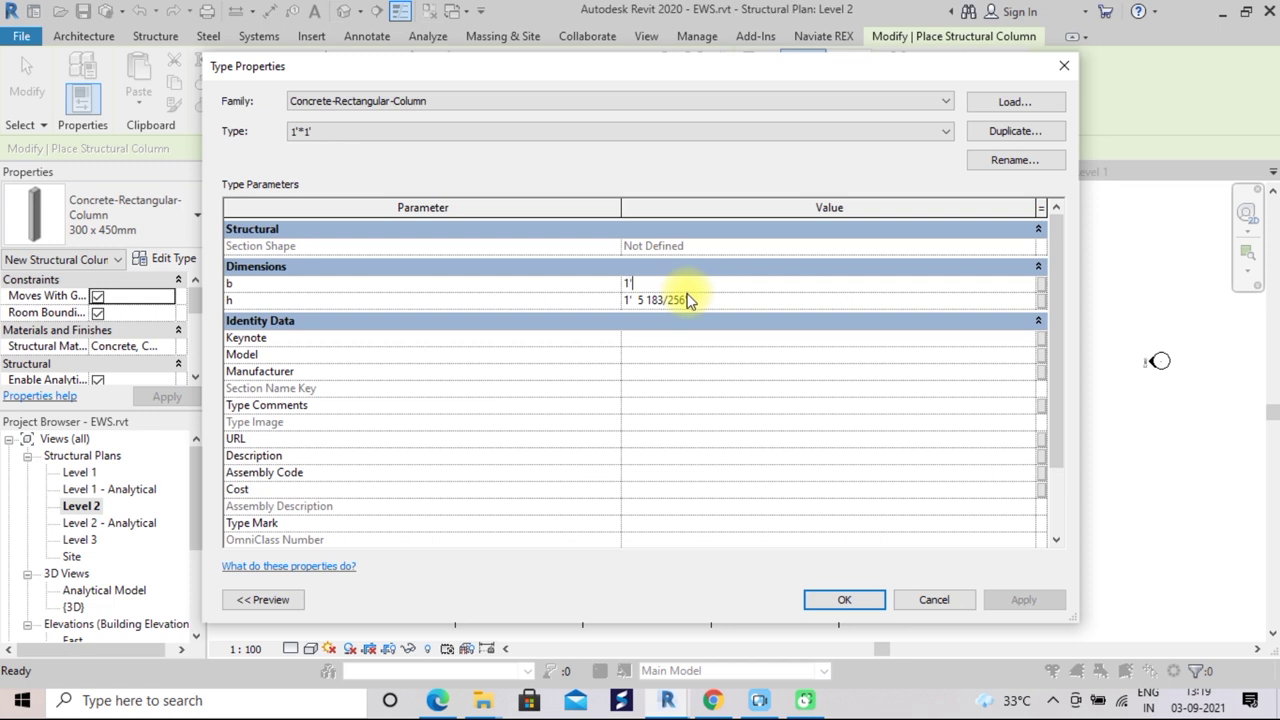
click(701, 302)
click(830, 598)
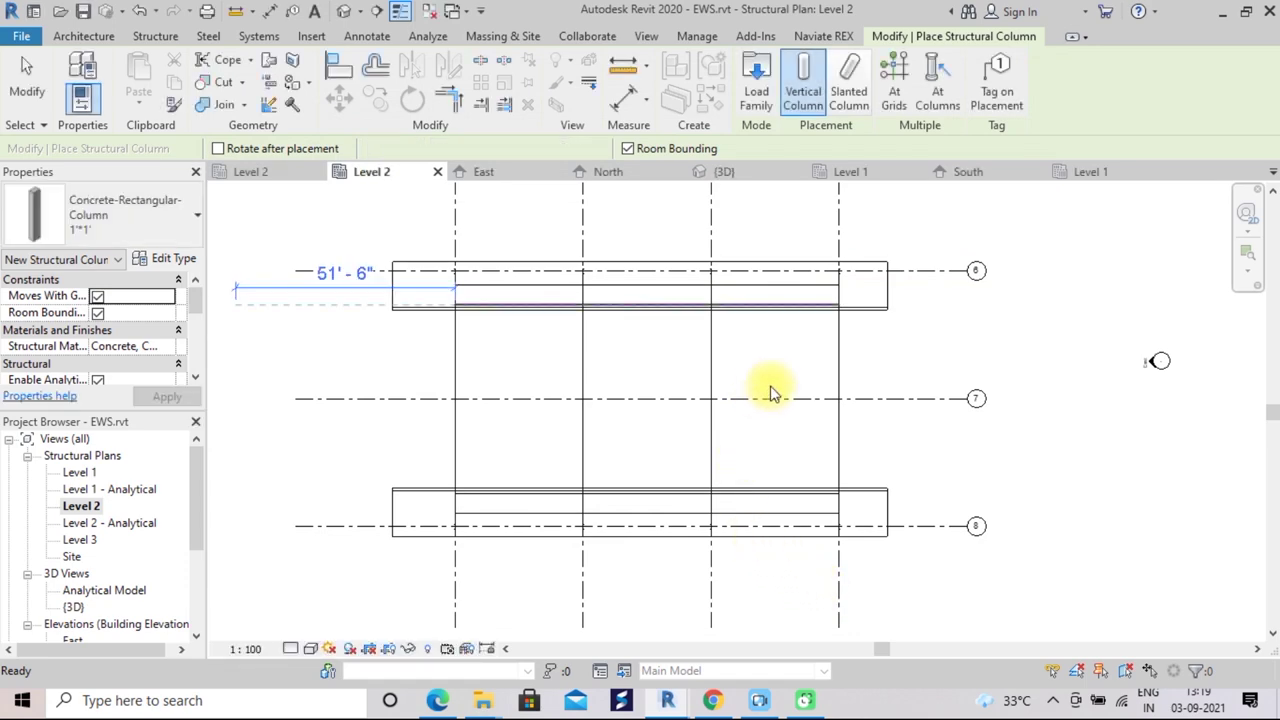
Place the 1' square columns on Level 2 at the vertical grids' crossings with grids 6 and 8
scroll(786, 374, up, 2)
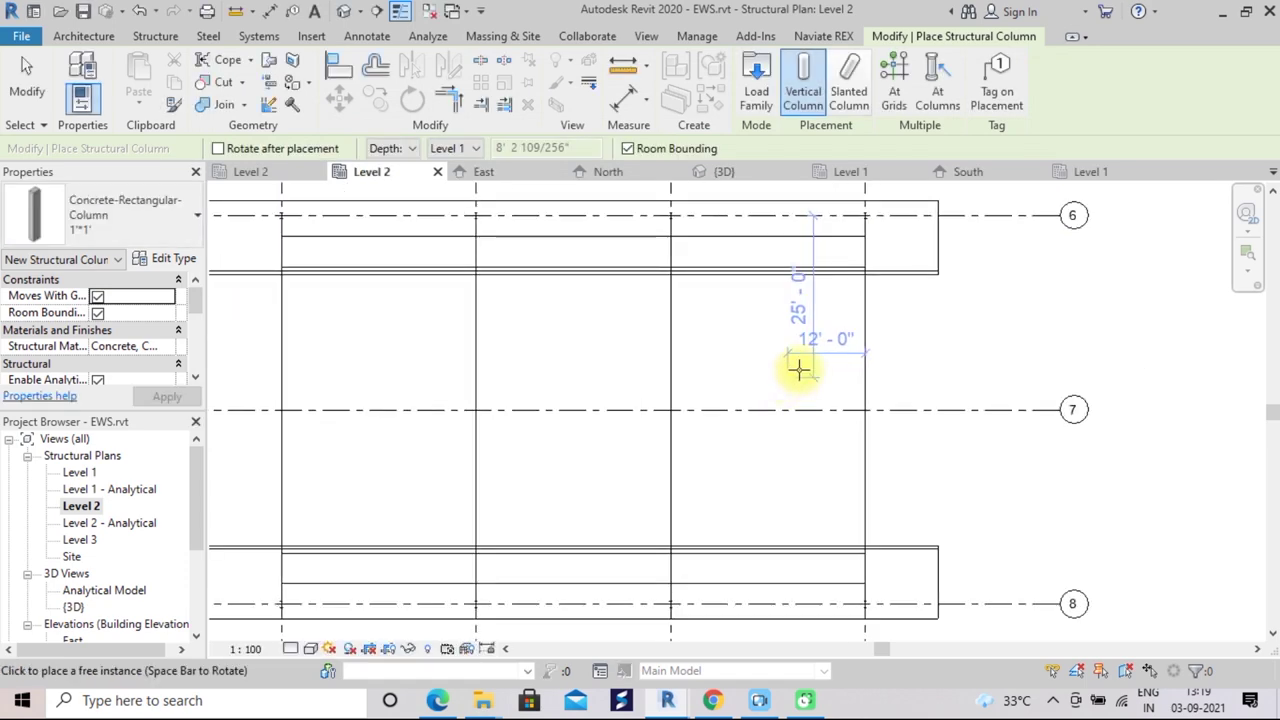
click(903, 105)
scroll(757, 351, down, 2)
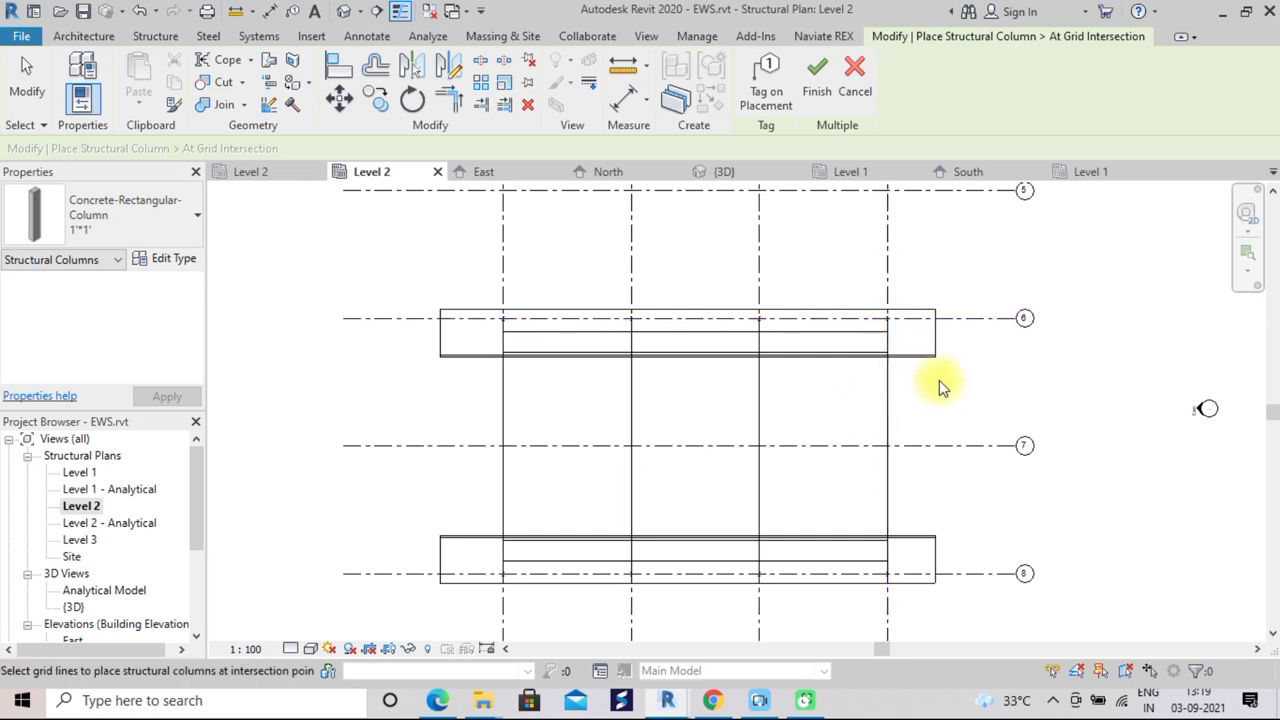
drag(909, 376, 461, 281)
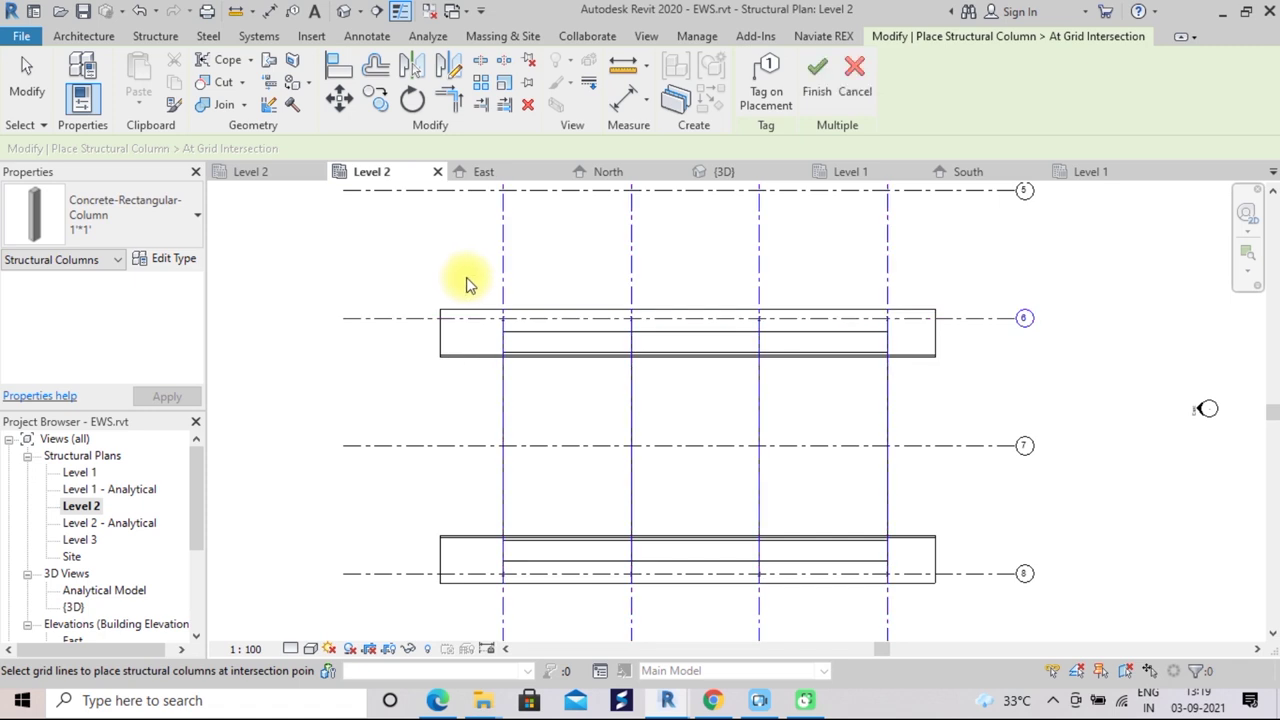
drag(916, 617, 420, 496)
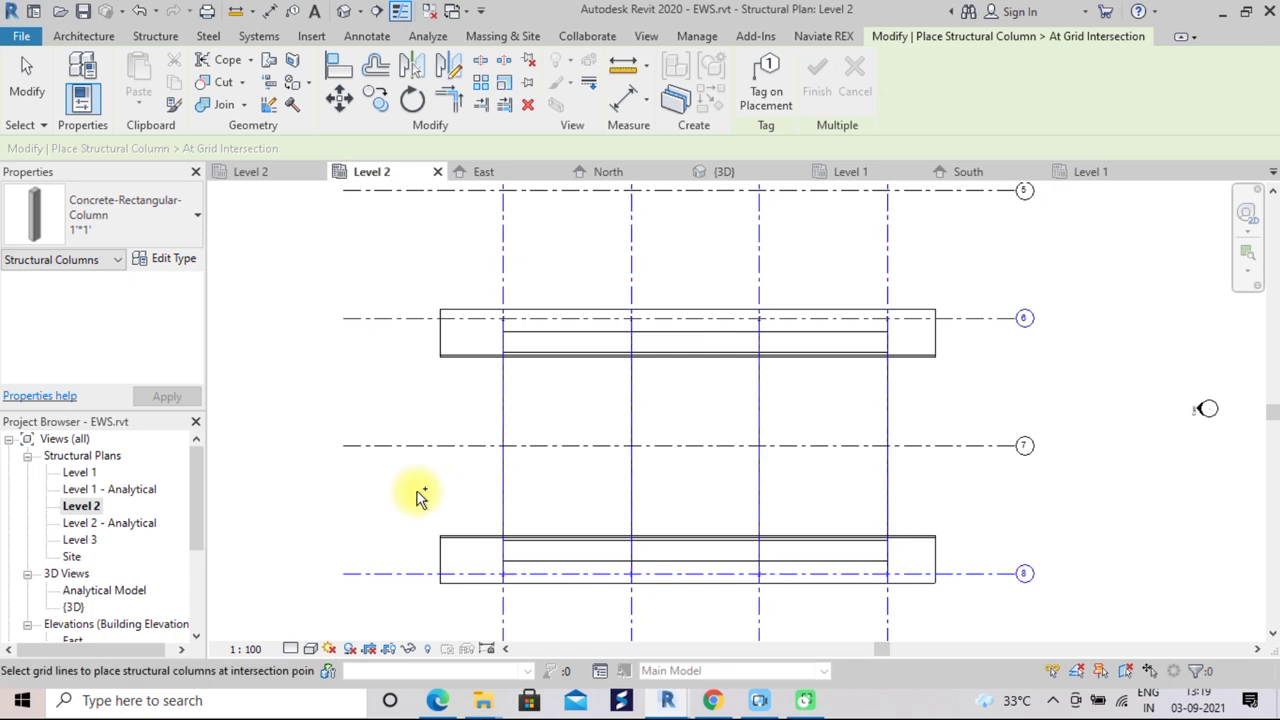
click(815, 78)
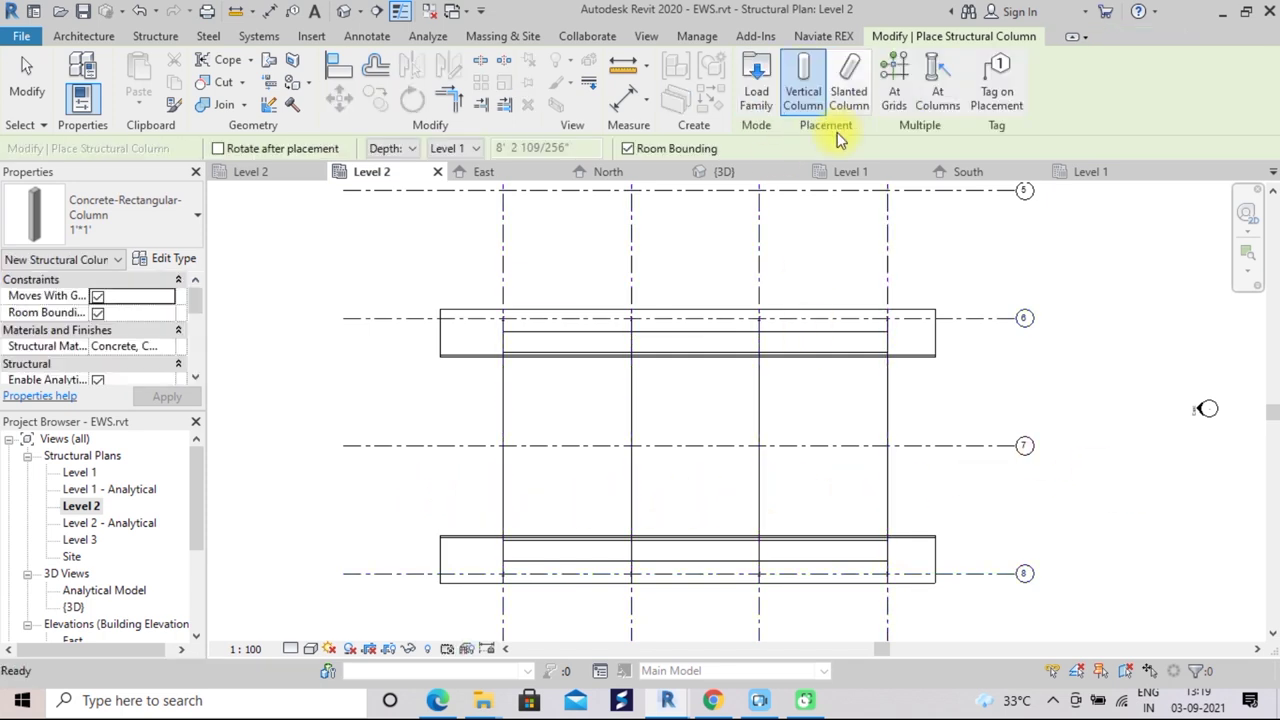
double_click(72, 607)
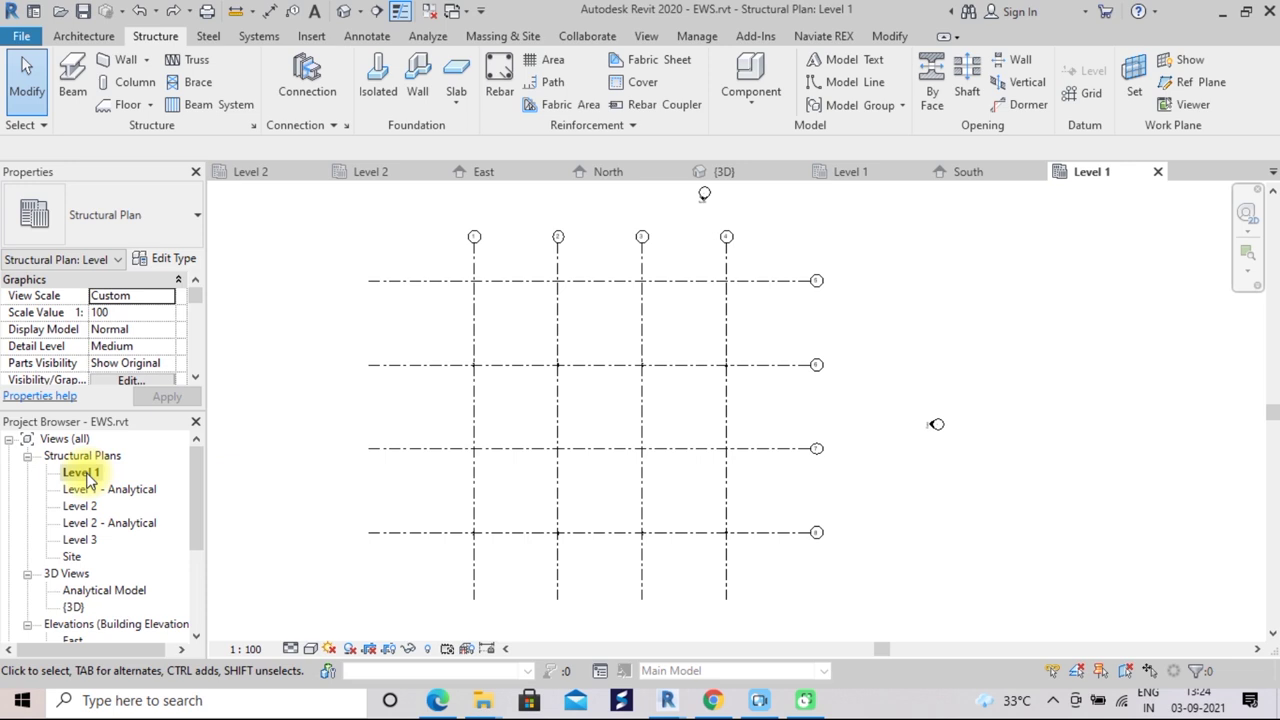
Place 300 x 450mm 2 columns on Level 1 where the vertical grids cross grids 6 and 8
click(120, 86)
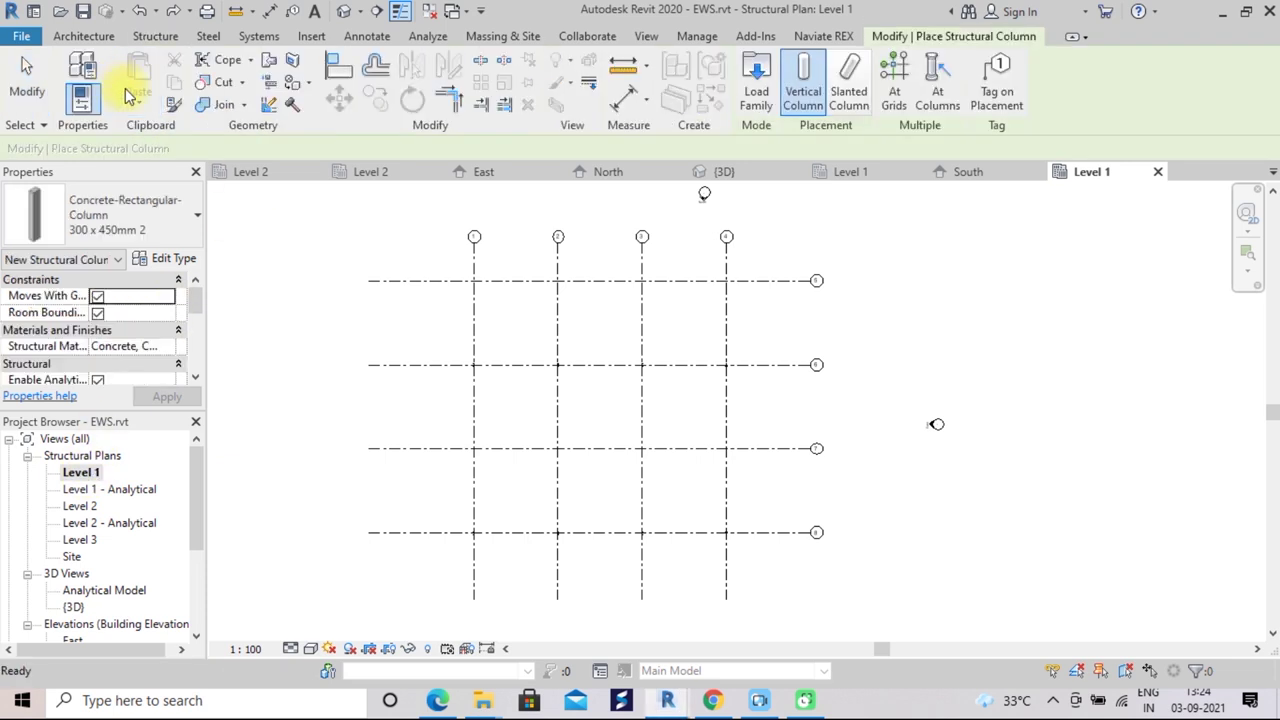
click(895, 96)
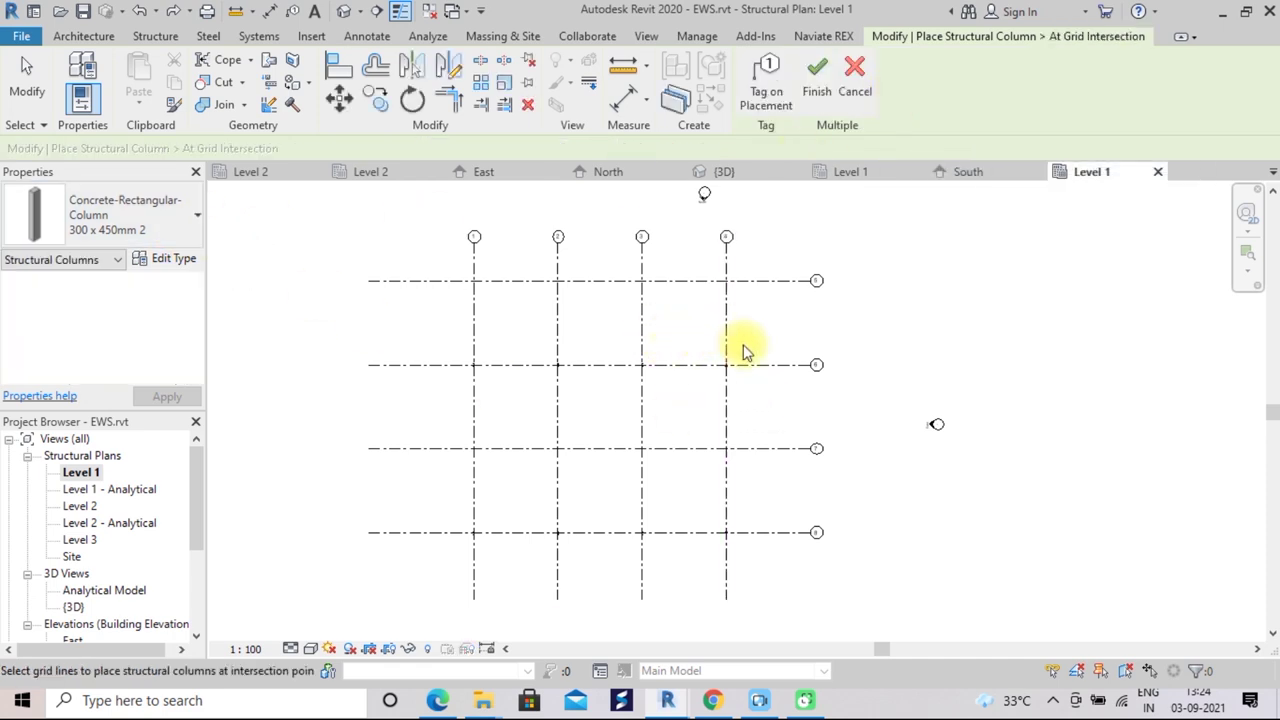
drag(755, 401, 388, 343)
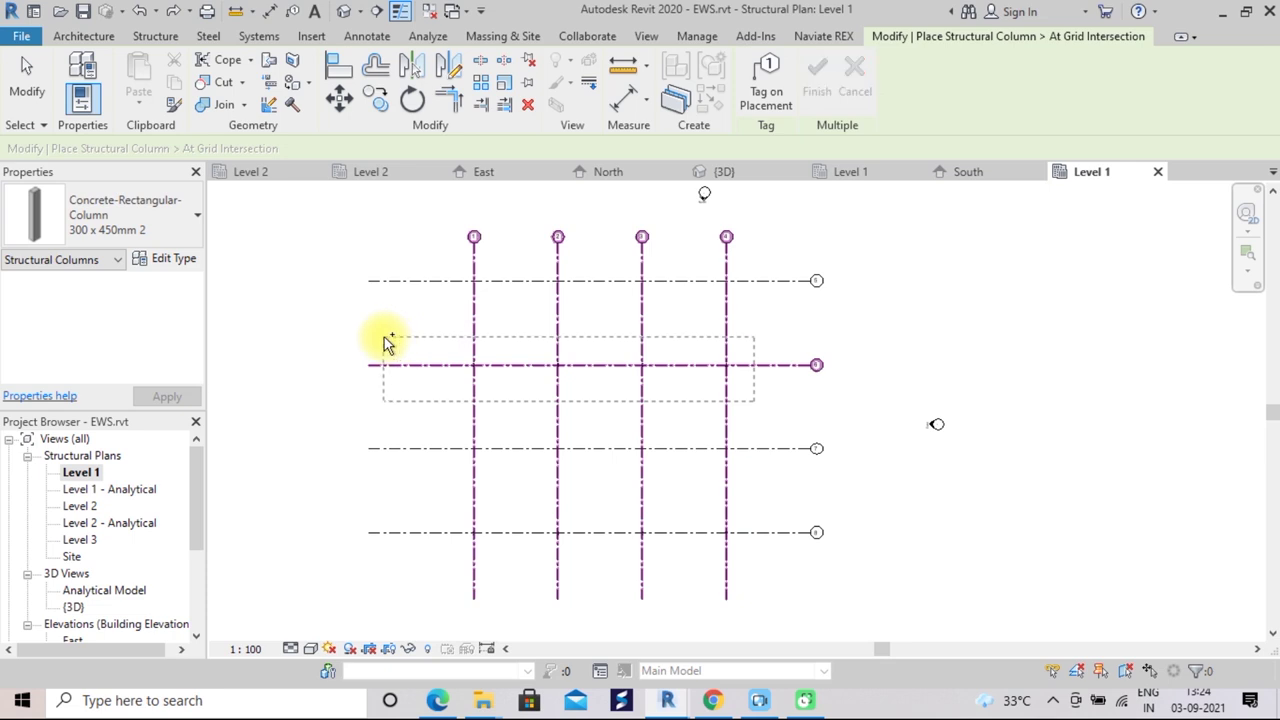
drag(744, 557, 386, 506)
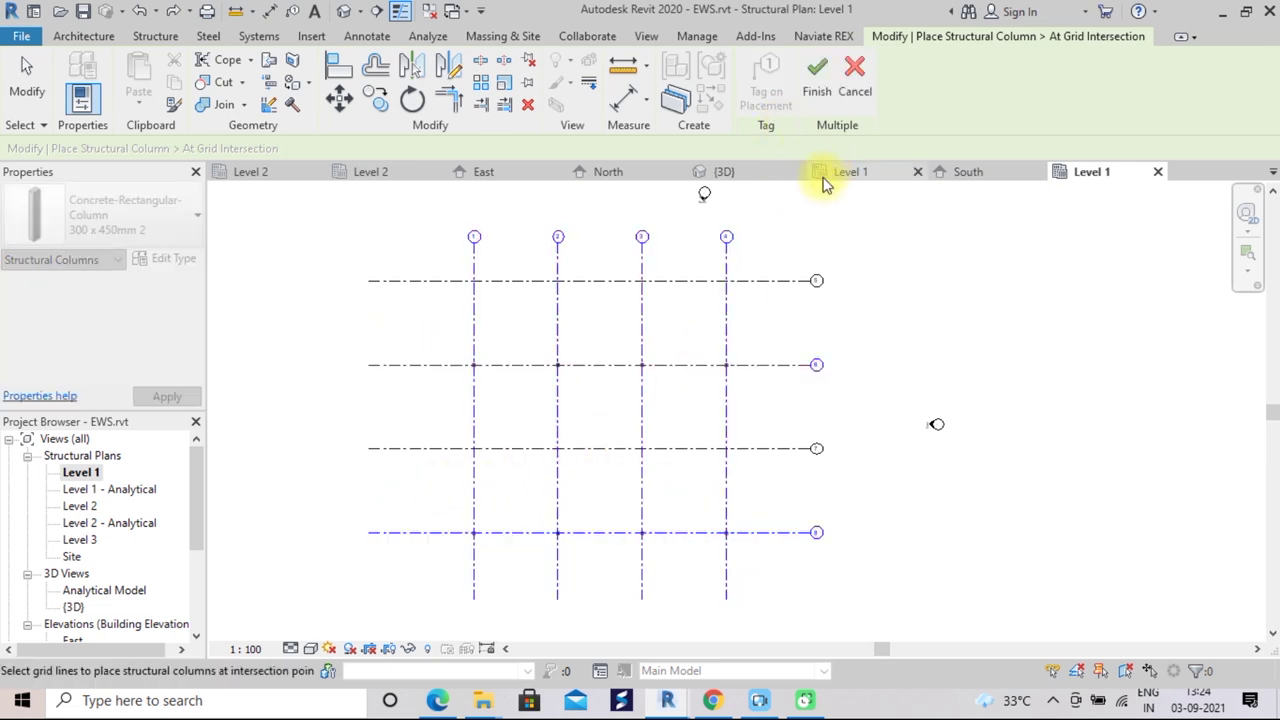
click(818, 82)
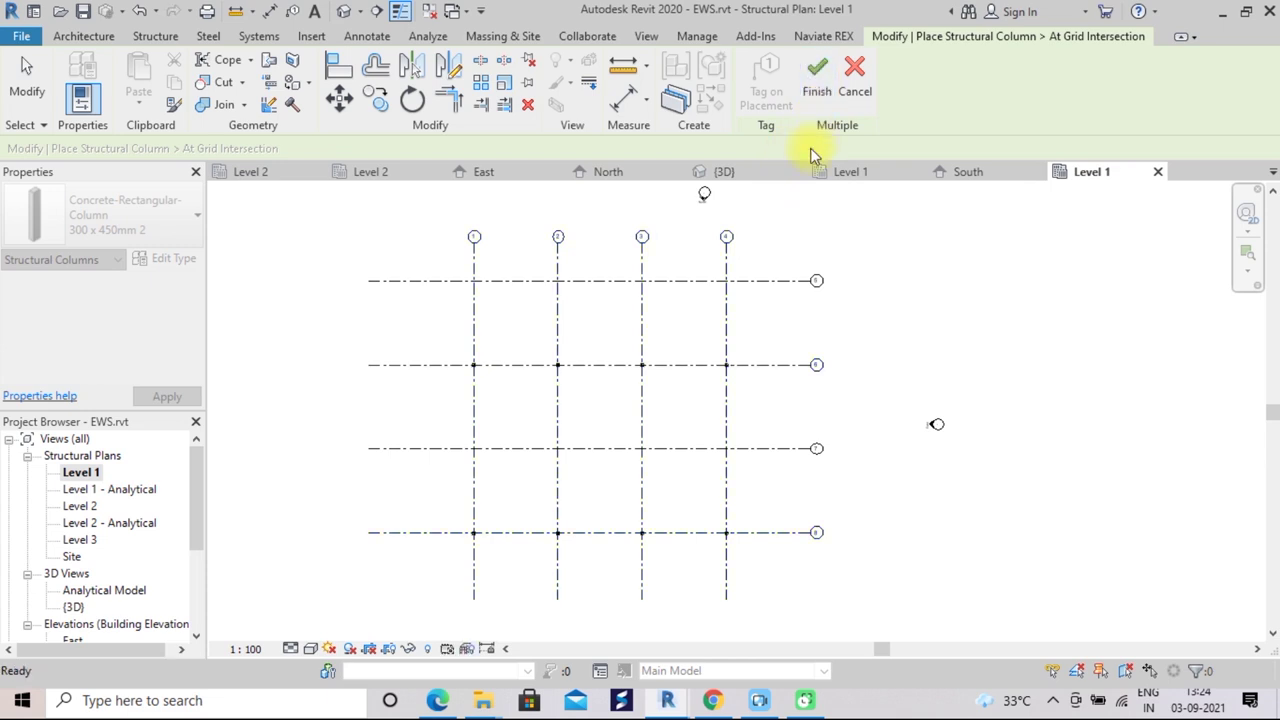
key(Escape)
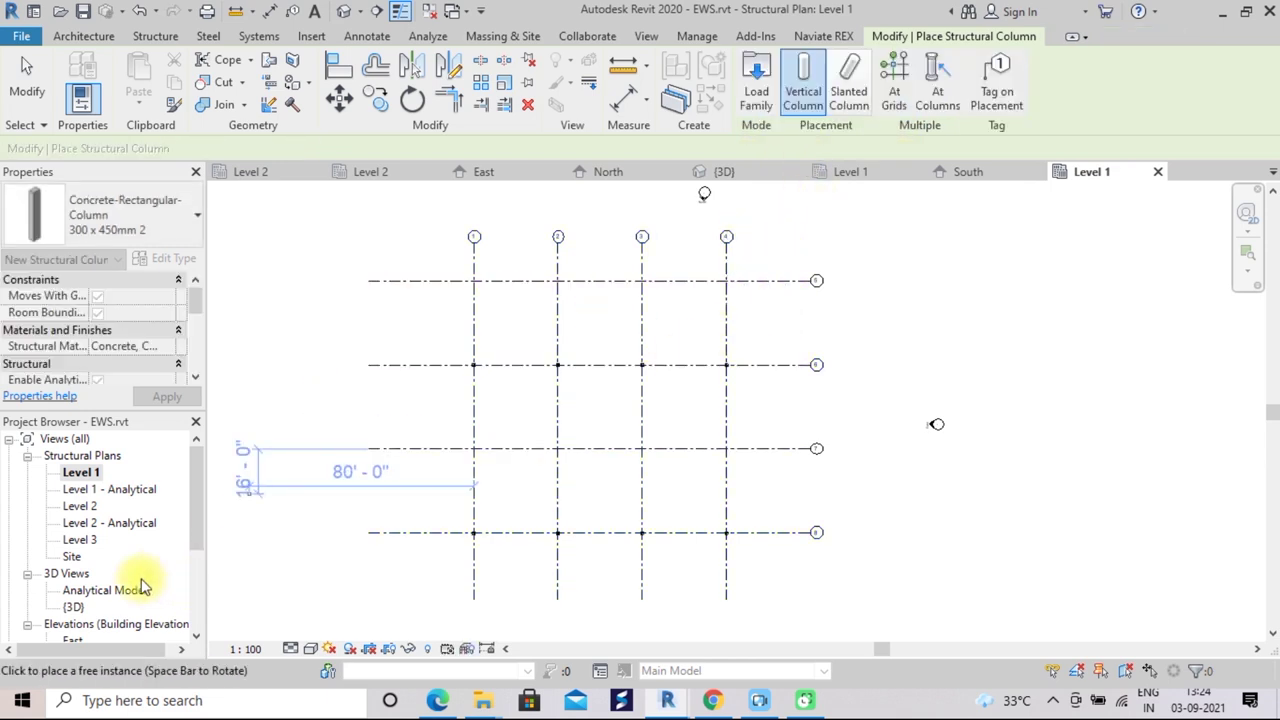
double_click(73, 607)
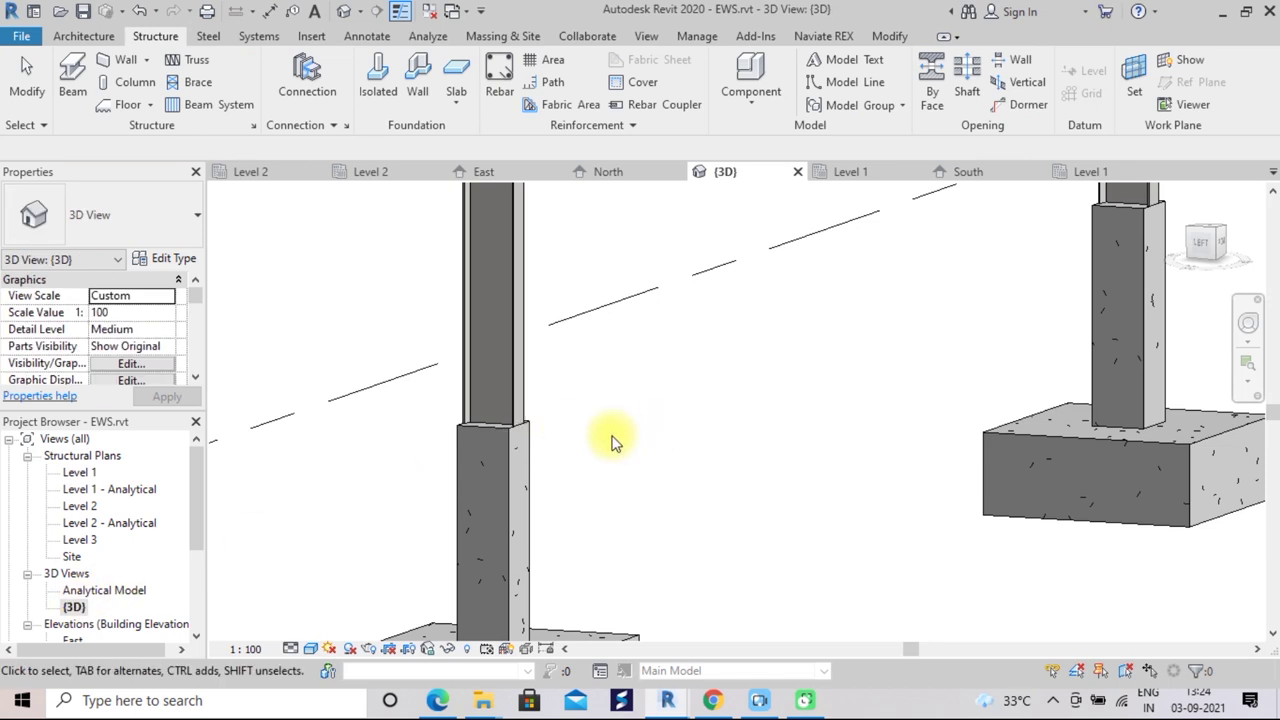
Orbit the 3D view to a low angle beneath the roof
scroll(600, 440, up, 2)
scroll(600, 443, down, 5)
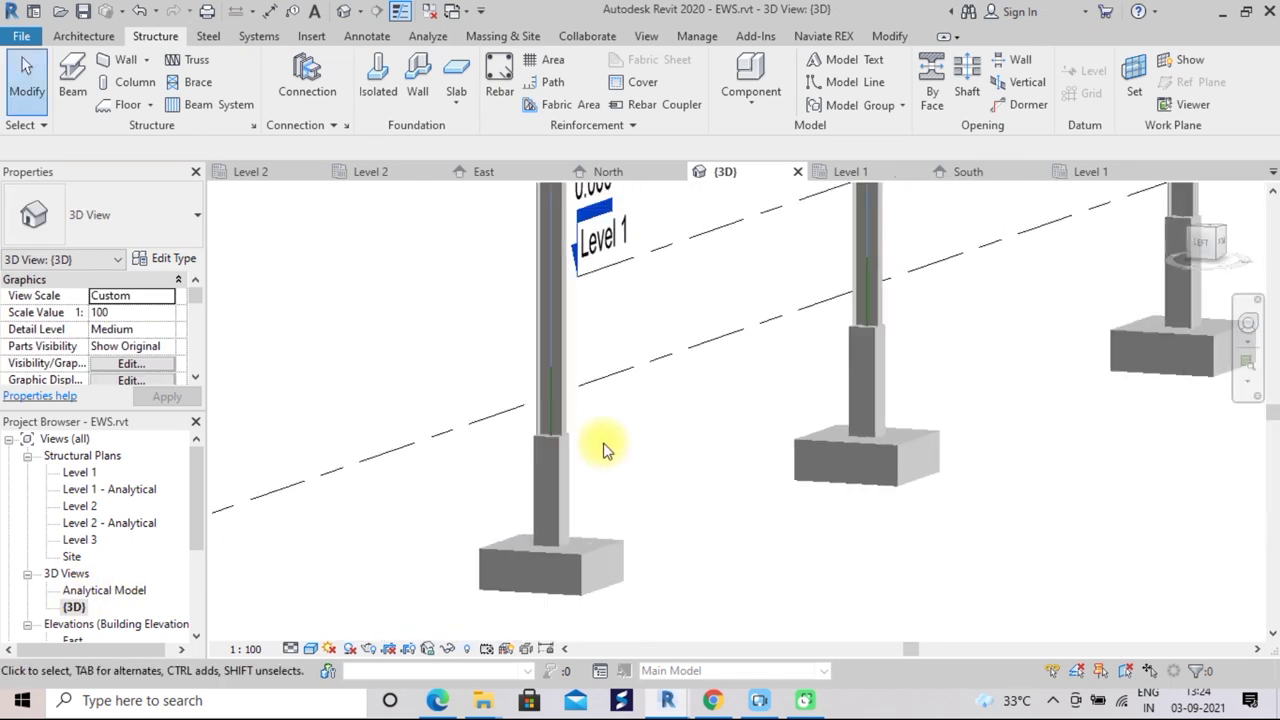
scroll(604, 449, down, 2)
scroll(651, 452, down, 2)
scroll(651, 457, down, 2)
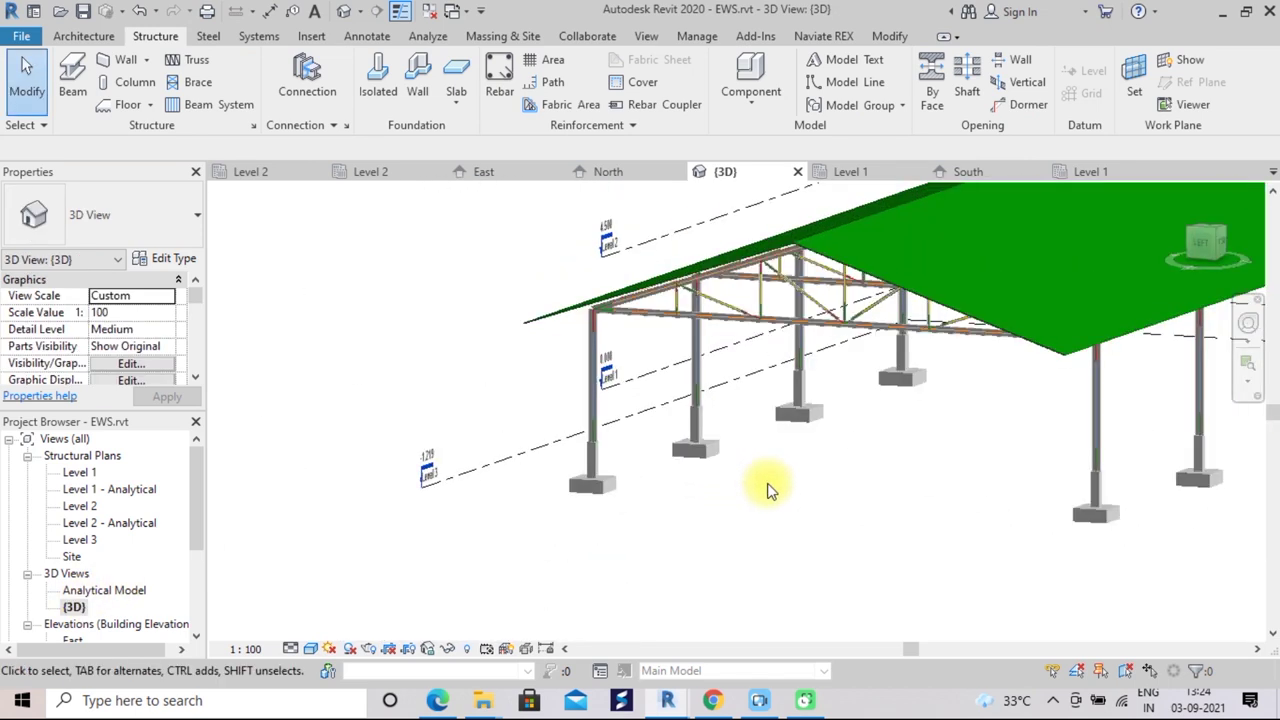
scroll(768, 490, up, 2)
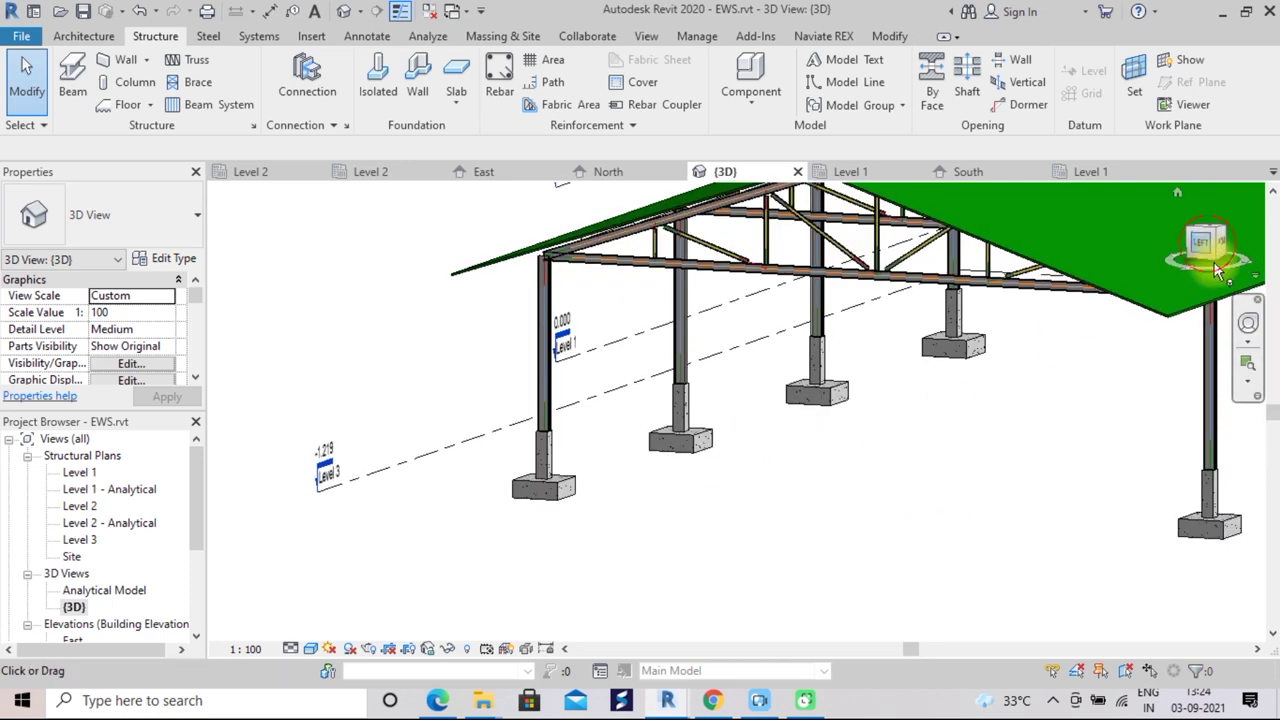
drag(1218, 270, 1216, 234)
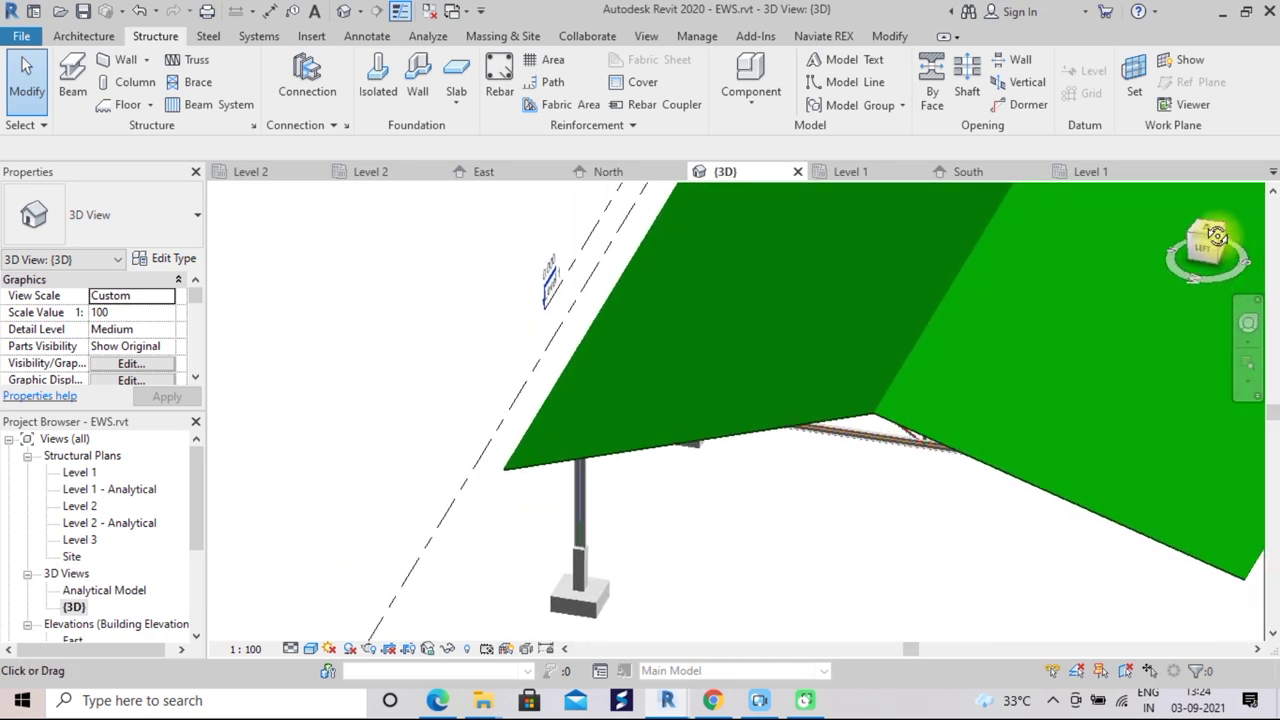
Zoom in on a column joint and select the concrete column below the steel column
scroll(663, 543, up, 1)
scroll(629, 537, up, 2)
scroll(614, 543, up, 3)
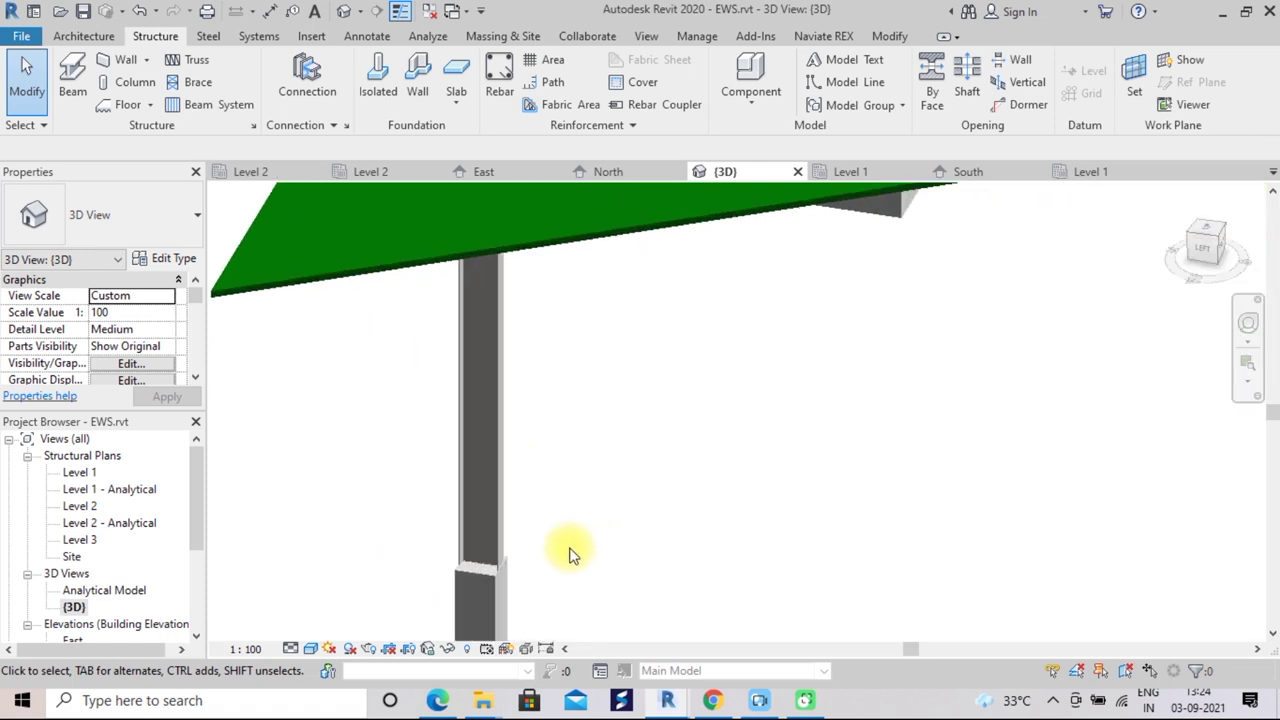
middle_drag(587, 556, 777, 463)
scroll(700, 480, up, 2)
middle_drag(671, 486, 760, 453)
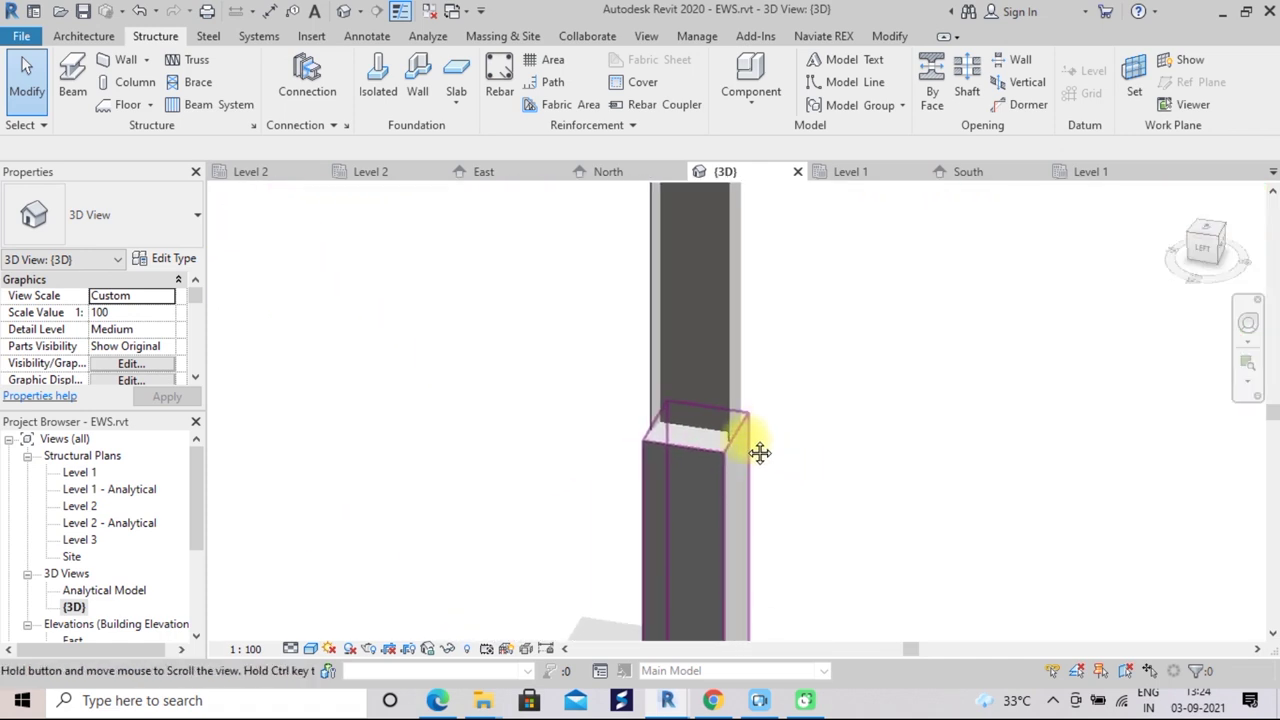
scroll(770, 470, up, 2)
scroll(740, 470, up, 1)
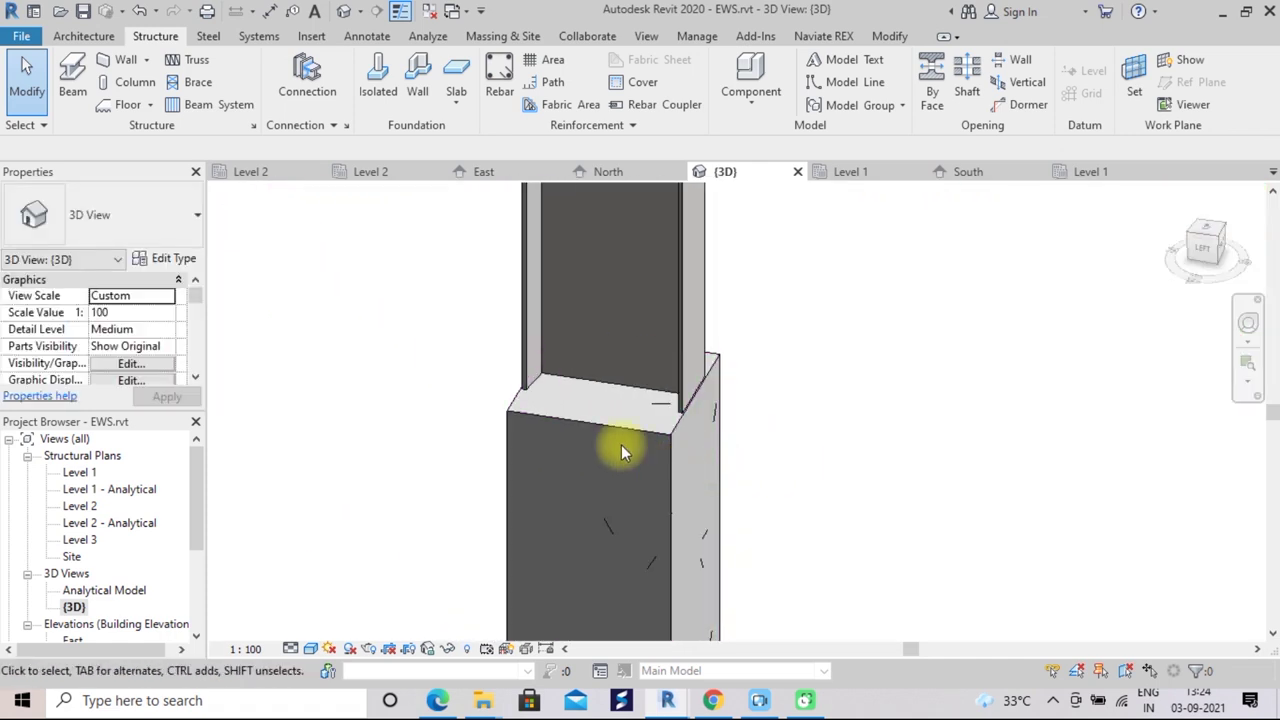
click(674, 470)
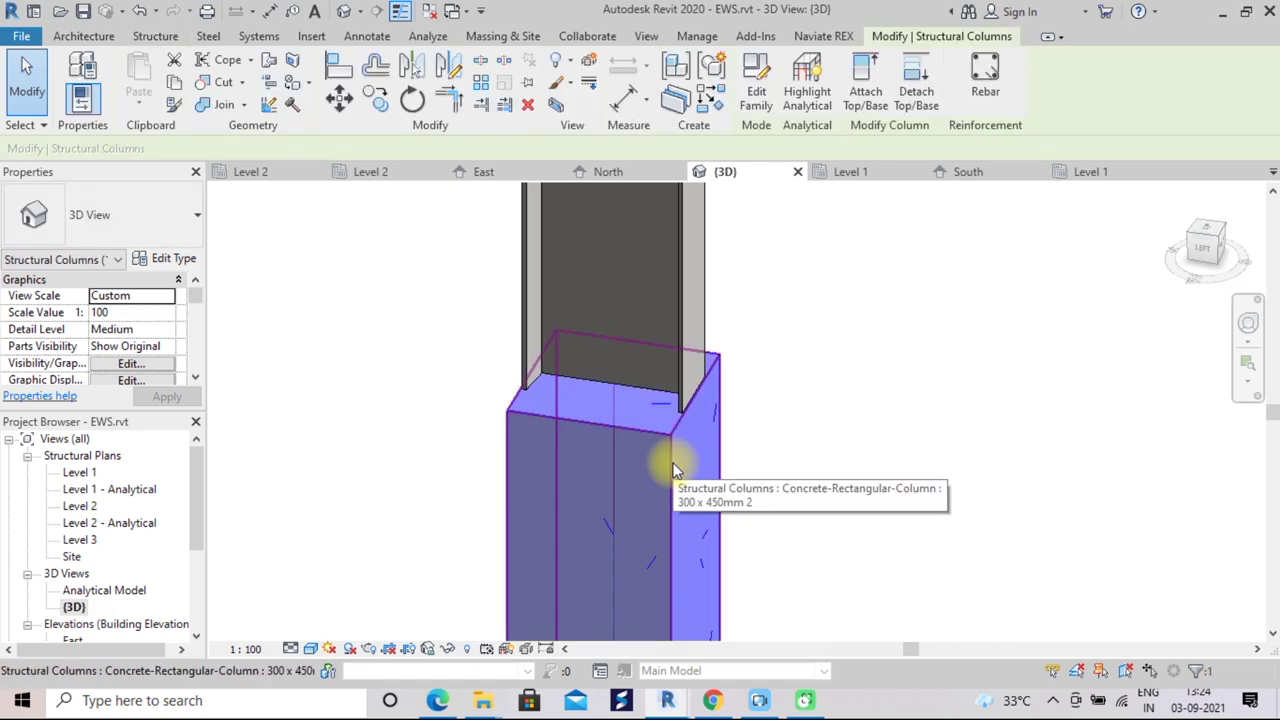
Change the concrete column type's dimensions to b 1' 6" and h 1' 0"
click(172, 259)
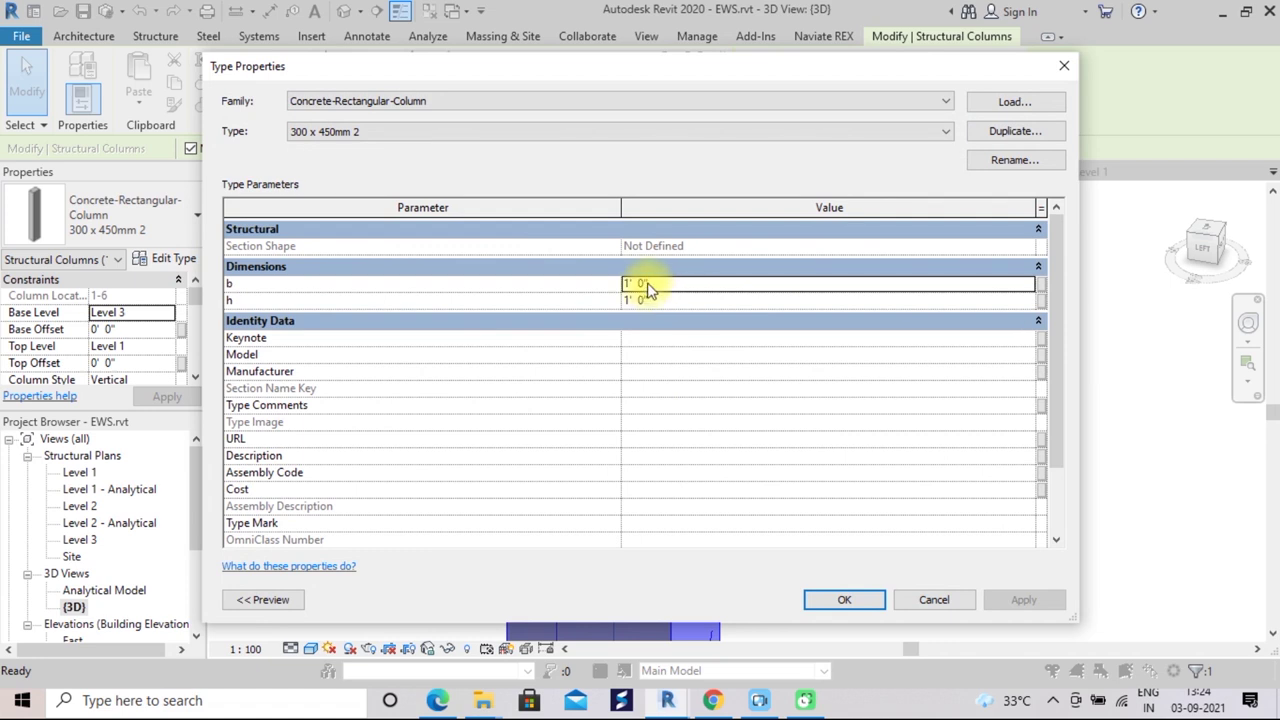
click(653, 284)
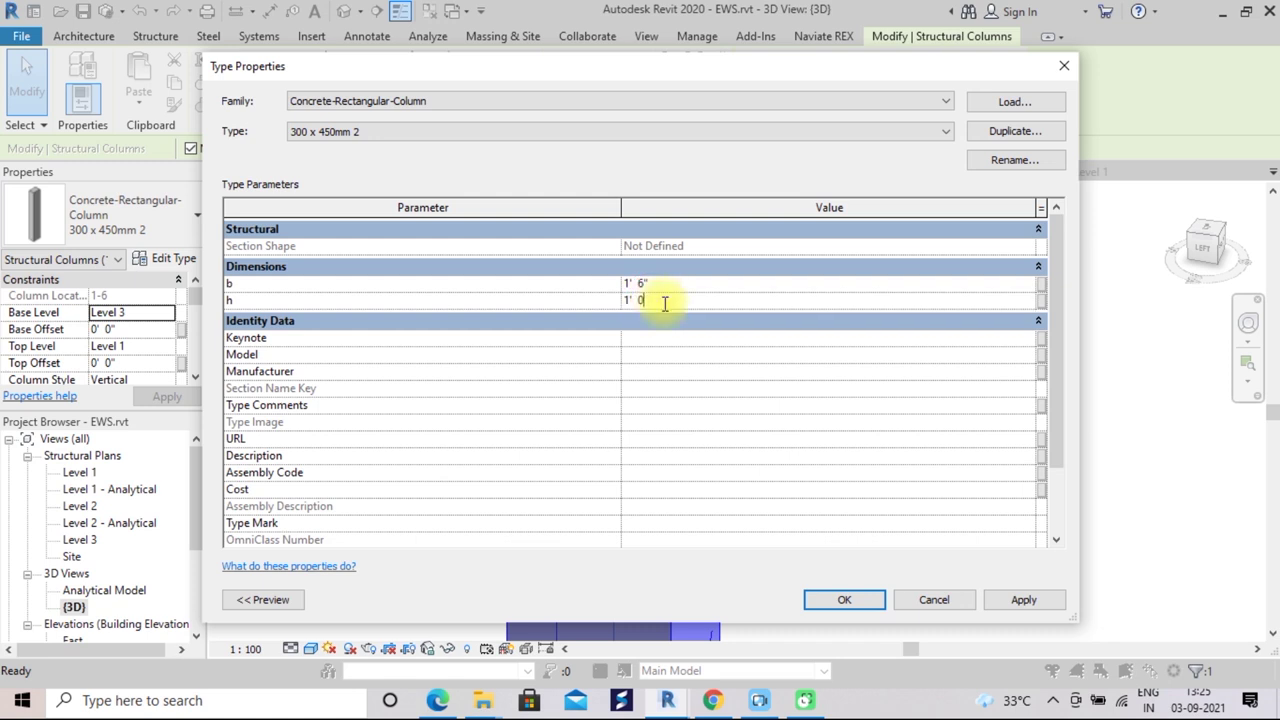
click(850, 598)
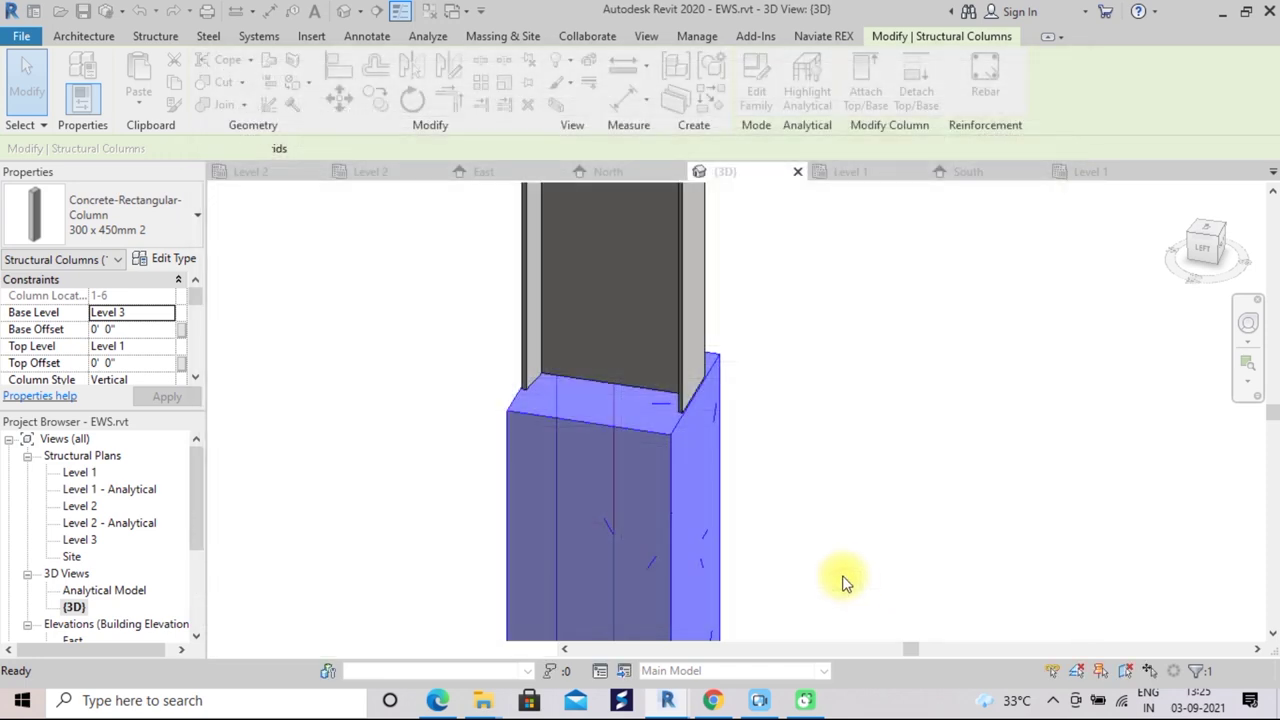
scroll(844, 437, down, 2)
scroll(844, 437, down, 2)
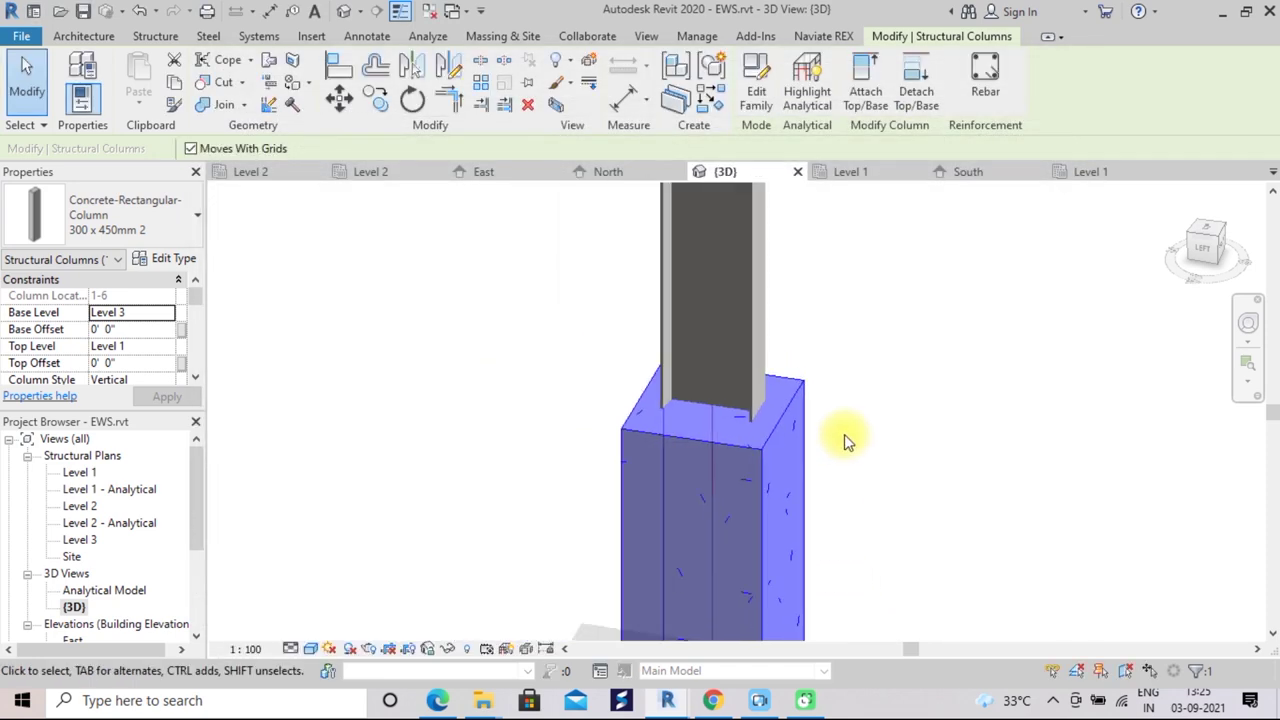
scroll(844, 437, down, 2)
click(910, 436)
mouse_move(920, 437)
middle_down()
mouse_move(990, 443)
mouse_move(829, 457)
middle_up()
scroll(850, 465, up, 2)
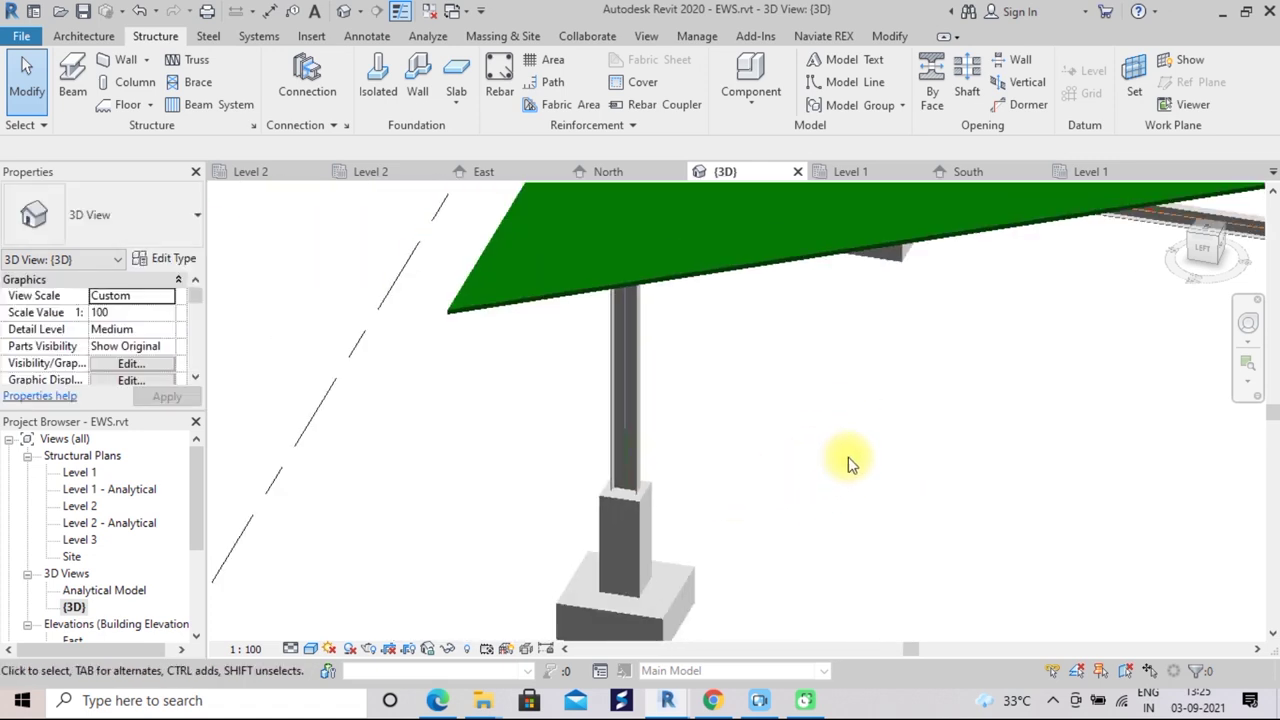
scroll(848, 463, down, 1)
mouse_move(963, 497)
middle_down()
mouse_move(851, 391)
mouse_move(893, 428)
mouse_move(737, 434)
middle_up()
scroll(851, 391, down, 2)
scroll(737, 434, up, 2)
scroll(513, 423, up, 2)
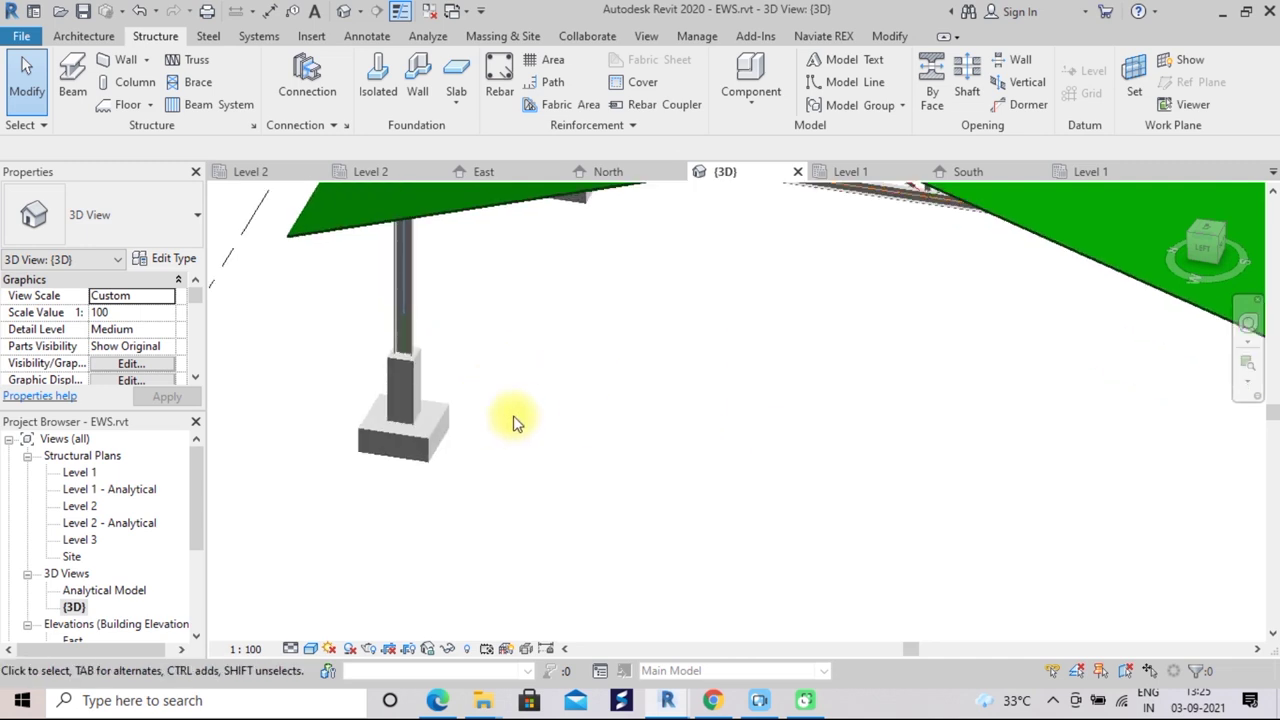
scroll(513, 423, up, 1)
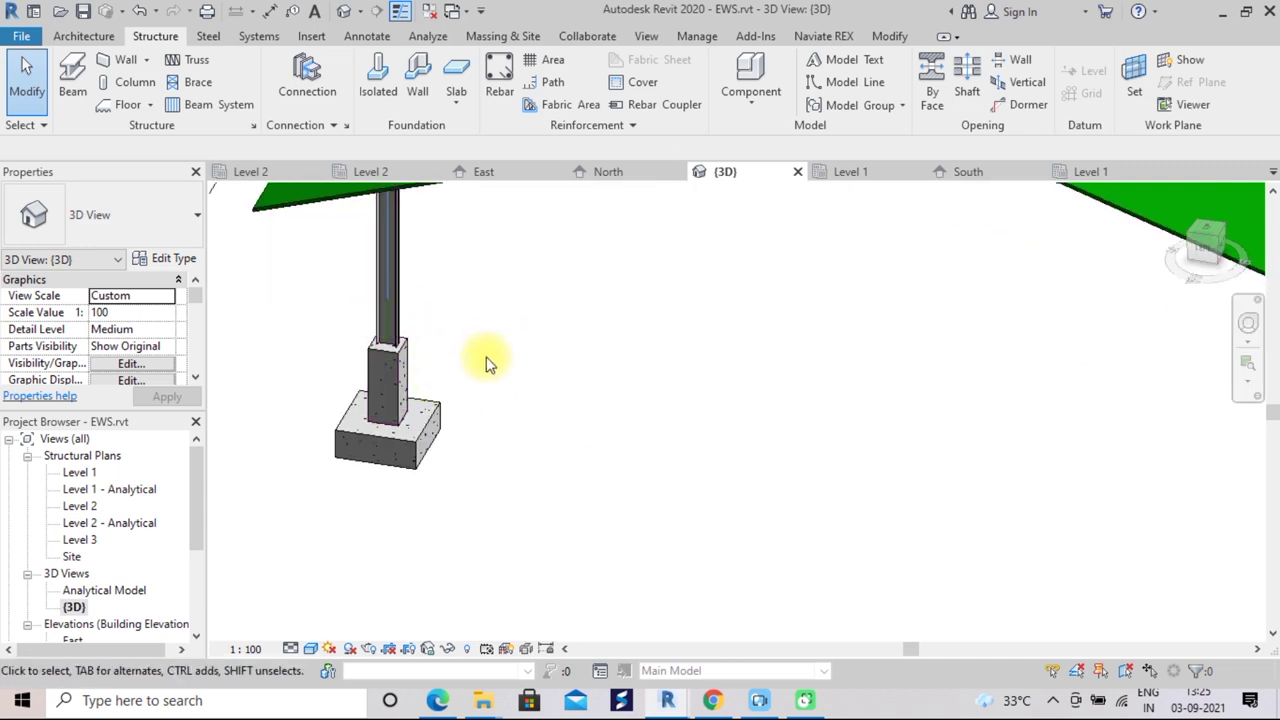
scroll(487, 363, down, 1)
scroll(580, 374, down, 1)
scroll(629, 414, down, 1)
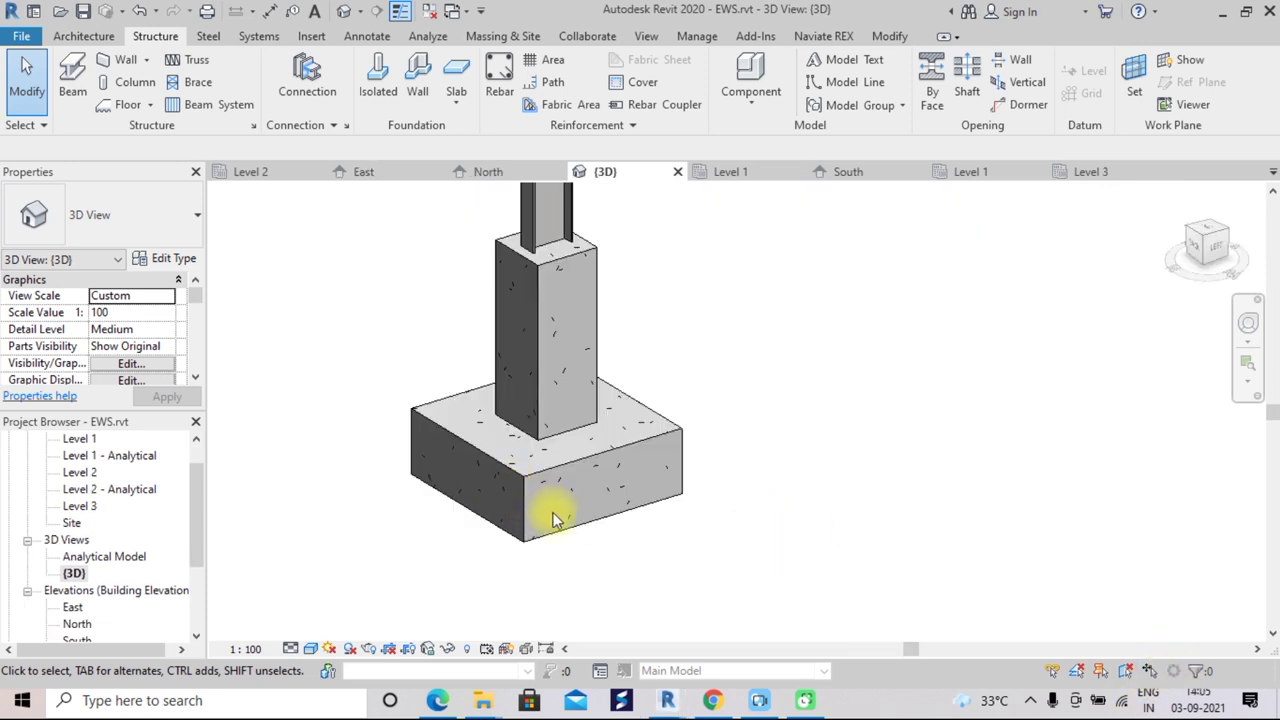
scroll(760, 522, down, 1)
scroll(760, 523, down, 1)
scroll(785, 510, down, 1)
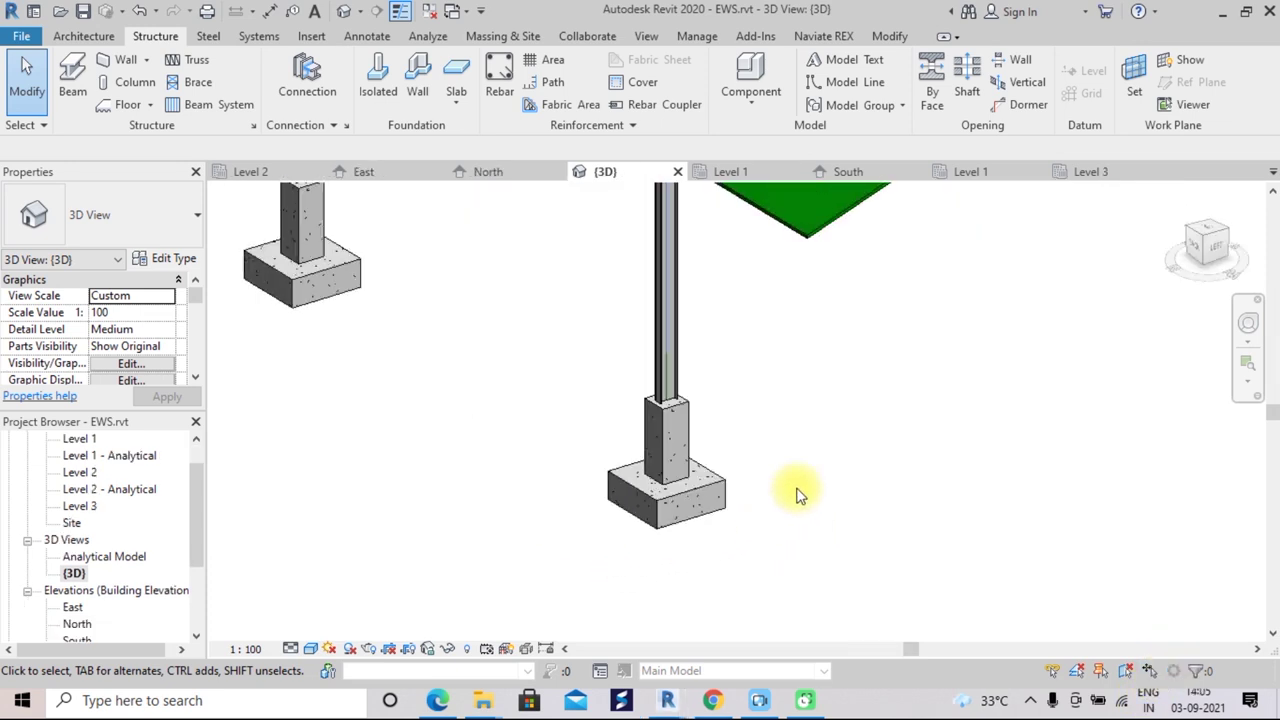
scroll(800, 499, down, 2)
scroll(870, 446, up, 1)
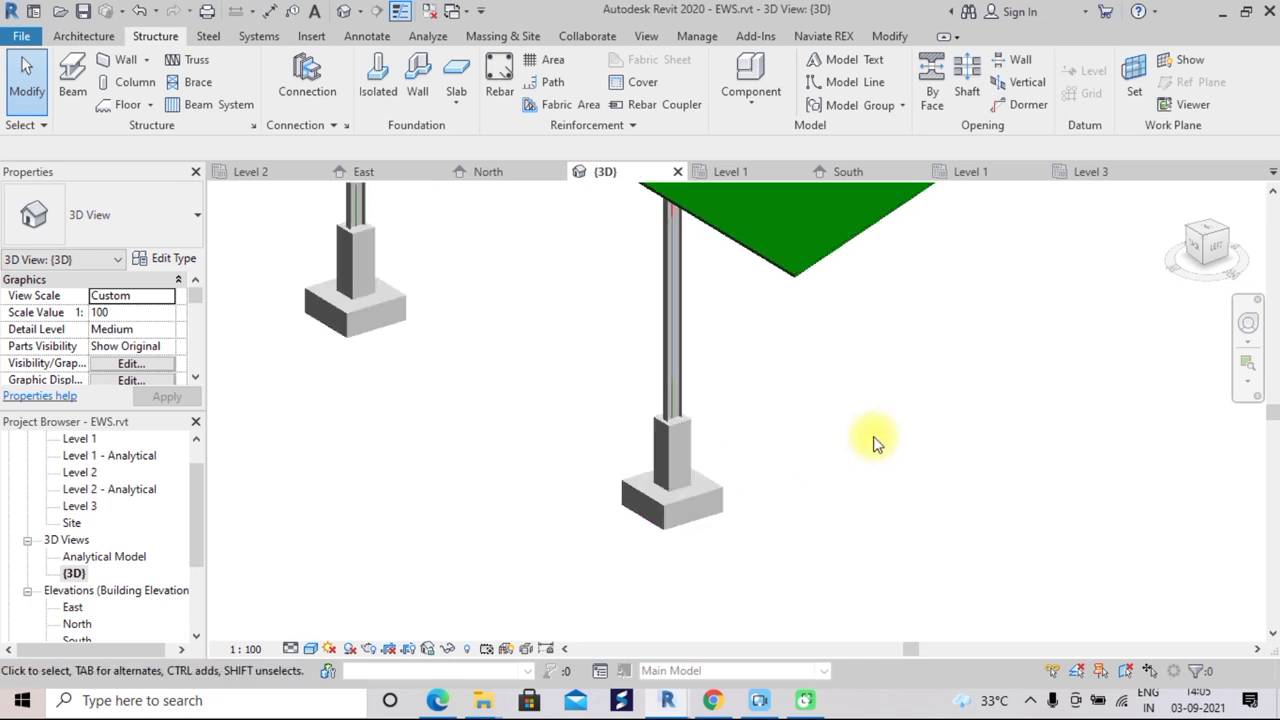
scroll(873, 443, up, 1)
double_click(76, 508)
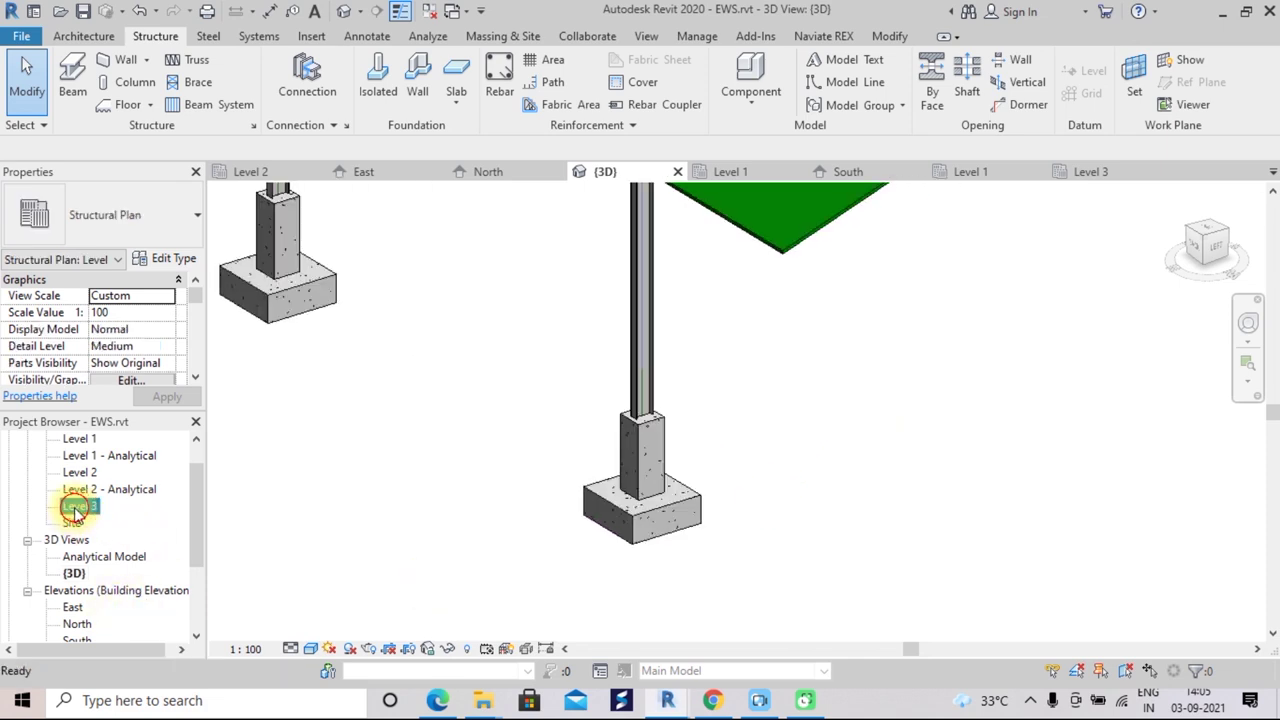
Sketch a rectangular 150mm structural foundation slab around the footing on Level 3
click(455, 113)
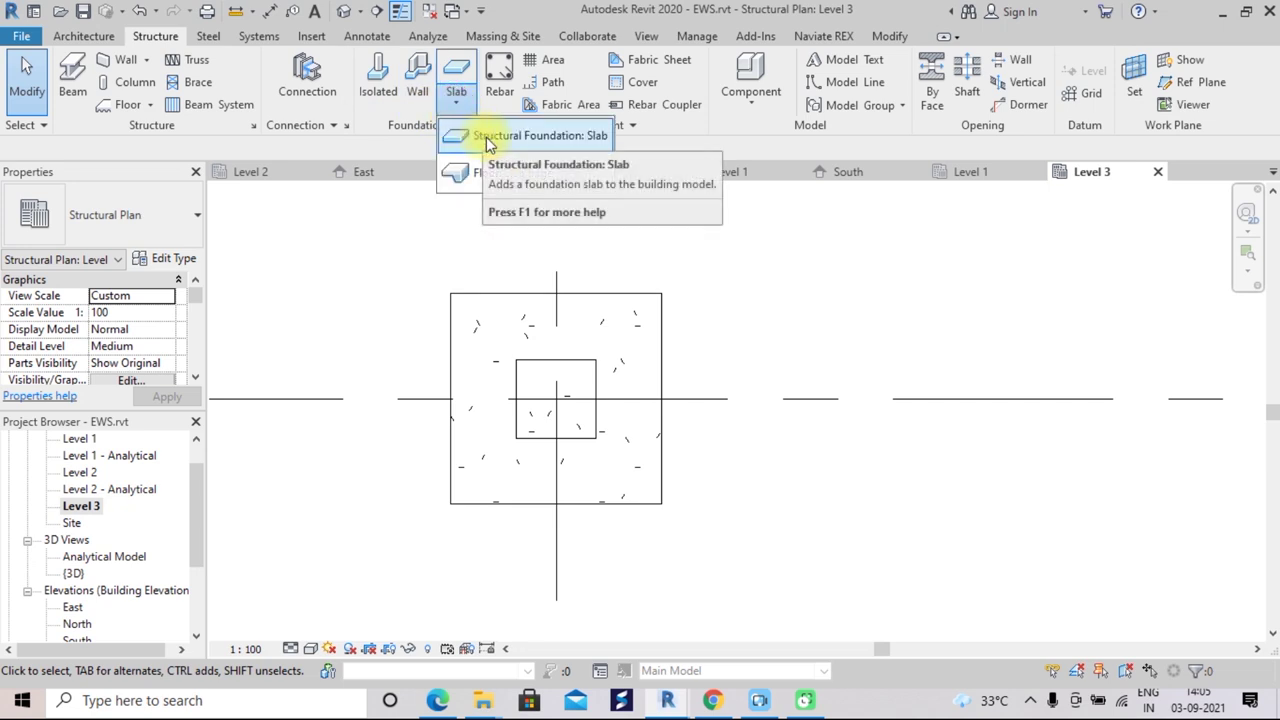
click(489, 139)
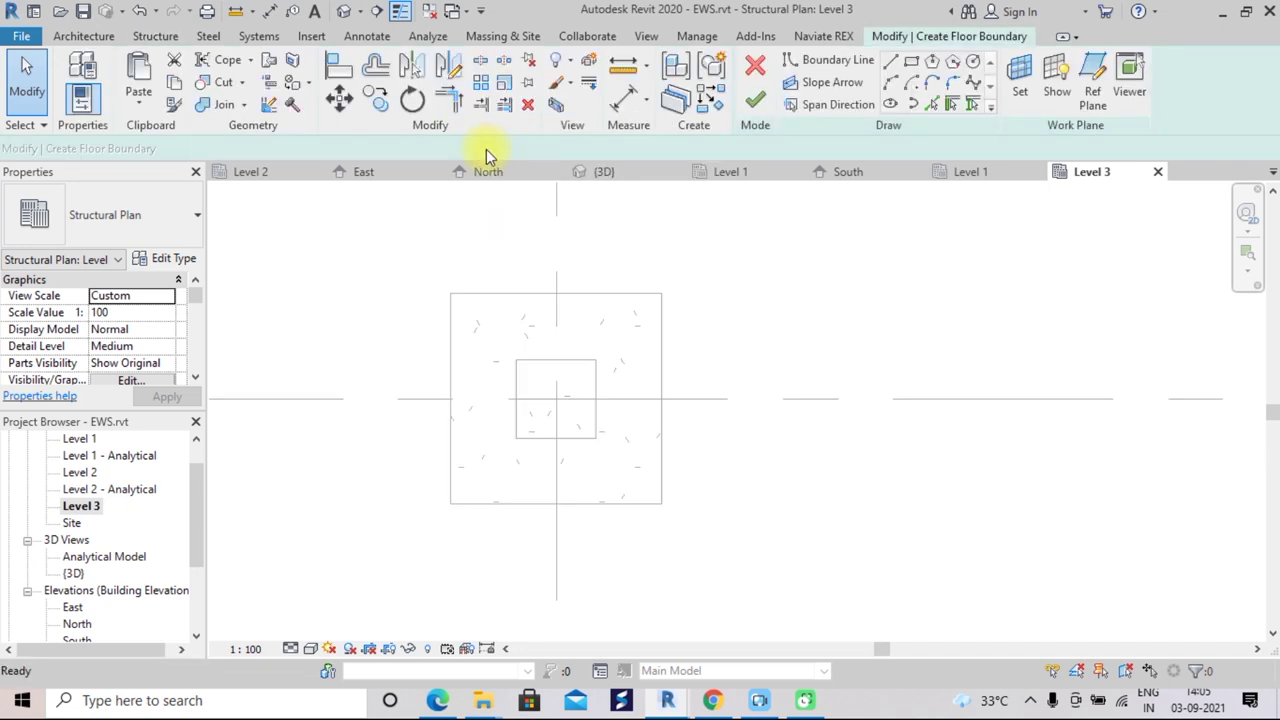
click(913, 63)
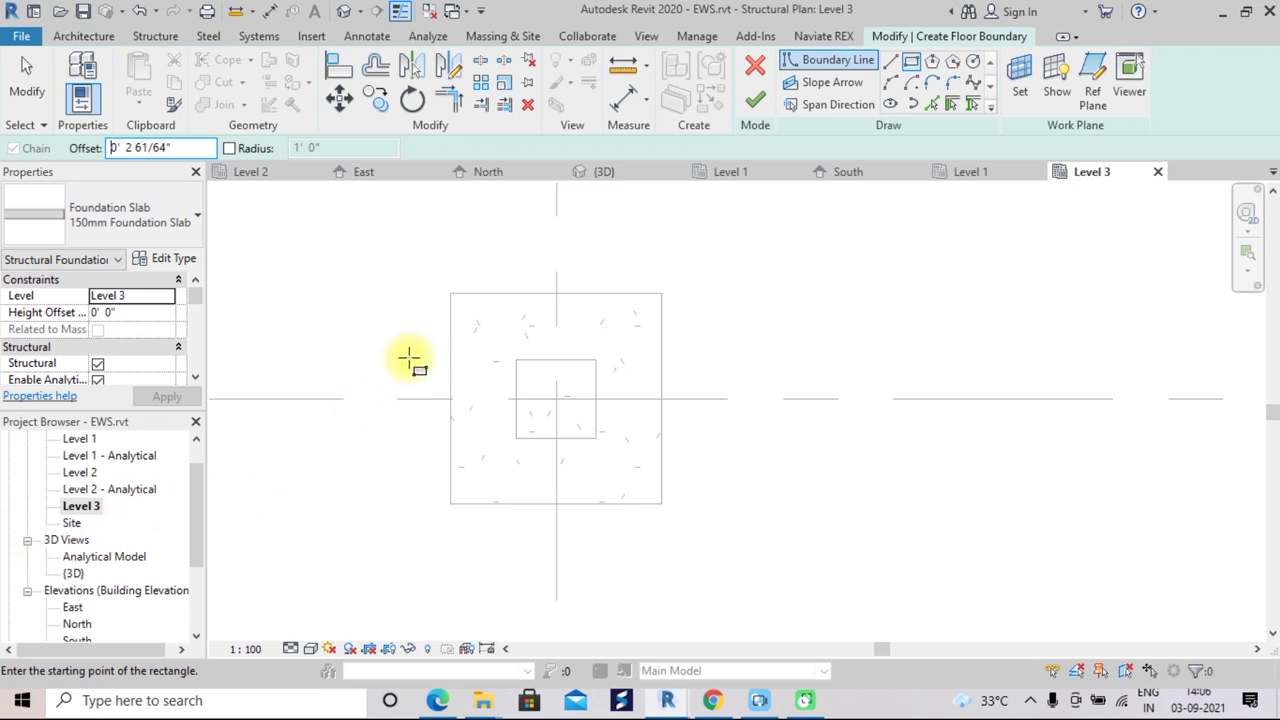
click(450, 292)
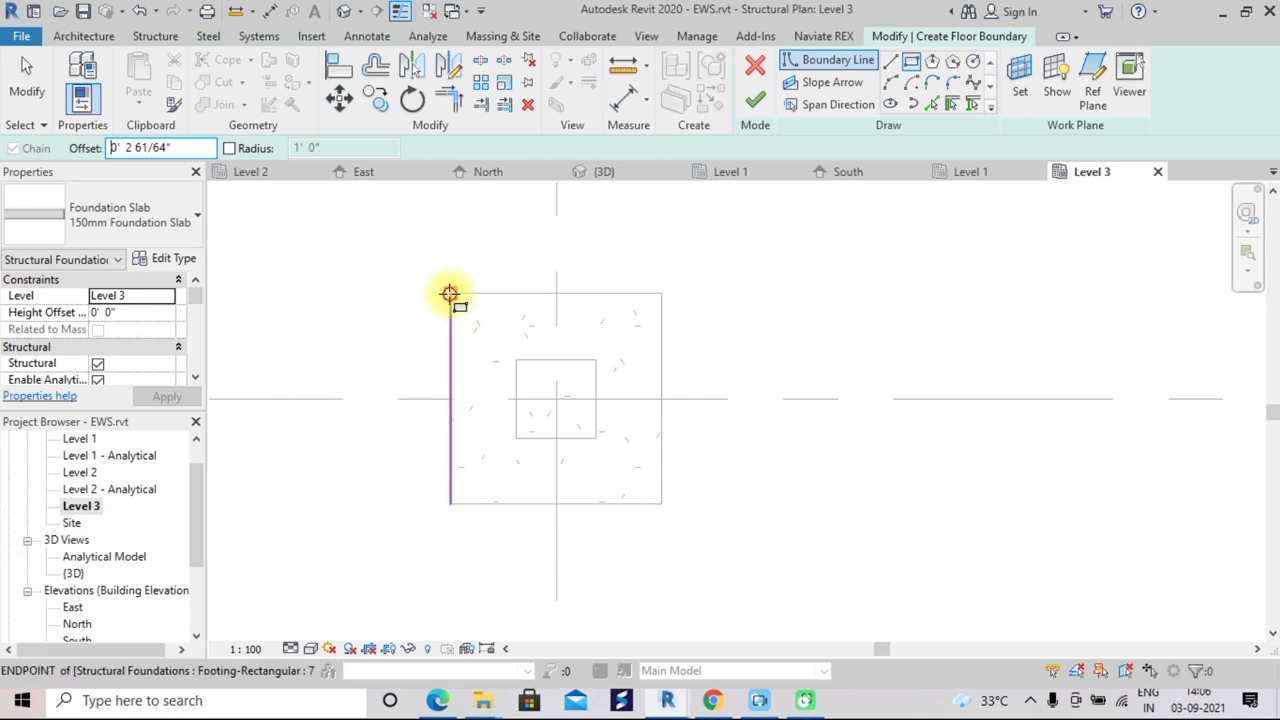
click(661, 503)
click(619, 478)
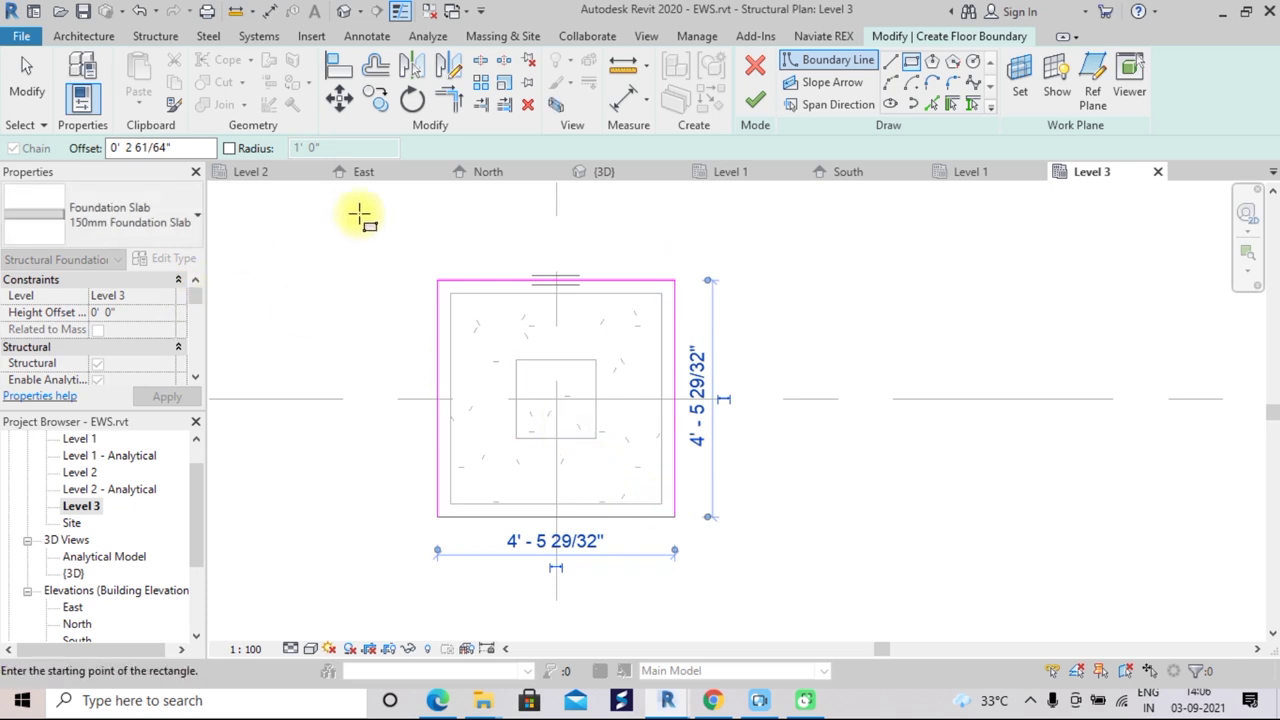
click(749, 105)
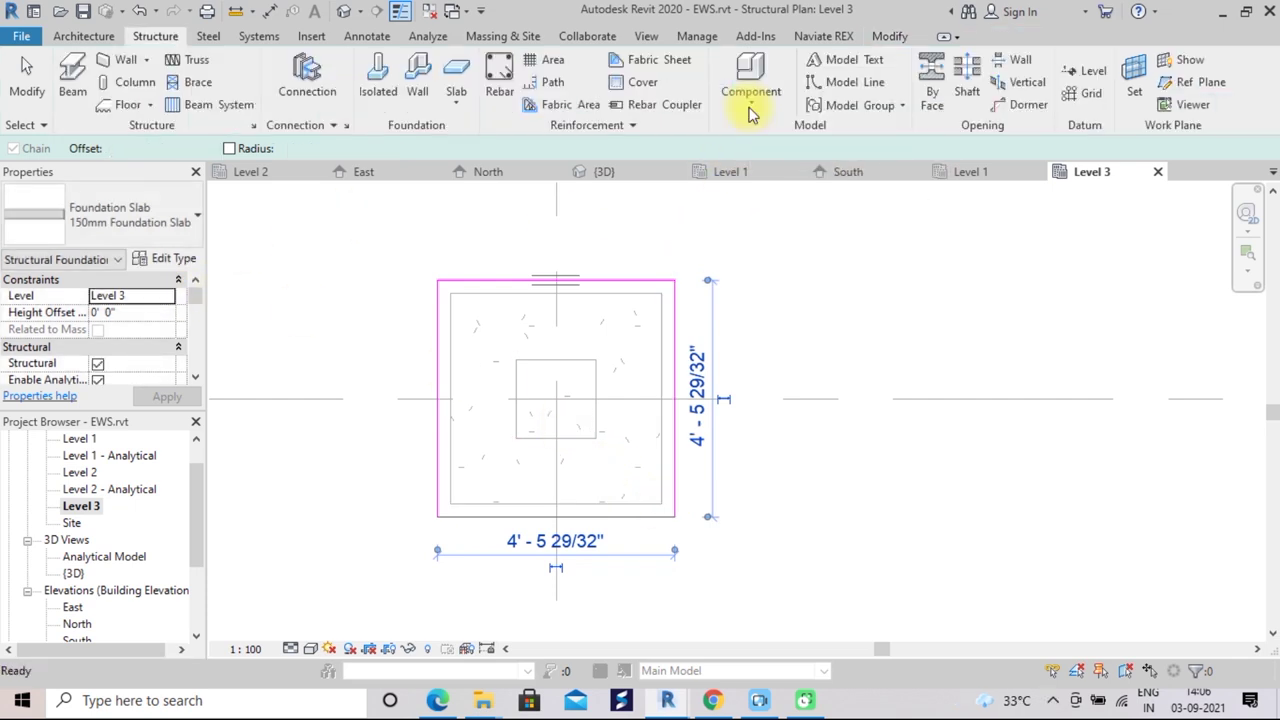
scroll(516, 325, down, 2)
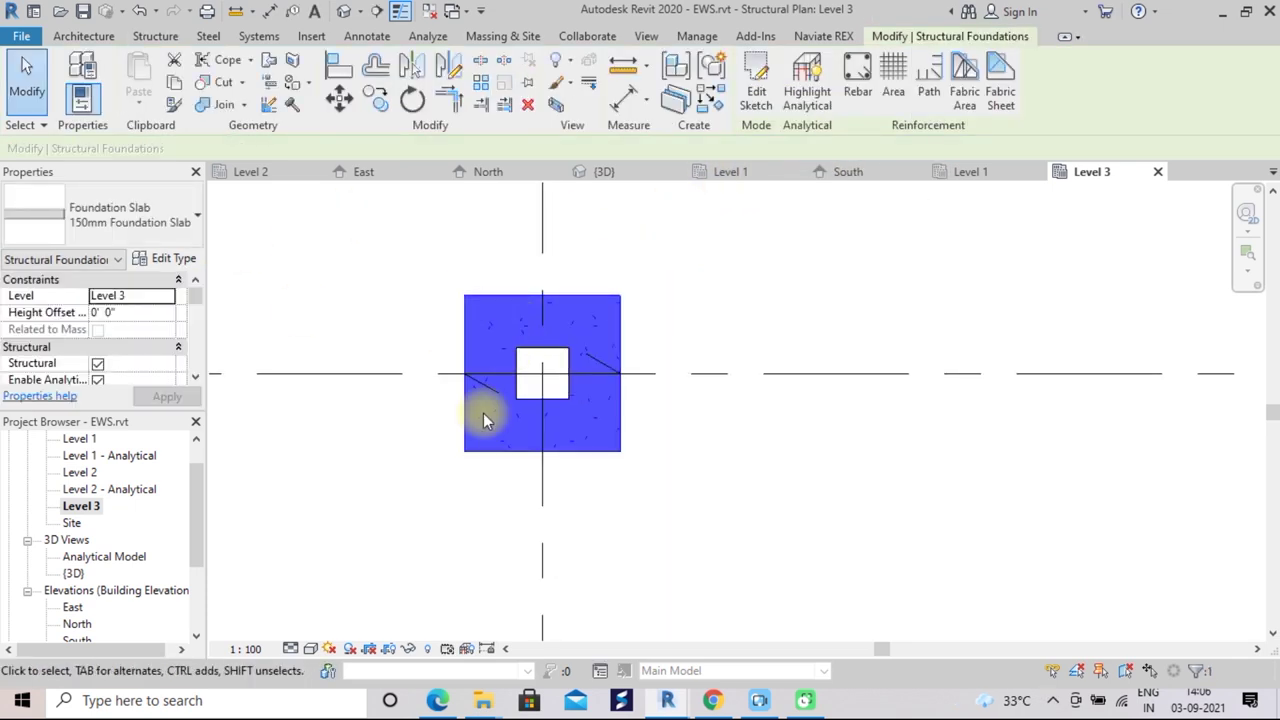
Open the East elevation, zoom to the footing and select it beneath the new slab
key(Escape)
drag(194, 531, 196, 554)
double_click(72, 573)
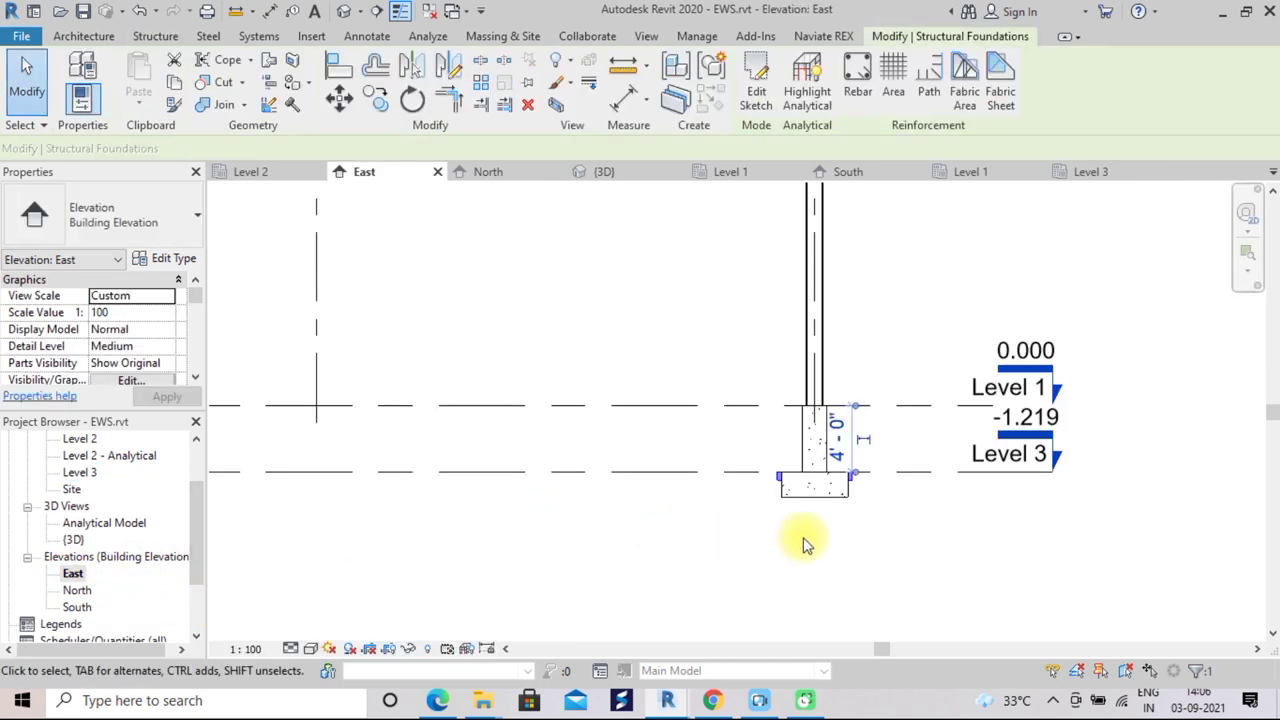
scroll(852, 541, up, 1)
scroll(850, 543, up, 1)
scroll(849, 543, up, 1)
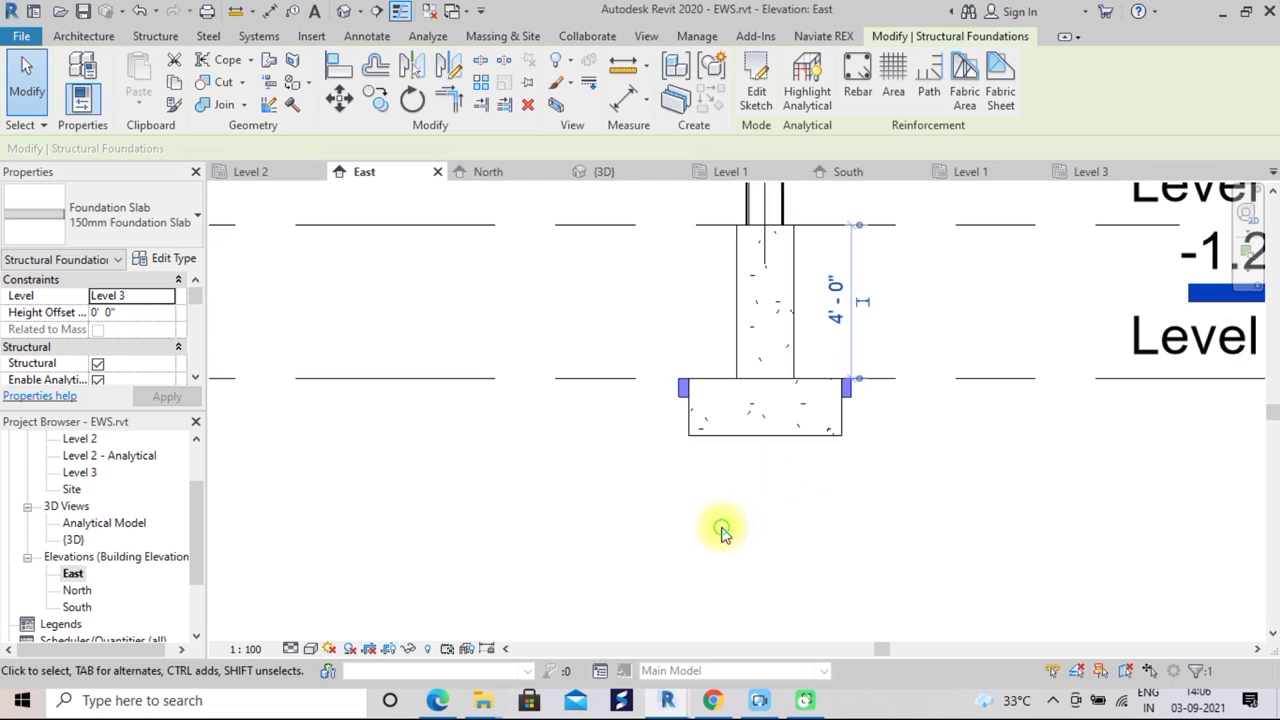
middle_drag(723, 529, 663, 583)
scroll(630, 500, up, 1)
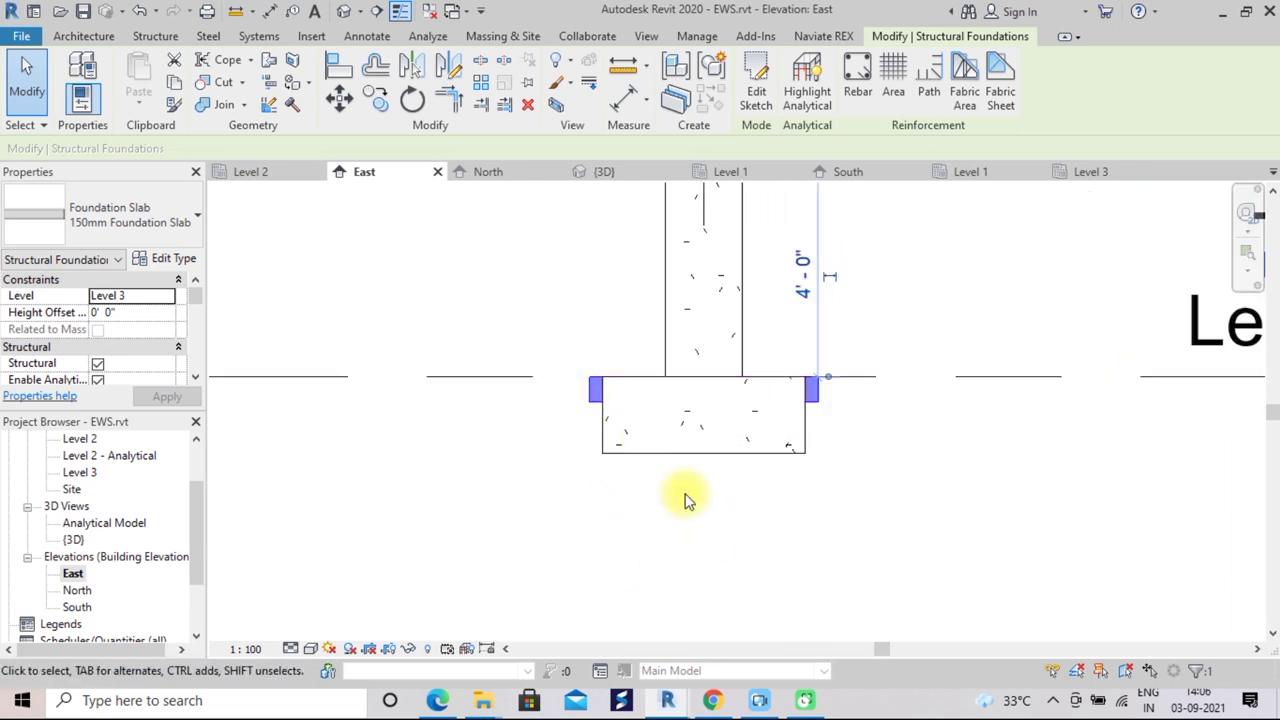
scroll(671, 514, down, 1)
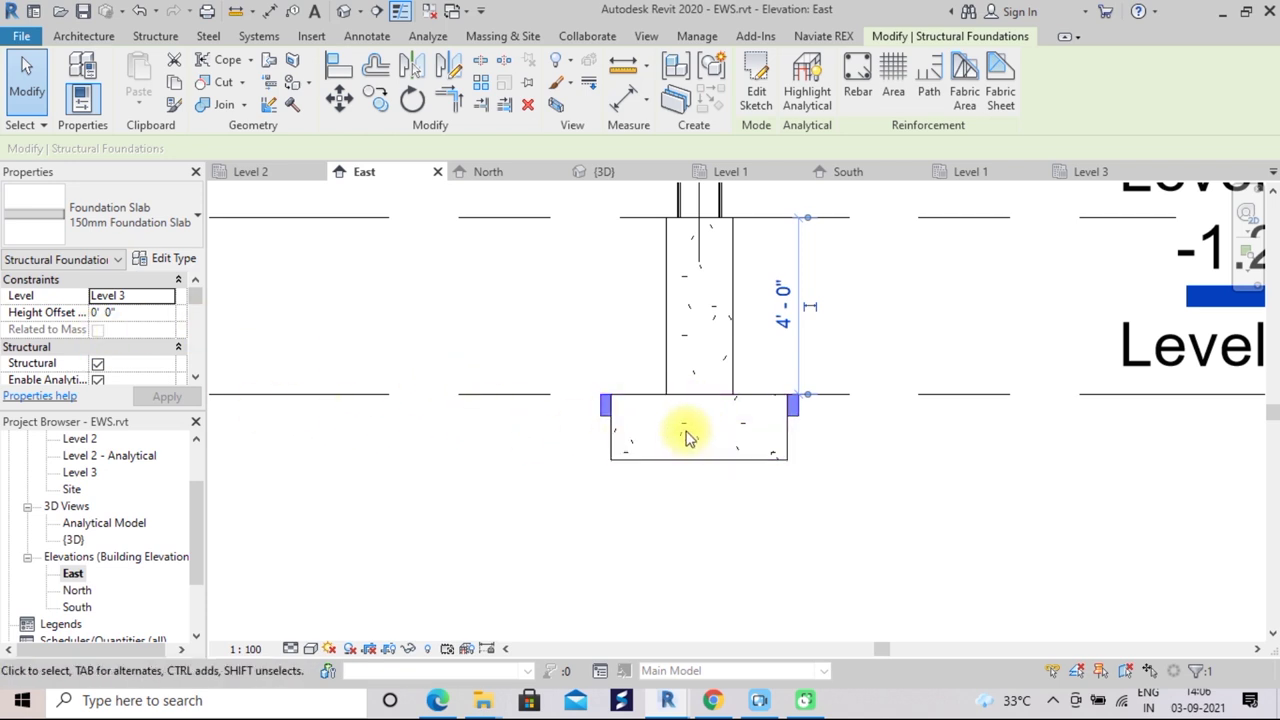
click(668, 462)
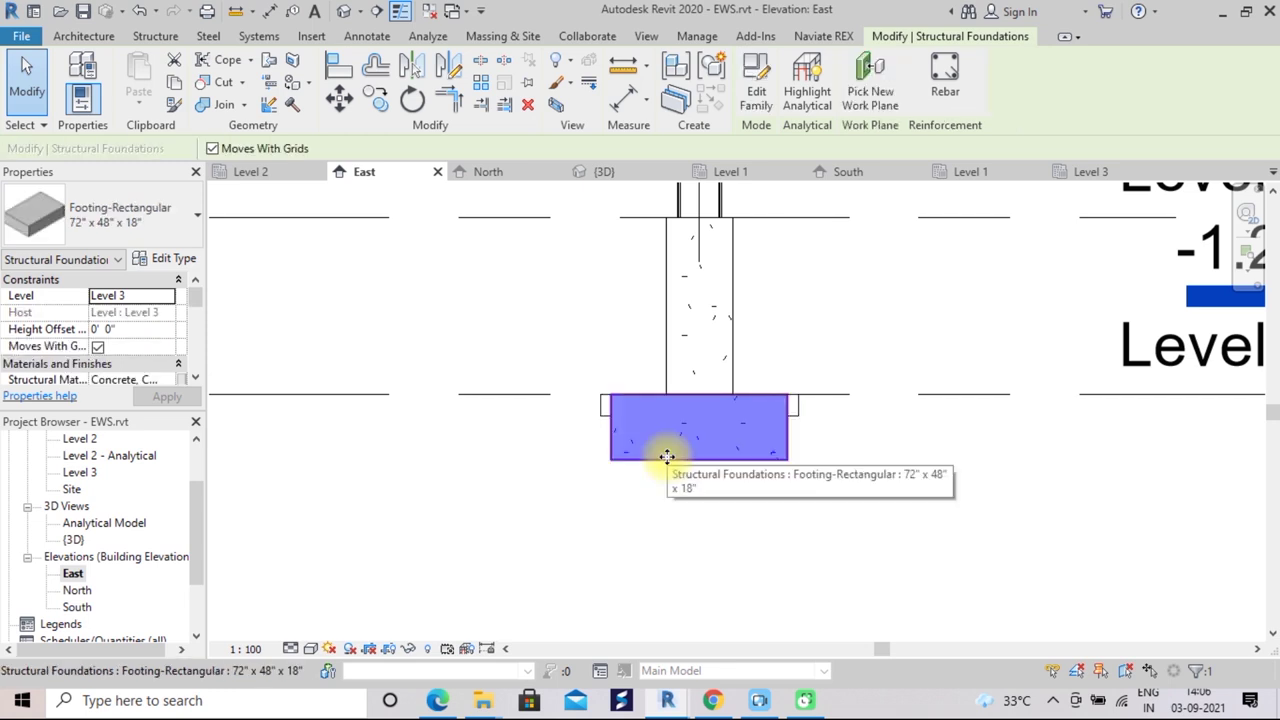
click(172, 258)
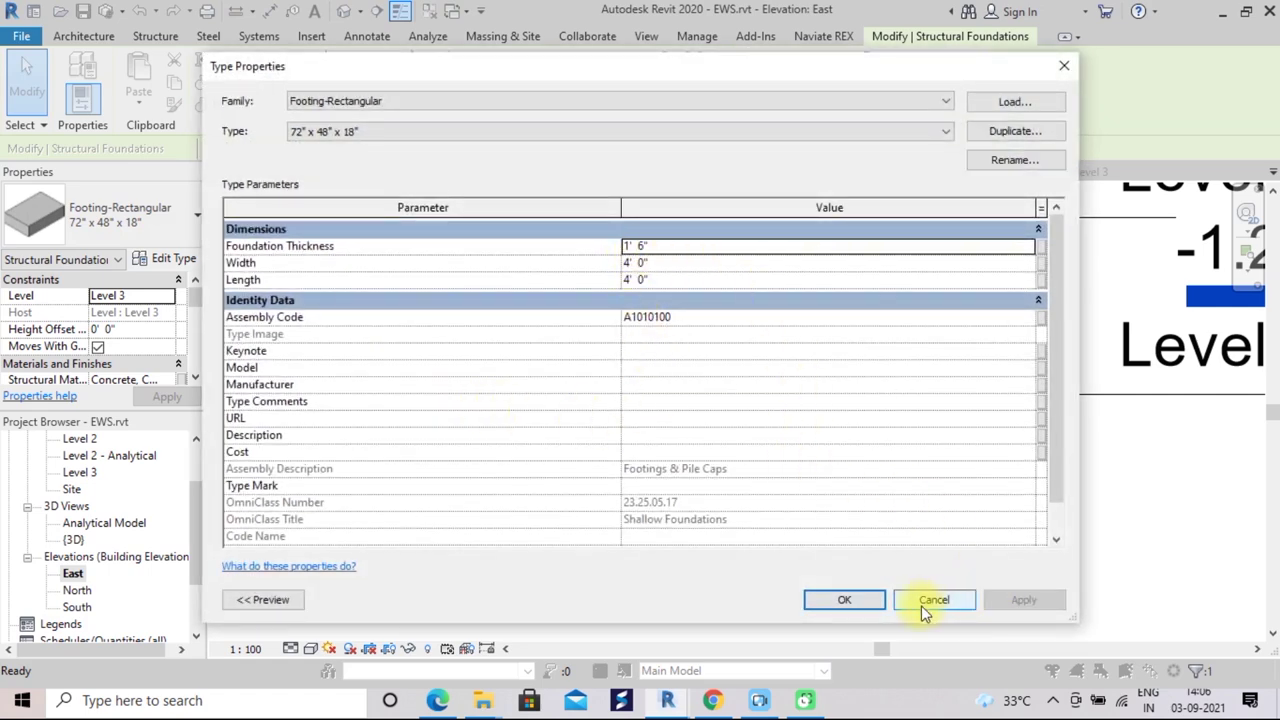
click(840, 599)
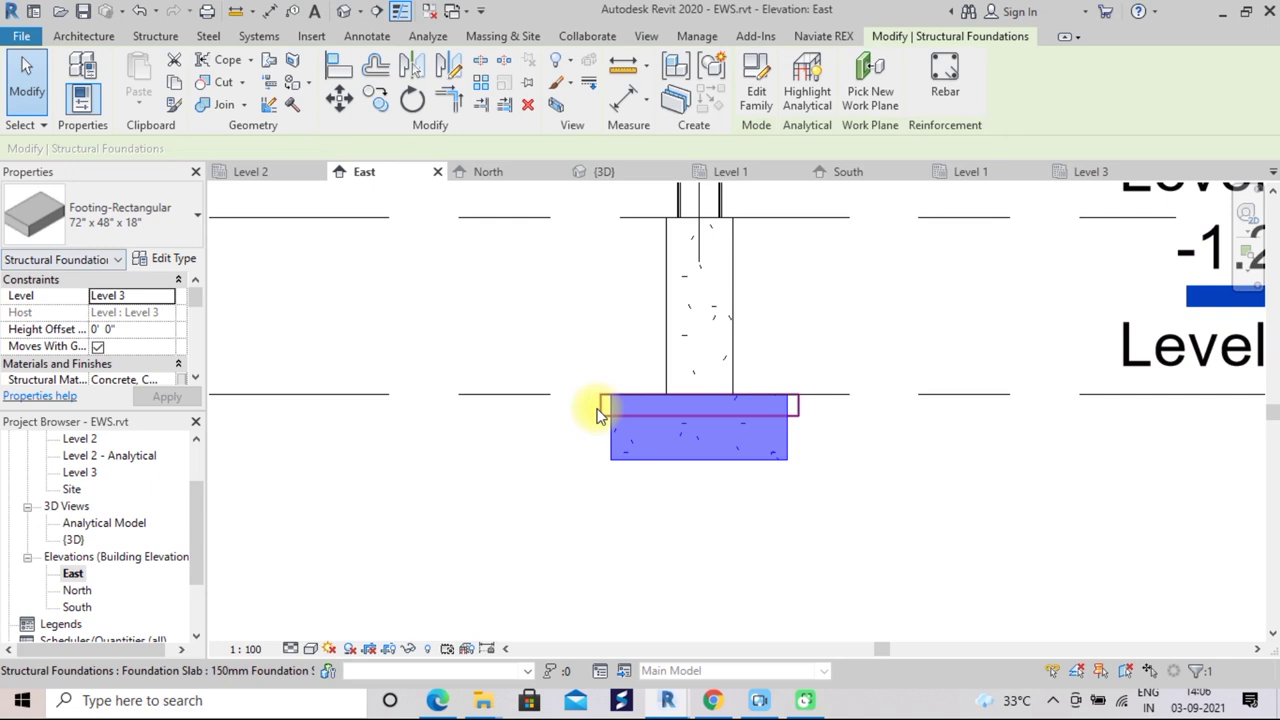
click(500, 458)
click(606, 409)
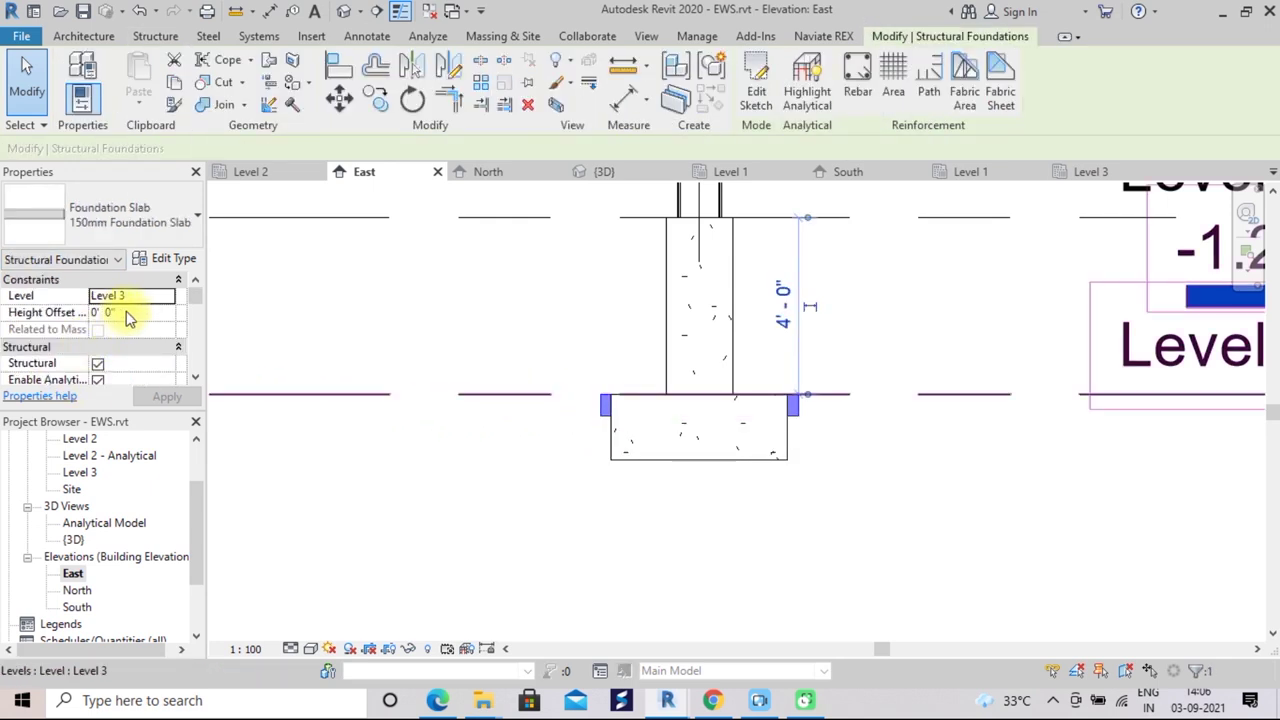
Give the foundation slab a -1'6" height offset so it sits beneath the footing
click(127, 313)
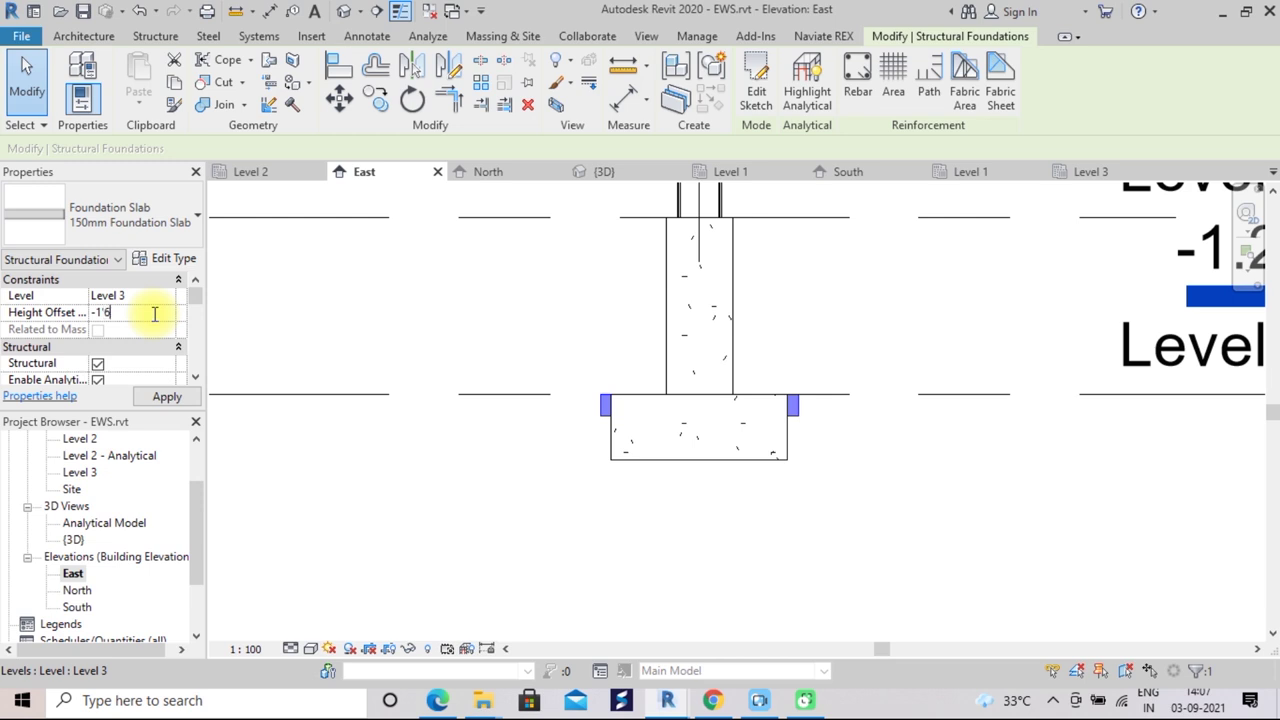
click(158, 398)
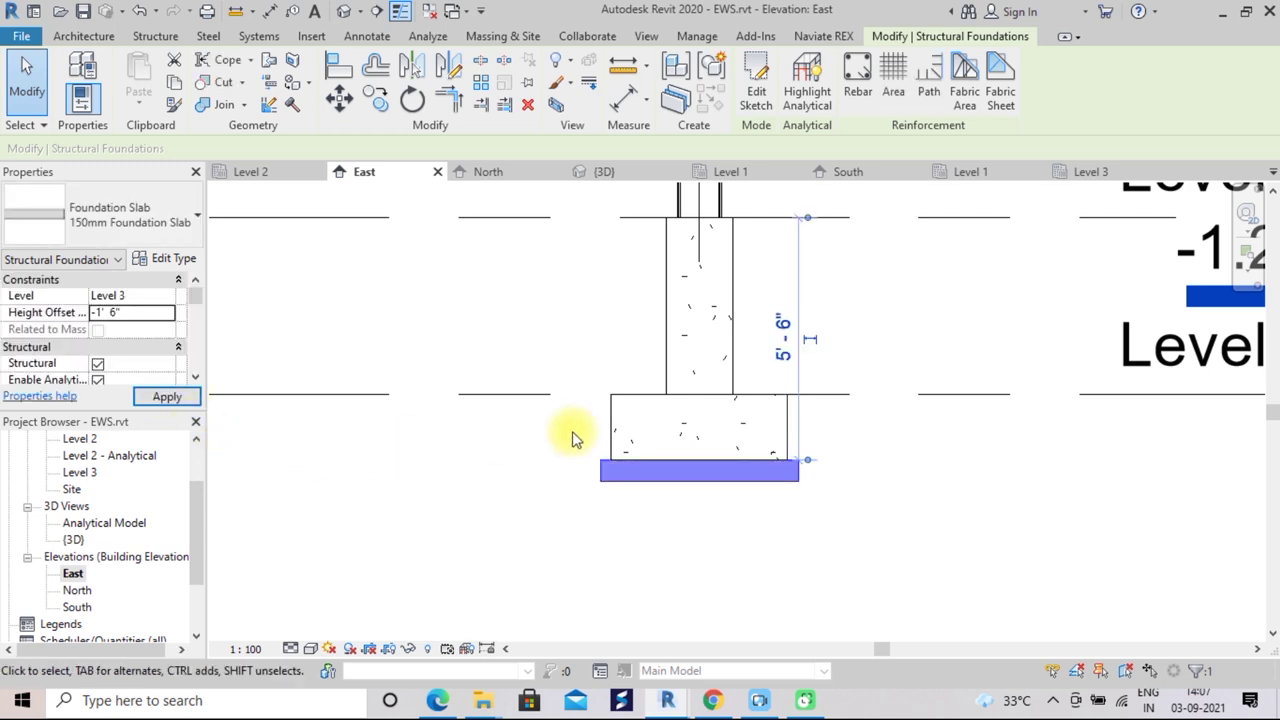
scroll(593, 503, down, 1)
scroll(591, 505, down, 1)
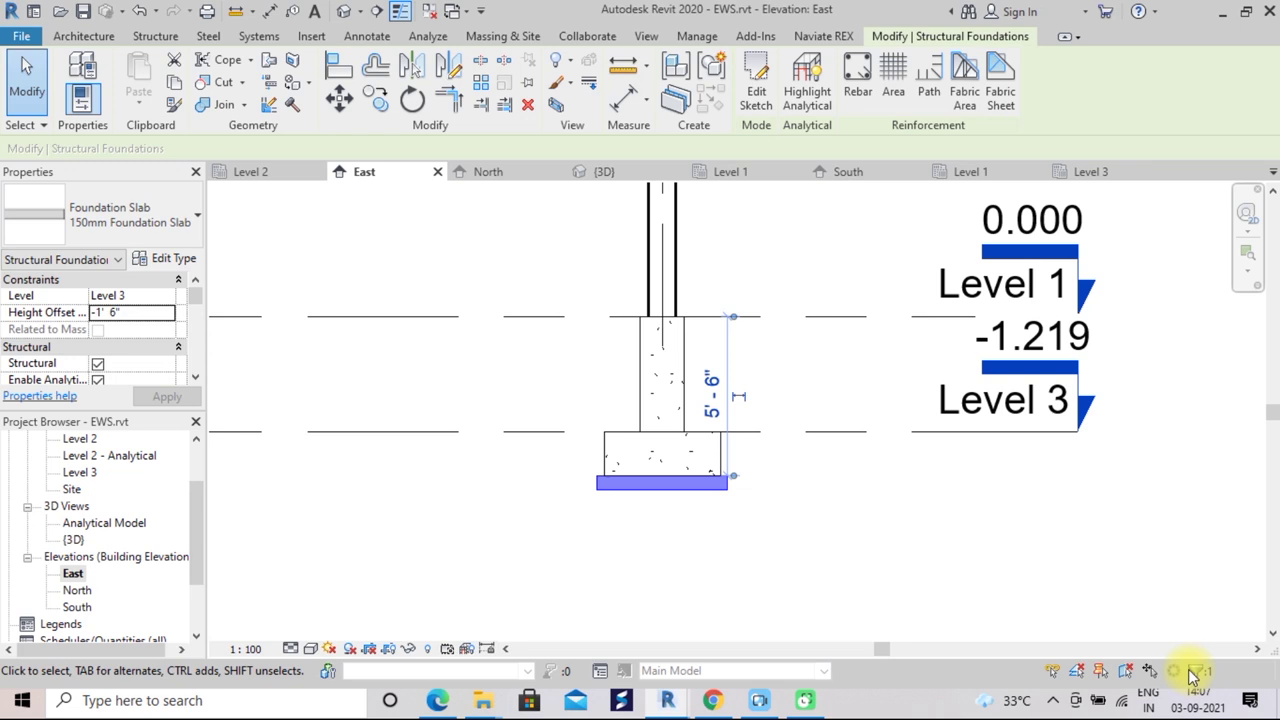
key(Escape)
Zoom the East elevation to fit with ZF to check the lowered slab
key(z)
key(f)
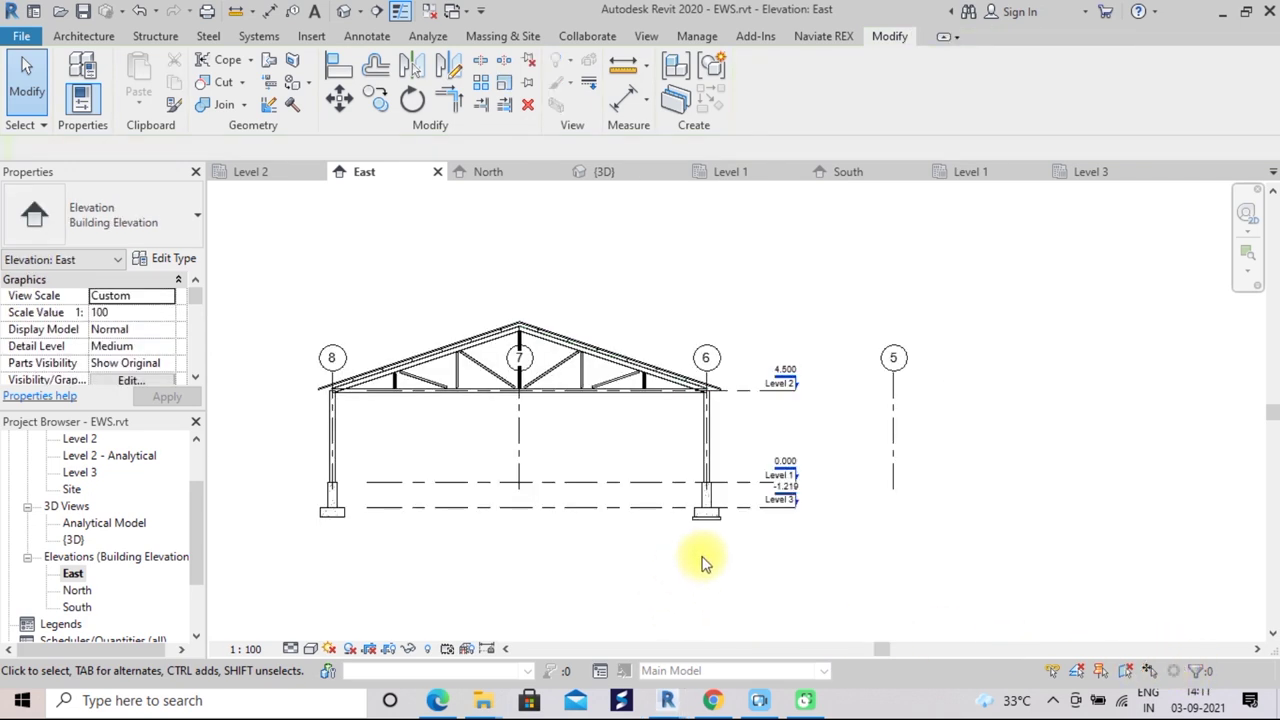
scroll(703, 556, up, 1)
scroll(705, 540, up, 1)
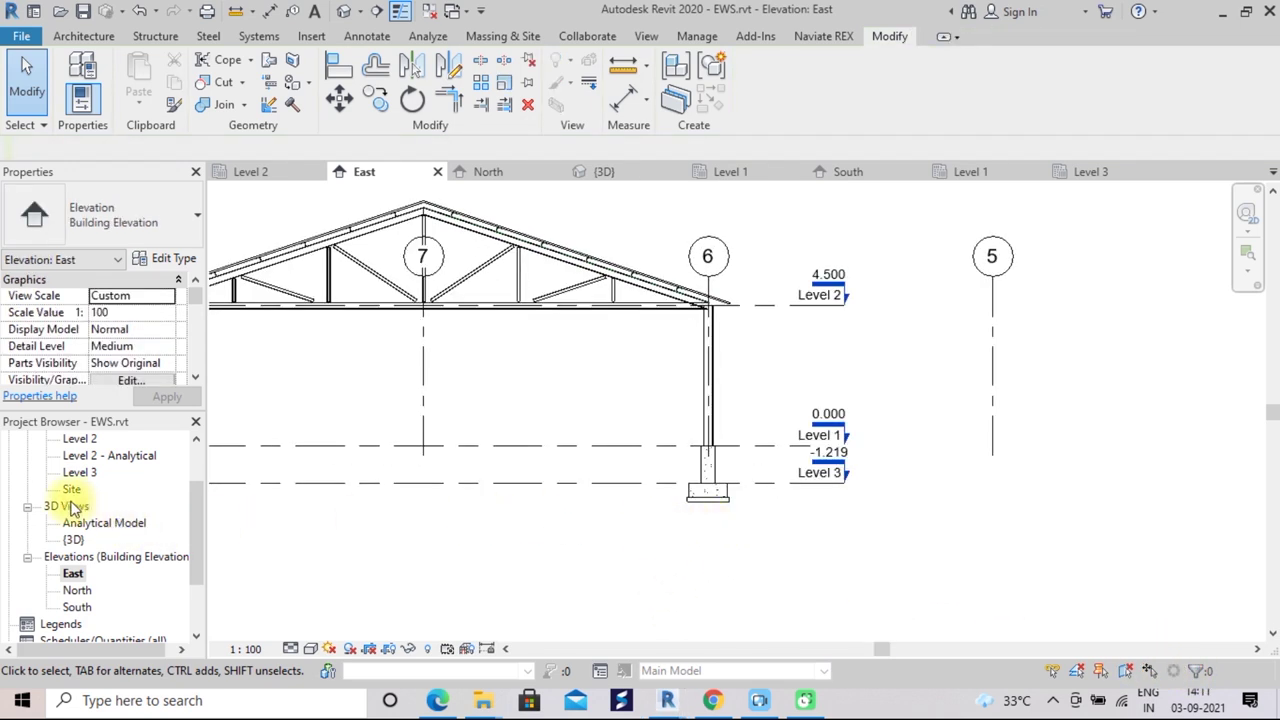
Open the Level 3 structural plan and zoom in on the grid-crossing footing
double_click(80, 472)
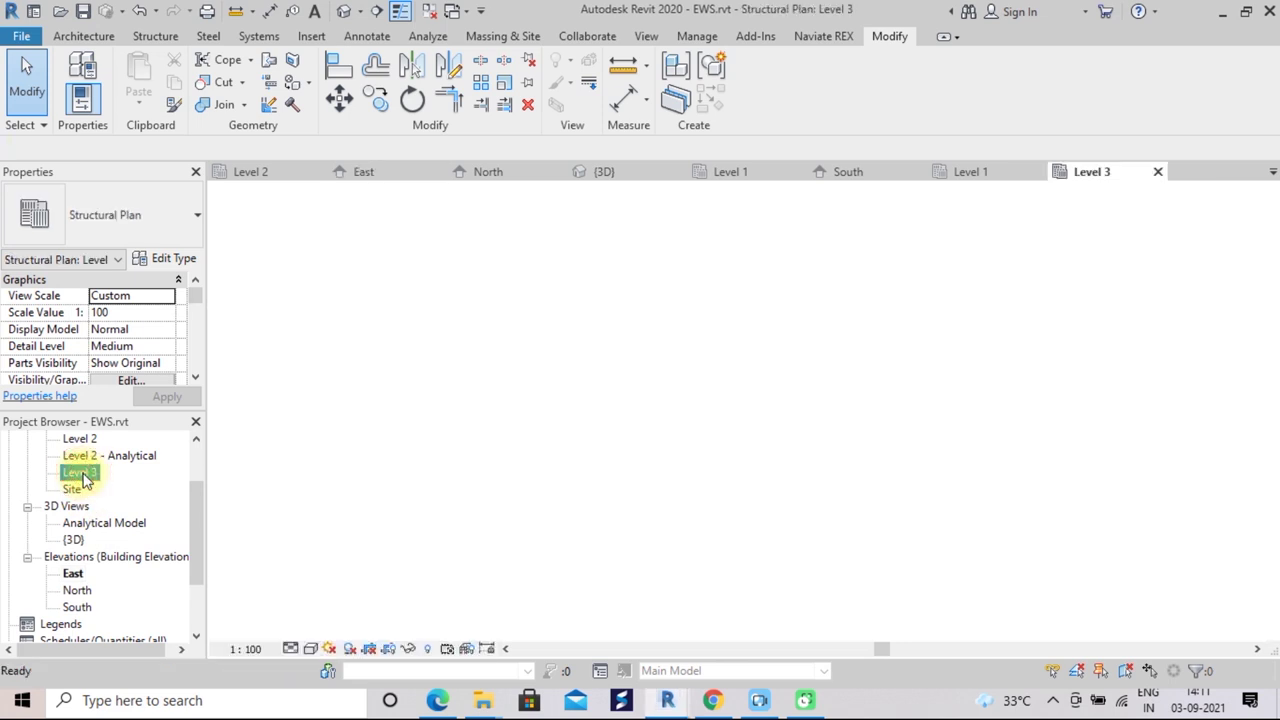
scroll(367, 497, down, 2)
scroll(367, 497, down, 1)
scroll(370, 500, down, 2)
mouse_move(456, 558)
middle_down()
mouse_move(651, 431)
mouse_move(592, 630)
middle_up()
scroll(643, 417, up, 2)
scroll(592, 630, up, 2)
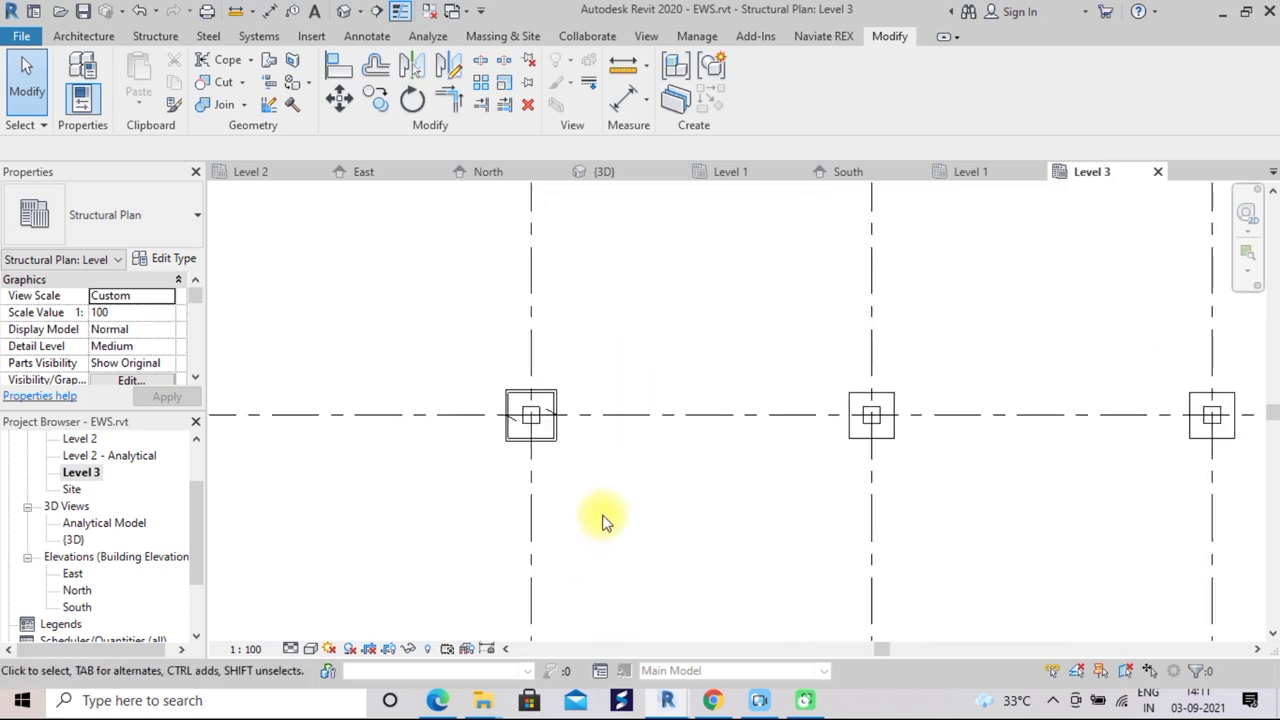
scroll(606, 520, up, 2)
scroll(537, 428, up, 2)
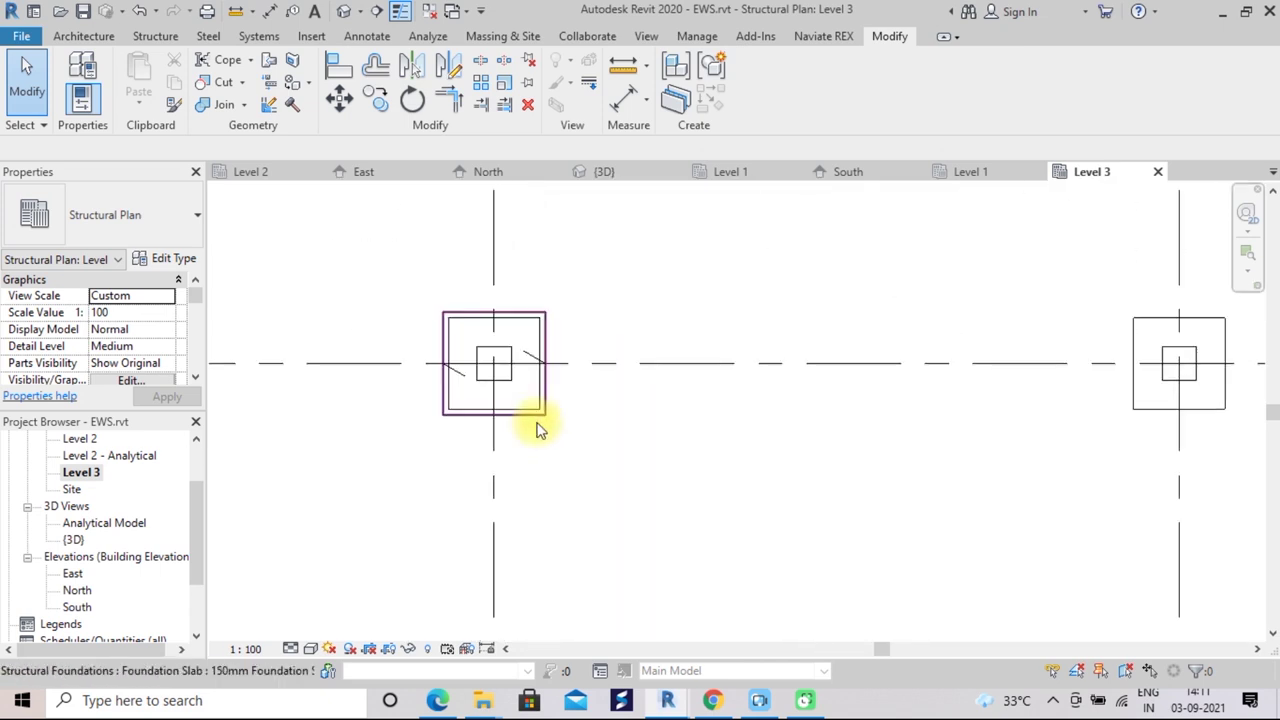
Select the column and its foundation slab for arraying, with the copy count set to 3
scroll(545, 425, up, 2)
click(621, 436)
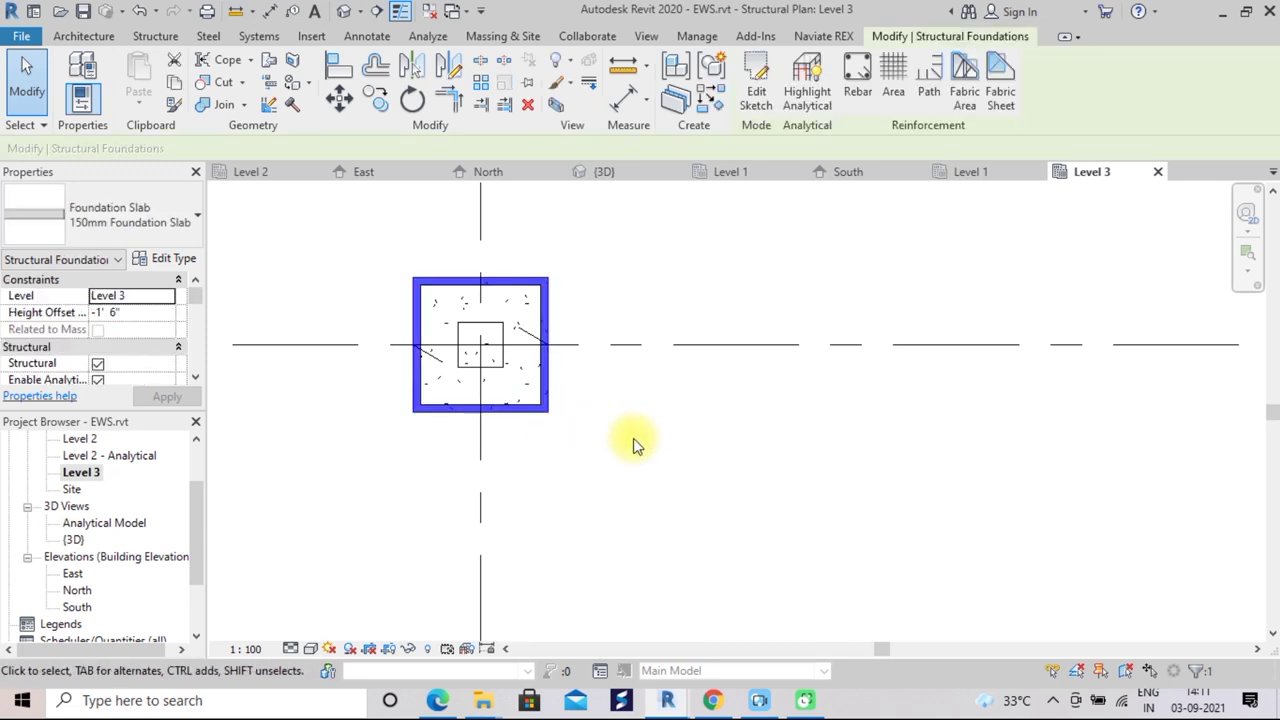
click(487, 90)
scroll(617, 254, down, 1)
middle_drag(634, 268, 480, 317)
scroll(485, 290, down, 1)
scroll(527, 287, down, 1)
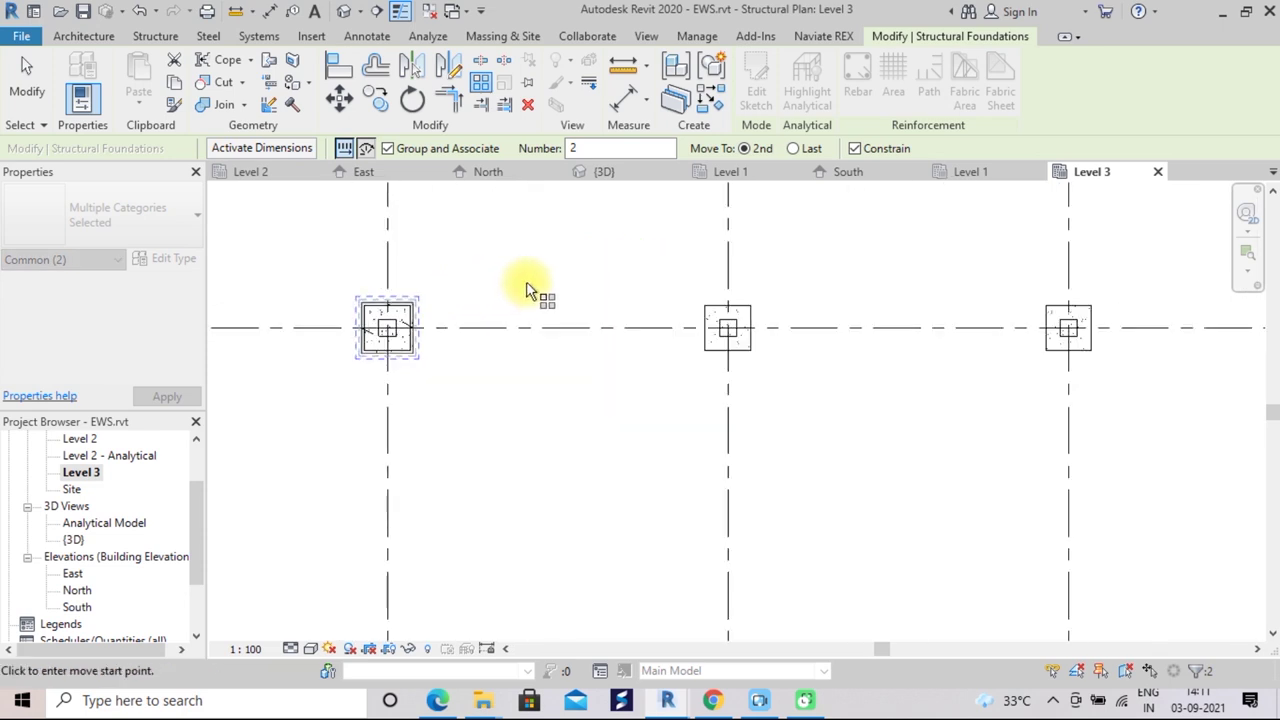
scroll(529, 288, down, 2)
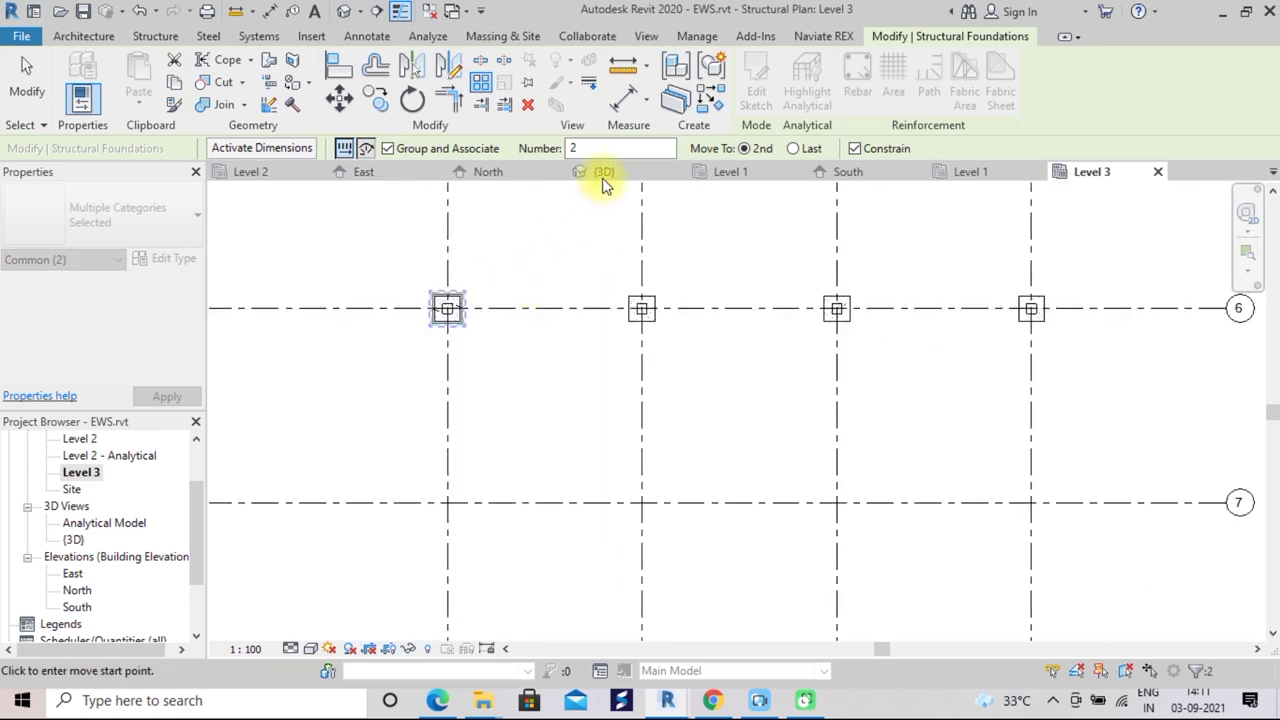
click(652, 246)
click(782, 259)
text(3)
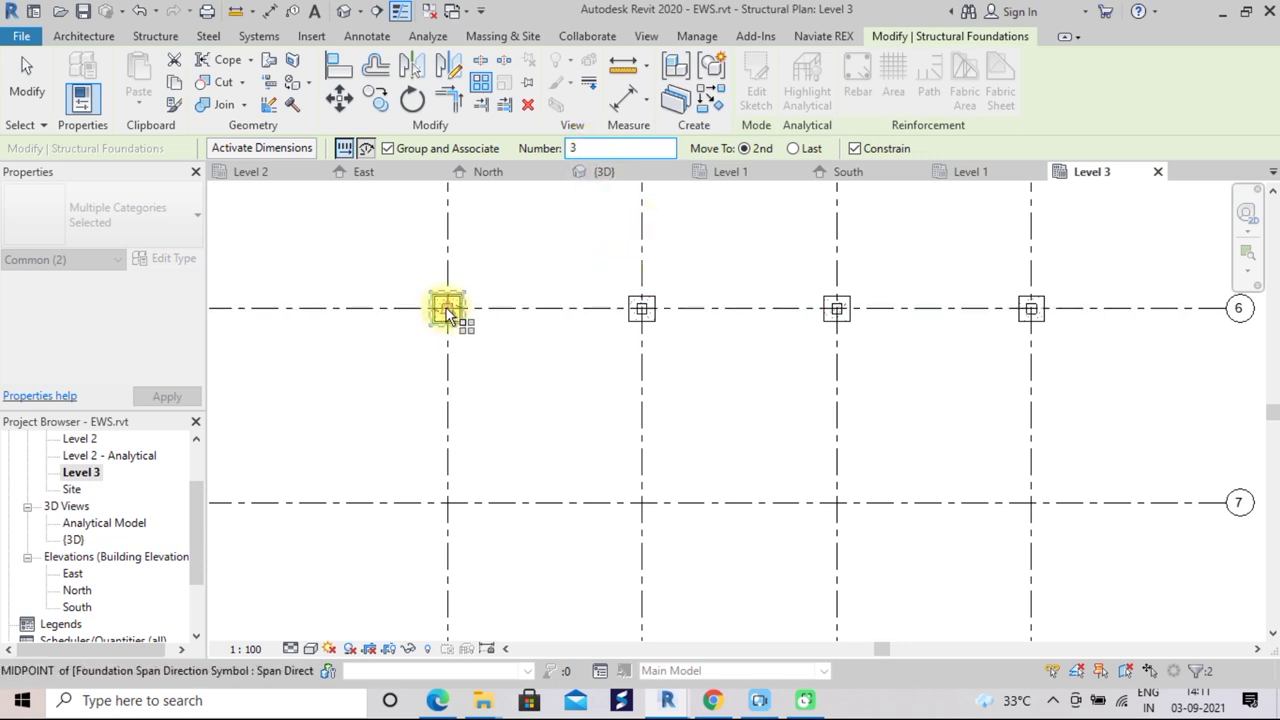
Array from the left footing to the next footing, 30'-0" apart, along grid 6
click(449, 314)
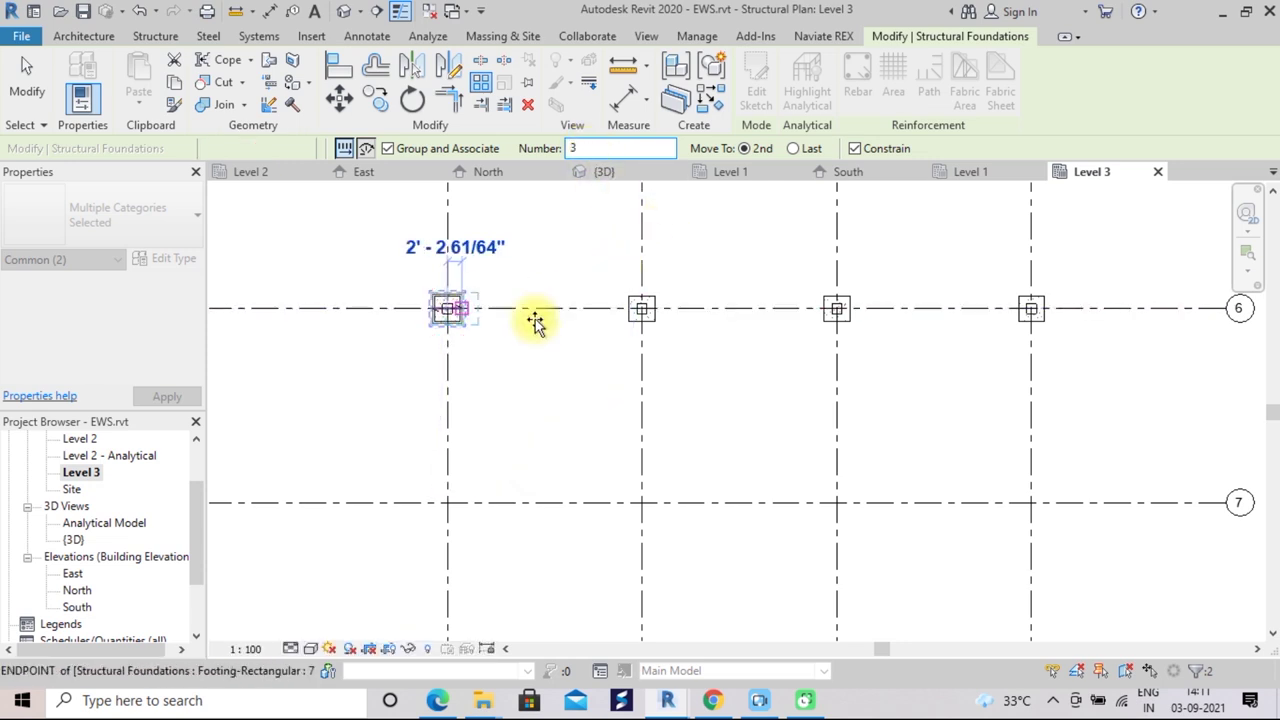
click(643, 314)
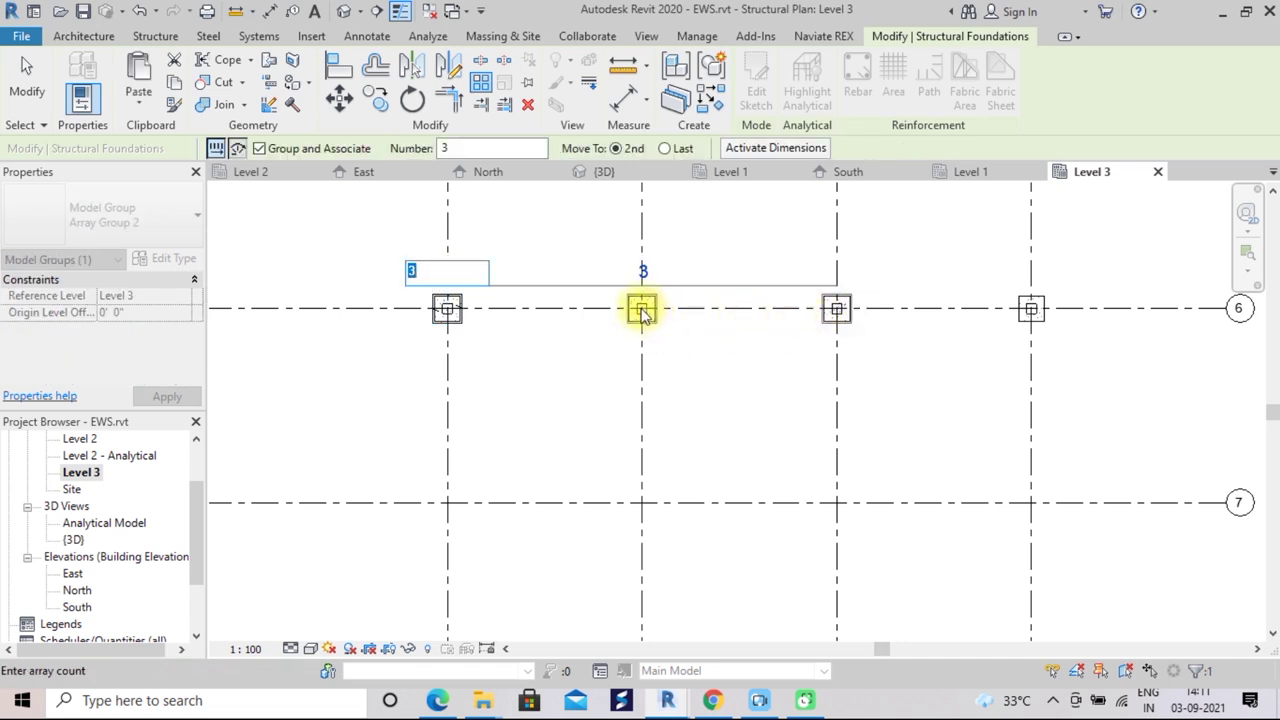
key(Return)
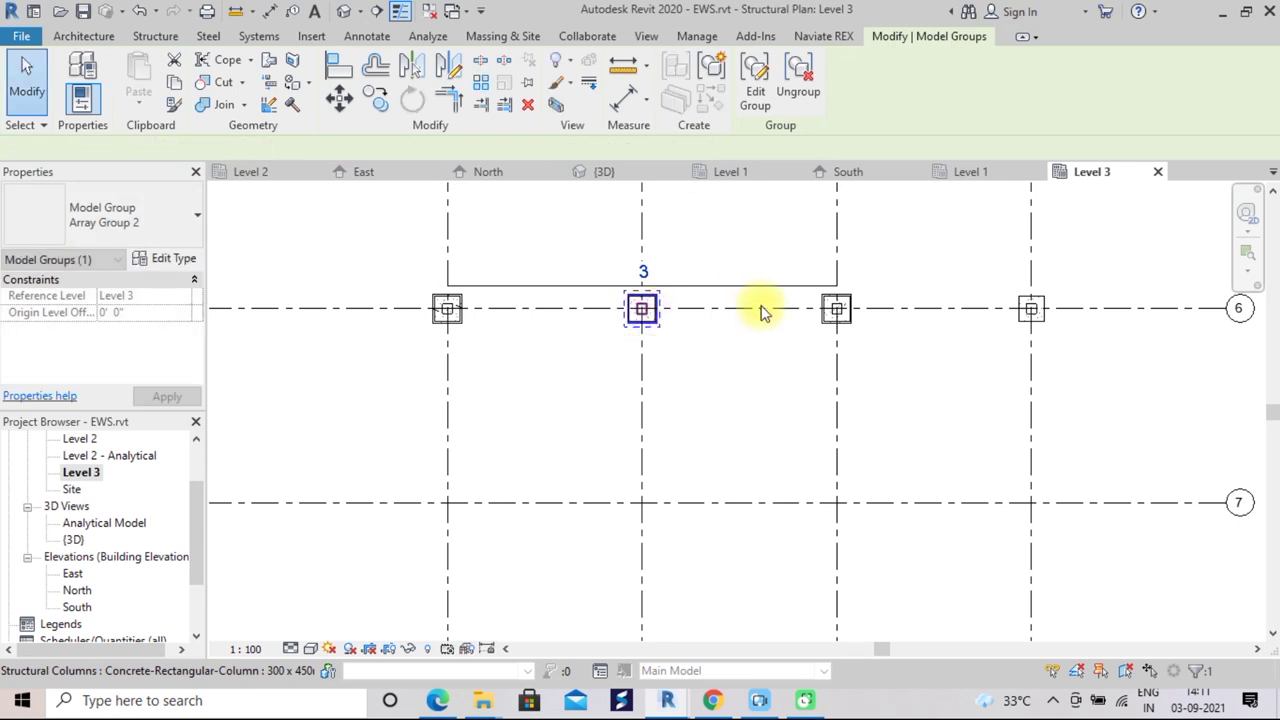
click(838, 313)
click(839, 312)
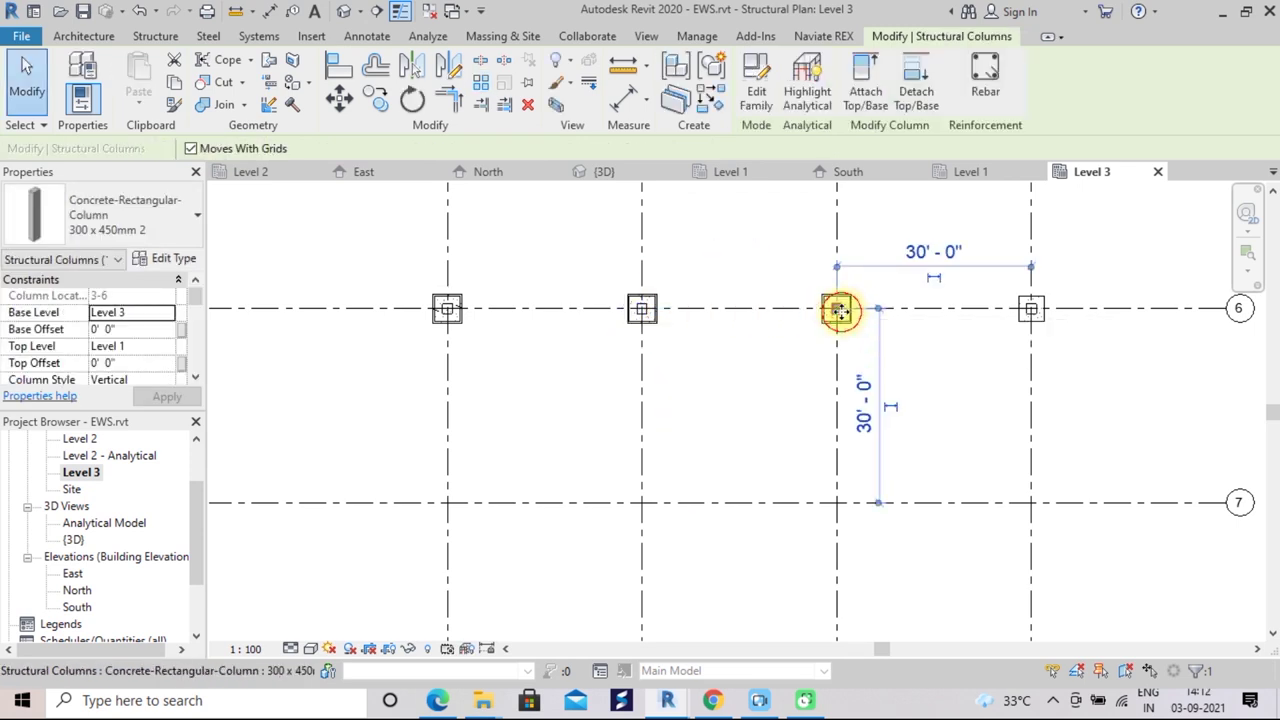
click(1032, 309)
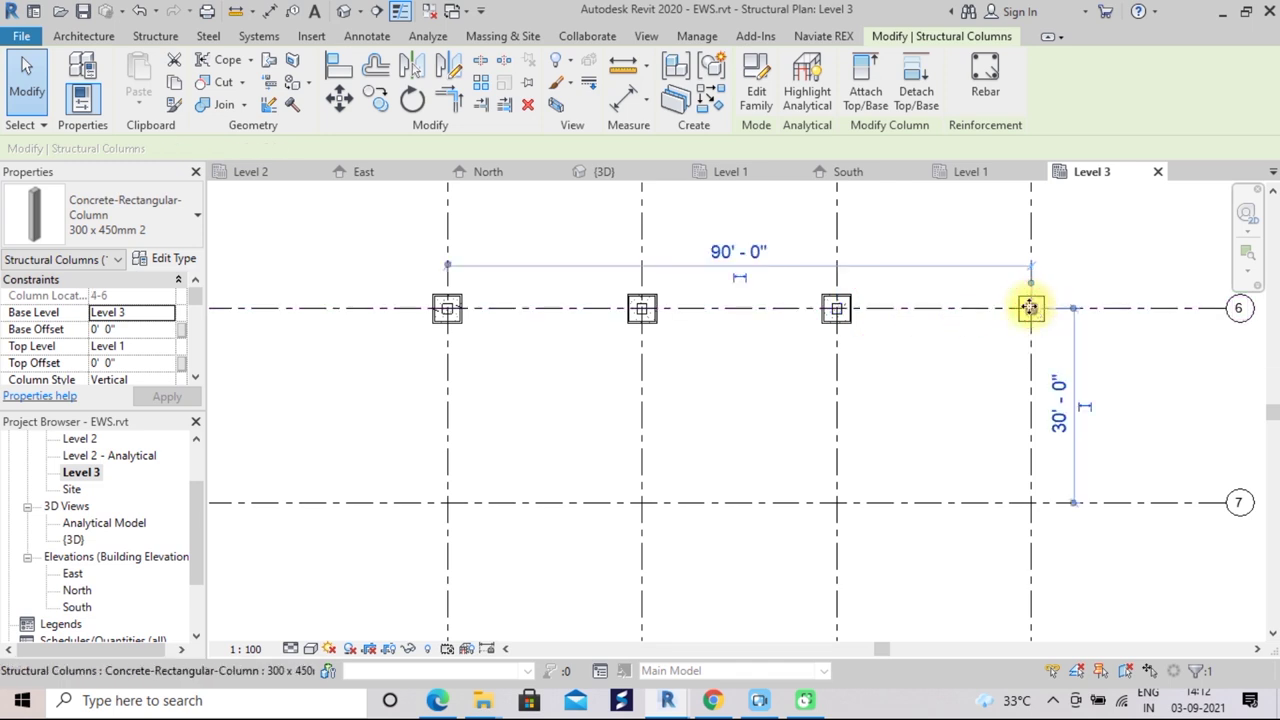
click(488, 88)
click(838, 309)
click(786, 412)
click(837, 309)
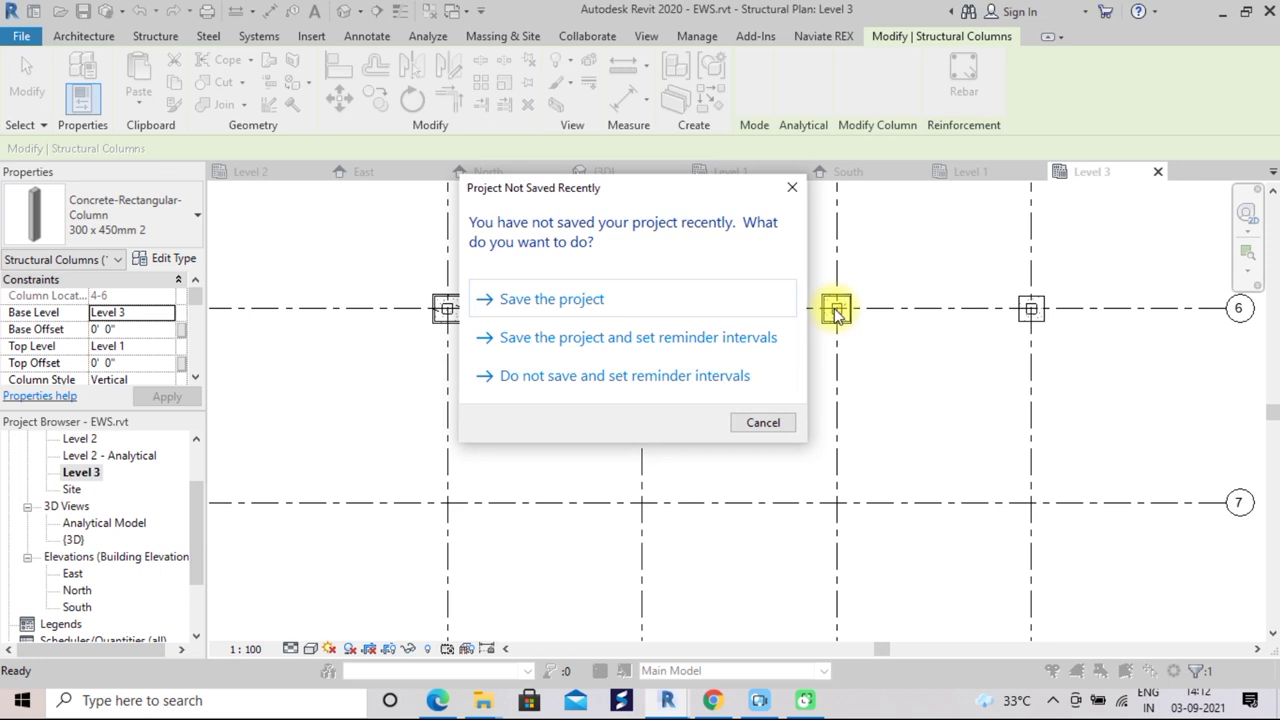
click(786, 192)
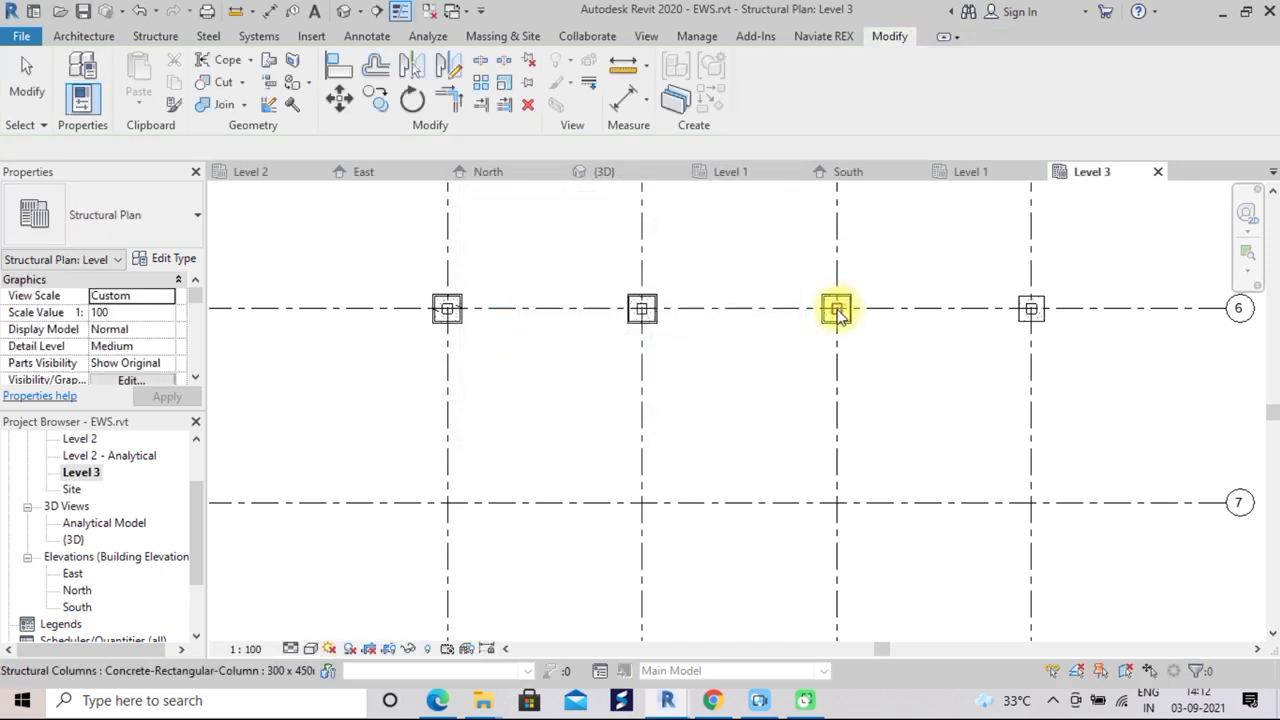
key(Escape)
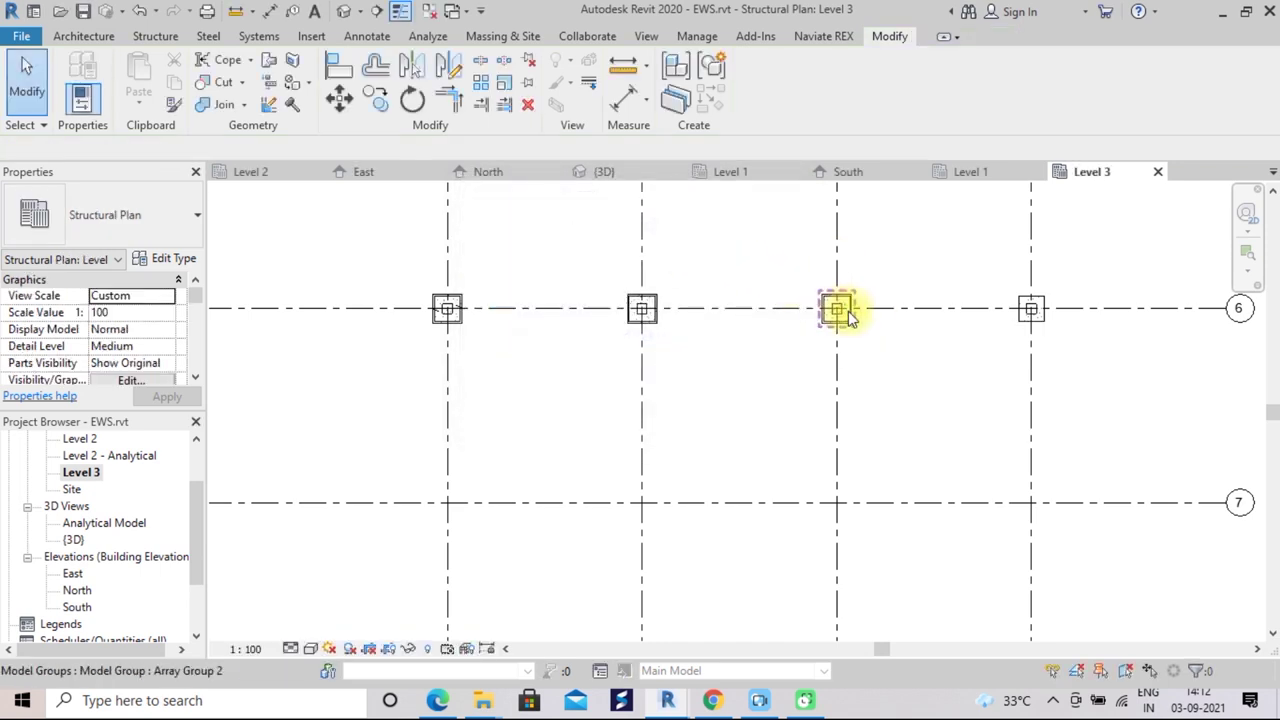
click(838, 318)
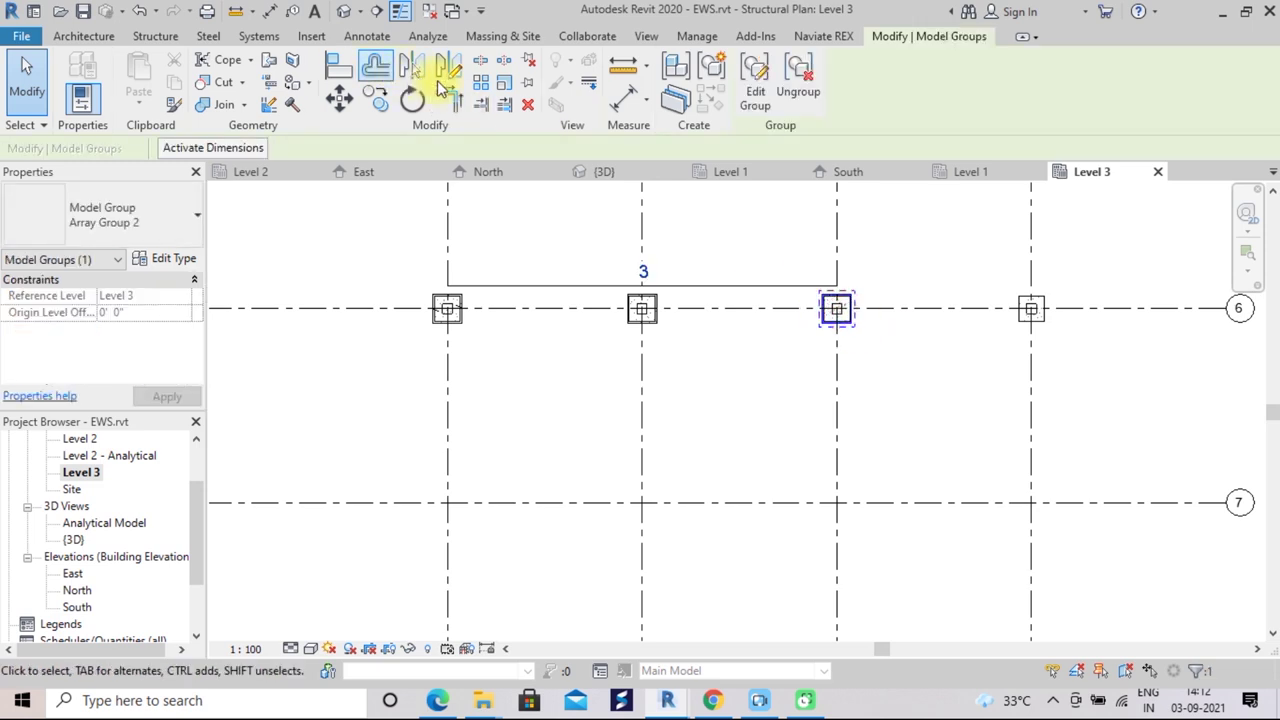
click(497, 95)
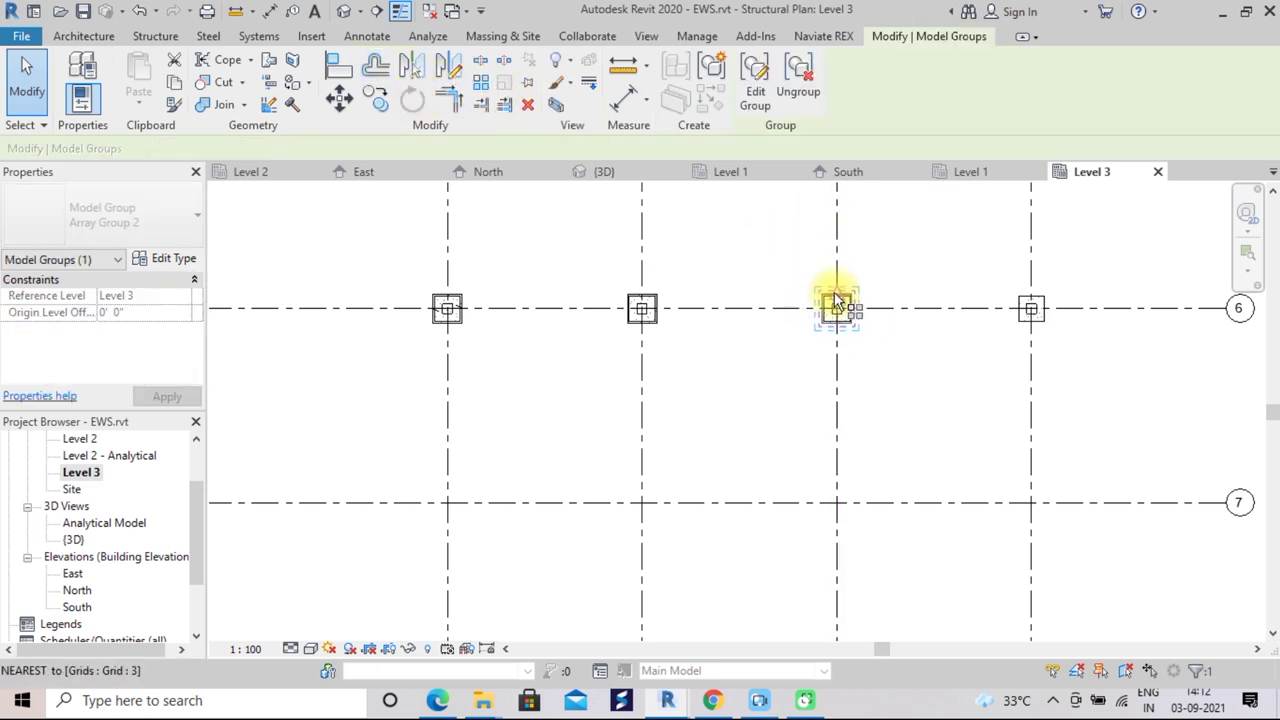
click(838, 318)
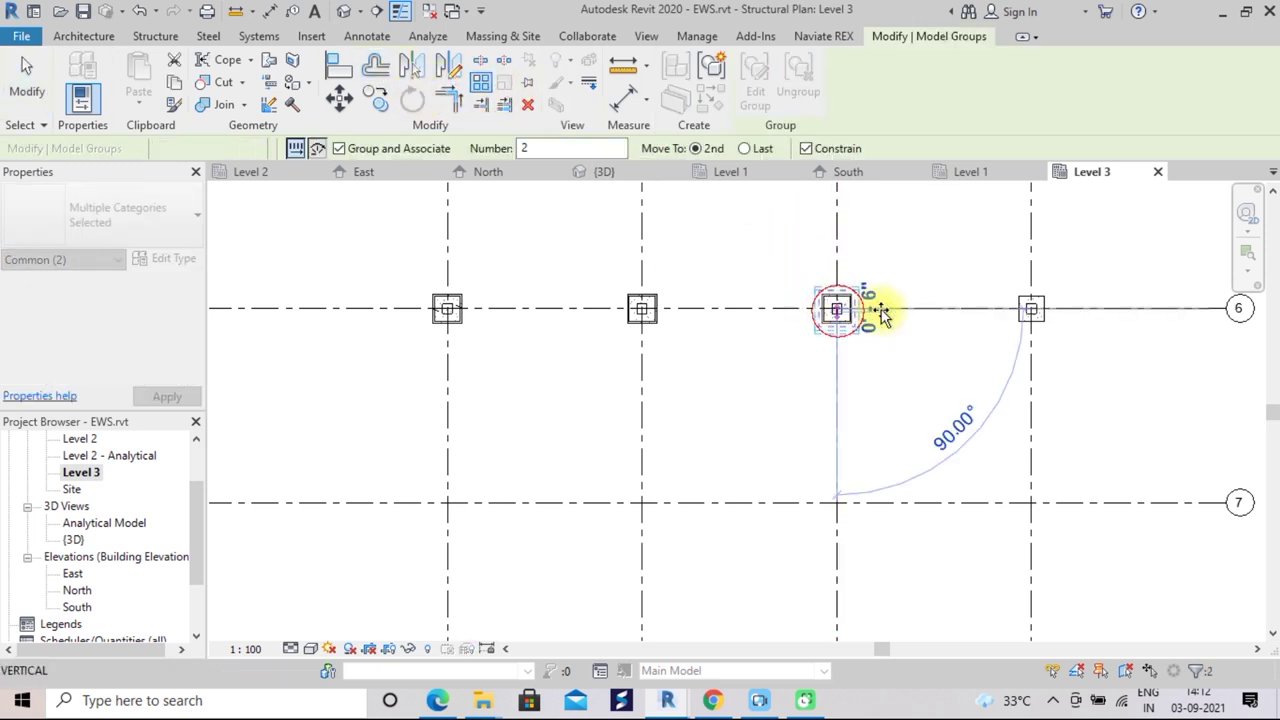
click(1032, 309)
text(1)
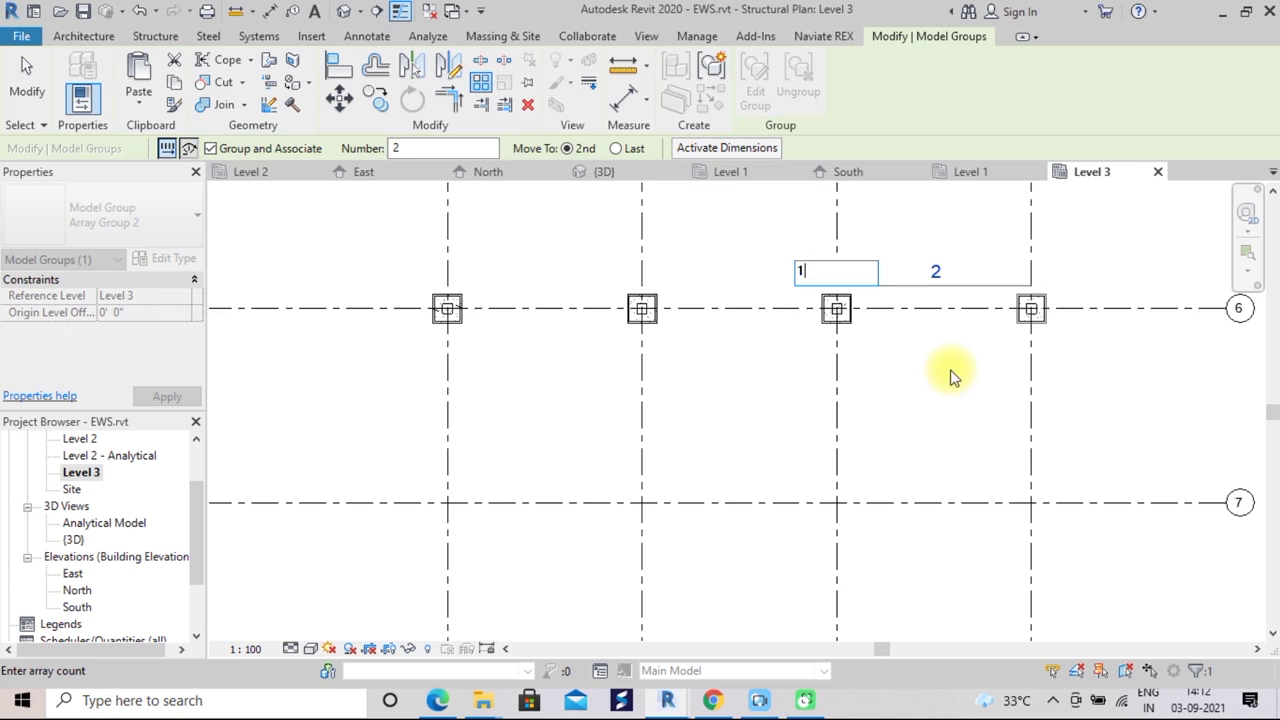
key(Return)
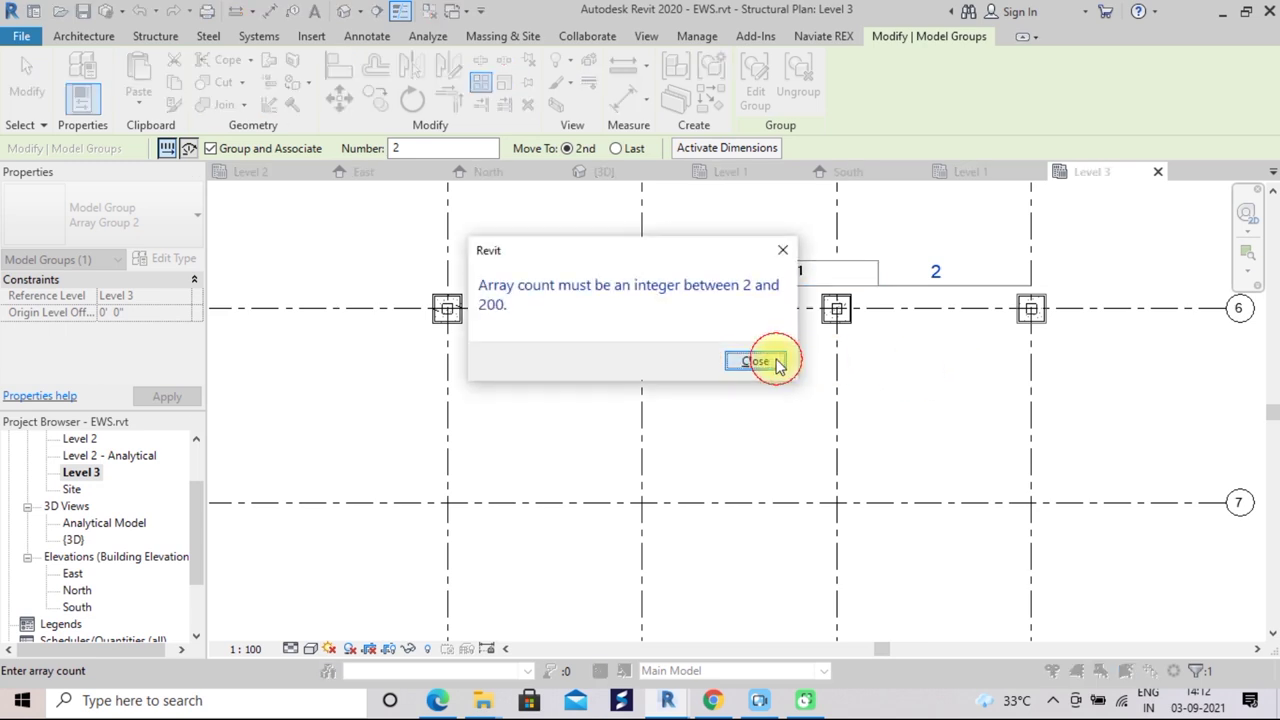
click(757, 362)
scroll(960, 414, down, 1)
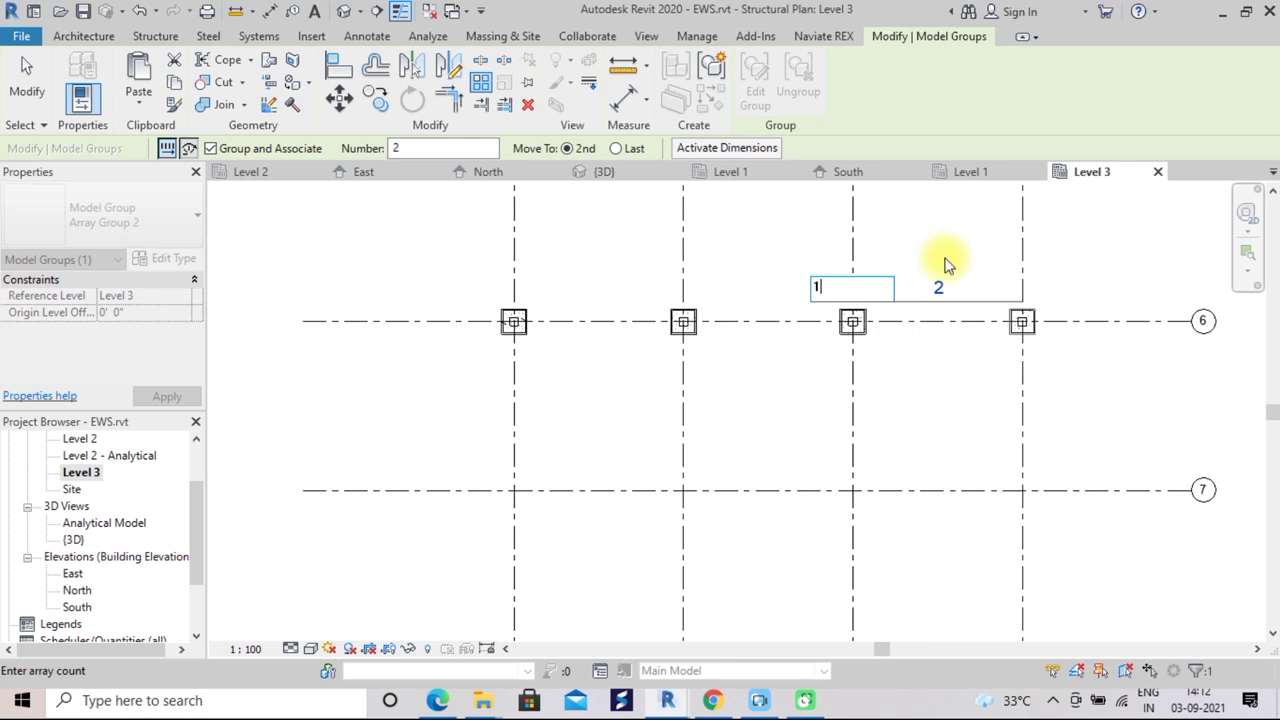
key(Return)
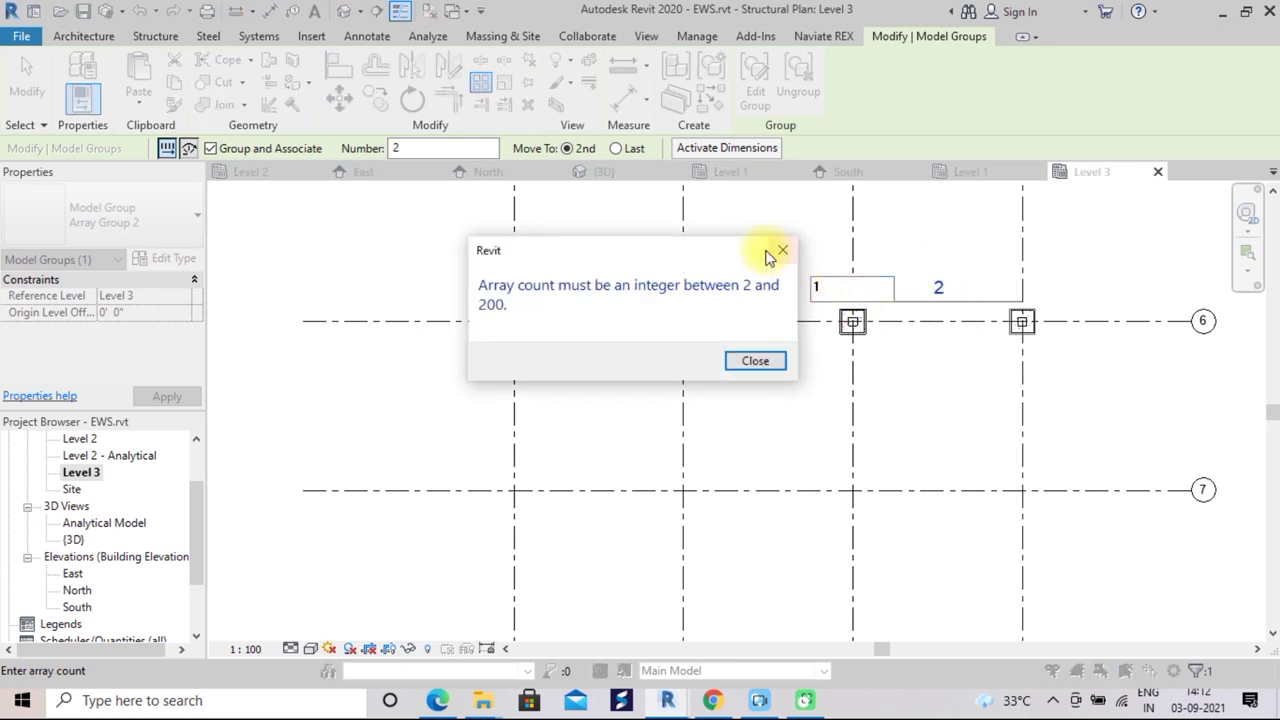
click(776, 252)
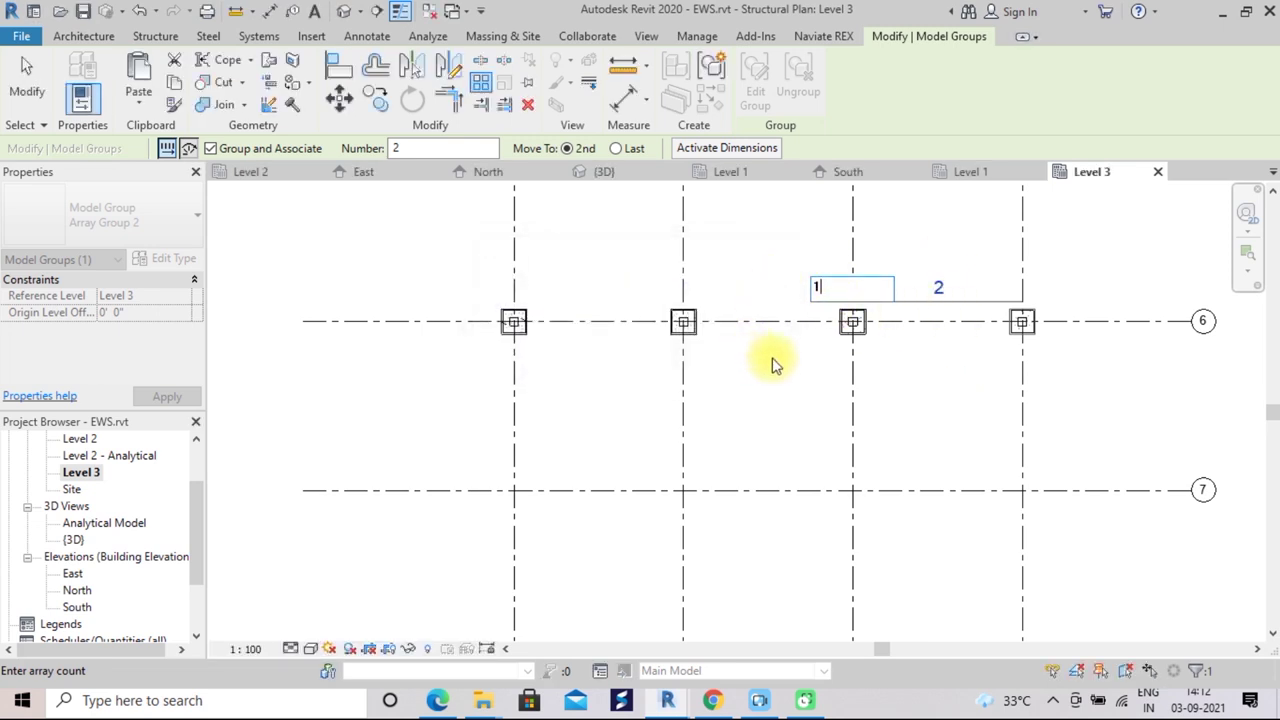
key(Escape)
scroll(790, 368, up, 1)
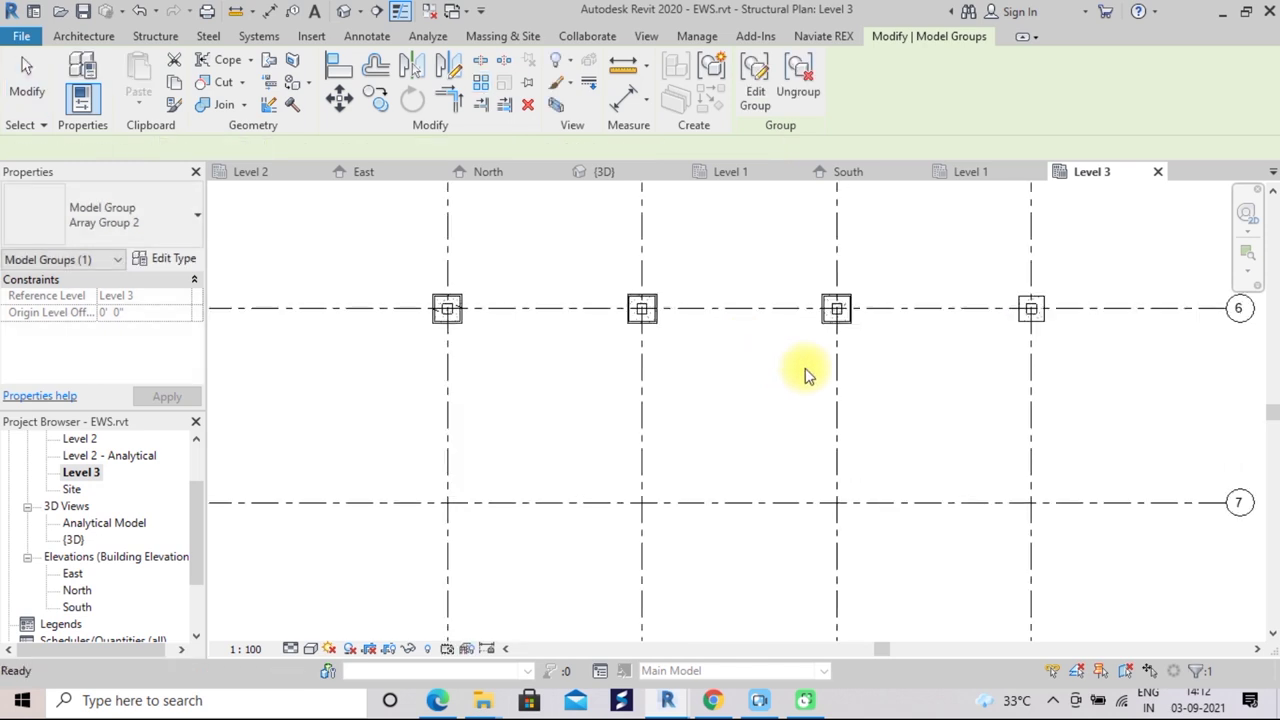
key(Escape)
click(840, 322)
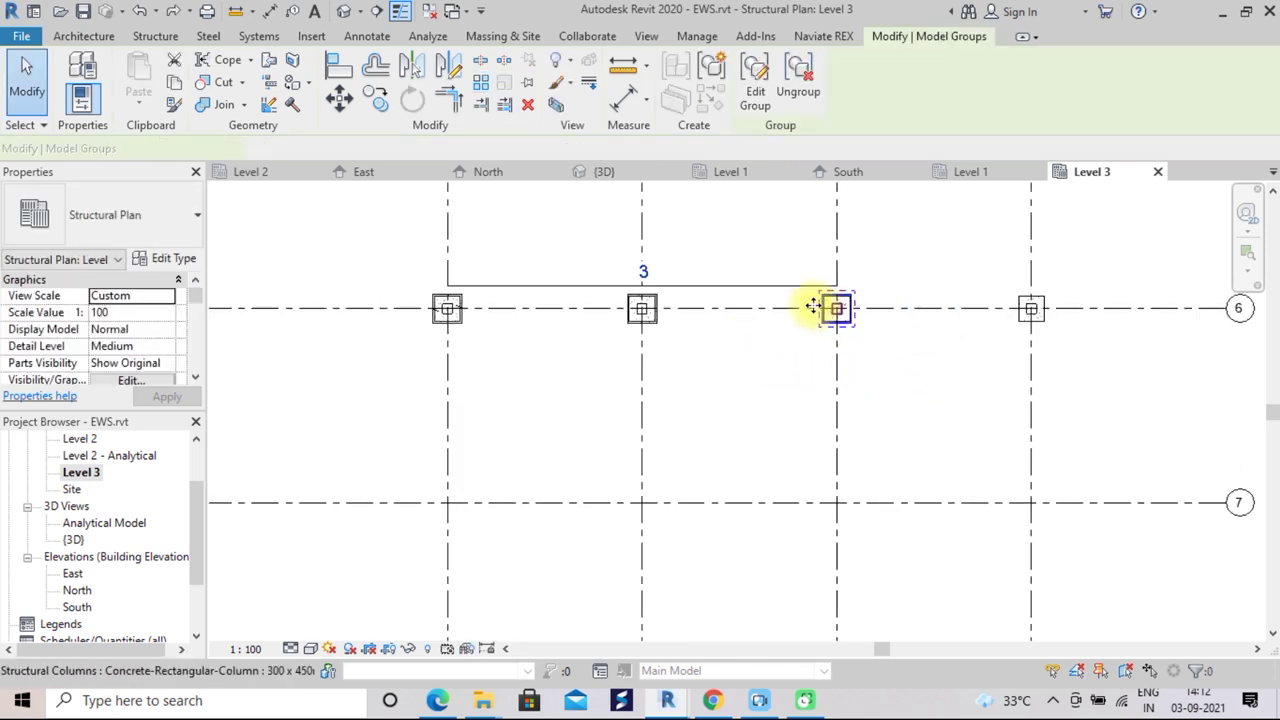
click(484, 86)
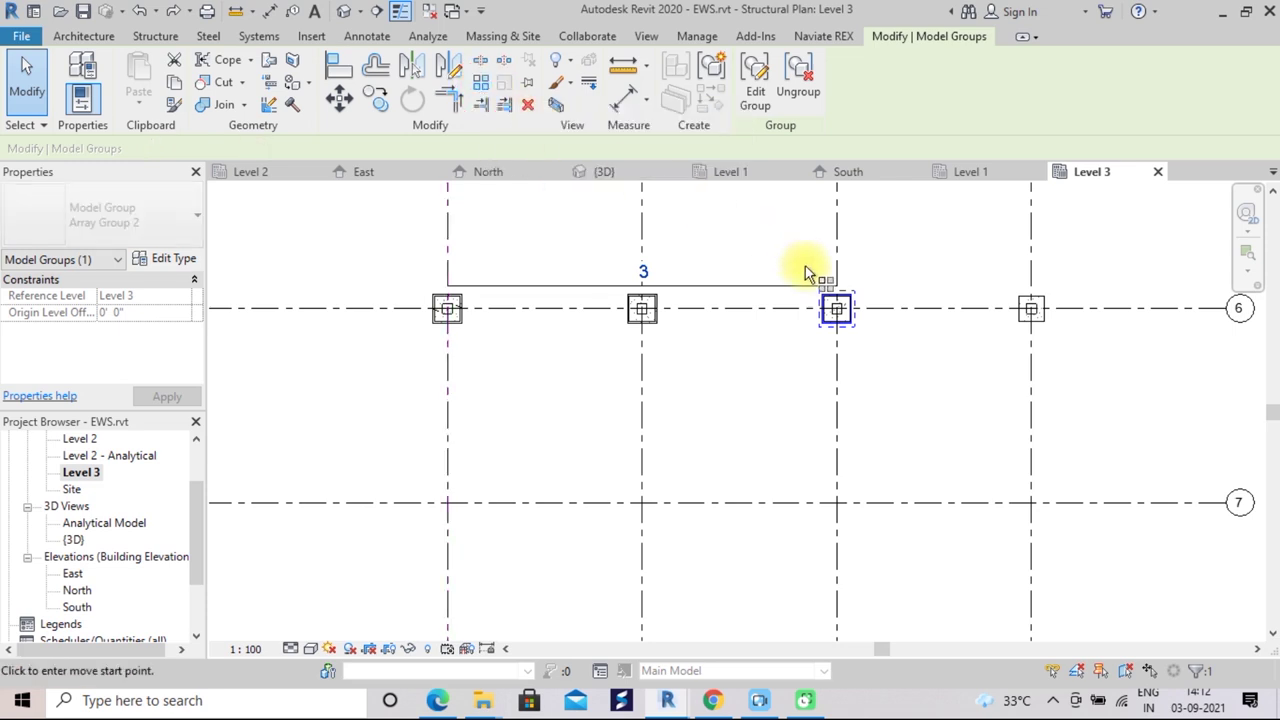
click(839, 312)
click(837, 312)
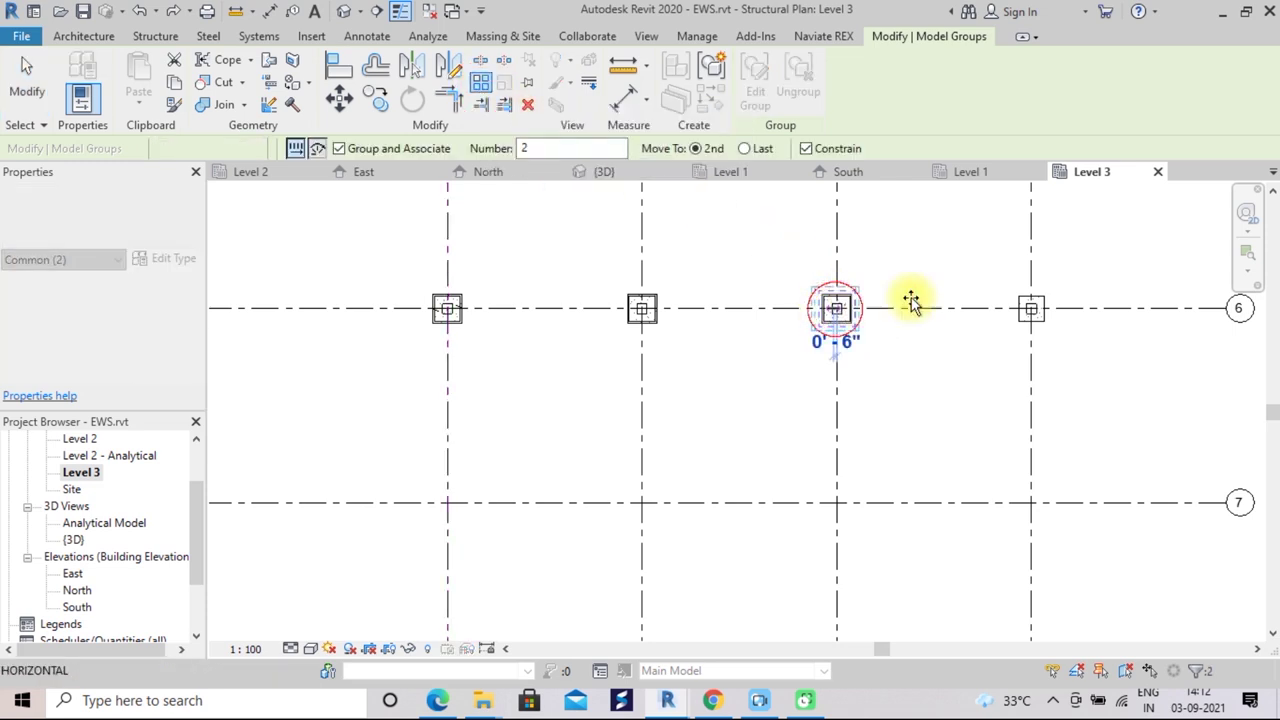
click(1032, 310)
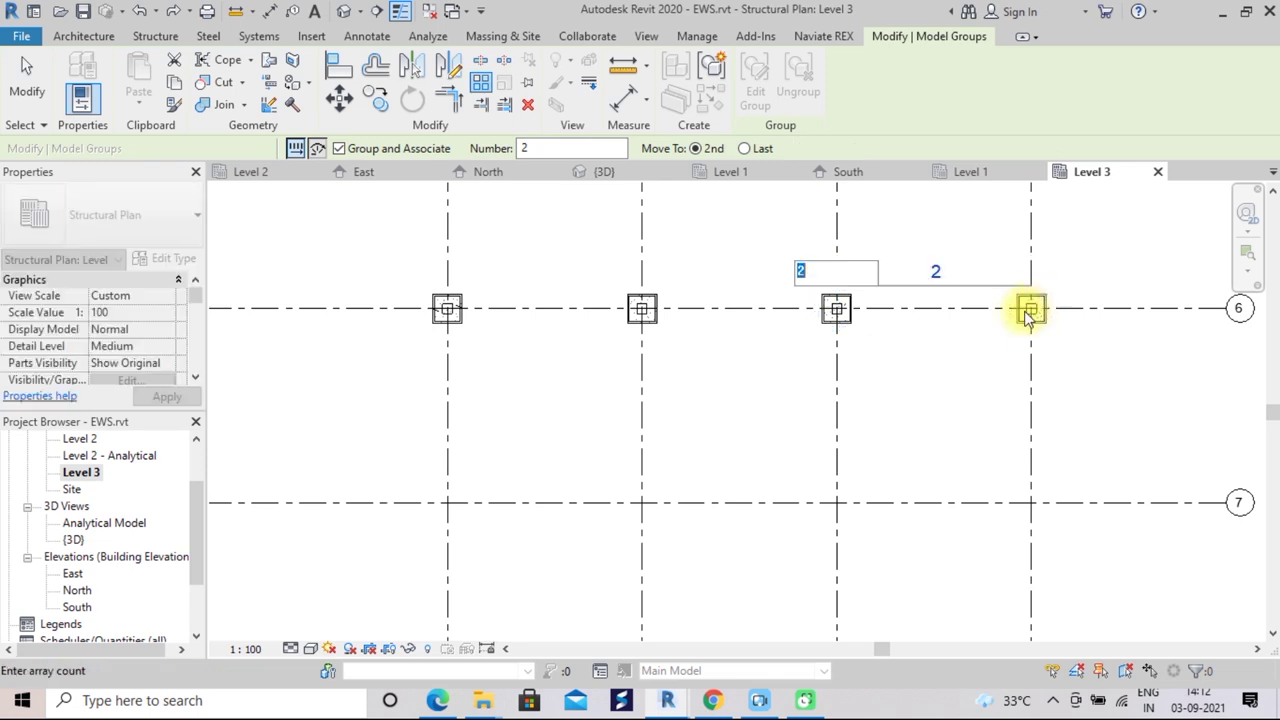
text(0)
click(904, 347)
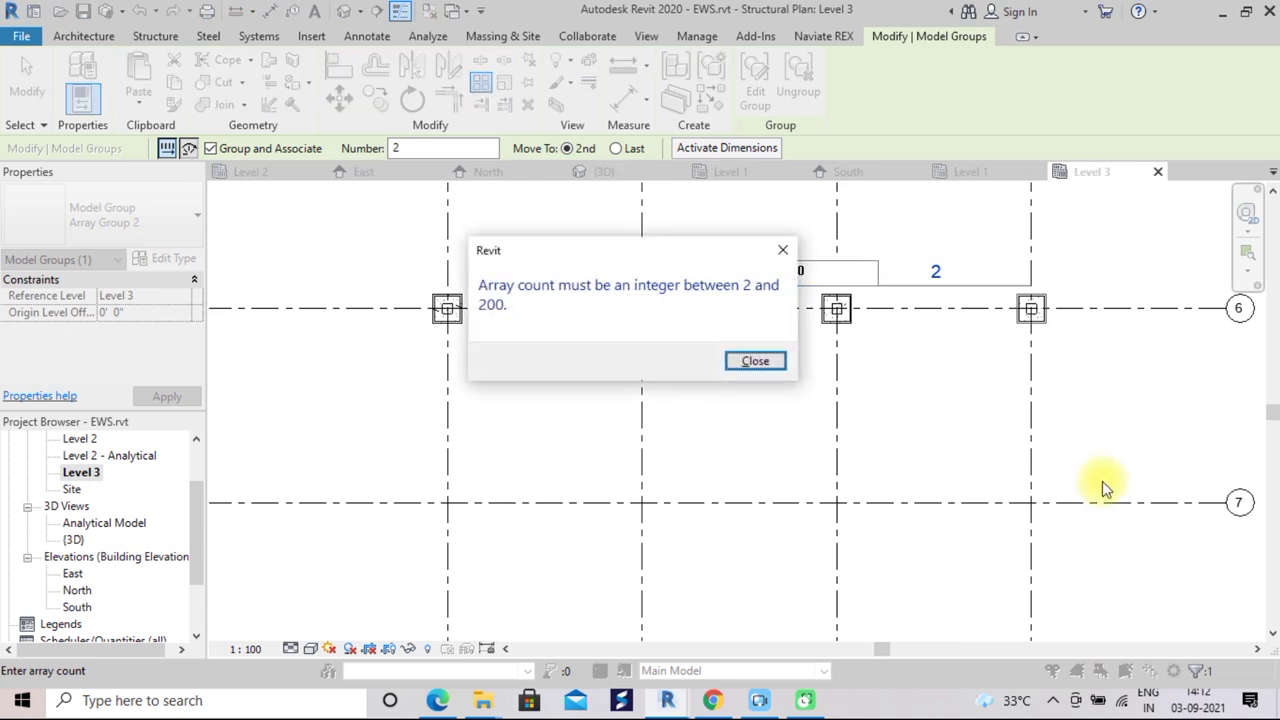
click(770, 368)
scroll(905, 352, down, 1)
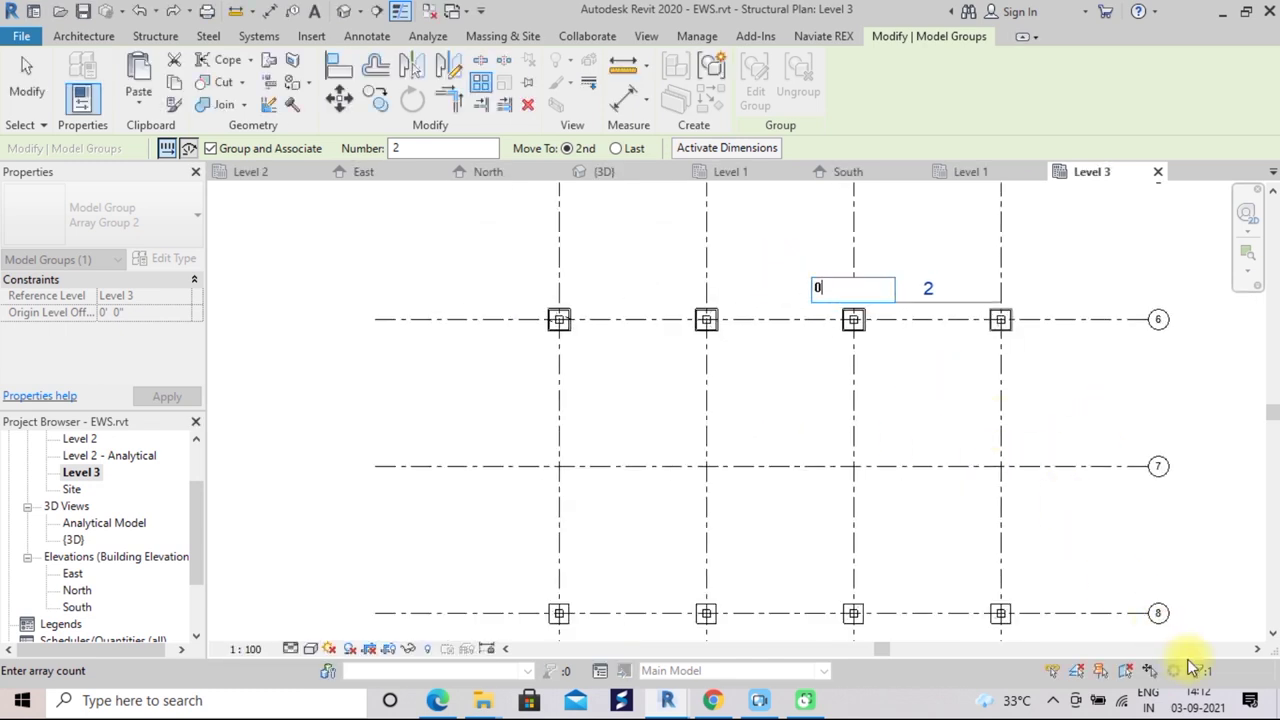
key(Escape)
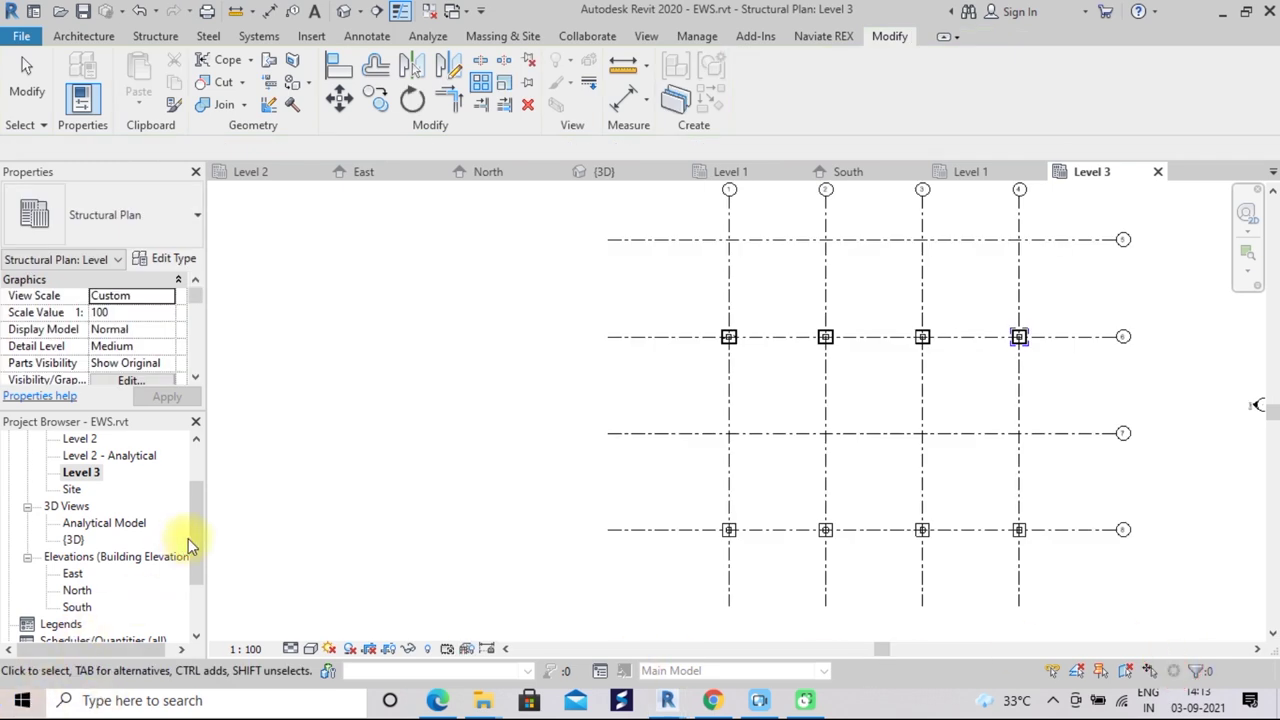
drag(197, 547, 197, 580)
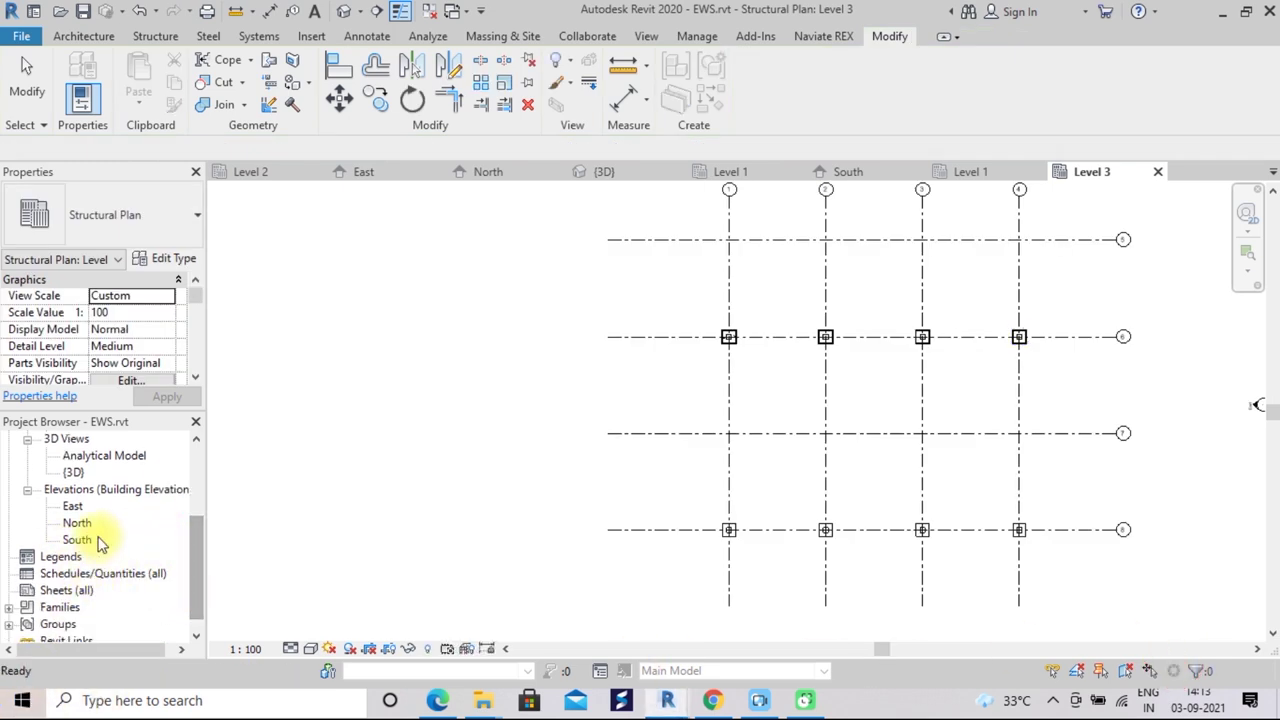
double_click(66, 475)
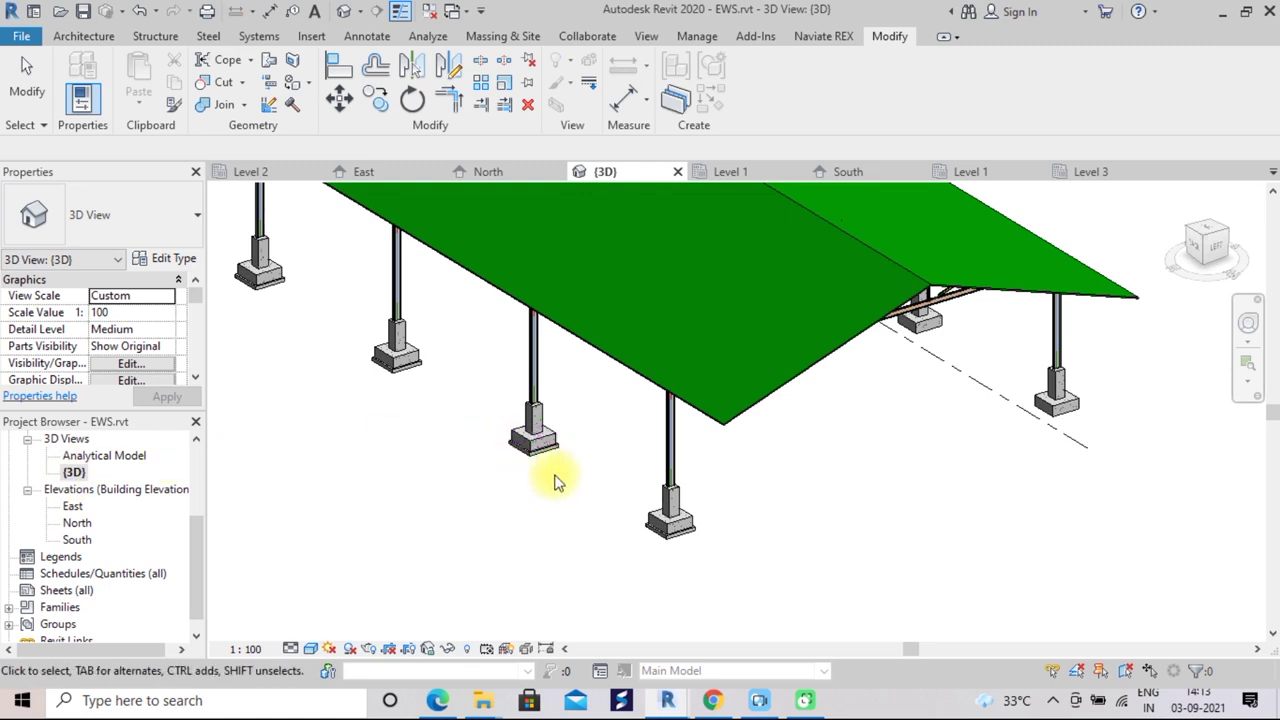
scroll(360, 472, up, 2)
scroll(360, 472, up, 2)
scroll(337, 460, up, 2)
mouse_move(349, 420)
middle_down()
mouse_move(545, 390)
mouse_move(551, 331)
middle_up()
scroll(545, 390, down, 1)
scroll(571, 480, up, 1)
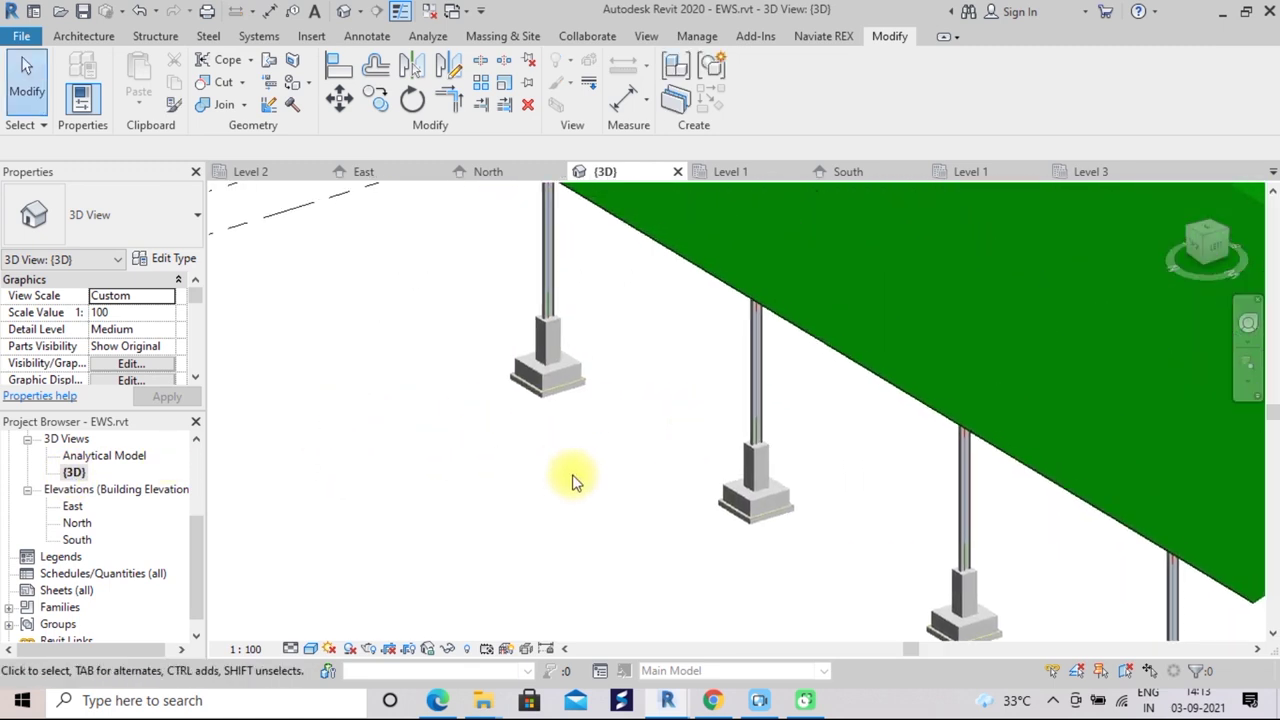
scroll(592, 492, up, 1)
scroll(612, 516, down, 3)
mouse_move(620, 520)
shift+middle_down()
mouse_move(486, 420)
mouse_move(482, 435)
shift+middle_up()
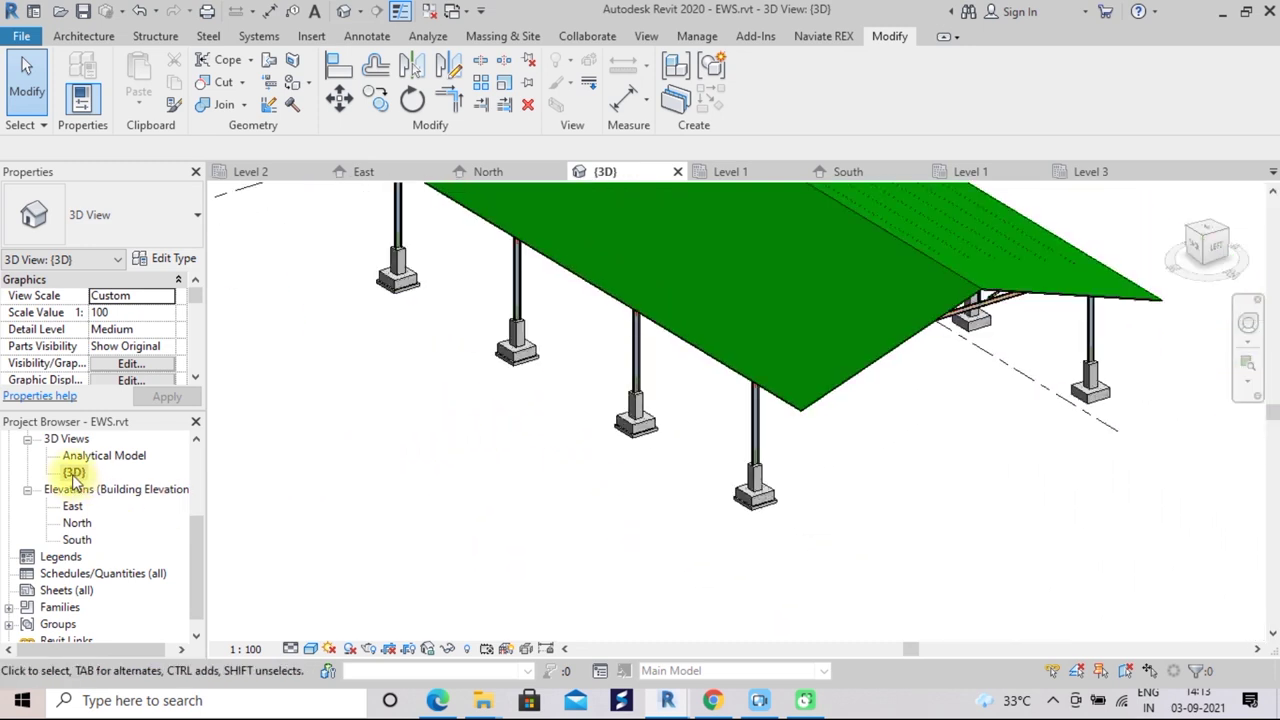
drag(195, 529, 196, 494)
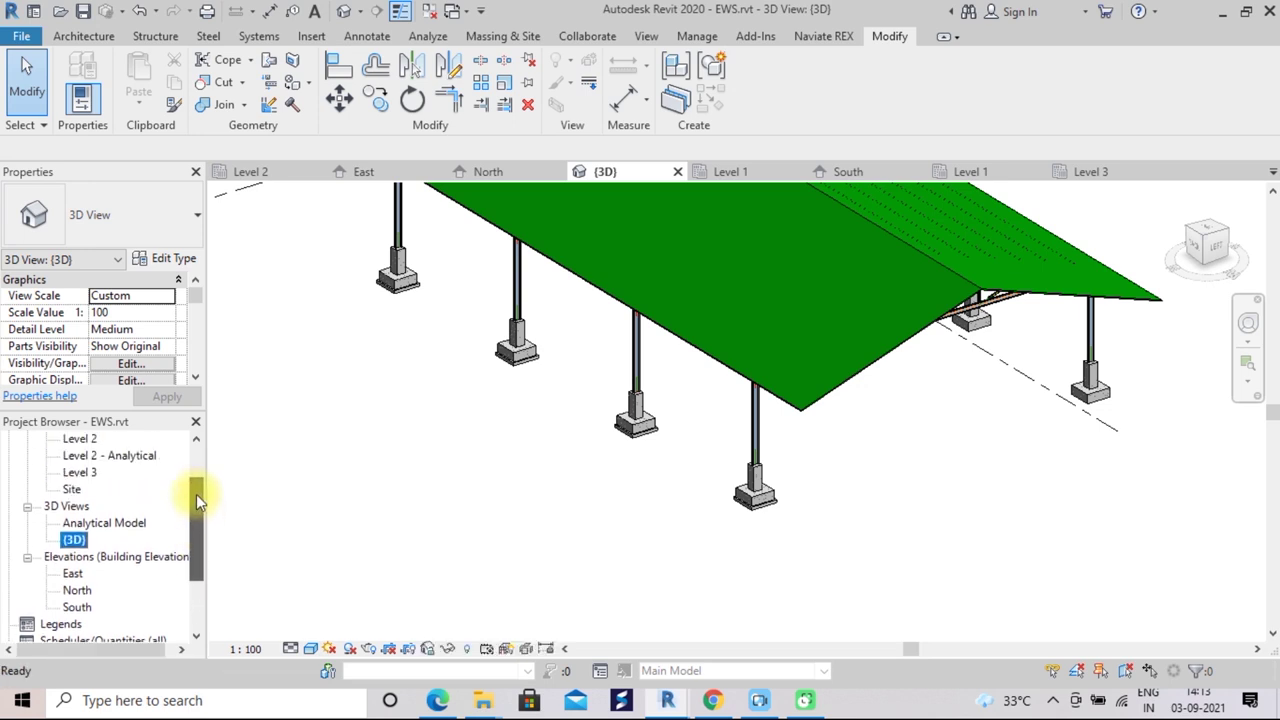
click(90, 472)
double_click(90, 472)
scroll(760, 395, down, 1)
middle_drag(777, 409, 585, 432)
scroll(580, 426, up, 1)
scroll(500, 386, up, 2)
scroll(514, 337, up, 1)
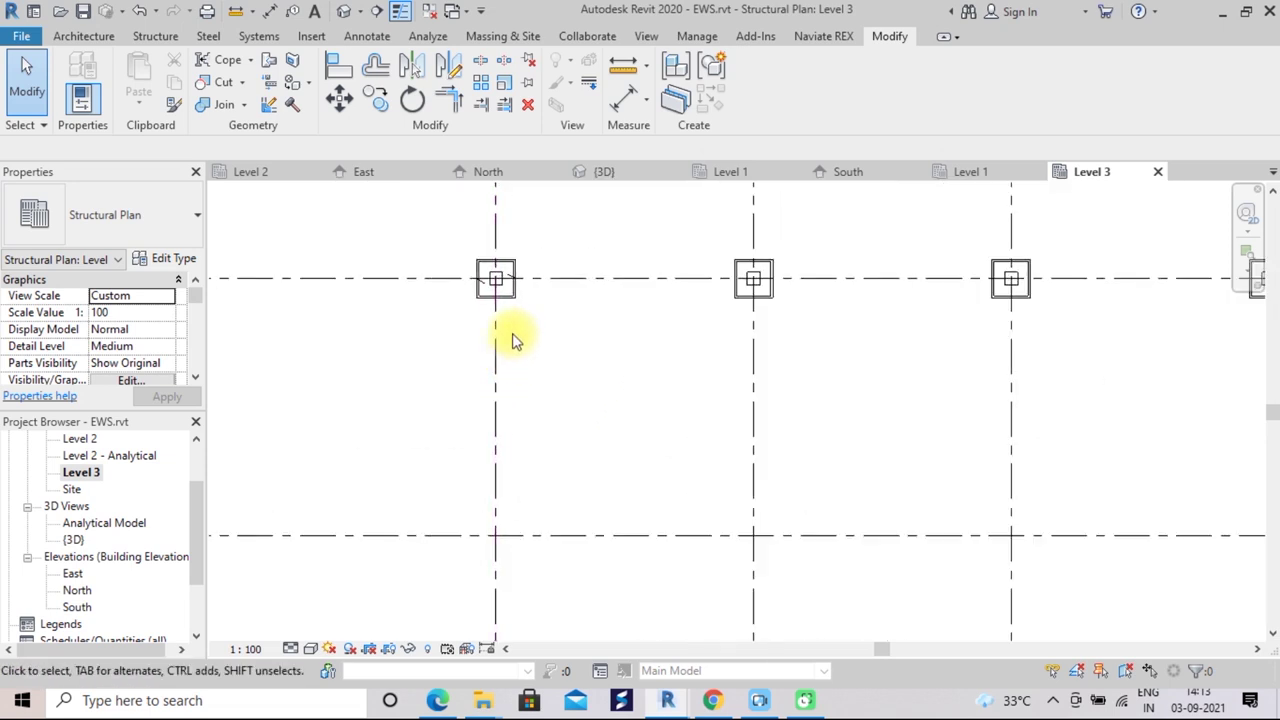
Select the four column-footing groups on grid 6
click(506, 305)
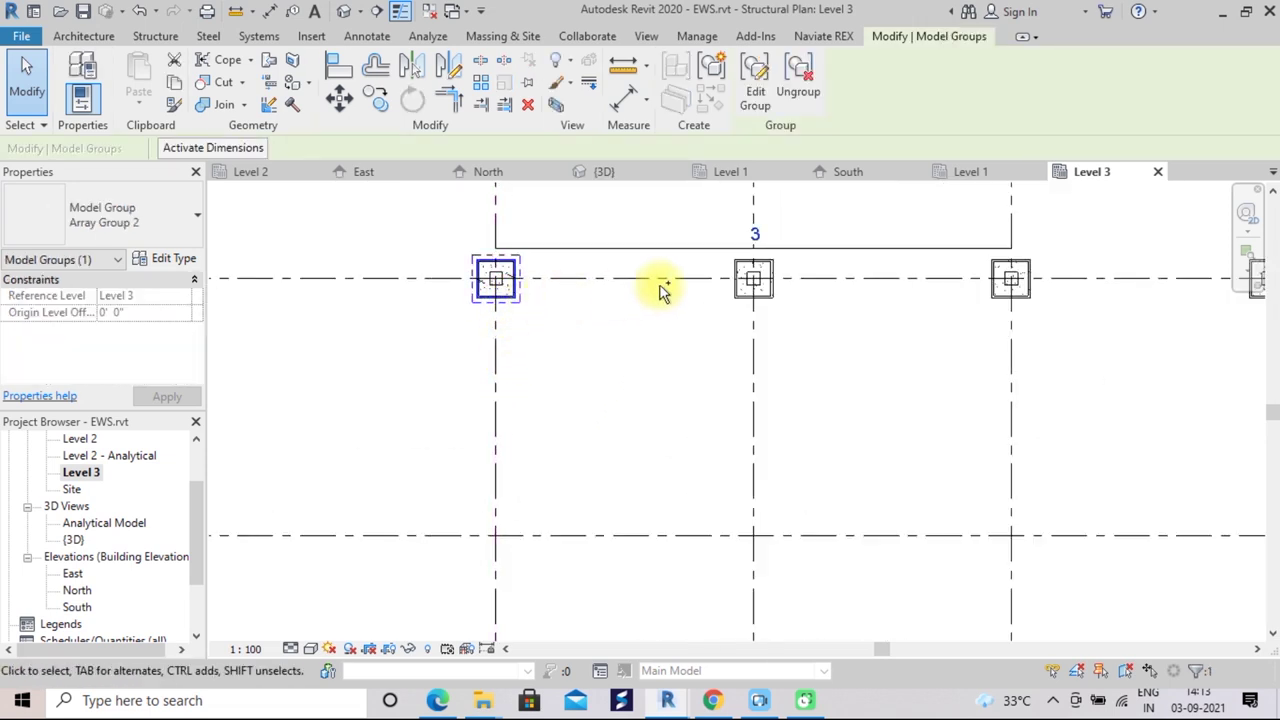
ctrl+click(750, 312)
ctrl+click(1006, 305)
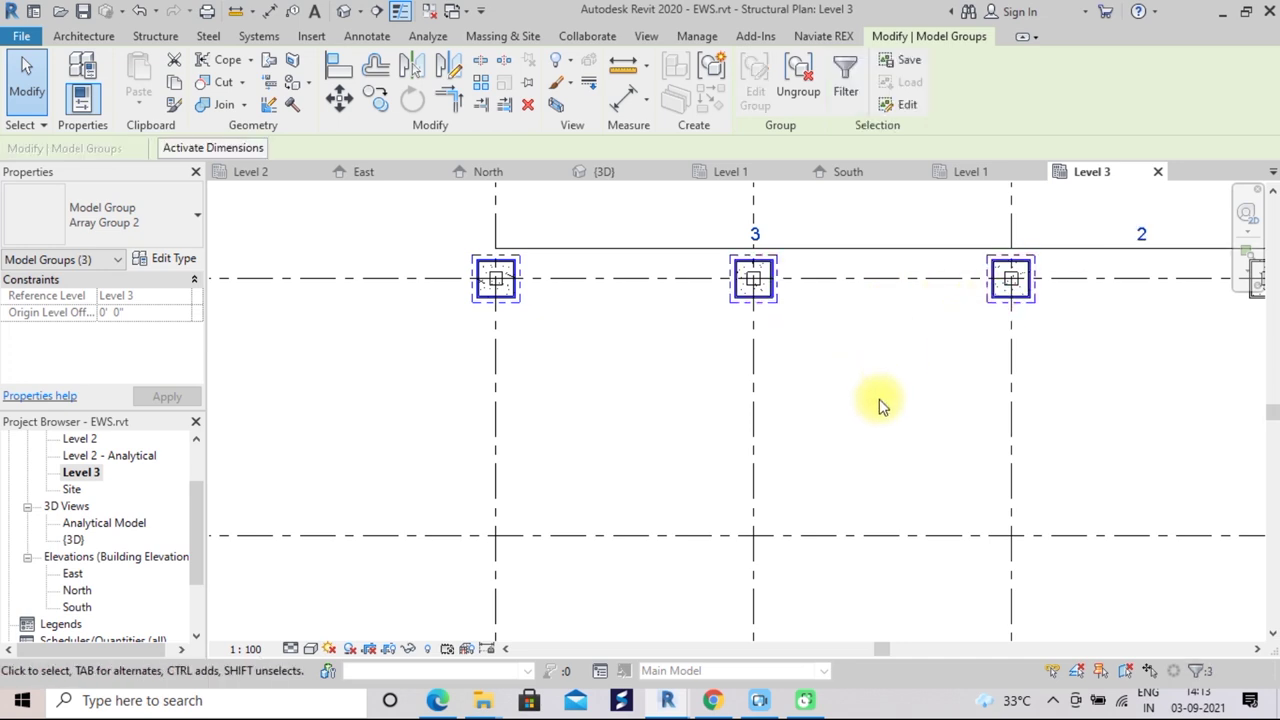
scroll(880, 405, down, 1)
scroll(871, 400, down, 1)
middle_drag(871, 400, 565, 457)
ctrl+click(906, 352)
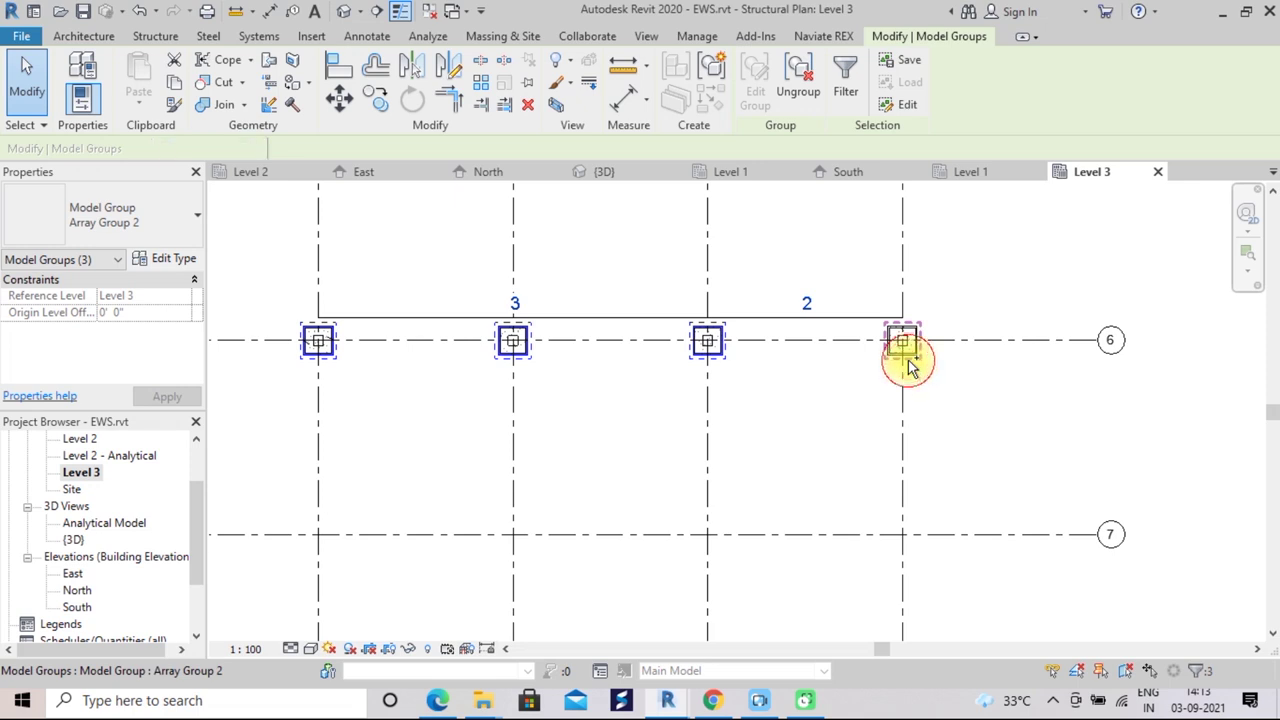
Mirror-copy the selected groups across grid 7 so copies land on grid 8
click(412, 74)
scroll(626, 434, down, 2)
mouse_move(606, 471)
middle_down()
mouse_move(661, 441)
mouse_move(699, 383)
middle_up()
click(513, 414)
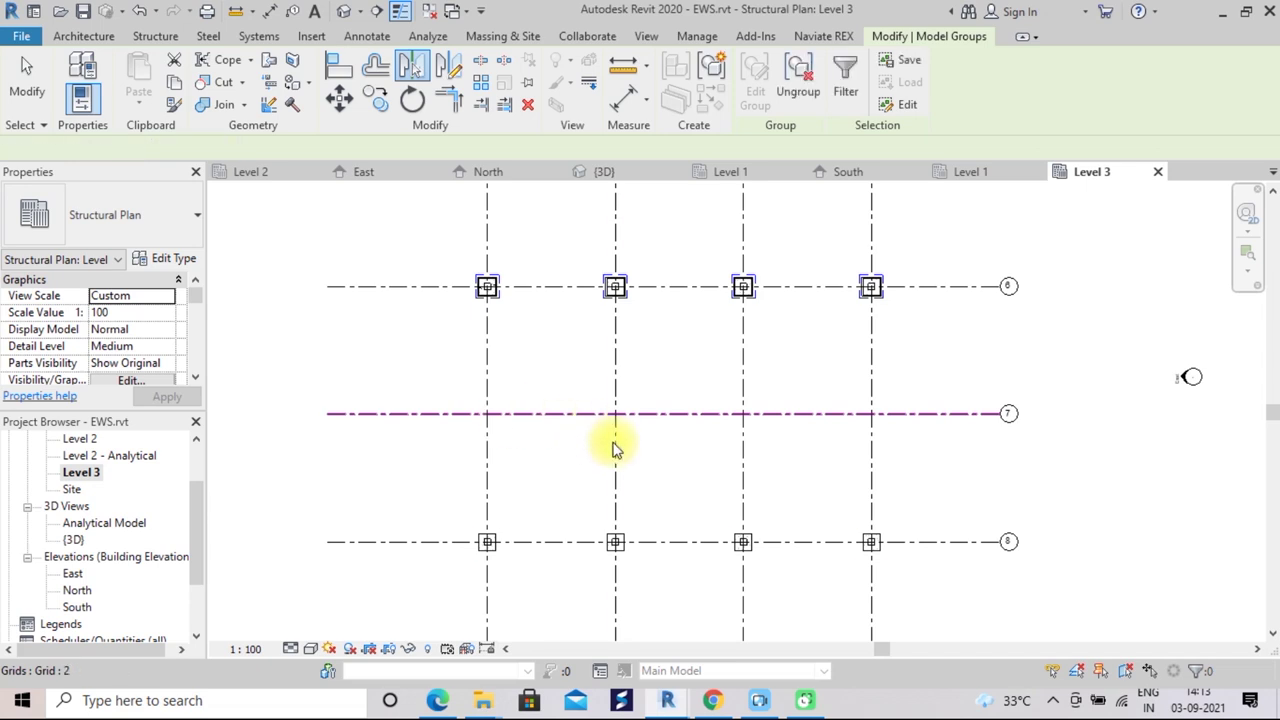
double_click(73, 540)
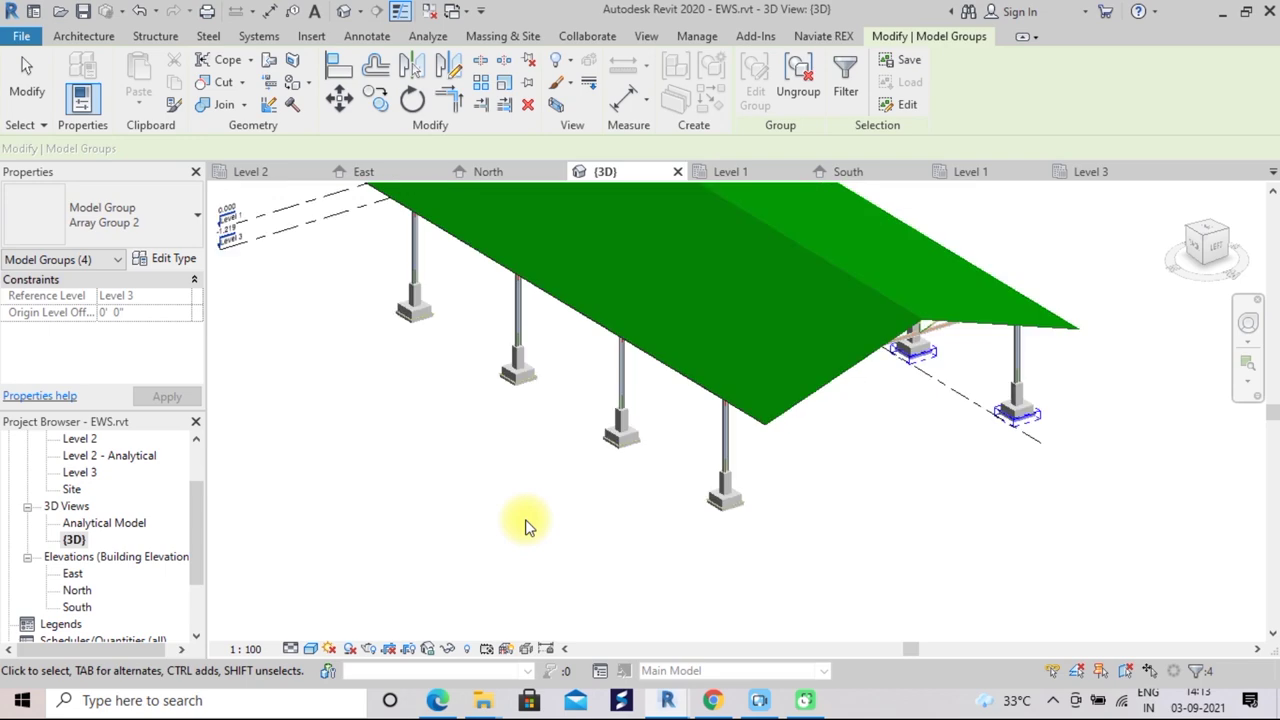
Frame the whole shed in 3D to check every column's footing, then clear the selection
scroll(530, 523, up, 3)
scroll(530, 523, up, 2)
middle_drag(626, 503, 423, 471)
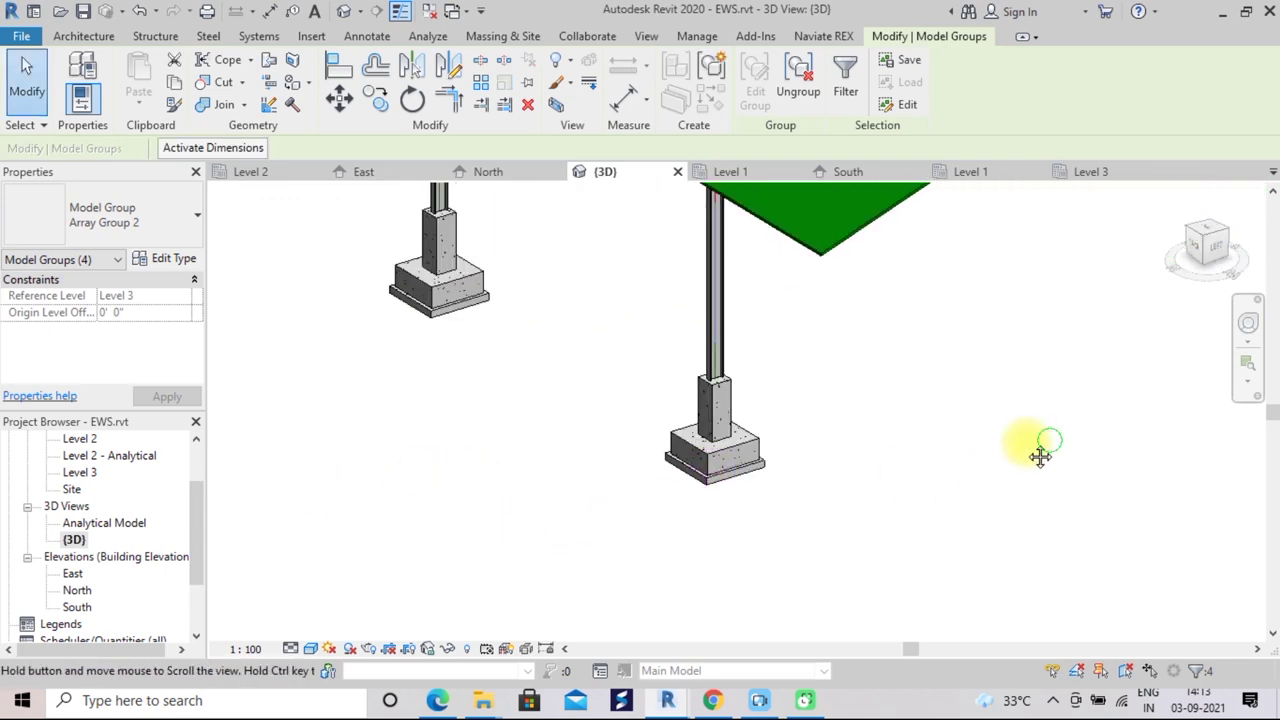
middle_drag(1037, 449, 740, 553)
scroll(771, 457, down, 2)
mouse_move(771, 457)
middle_down()
mouse_move(1020, 471)
mouse_move(967, 463)
mouse_move(814, 514)
mouse_move(803, 500)
middle_up()
scroll(967, 463, down, 2)
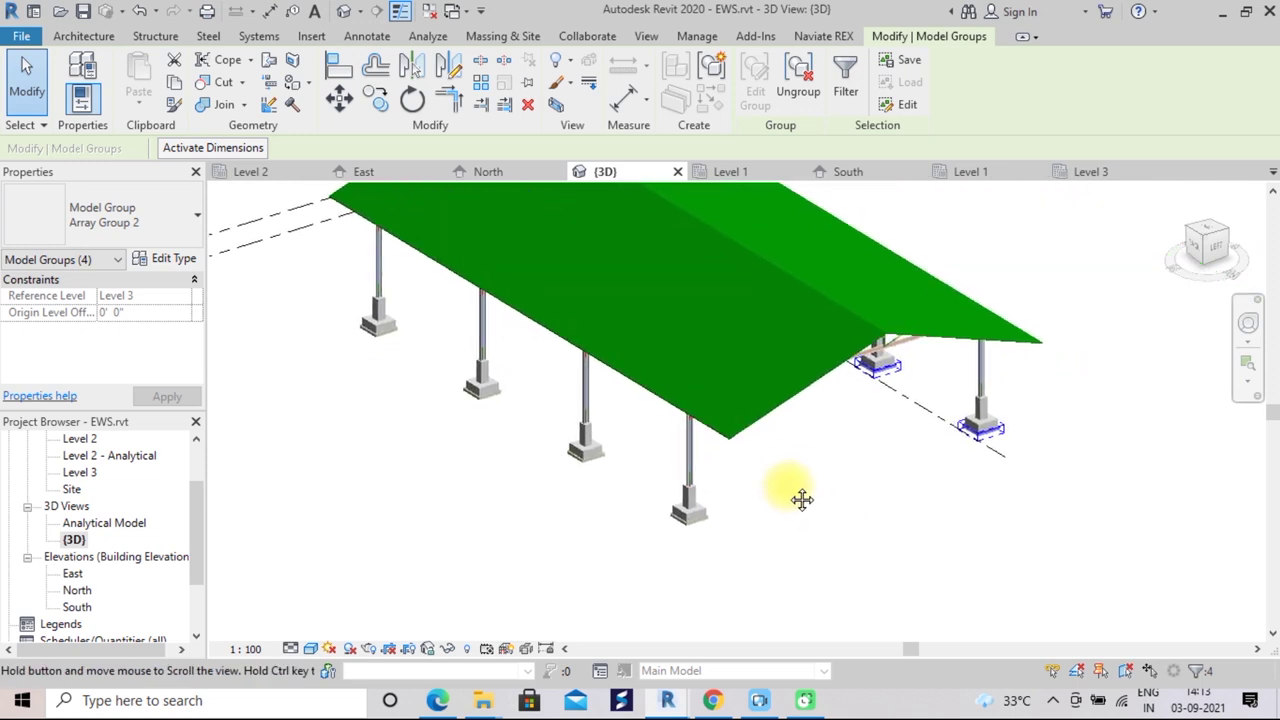
click(1065, 505)
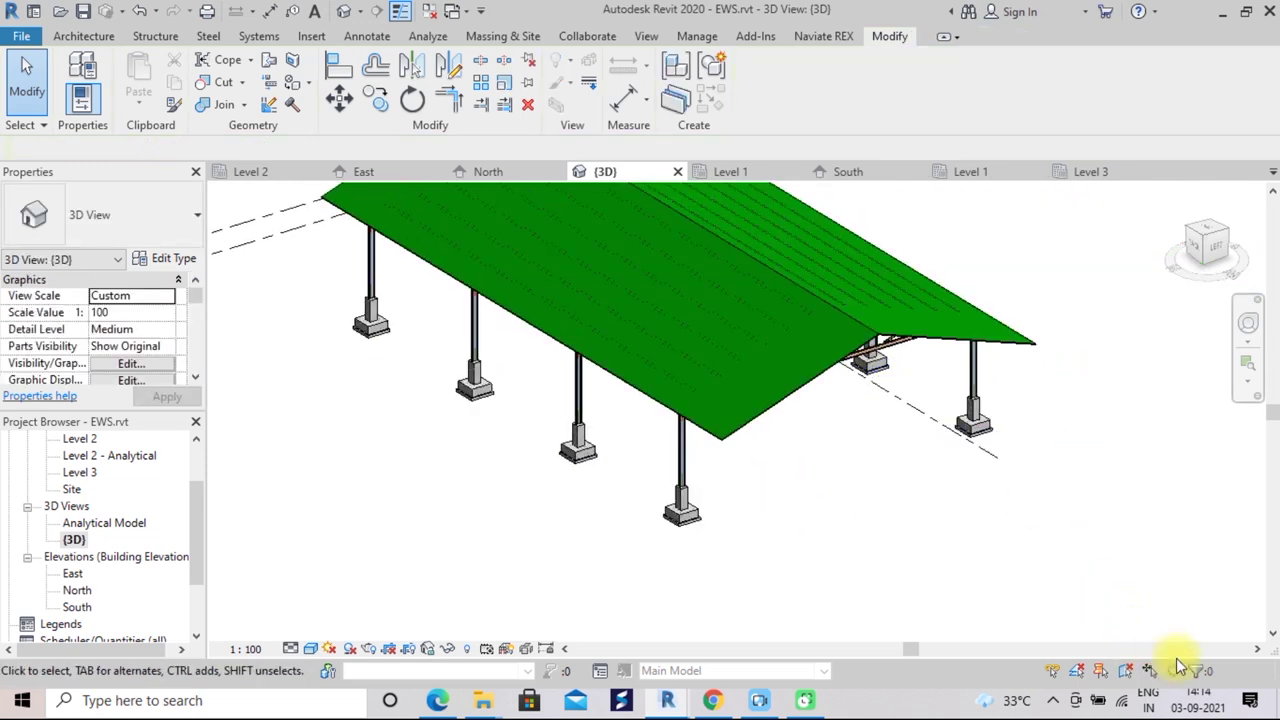